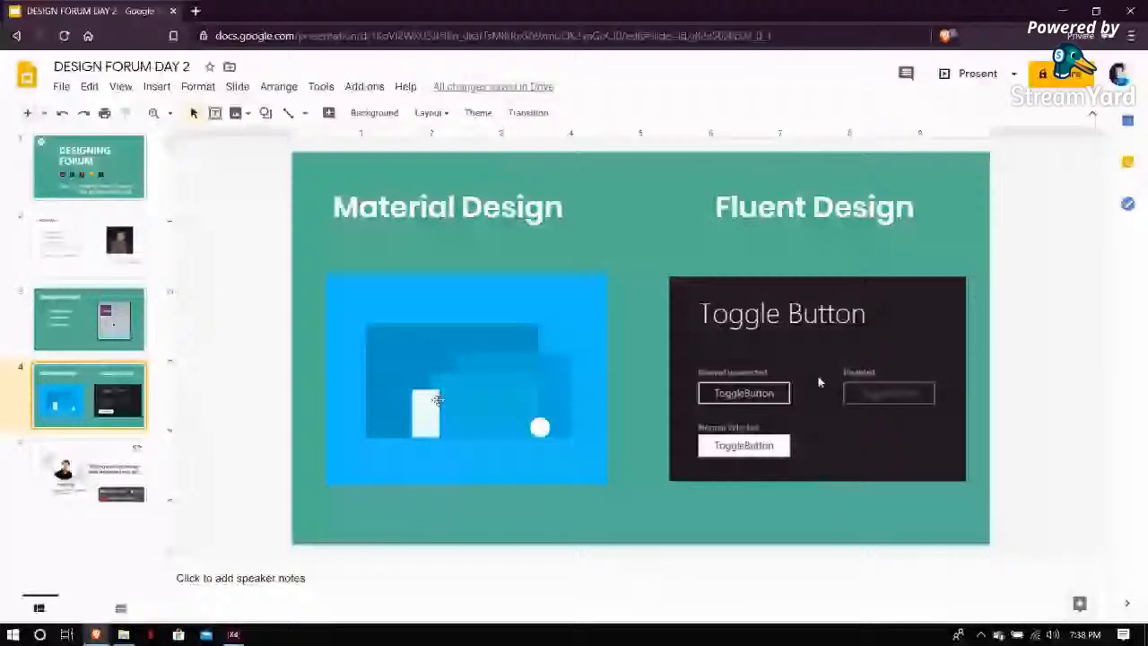
Switch to the Adobe XD home window and move it into view
mouse_move(233, 634)
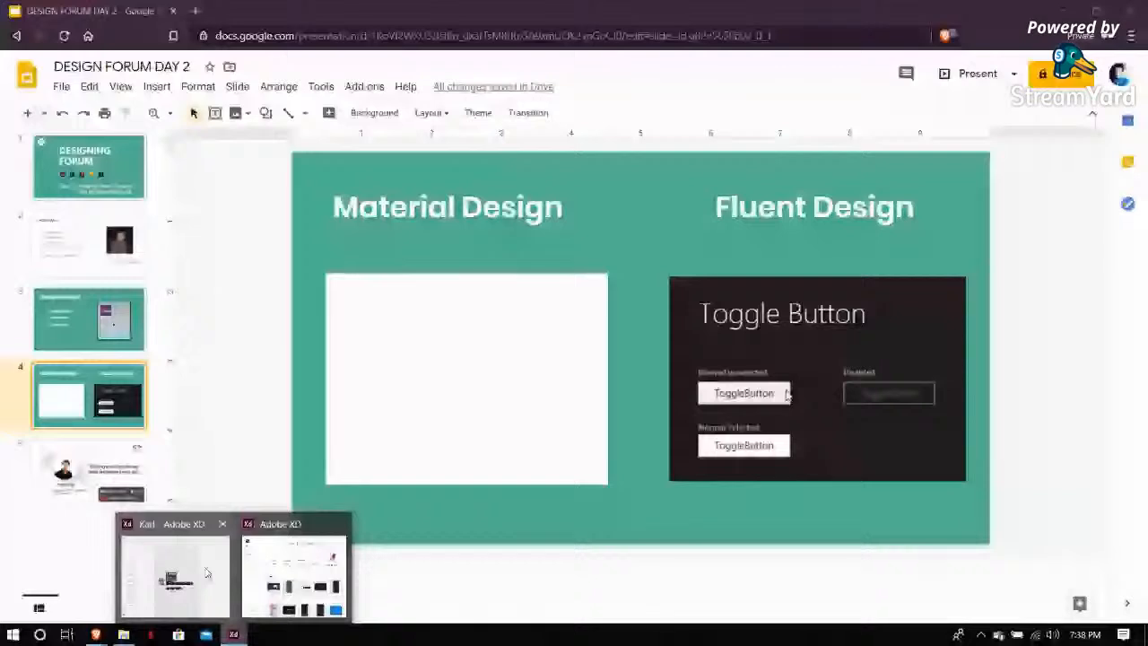
left_click(293, 574)
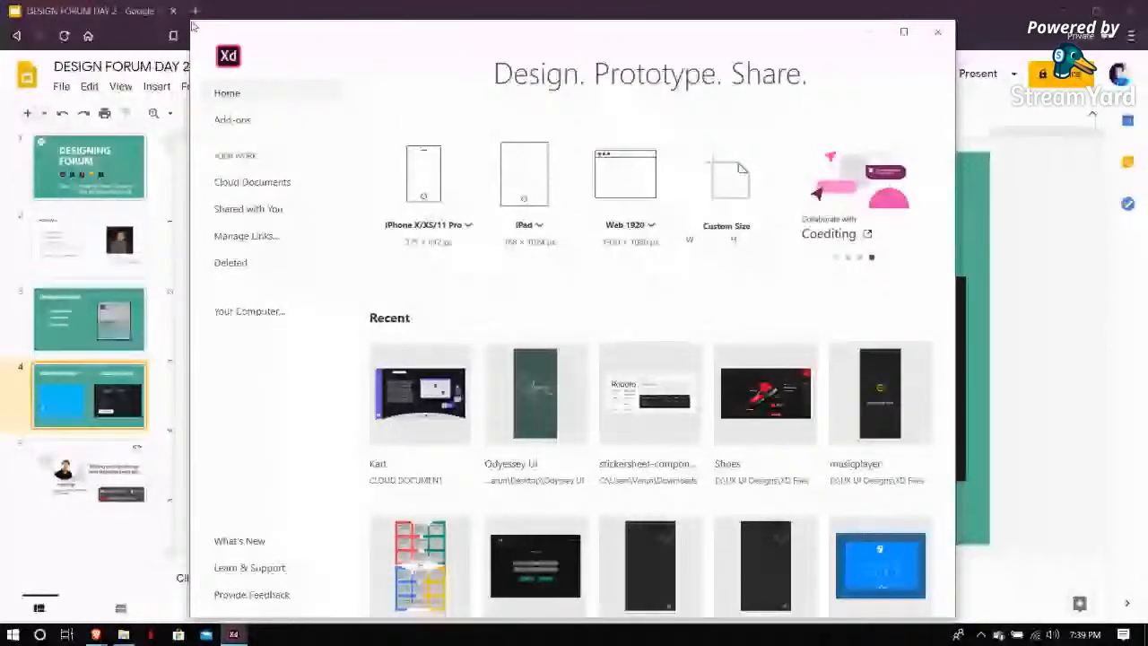
left_click_drag(193, 27, 234, 29)
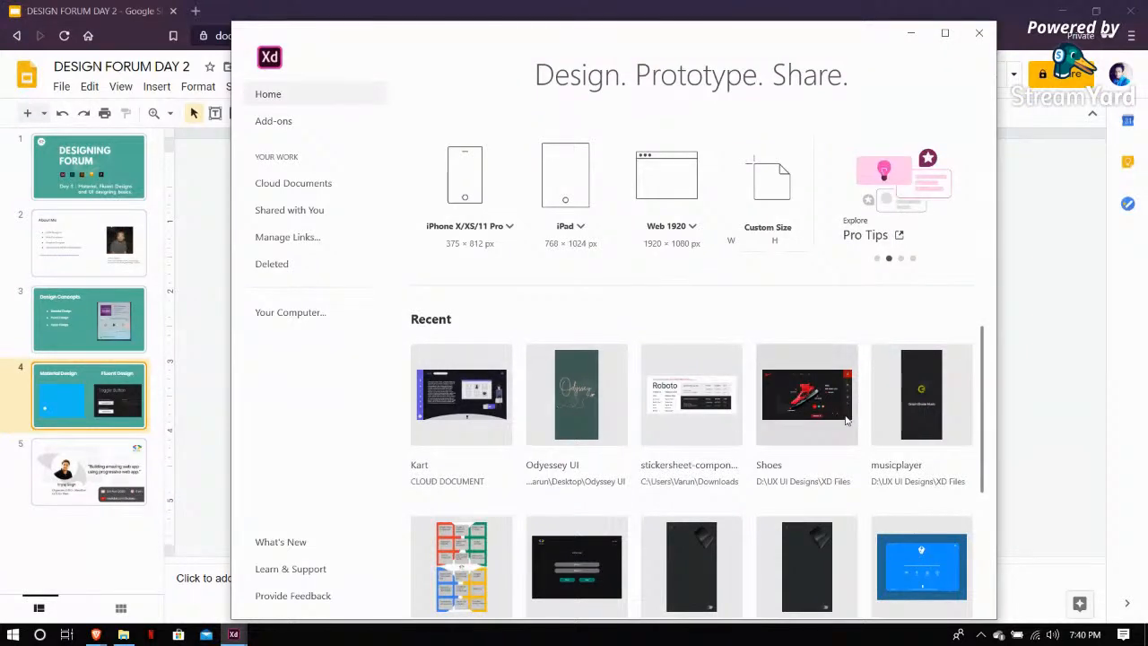
Create a new document using the Web 1920 preset
scroll(844, 481, "down", 1)
scroll(781, 485, "down", 2)
scroll(718, 487, "up", 3)
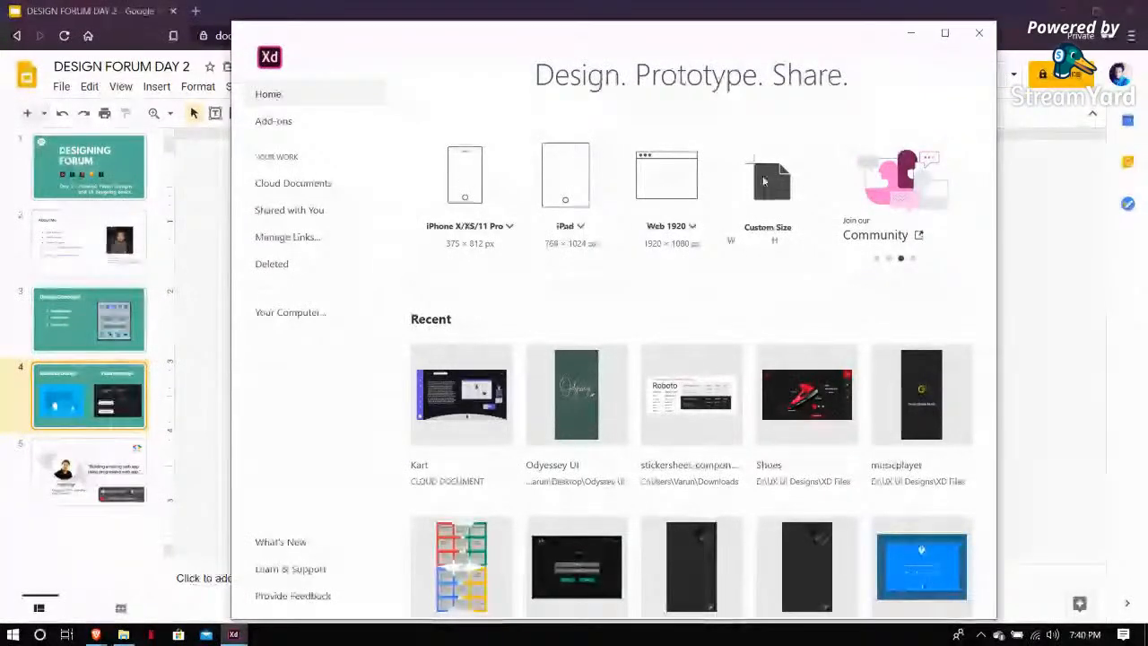
left_click(662, 184)
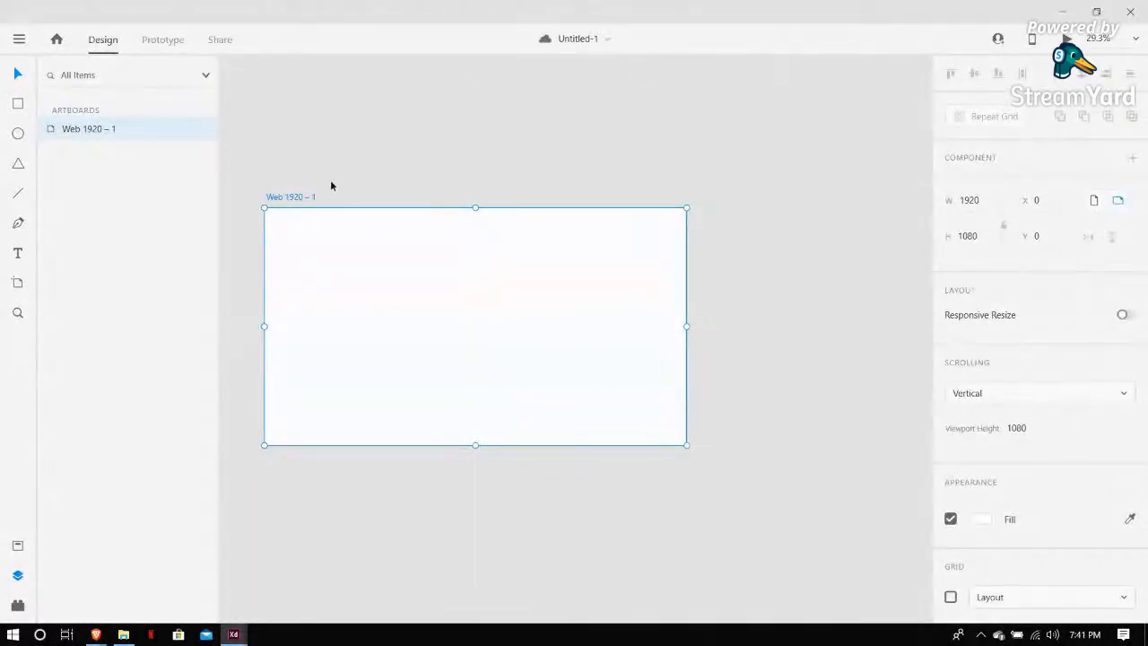
Move the Web 1920 – 1 artboard on the canvas and save the document
left_click_drag(306, 196, 383, 186)
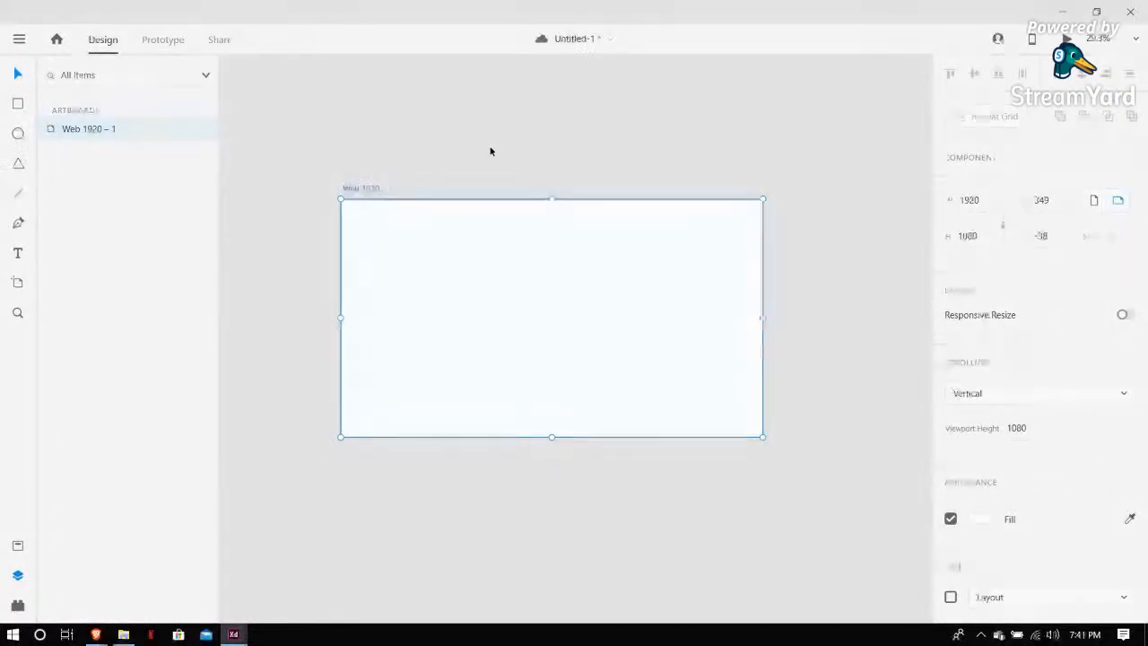
key("ctrl+s")
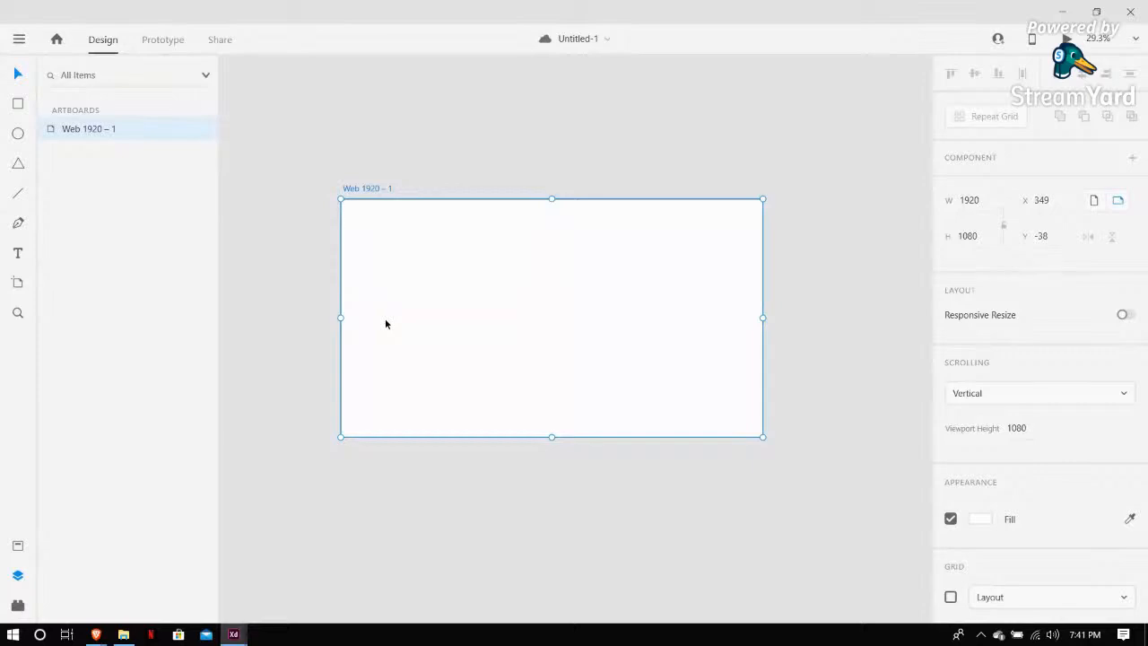
left_click(350, 519)
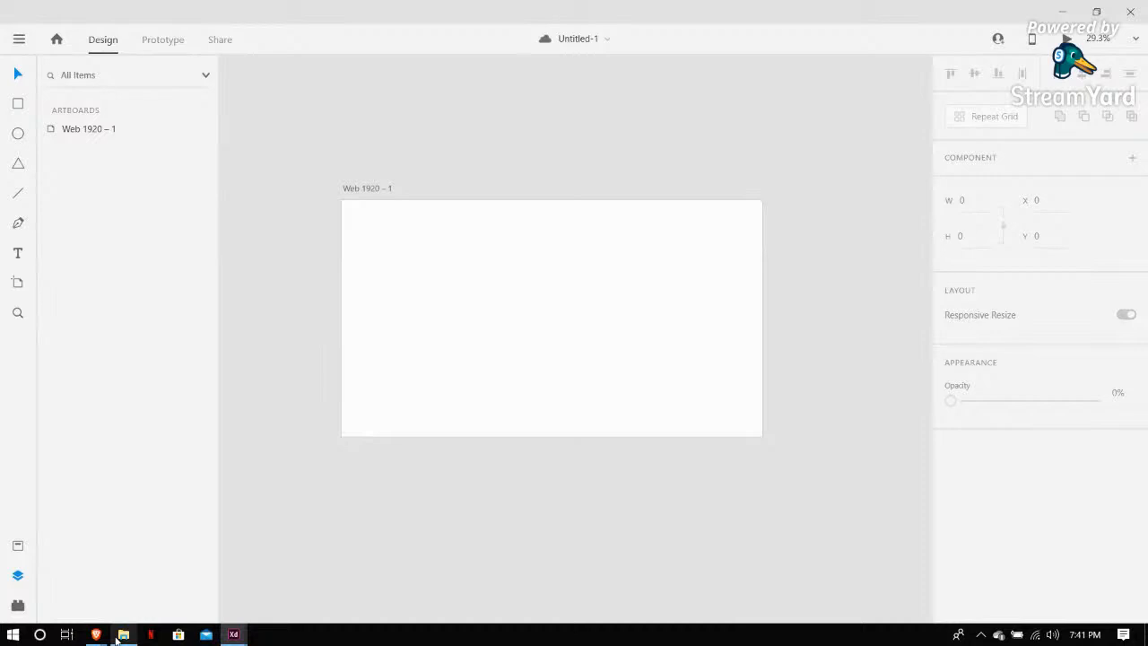
Browse the Kart folder under UX UI Designs on Work (D:) in File Explorer, returning to Untitled-1 in Adobe XD
left_click(123, 635)
left_click(56, 527)
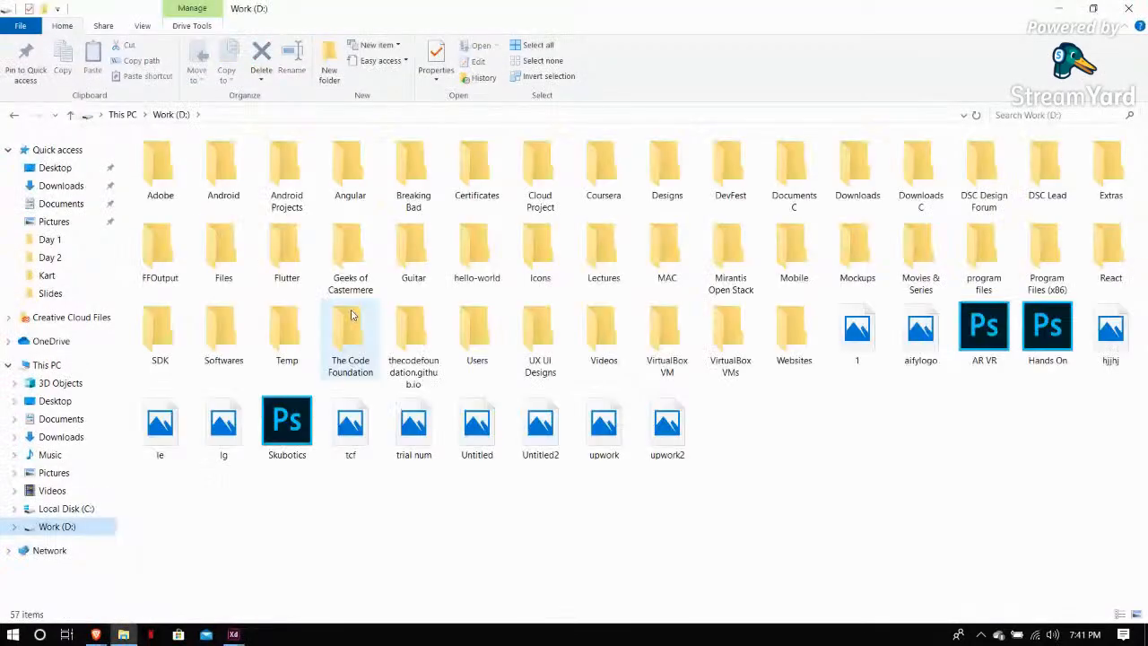
left_click(46, 275)
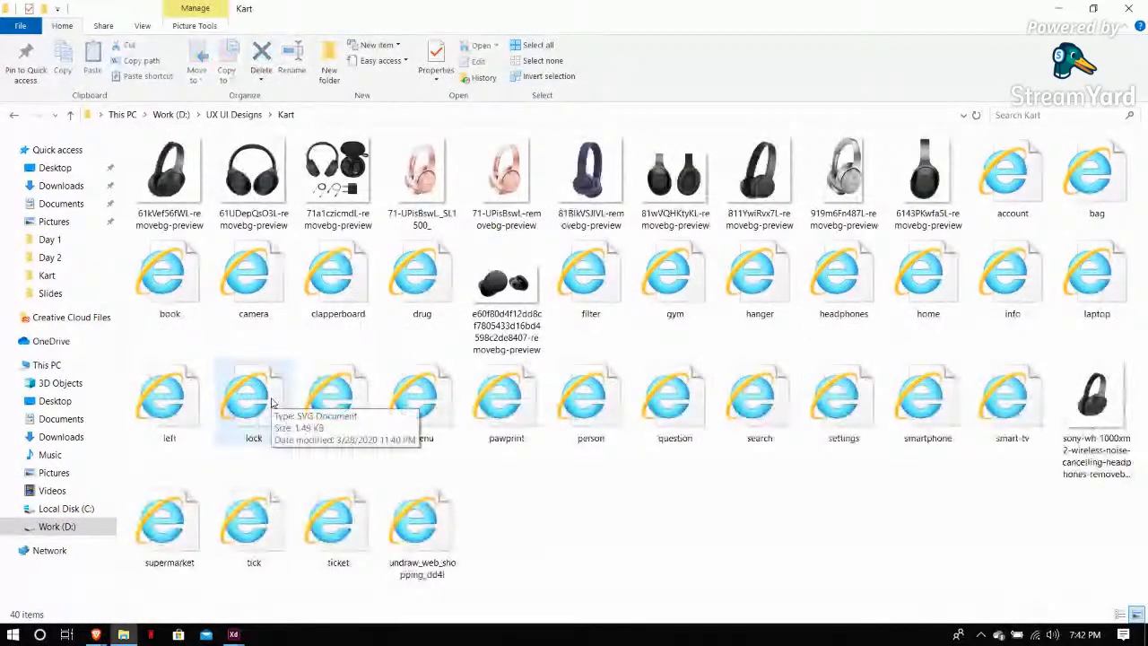
left_click(386, 238)
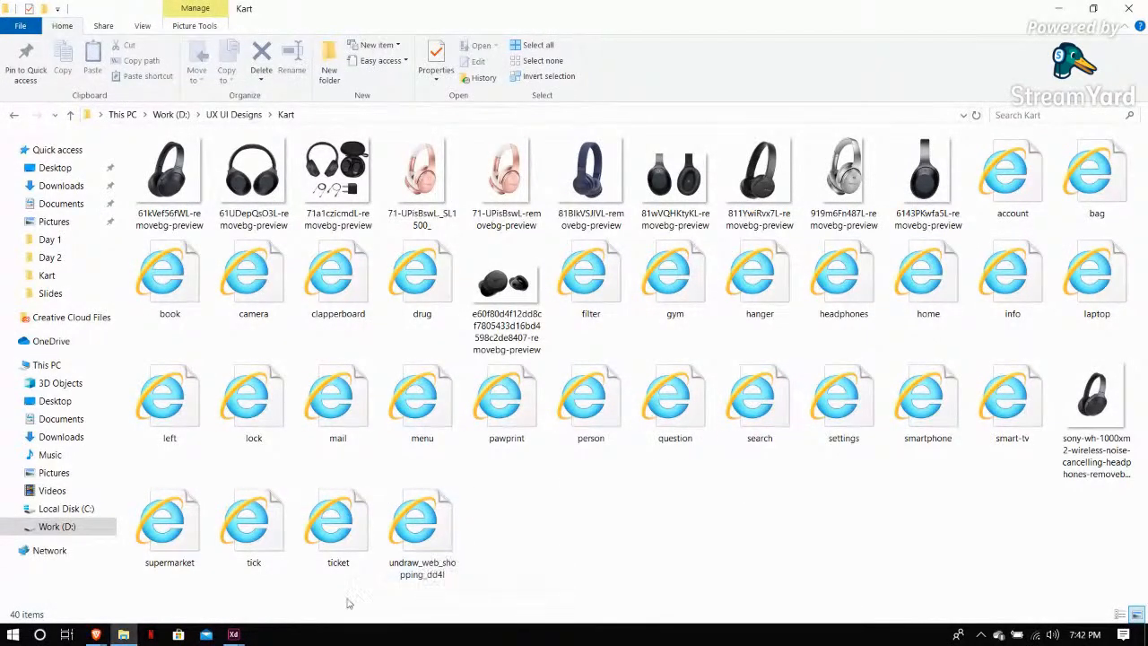
mouse_move(235, 632)
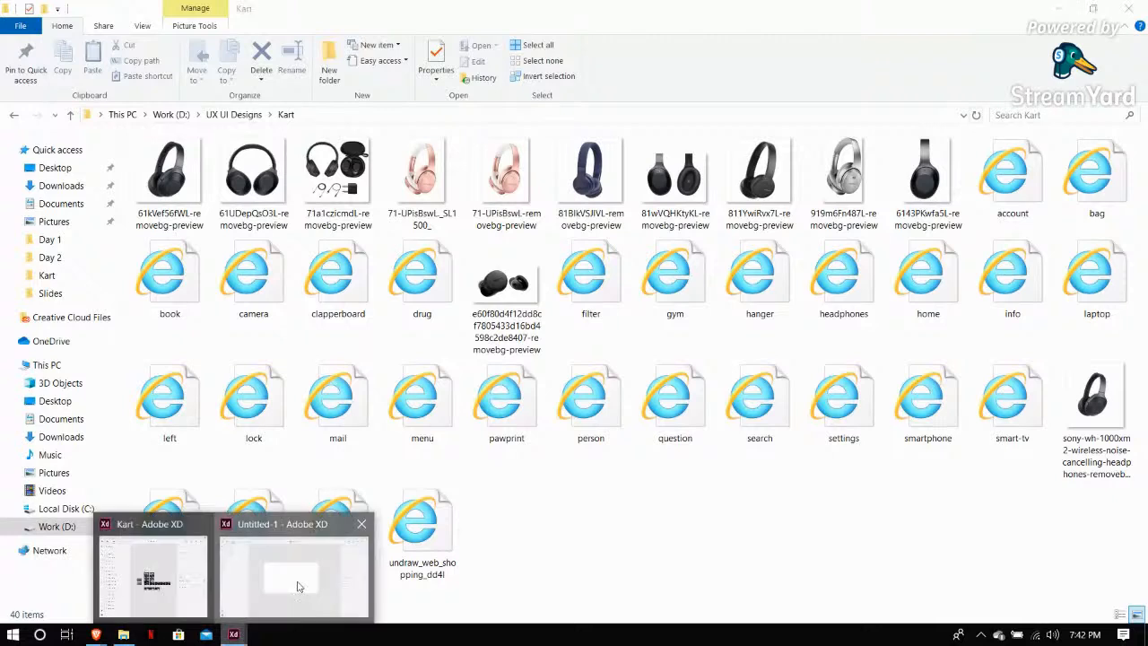
left_click(287, 575)
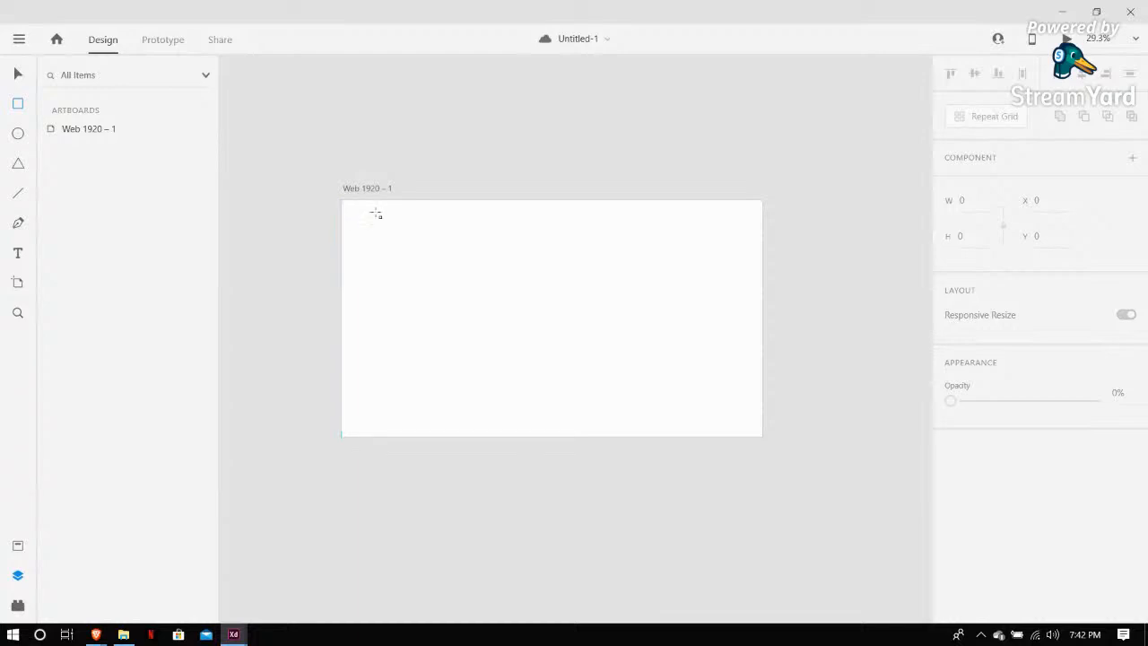
Draw a rectangle about 687 × 516 near the artboard's top-left corner
left_click_drag(376, 212, 527, 325)
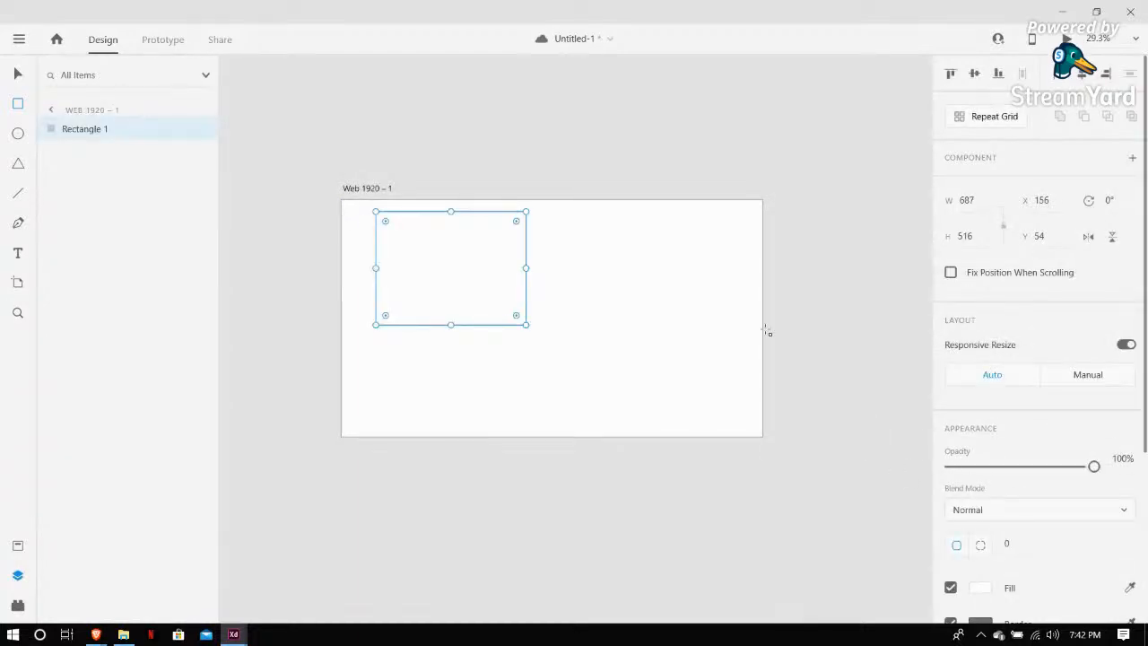
scroll(794, 313, "down", 1)
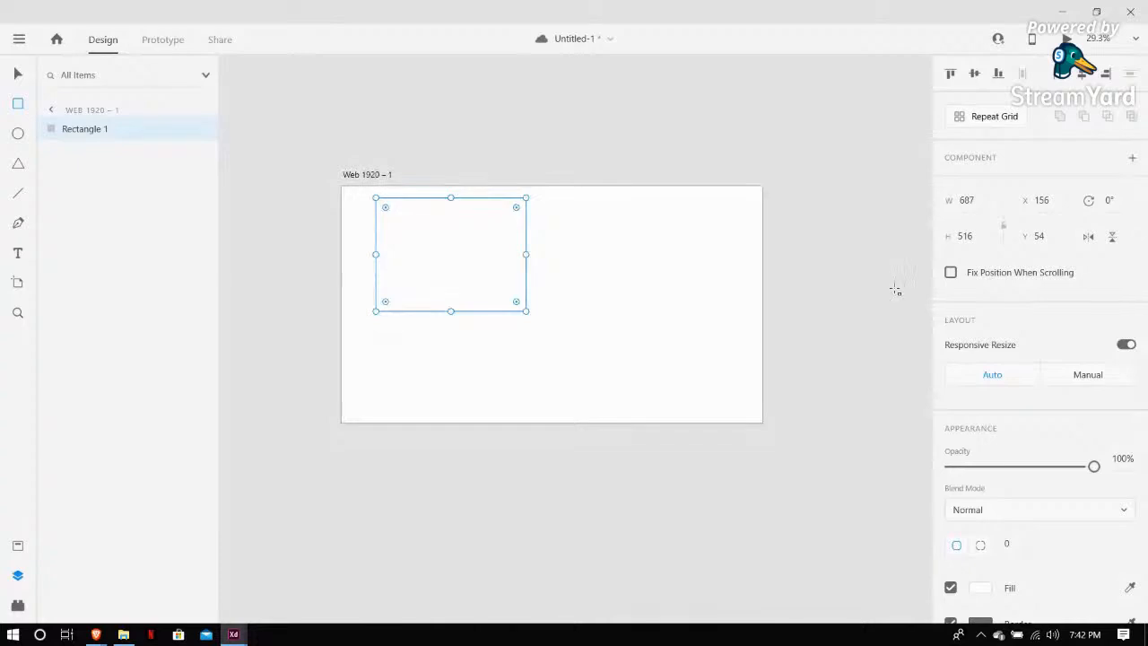
scroll(1082, 270, "down", 1)
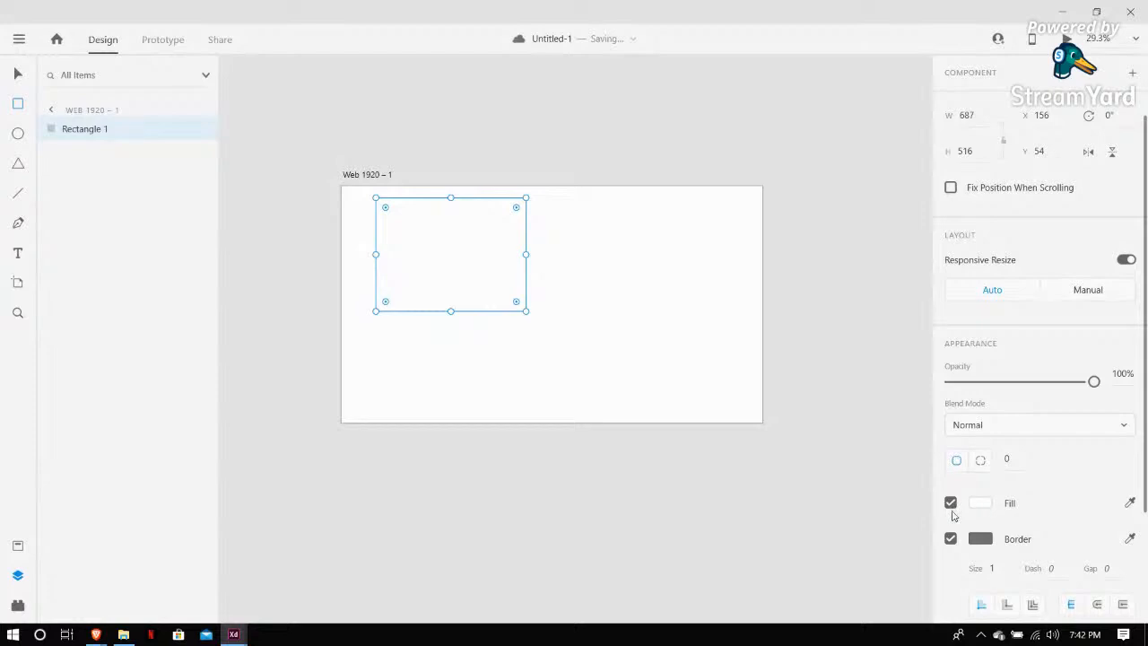
Remove the rectangle's border and fill it black
left_click(951, 539)
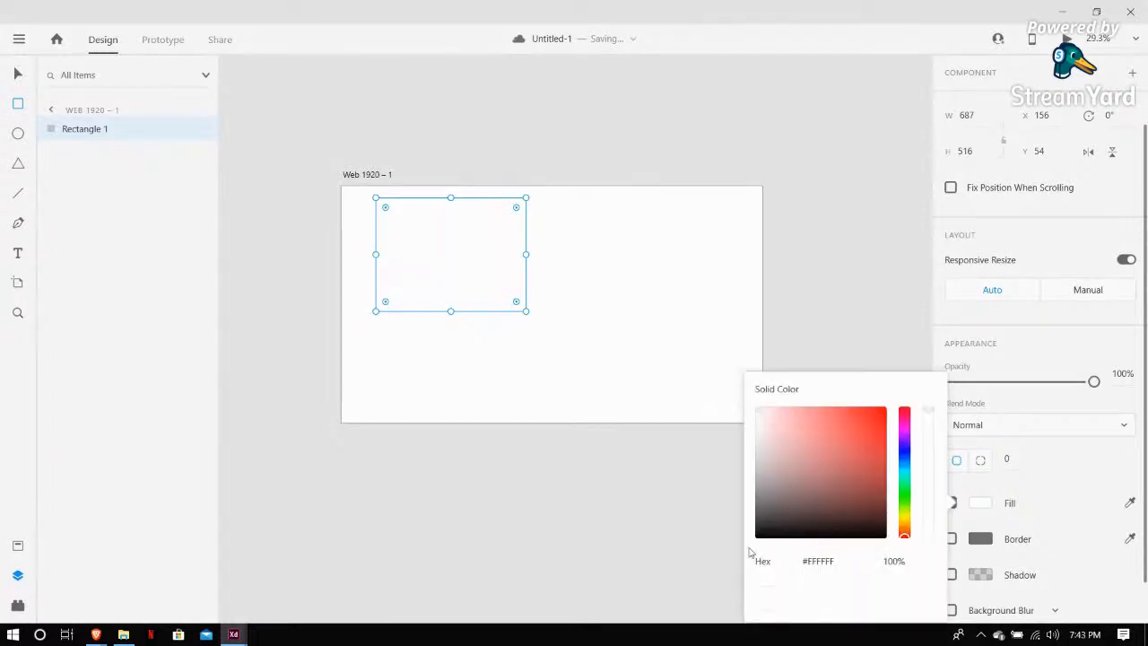
left_click(758, 538)
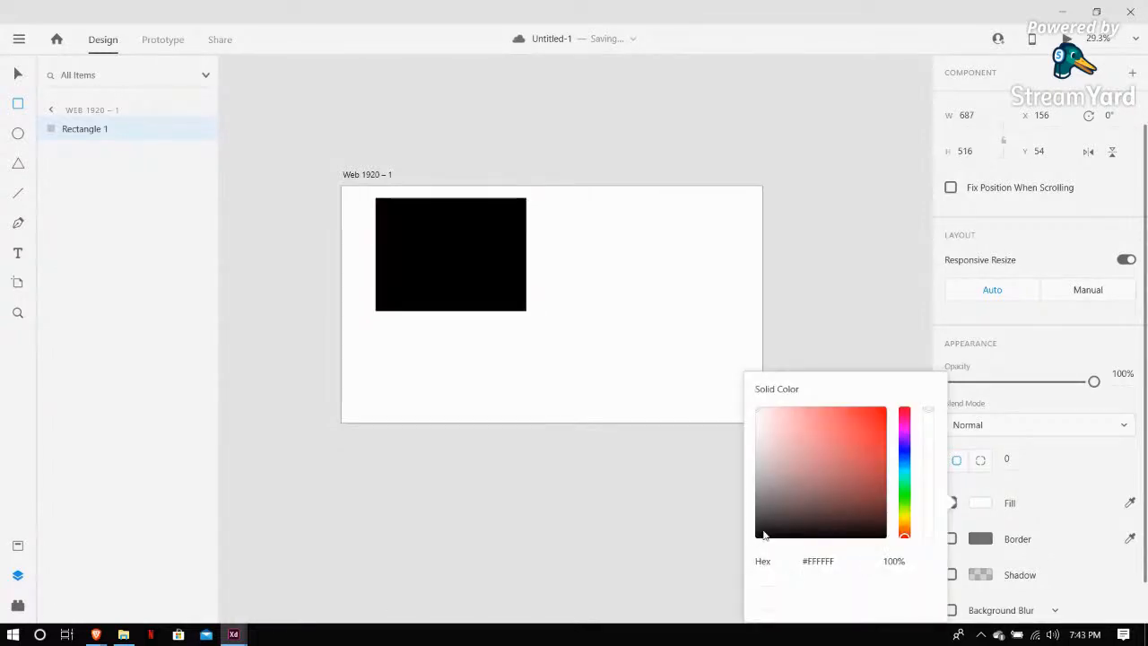
left_click(3, 72)
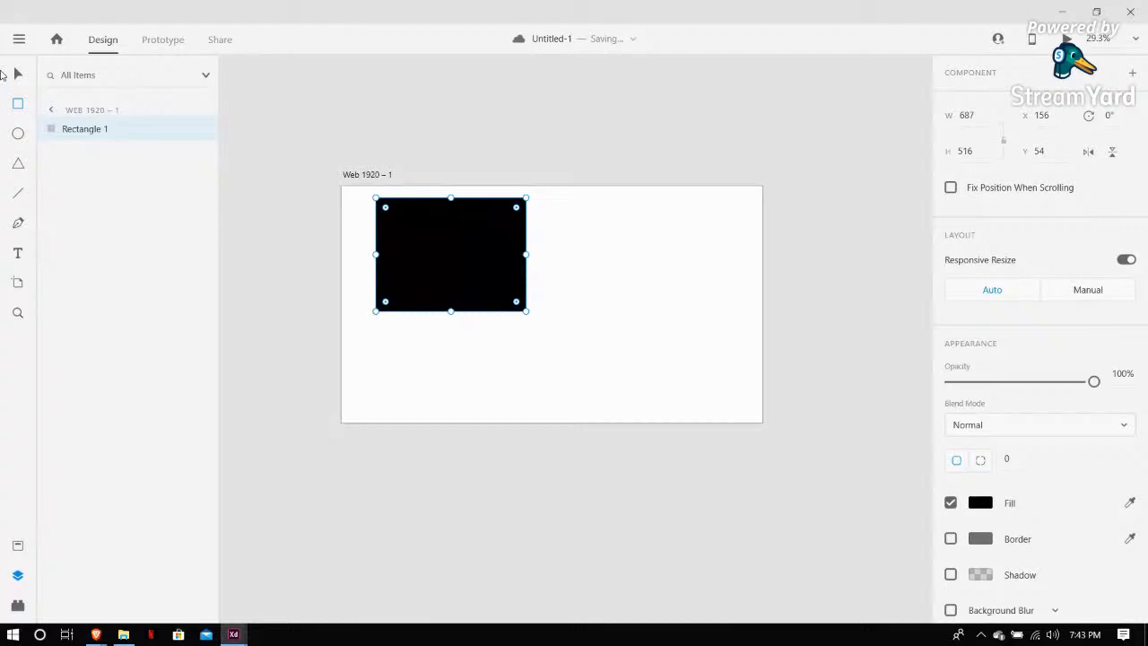
Select and delete the black rectangle
left_click(18, 75)
left_click_drag(424, 261, 436, 289)
key("Delete")
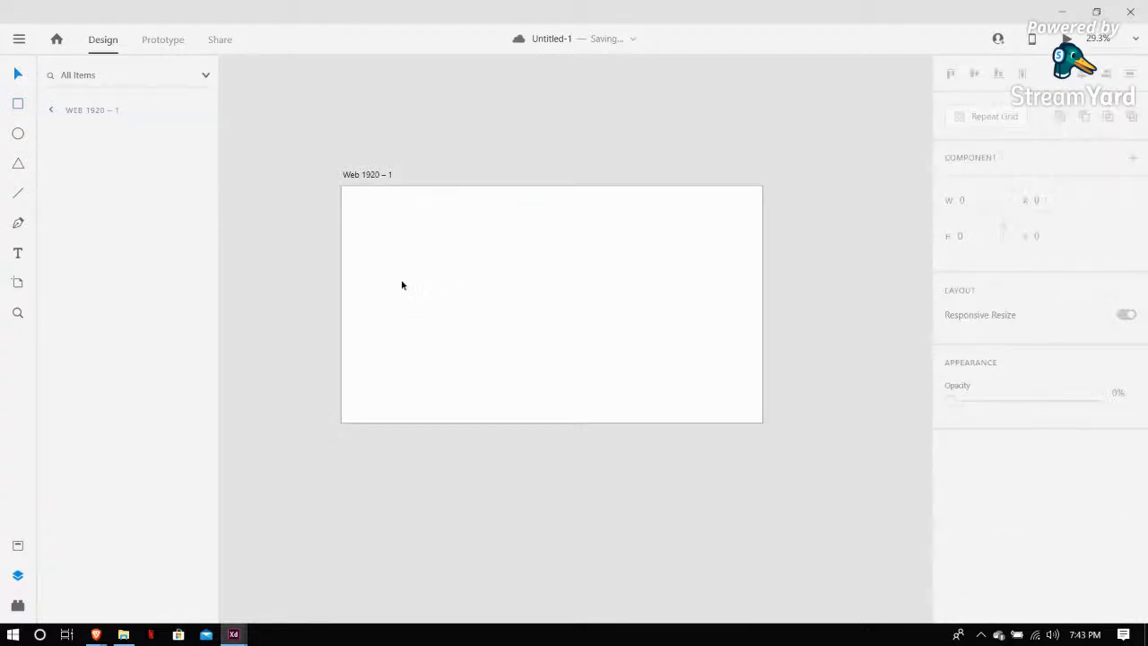
Draw a circle about 663 × 663 near the artboard's top-left corner and remove its border
left_click(18, 134)
left_click_drag(359, 203, 505, 348)
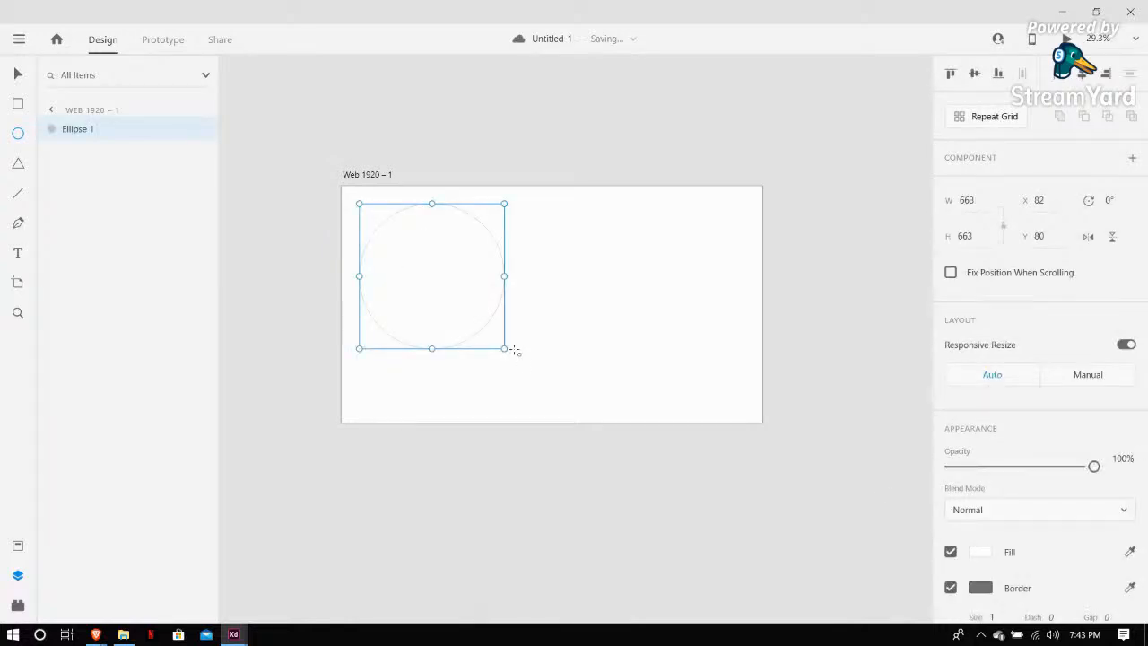
left_click(951, 588)
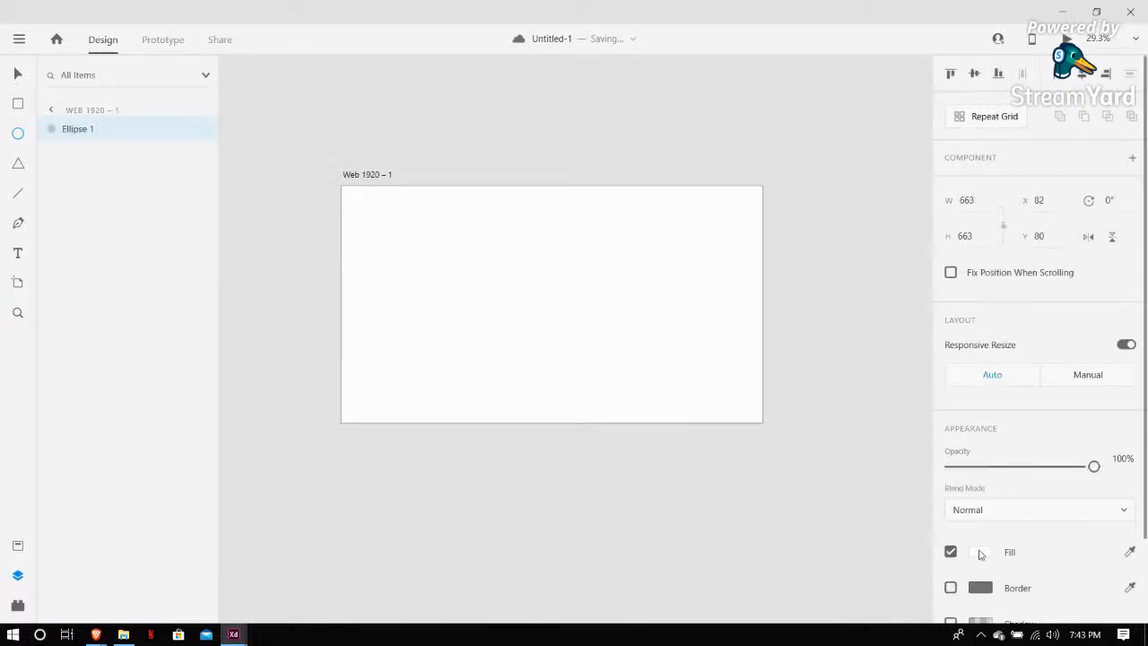
Fill the circle black, then select and delete it
left_click(981, 552)
left_click_drag(761, 533, 742, 569)
left_click(651, 297)
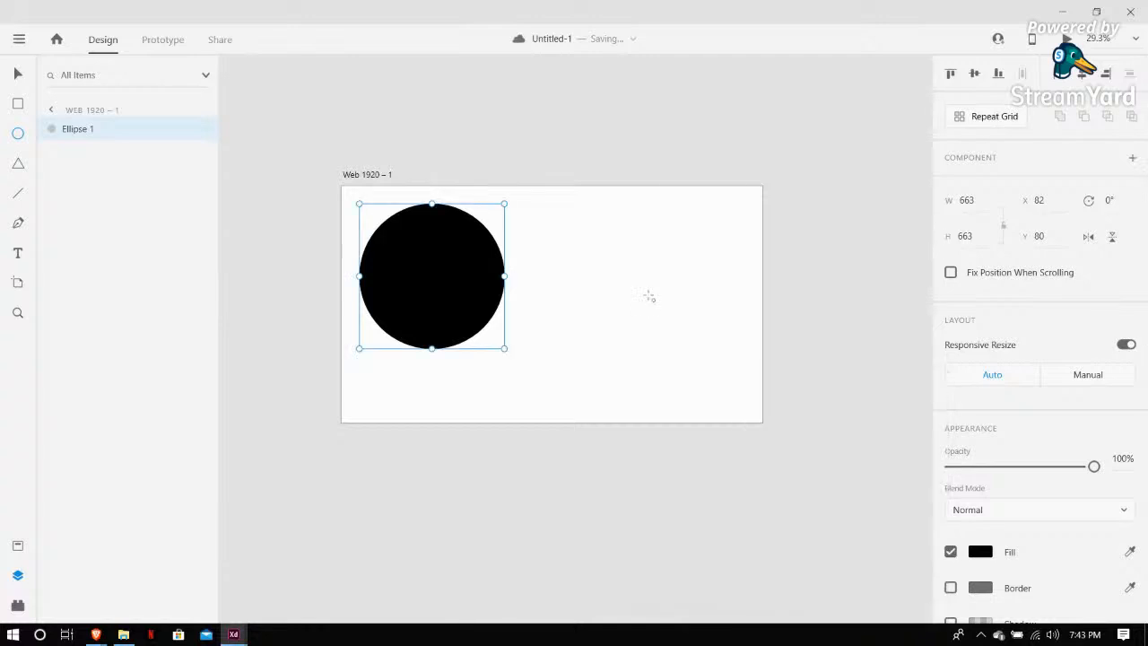
left_click(19, 76)
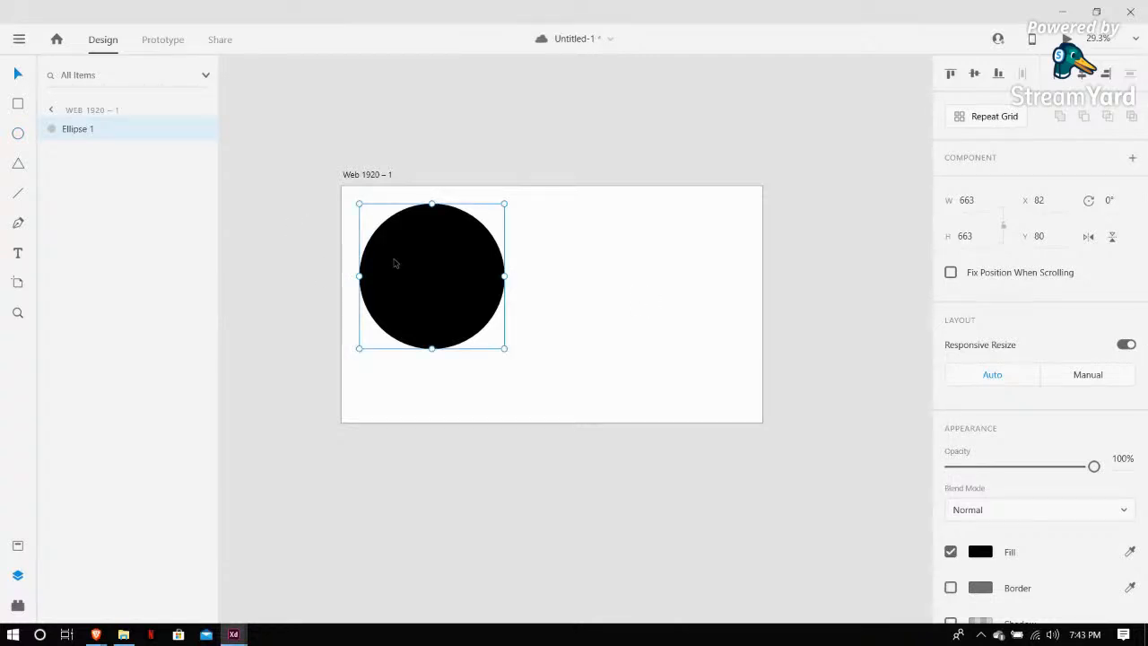
key("Delete")
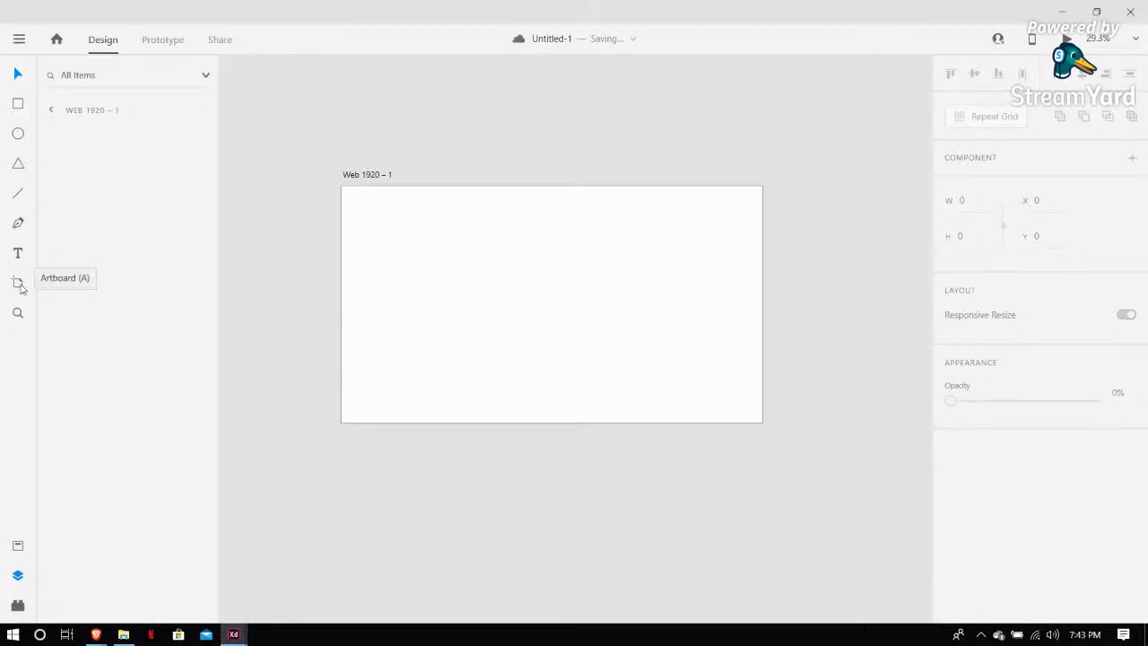
Add an iPhone XR/XS Max/11 artboard and delete it
left_click(18, 283)
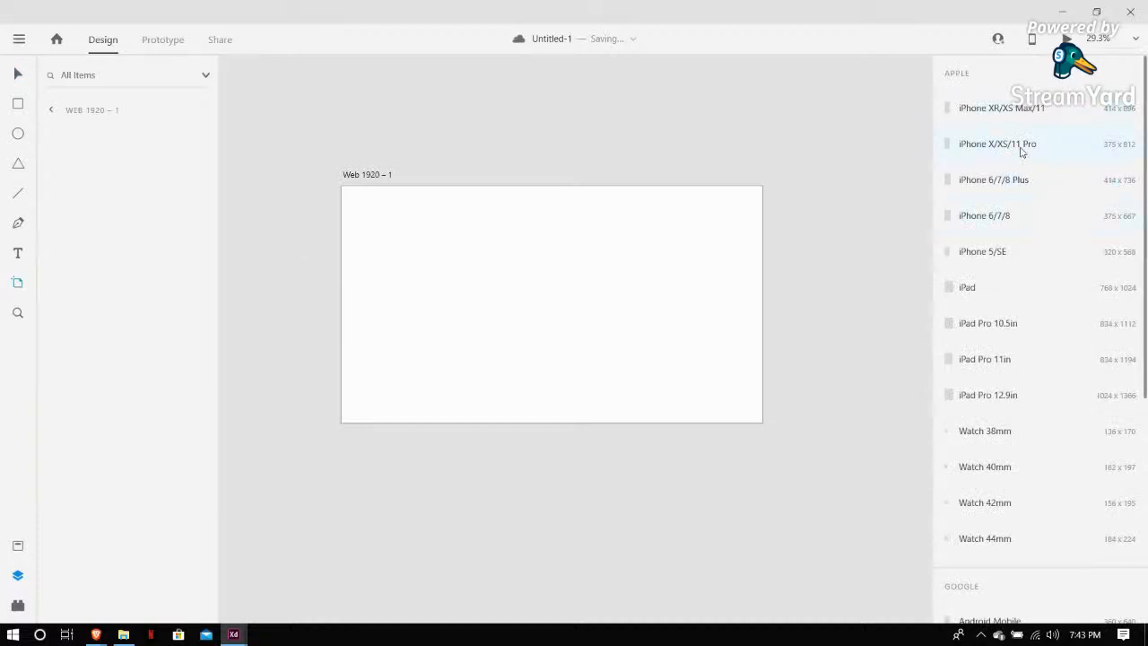
left_click(1015, 120)
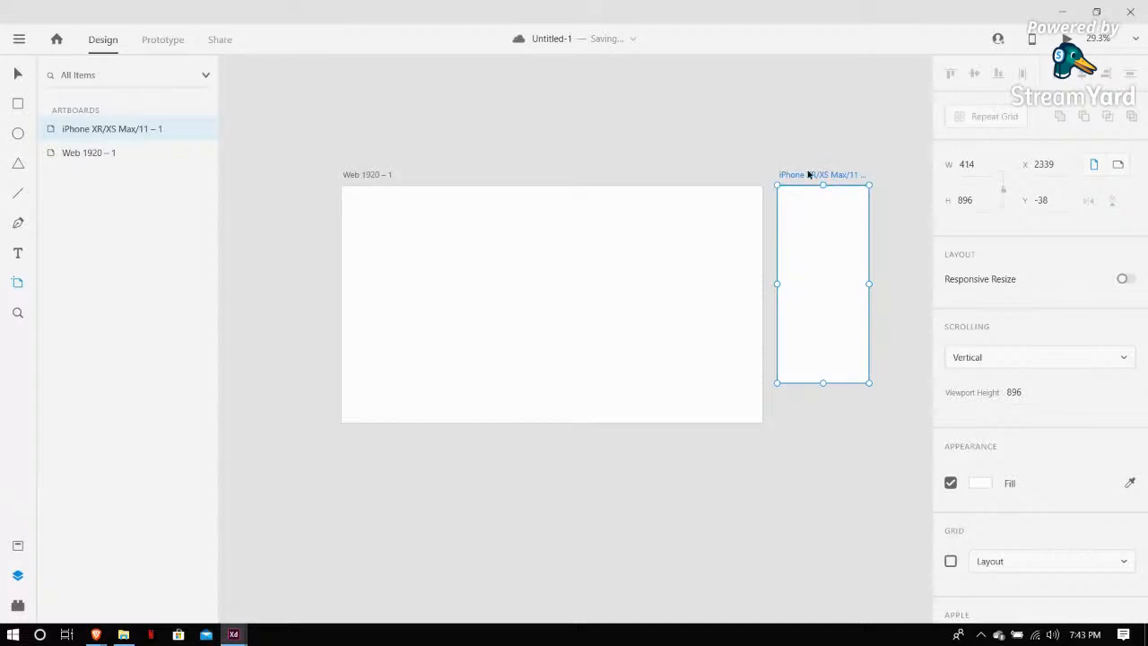
key("Delete")
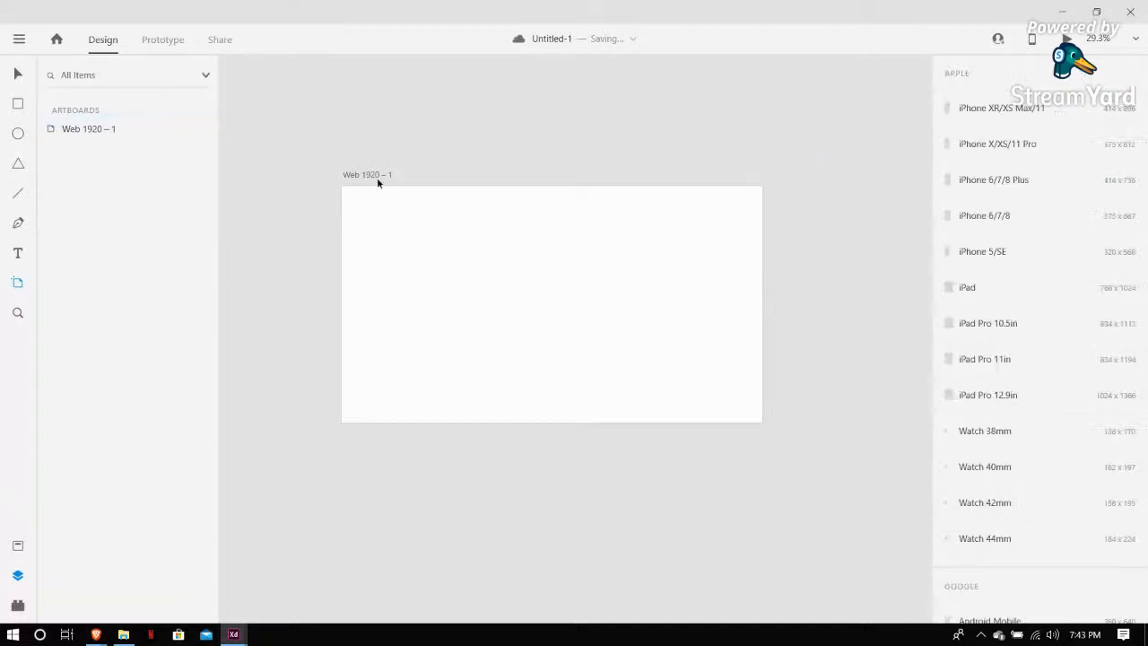
Reposition the Web 1920 – 1 artboard on the canvas
left_click_drag(357, 169, 325, 206)
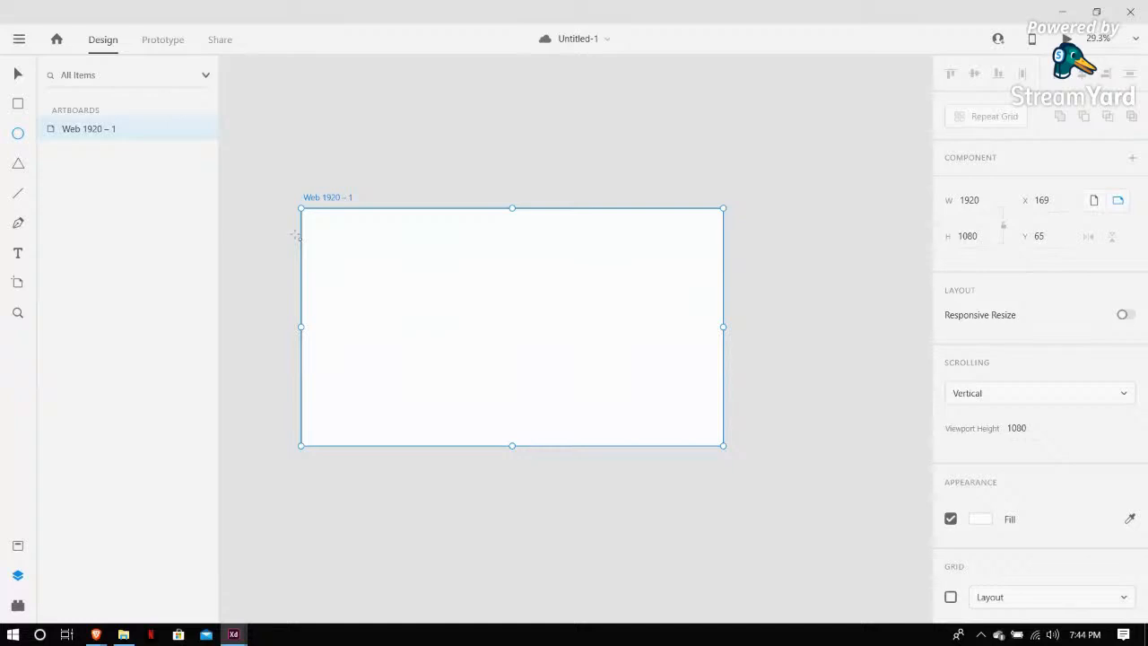
left_click(25, 75)
left_click_drag(330, 197, 315, 167)
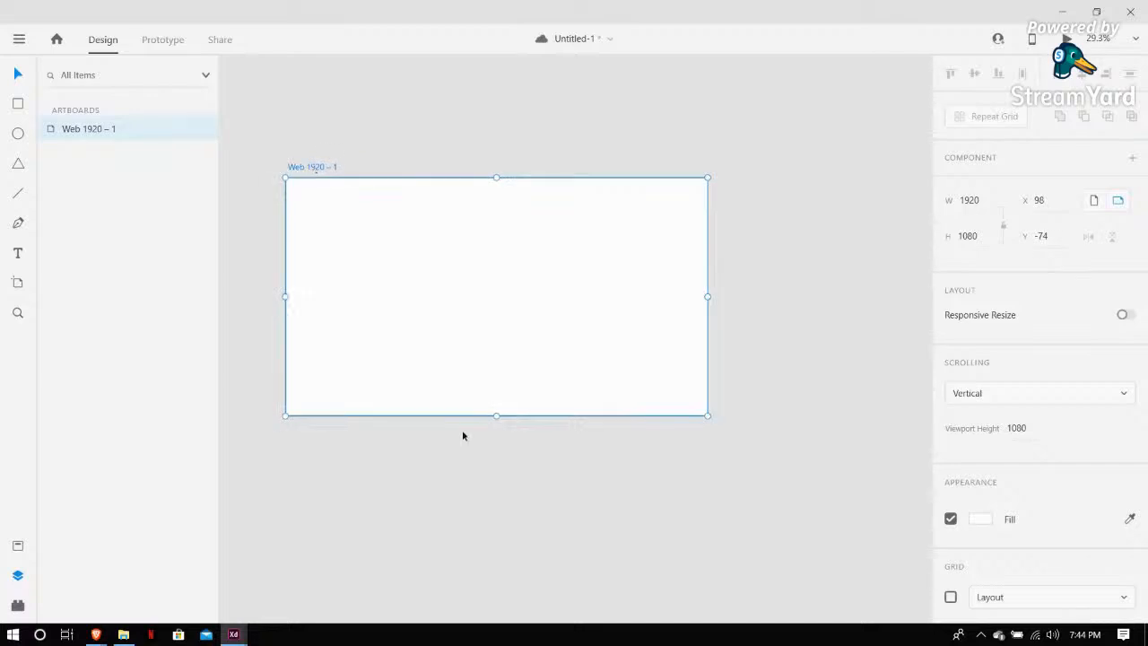
left_click(482, 415)
left_click(482, 415)
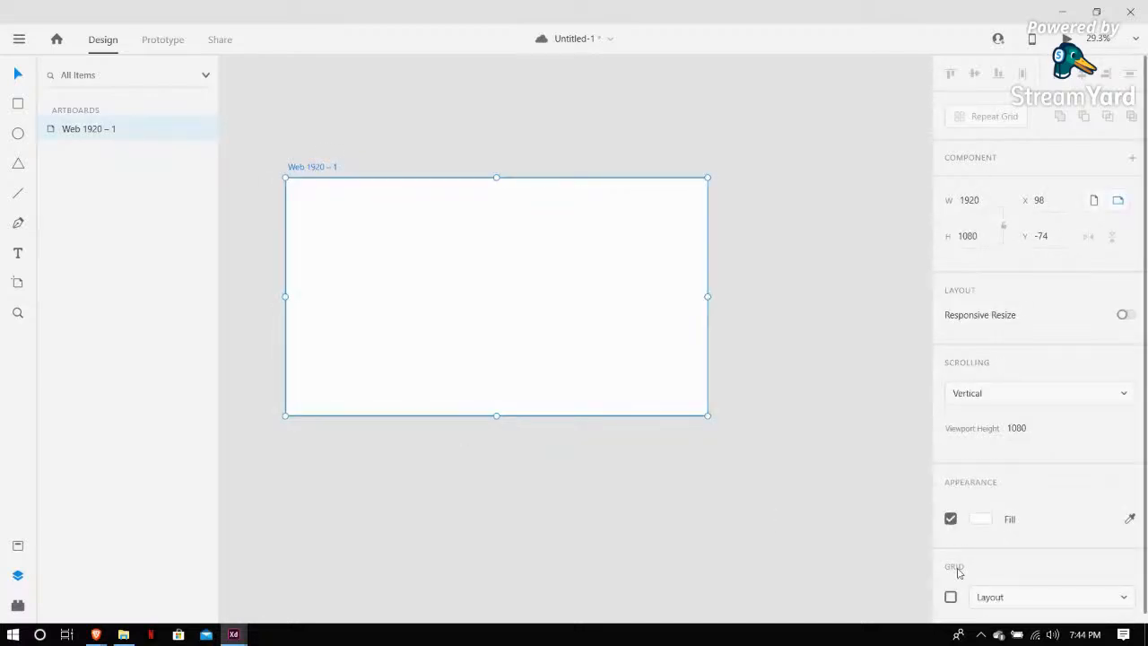
Set the artboard's fill colour to dark blue-grey #1C262A
left_click(981, 520)
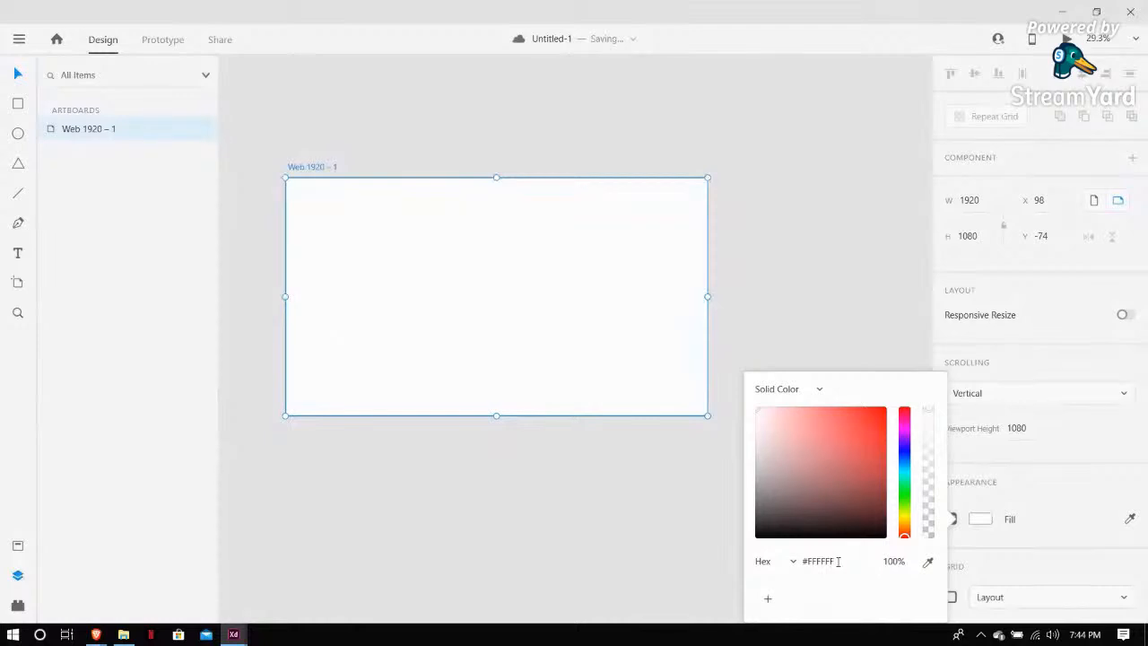
left_click(757, 480)
left_click_drag(757, 480, 758, 515)
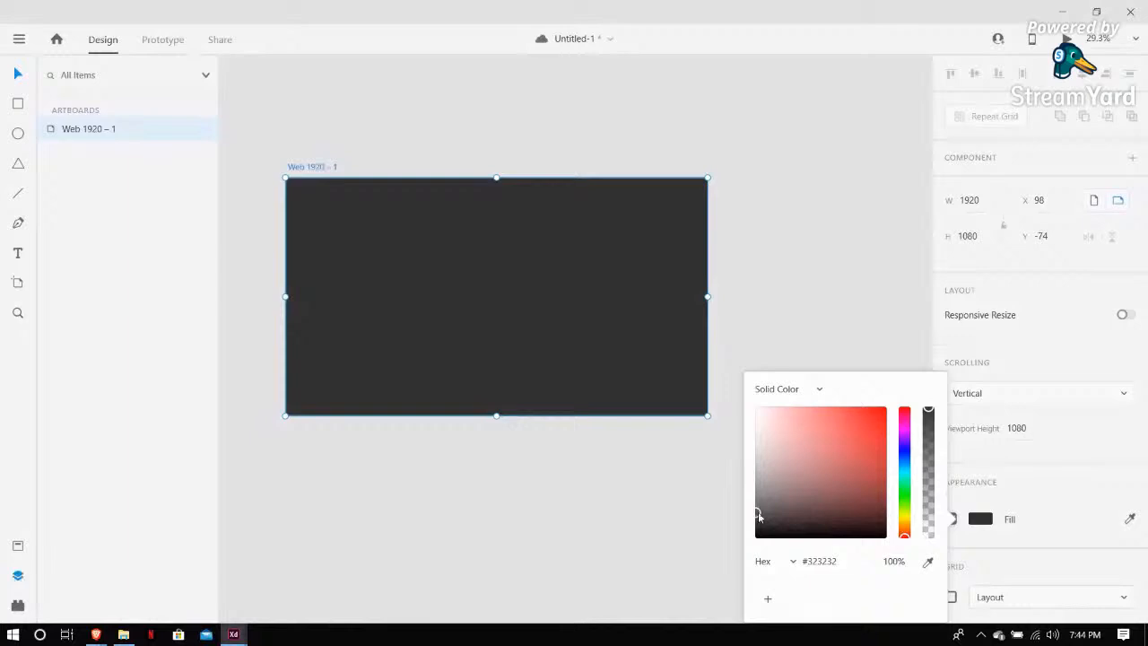
mouse_move(762, 527)
left_mouse_down()
mouse_move(761, 536)
mouse_move(770, 519)
left_mouse_up()
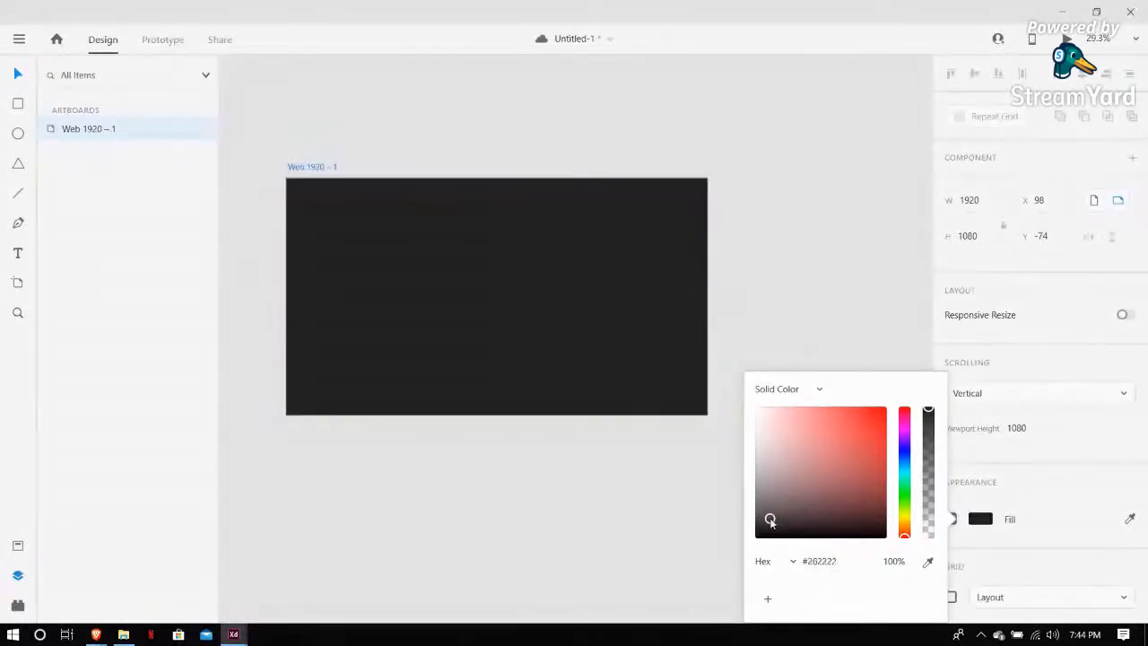
left_click(906, 468)
left_click(801, 517)
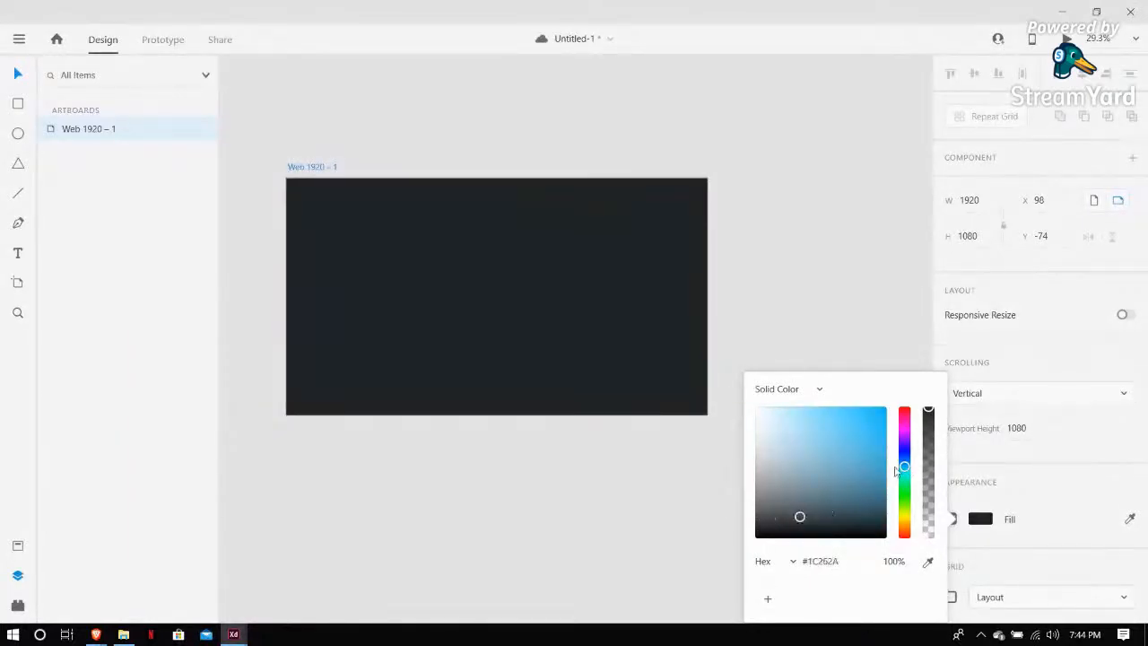
Change the artboard's fill colour to a near-black #16151A
left_click(905, 449)
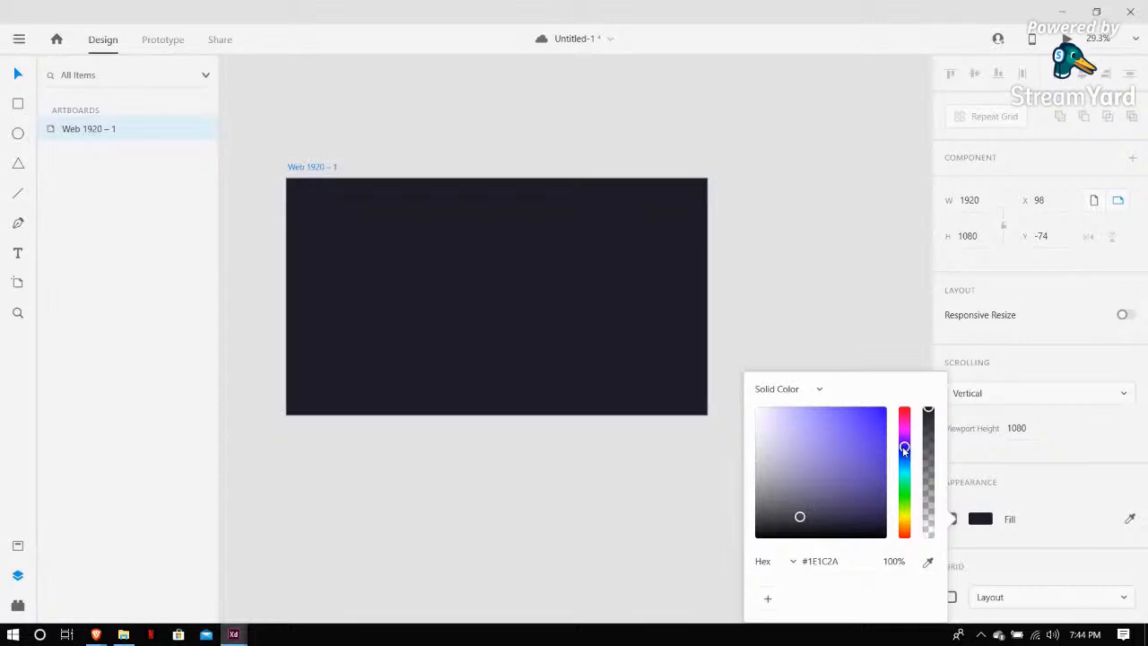
left_click(795, 516)
mouse_move(795, 516)
left_mouse_down()
mouse_move(792, 505)
mouse_move(780, 528)
left_mouse_up()
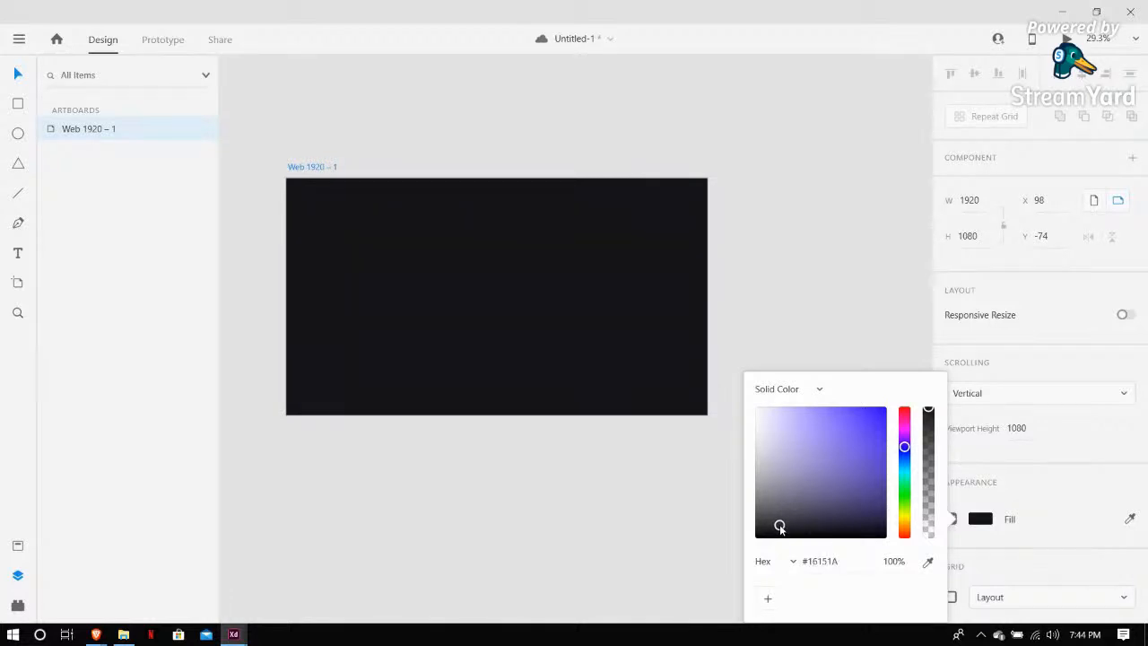
left_click(571, 486)
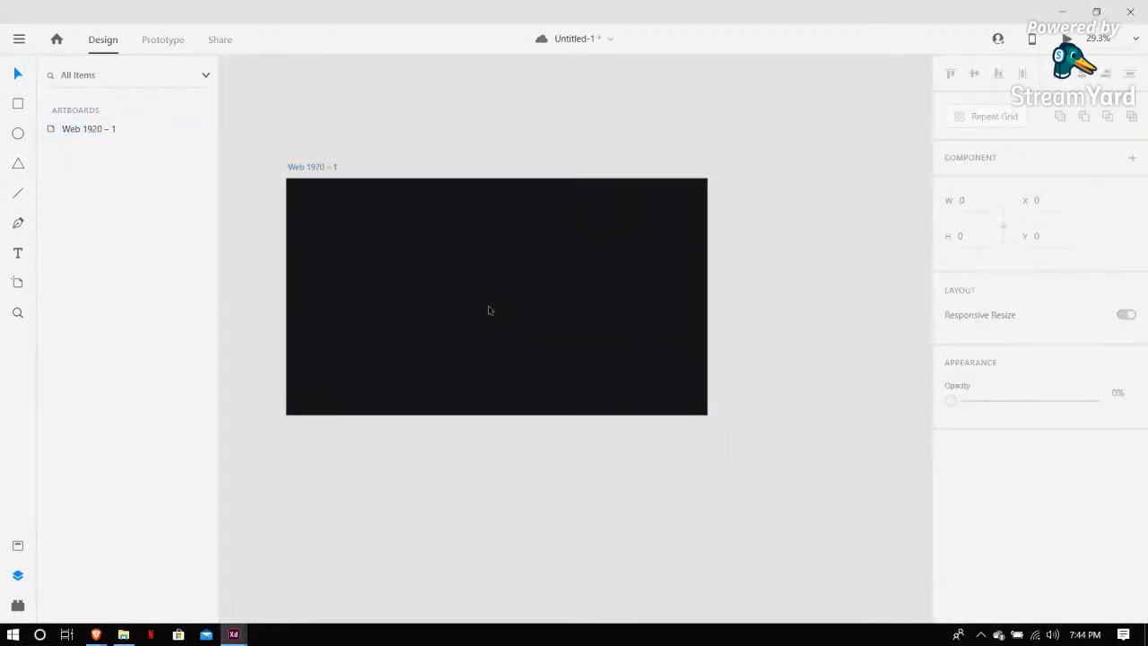
Enable the artboard's grid and switch its type to Square
left_click(628, 335)
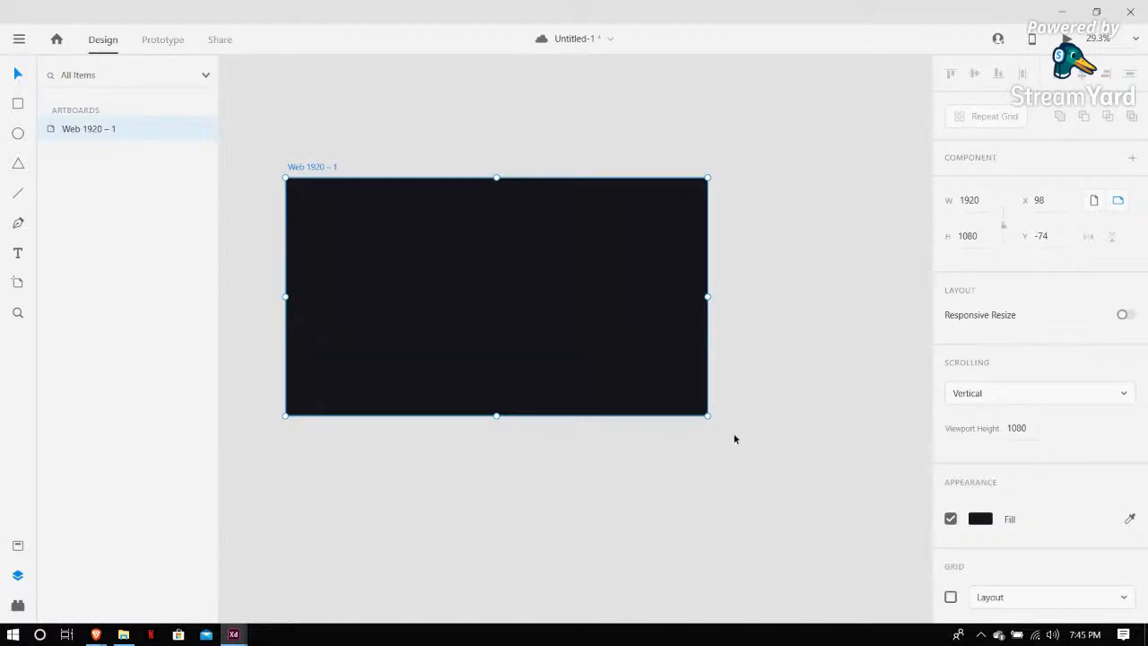
scroll(1002, 459, "down", 1)
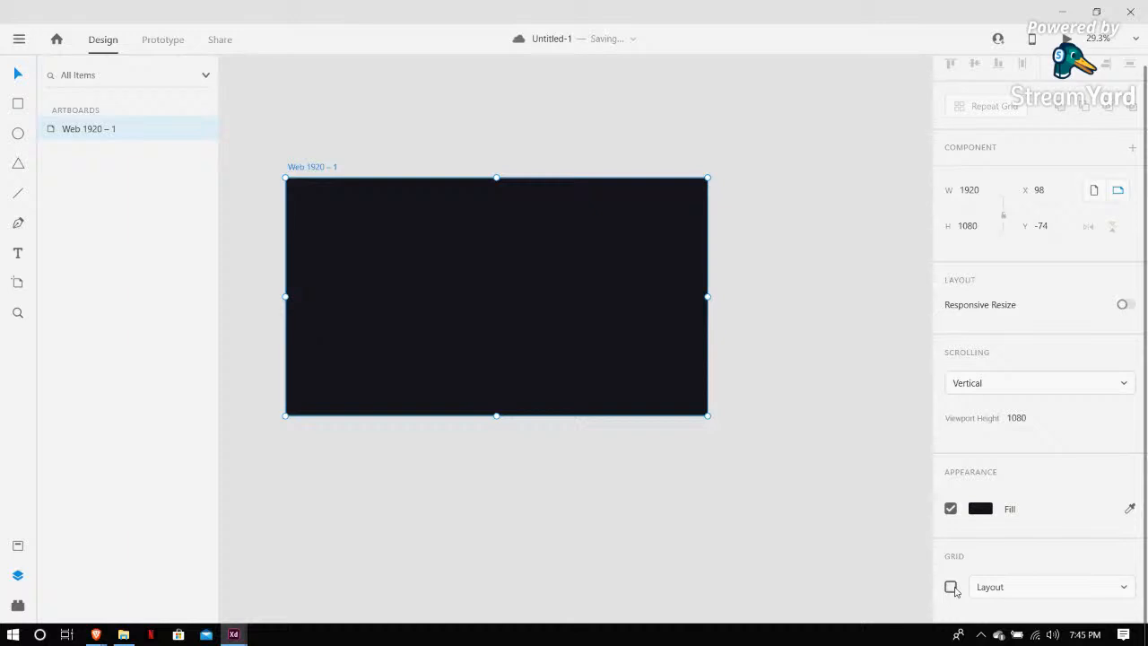
left_click(953, 588)
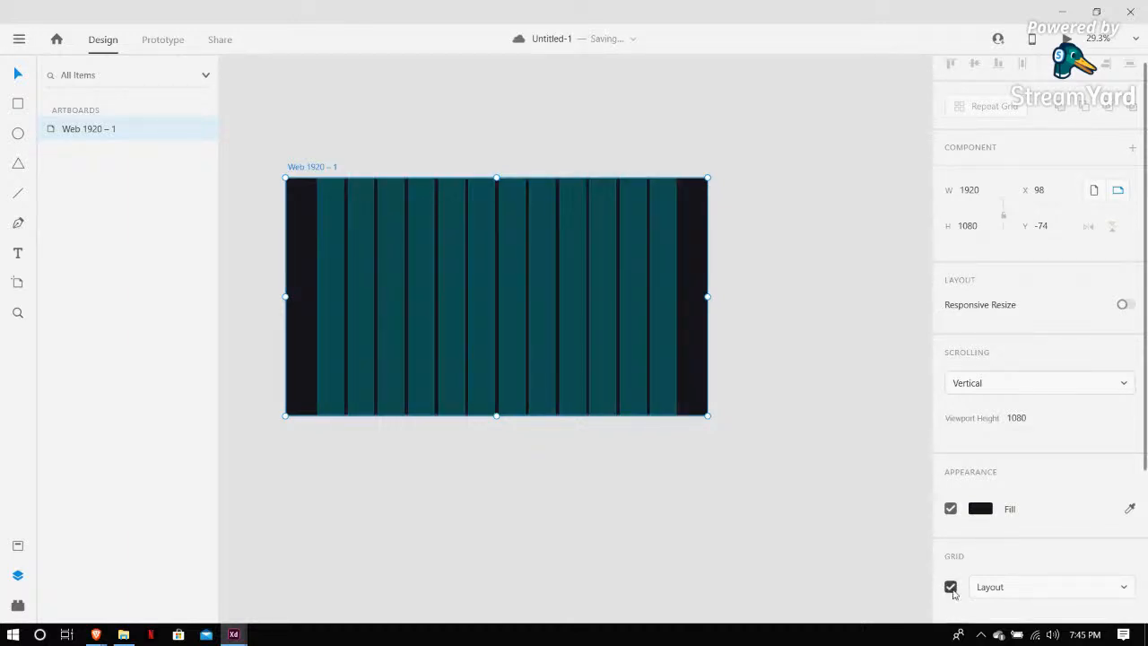
left_click(1055, 587)
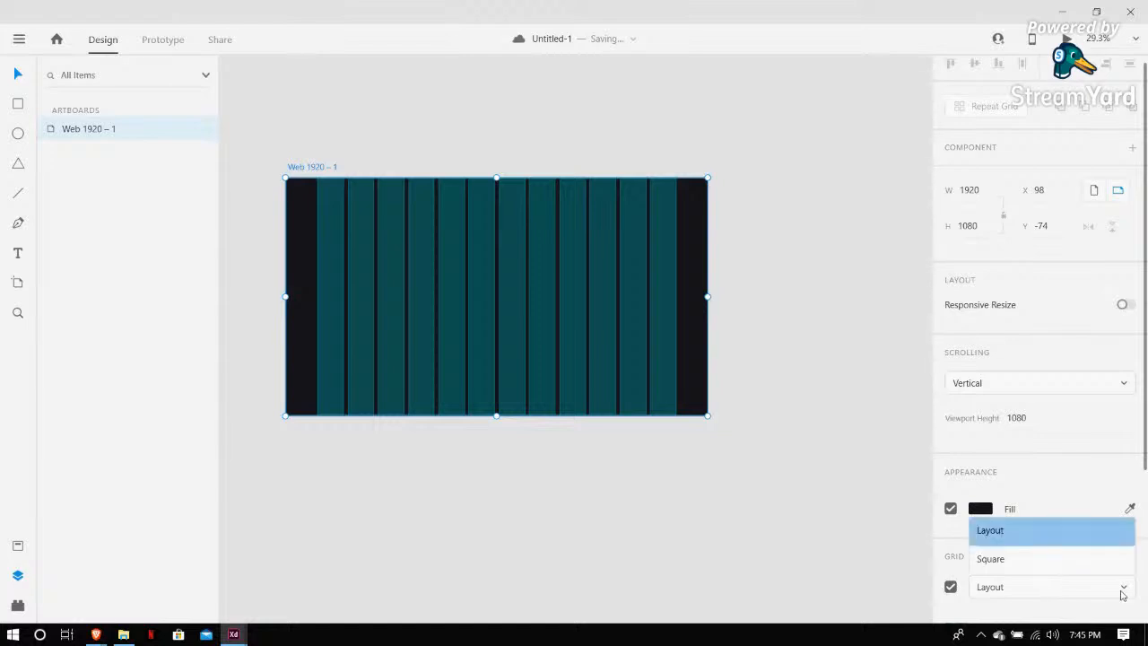
left_click(1007, 562)
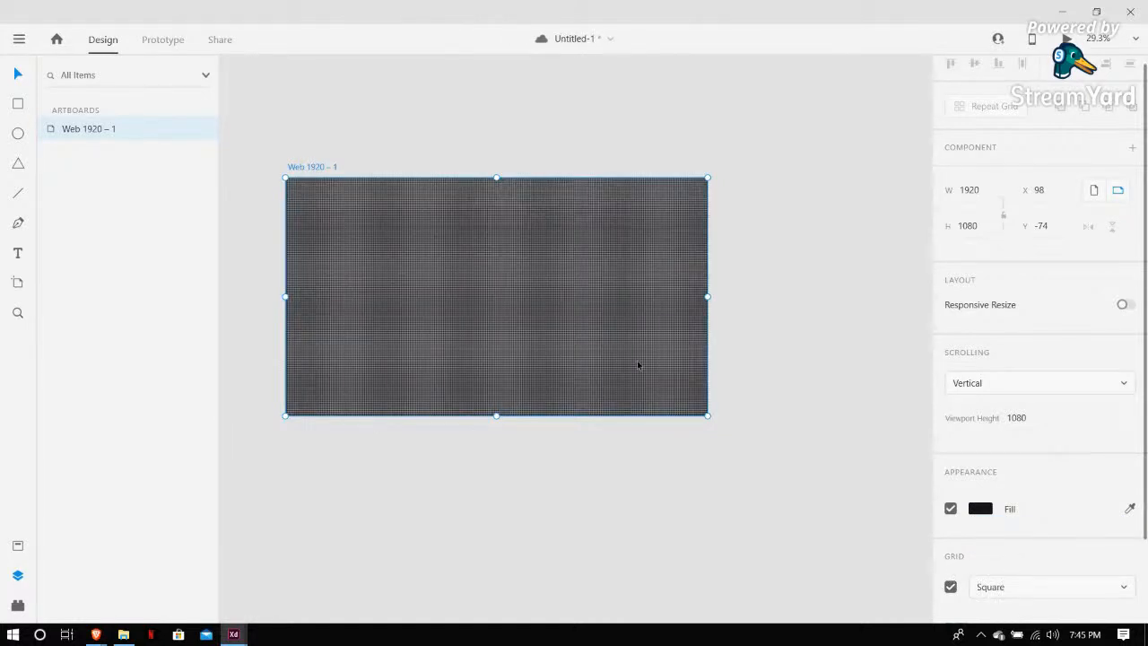
Switch the artboard's grid type back to Layout
key("ctrl+plus")
key("ctrl+plus")
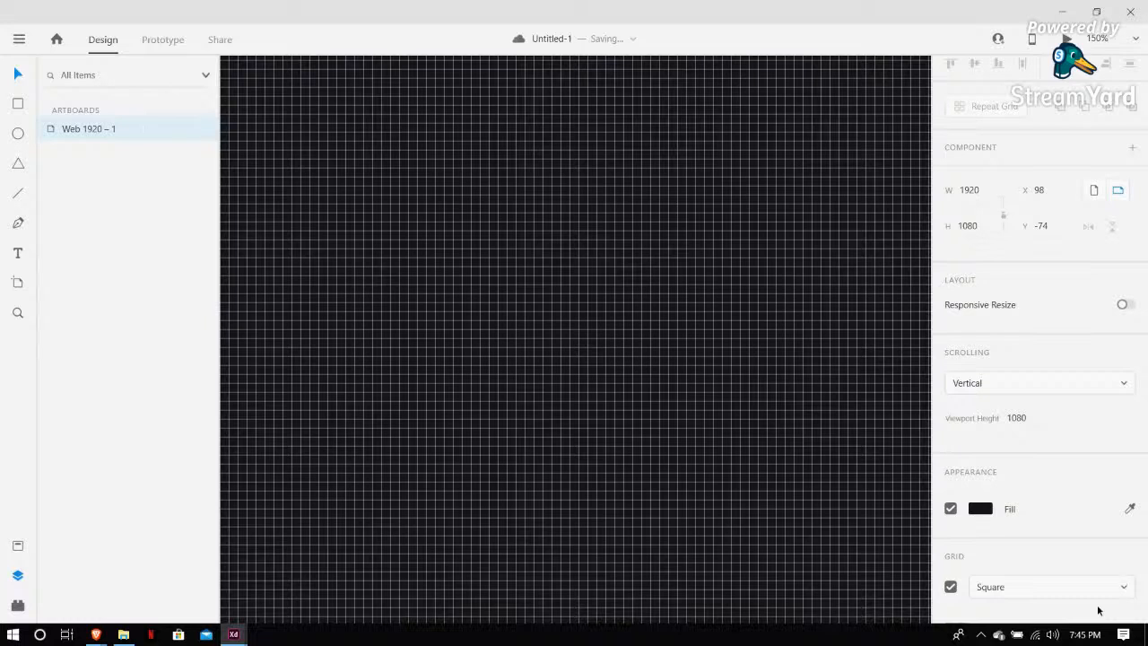
left_click(1128, 596)
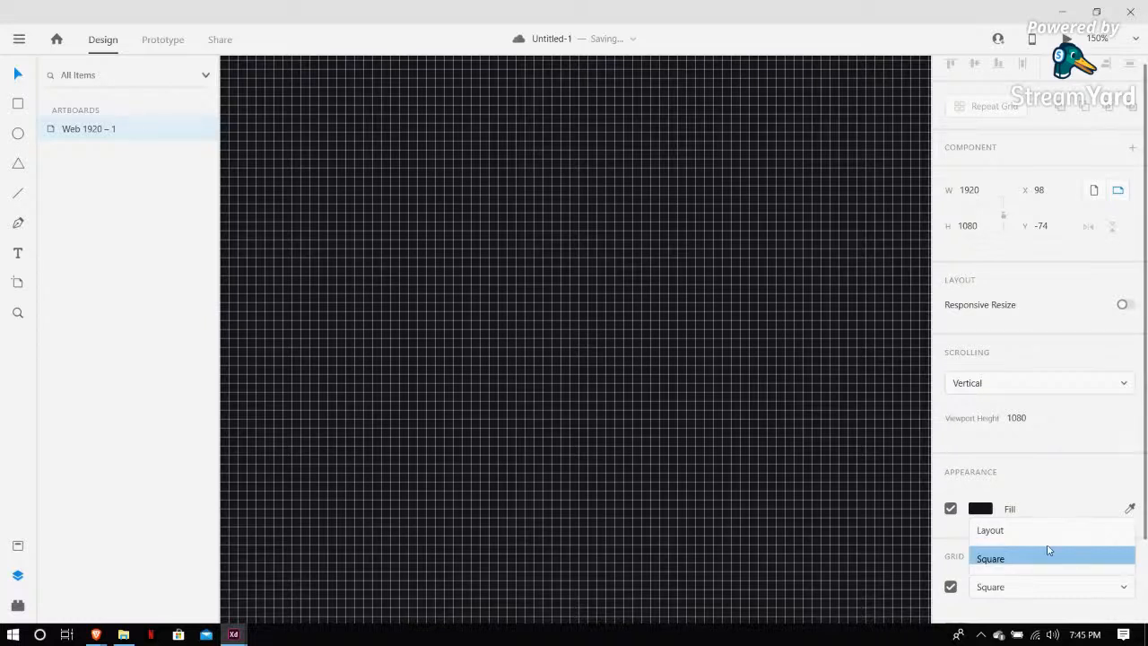
left_click(1019, 529)
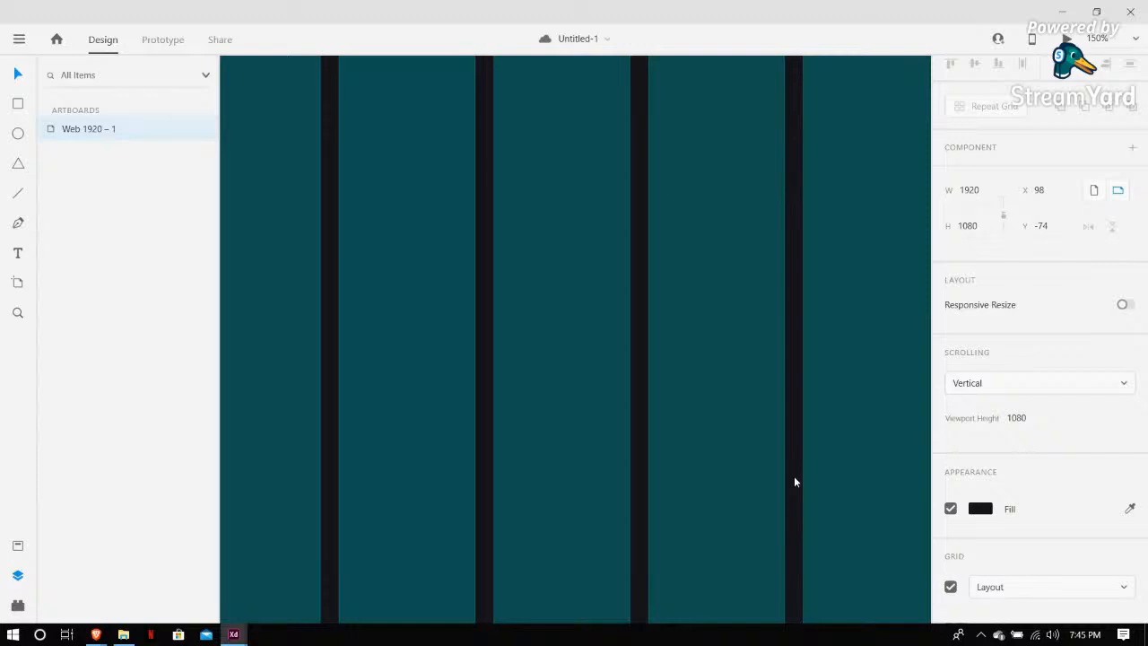
Turn off the artboard's grid
scroll(794, 482, "down", 3)
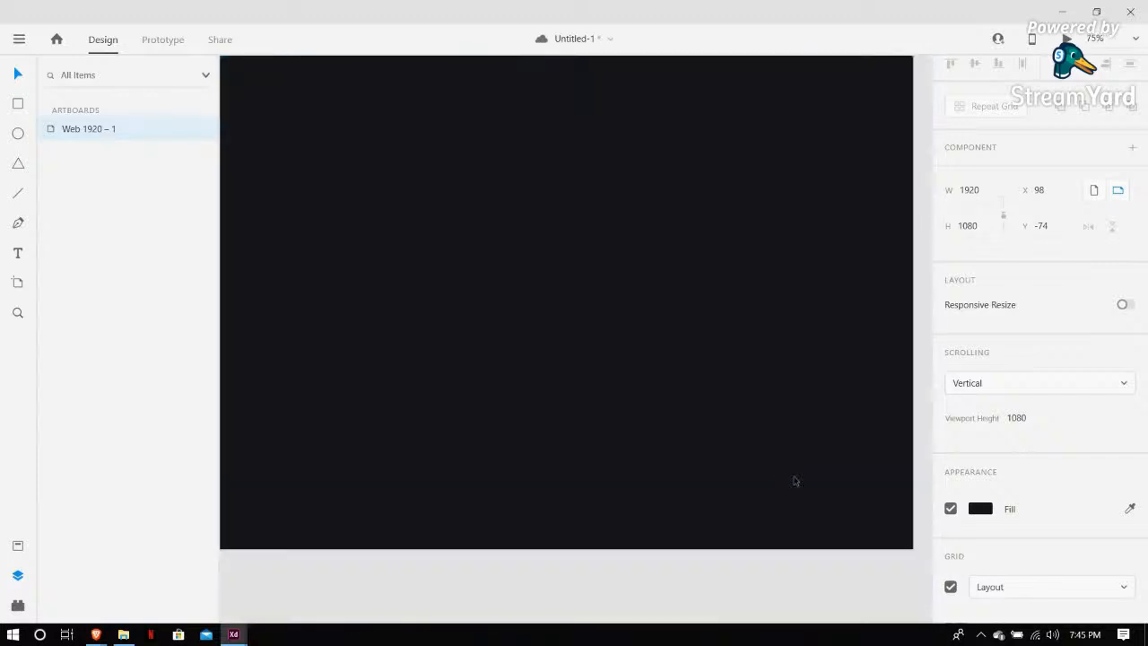
scroll(794, 482, "down", 3)
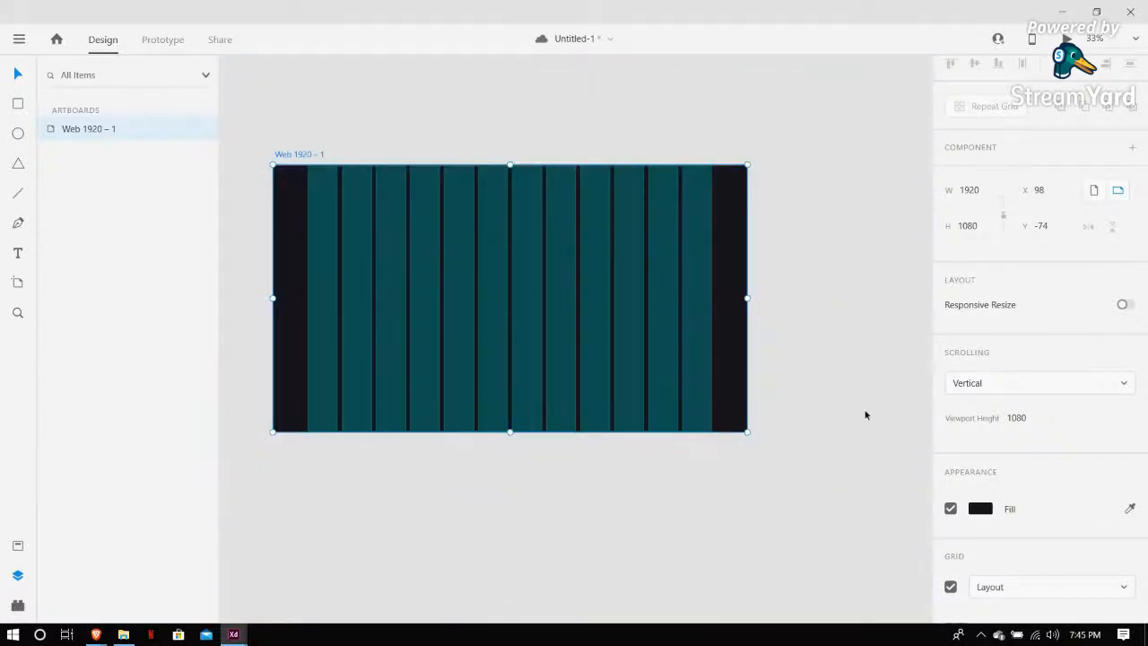
left_click(951, 587)
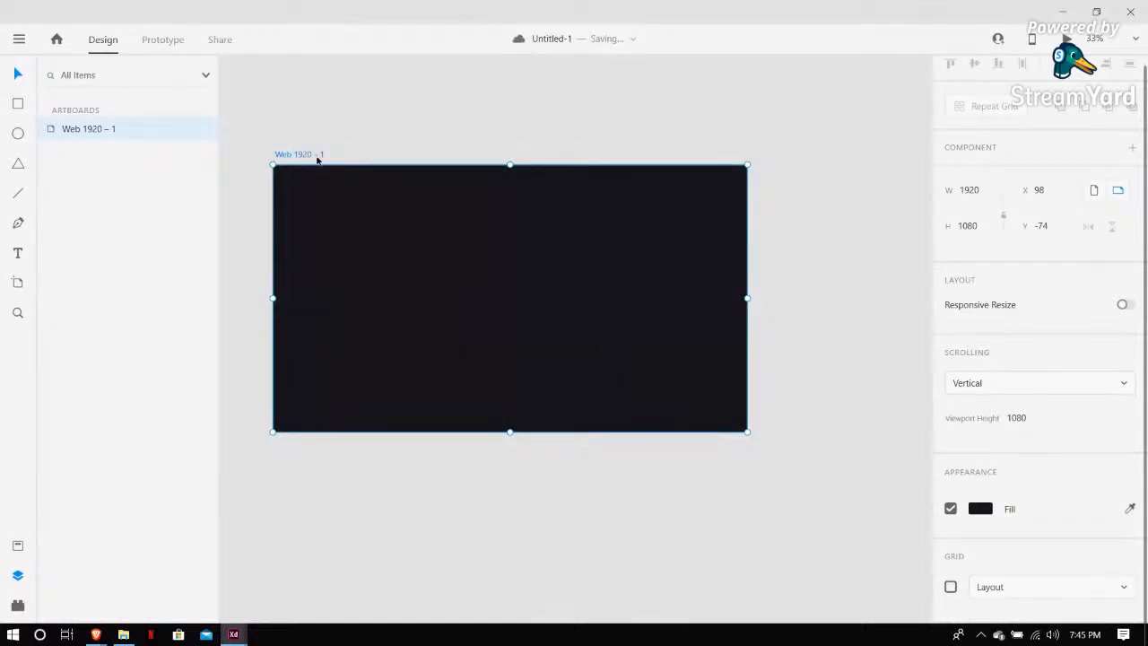
Move the Web 1920 – 1 artboard up on the canvas and save the document
left_click_drag(318, 159, 356, 100)
left_click(271, 123)
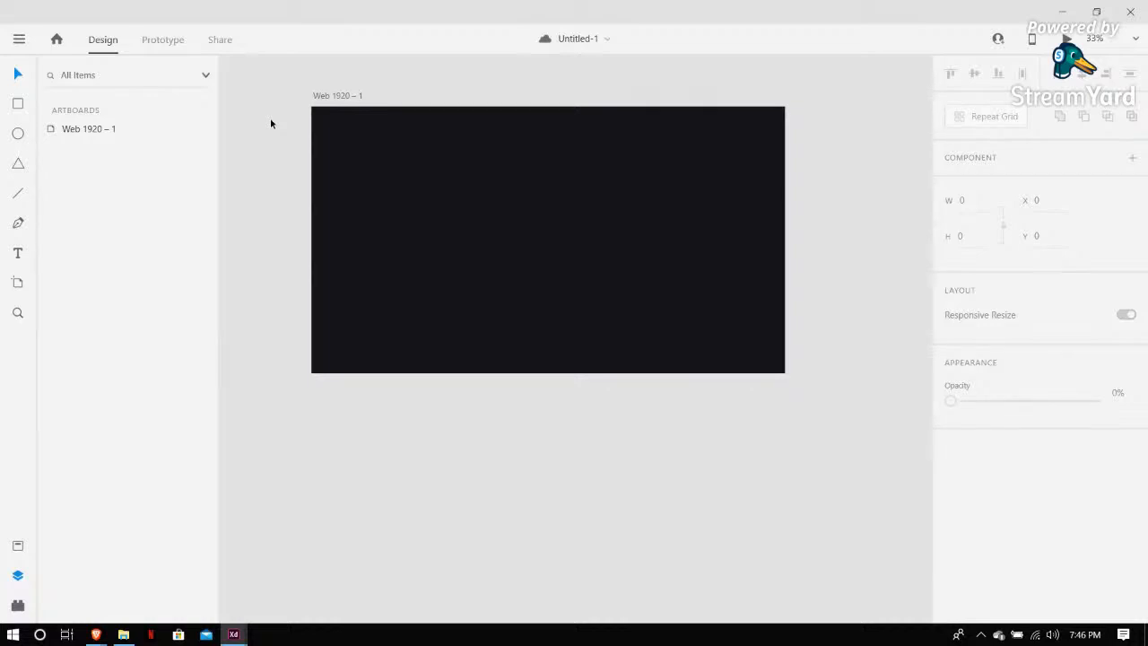
left_click_drag(328, 95, 333, 100)
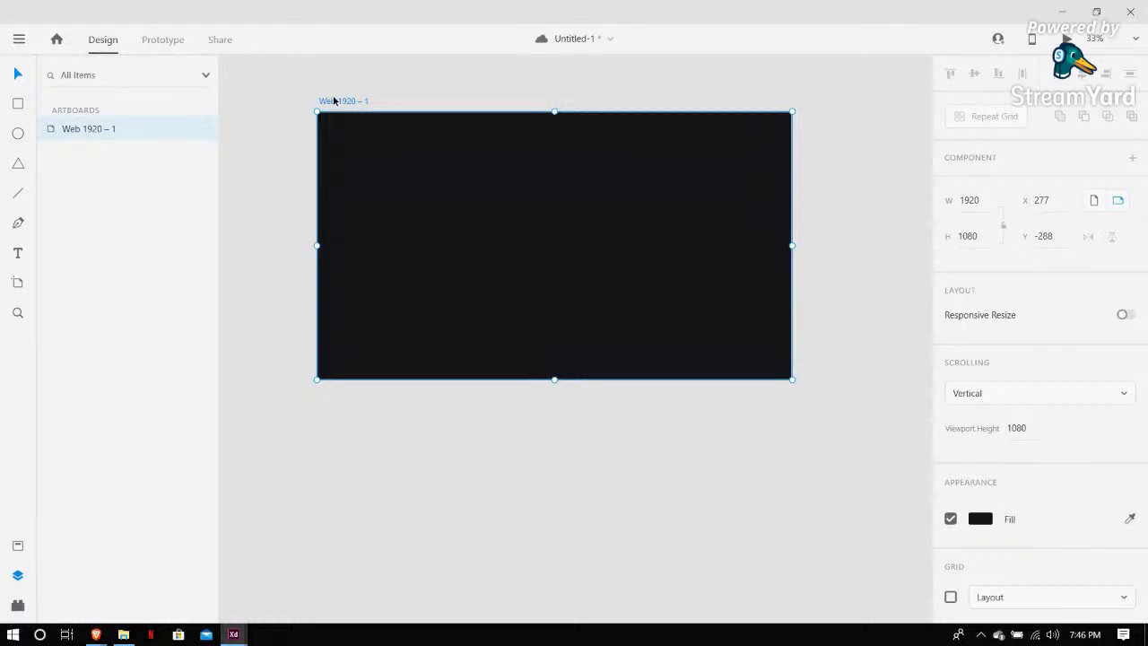
key("ctrl+s")
left_click(286, 83)
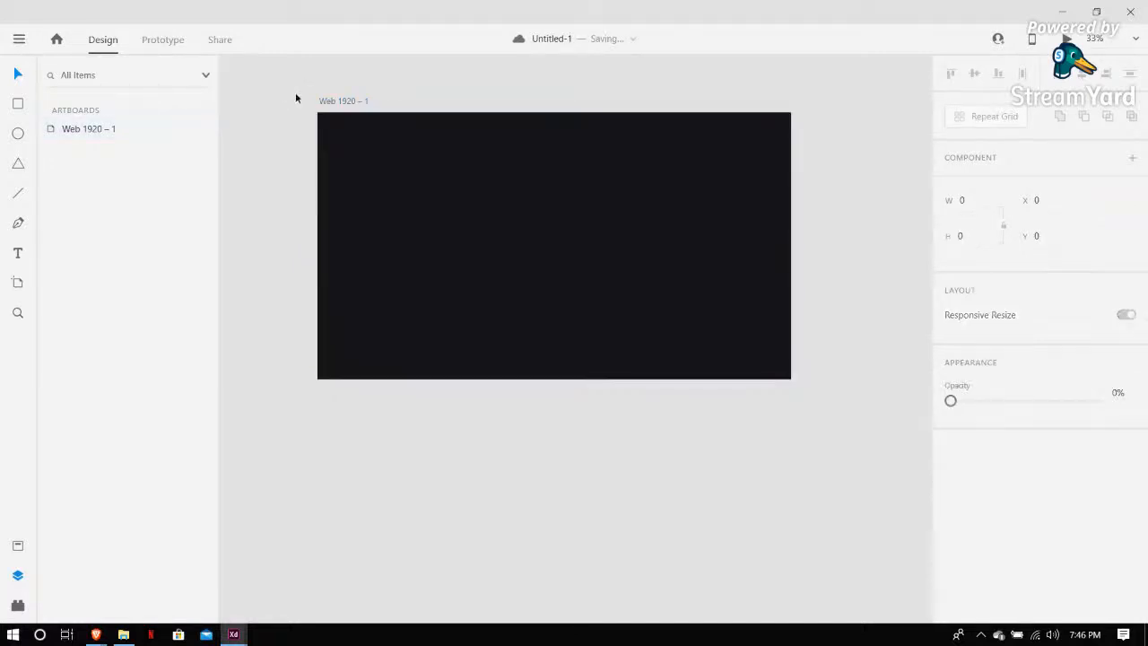
mouse_move(287, 87)
left_mouse_down()
mouse_move(344, 134)
mouse_move(289, 98)
left_mouse_up()
left_click(20, 108)
left_click_drag(288, 99, 836, 146)
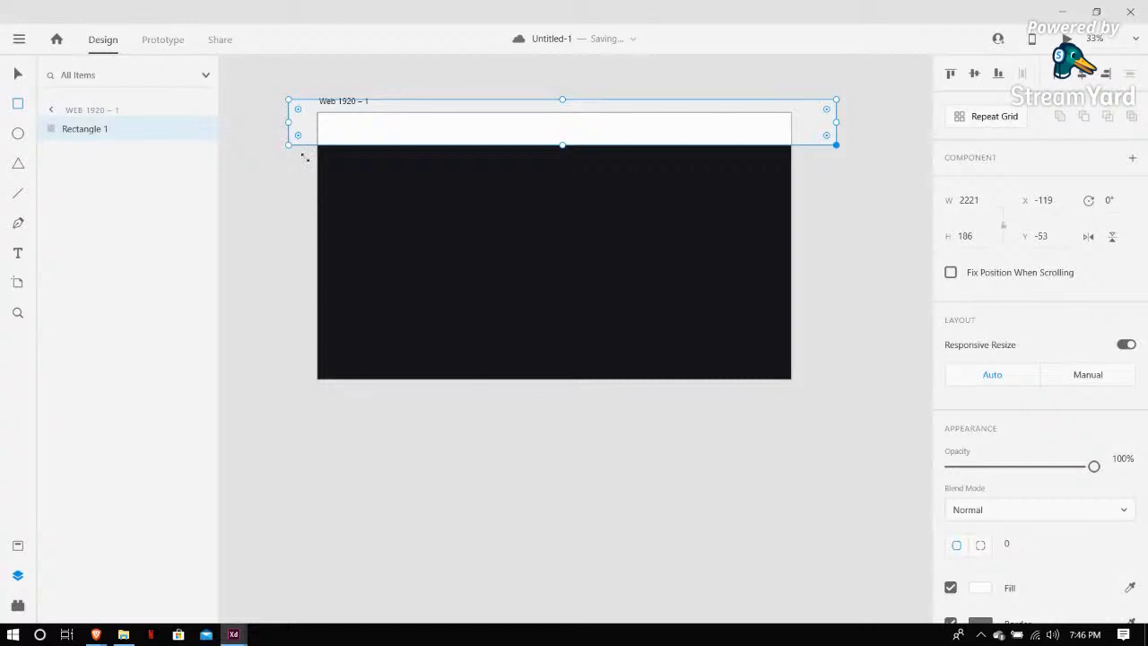
key("Escape")
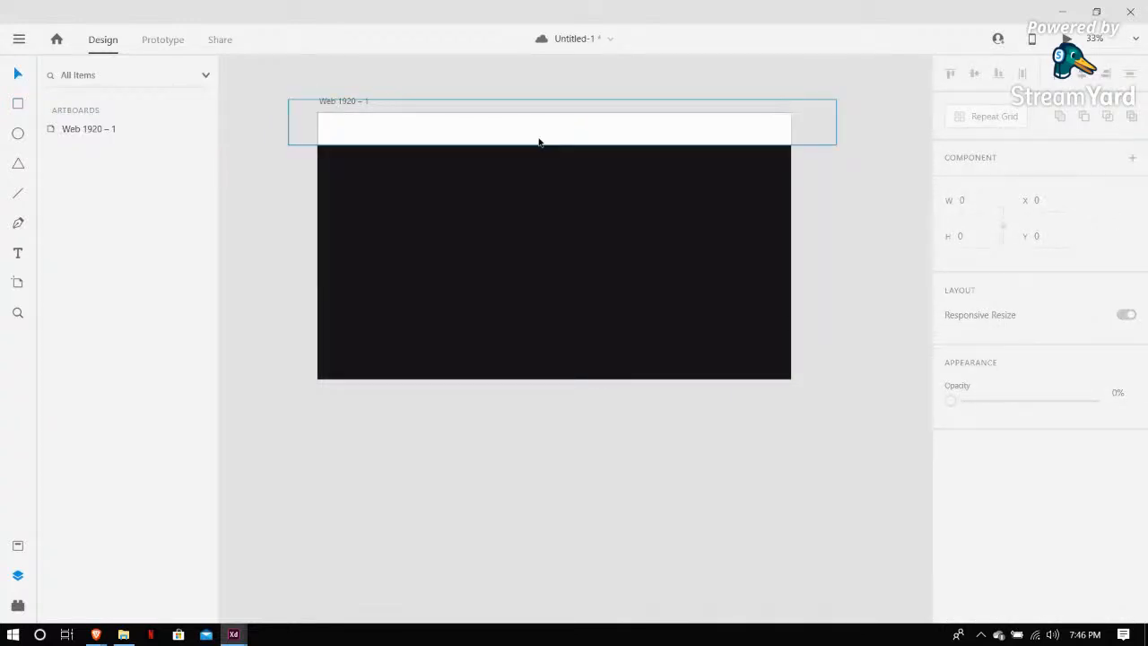
left_click(539, 142)
key("Delete")
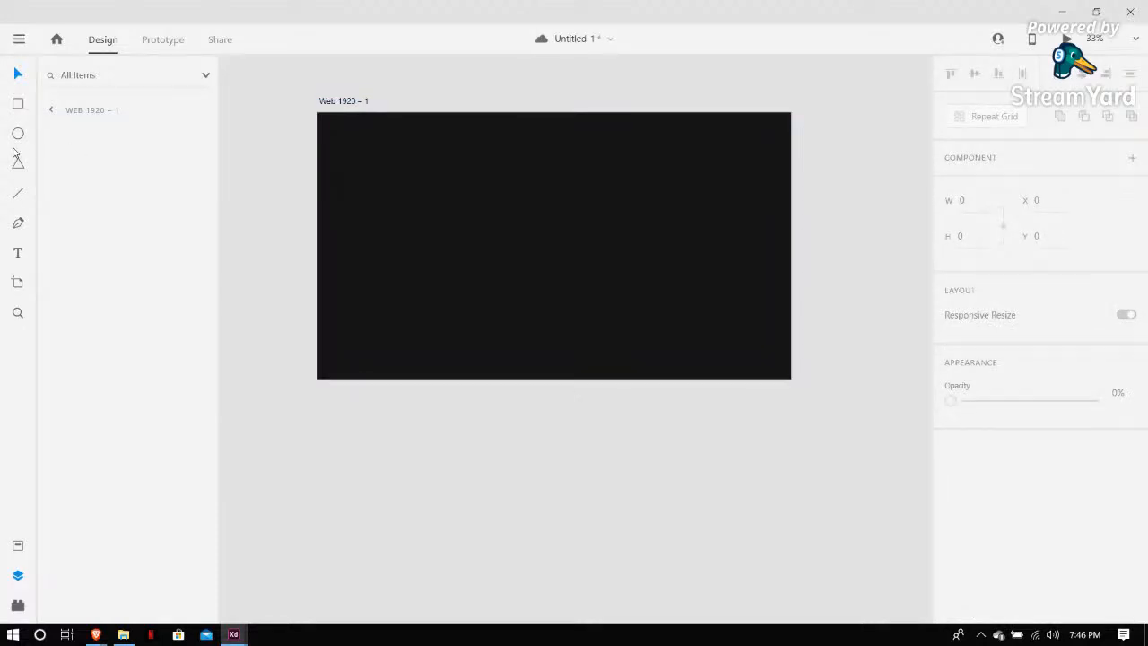
Draw a white rectangle along the artboard's left edge as a full-height sidebar about 160 px wide
left_click_drag(322, 115, 338, 144)
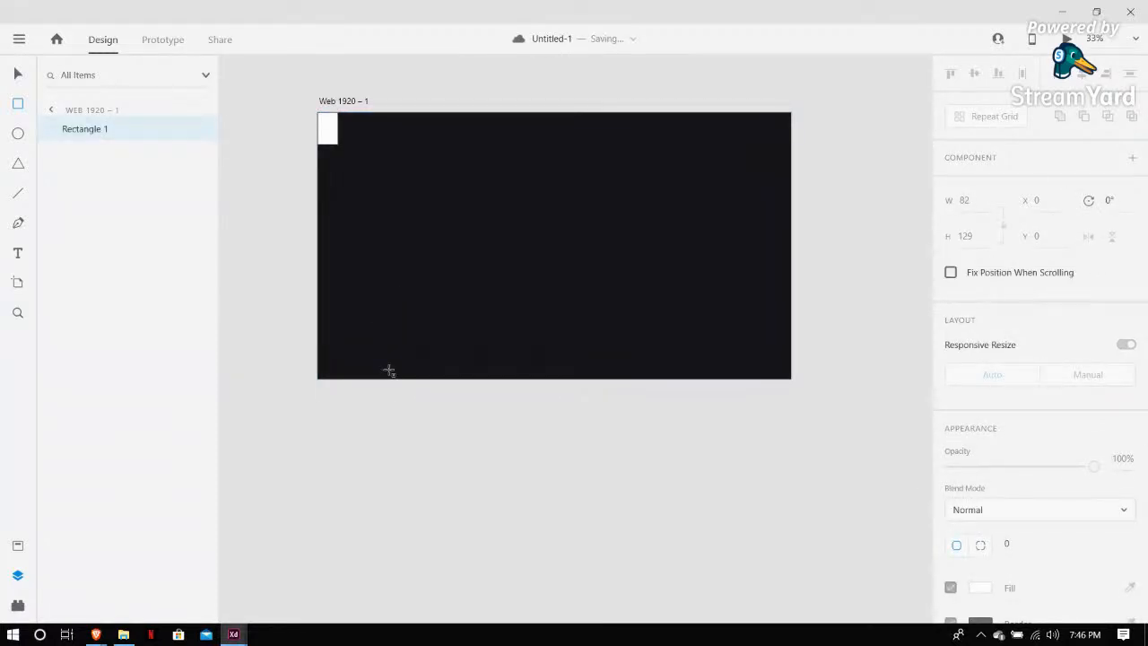
left_click_drag(389, 370, 397, 403)
left_click(16, 81)
left_click_drag(352, 260, 332, 212)
left_click(258, 191)
left_click(255, 117)
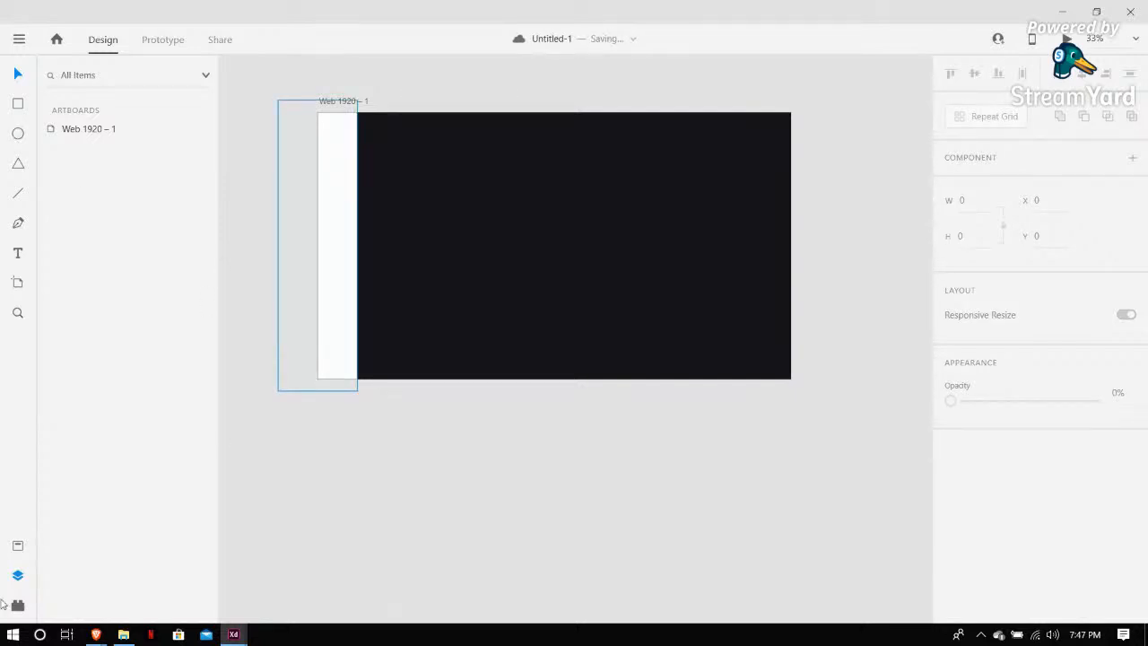
Draw a 92 × 92 circle near the bottom of the sidebar
key("e")
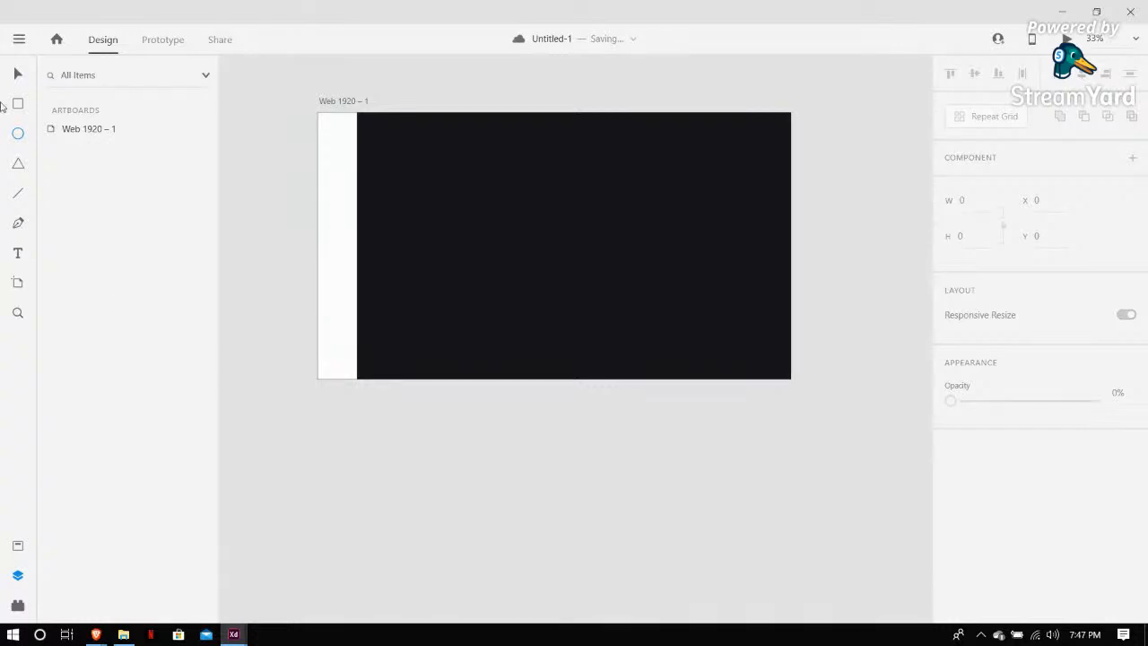
mouse_move(324, 345)
left_mouse_down()
mouse_move(358, 379)
mouse_move(347, 368)
left_mouse_up()
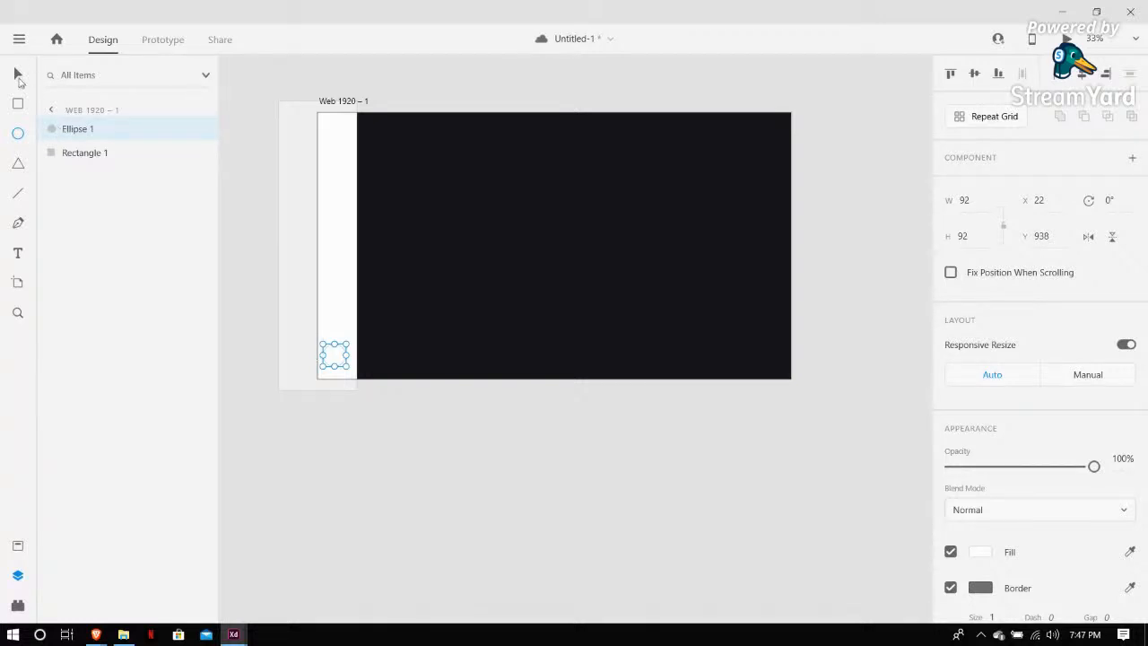
left_click(18, 77)
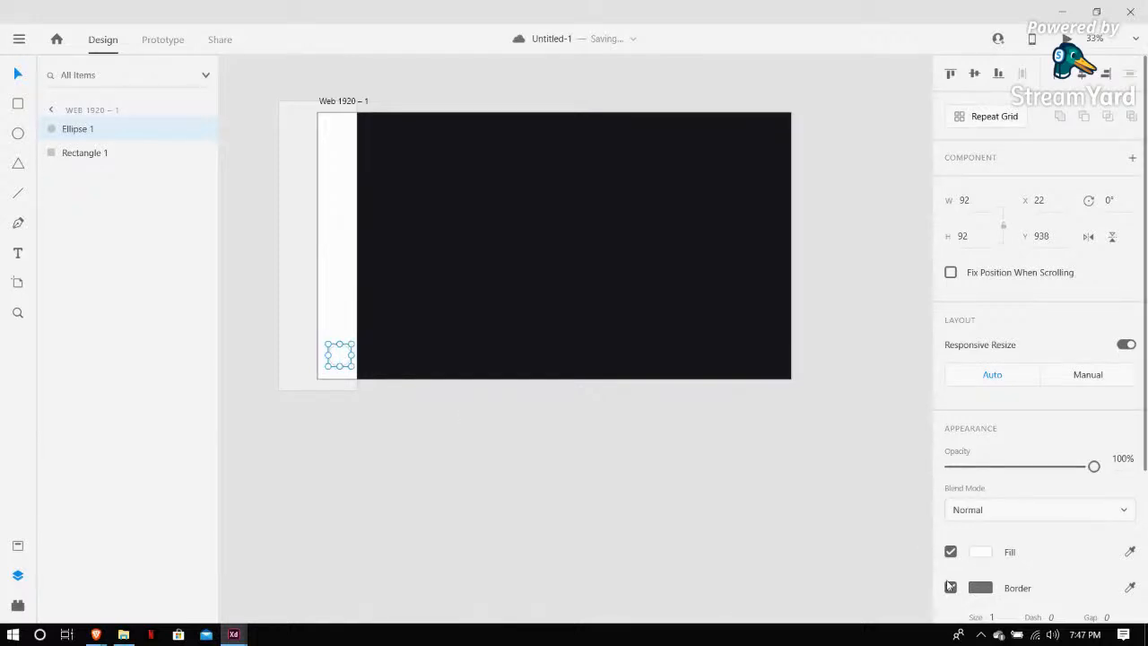
Fill the circle a muted pink and nudge it slightly within the sidebar
left_click(981, 552)
left_click(804, 448)
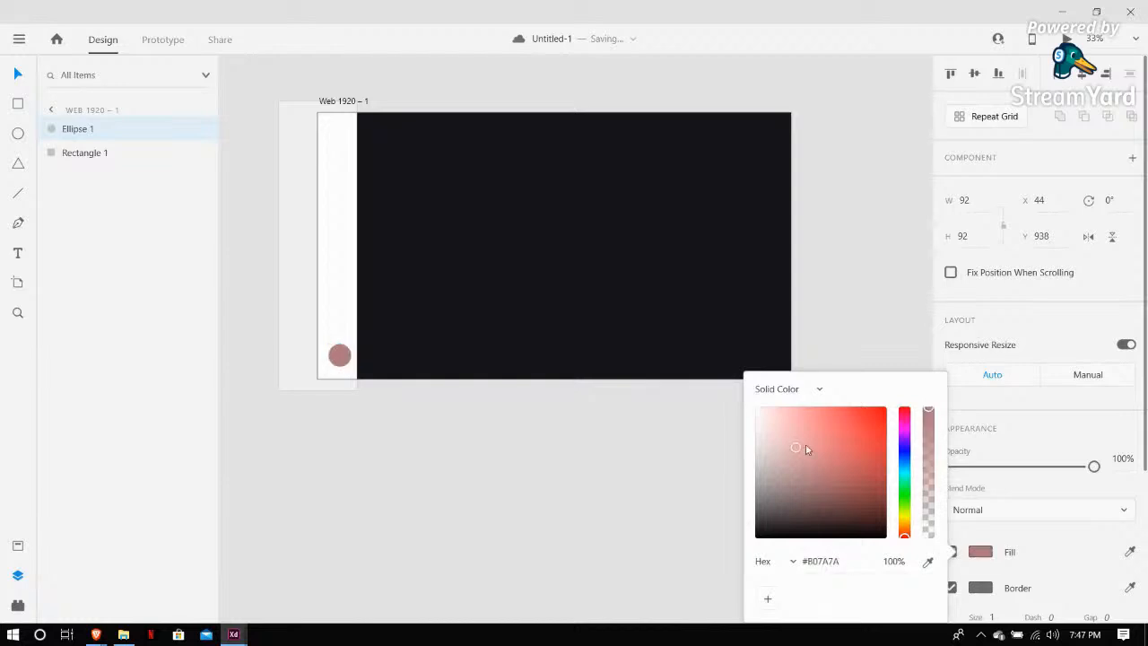
left_click(669, 439)
left_click_drag(339, 355, 342, 362)
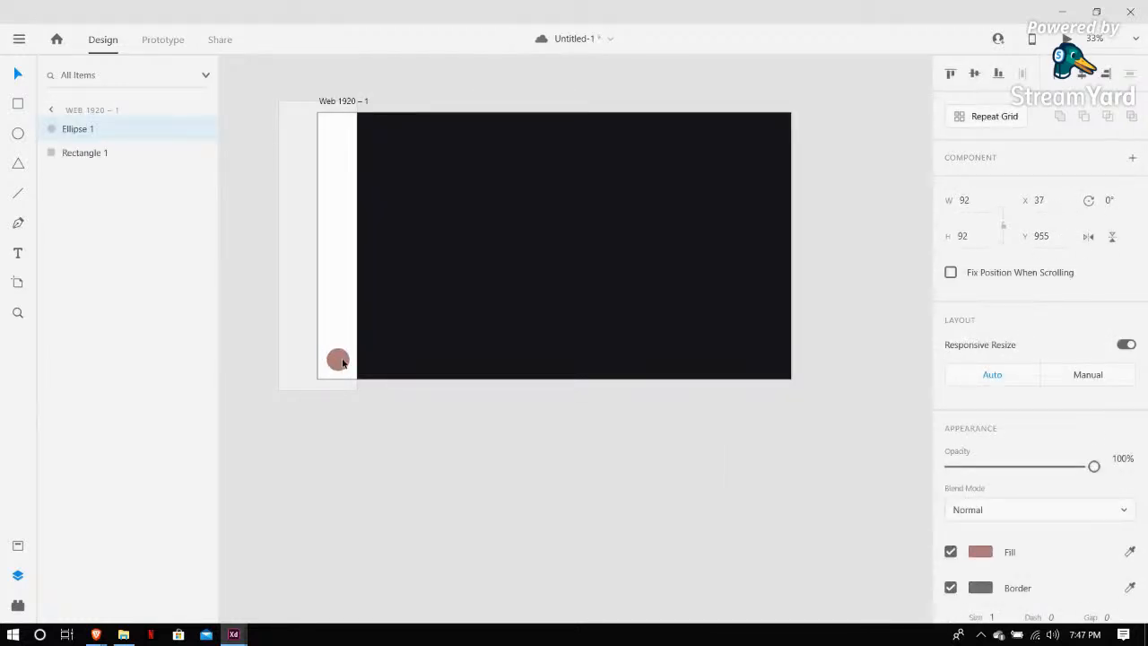
Center the circle horizontally within the sidebar
key("ctrl+equal")
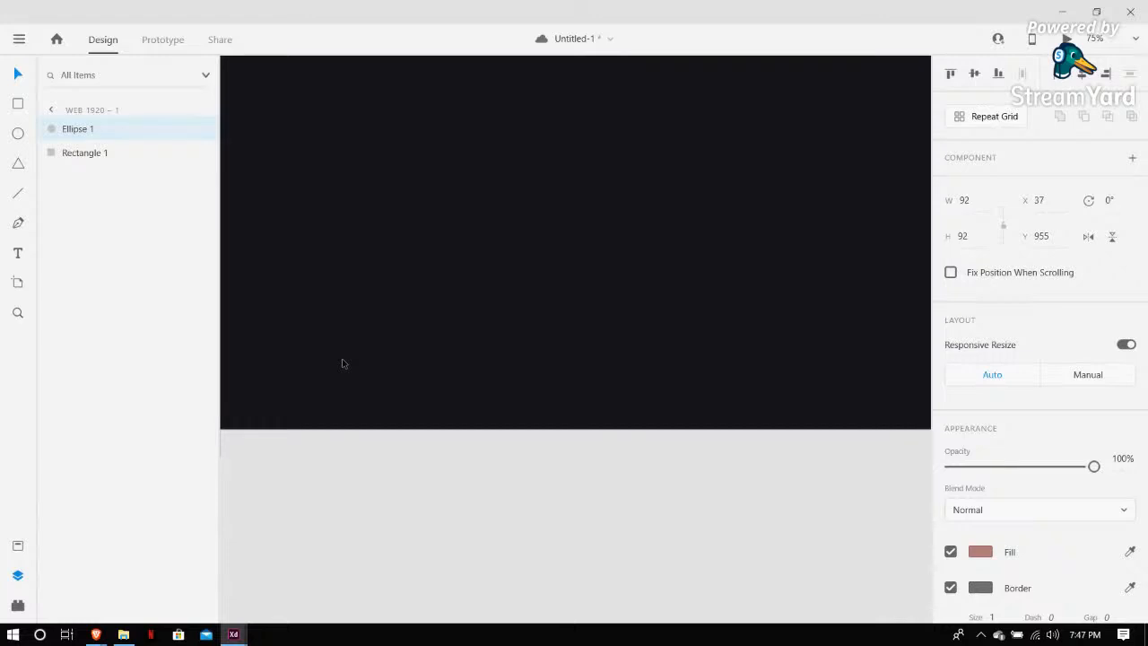
scroll(343, 364, "left", 2)
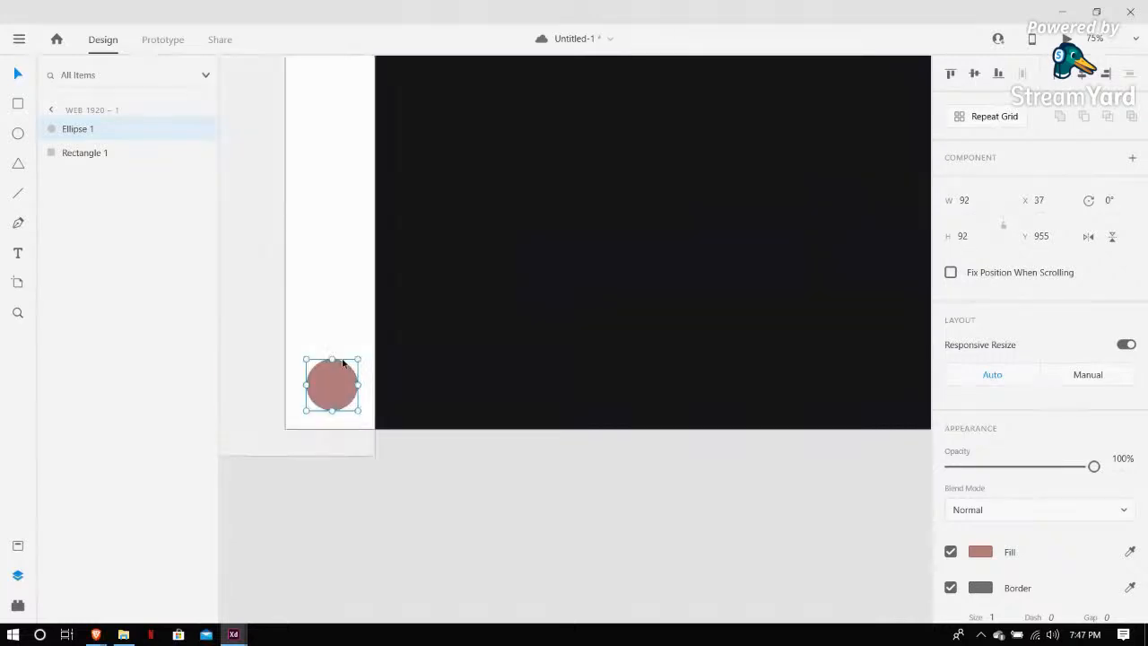
left_click_drag(342, 362, 339, 386)
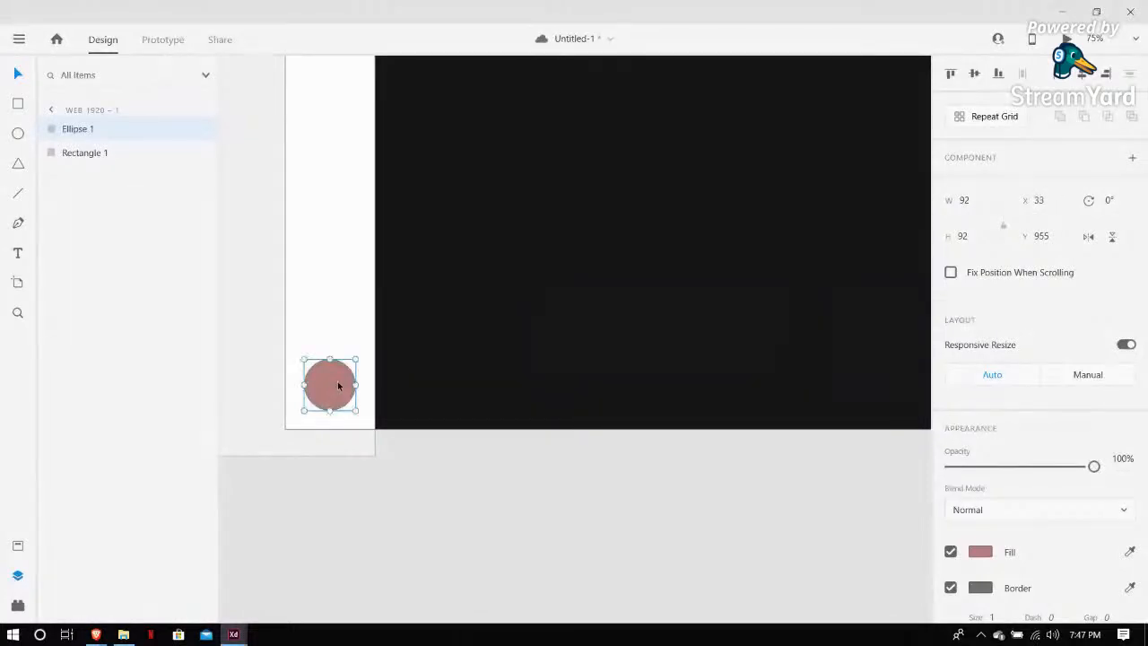
left_click(436, 314)
Reposition the Web 1920 – 1 artboard further left on the canvas
key("ctrl+minus")
key("ctrl+minus")
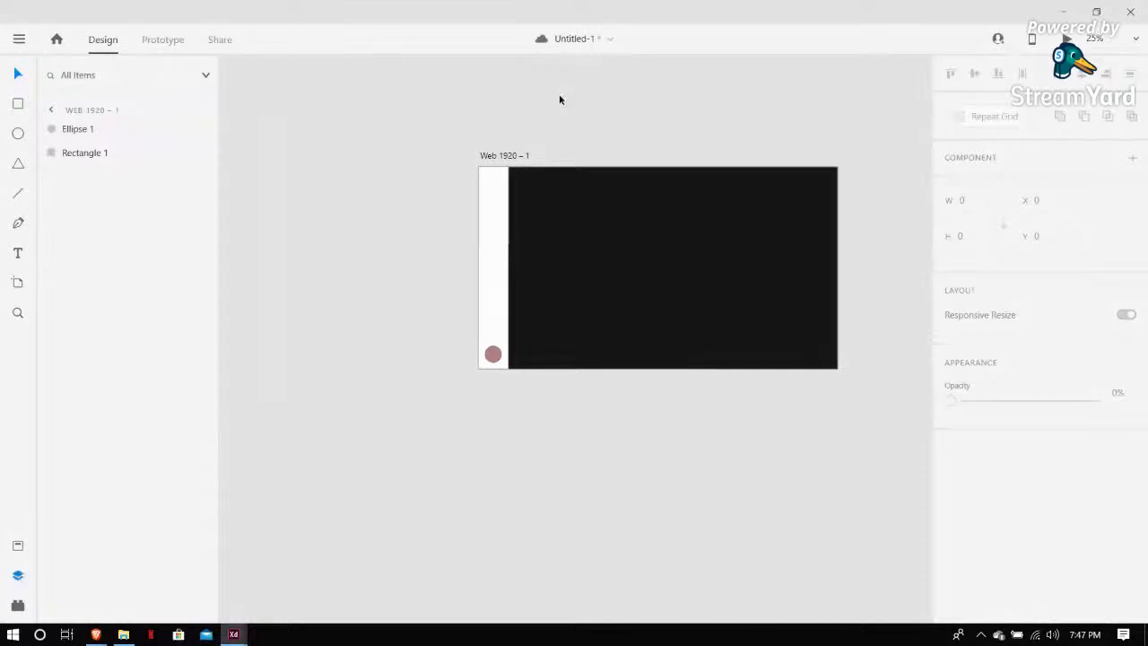
left_click_drag(519, 160, 345, 160)
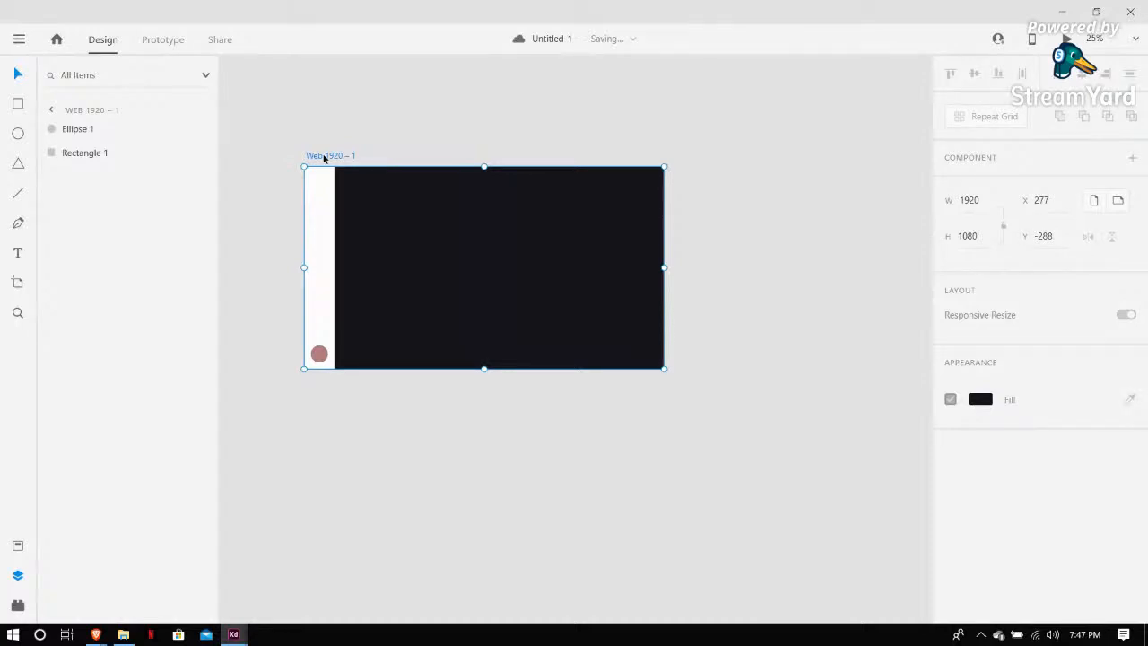
scroll(655, 210, "down", 2)
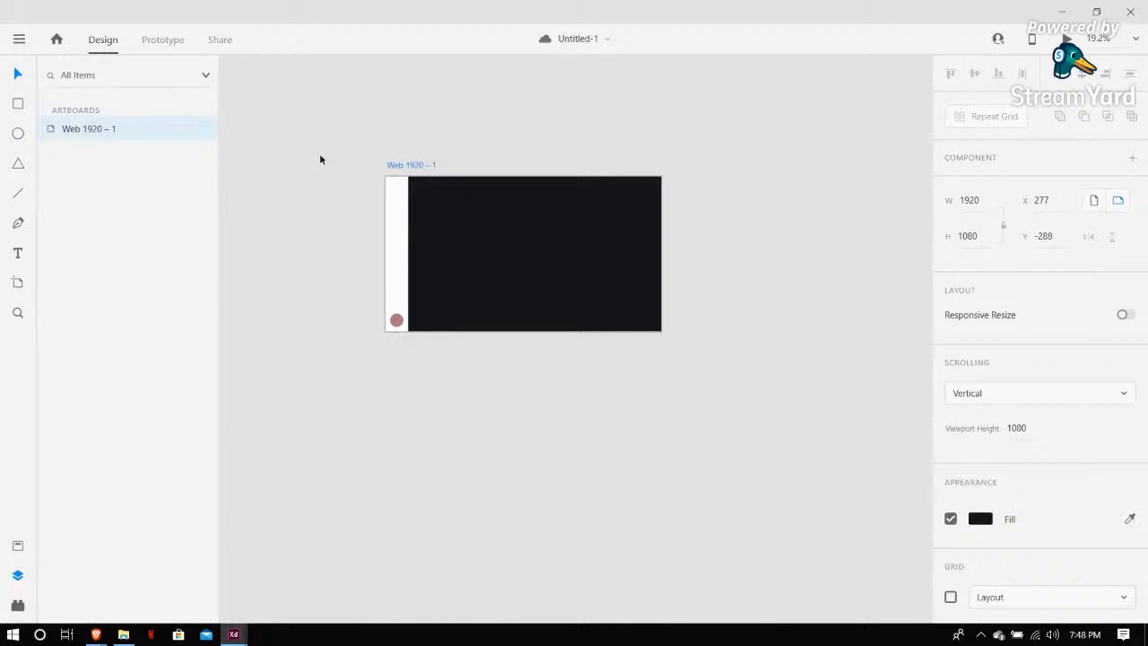
Paste the clipboard contents onto the artboard and reselect the artboard
key("ctrl+v")
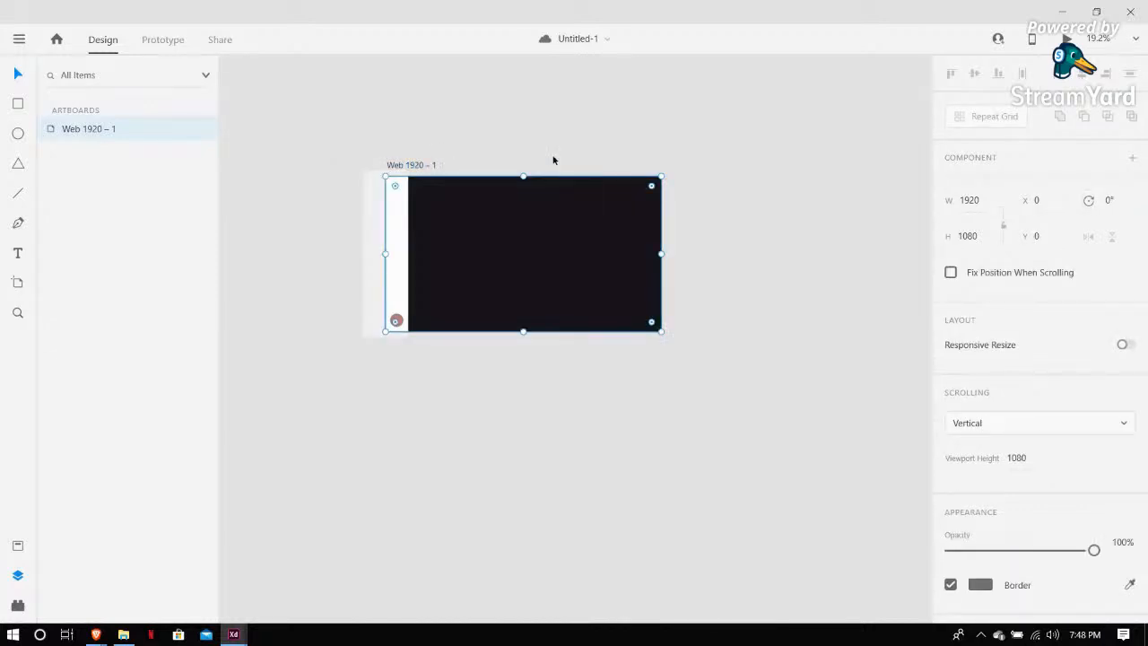
left_click(400, 137)
left_click(387, 167)
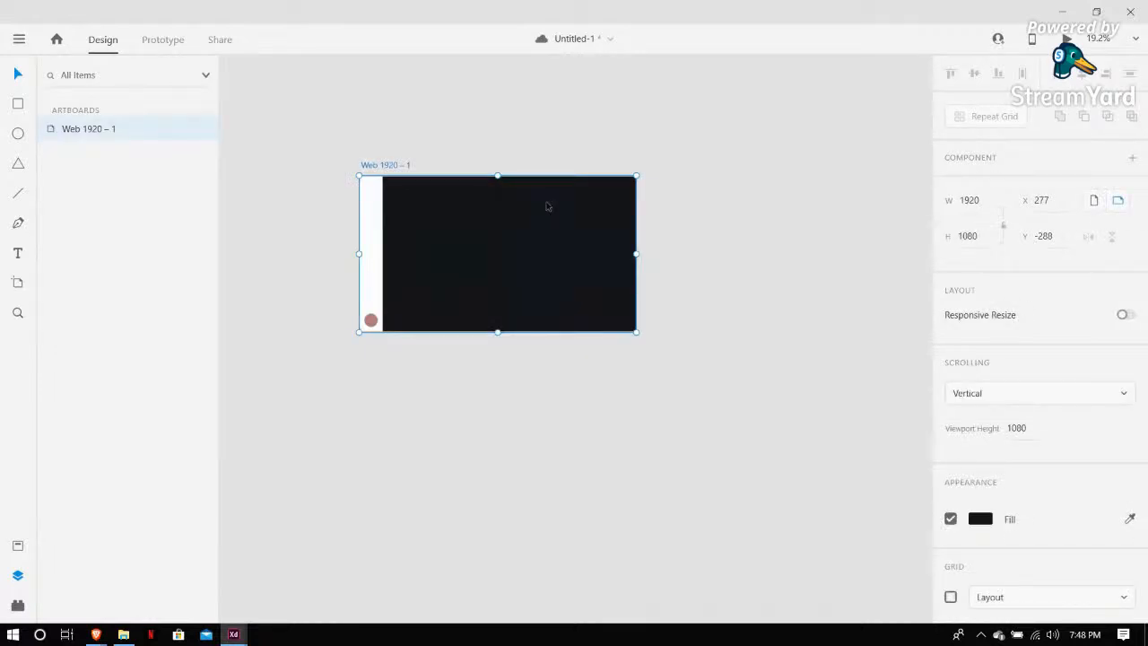
Duplicate the Web 1920 – 1 artboard to create a second artboard beside it
key("ctrl+d")
scroll(387, 162, "right", 1)
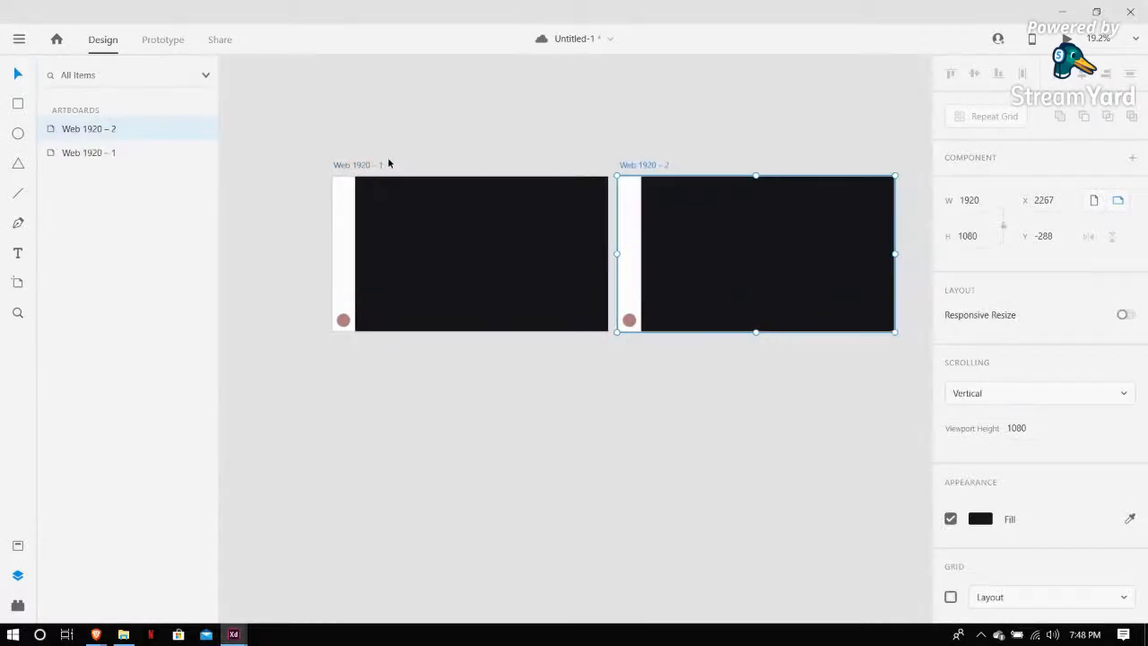
scroll(346, 298, "up", 3)
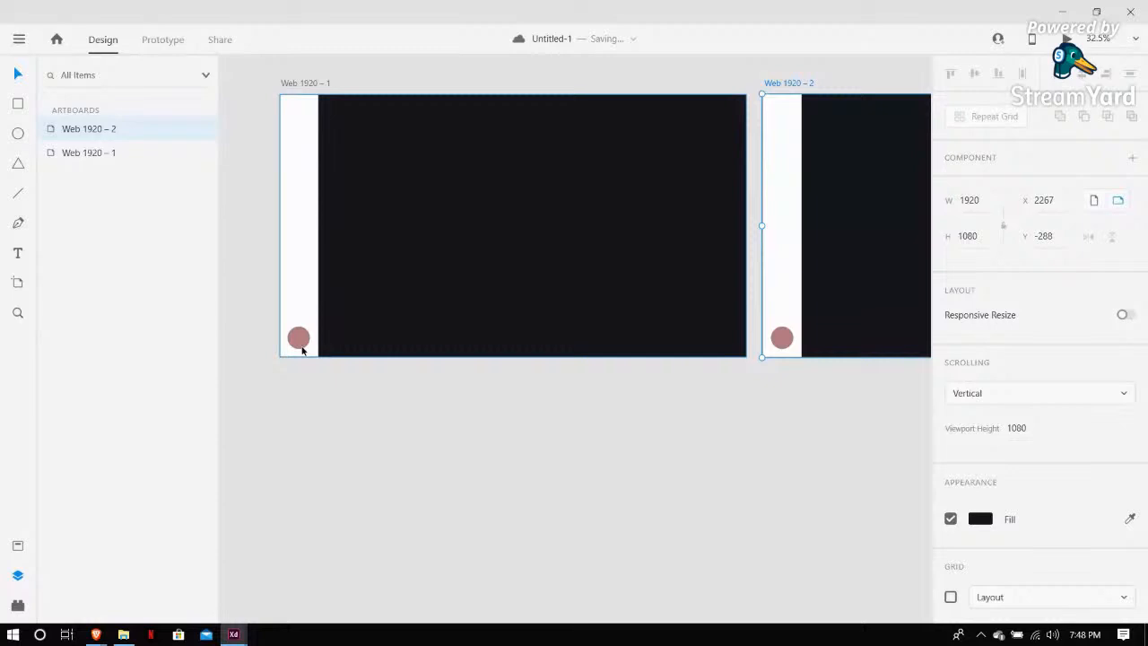
Delete the image from the sidebar of the duplicated Web 1920 – 2 artboard
key("ctrl+equal")
scroll(301, 346, "right", 5)
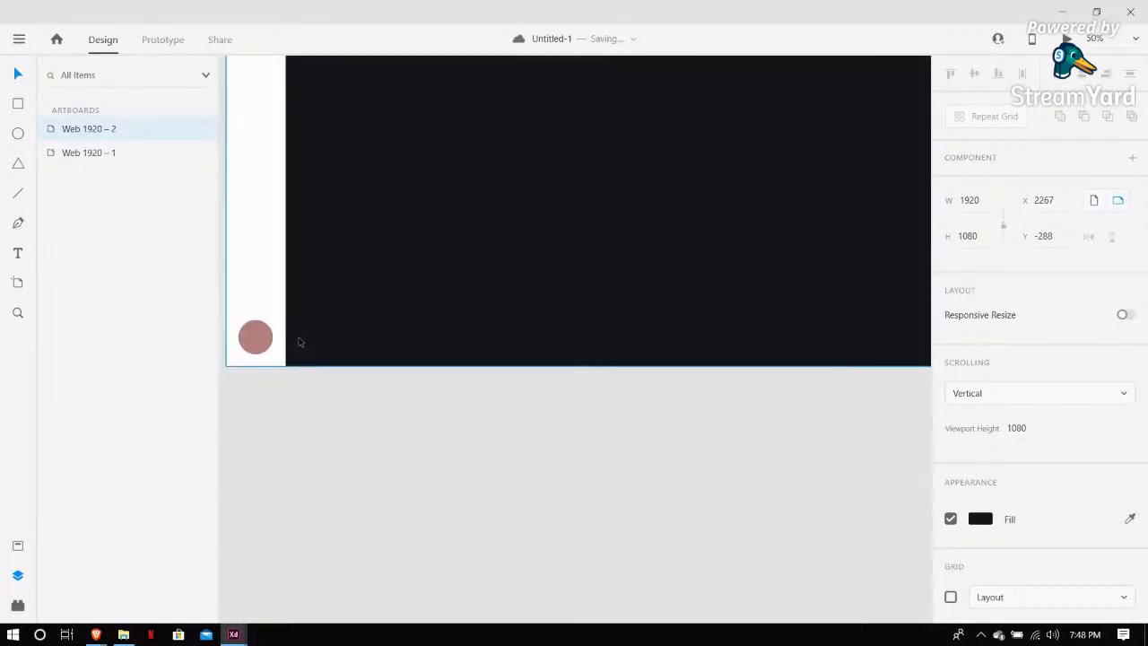
key("ctrl+minus")
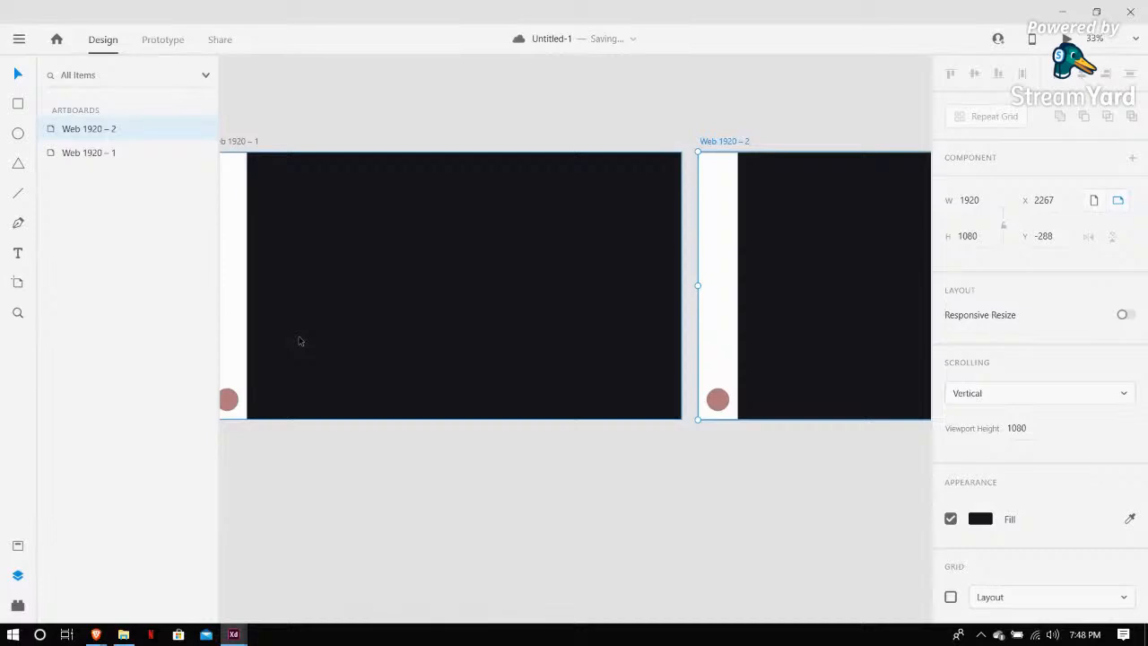
scroll(301, 341, "right", 1)
left_click(550, 244)
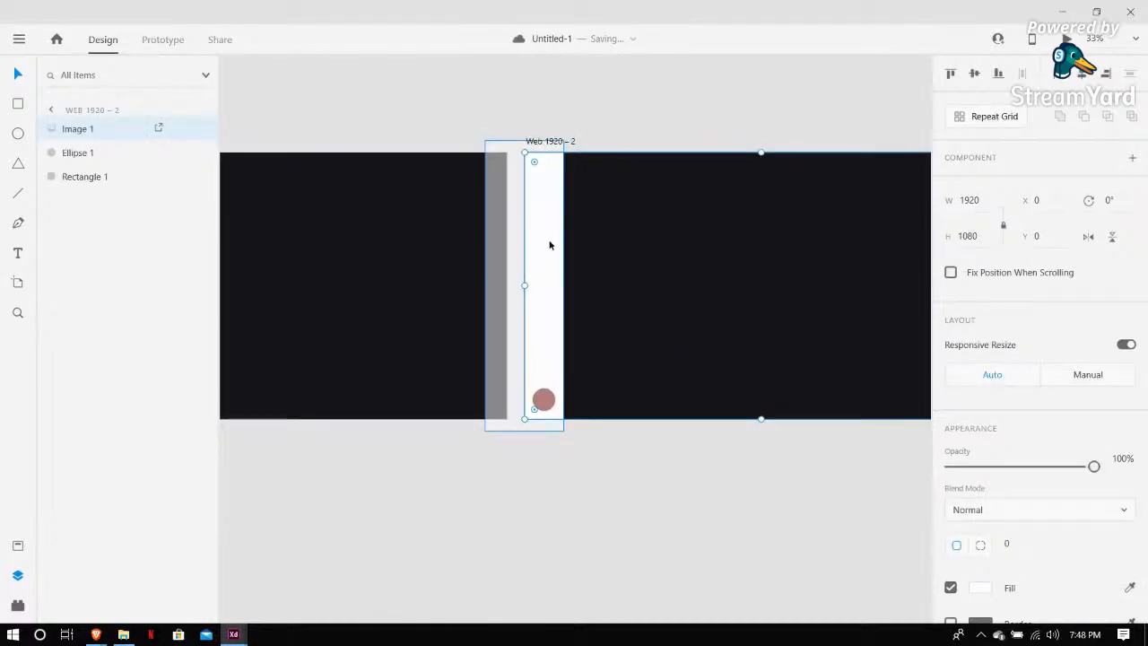
left_click_drag(550, 275, 630, 428)
key("Delete")
Widen the sidebar on Web 1920 – 2 and enlarge its pink circle
left_click(560, 288)
left_click_drag(562, 287, 611, 285)
key("e")
mouse_move(556, 372)
left_mouse_down()
mouse_move(600, 415)
mouse_move(567, 385)
left_mouse_up()
left_click(601, 516)
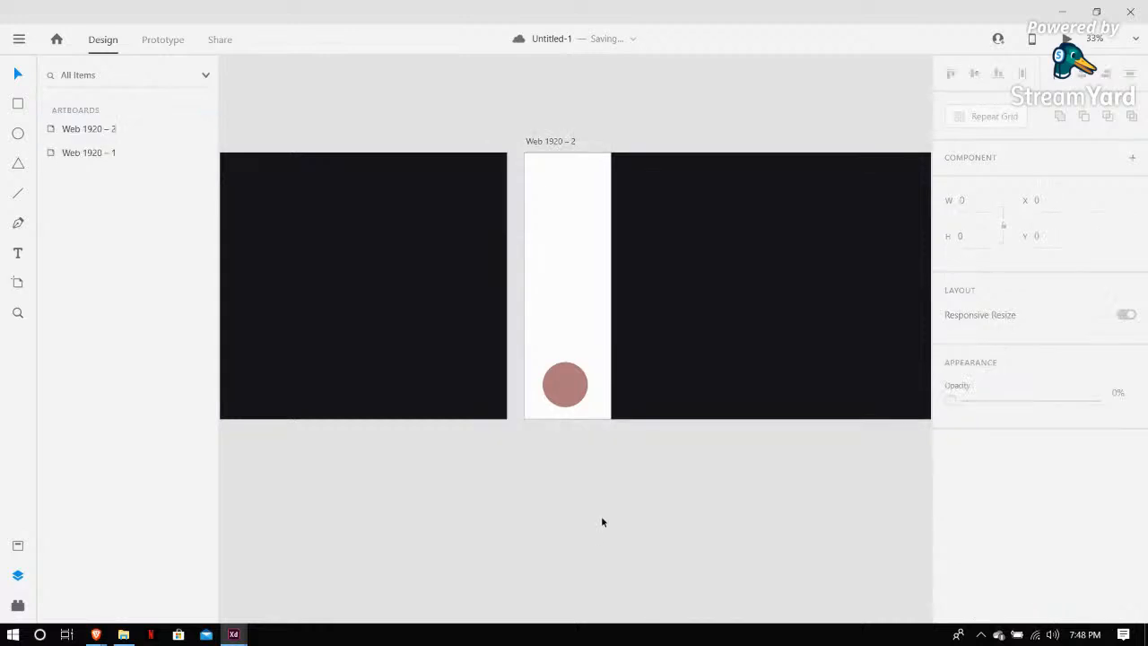
Switch to Prototype mode and try to wire the circle on Web 1920 – 1
key("ctrl+0")
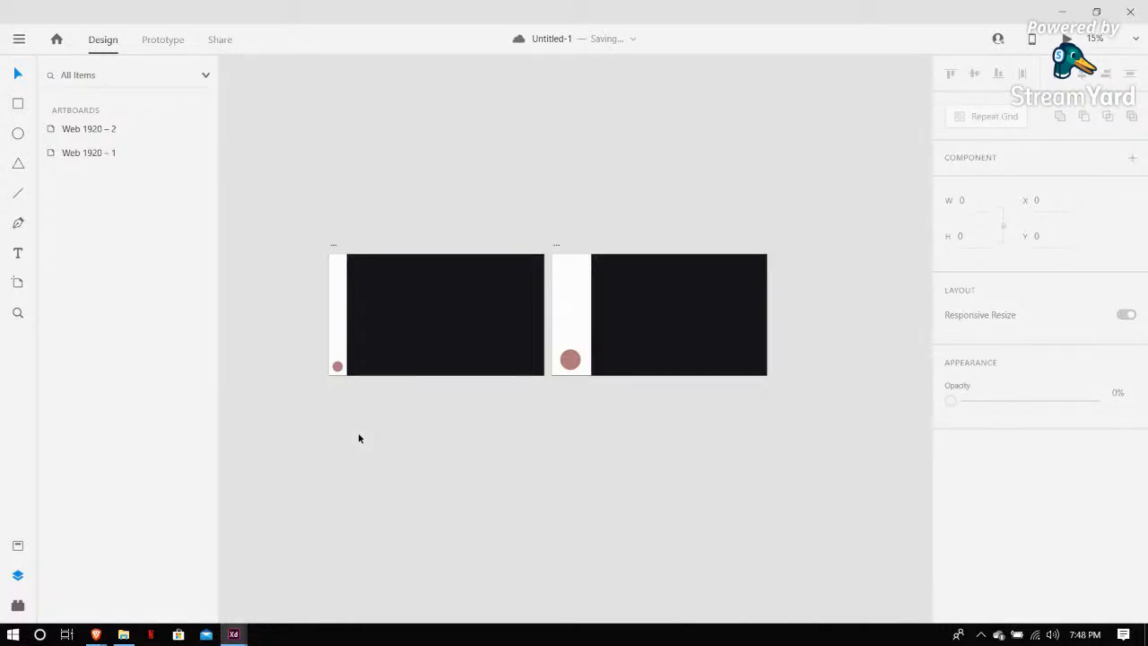
left_click(164, 40)
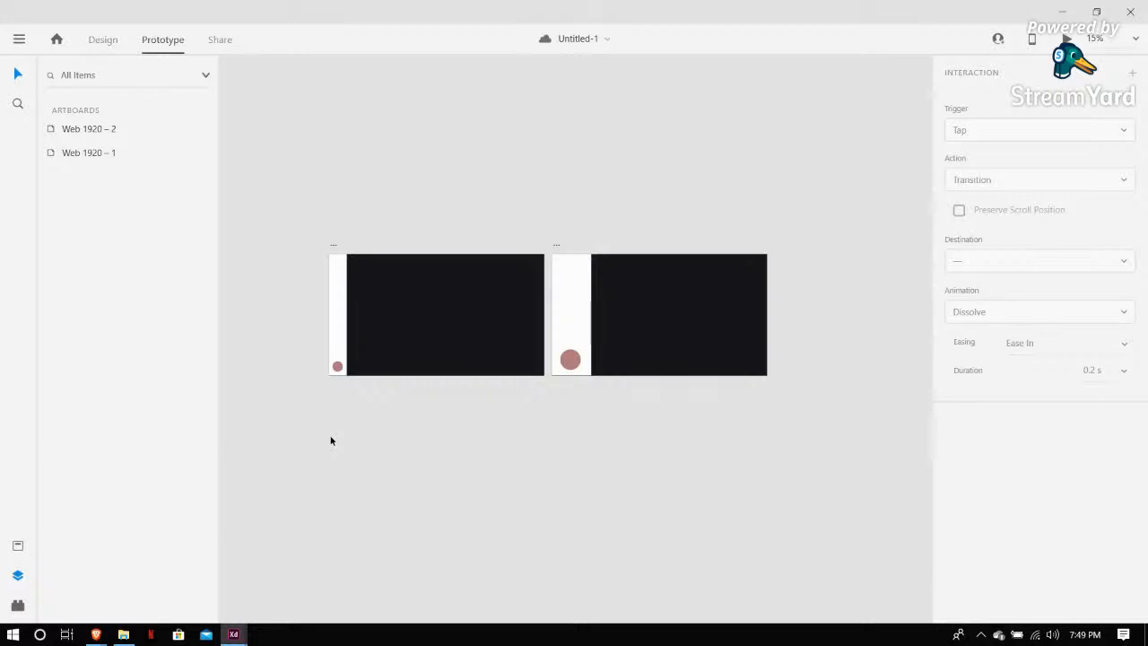
left_click(339, 371)
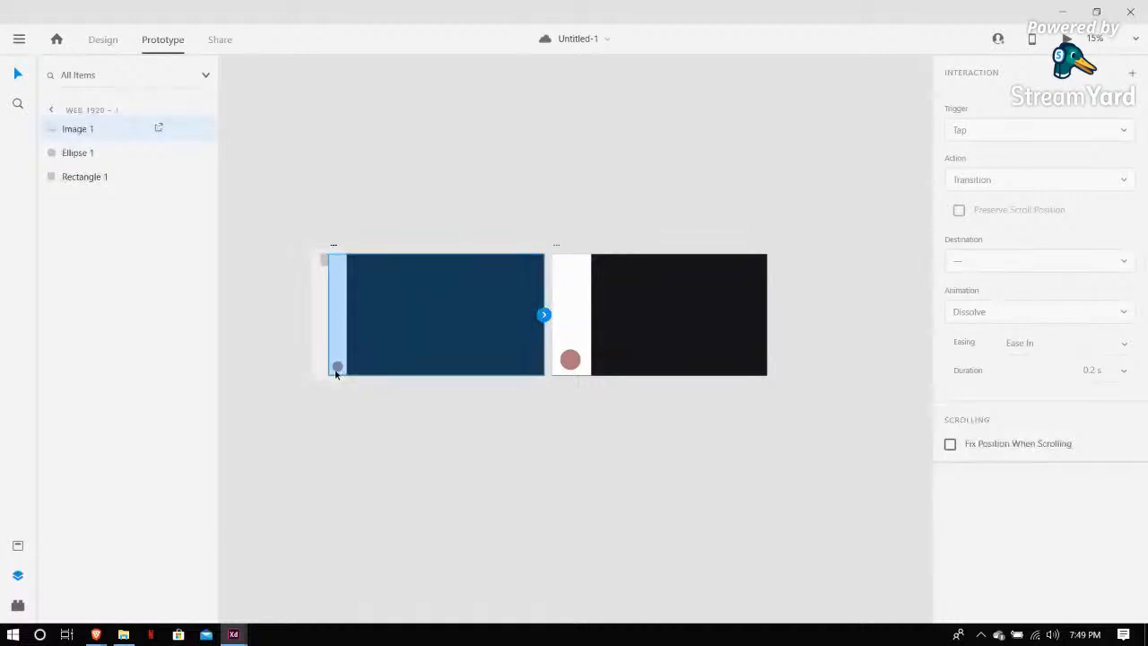
scroll(337, 374, "up", 2)
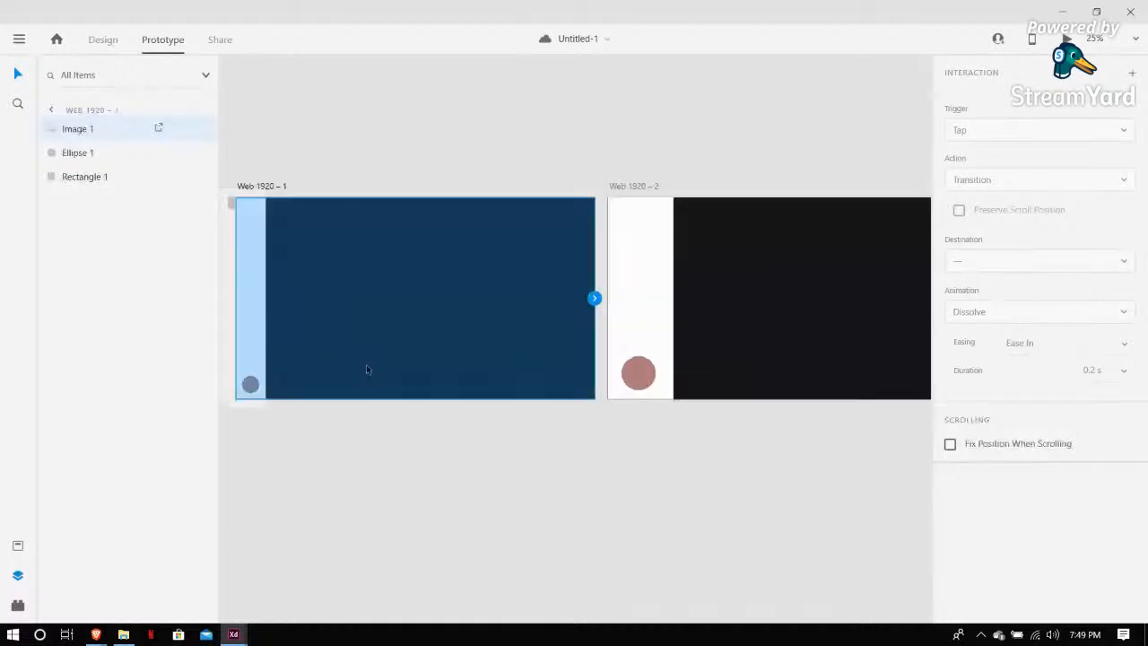
left_click(341, 168)
left_click(289, 391)
left_click(522, 348)
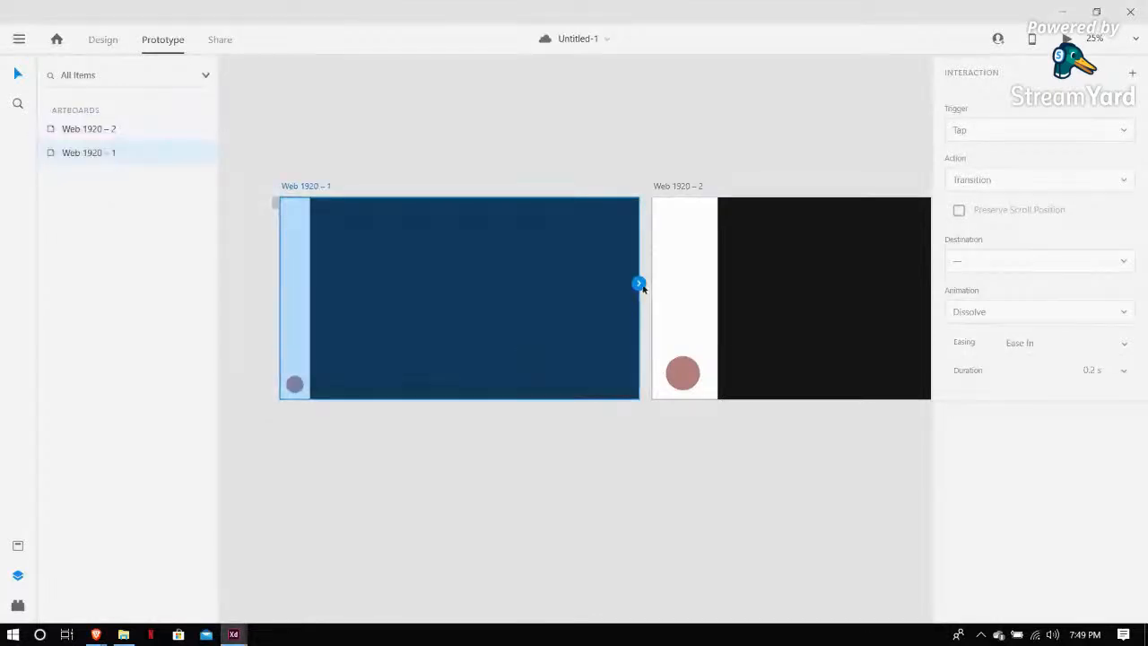
left_click_drag(642, 287, 641, 361)
left_click(492, 369)
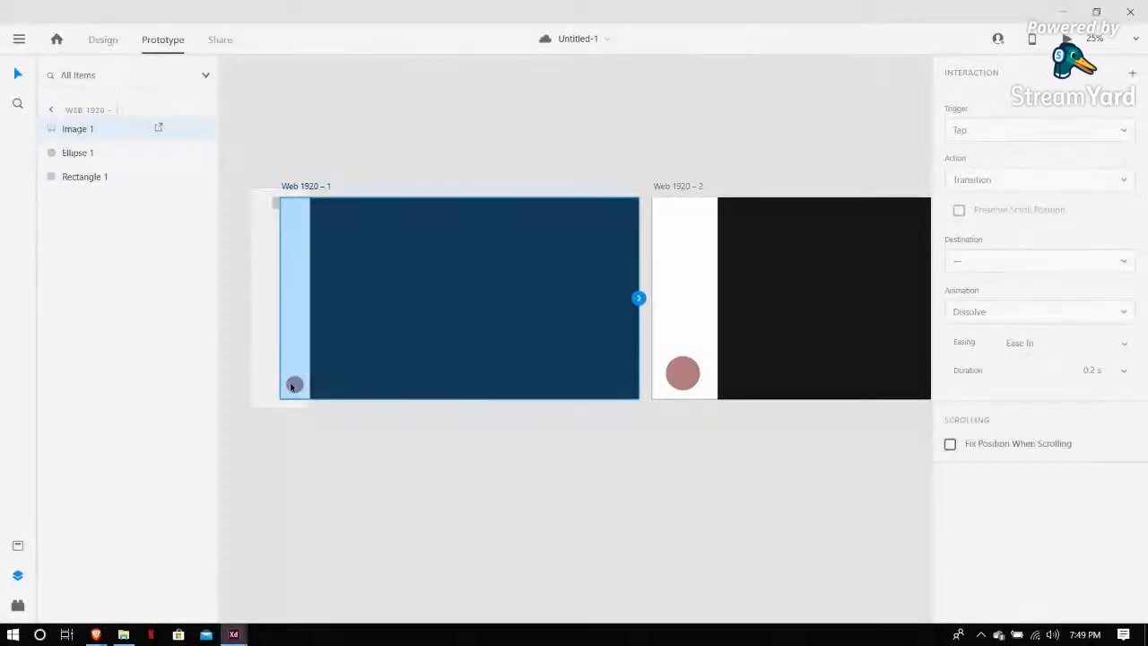
Wire the circle on Web 1920 – 2 to the Web 1920 – 1 artboard
left_click(689, 306)
left_click(683, 374)
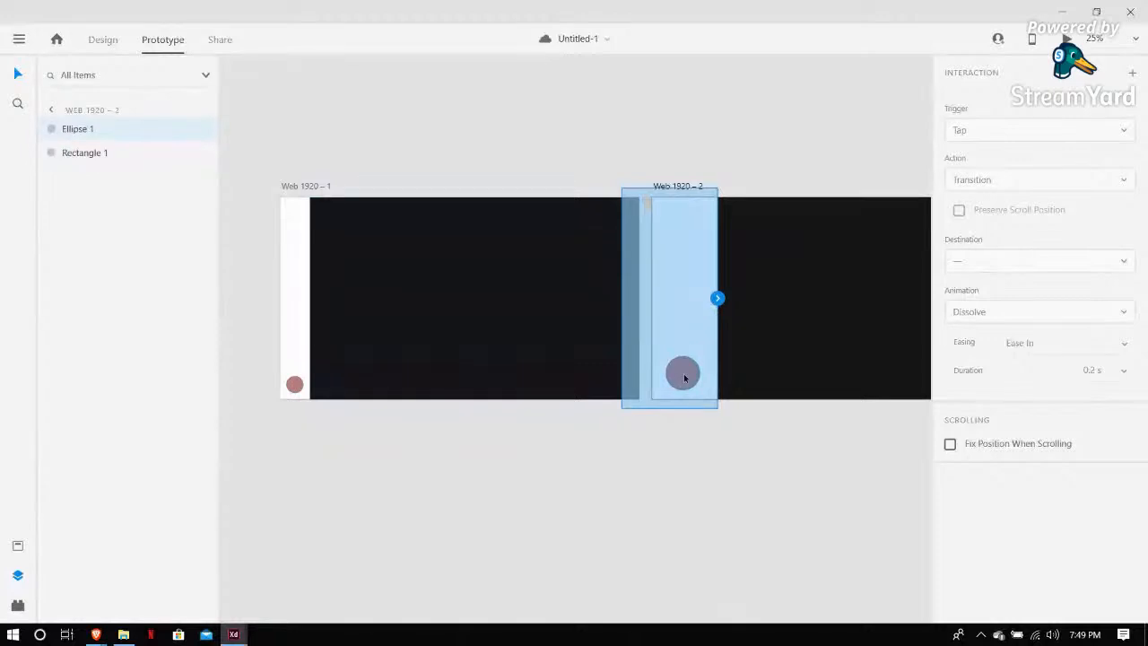
left_click_drag(700, 373, 737, 356)
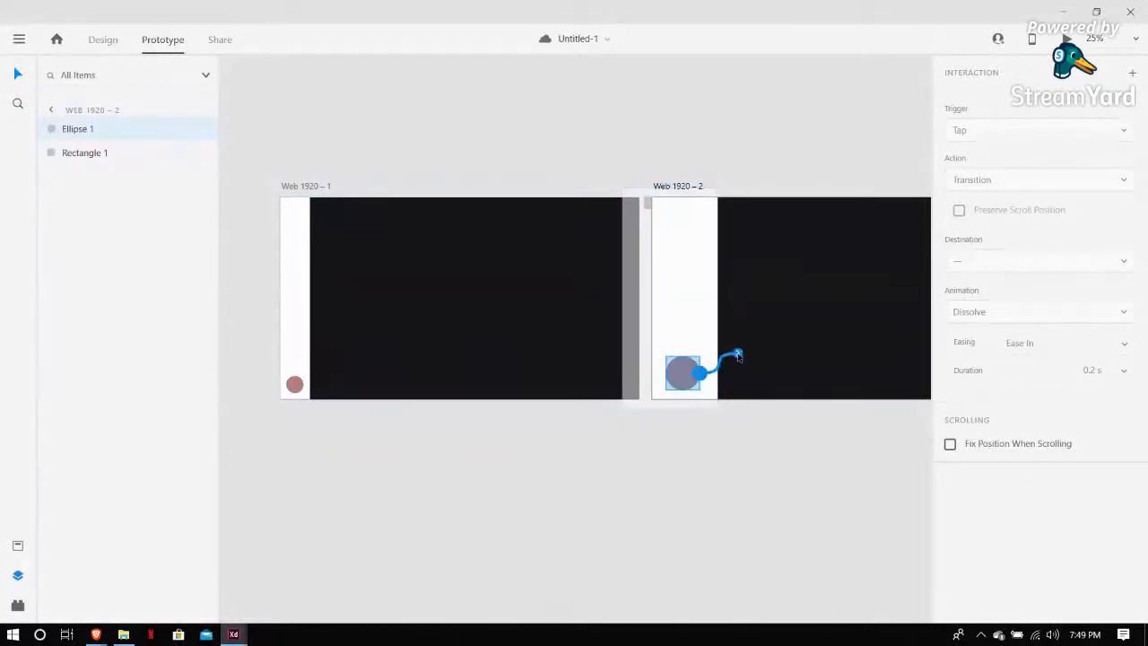
left_click_drag(738, 356, 467, 350)
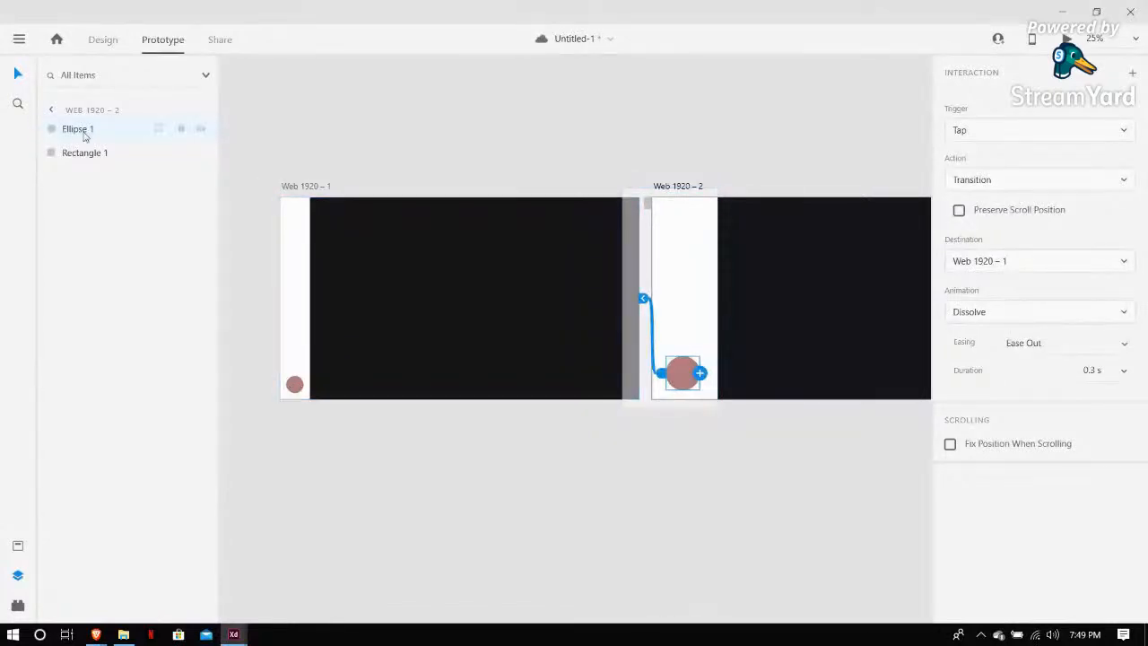
Wire the circle on Web 1920 – 1 to the Web 1920 – 2 artboard
left_click(295, 384)
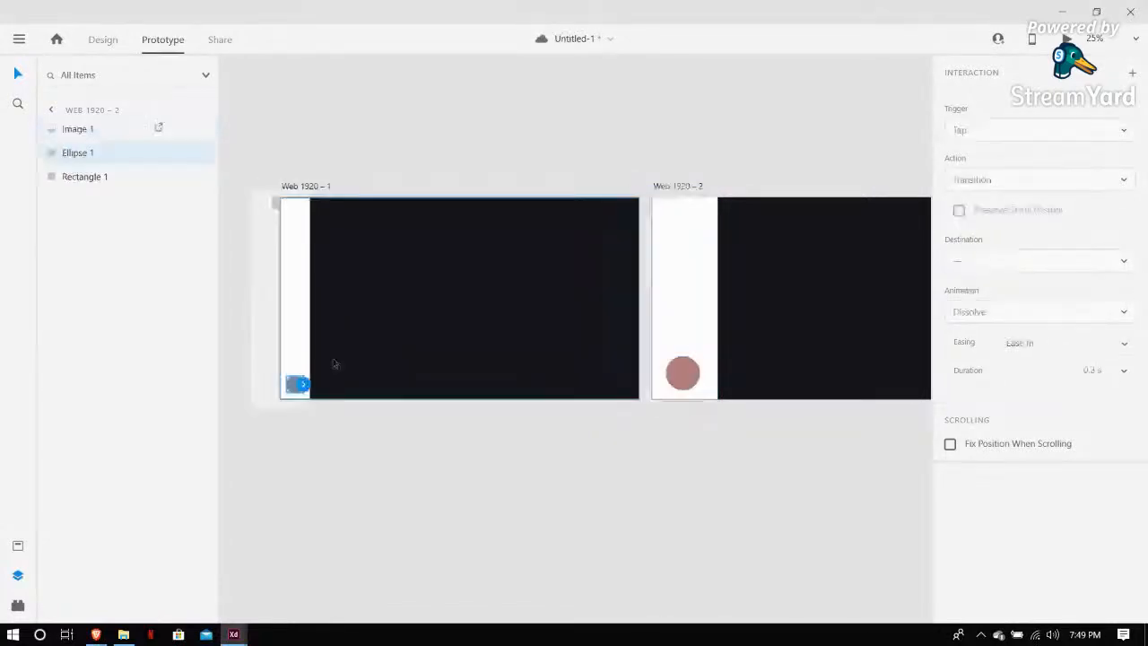
left_click_drag(303, 384, 705, 279)
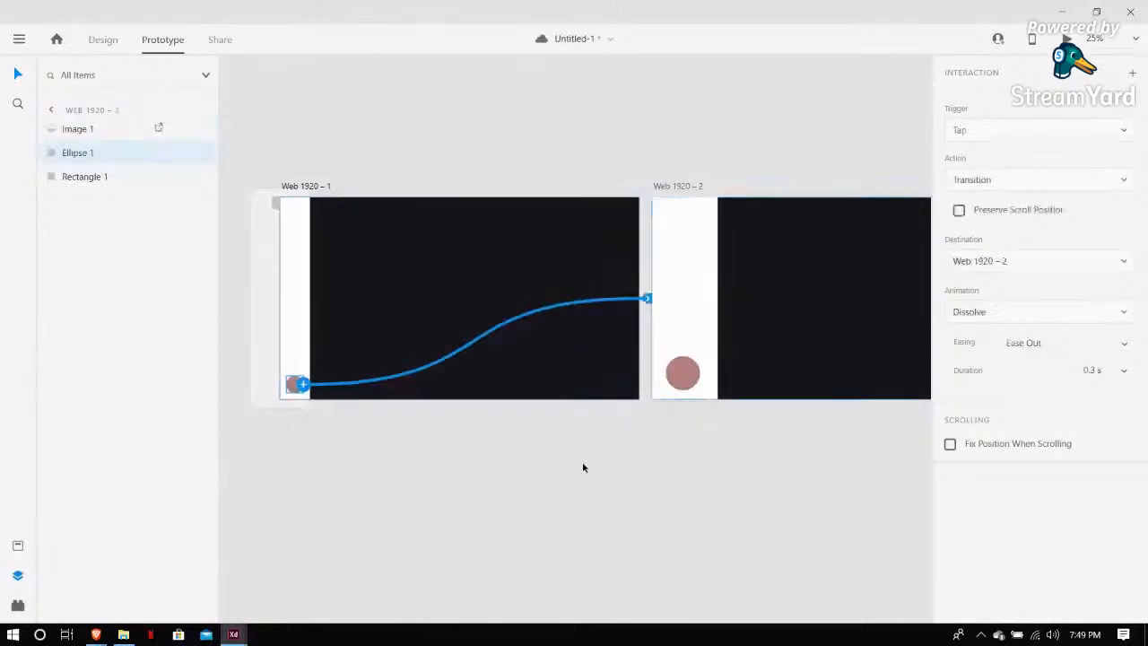
left_click(325, 420)
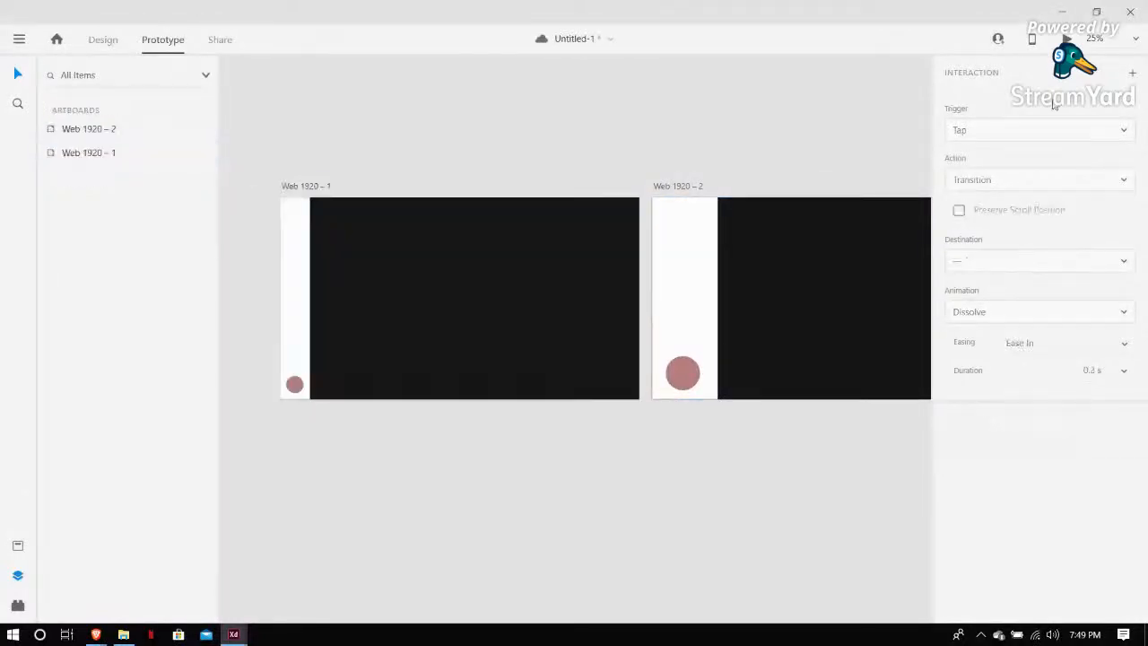
Add an interaction to the first artboard's image with Tap trigger and Auto-Animate action, adjusting its easing and duration
left_click(293, 393)
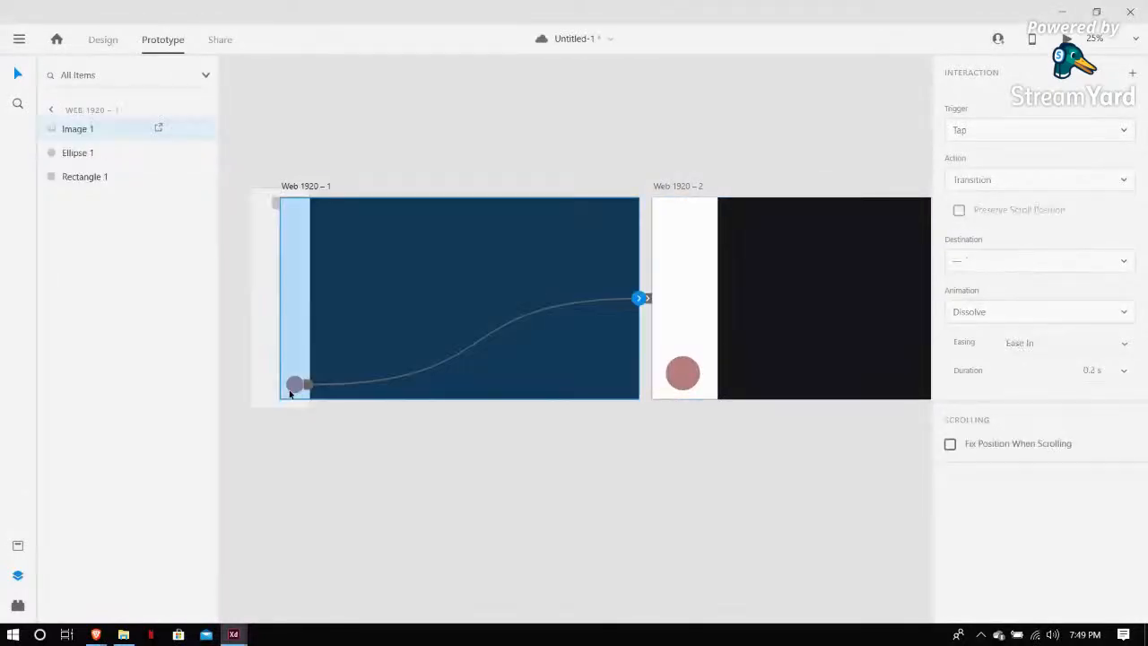
left_click(642, 306)
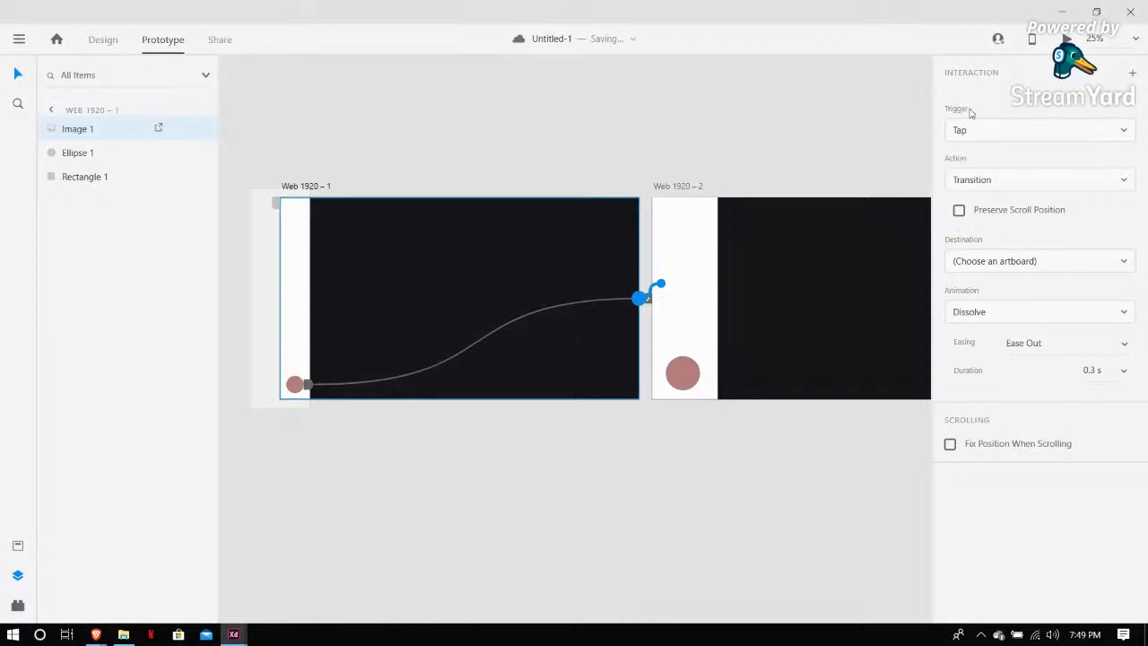
left_click(1123, 134)
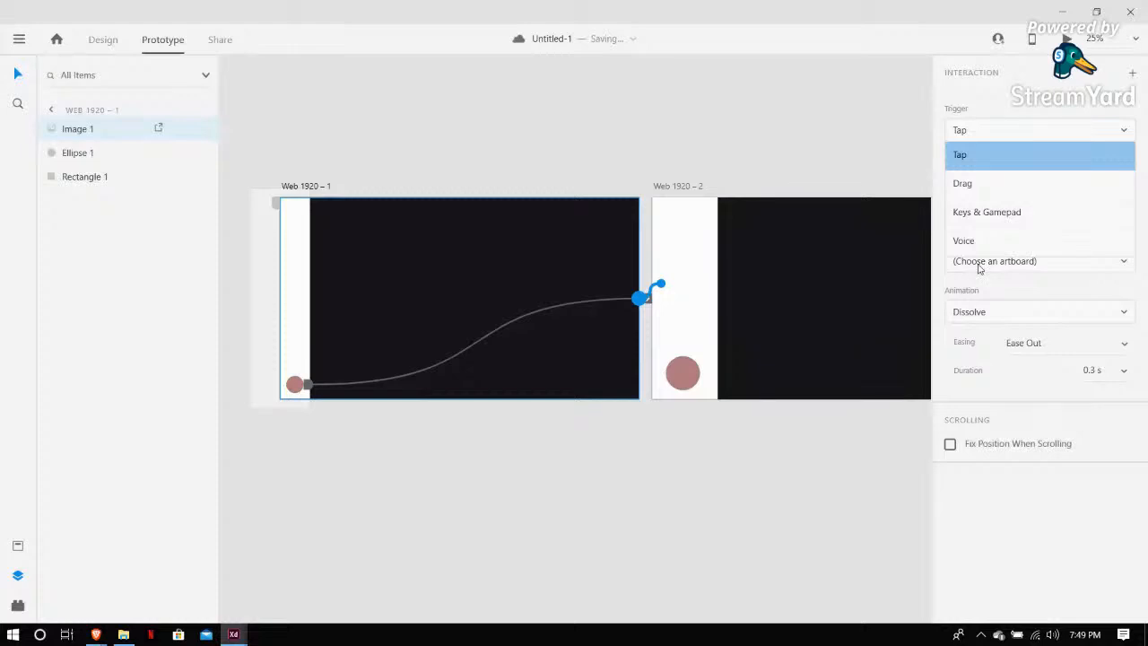
left_click(1023, 169)
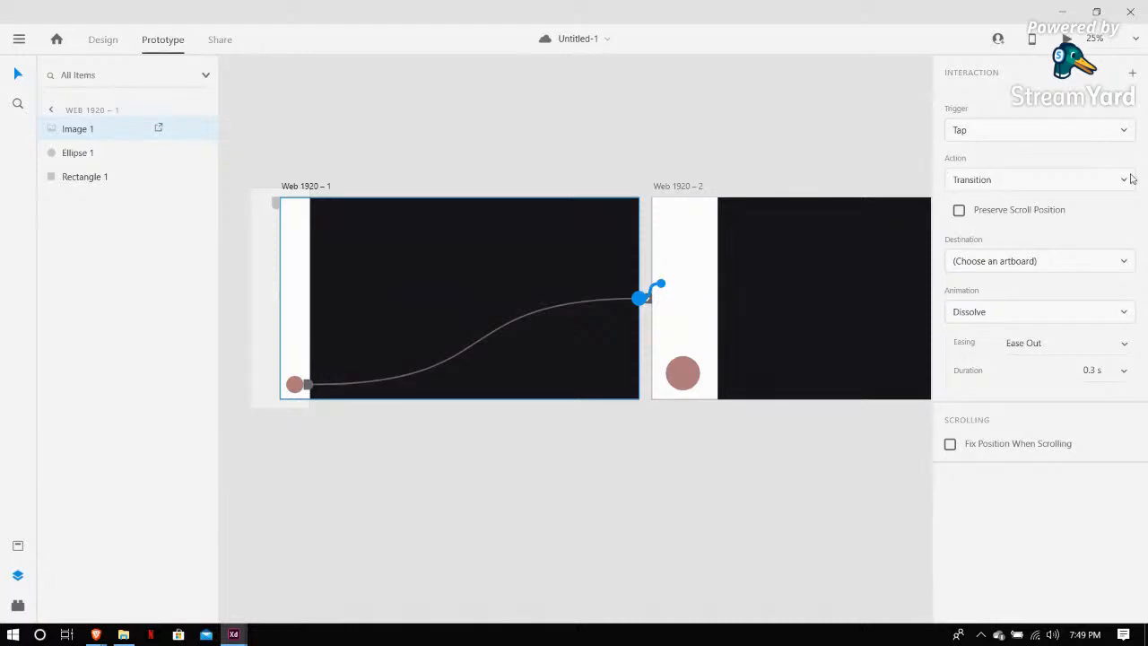
left_click(1005, 181)
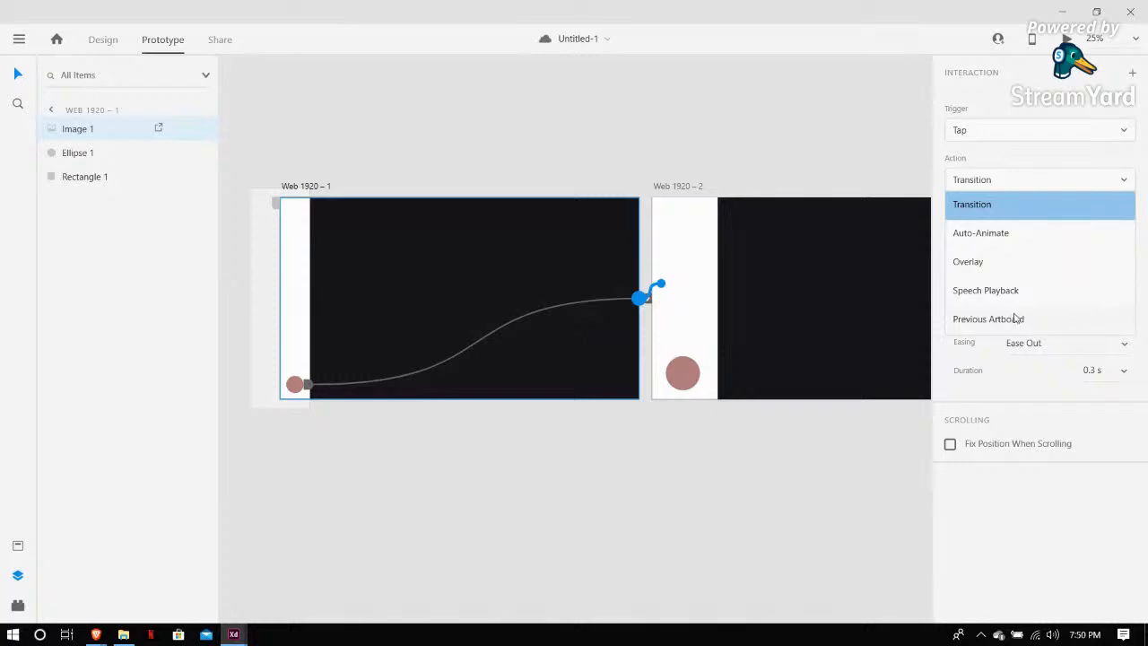
left_click(1024, 236)
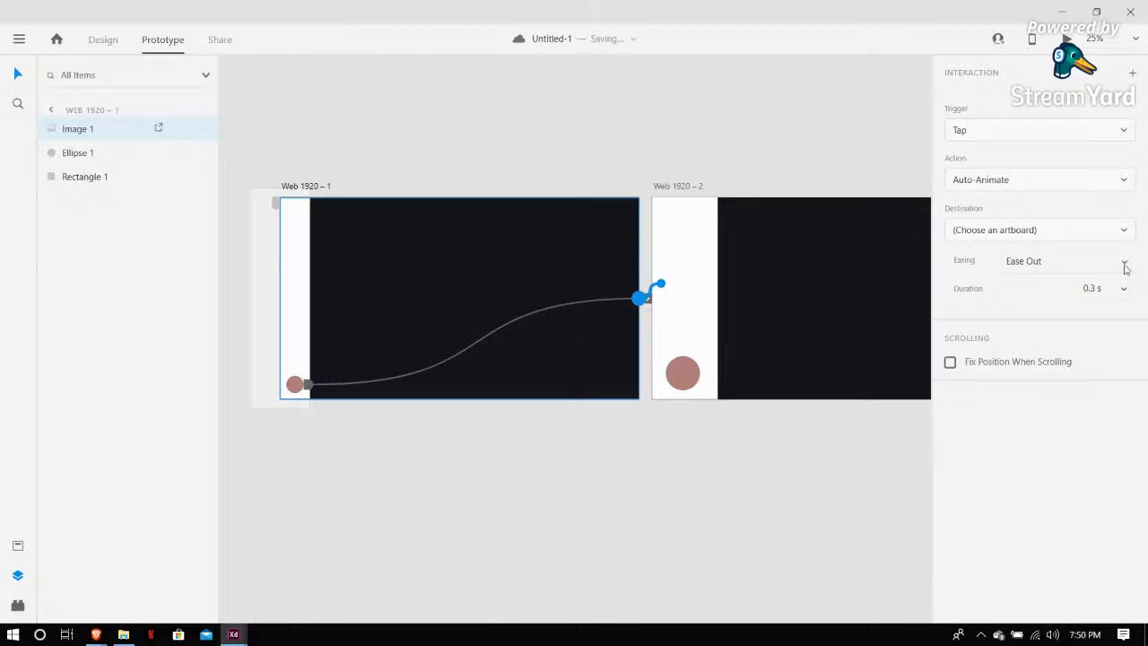
left_click(1125, 264)
left_click(1063, 373)
left_click(1120, 289)
left_click(1120, 314)
left_click(855, 157)
Set the Web 1920 – 2 circle's interaction to Auto-Animate with Ease In-Out easing and 0.6 s duration
left_click_drag(797, 129, 707, 378)
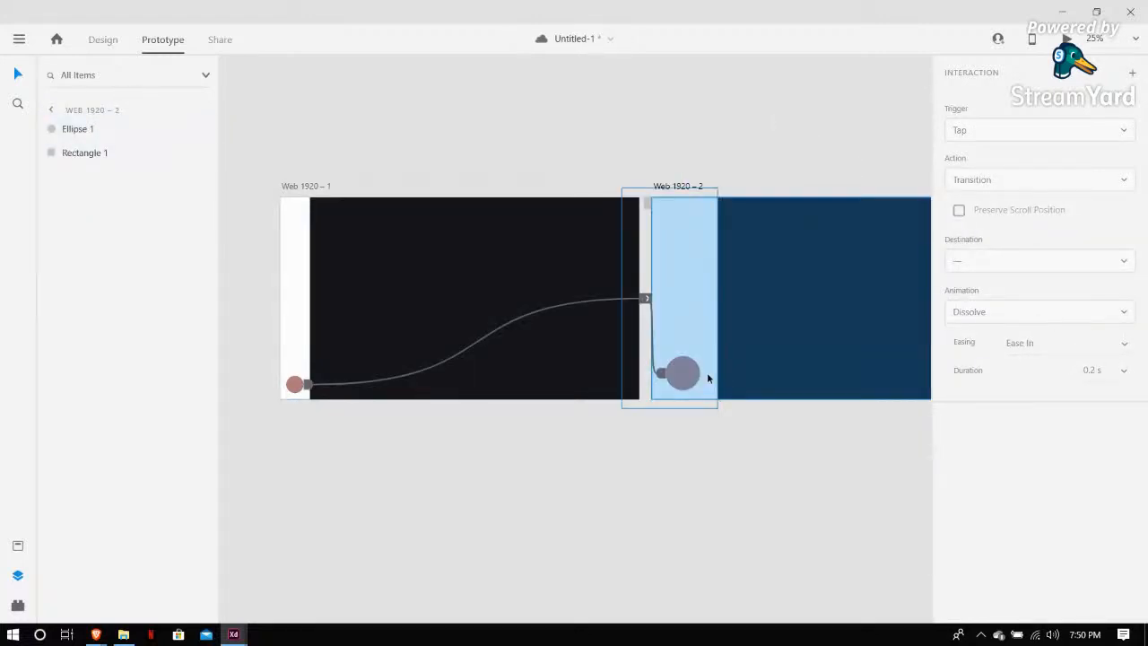
left_click(684, 386)
left_click(1077, 181)
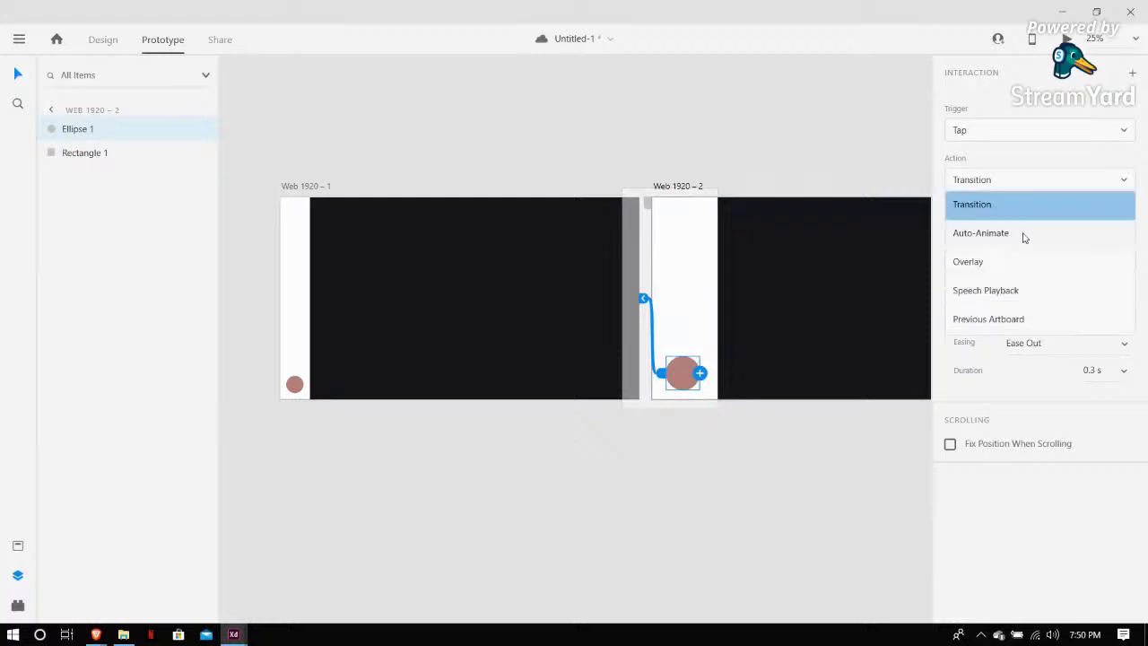
left_click(1024, 235)
left_click(1125, 289)
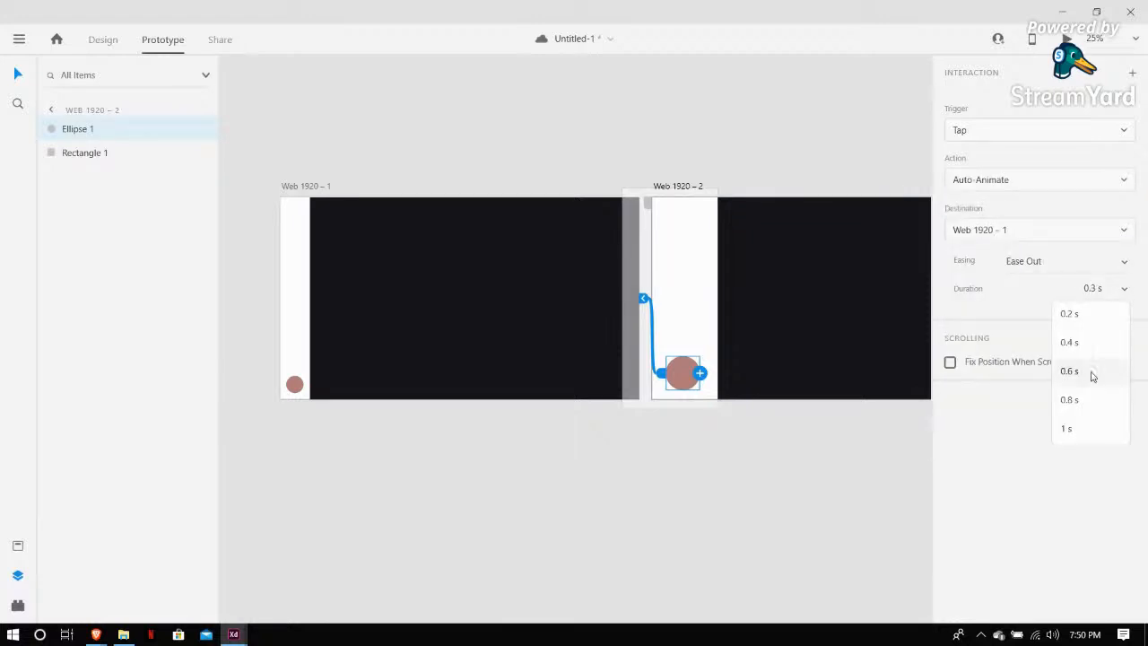
left_click(1118, 267)
left_click(1046, 373)
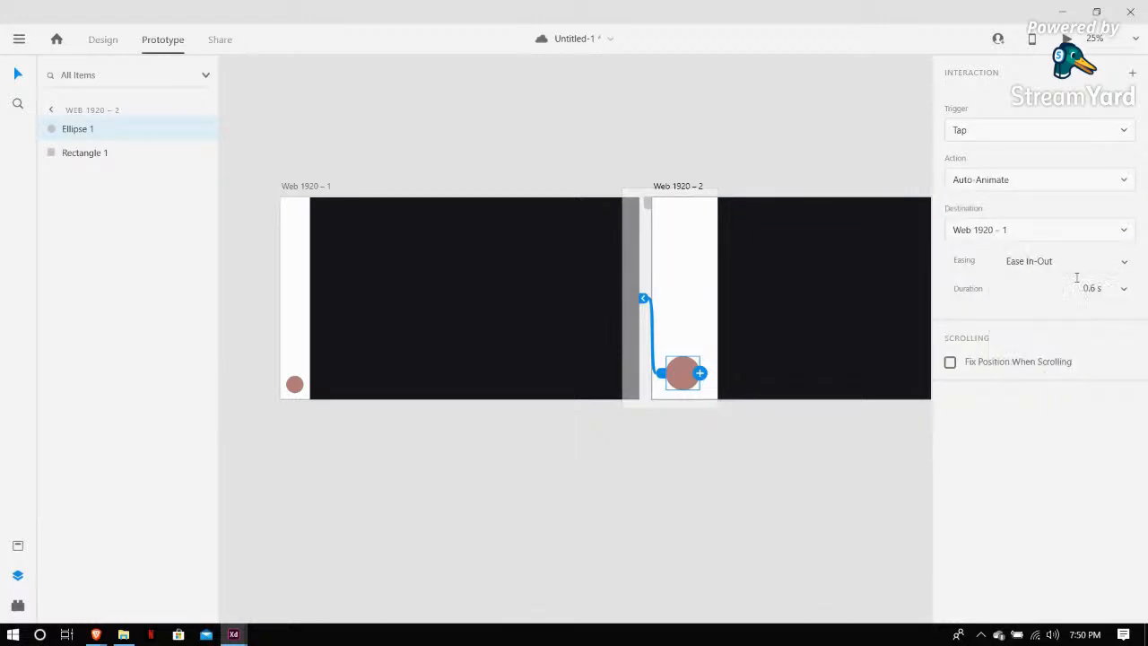
Preview the prototype from Web 1920 – 1 and tap the circle to test the animation
left_click(295, 190)
left_click(295, 188)
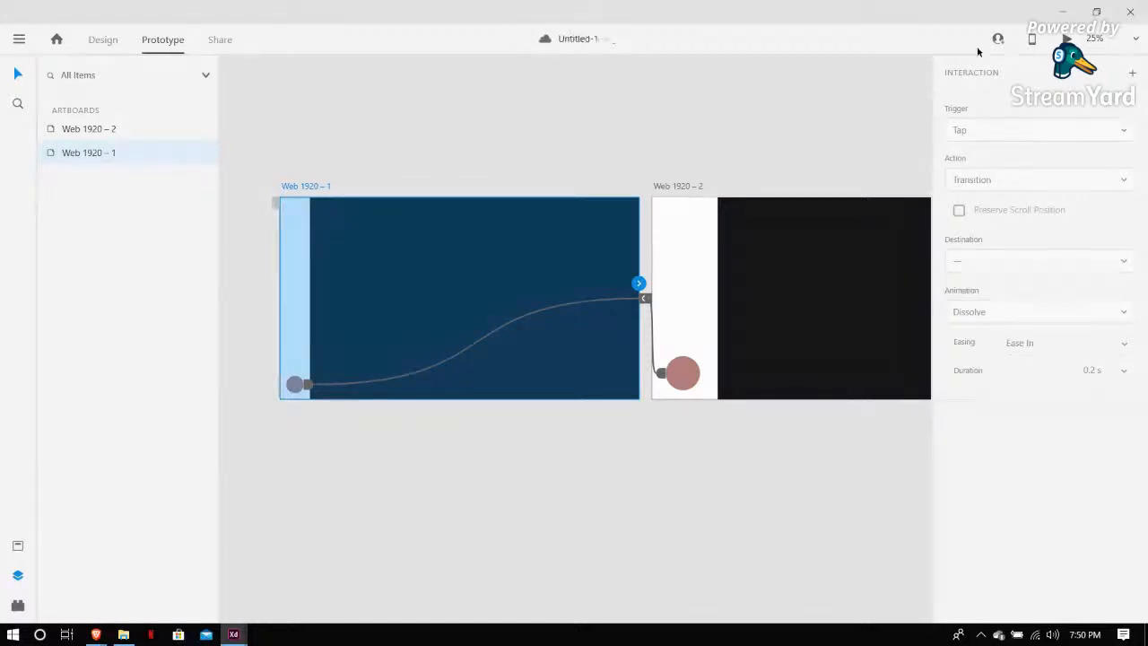
left_click(1067, 39)
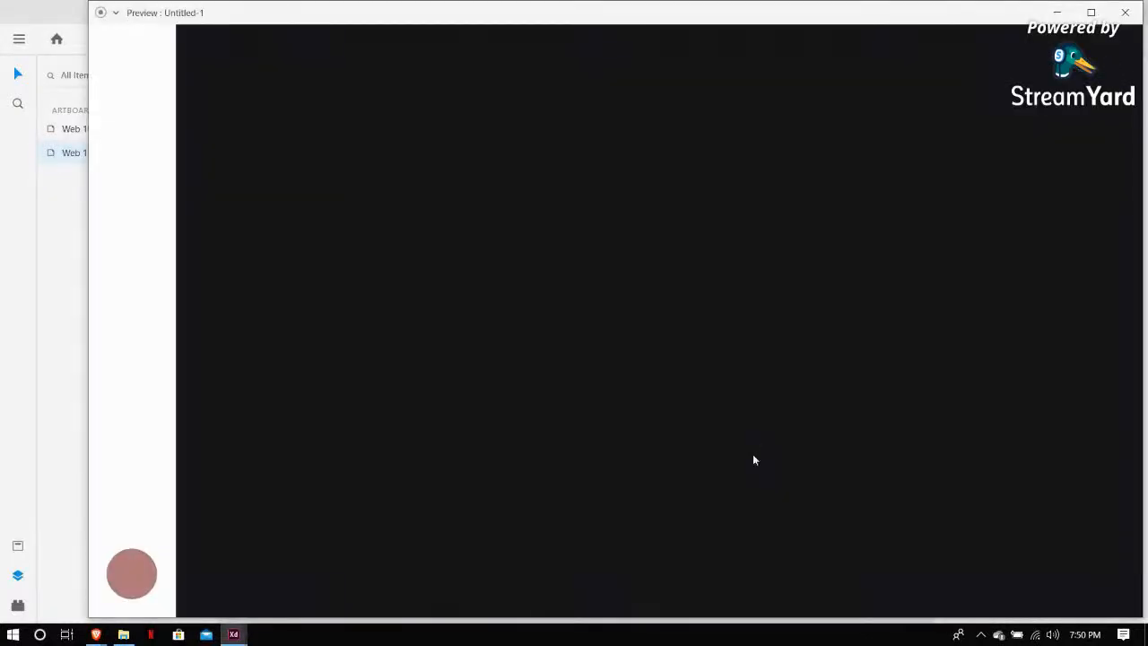
left_click(132, 585)
left_click(122, 567)
left_click(150, 565)
left_click(122, 567)
left_click(1125, 12)
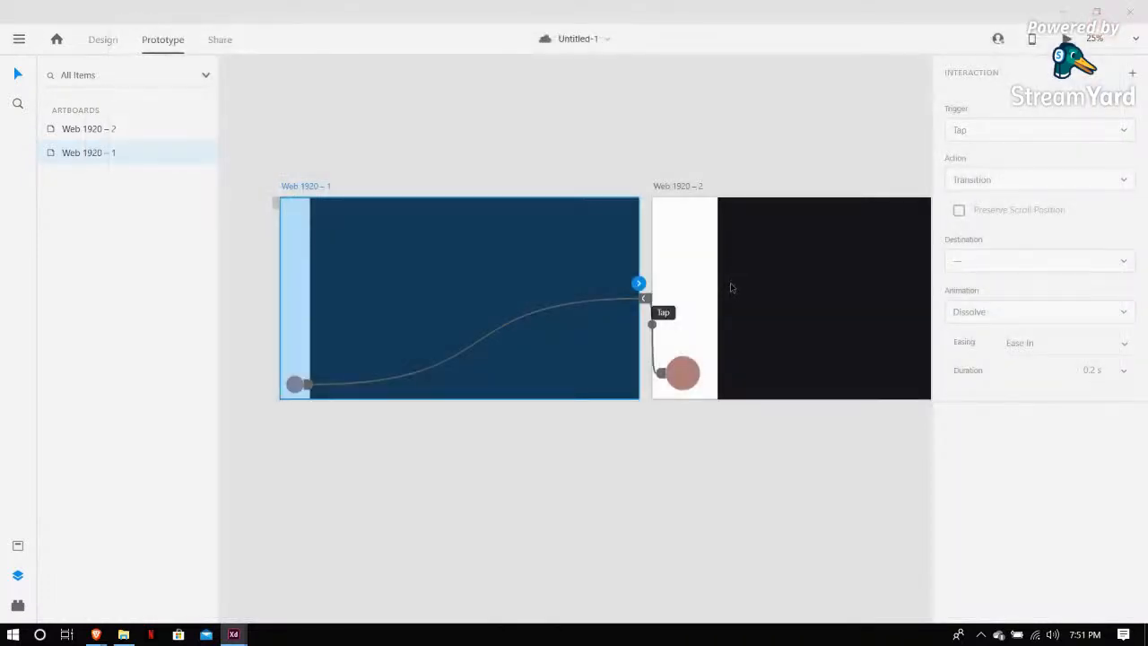
left_click(515, 497)
scroll(398, 498, "down", 2)
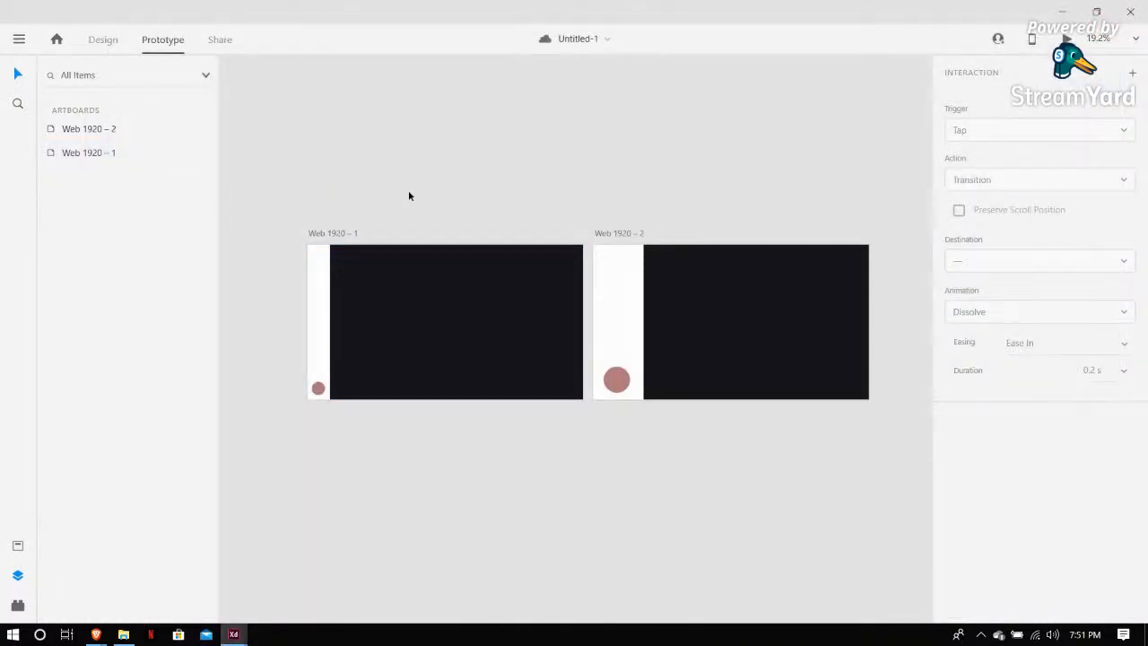
scroll(370, 470, "down", 1)
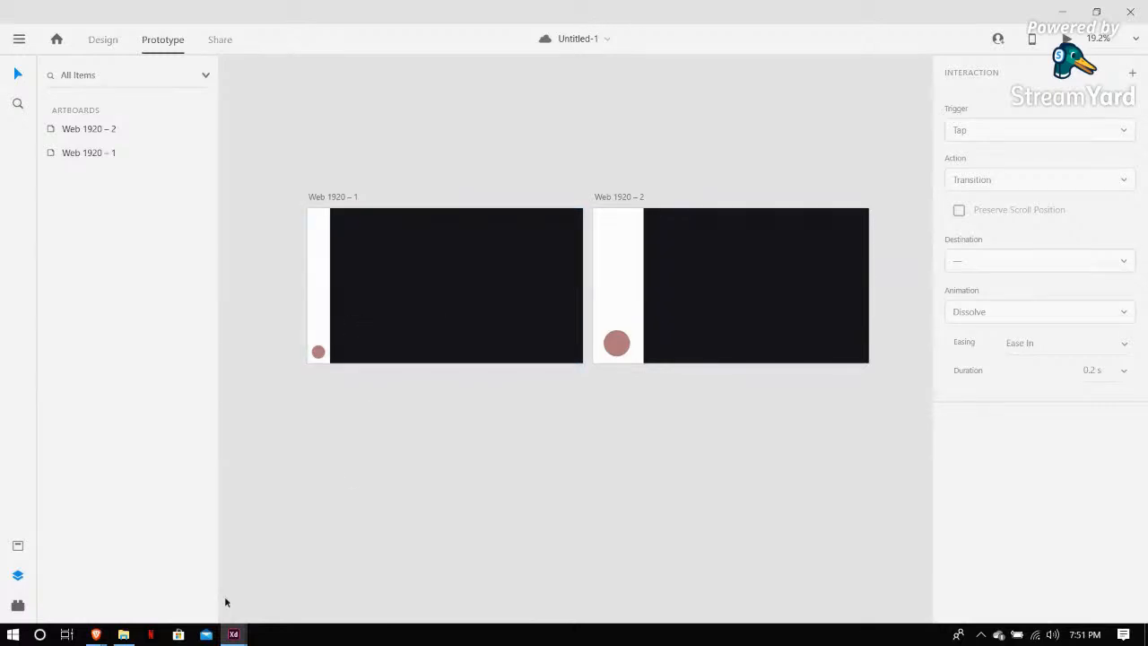
Switch to the browser and open undraw.co in a new tab
mouse_move(93, 638)
left_click(95, 634)
mouse_move(96, 635)
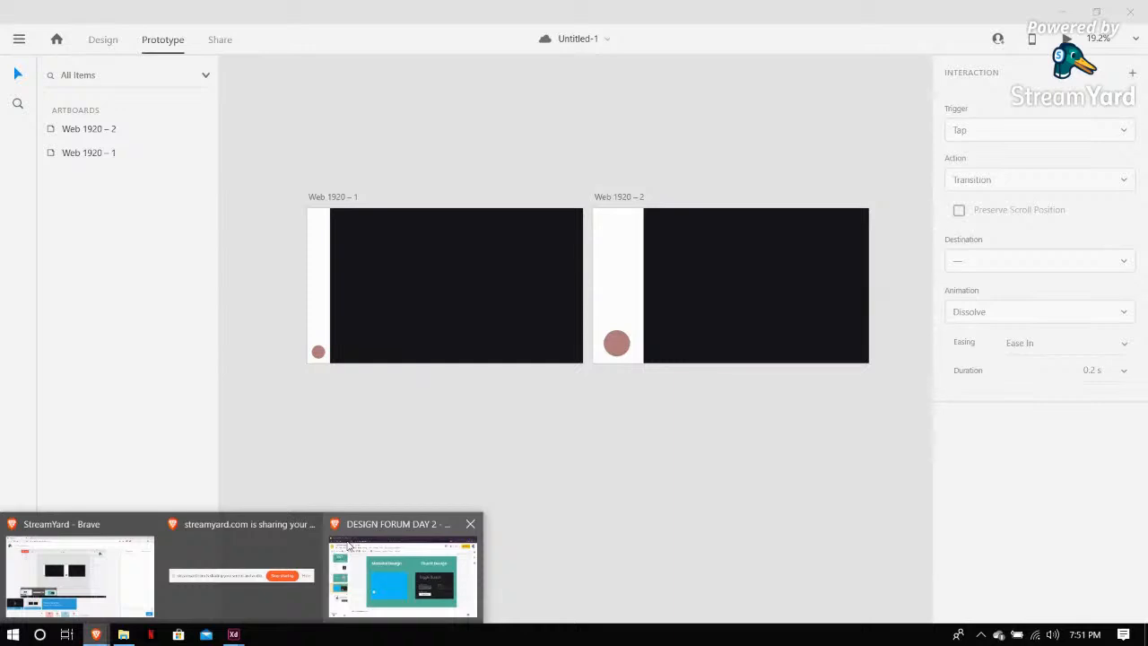
mouse_move(350, 545)
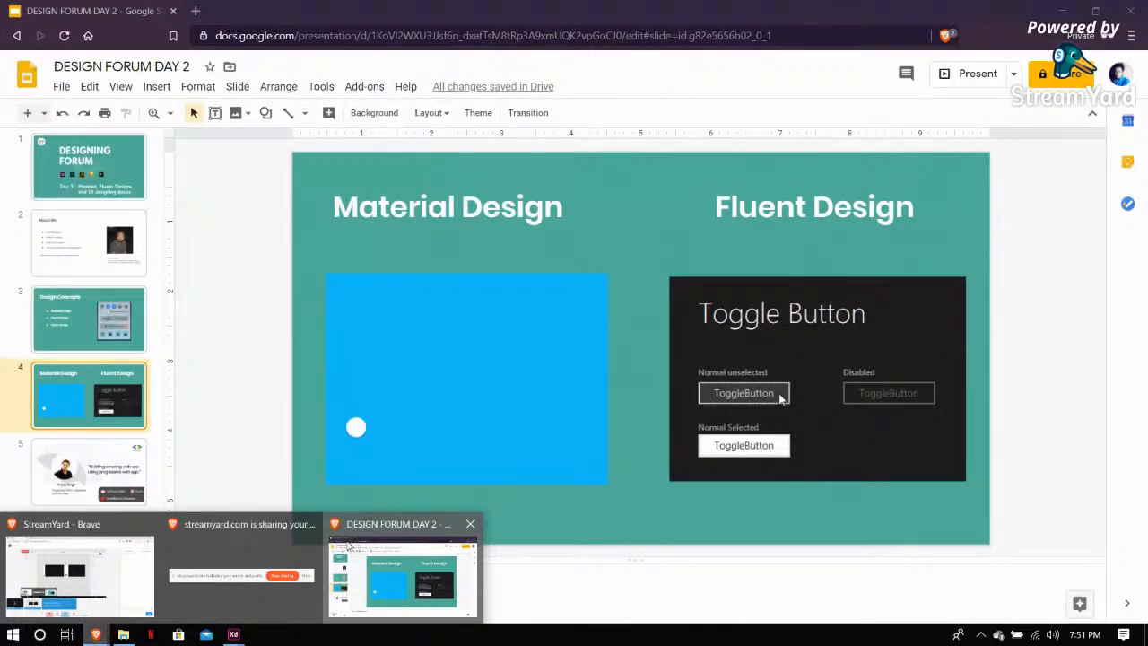
left_click(350, 545)
key("ctrl+t")
type("undr")
key("Return")
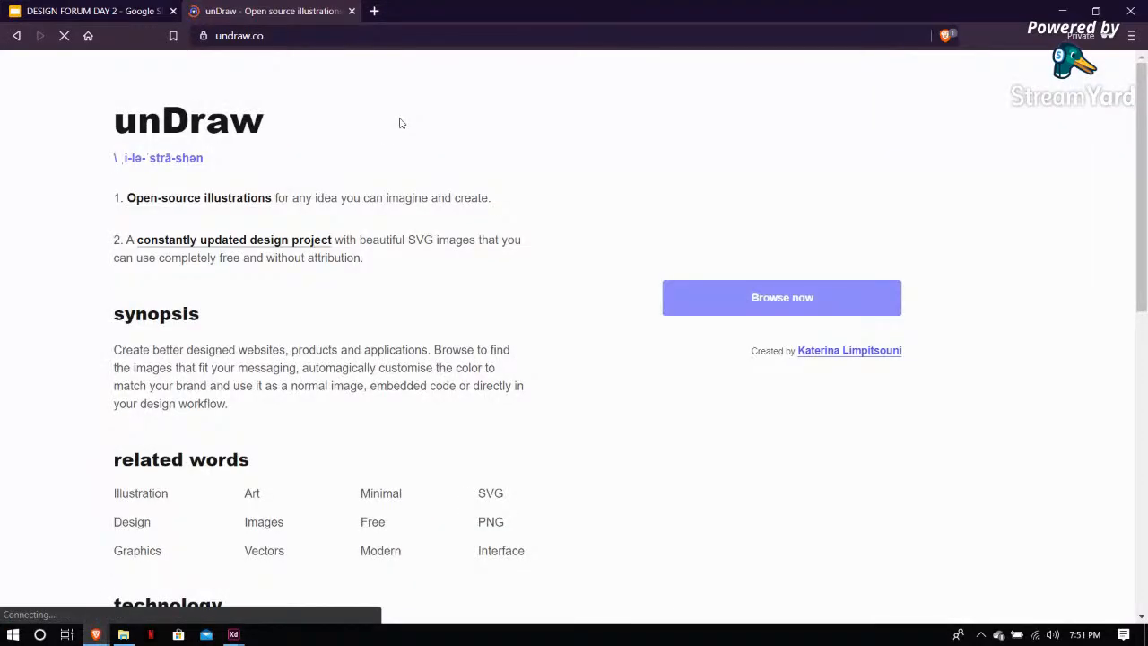
Search unDraw illustrations for "e commerce" and download the Web shopping illustration as an SVG
left_click(801, 307)
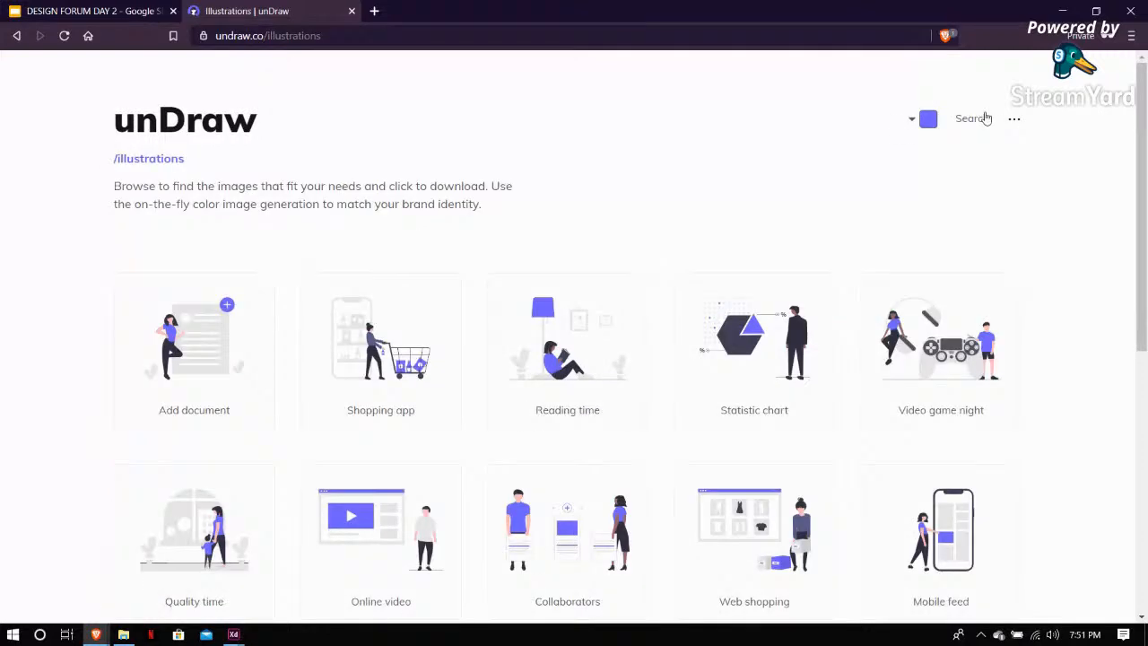
left_click(985, 118)
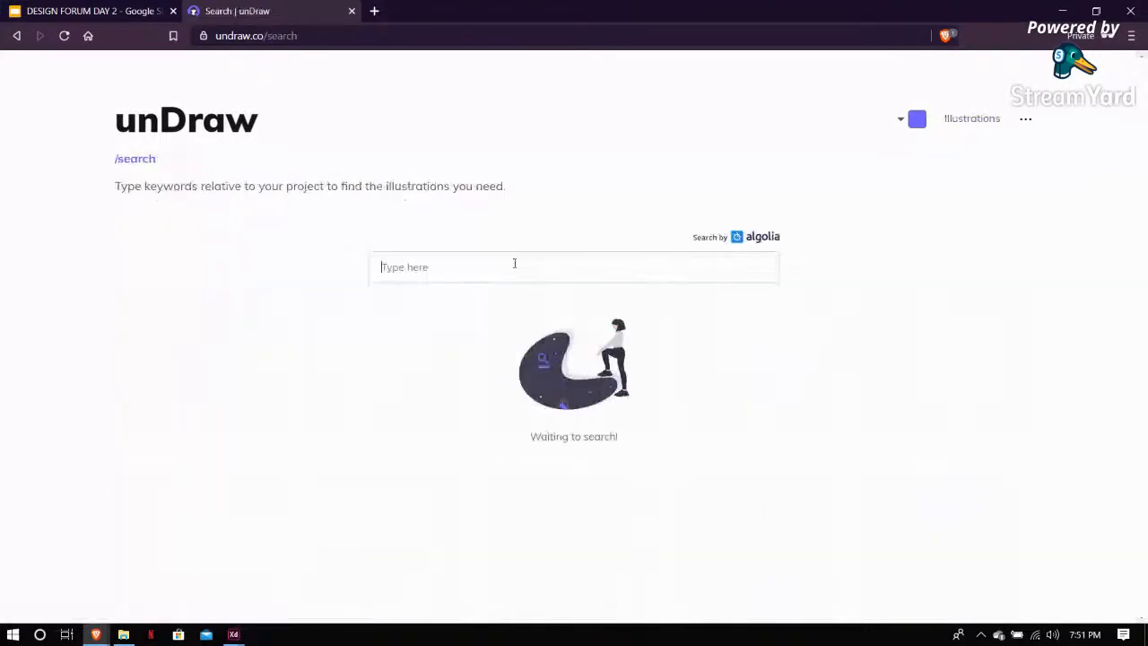
type("ec")
key("BackSpace")
type("commerce")
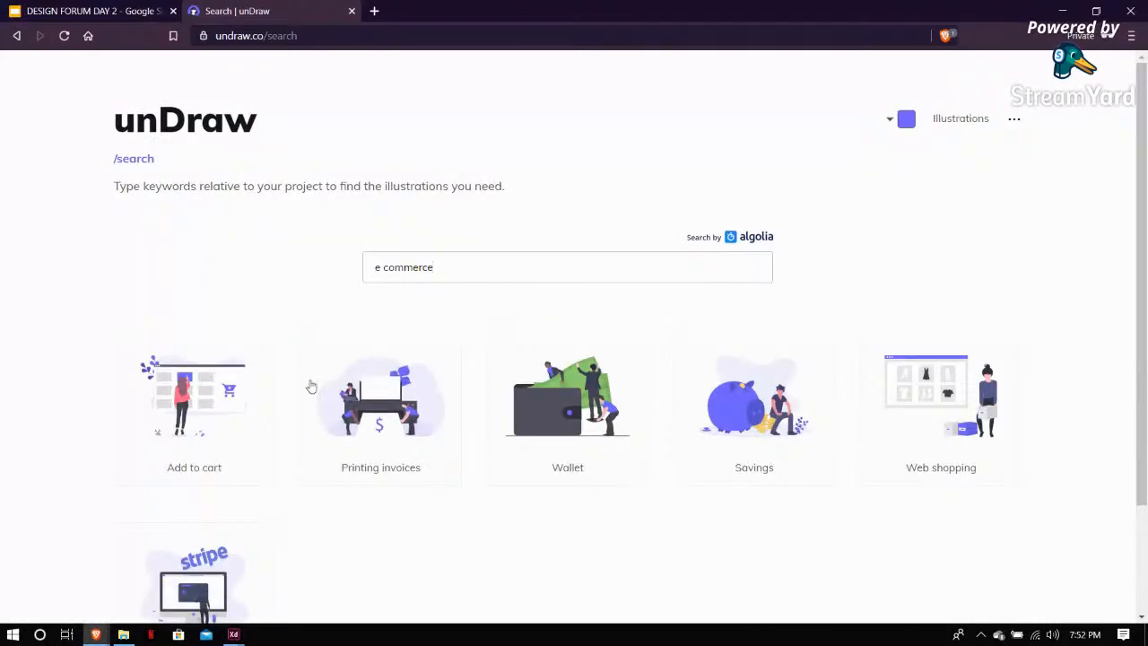
scroll(314, 386, "down", 3)
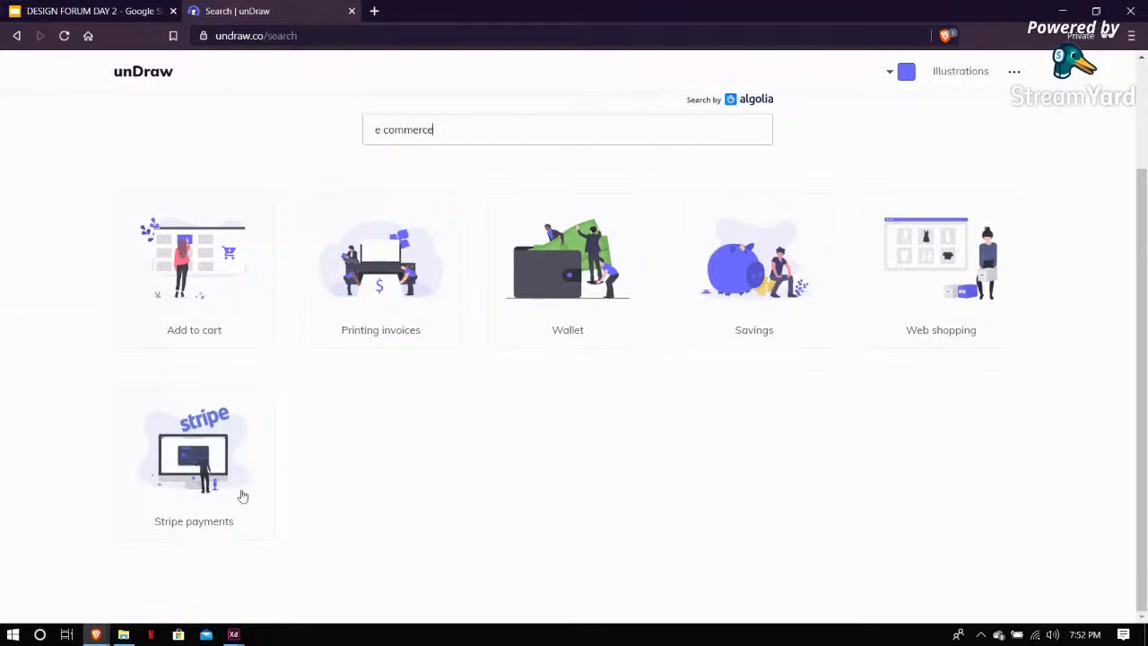
left_click(933, 264)
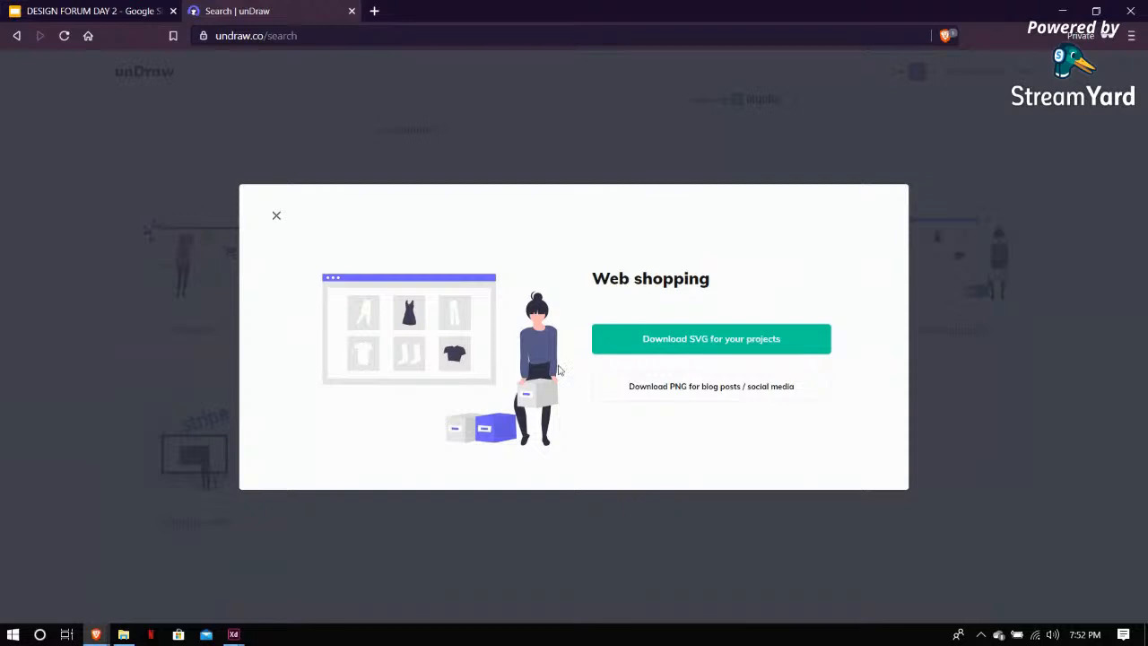
left_click(738, 345)
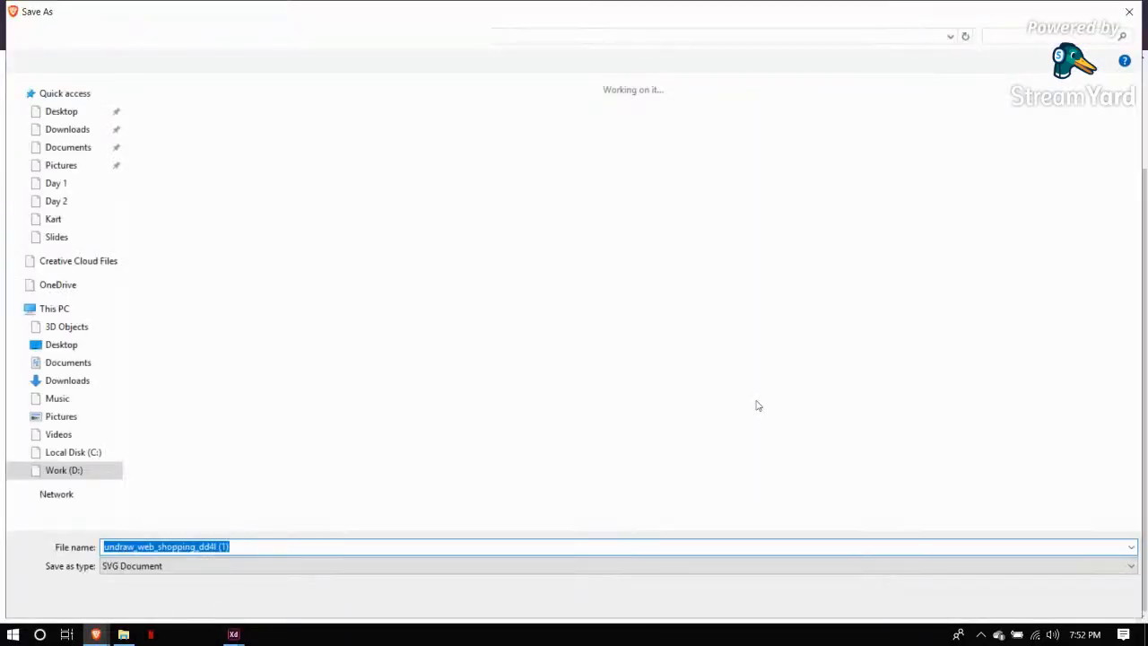
key("Return")
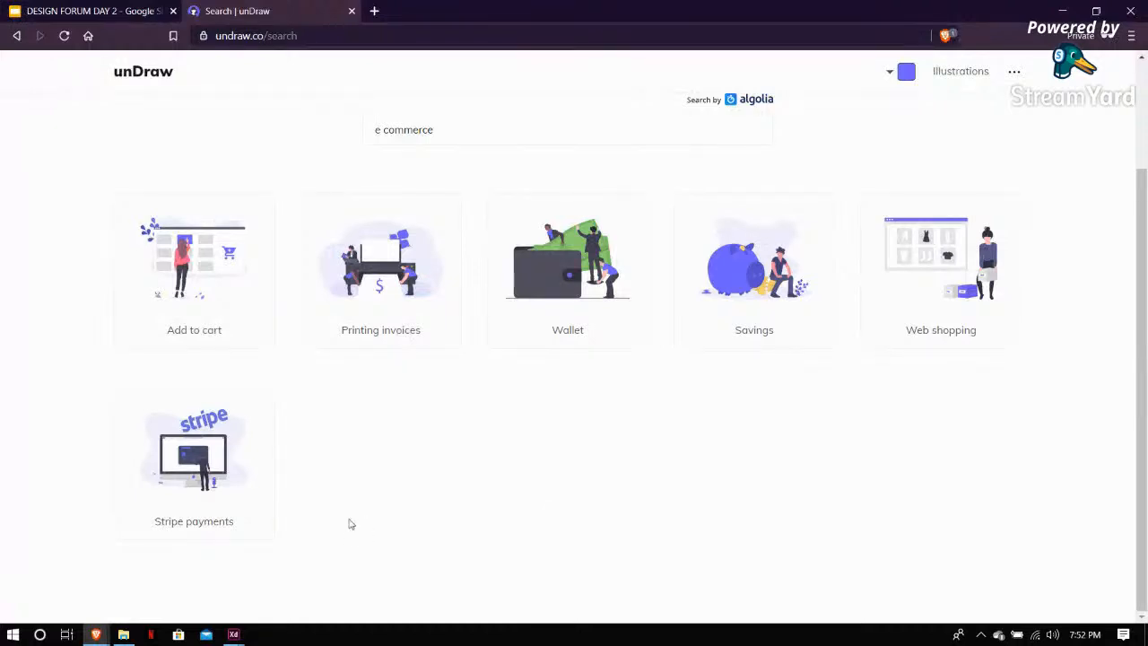
Drag the downloaded SVG from the browser's download bar onto the Web 1920 – 1 artboard
key("alt+Tab")
left_click(96, 636)
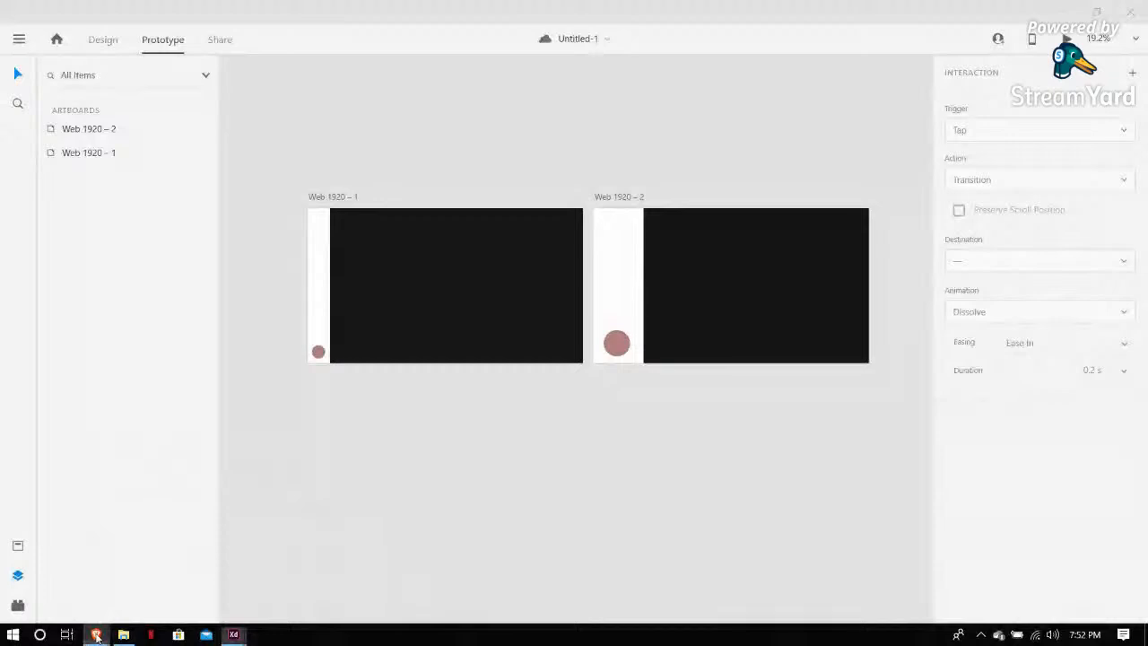
left_click(402, 572)
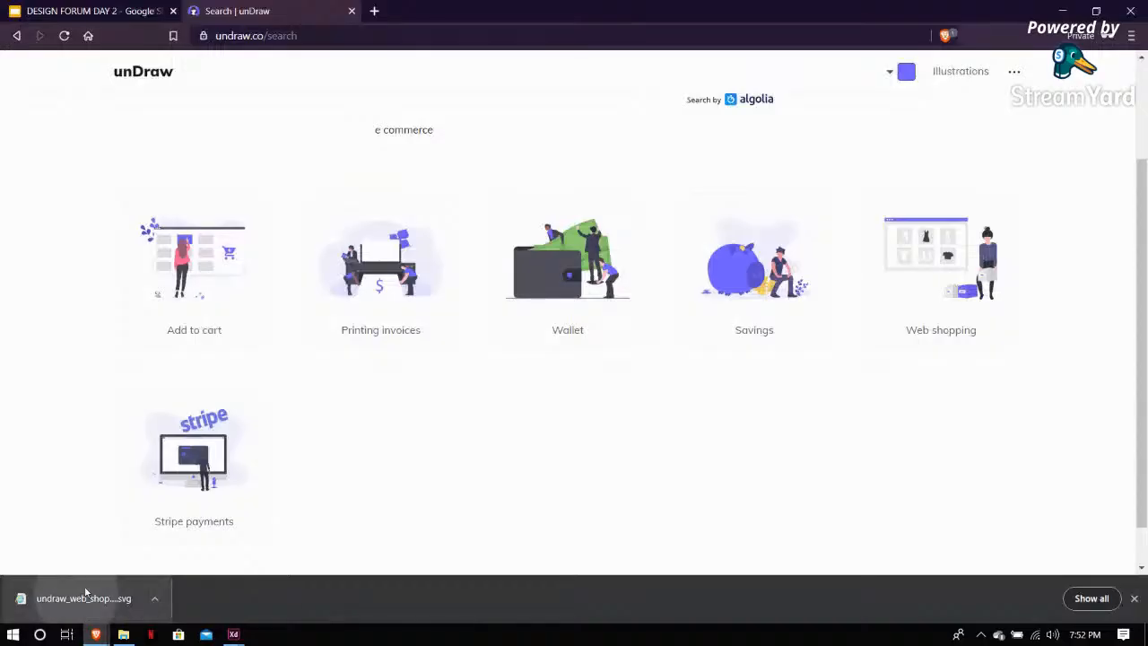
mouse_move(233, 633)
left_click_drag(266, 594, 422, 302)
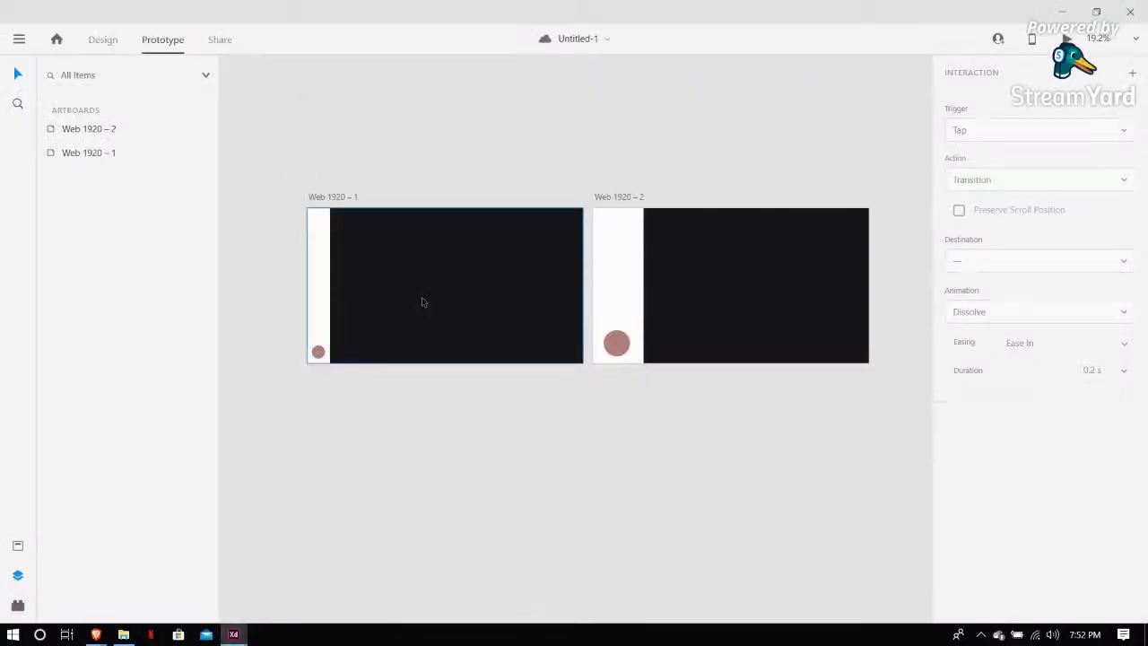
left_click(440, 282)
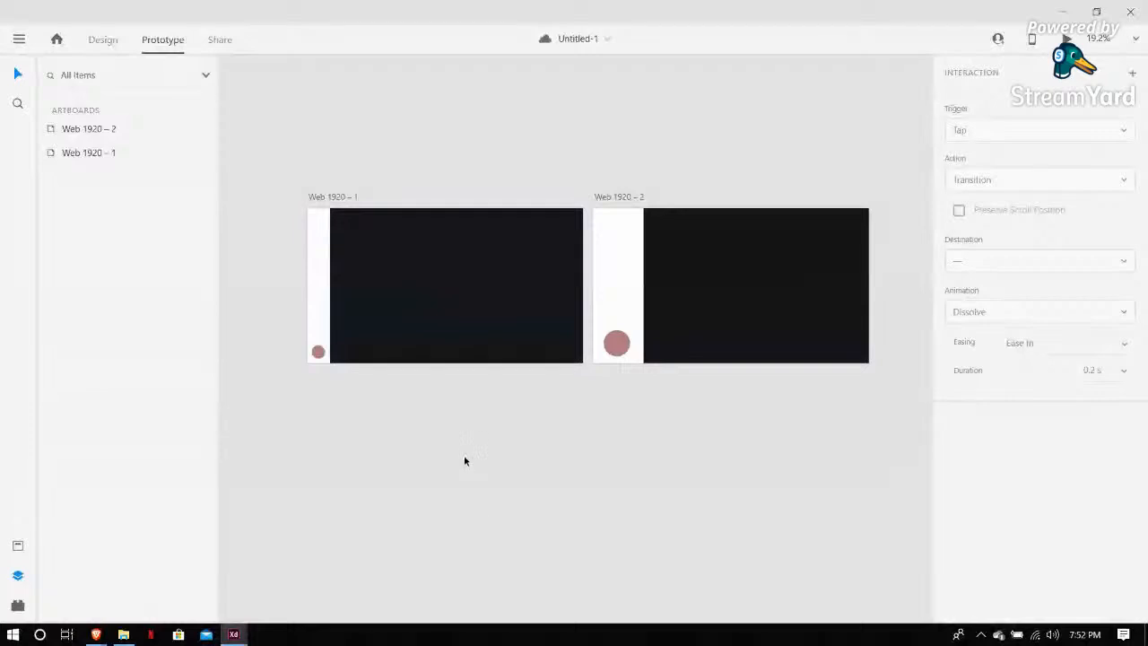
scroll(500, 403, "down", 1)
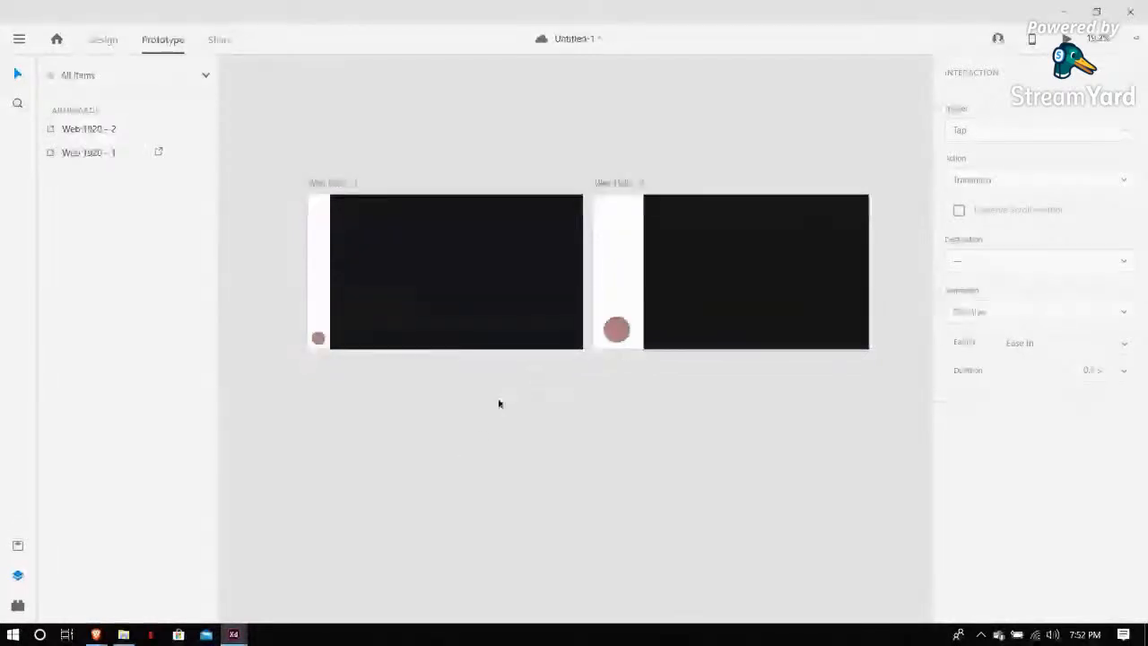
scroll(500, 403, "up", 4)
scroll(500, 403, "up", 2)
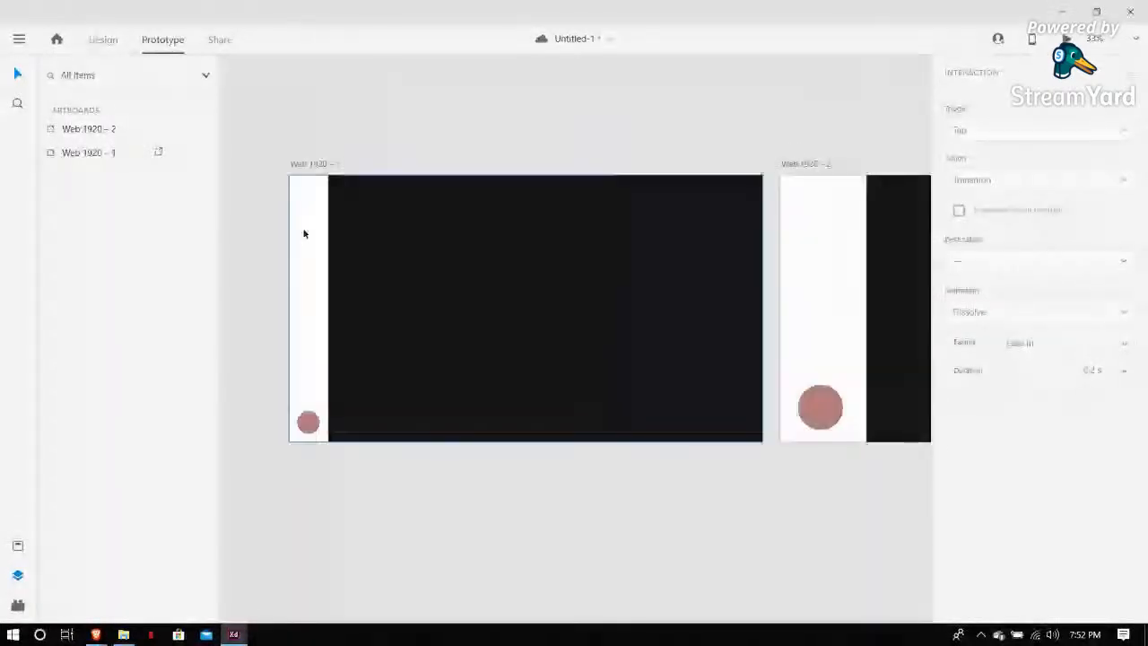
left_click(326, 168)
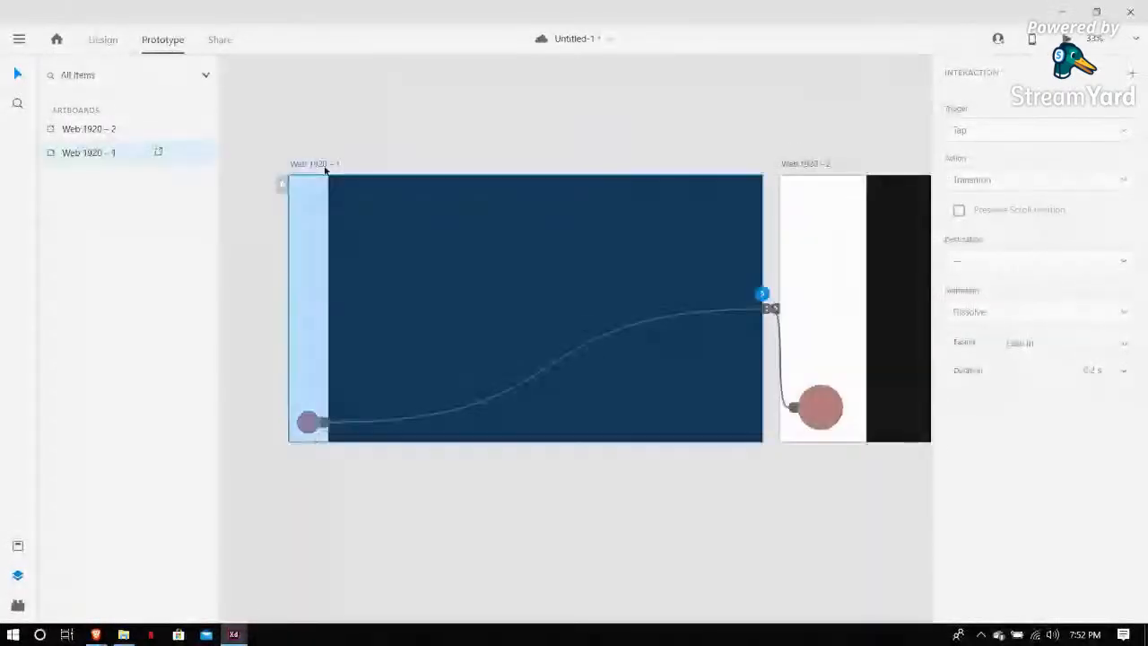
Drag the undraw_web_shopping_dd4l (1) file from File Explorer into the Web 1920 – 1 artboard in Design mode
left_click(123, 635)
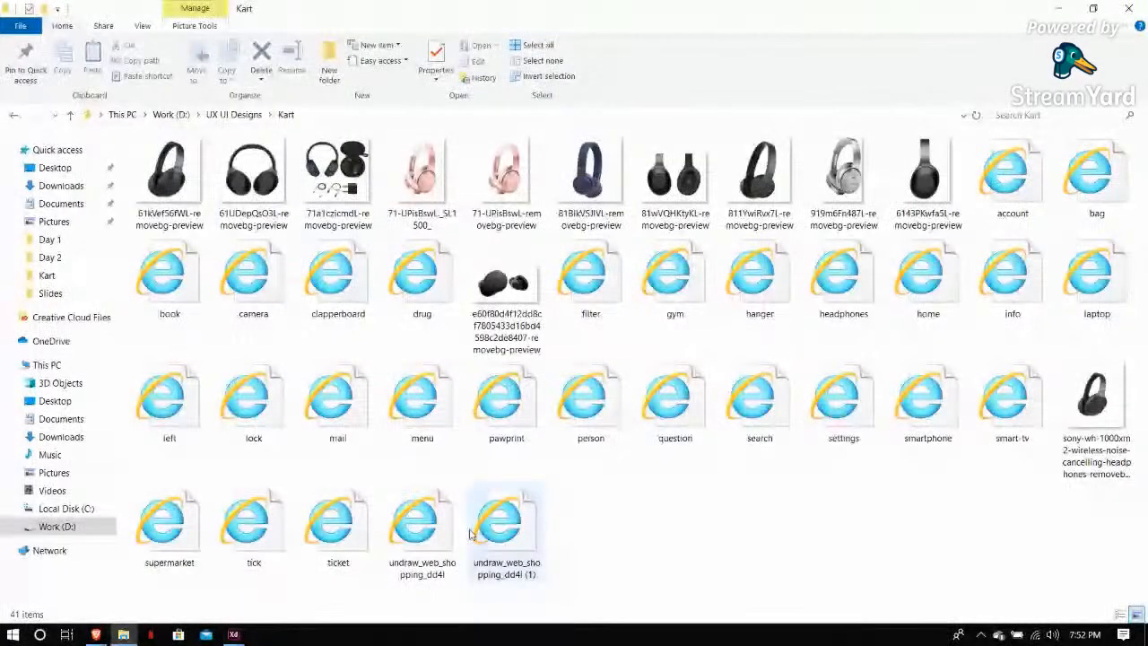
left_click_drag(470, 535, 267, 594)
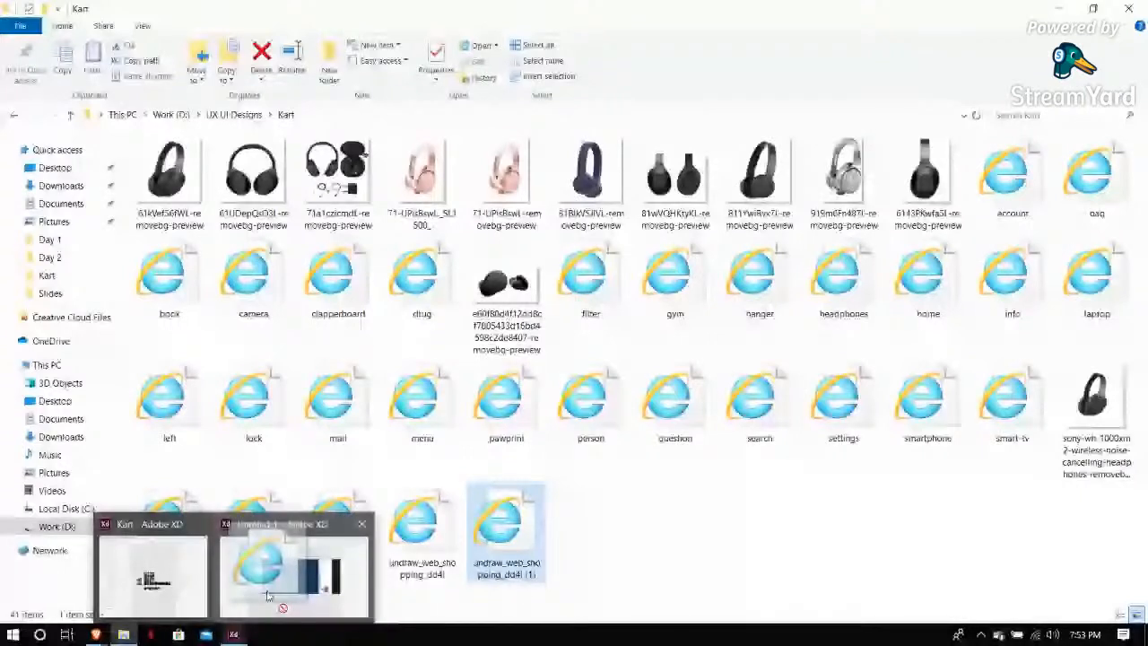
left_click_drag(267, 595, 504, 568)
left_click(503, 567)
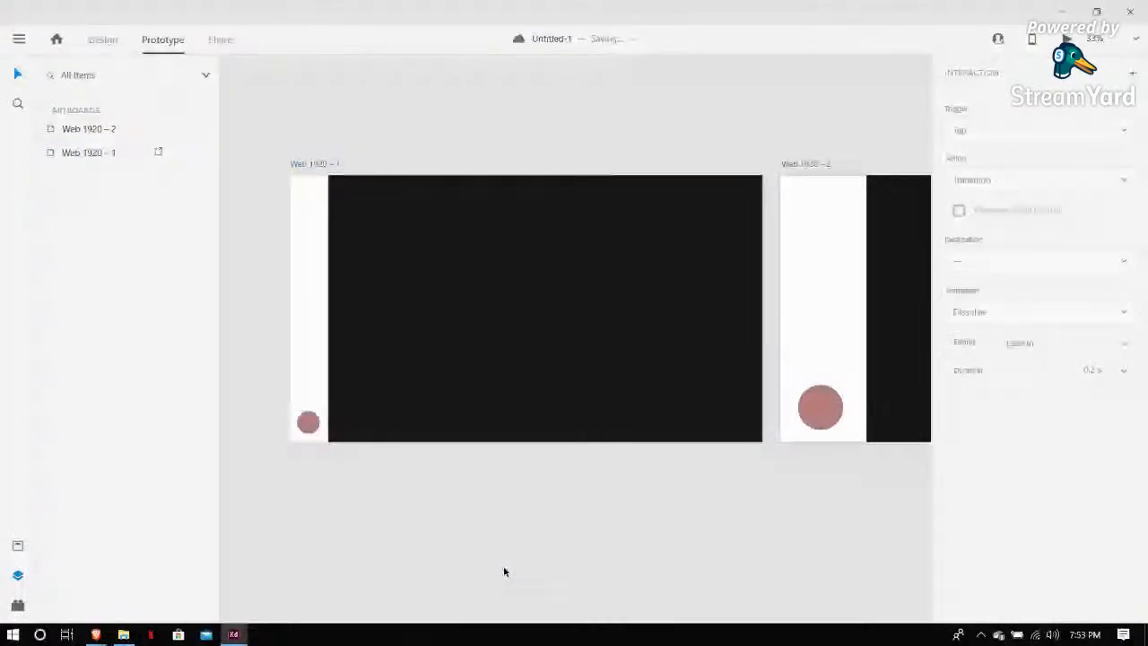
key("ctrl+minus")
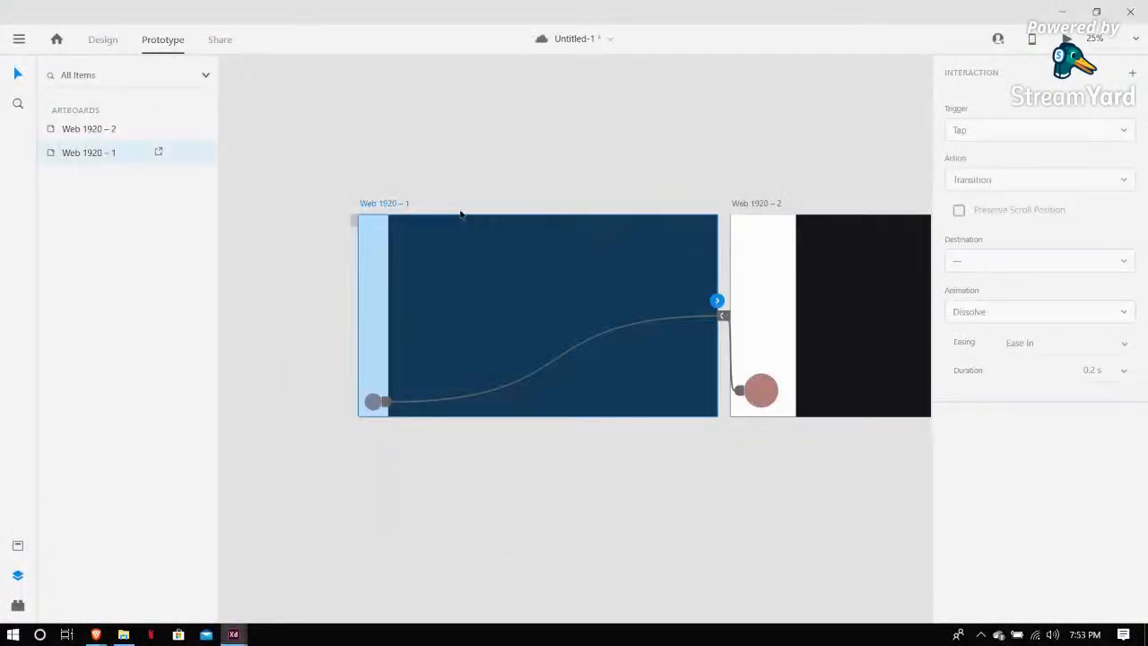
scroll(453, 179, "right", 1)
left_click(104, 39)
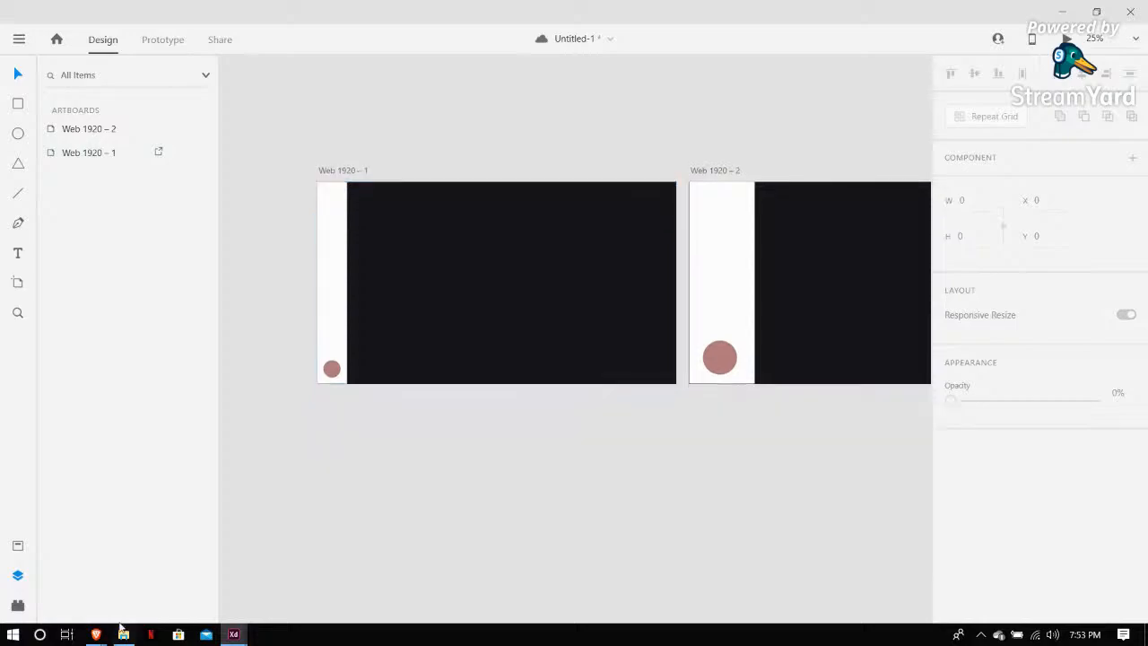
key("alt+Tab")
left_click_drag(486, 535, 421, 505)
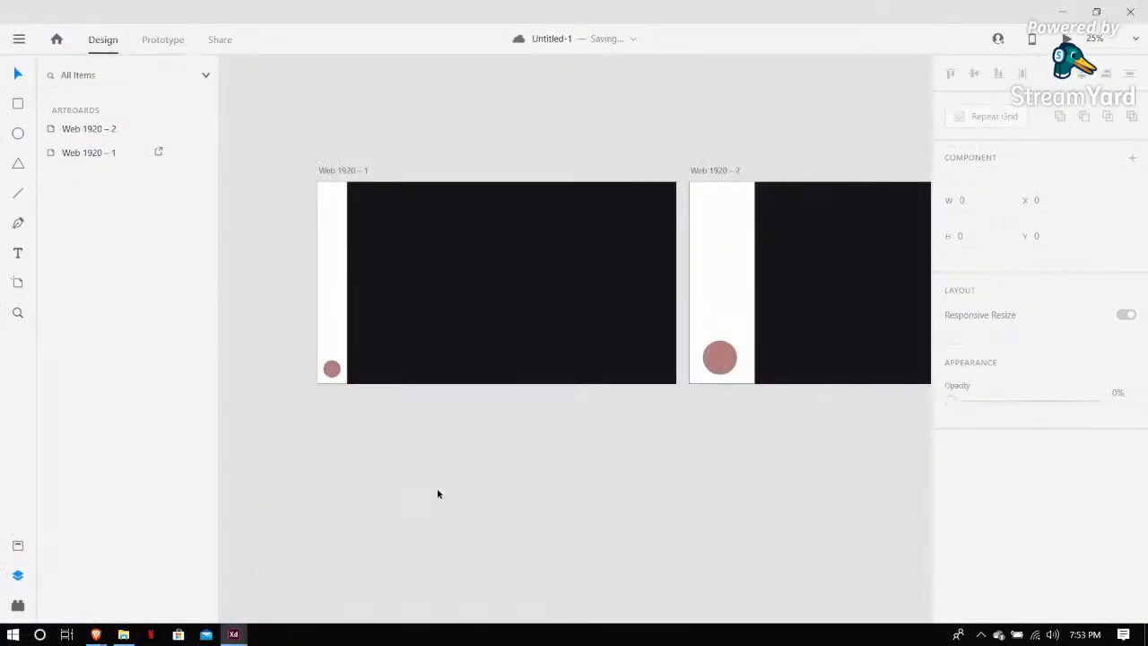
Delete the extra Image 1 layer and the duplicate illustration groups inside Web 1920 – 1
left_click(126, 153)
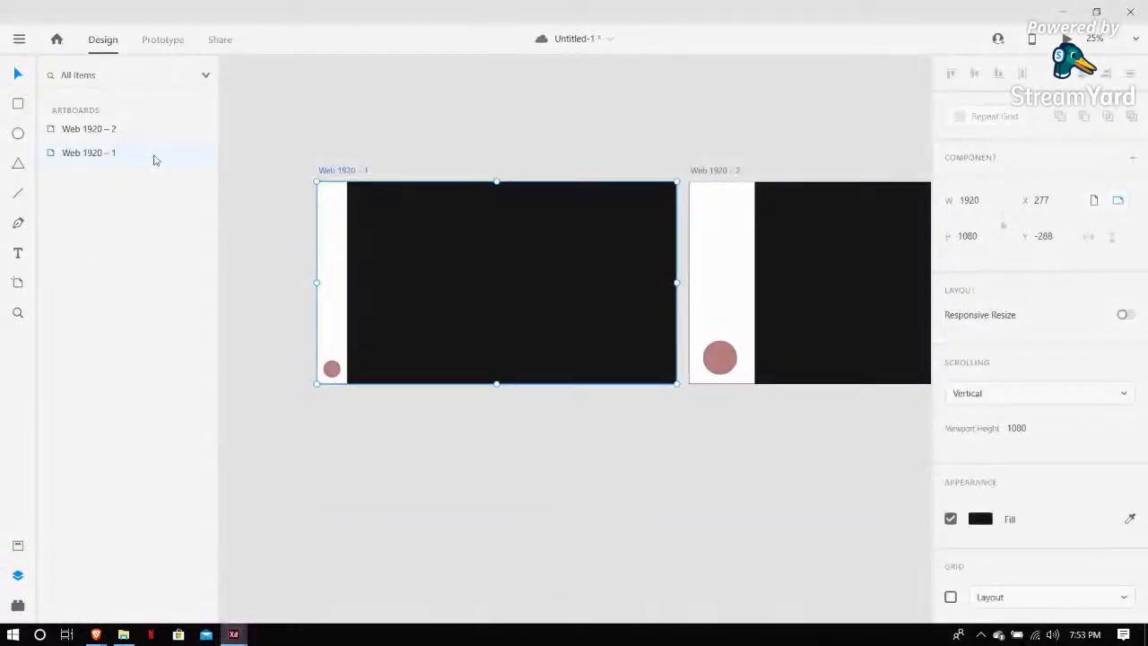
double_click(153, 159)
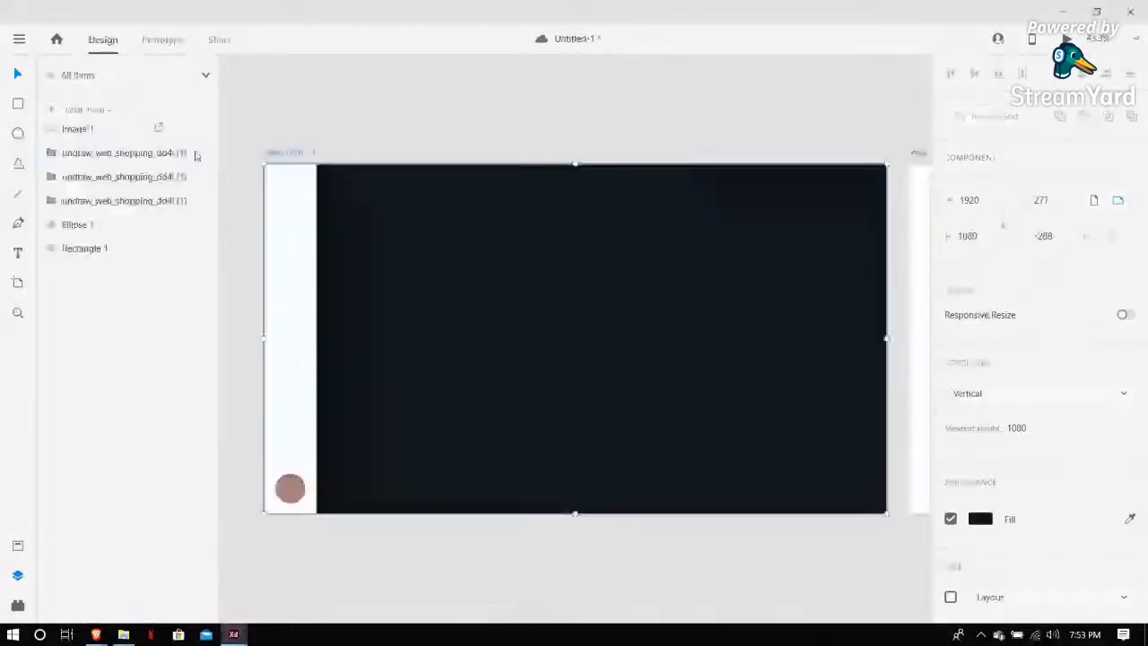
left_click(88, 132)
key("Delete")
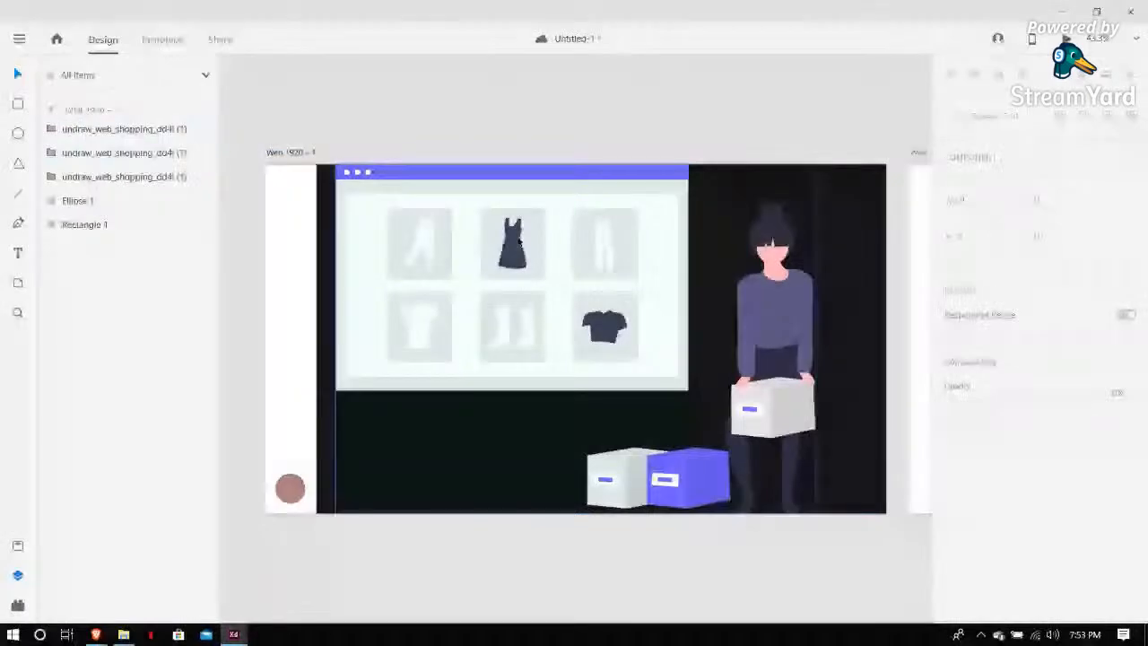
left_click(433, 271)
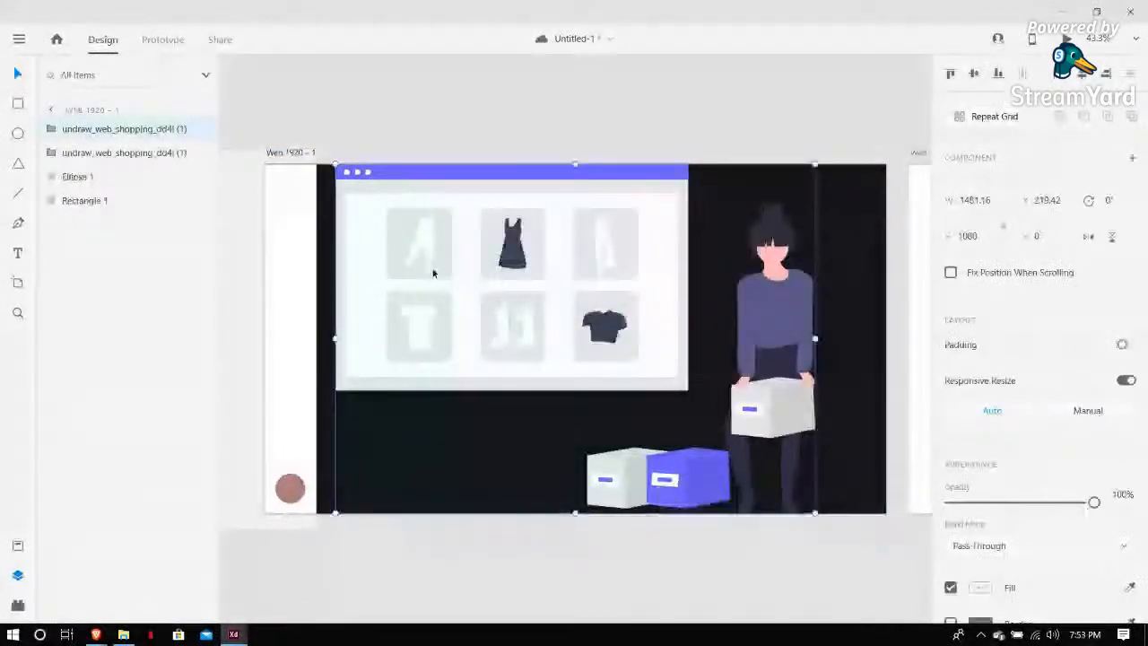
key("Delete")
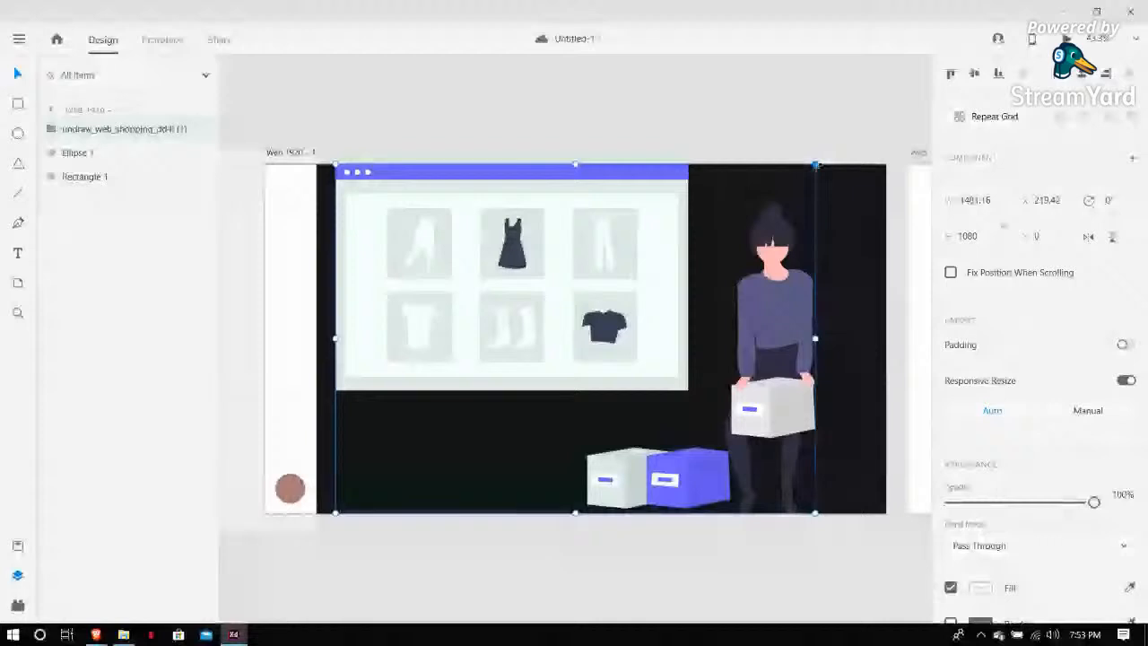
Scale the illustration down to about 828 × 604 and place it in the right half of the dark area
left_click_drag(816, 165, 628, 323)
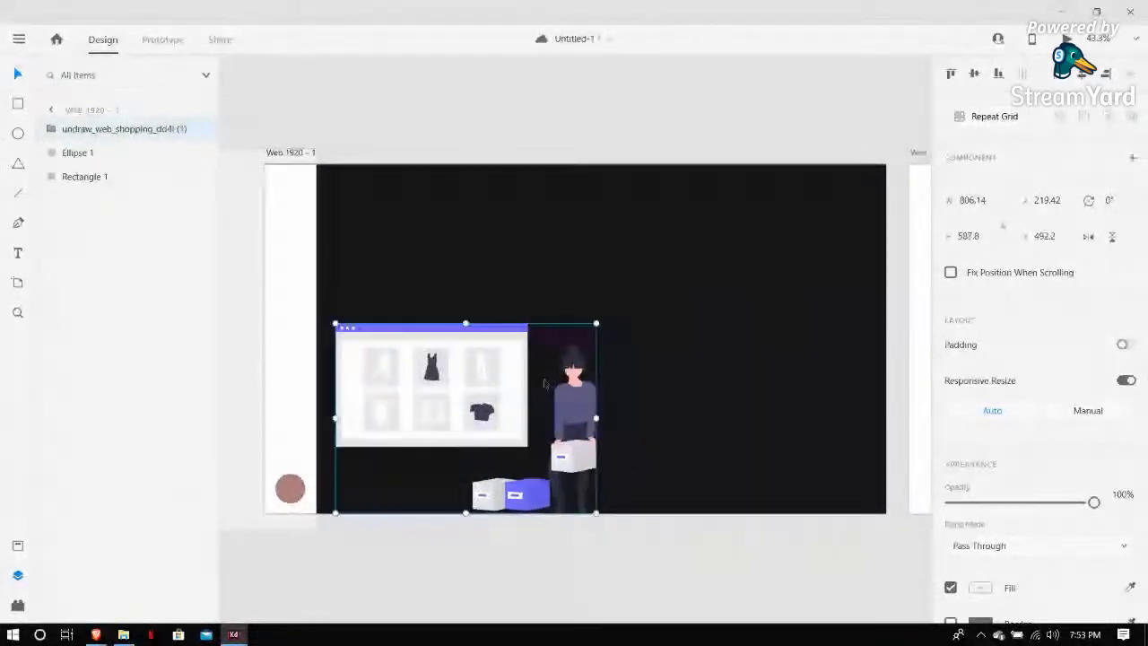
left_click_drag(544, 383, 788, 298)
left_click(741, 93)
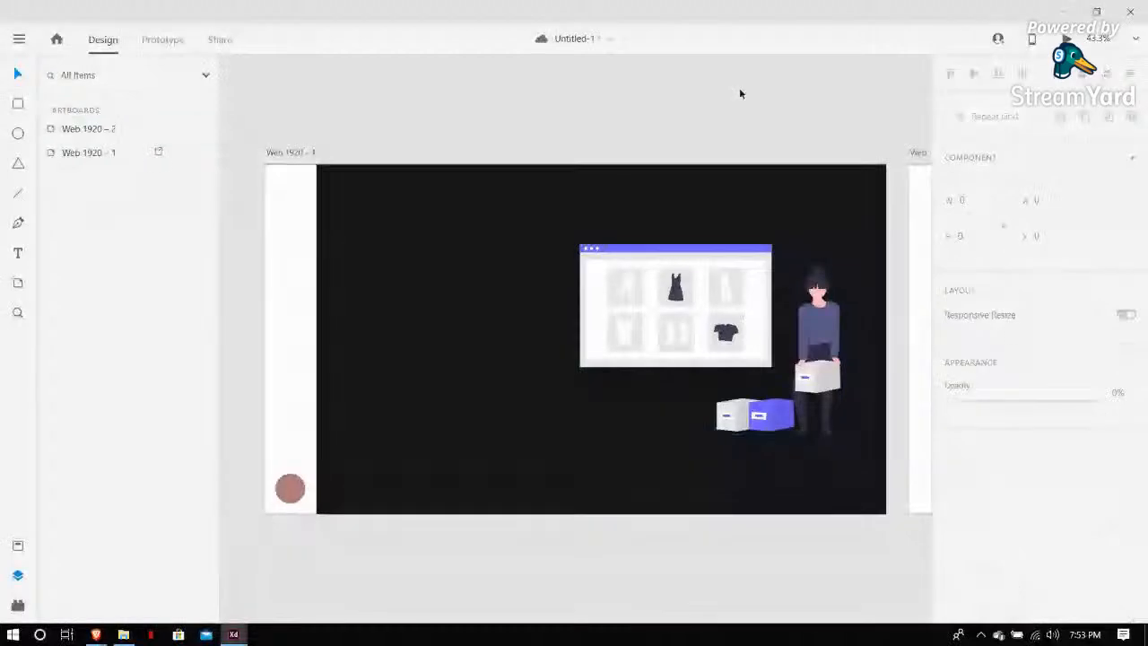
left_click(834, 245)
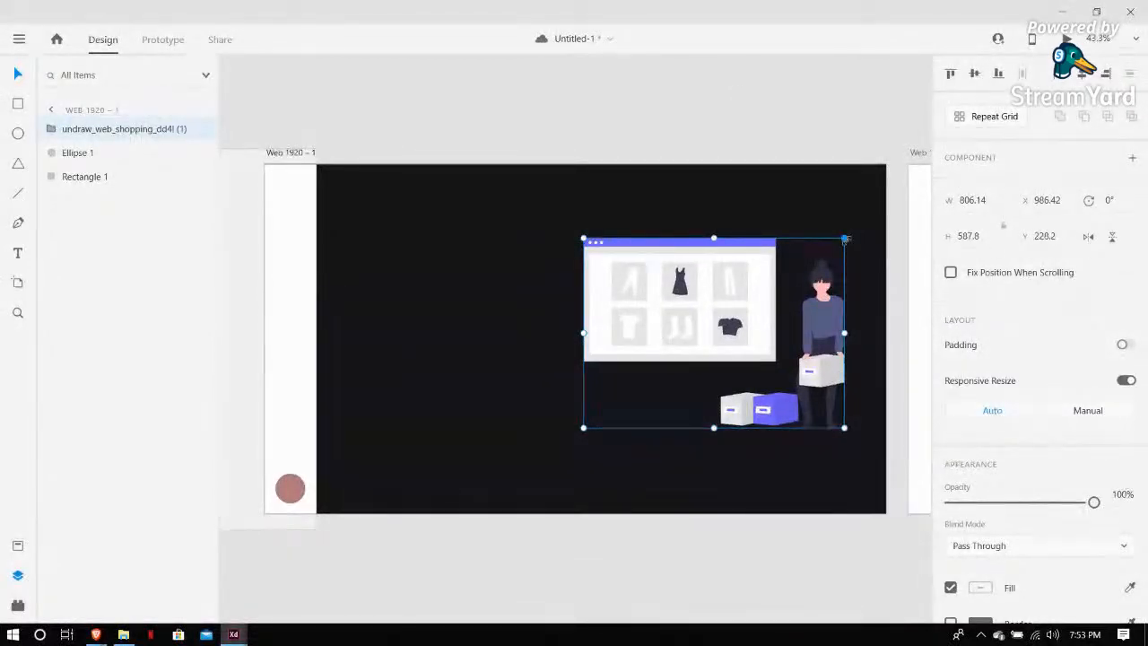
left_click_drag(845, 240, 854, 213)
left_click_drag(825, 308, 816, 309)
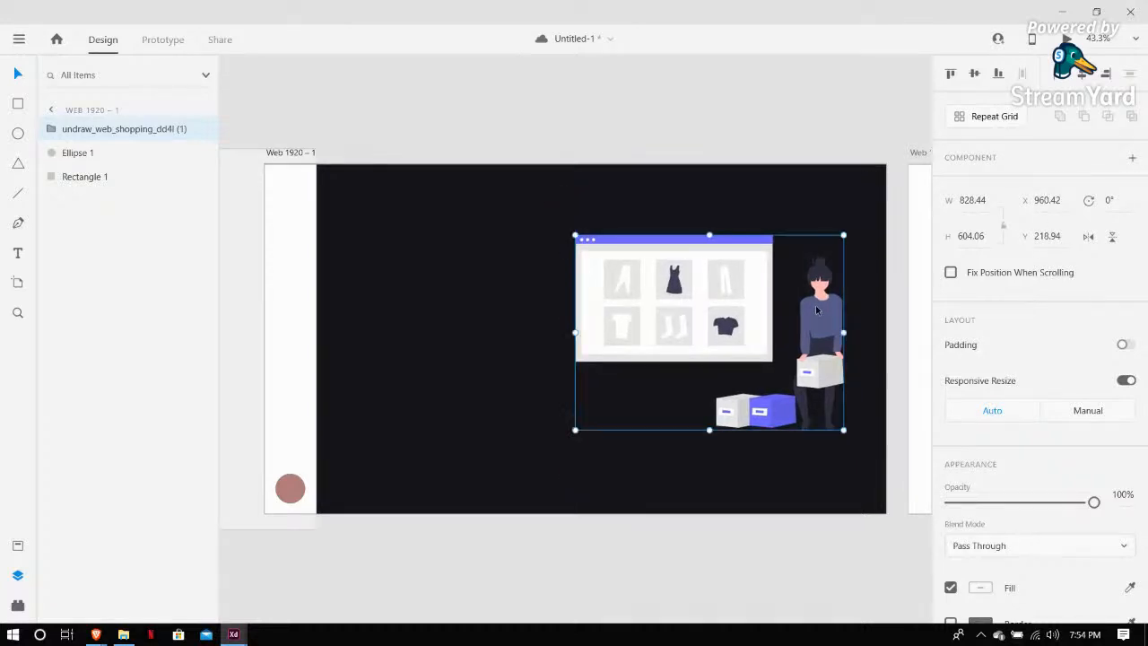
left_click(752, 138)
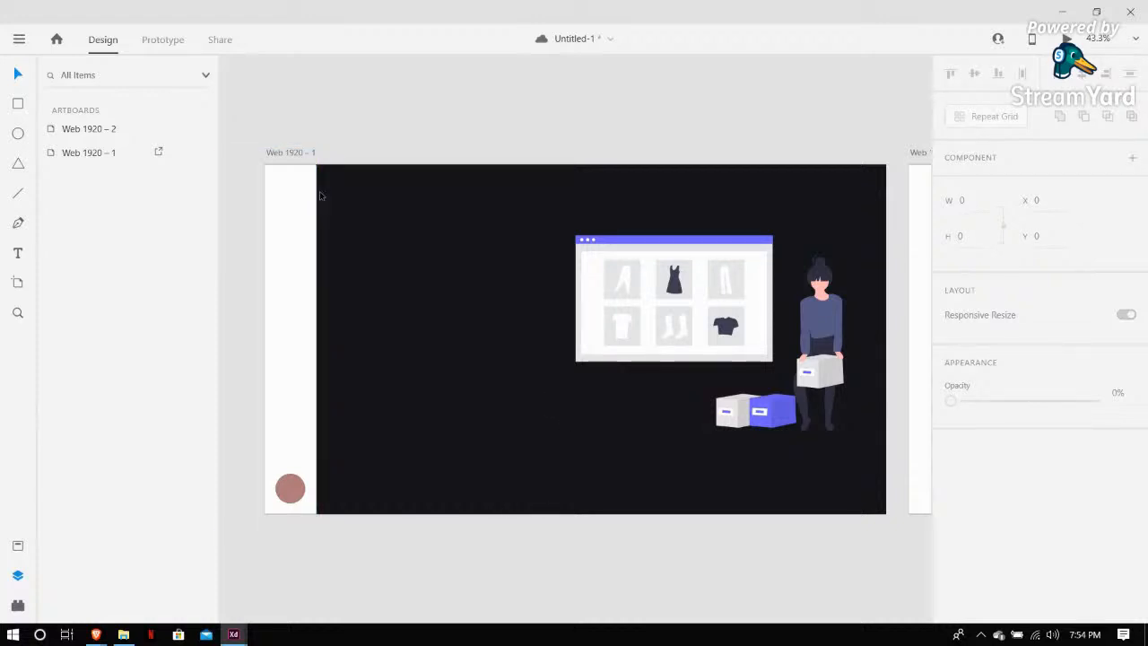
Switch to the Kart document window
mouse_move(233, 632)
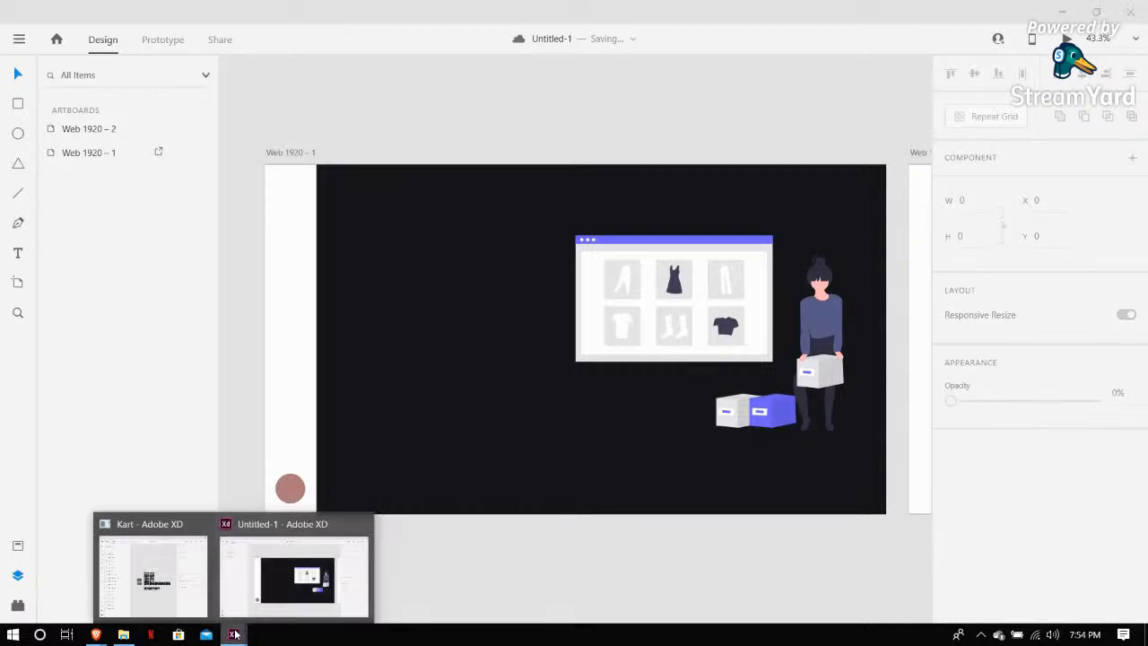
left_click(179, 577)
scroll(505, 257, "up", 3)
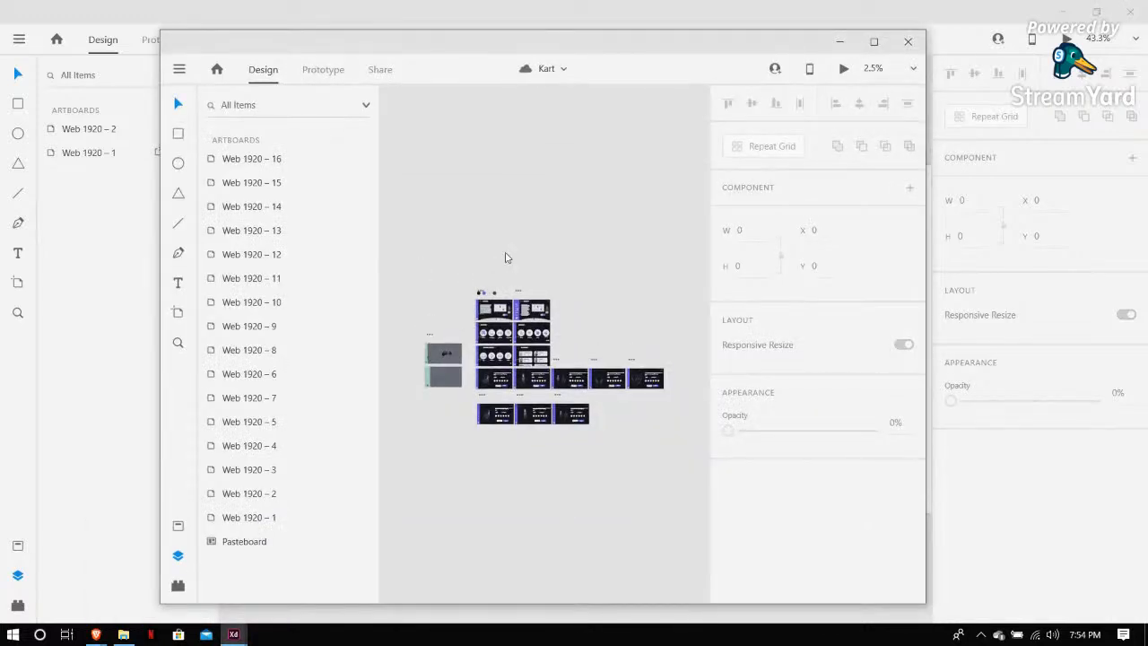
Maximize the Kart document window and zoom in to examine its artboards
scroll(505, 258, "up", 4)
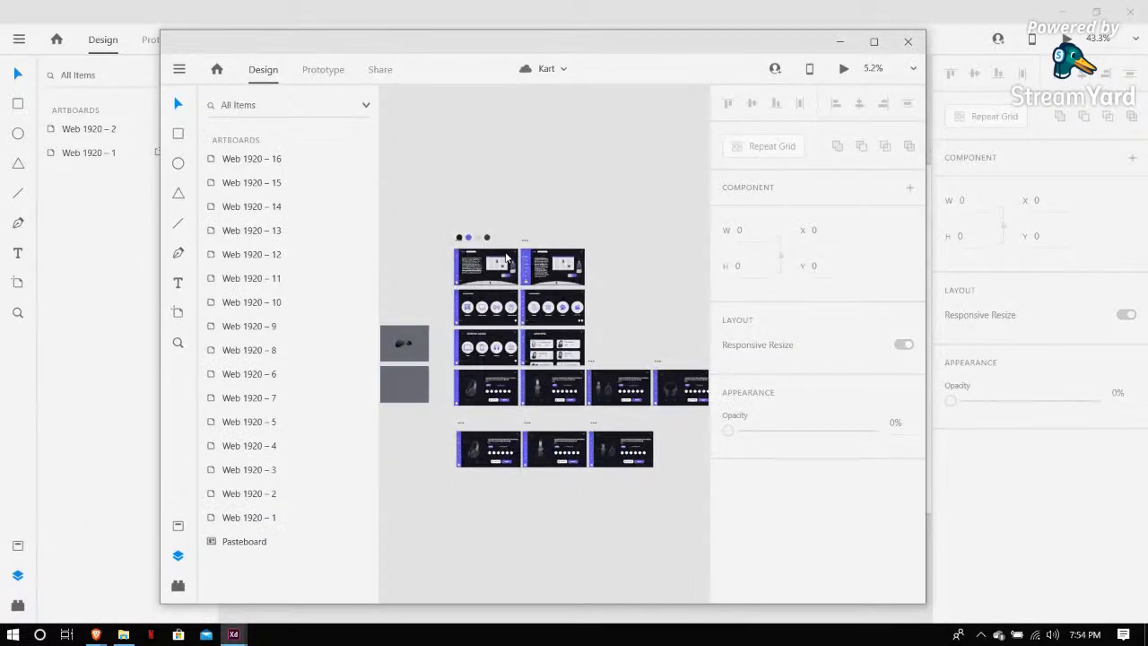
scroll(506, 258, "down", 3)
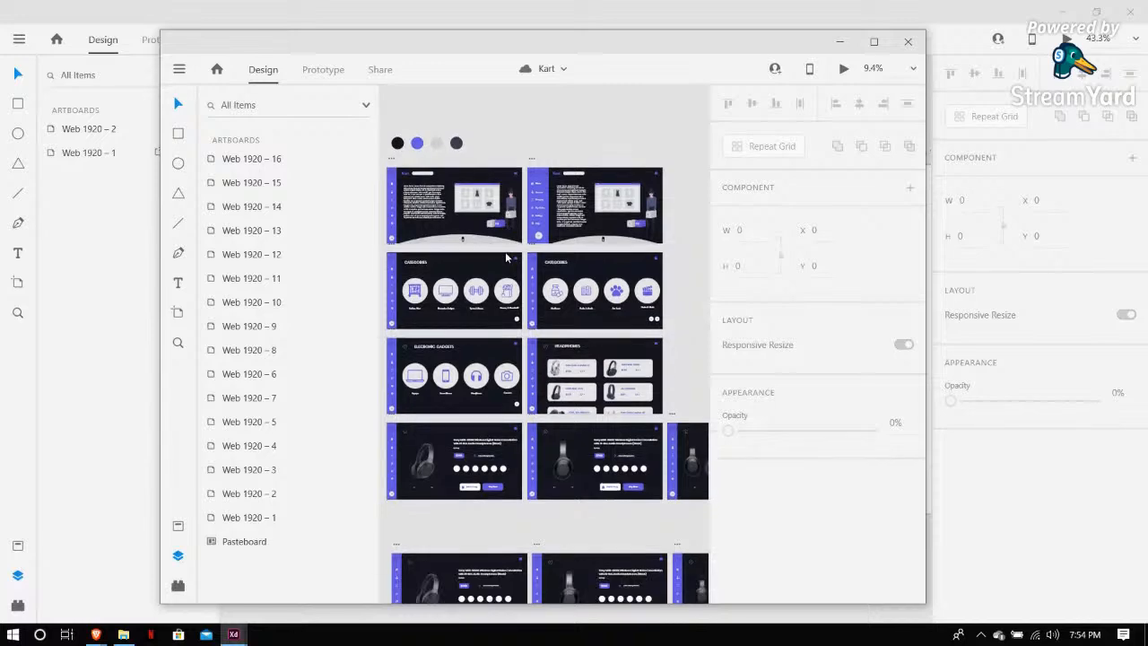
scroll(505, 252, "up", 2)
double_click(603, 44)
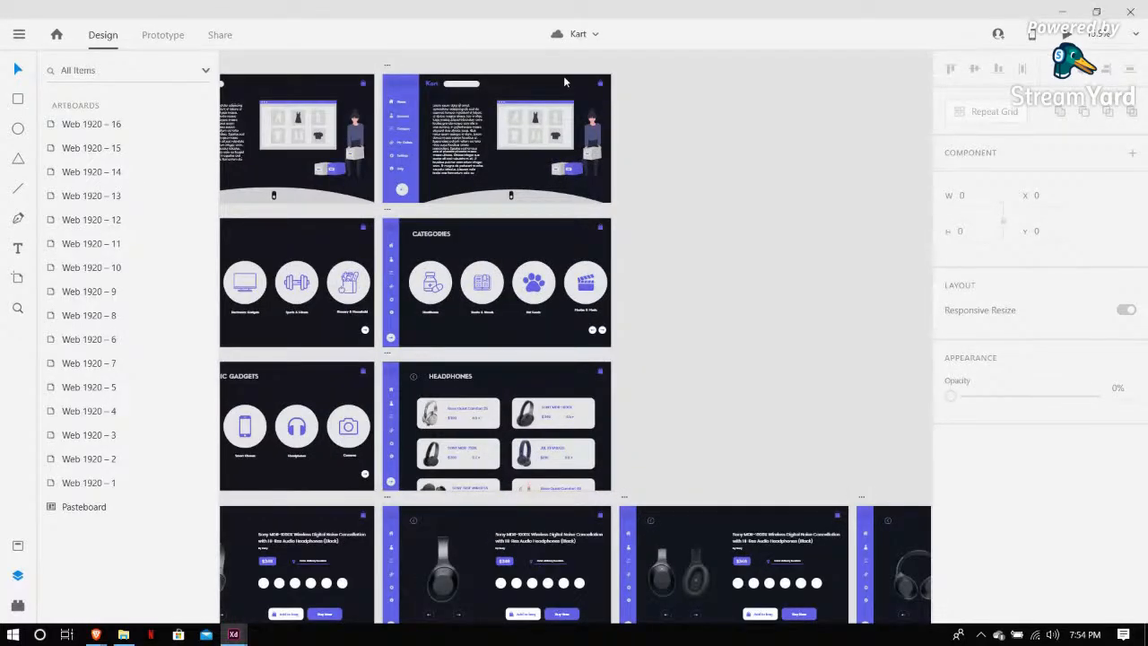
scroll(563, 76, "left", 3)
scroll(556, 205, "up", 2)
scroll(448, 179, "right", 2)
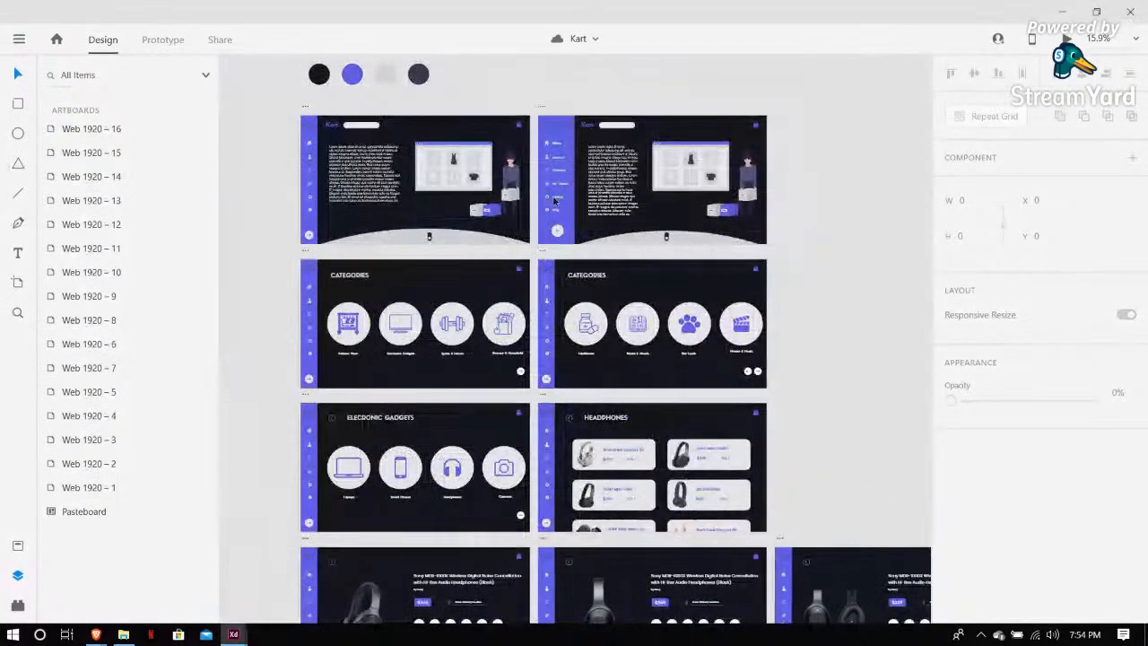
scroll(347, 154, "up", 2)
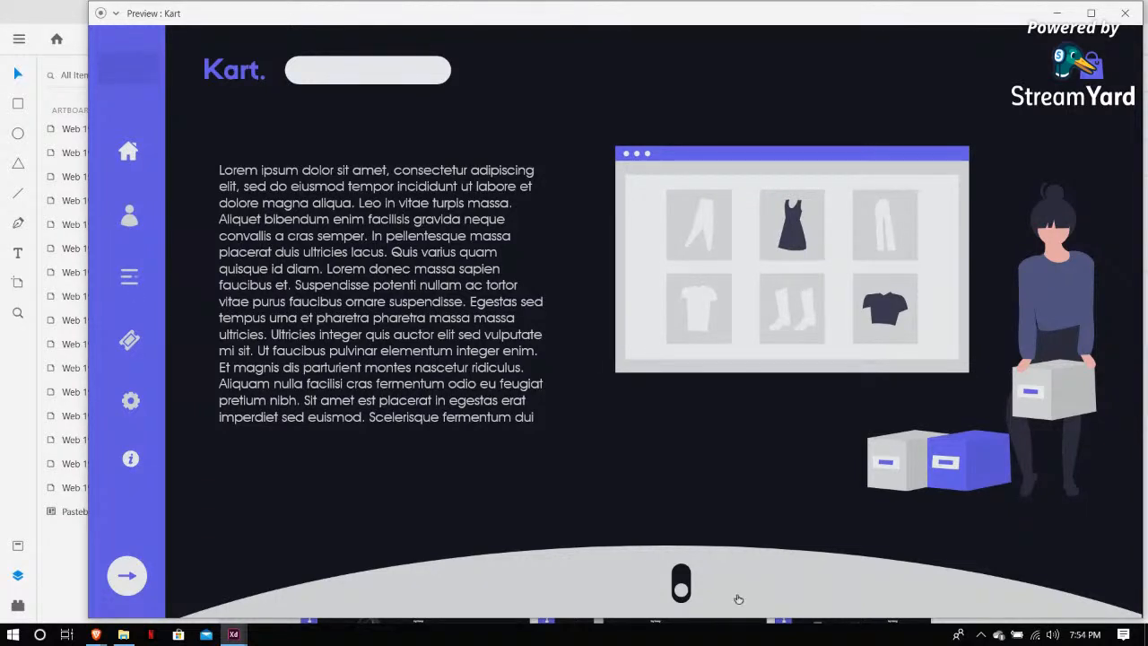
Preview the Kart prototype, toggling the sidebar menu and navigating to Categories and Electronic Gadgets, then close the preview
left_click(126, 577)
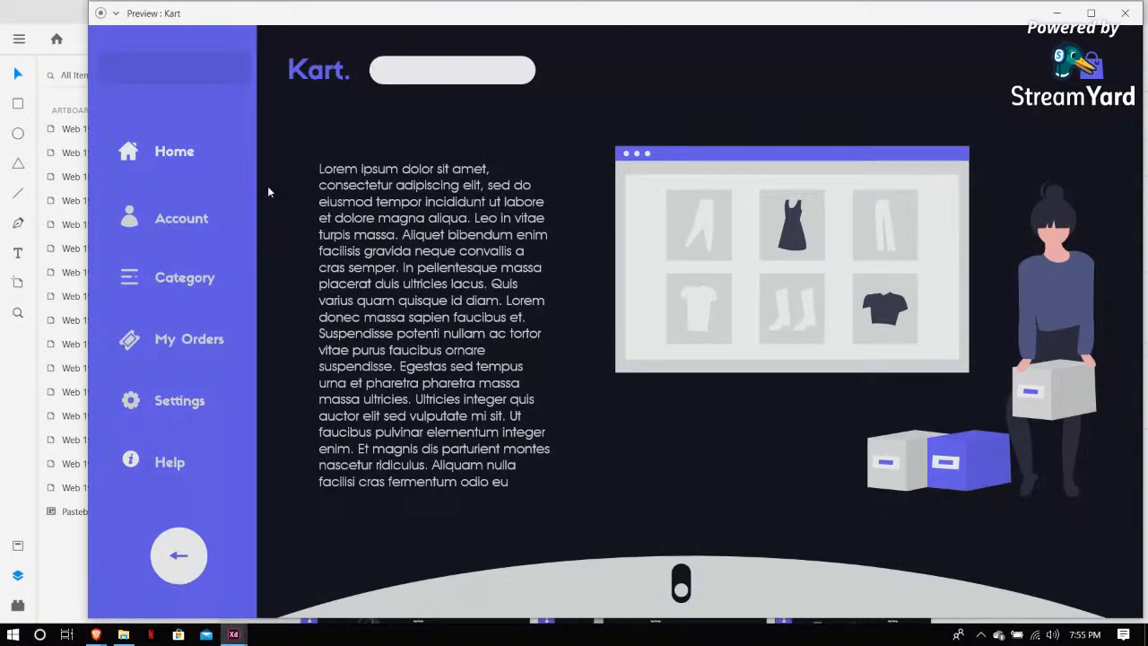
left_click(180, 581)
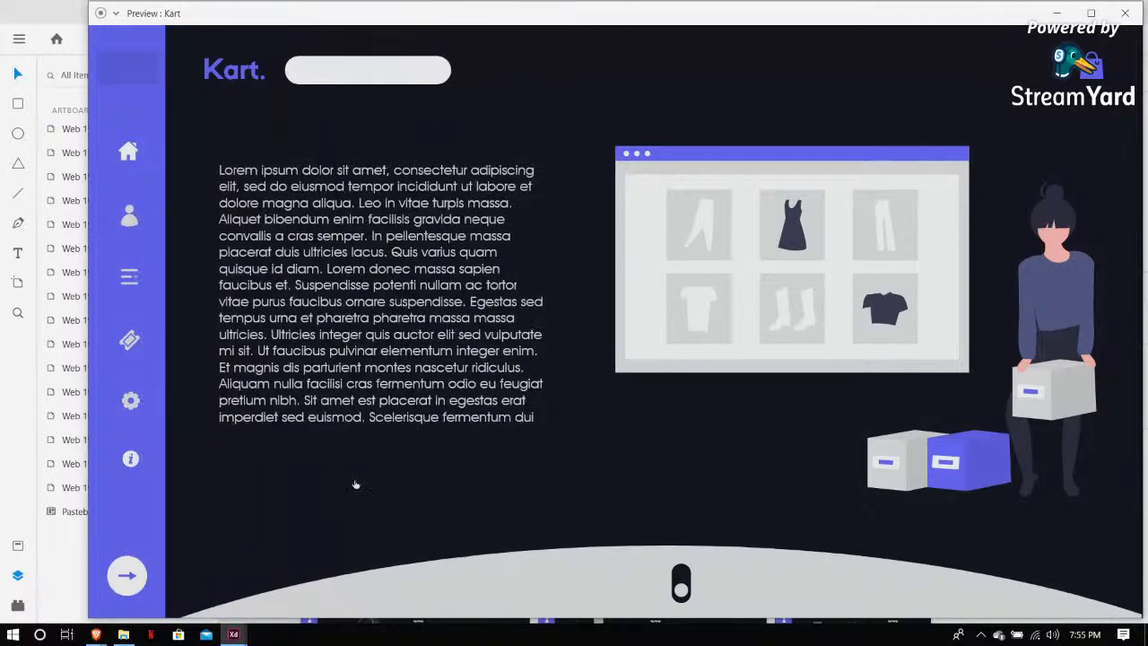
left_click(124, 587)
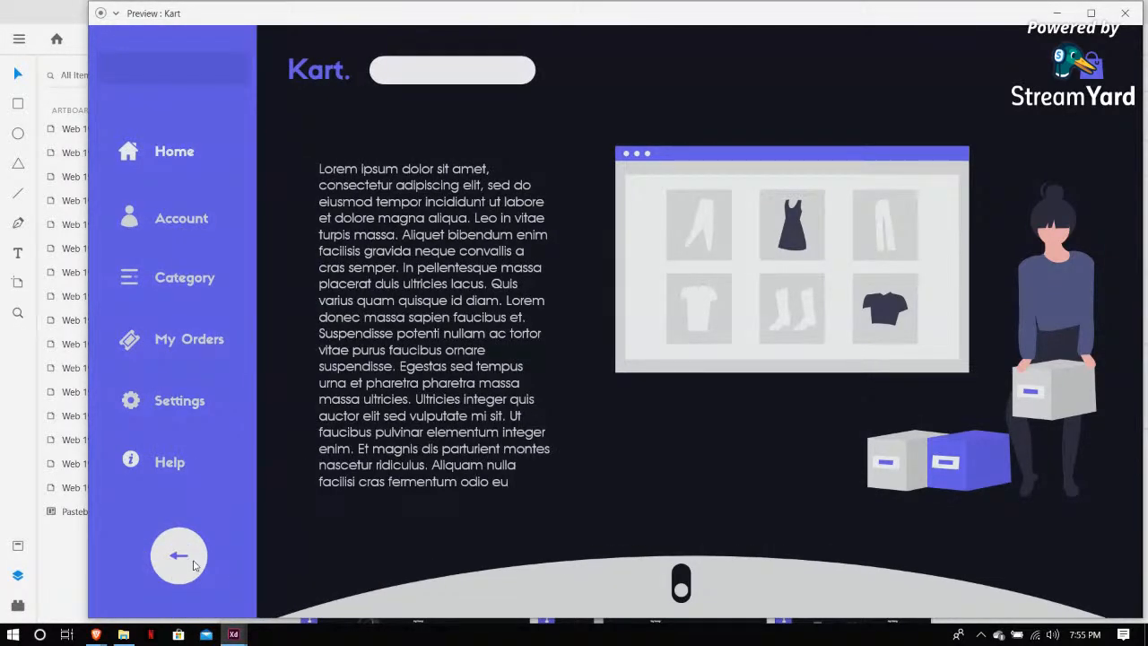
left_click(194, 565)
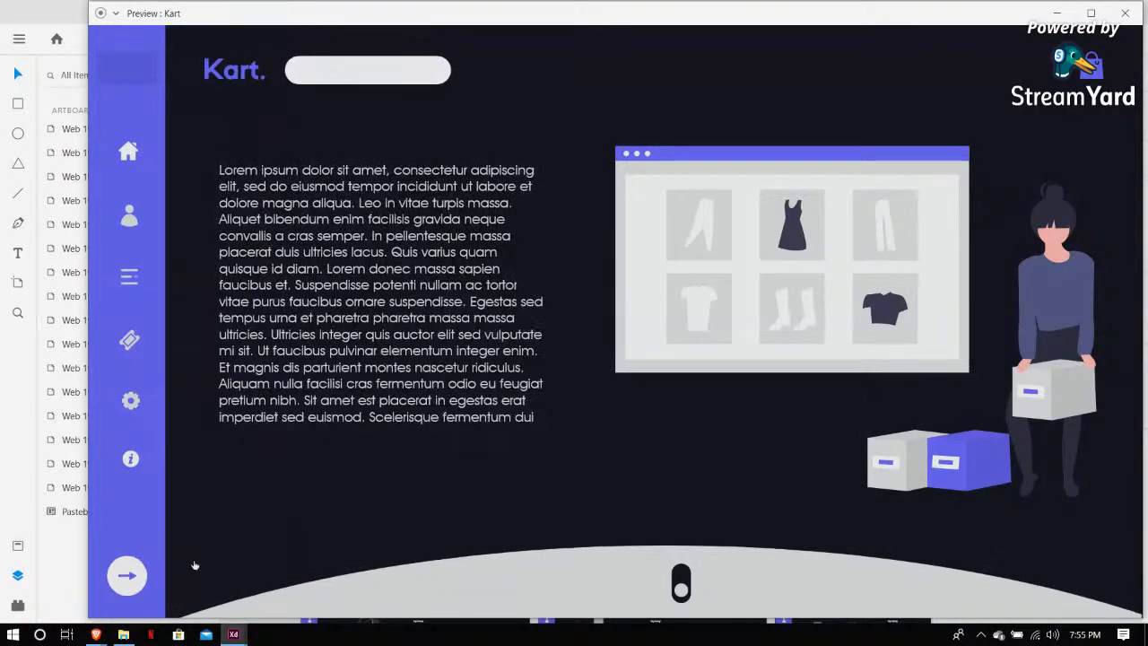
left_click(682, 587)
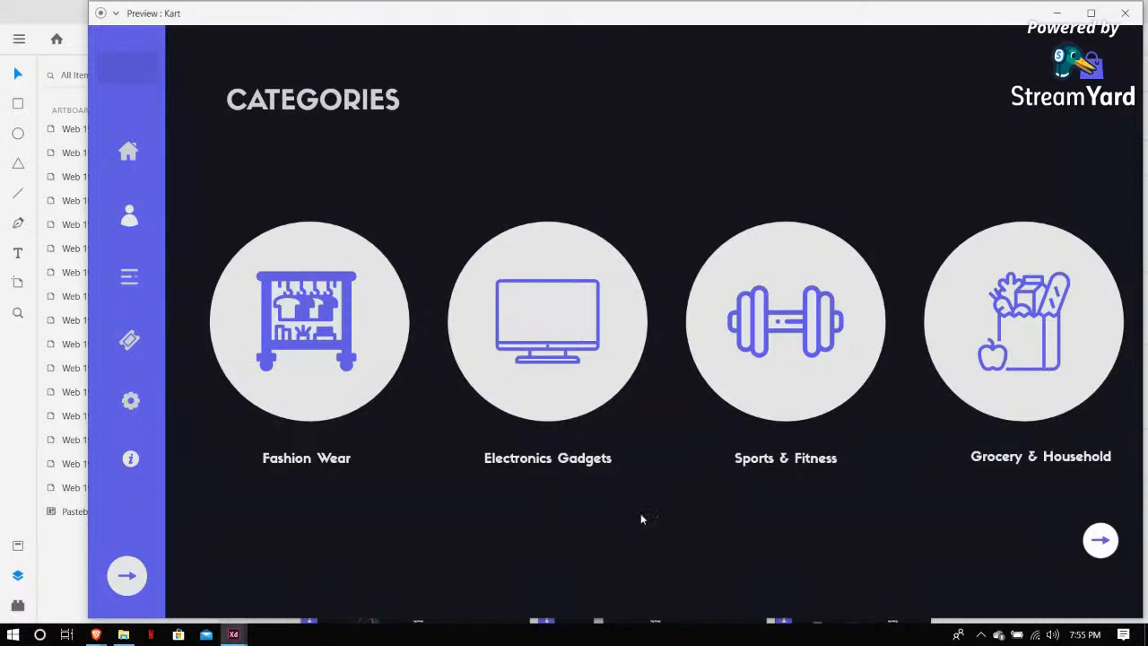
left_click(581, 379)
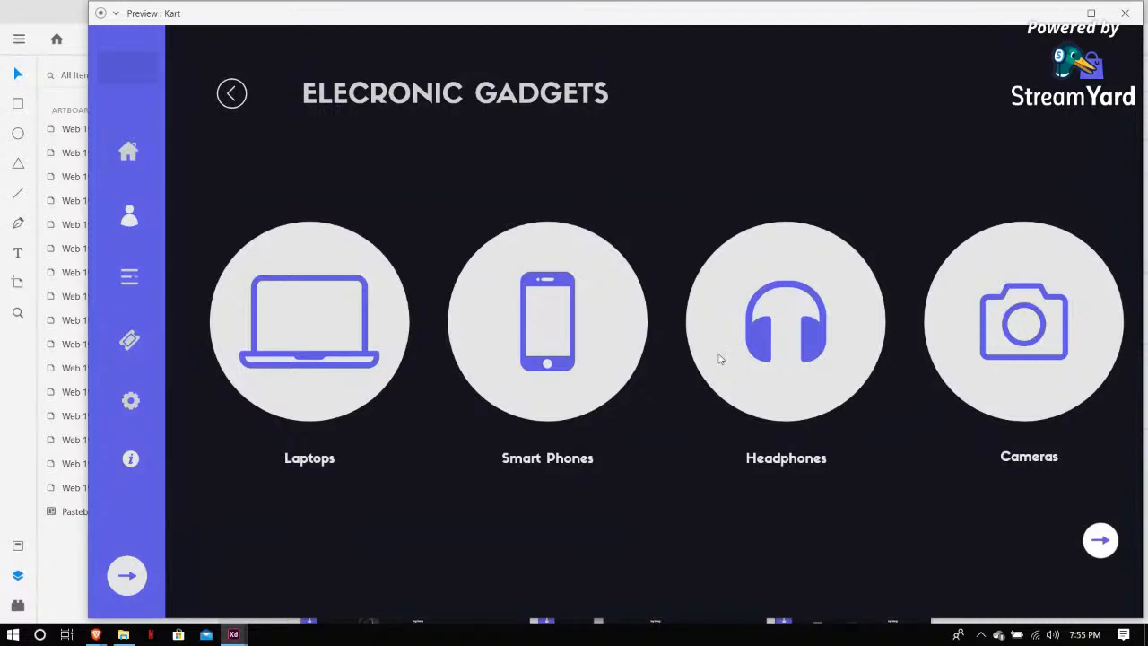
left_click(1127, 13)
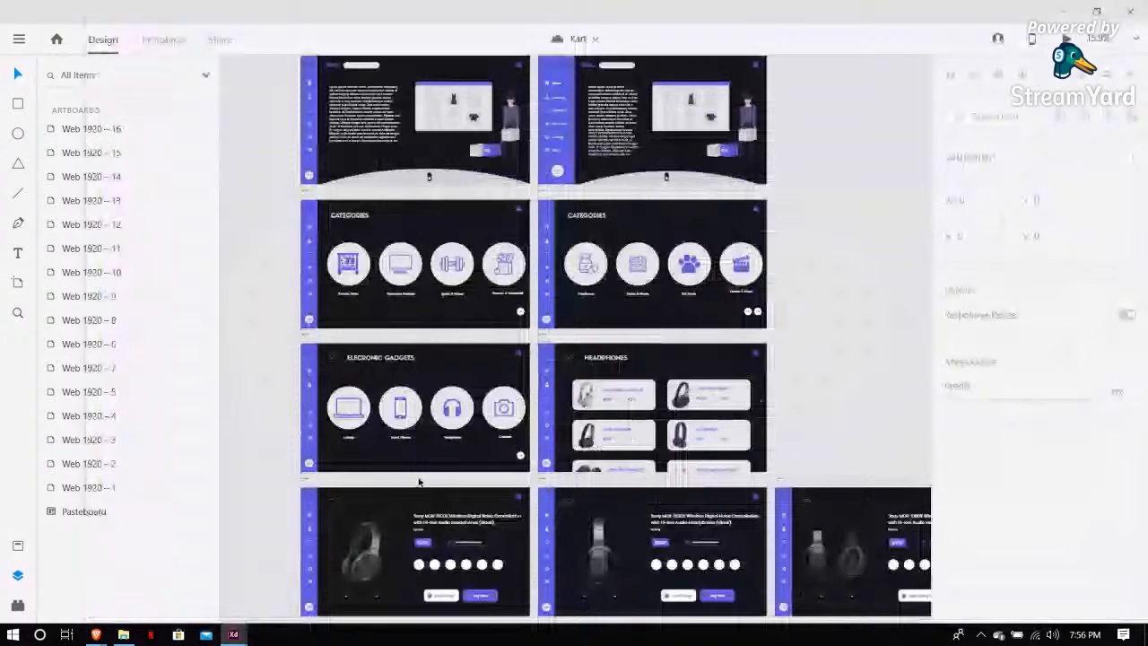
In Prototype mode, link the Headphones circle on the Electronic Gadgets artboard to the Web 1920 – 8 headphones artboard
left_click(452, 408)
left_click(164, 39)
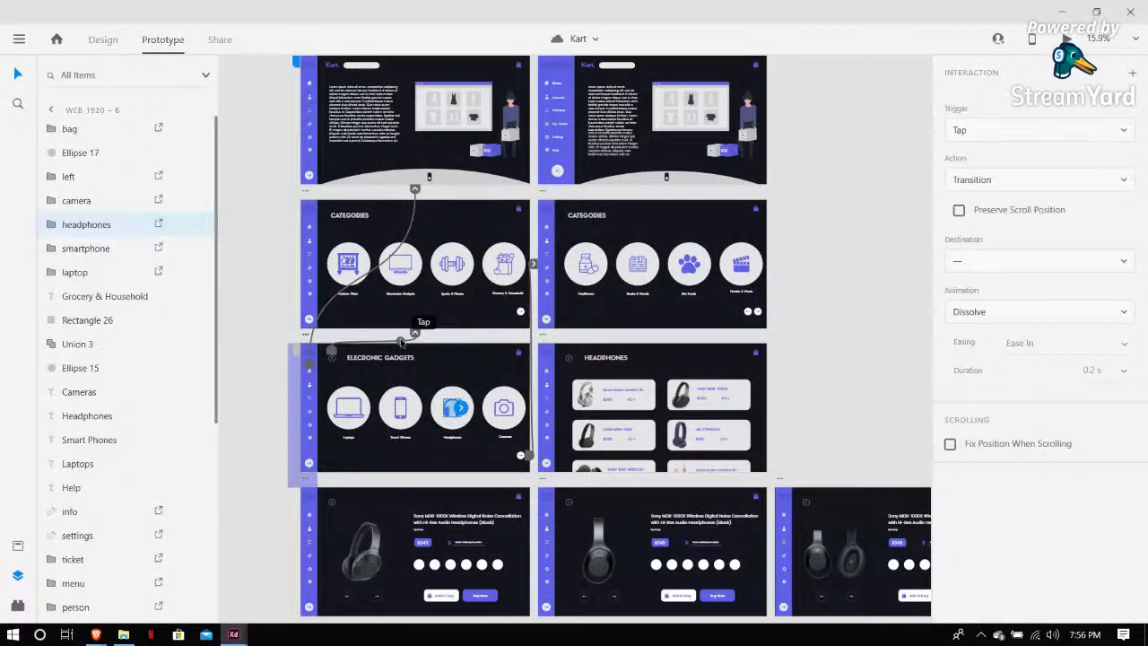
left_click(452, 409)
left_click_drag(474, 408, 558, 406)
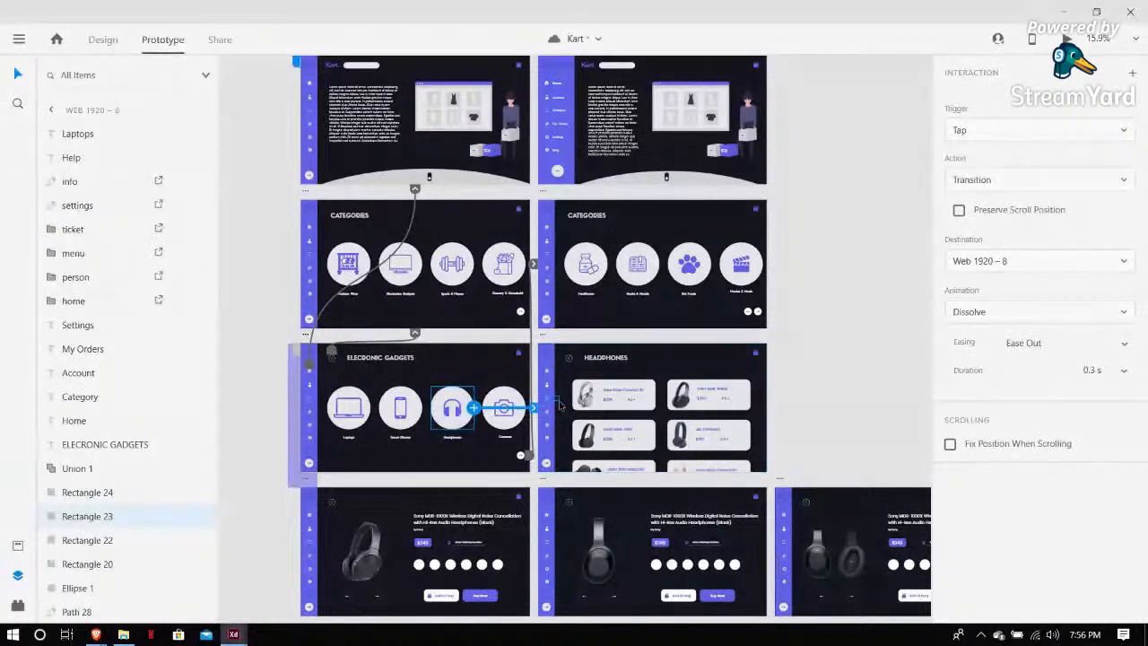
left_click(830, 181)
double_click(492, 359)
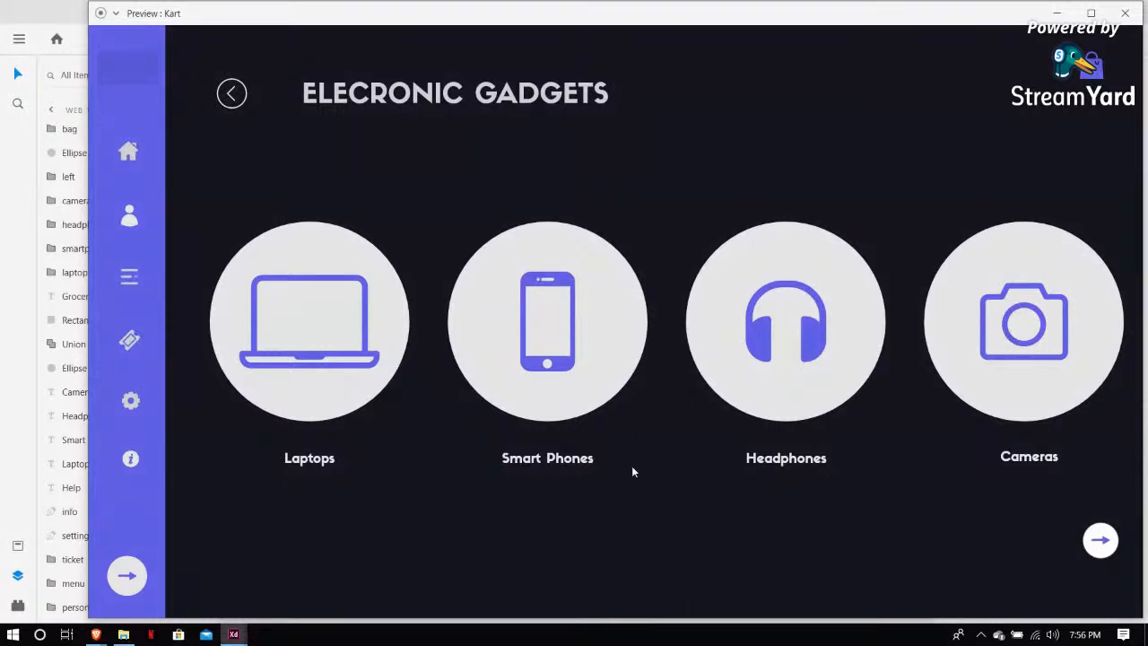
Test the new link in the preview by opening Headphones and then the SONY MDR-1000X product page
left_click(791, 395)
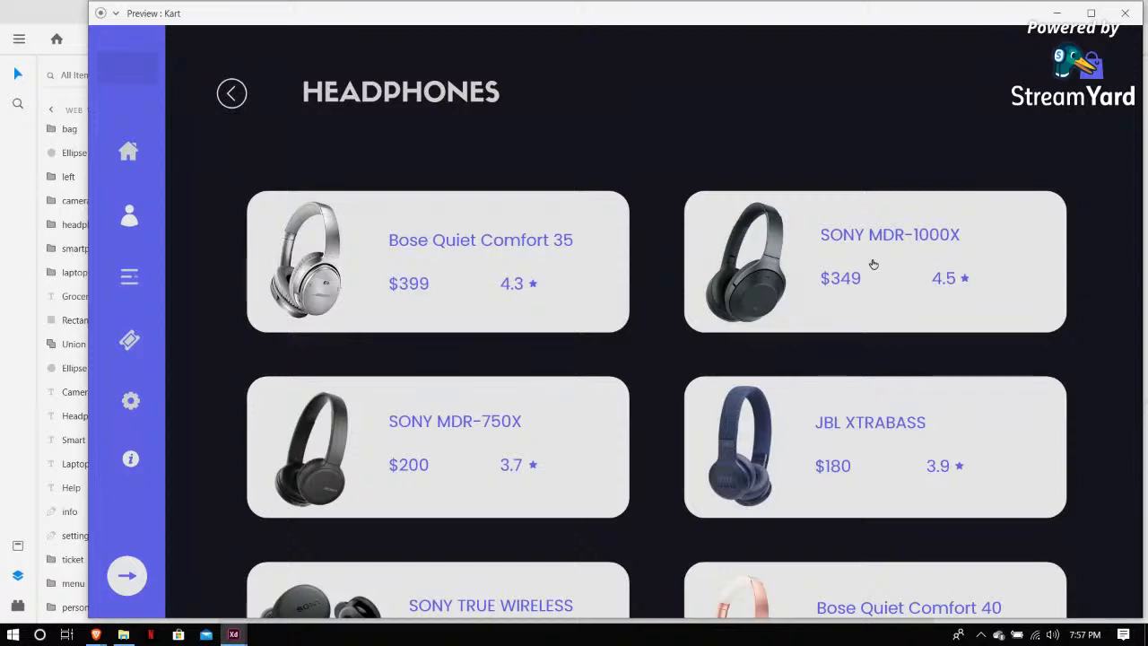
left_click(1014, 229)
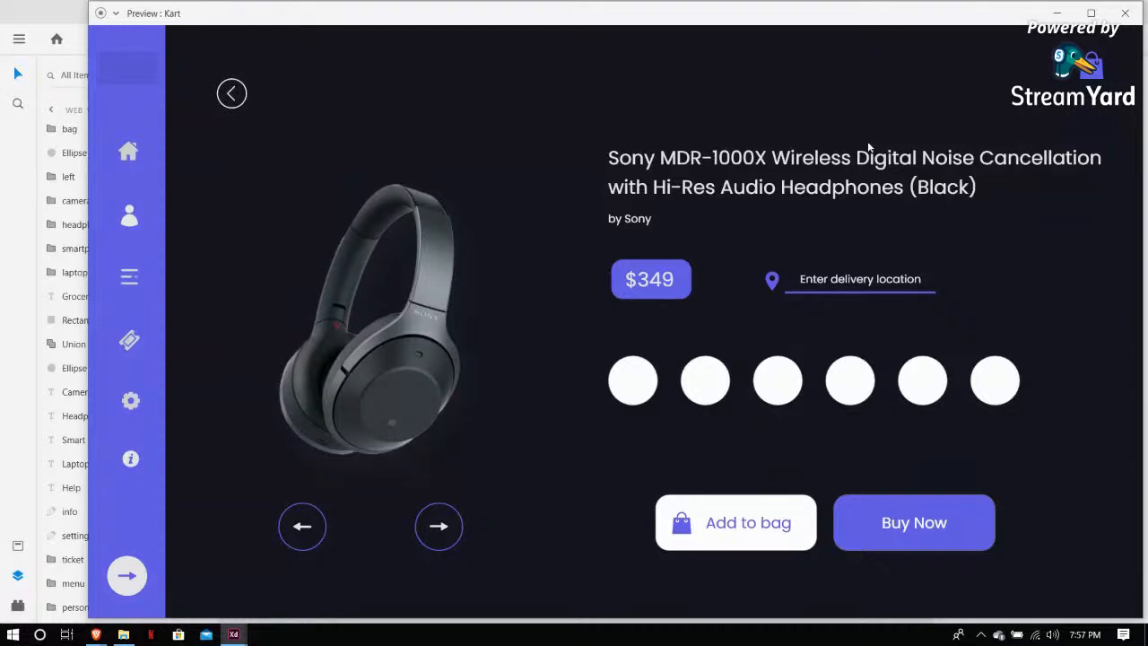
Cycle through the Sony MDR-1000X product images with the previous and next arrows in the preview
left_click(444, 531)
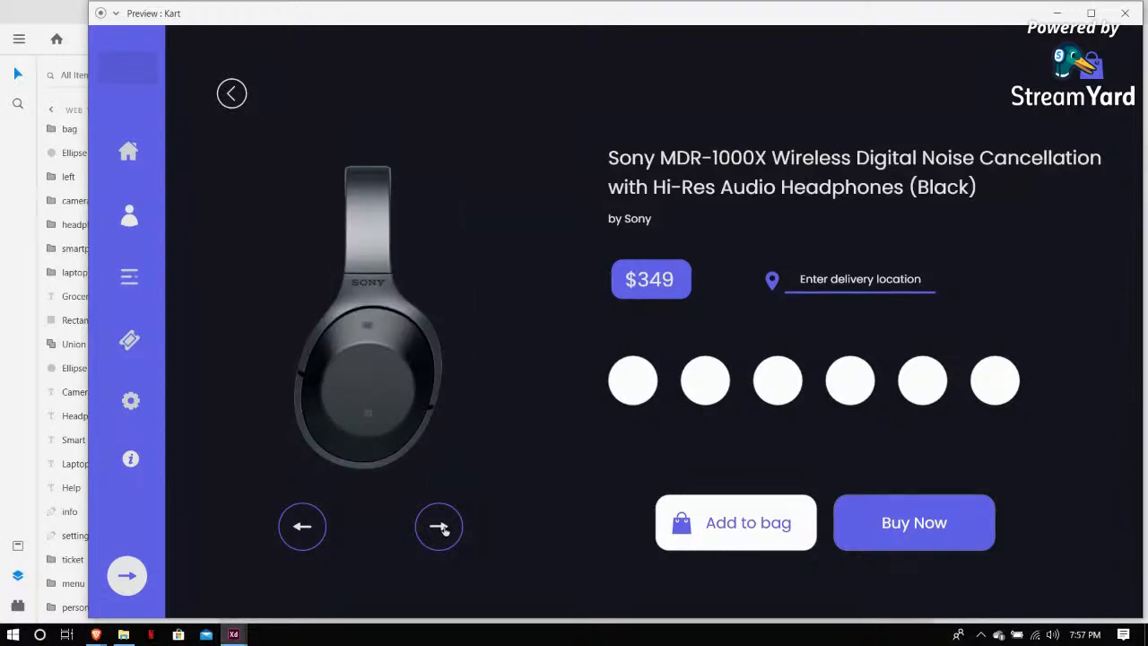
left_click(444, 531)
left_click(306, 526)
left_click(438, 533)
left_click(440, 533)
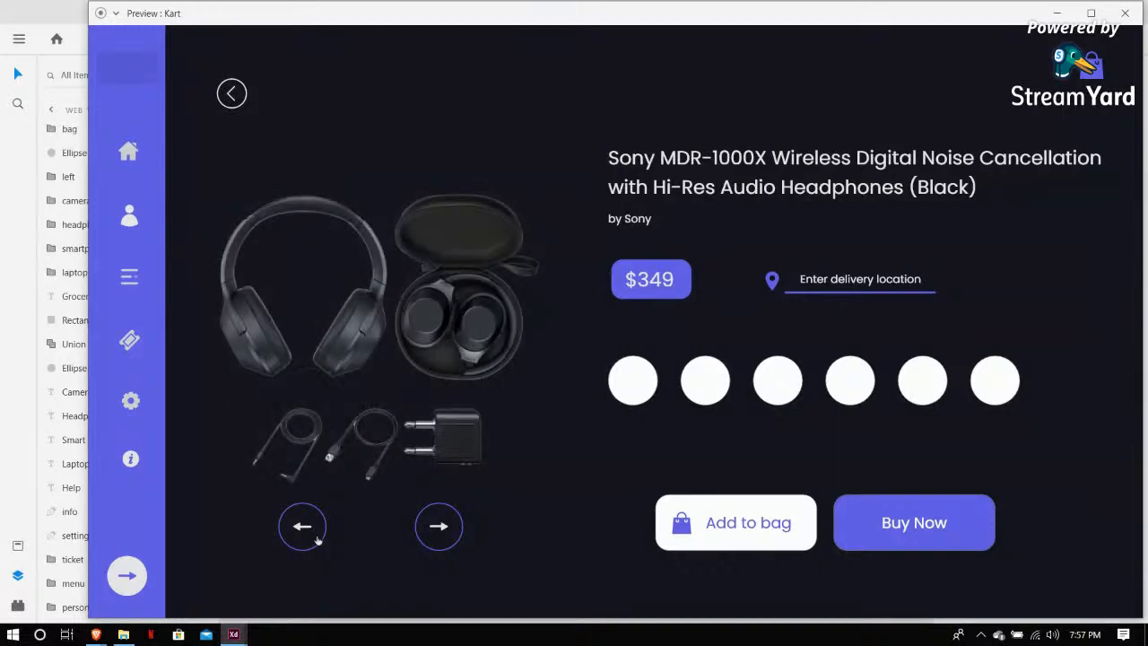
left_click(442, 530)
left_click(305, 528)
left_click(429, 528)
left_click(432, 528)
left_click(303, 530)
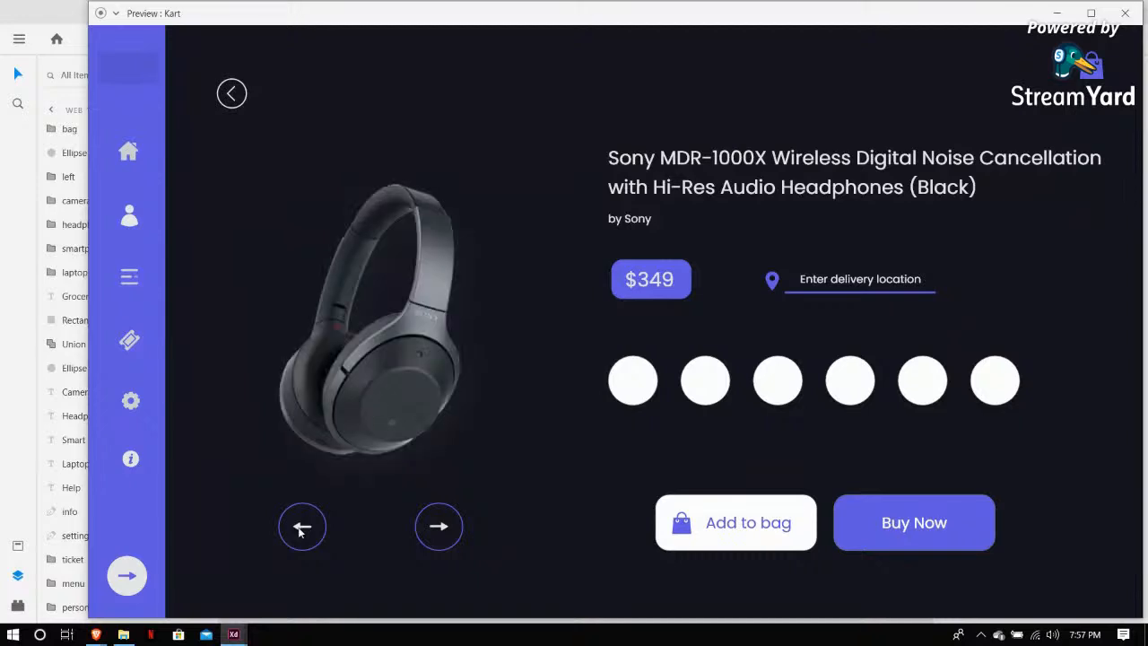
left_click(439, 525)
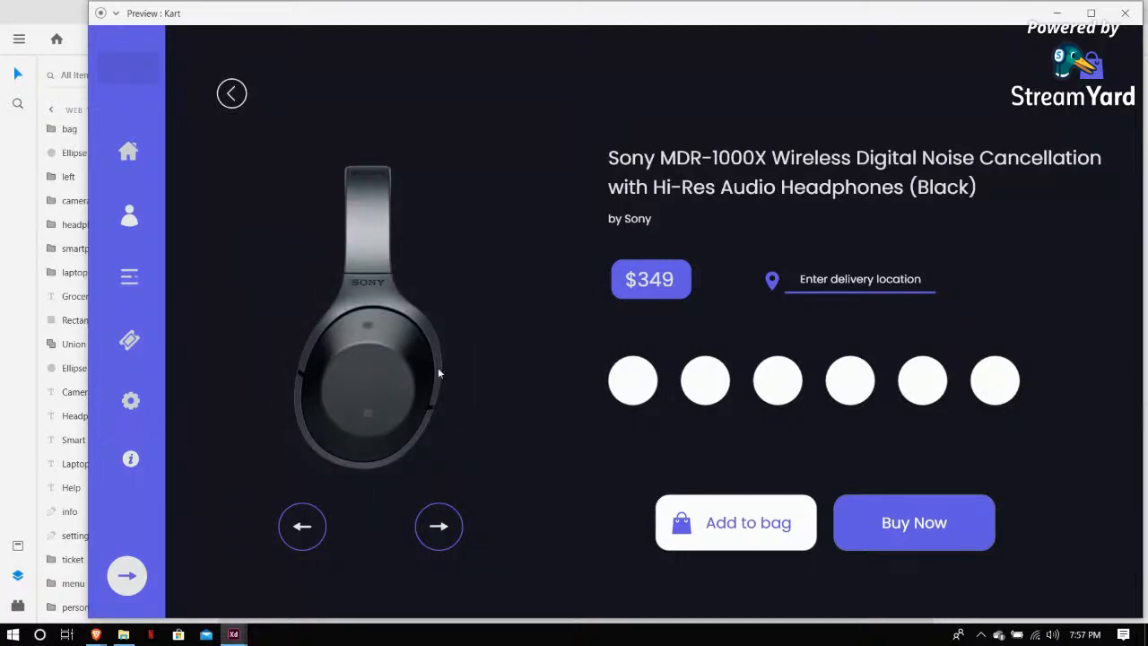
left_click(446, 524)
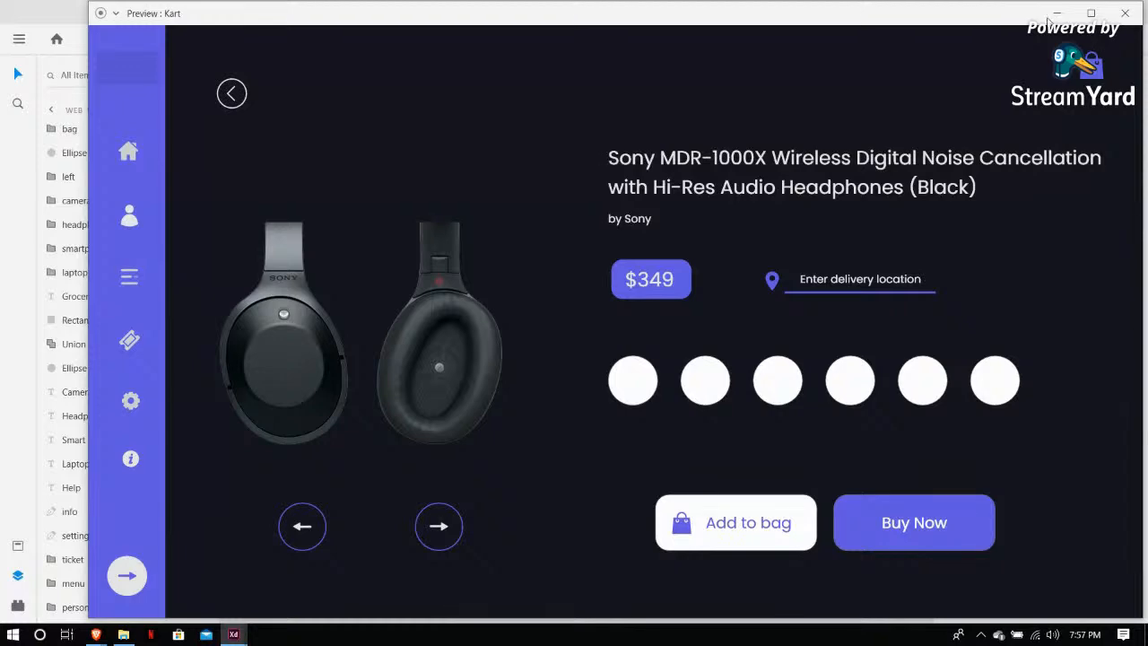
Switch to the Brave browser, open a new tab and search Google for bose headphones
left_click(124, 635)
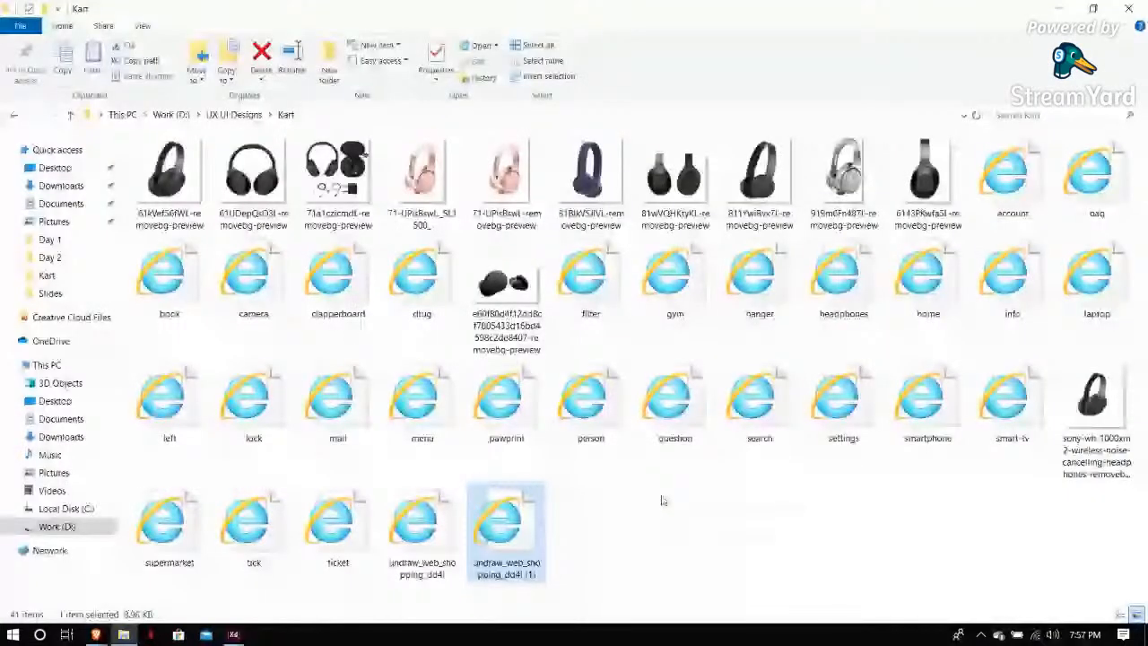
mouse_move(96, 635)
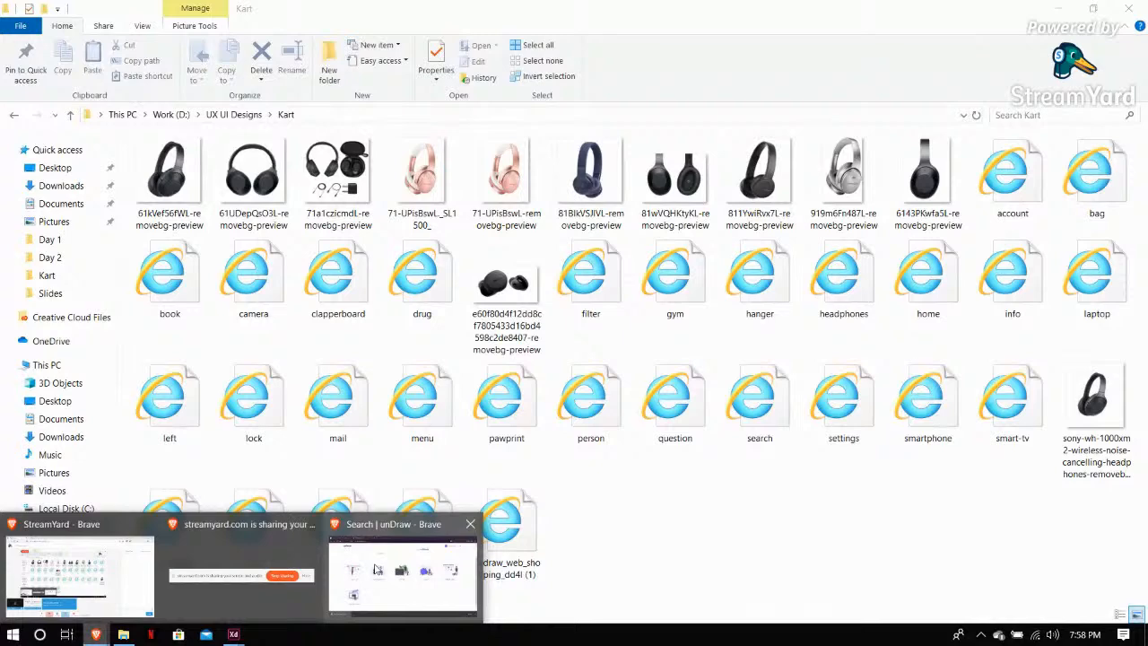
left_click(377, 570)
left_click(375, 12)
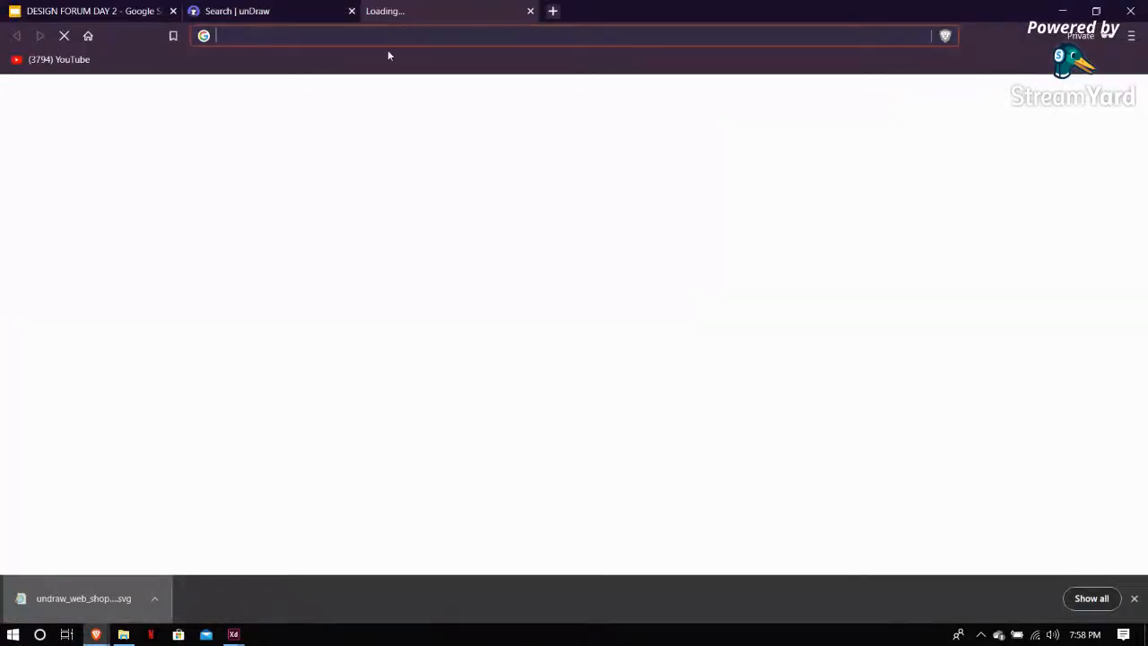
type("bose")
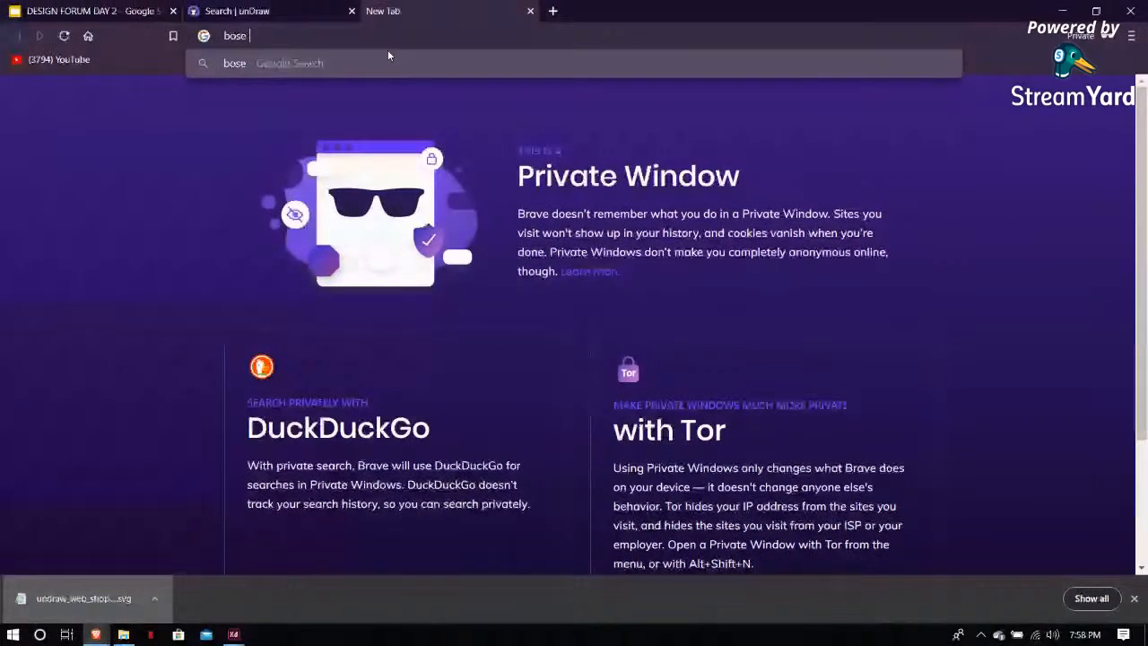
type("h")
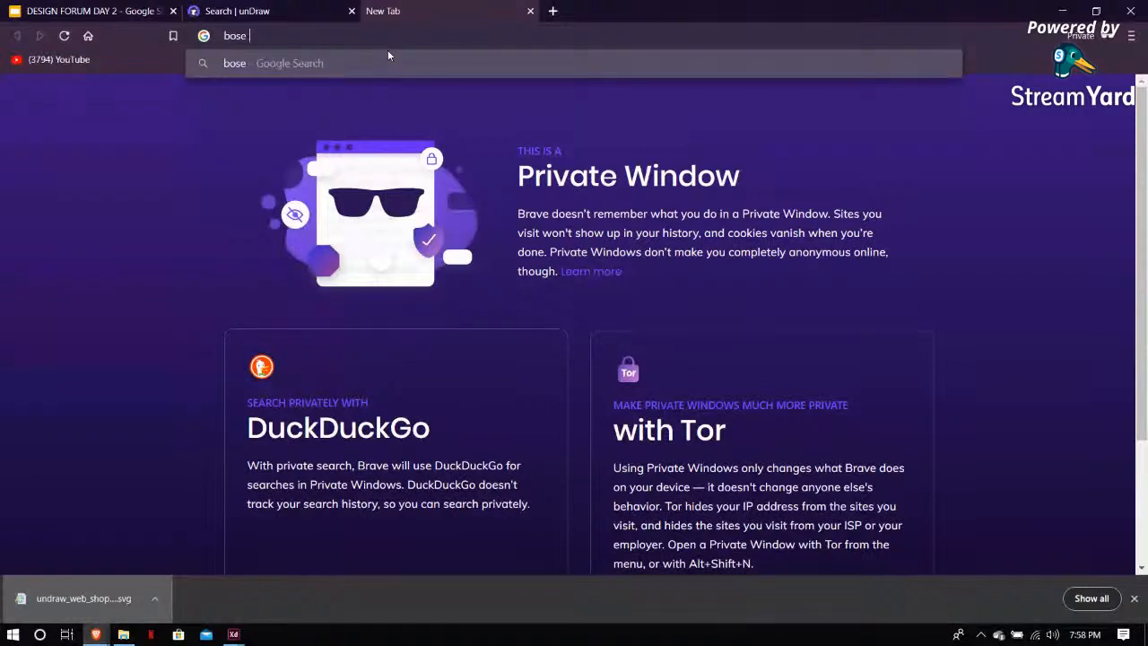
type("eadp")
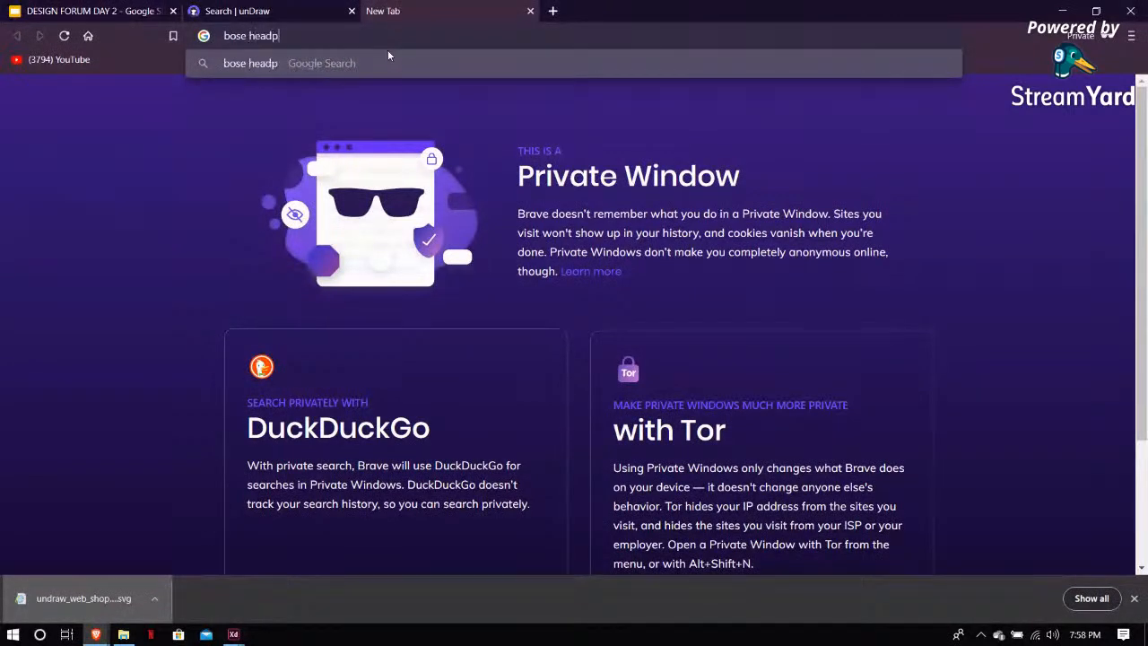
type("hon")
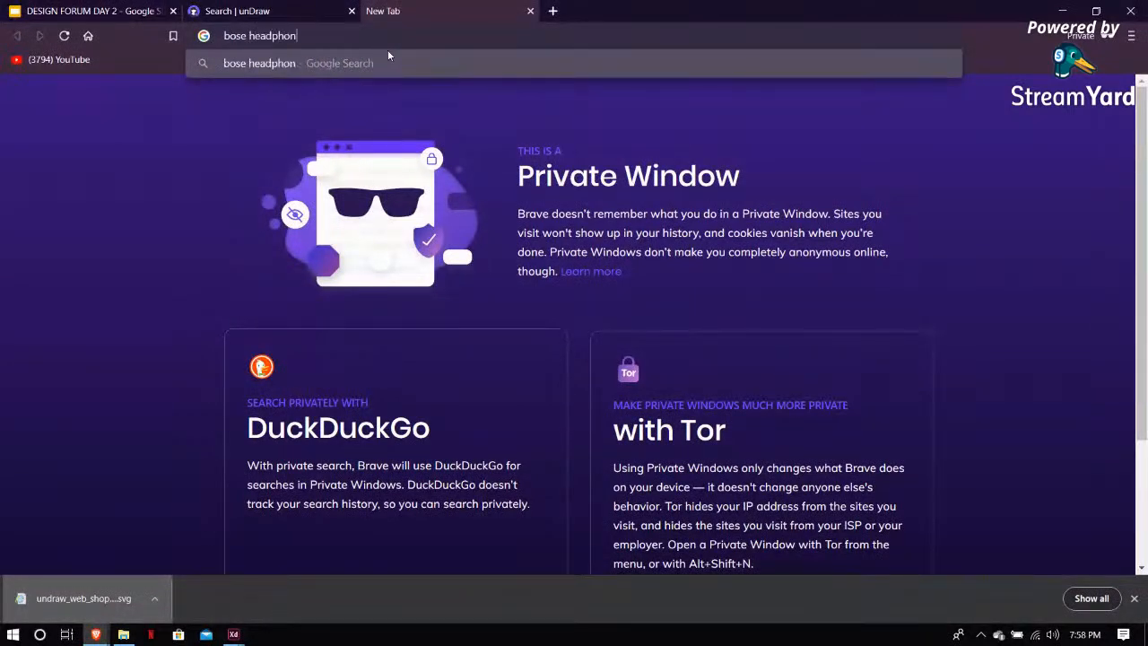
type("es")
key("Return")
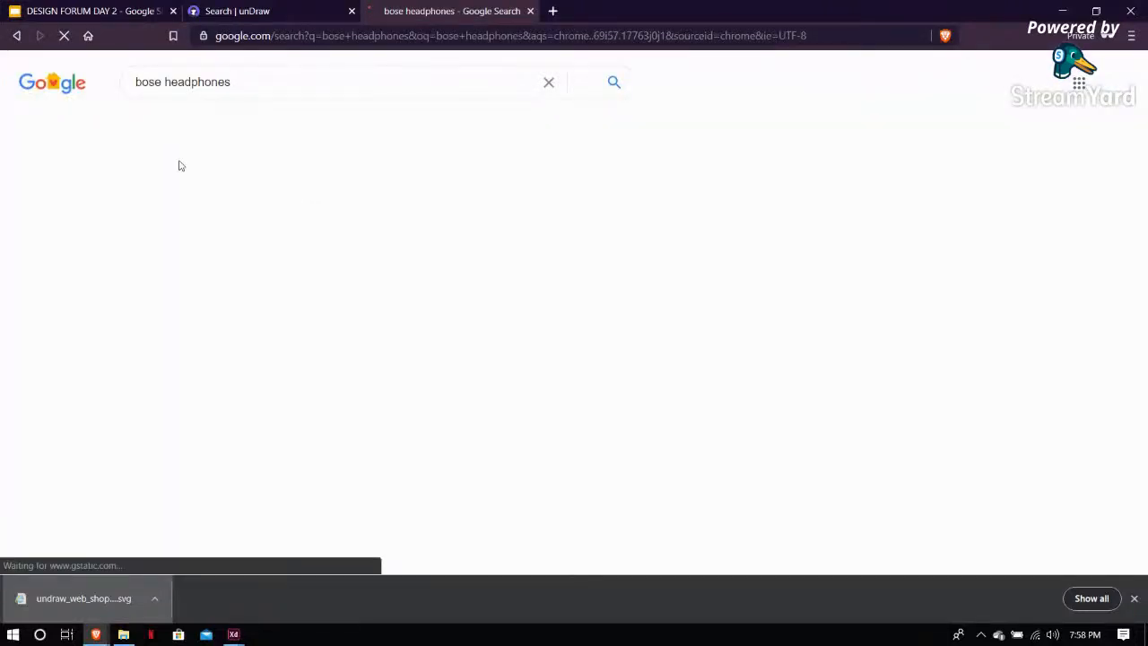
Open the image results, pick the Bose Noise Cancelling Headphones 700 photo and save it as bose700 in the Kart folder
left_click(284, 124)
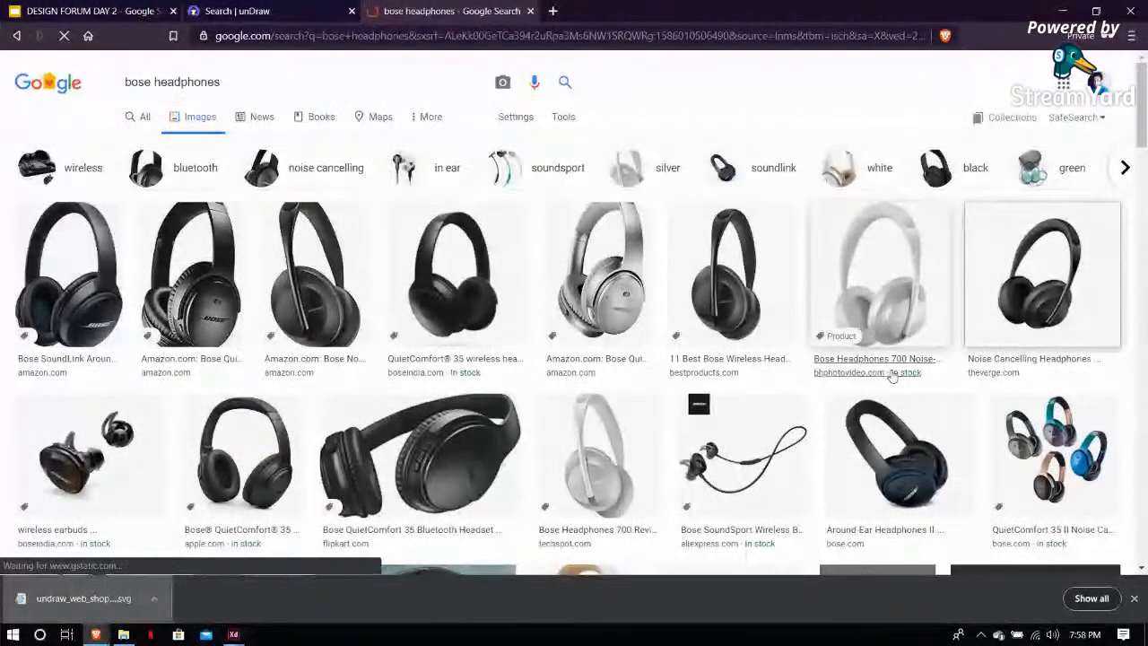
left_click(981, 276)
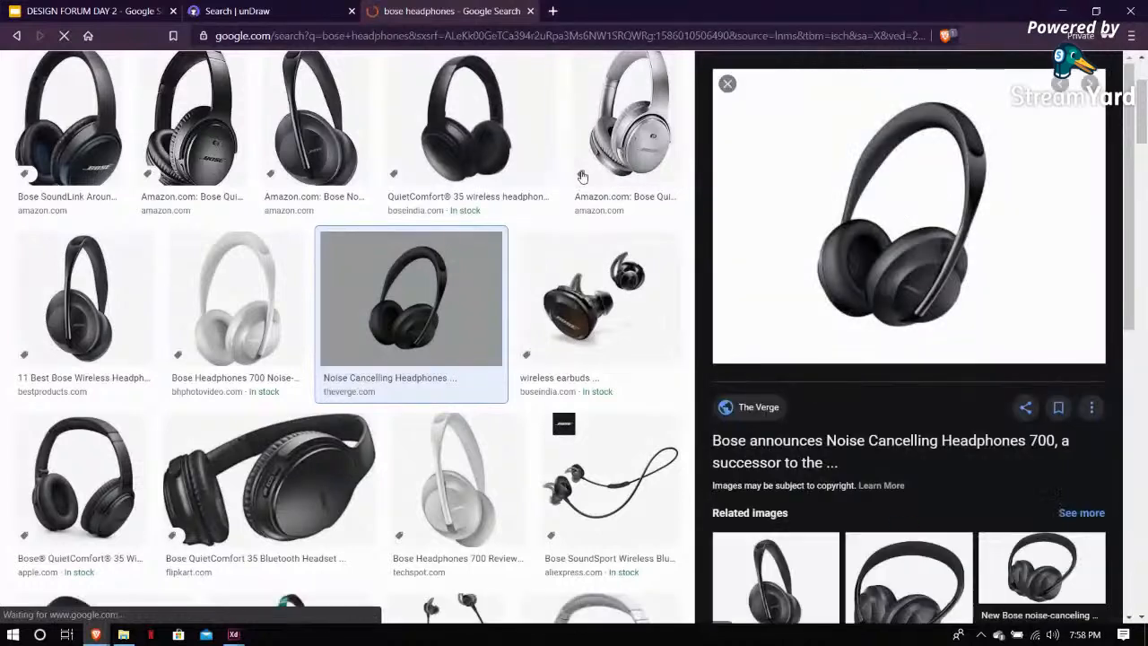
right_click(881, 218)
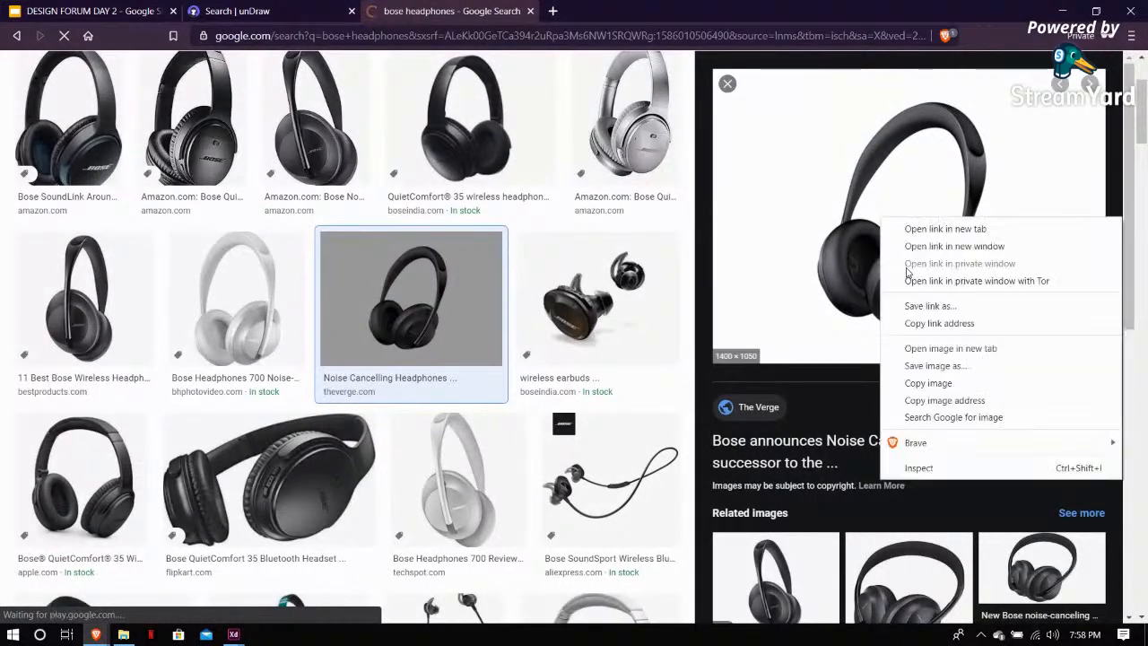
left_click(924, 366)
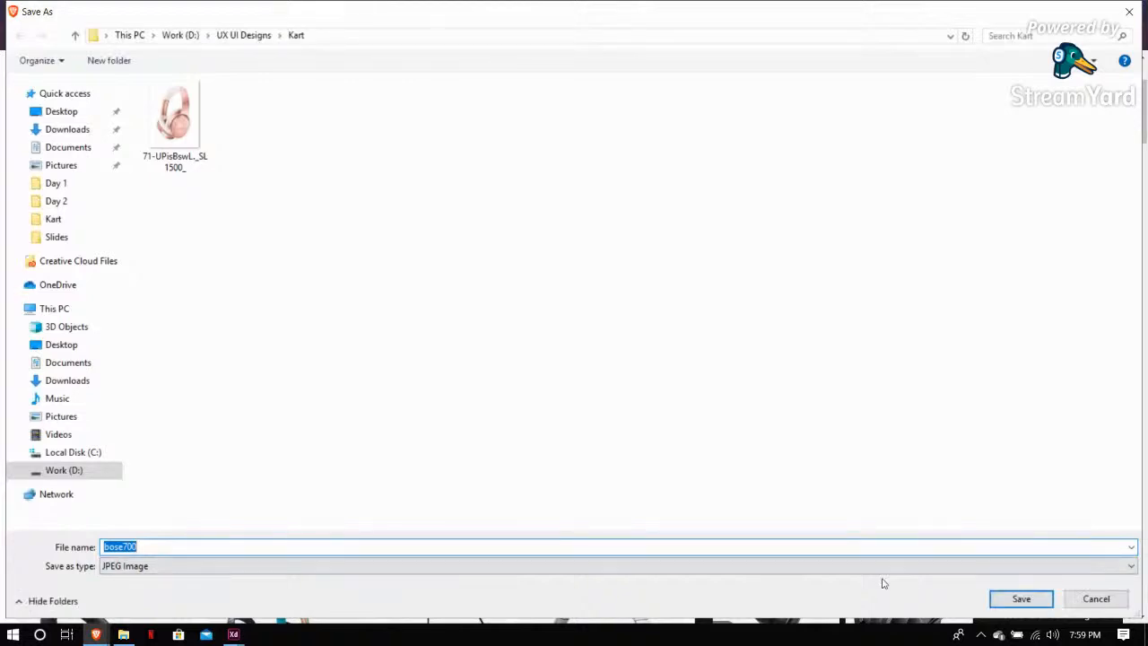
key("Return")
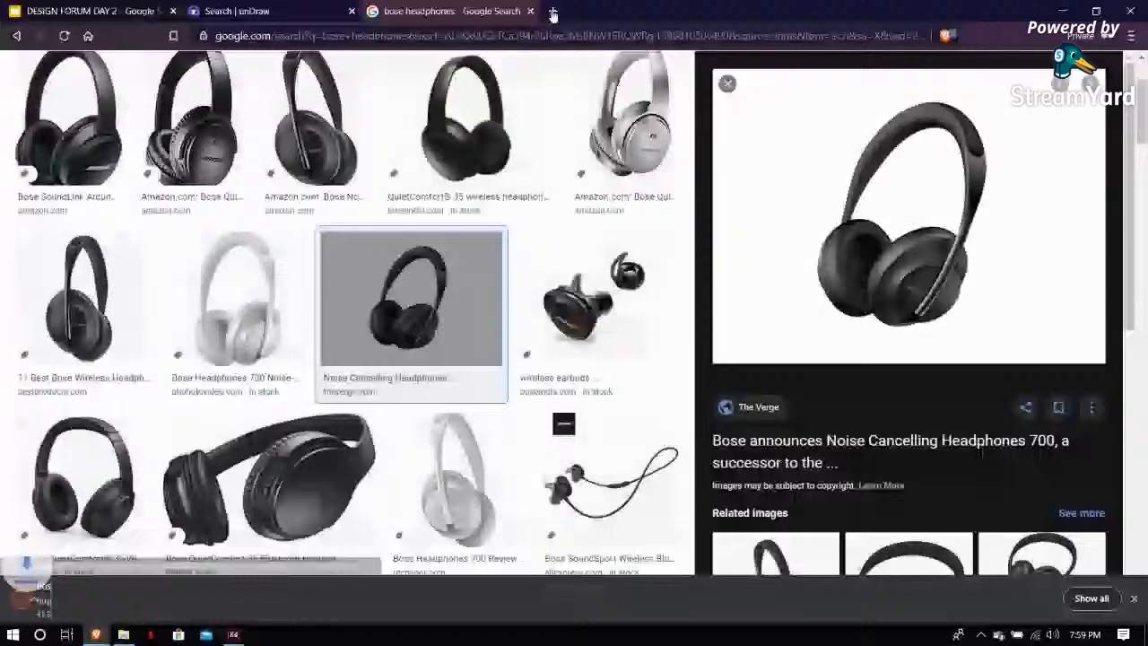
Open a new browser tab, search for remove bg and open the remove.bg website
left_click(554, 13)
type("remov")
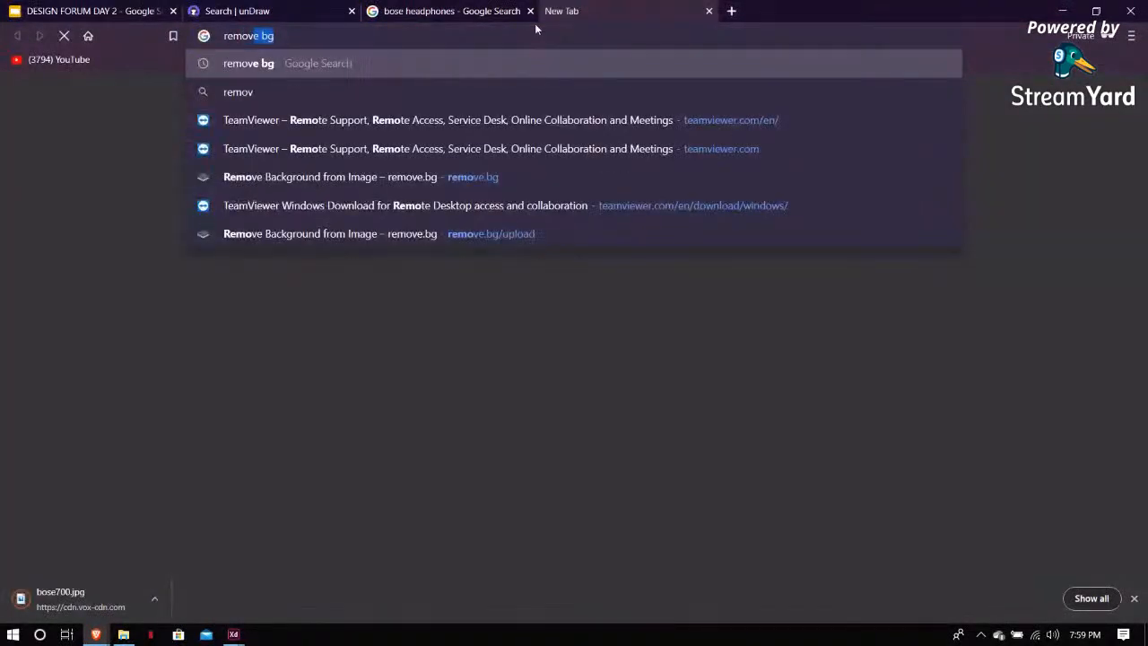
key("Return")
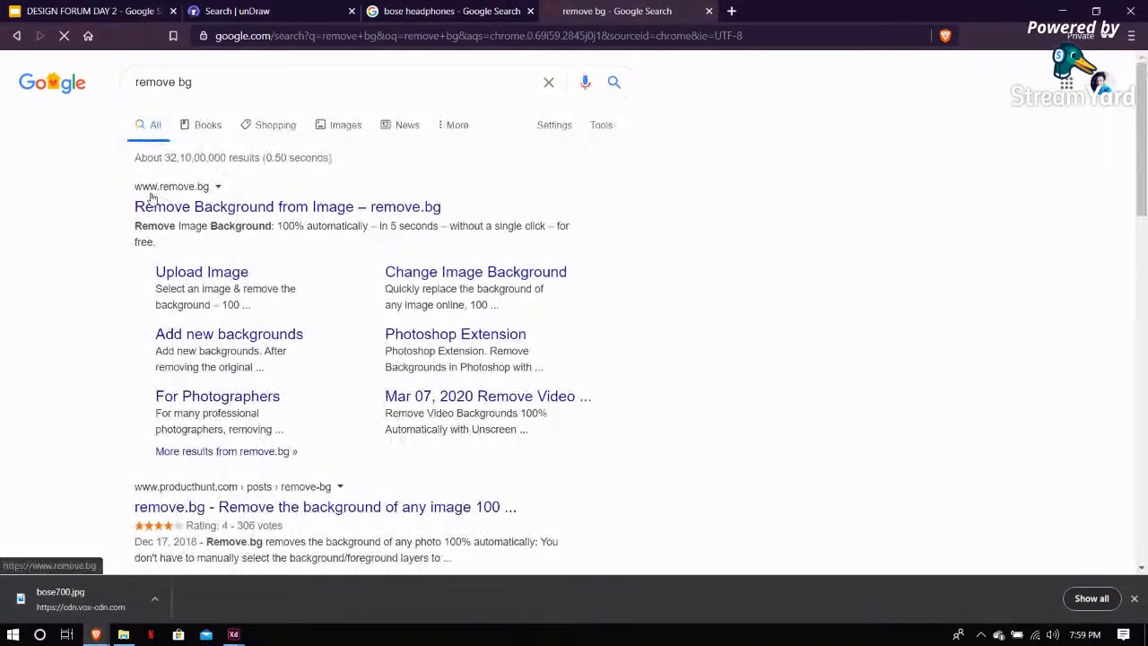
left_click(235, 202)
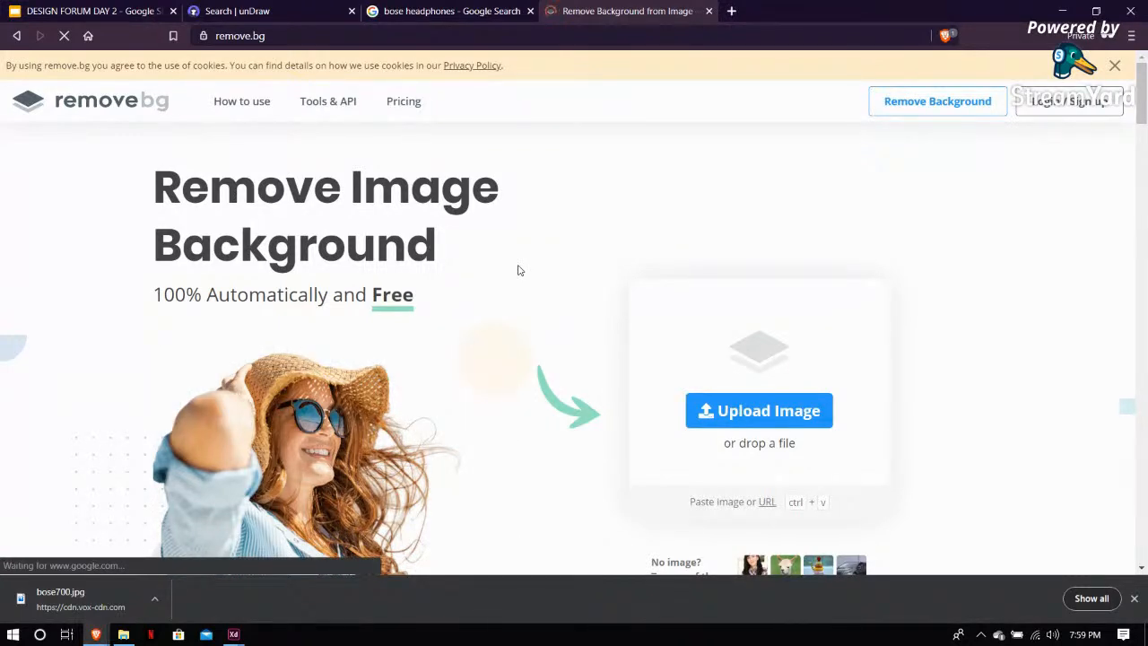
Upload bose700.jpg to remove.bg and download the background-free result as bose700-removebg-preview
left_click_drag(77, 607, 577, 251)
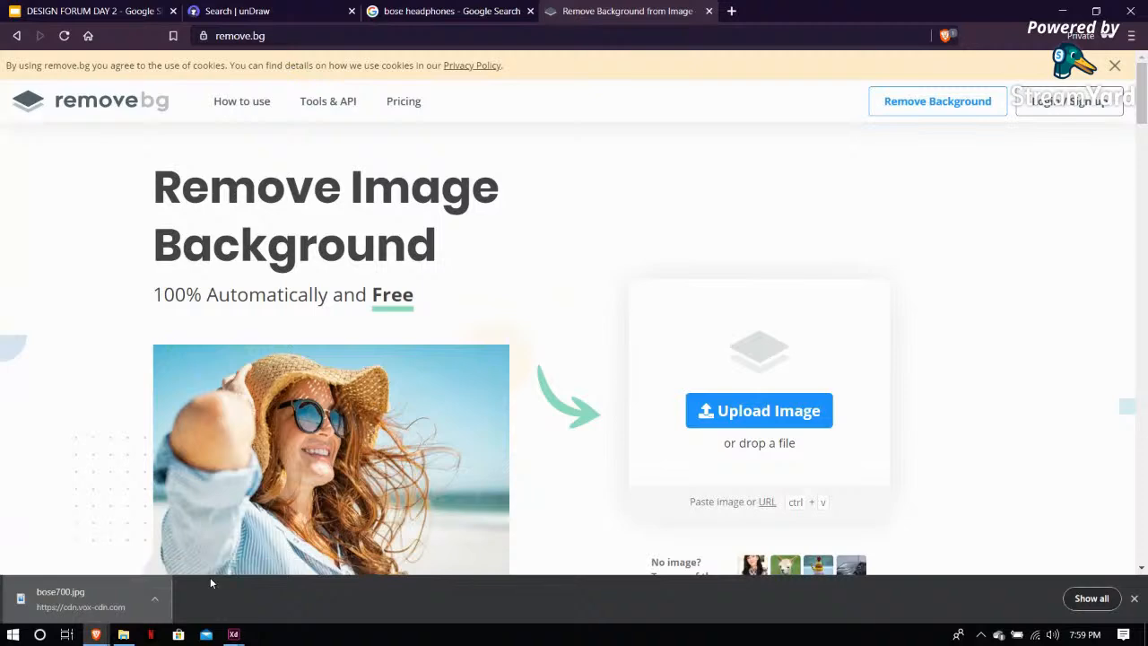
left_click_drag(75, 592, 389, 421)
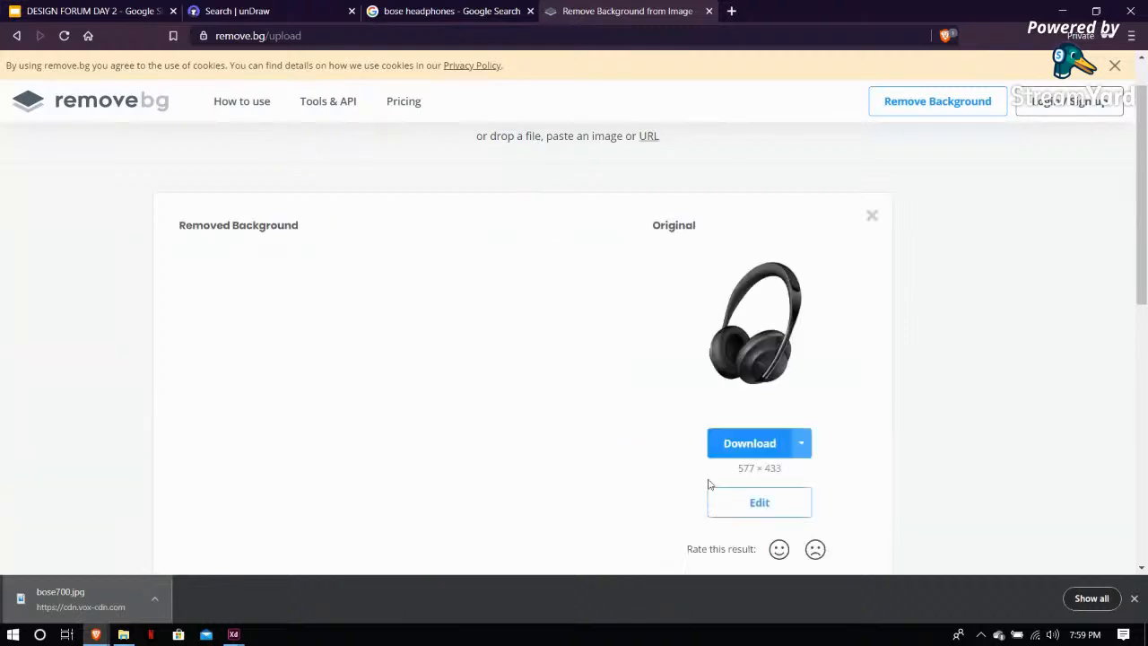
scroll(492, 456, "down", 1)
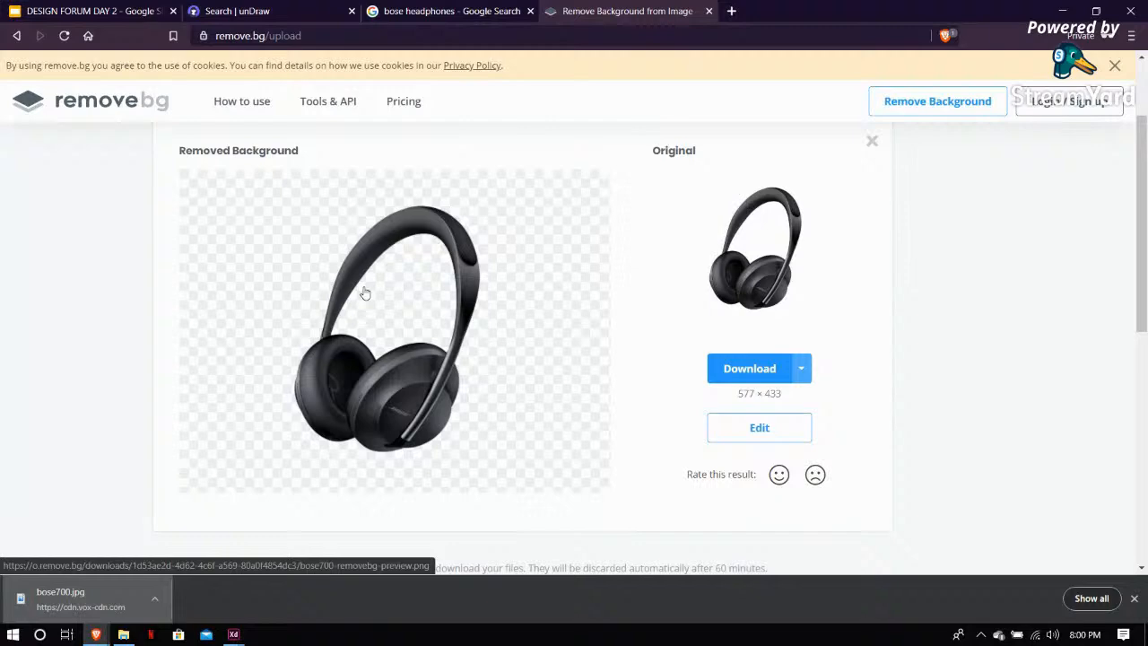
left_click(789, 380)
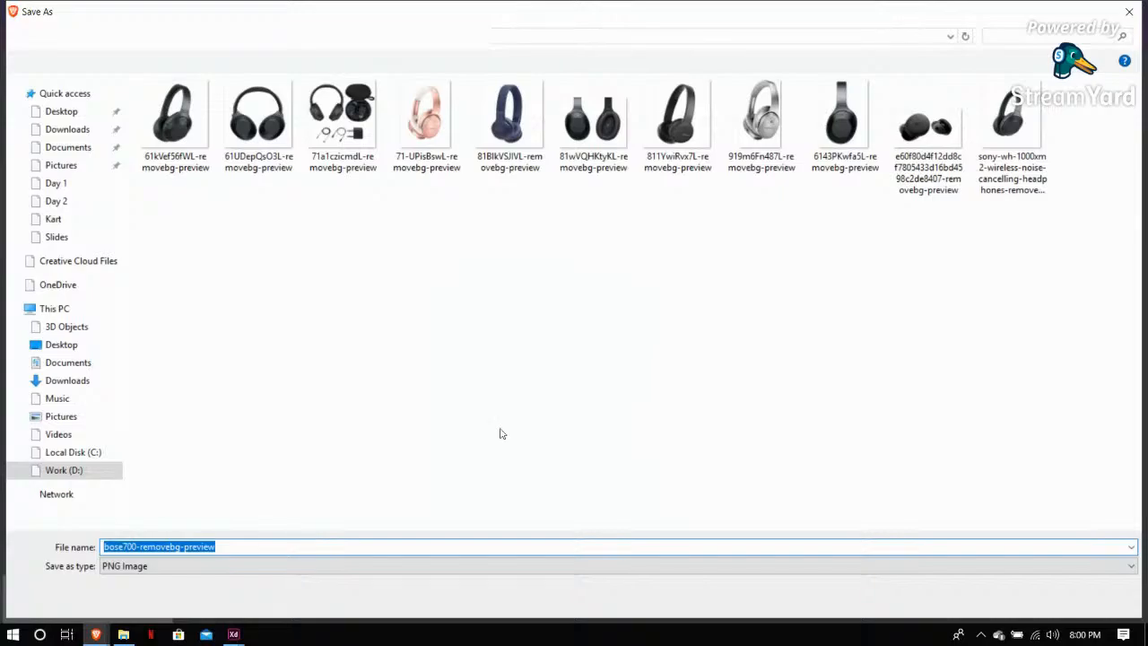
key("Return")
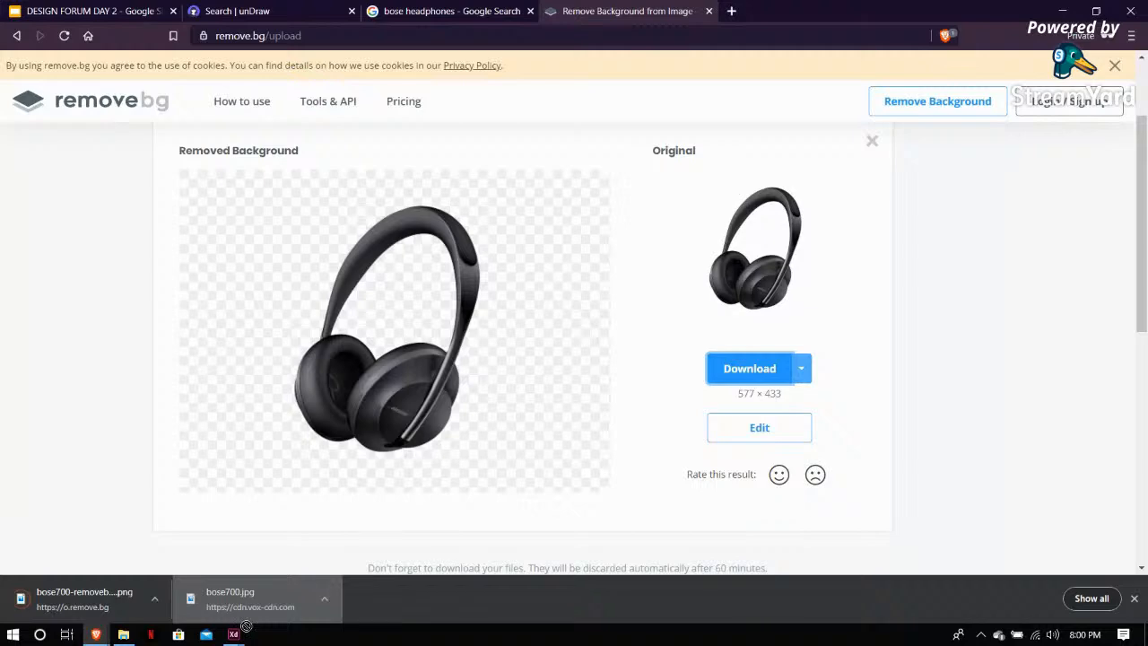
Place the bose700.jpg photo onto the Web 1920 – 1 artboard in XD
mouse_move(234, 636)
left_click_drag(234, 635, 375, 409)
left_click_drag(466, 485, 424, 251)
left_click(526, 134)
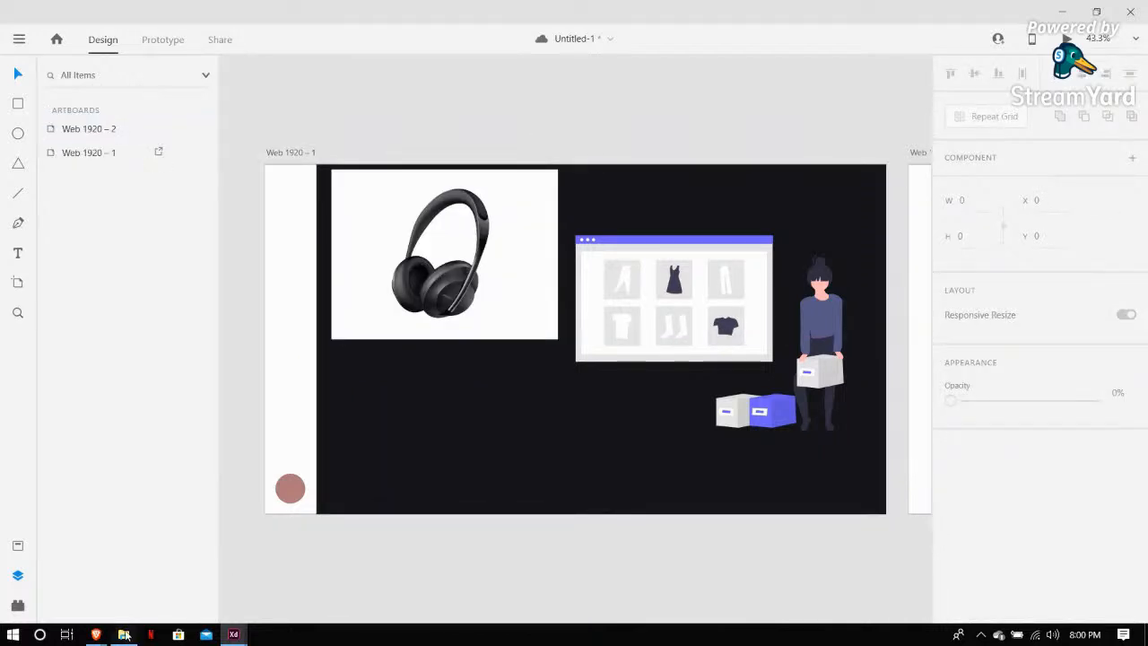
Switch to the browser, drag the bose700-removebg-preview image onto the artboard and reposition it below the photo
left_click(94, 635)
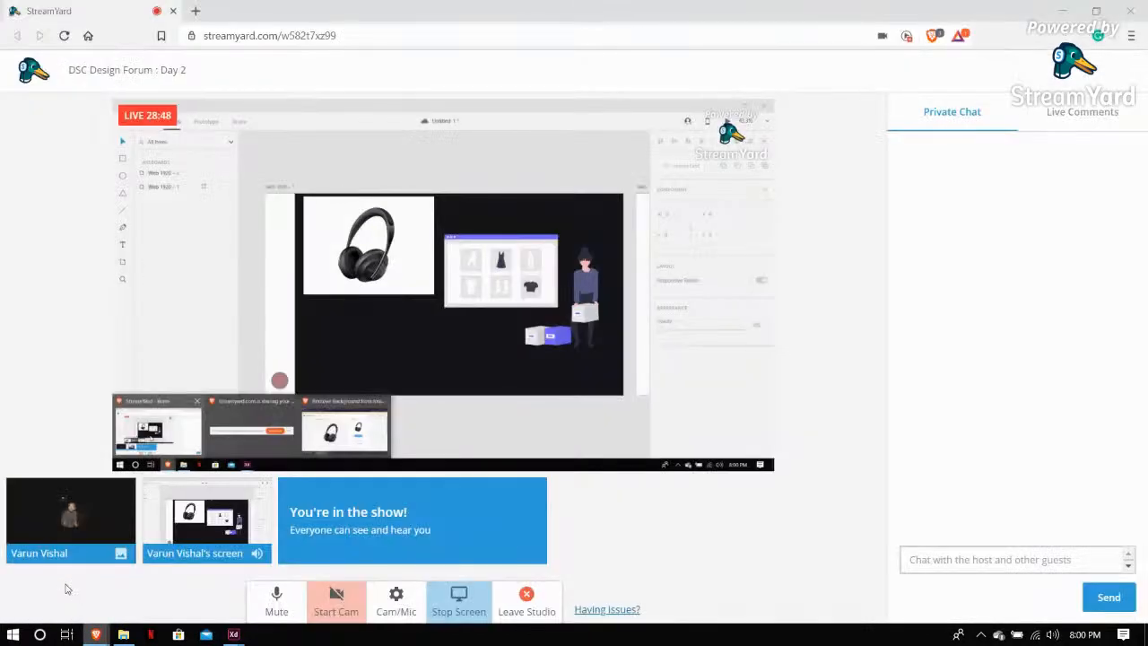
mouse_move(93, 635)
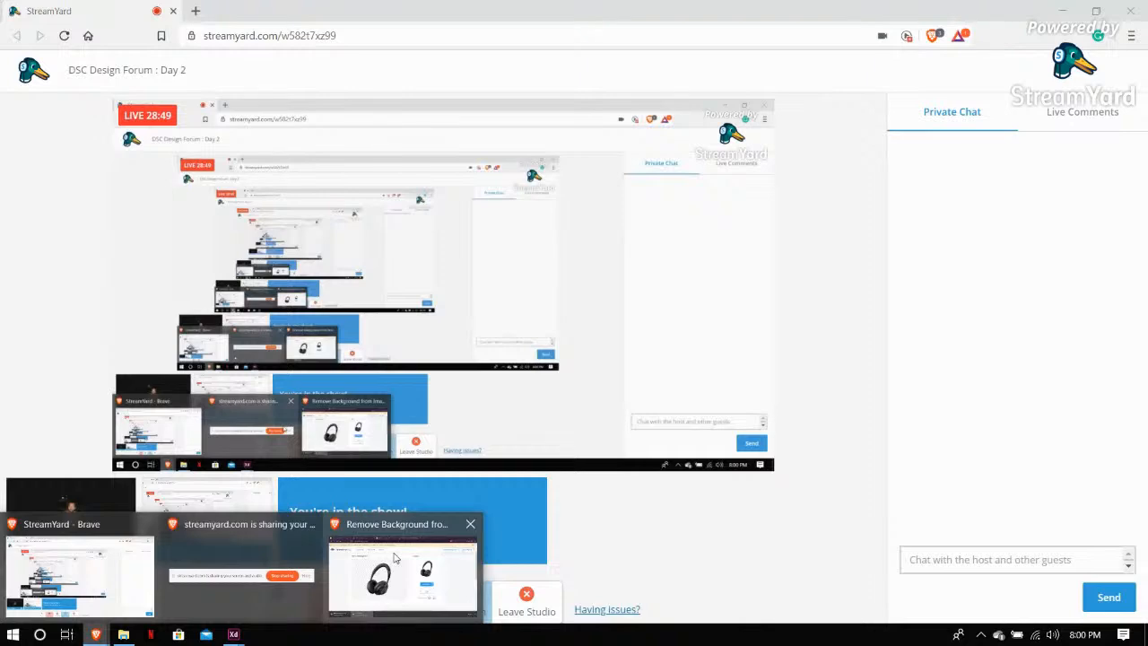
left_click(394, 558)
mouse_move(235, 634)
left_click_drag(246, 576, 411, 448)
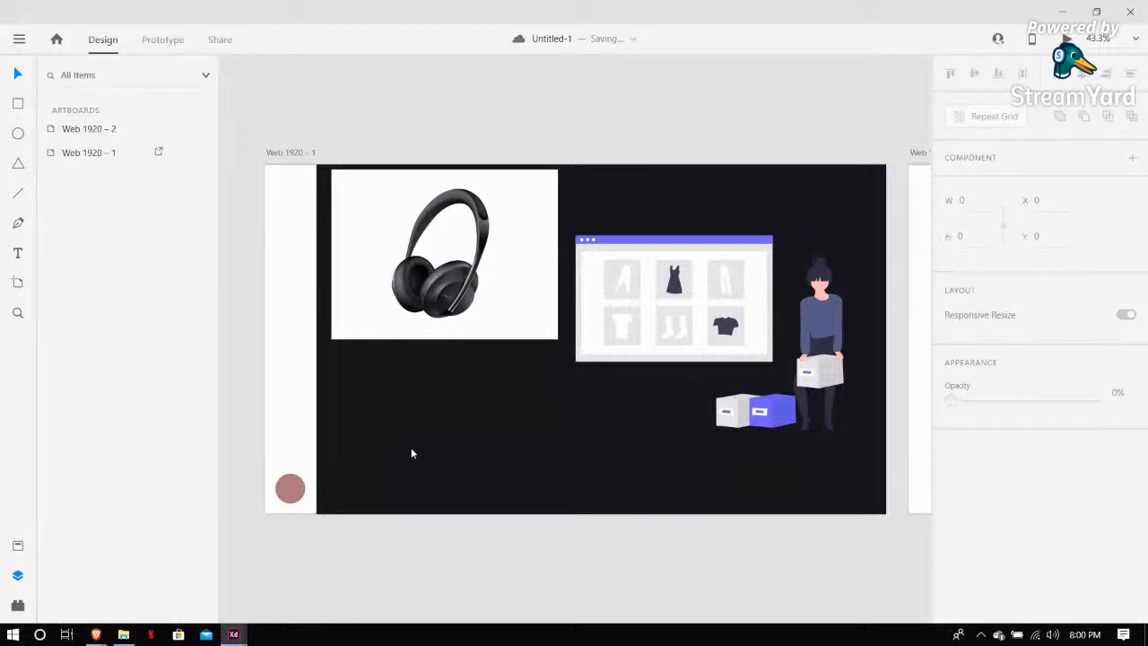
left_click(449, 116)
left_click_drag(447, 408, 485, 414)
left_click(551, 108)
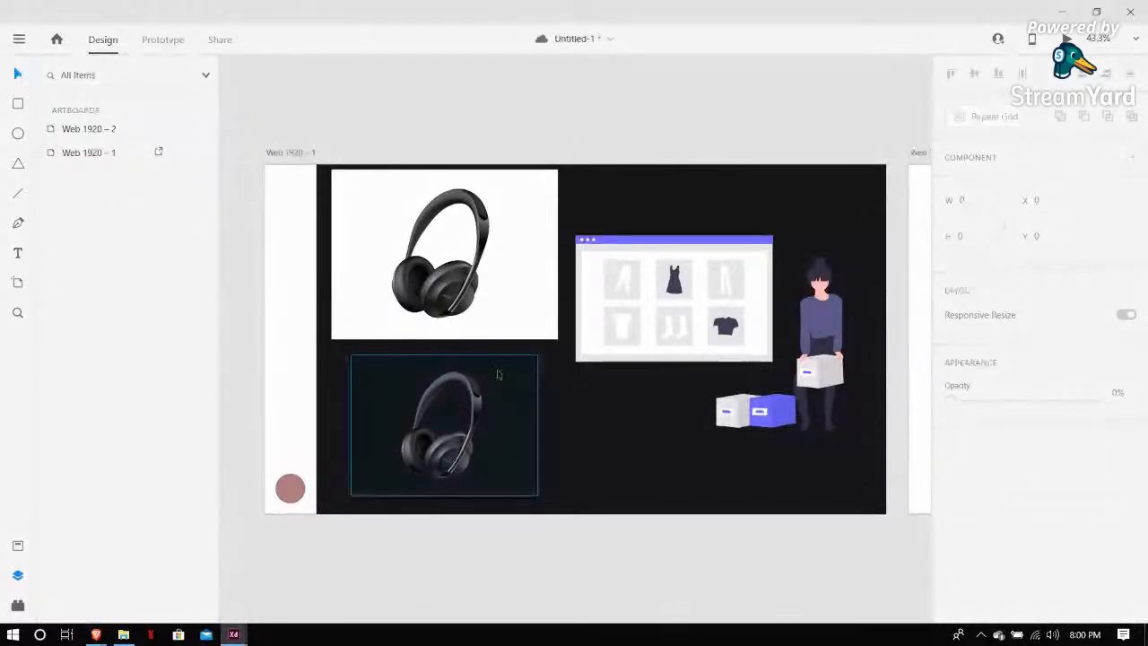
left_click_drag(505, 456, 478, 409)
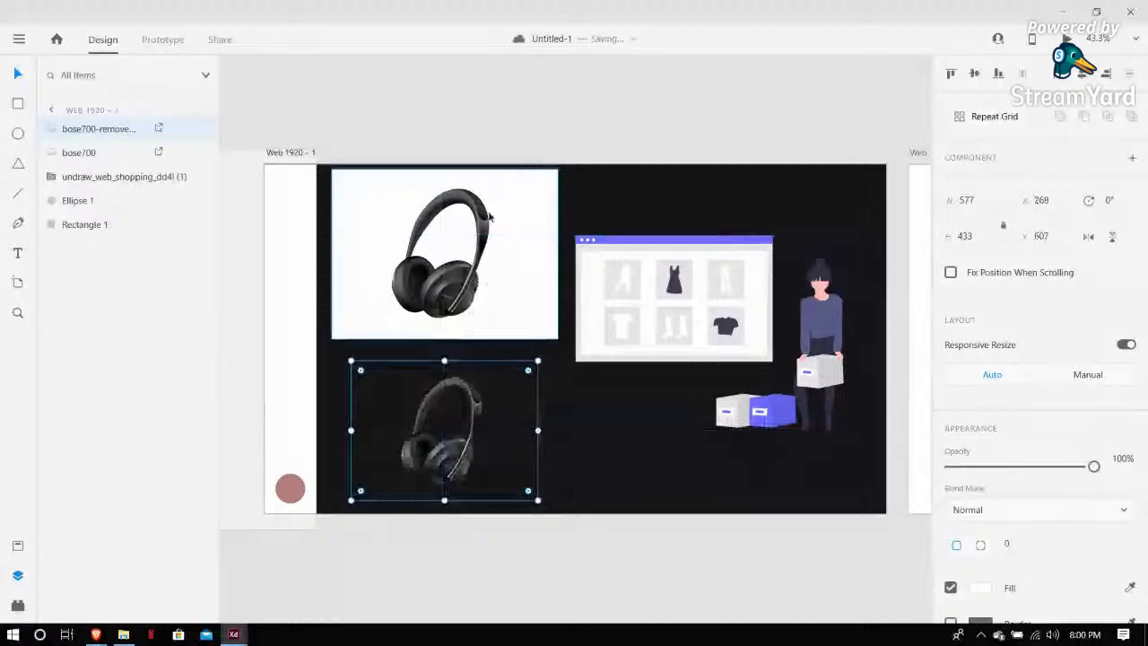
Delete the white-background bose700.jpg photo and enlarge the background-free headphones image
left_click(490, 215)
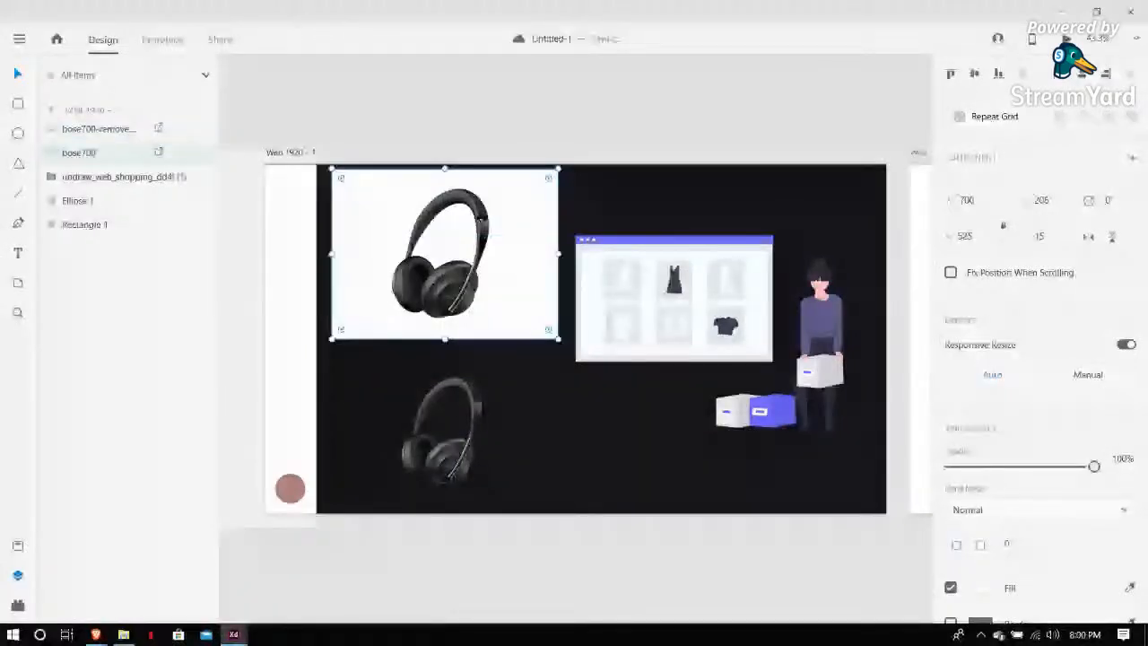
key("Delete")
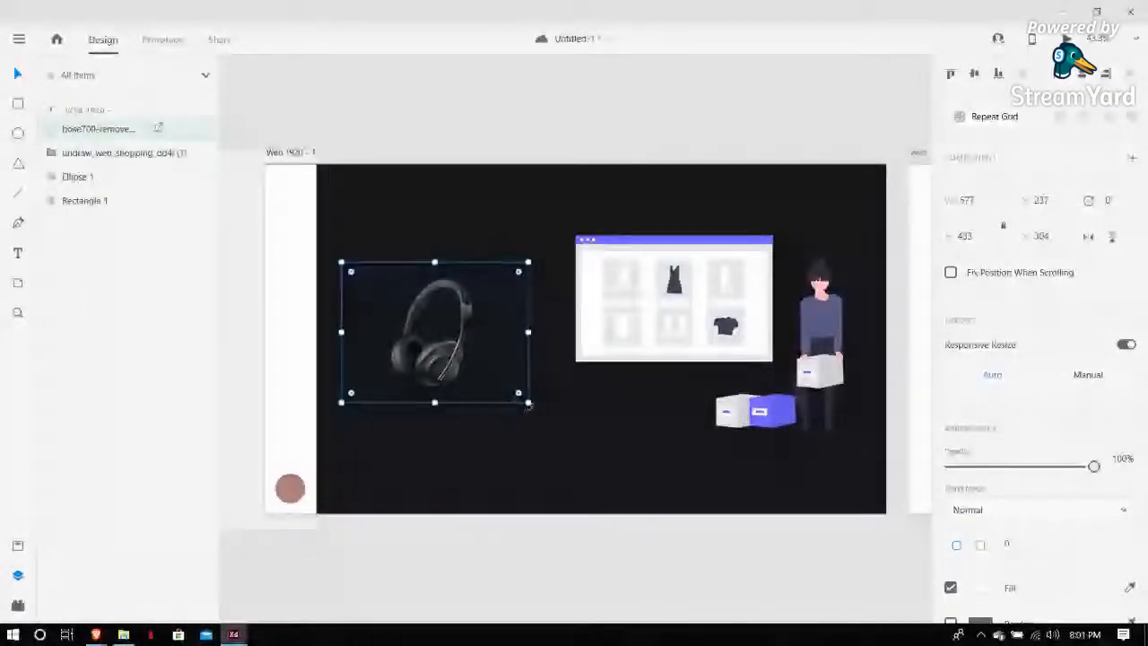
left_click_drag(528, 404, 640, 508)
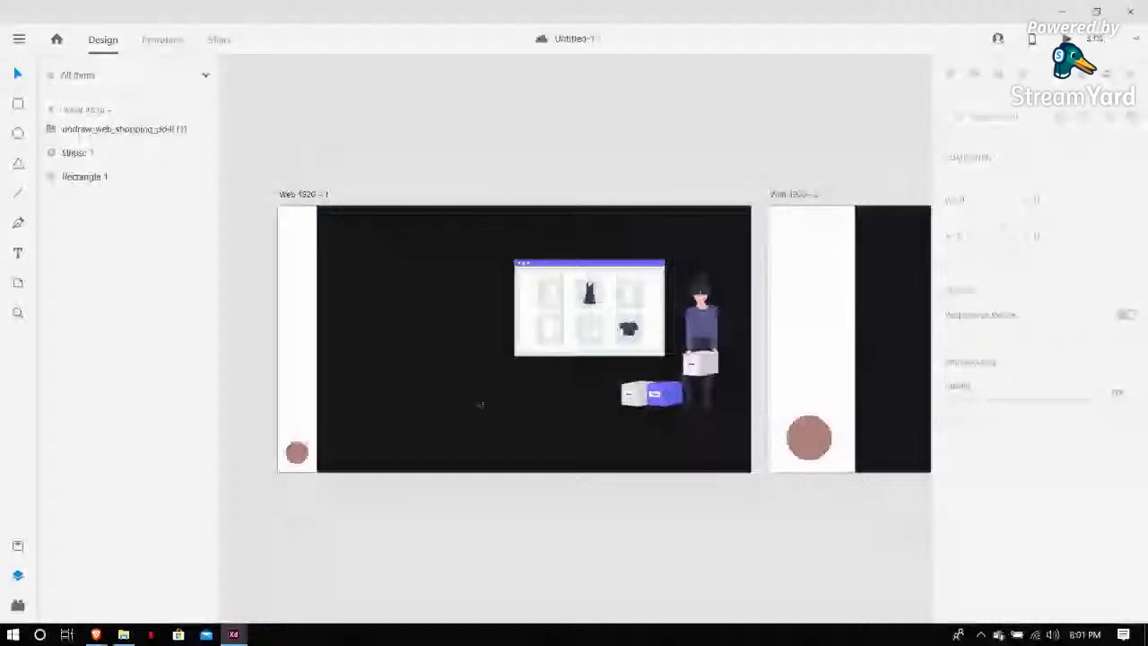
Select the artboard's sidebar rectangle, turn off its border and fill it with the illustration's purple using the eyedropper
left_click(294, 305)
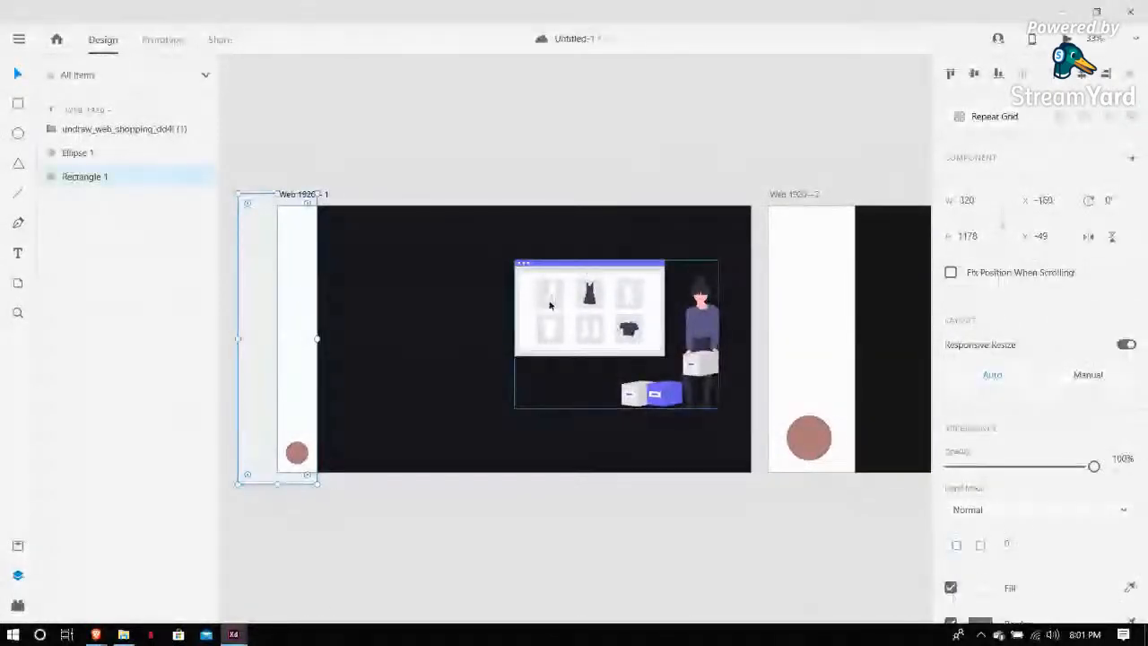
left_click(599, 264)
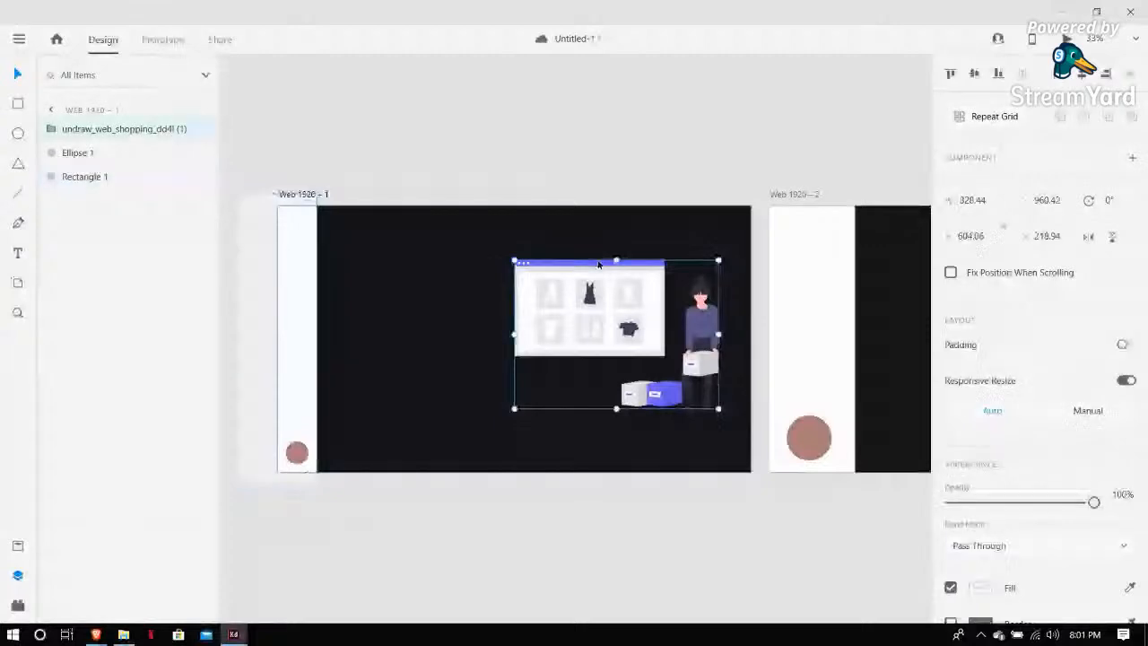
left_click(421, 269)
left_click(303, 271)
left_click(336, 159)
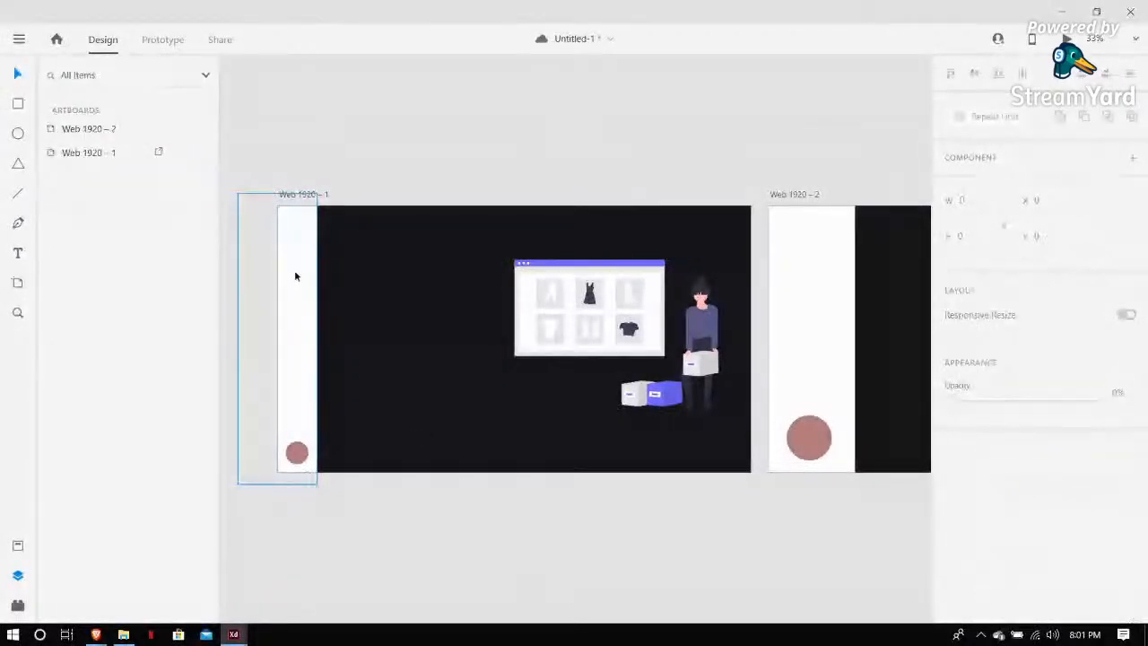
left_click(295, 276)
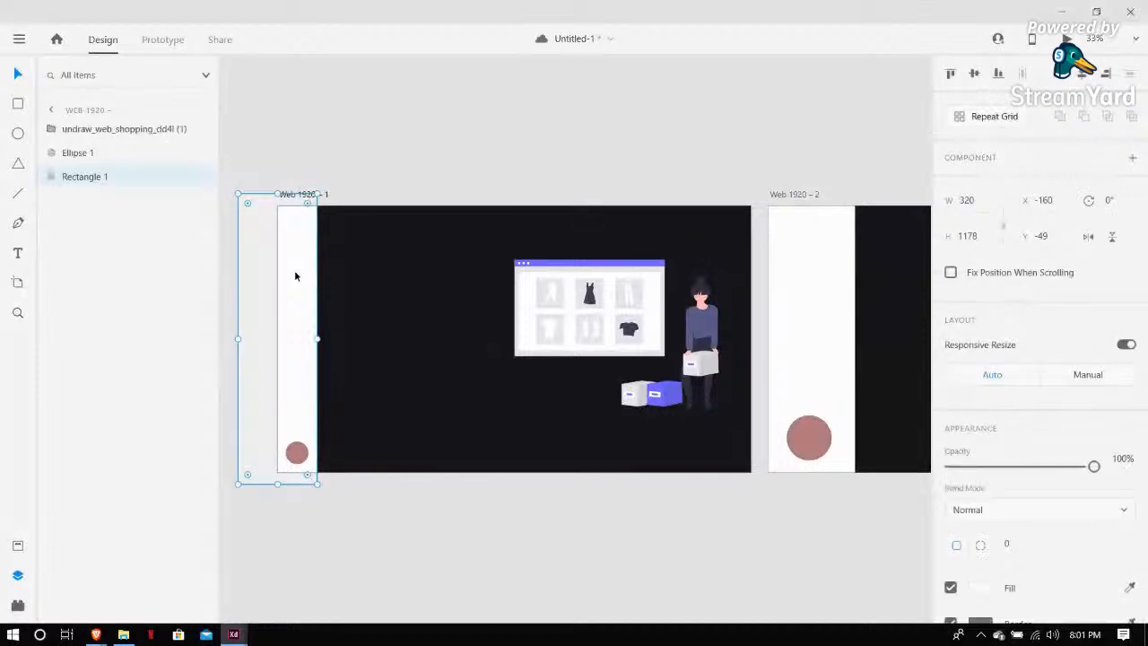
scroll(973, 438, "down", 1)
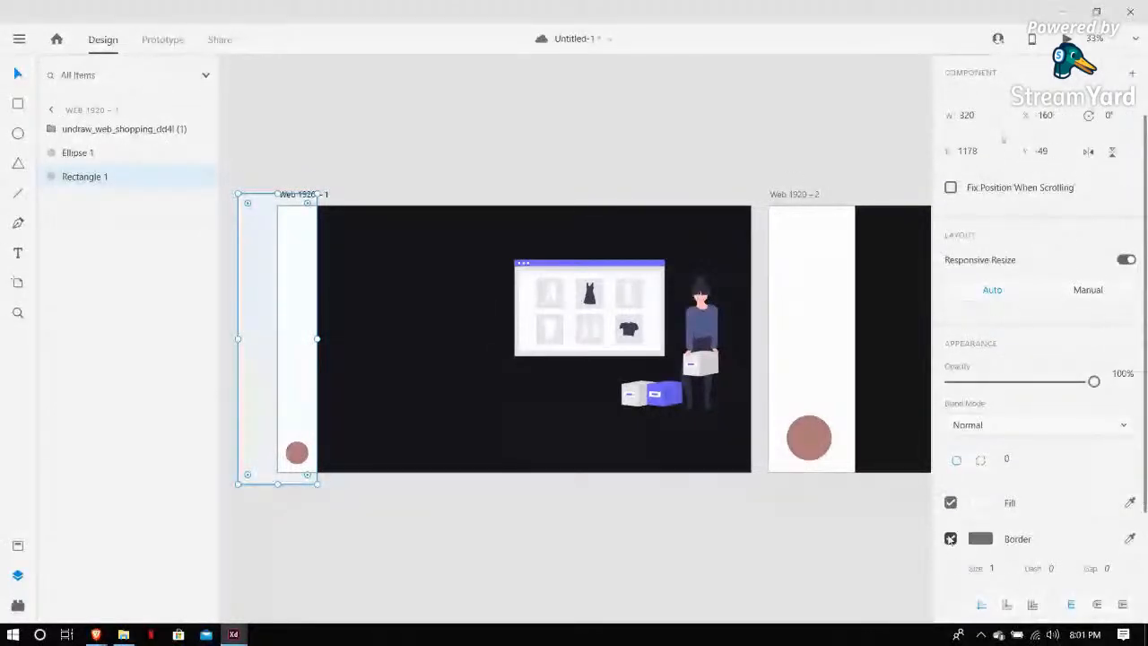
left_click(951, 538)
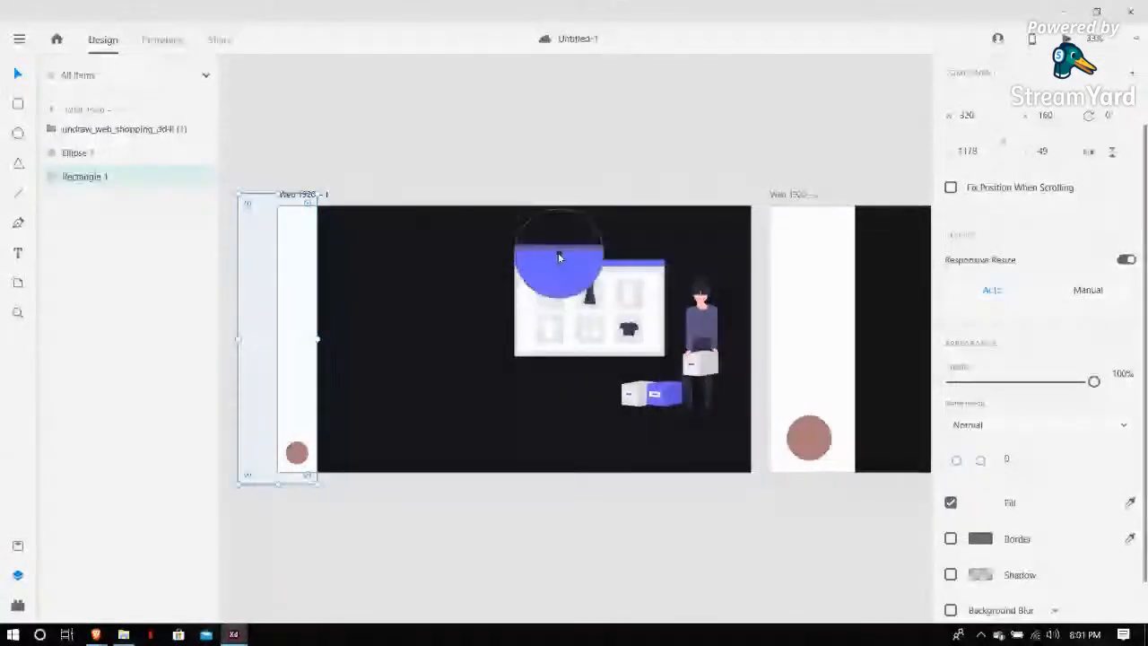
left_click(569, 263)
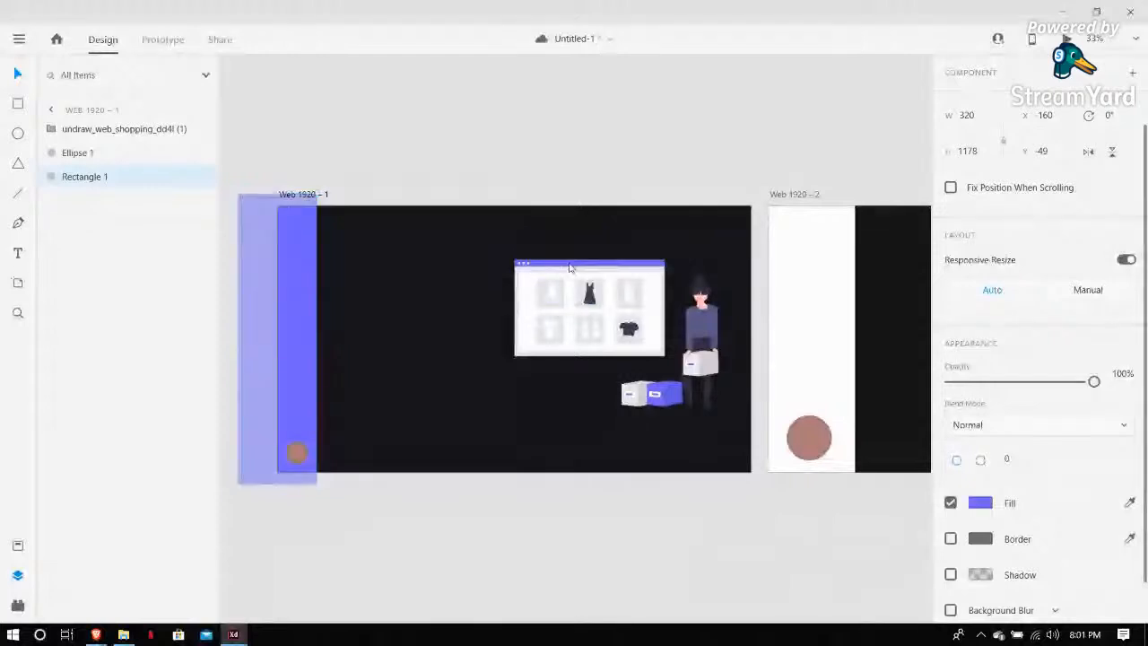
left_click(354, 200)
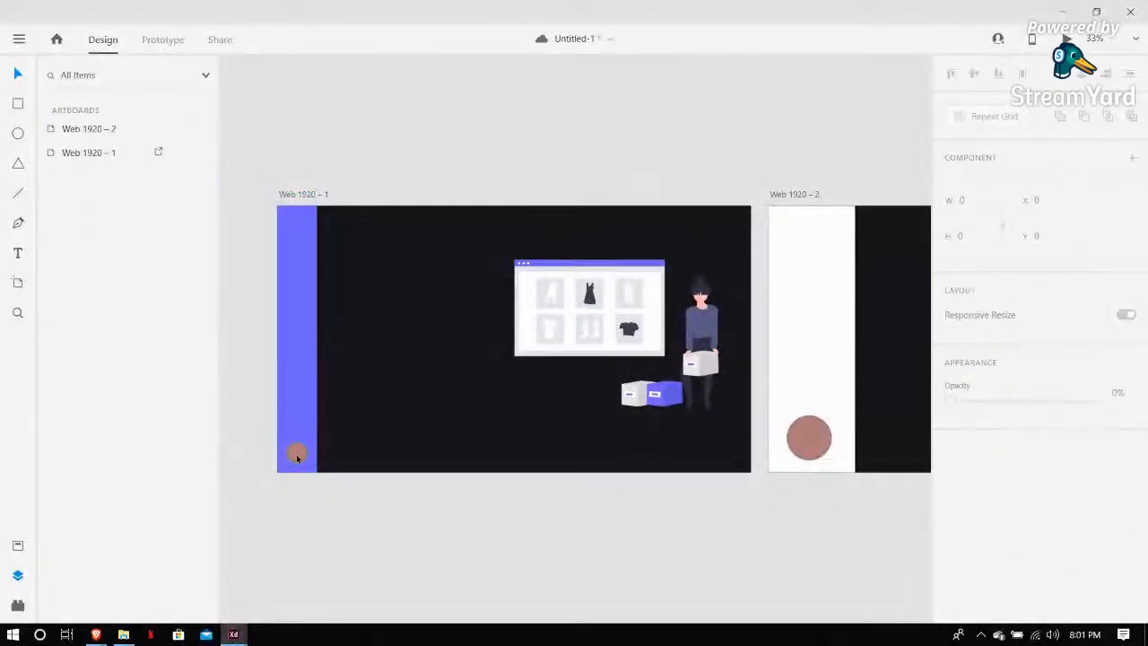
Give the small circle at the bottom of the sidebar a light fill without a border
left_click(296, 454)
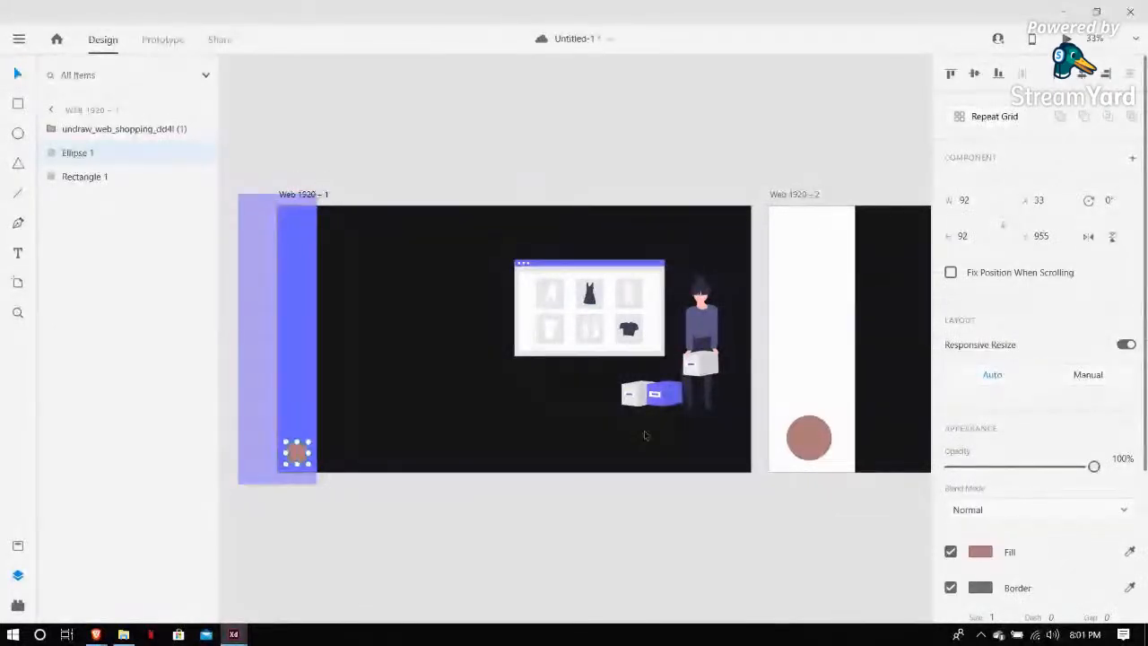
scroll(644, 435, "down", 1)
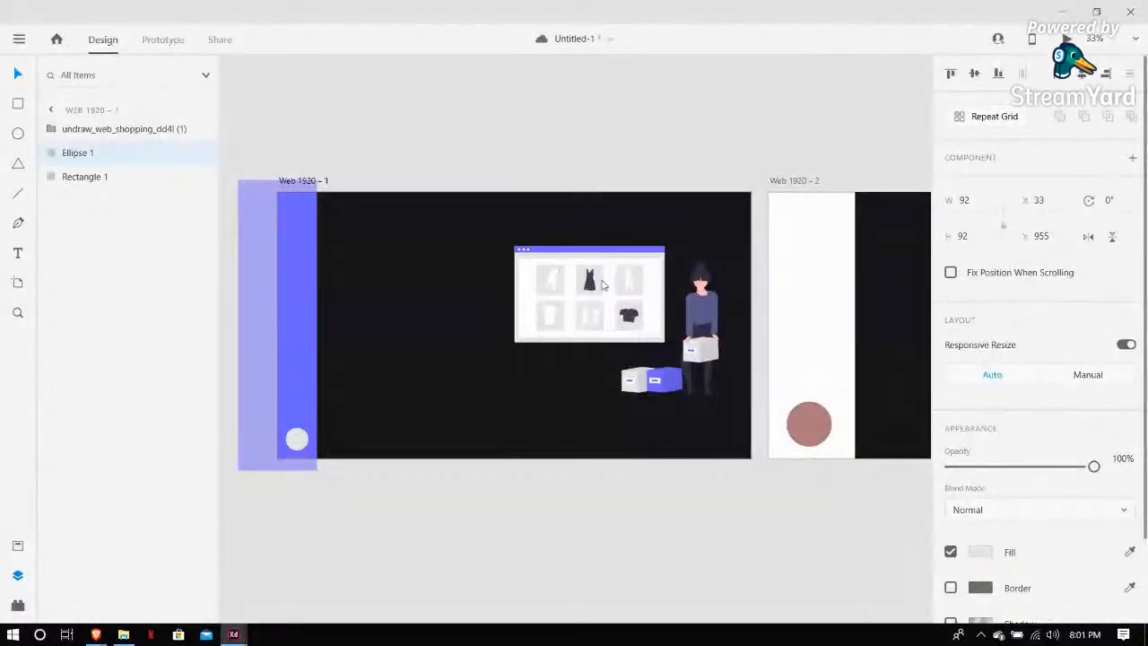
left_click(351, 354)
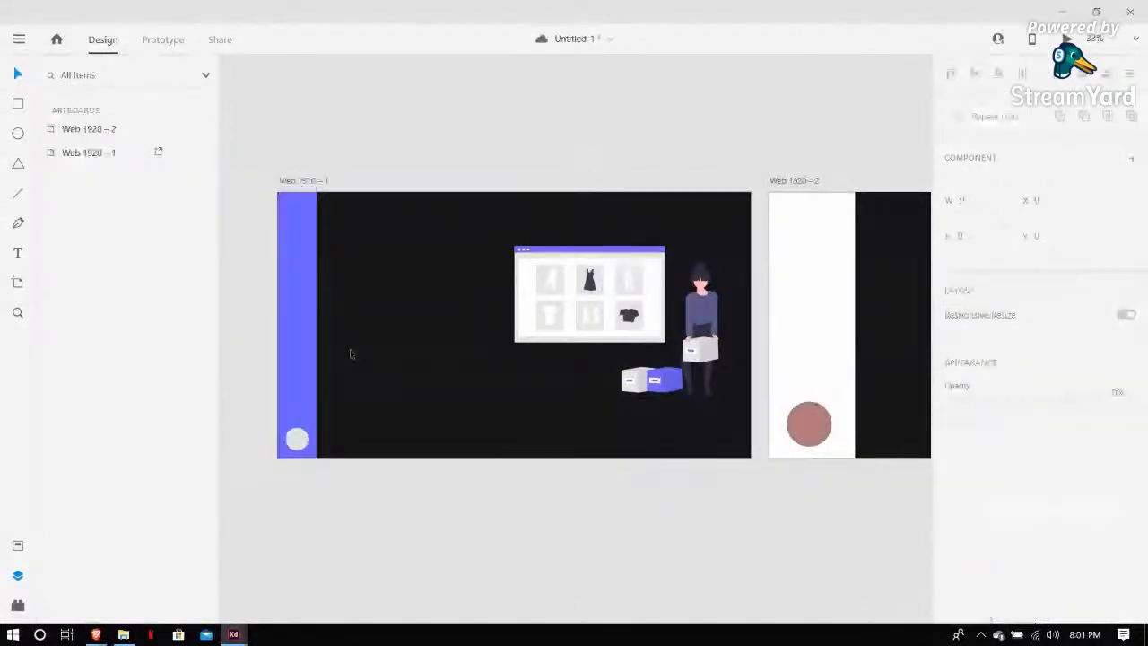
Draw a circle about 287 px wide on the pasteboard and fill it with the sidebar's purple via the eyedropper
scroll(515, 584, "down", 2)
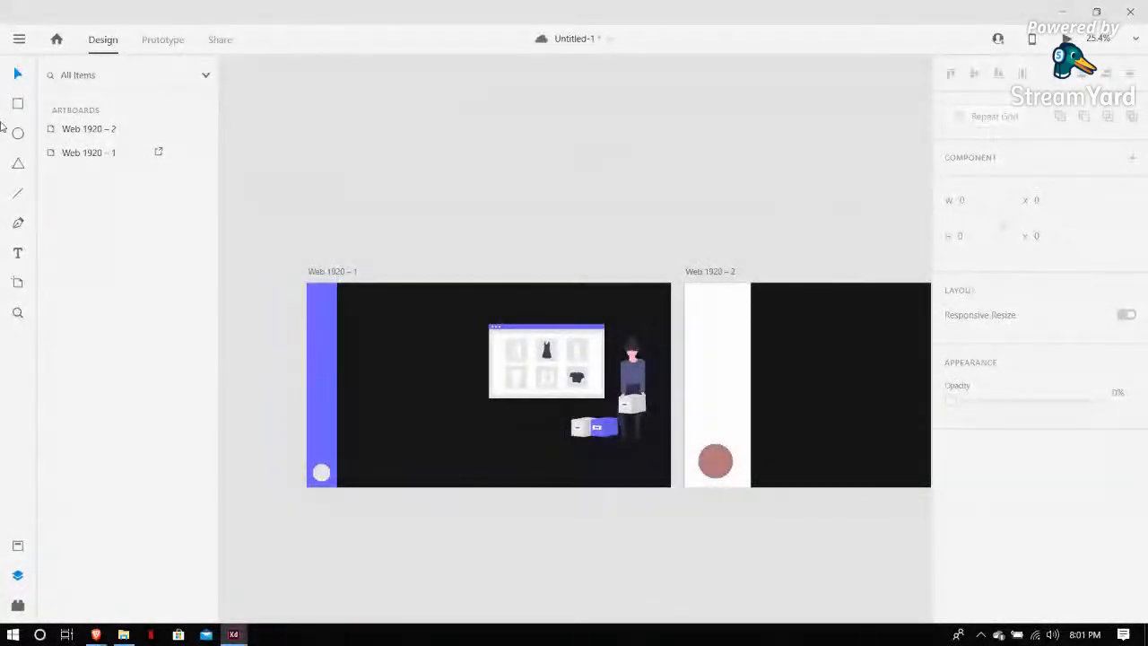
left_click_drag(312, 140, 369, 196)
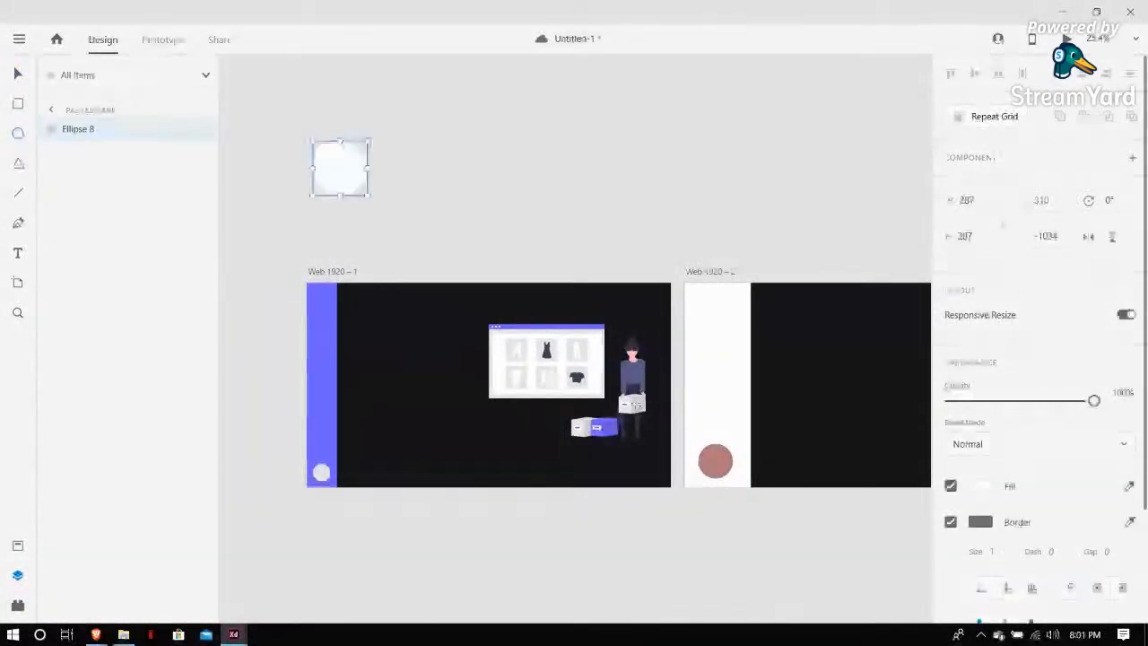
left_click(1131, 485)
left_click(322, 360)
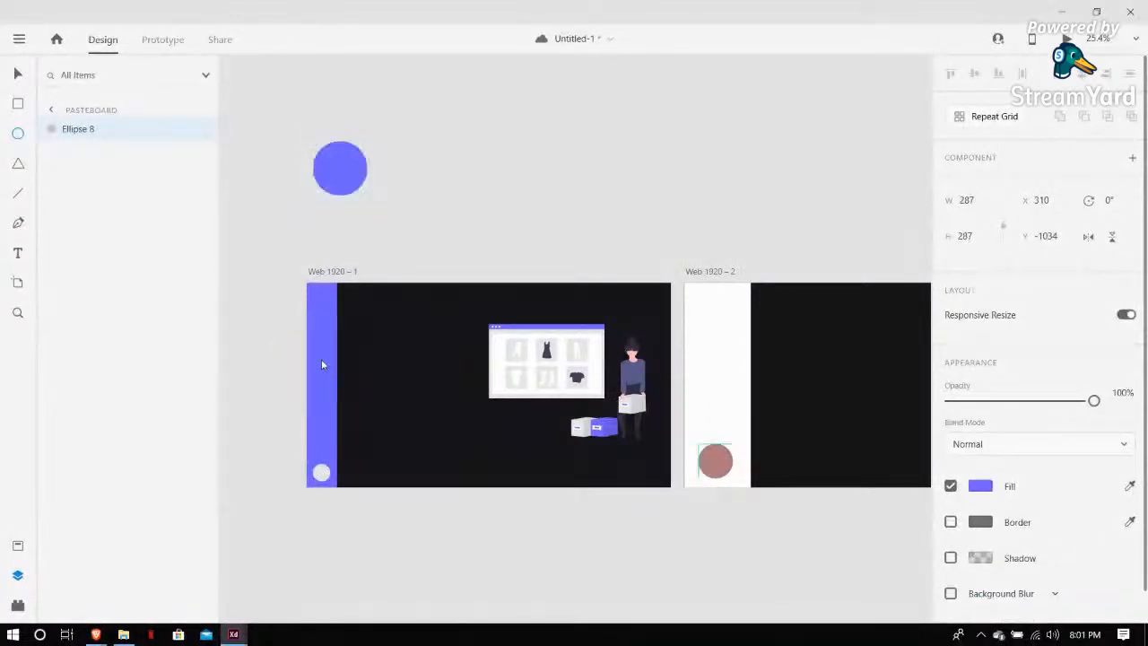
Draw a second circle about 435 px wide and fill it with light grey sampled from the illustration
left_click(320, 472)
left_click_drag(320, 475, 416, 156)
left_click_drag(433, 206, 436, 171)
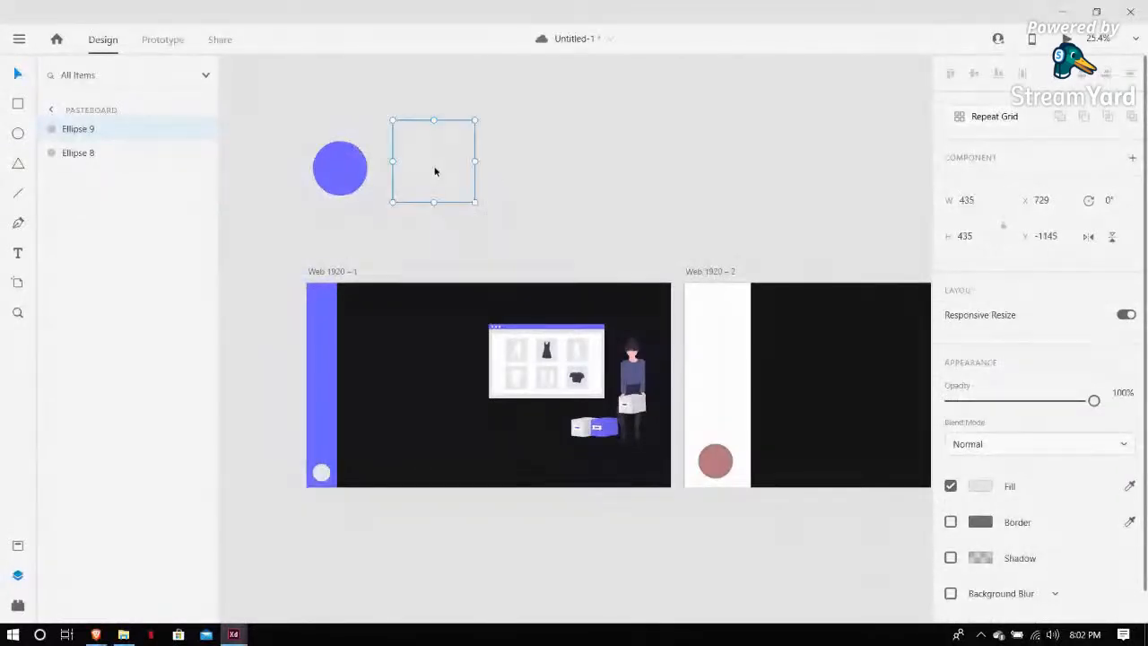
left_click(1130, 487)
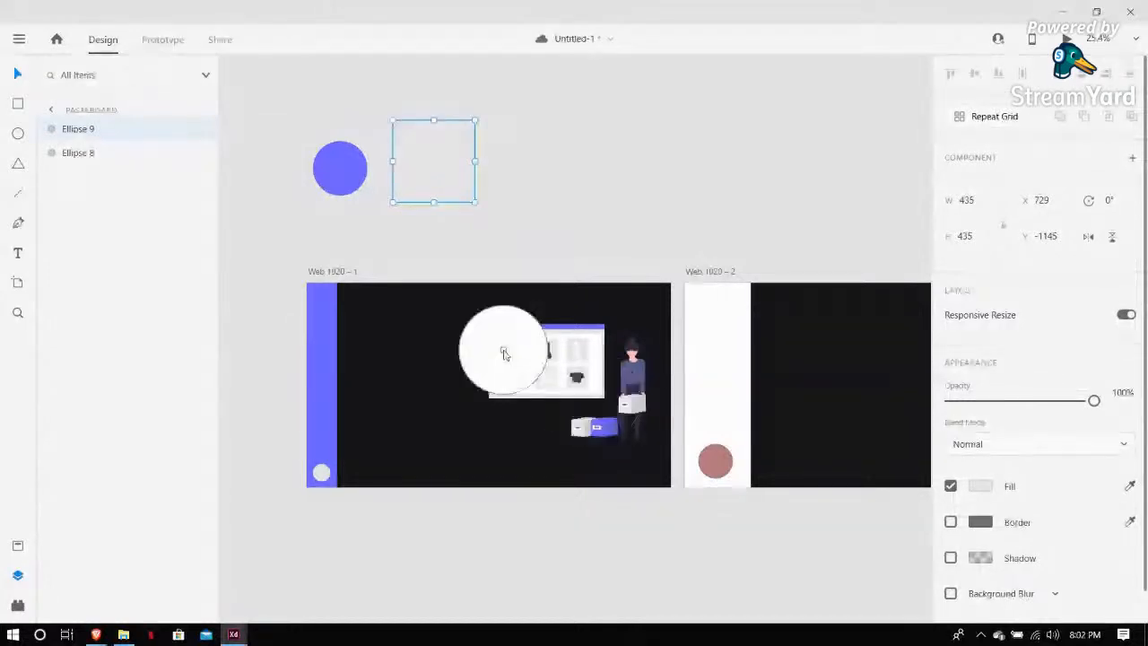
left_click(554, 348)
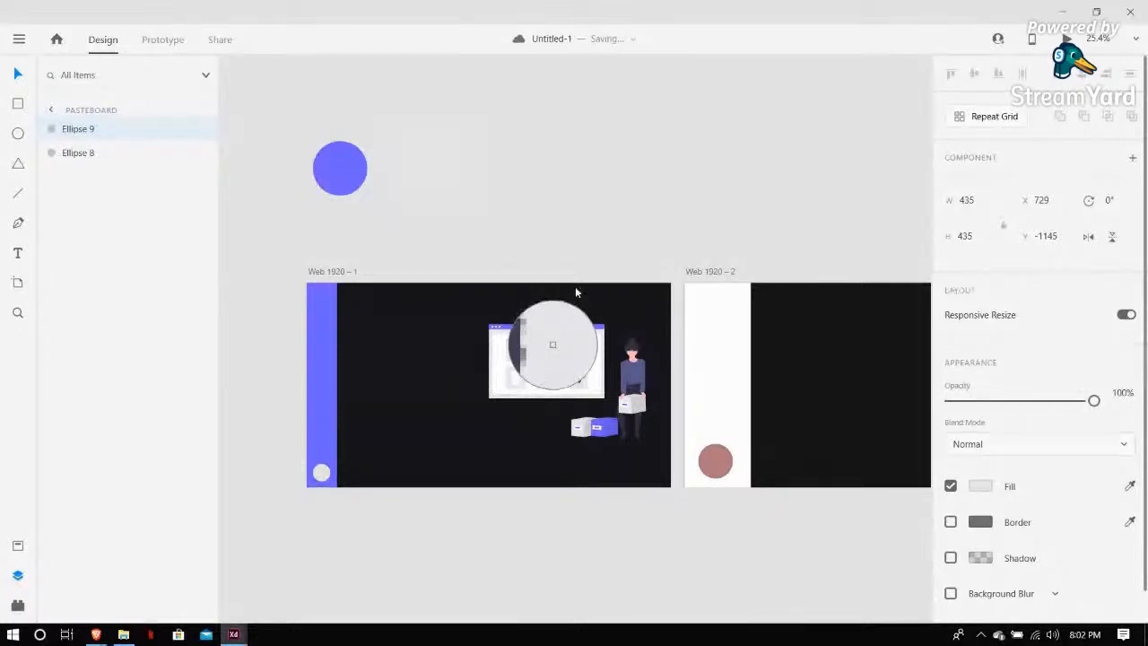
left_click(414, 188)
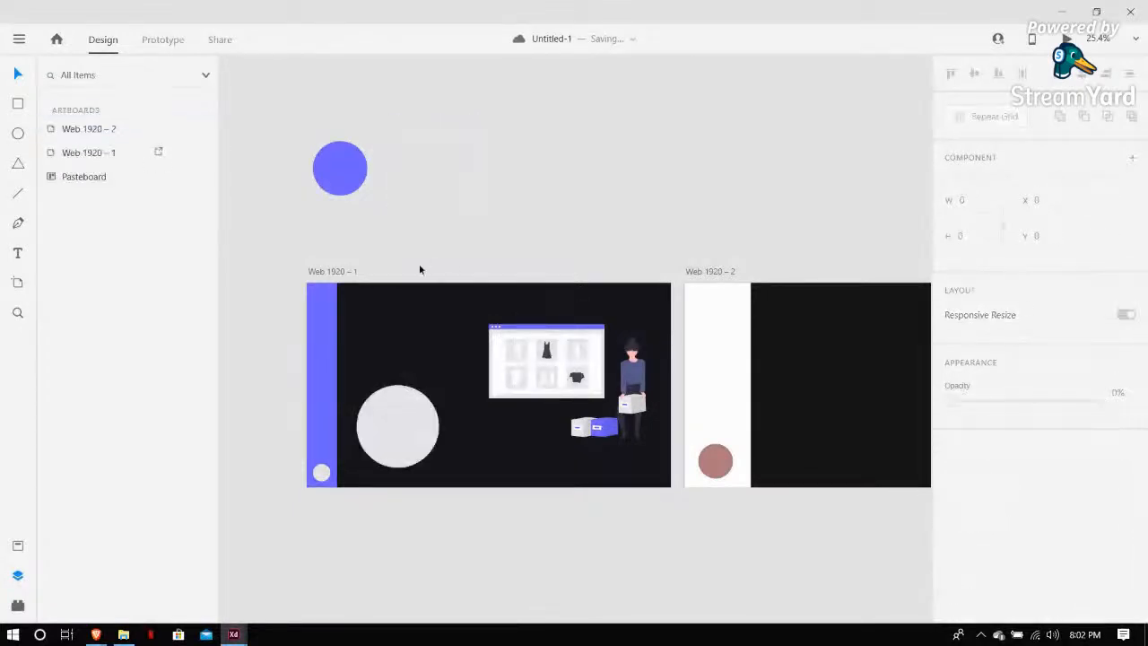
Delete the large light grey circle from the landing artboard
left_click(394, 409)
left_click_drag(394, 409, 479, 159)
key("Delete")
scroll(556, 536, "down", 1)
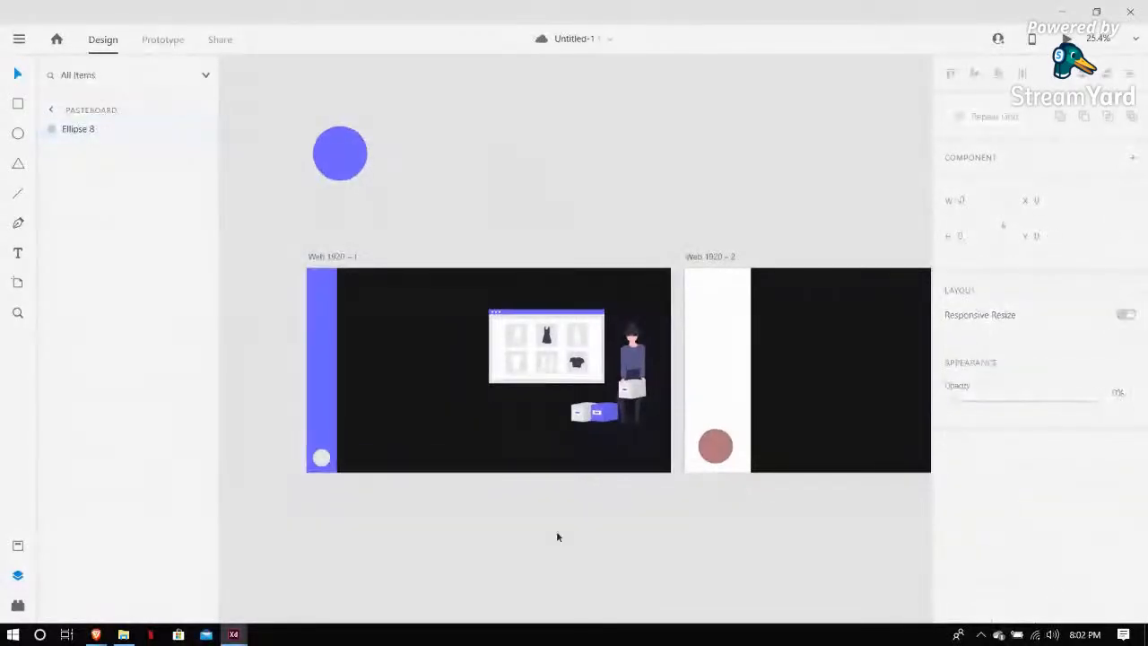
scroll(556, 536, "up", 2)
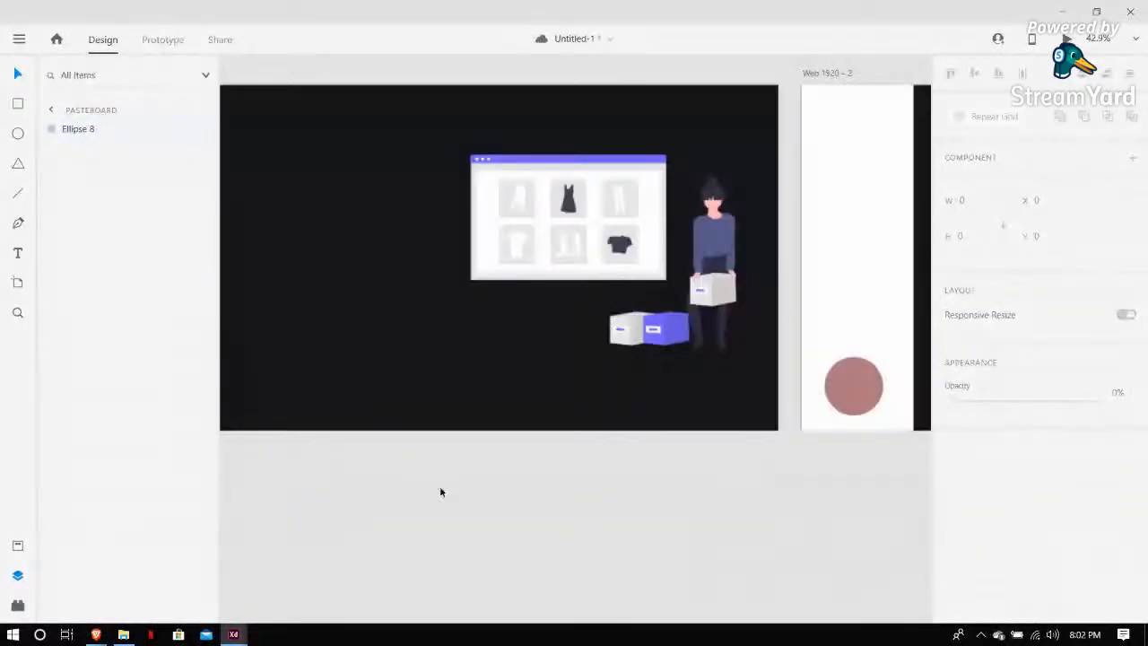
scroll(440, 491, "left", 3)
scroll(413, 467, "up", 2)
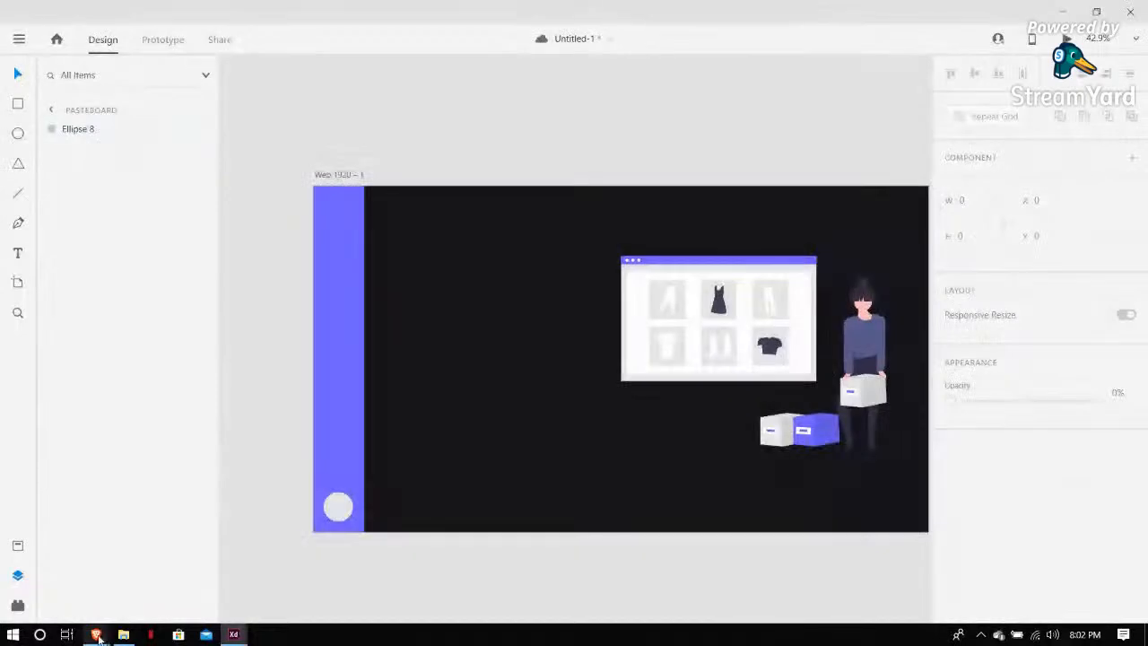
Switch to the browser, search Google for flaticons in a new tab and open the Flaticon website
left_click(97, 635)
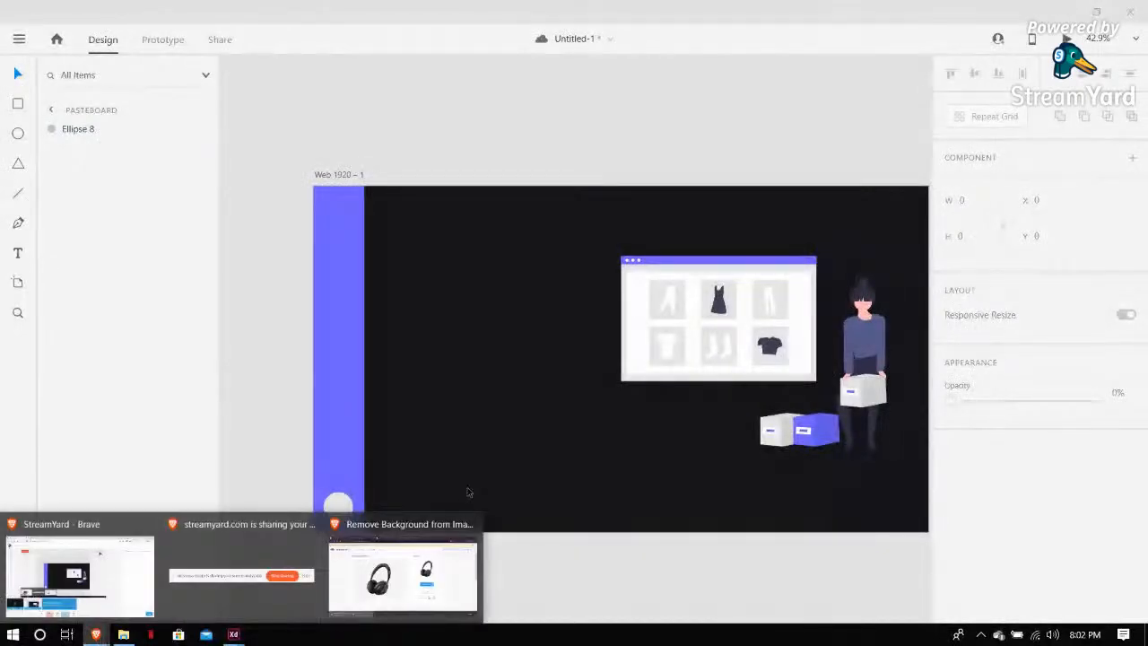
left_click(404, 524)
left_click(726, 10)
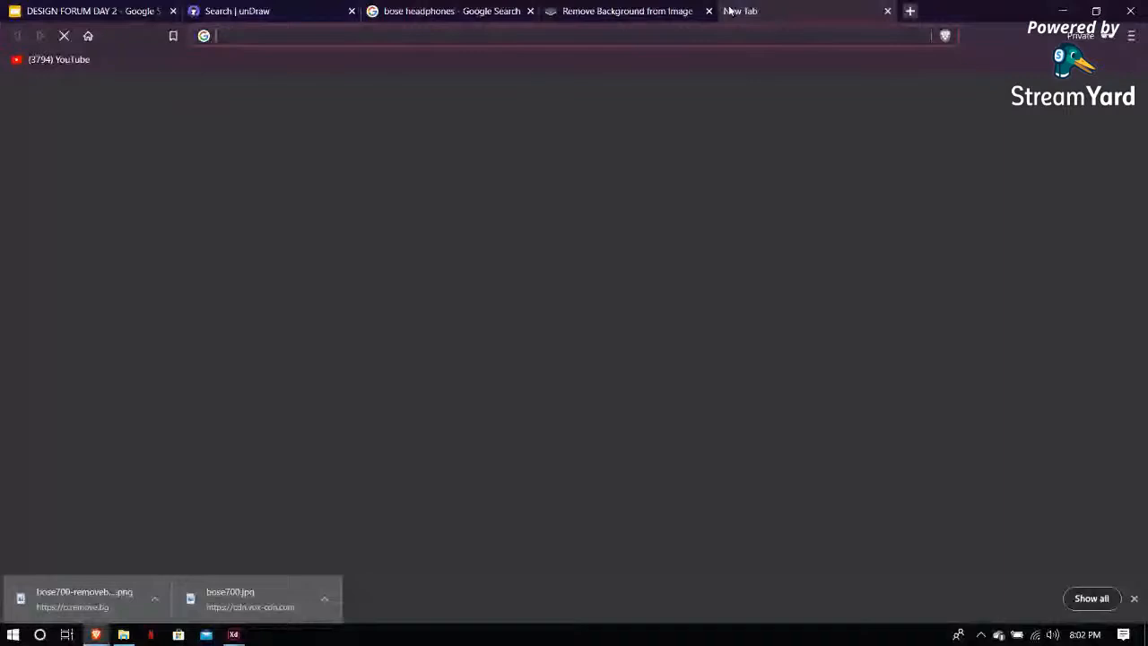
type("fla")
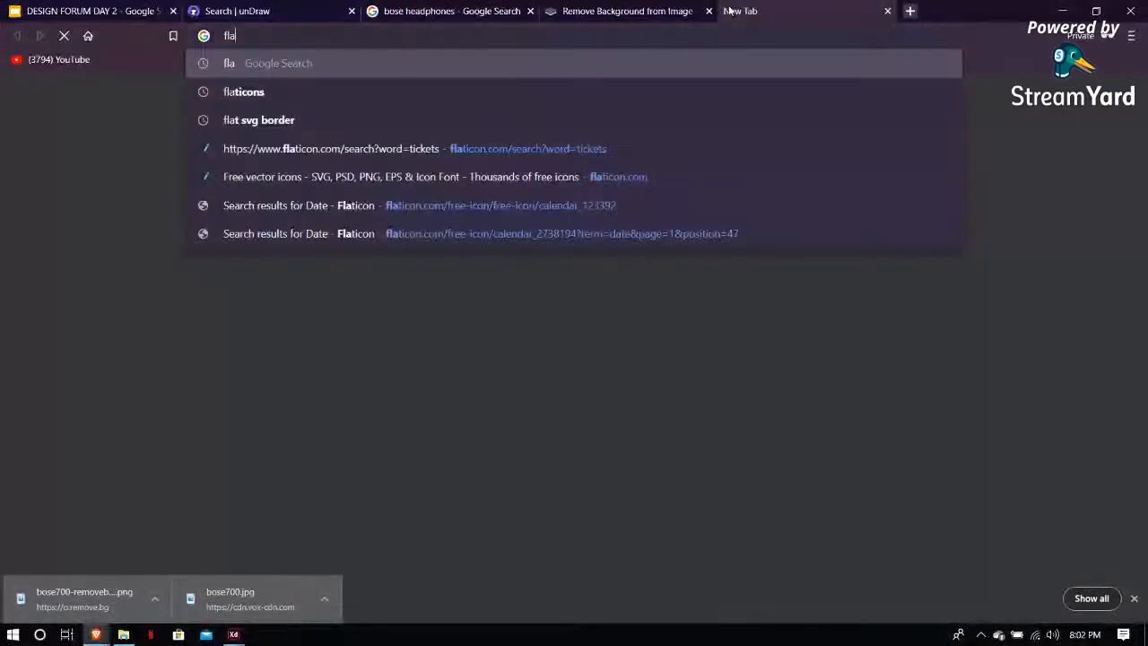
type("ticons")
key("Return")
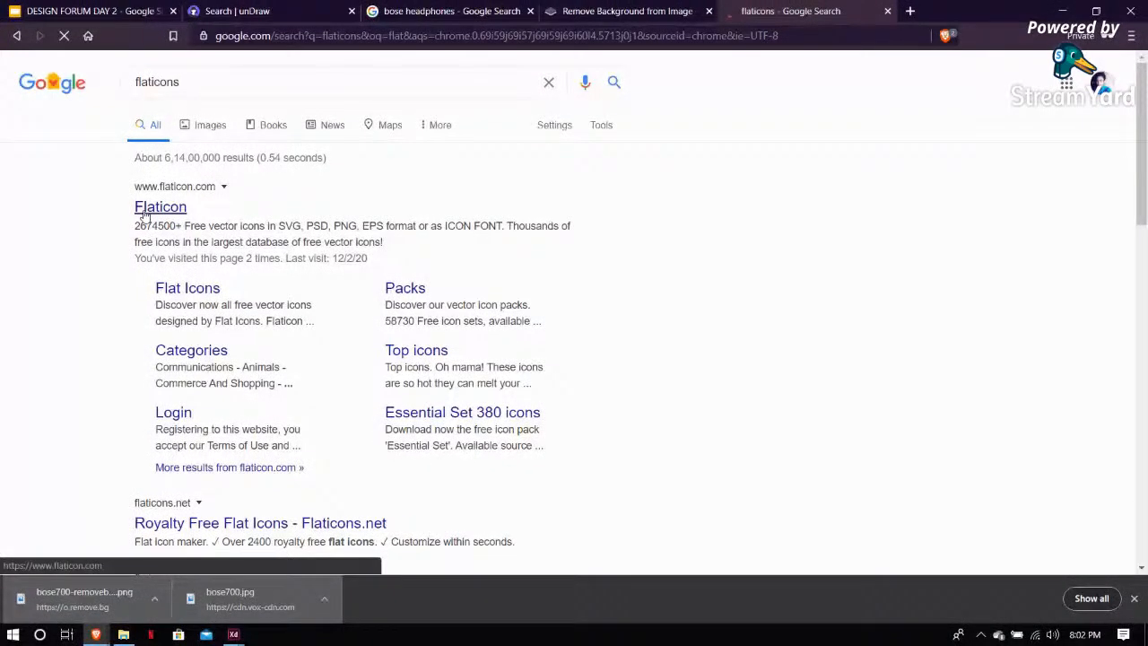
left_click(160, 207)
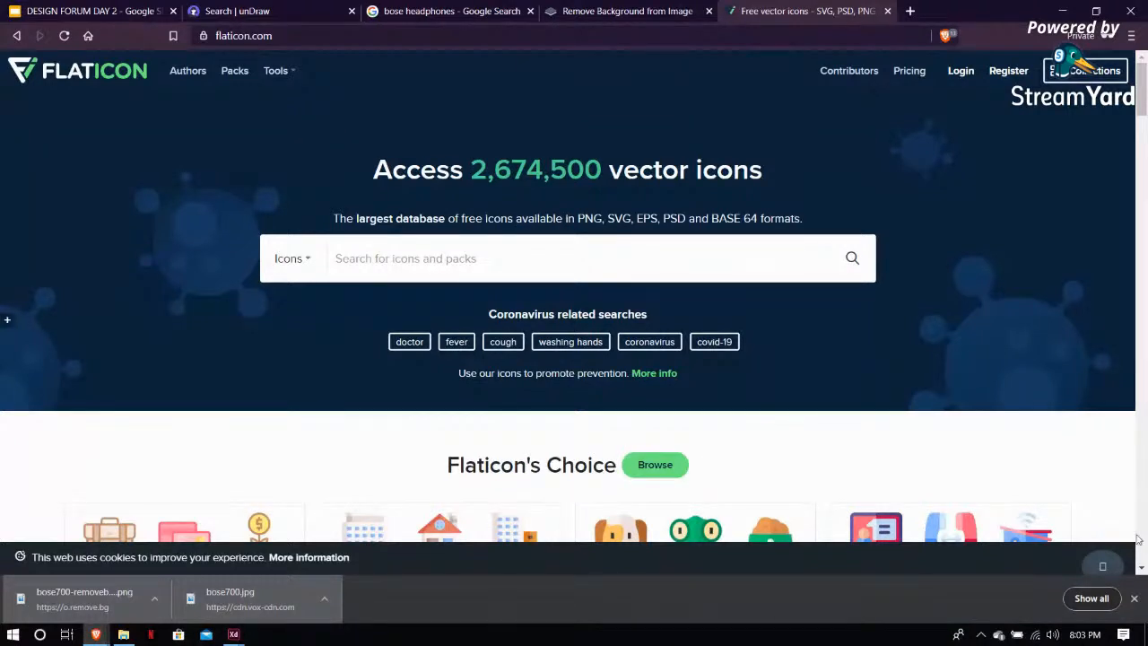
left_click(1134, 598)
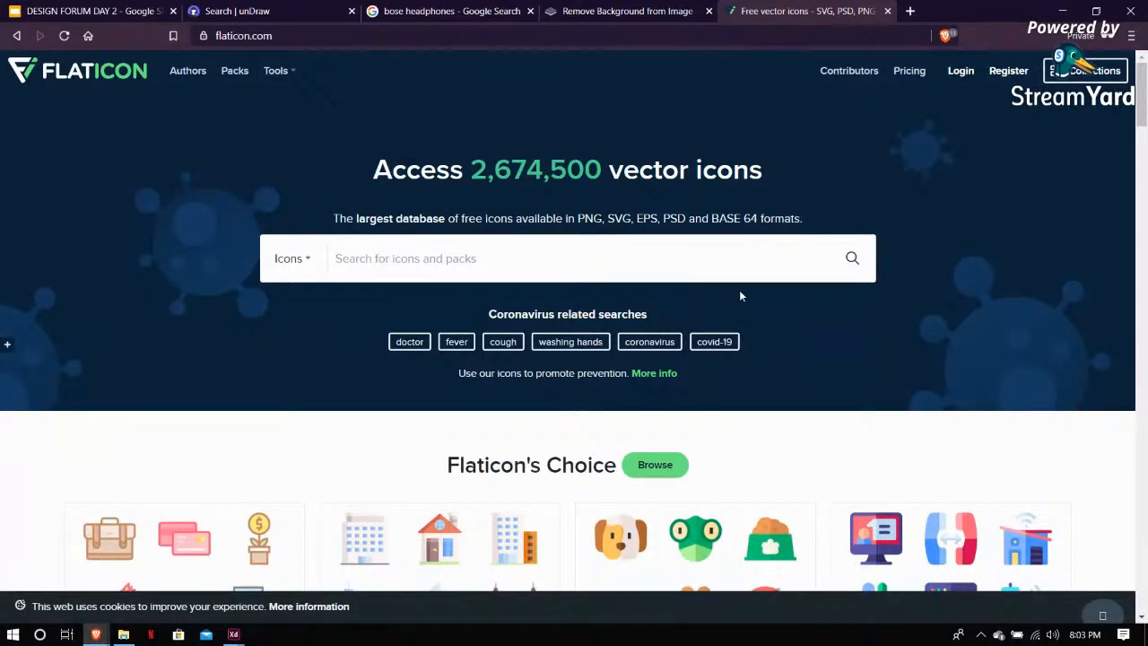
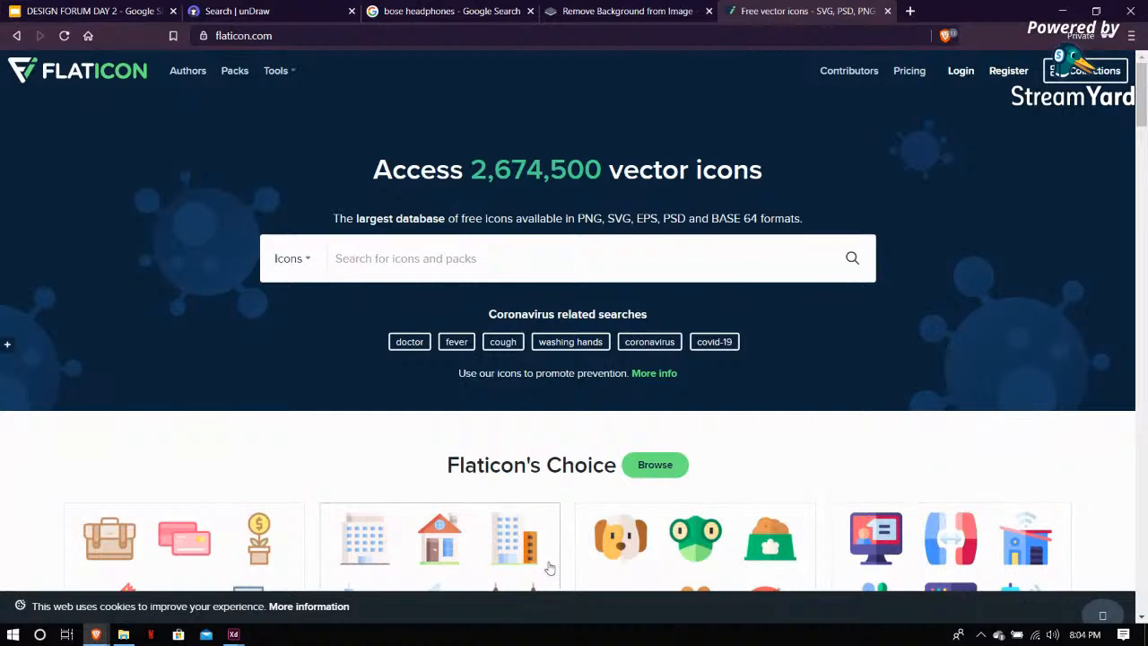
Switch to the finished Kart design file and examine the landing artboard's sidebar icons and text
mouse_move(239, 639)
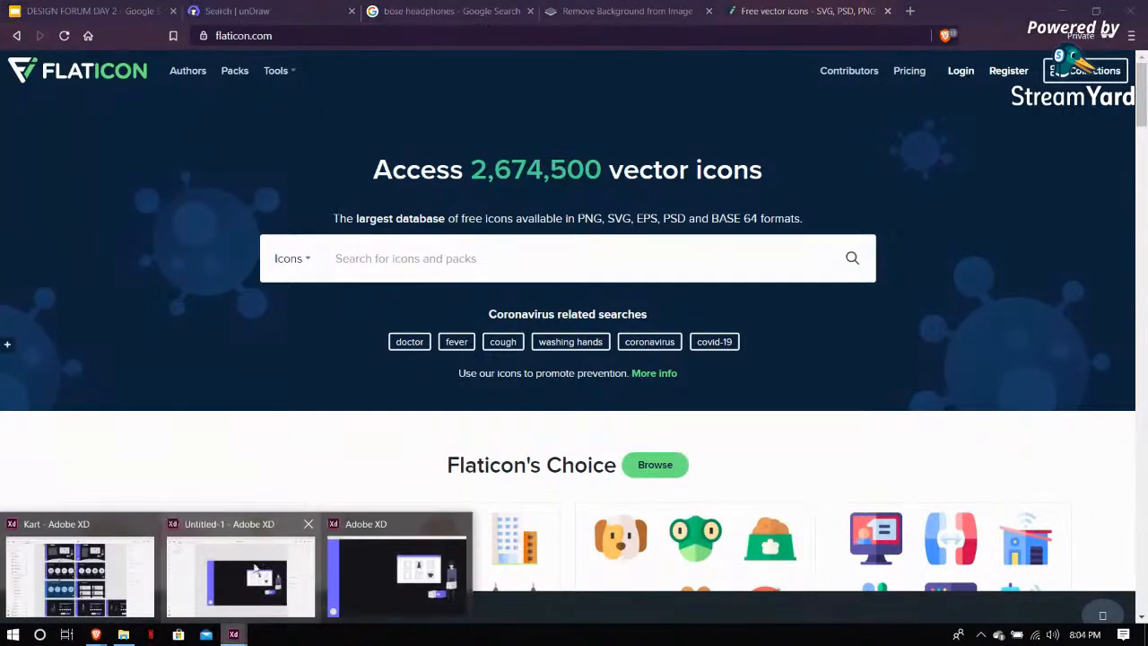
left_click(81, 566)
scroll(343, 176, "up", 5)
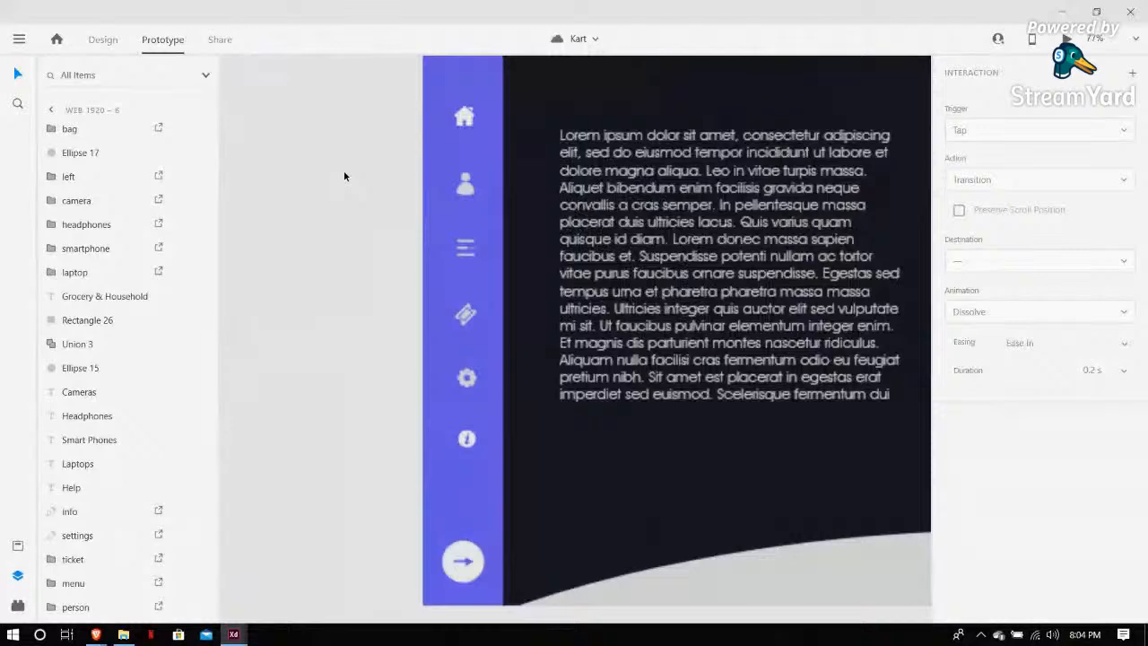
scroll(343, 176, "up", 2)
scroll(343, 176, "up", 3)
scroll(345, 177, "up", 1)
scroll(345, 177, "right", 1)
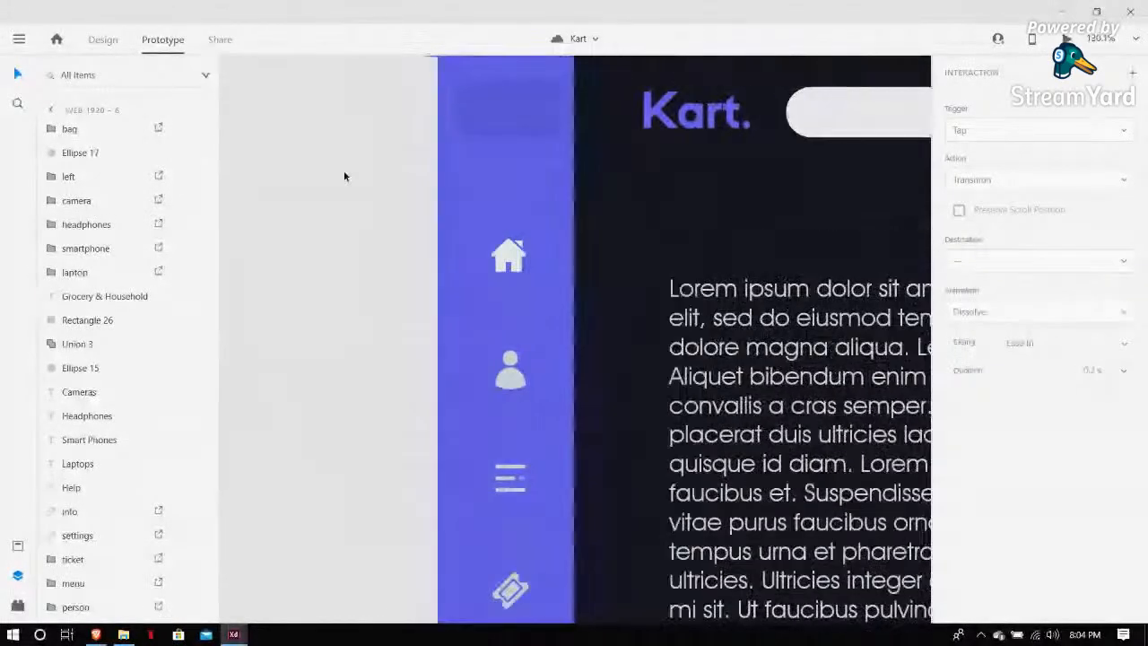
scroll(344, 177, "up", 2)
scroll(344, 177, "right", 2)
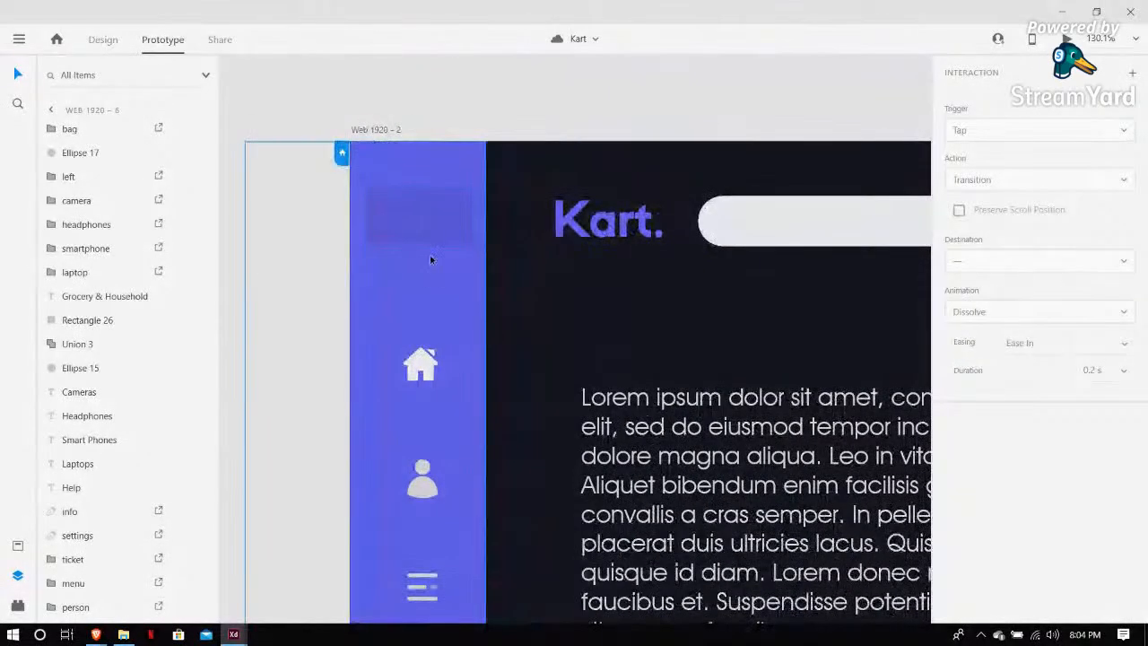
left_click(440, 232)
key("Escape")
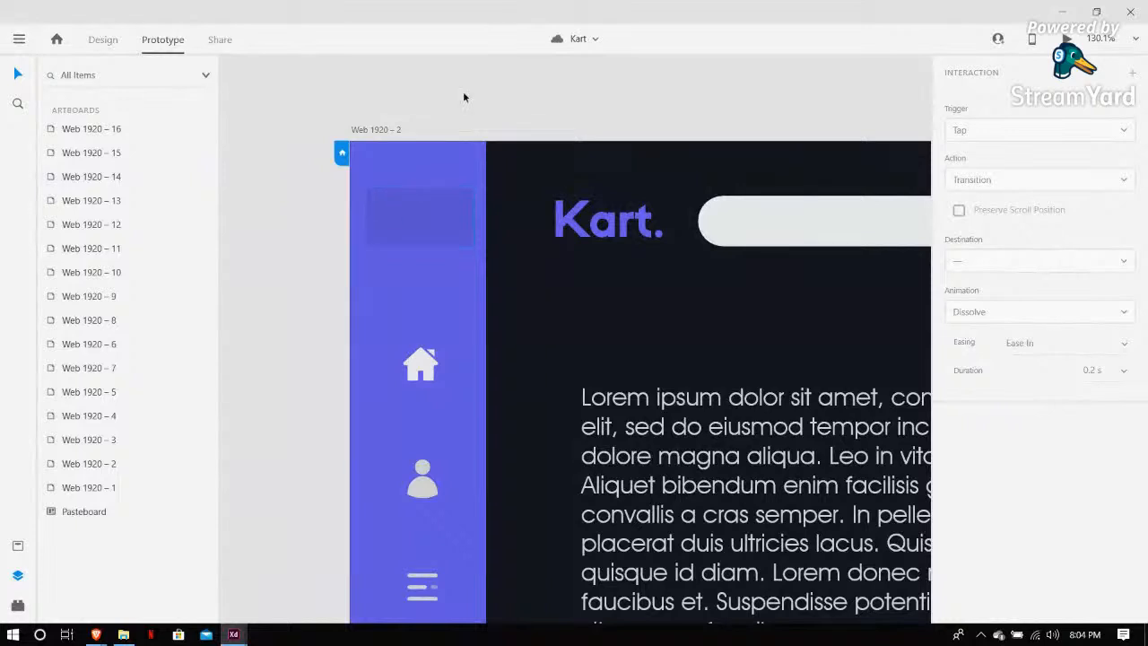
scroll(419, 333, "down", 1)
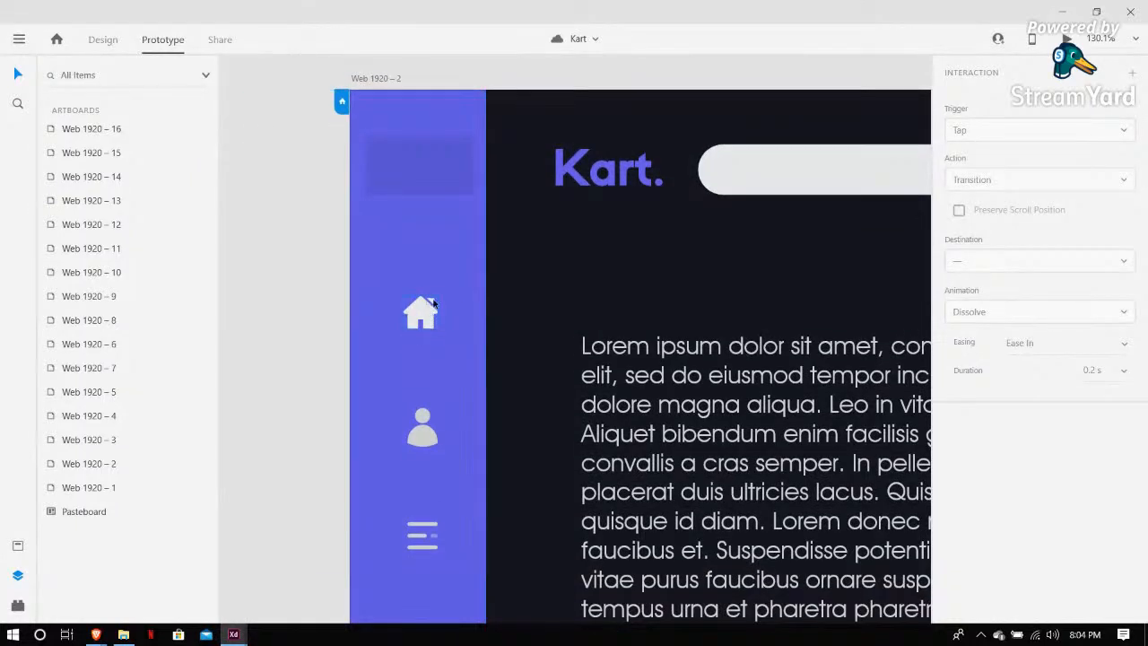
scroll(431, 318, "down", 2)
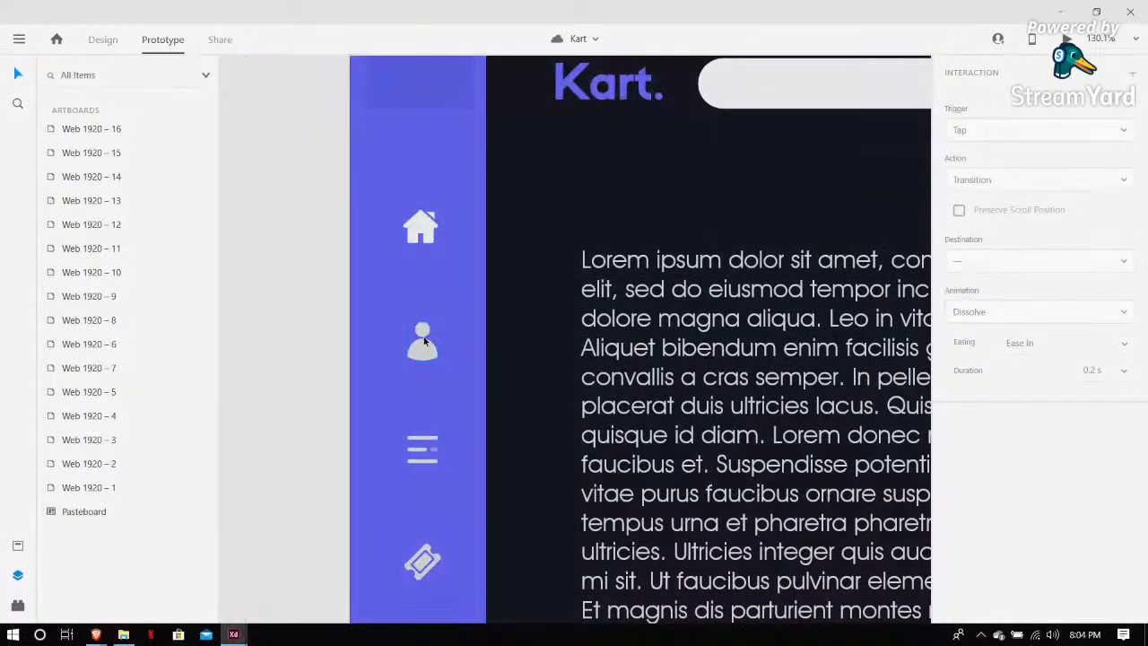
scroll(424, 336, "down", 1)
scroll(423, 371, "down", 2)
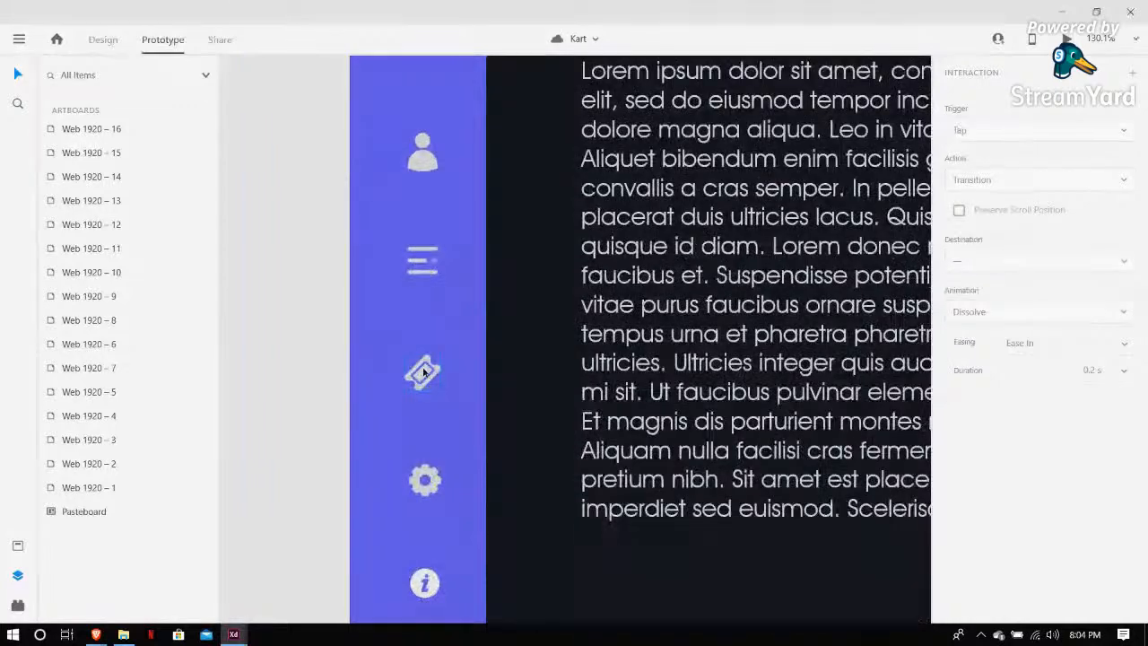
scroll(423, 372, "down", 2)
scroll(428, 359, "down", 1)
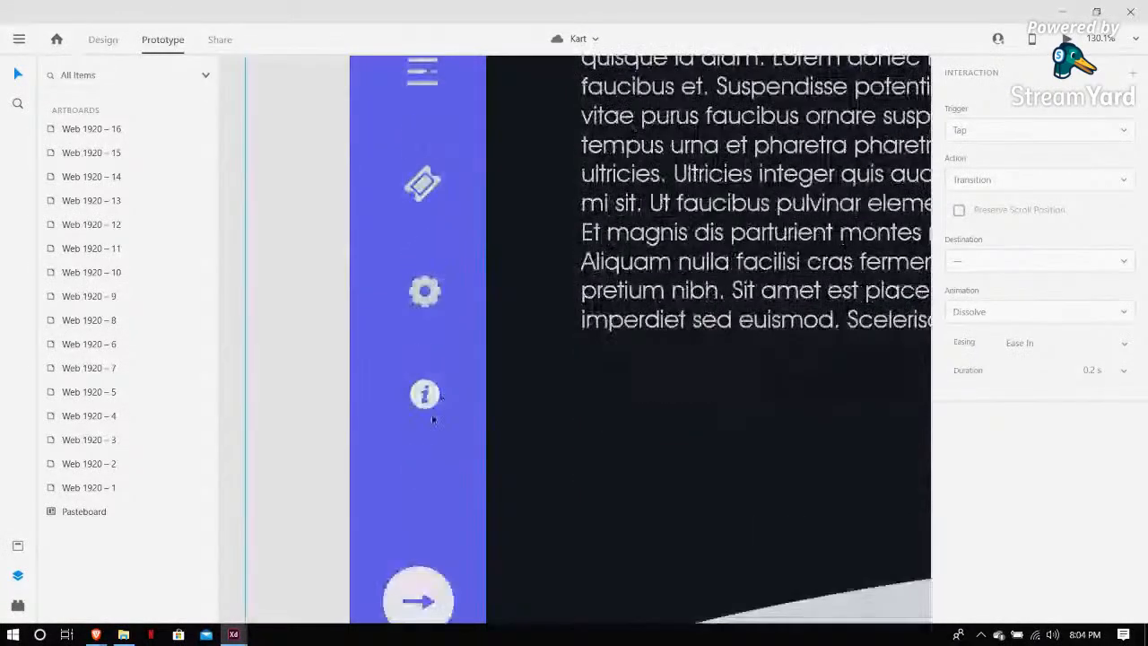
scroll(432, 405, "down", 1)
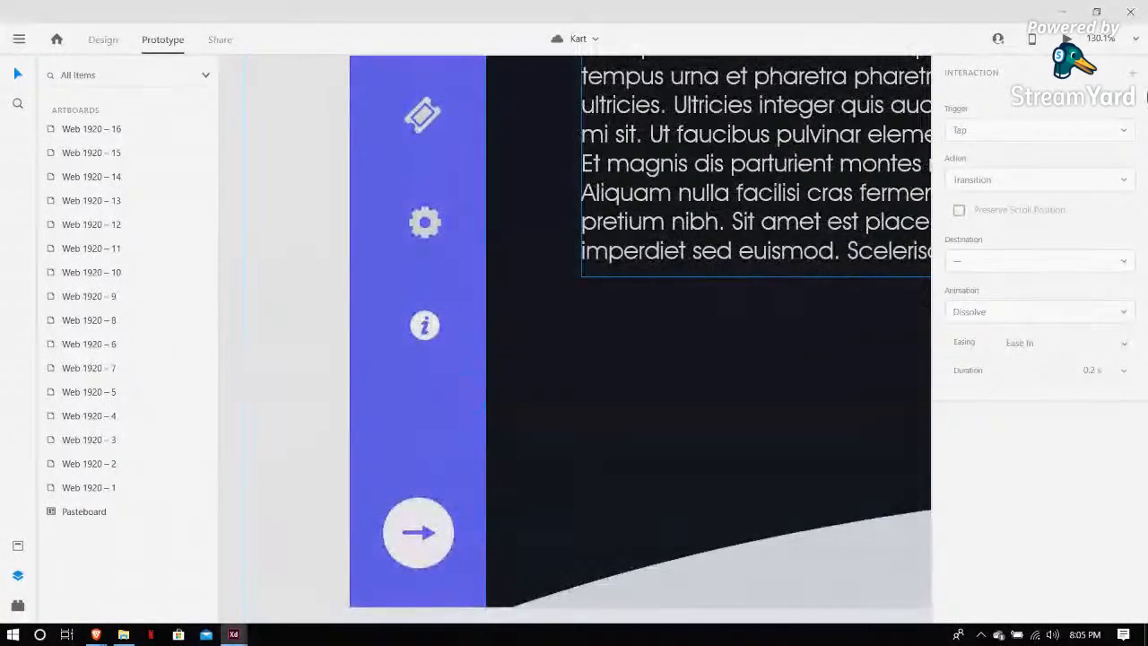
Preview the landing artboard, expand the sidebar menu with its arrow button, and close the preview
left_click(1064, 39)
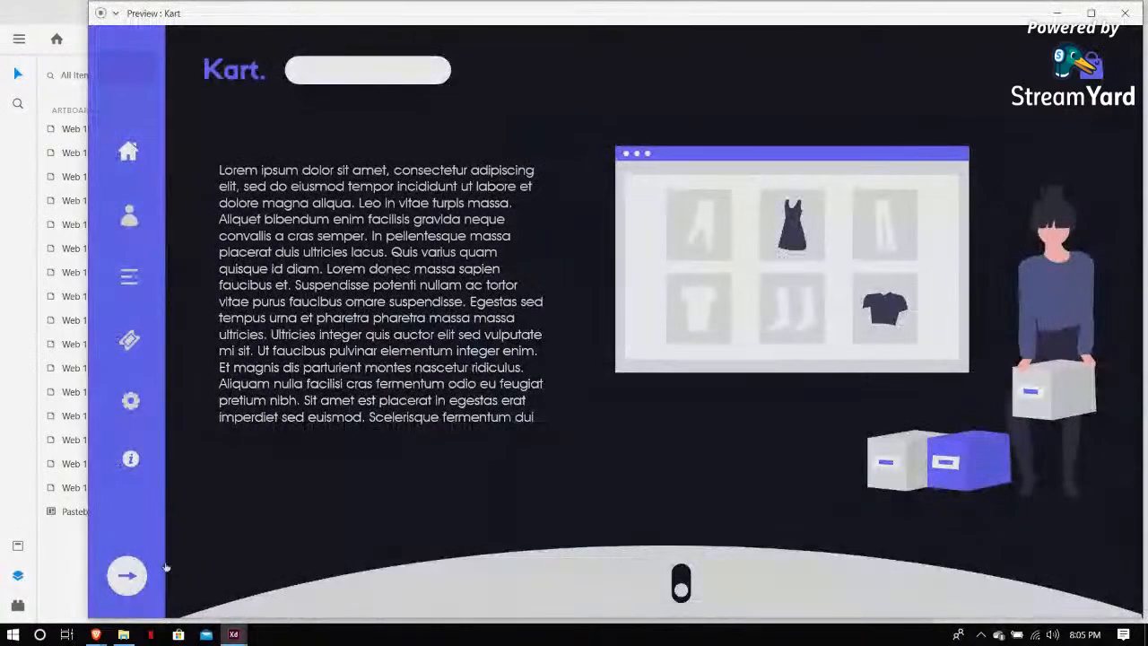
left_click(125, 591)
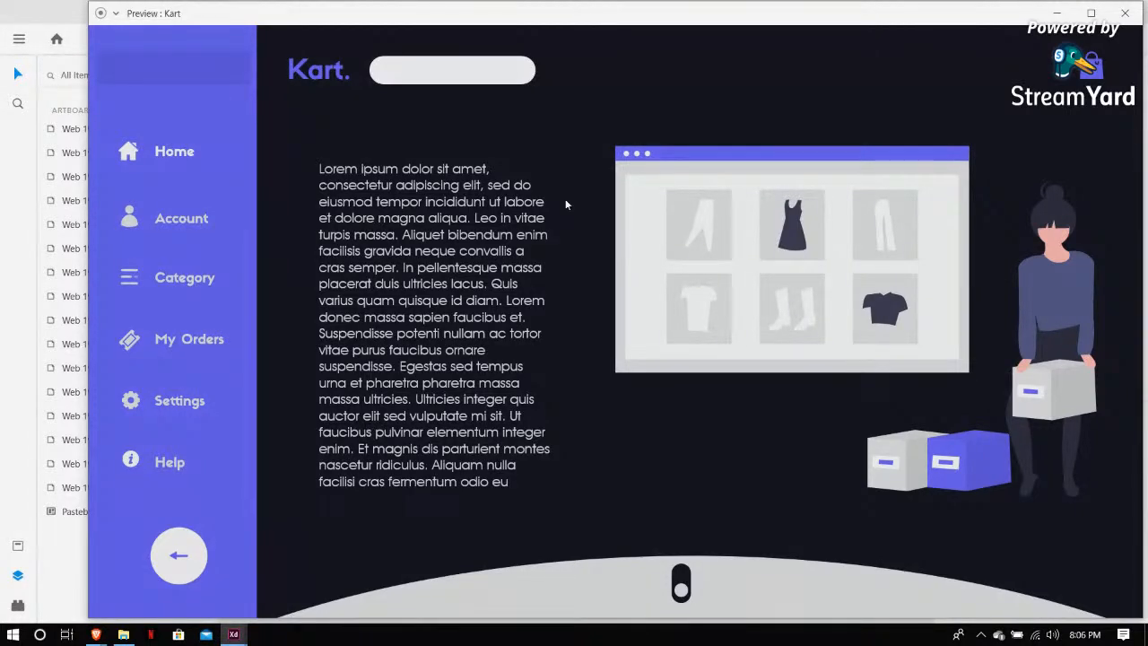
left_click(1127, 18)
Copy the four colour-swatch circles from the Kart file and paste them above the artboard in the working file
scroll(336, 420, "down", 3)
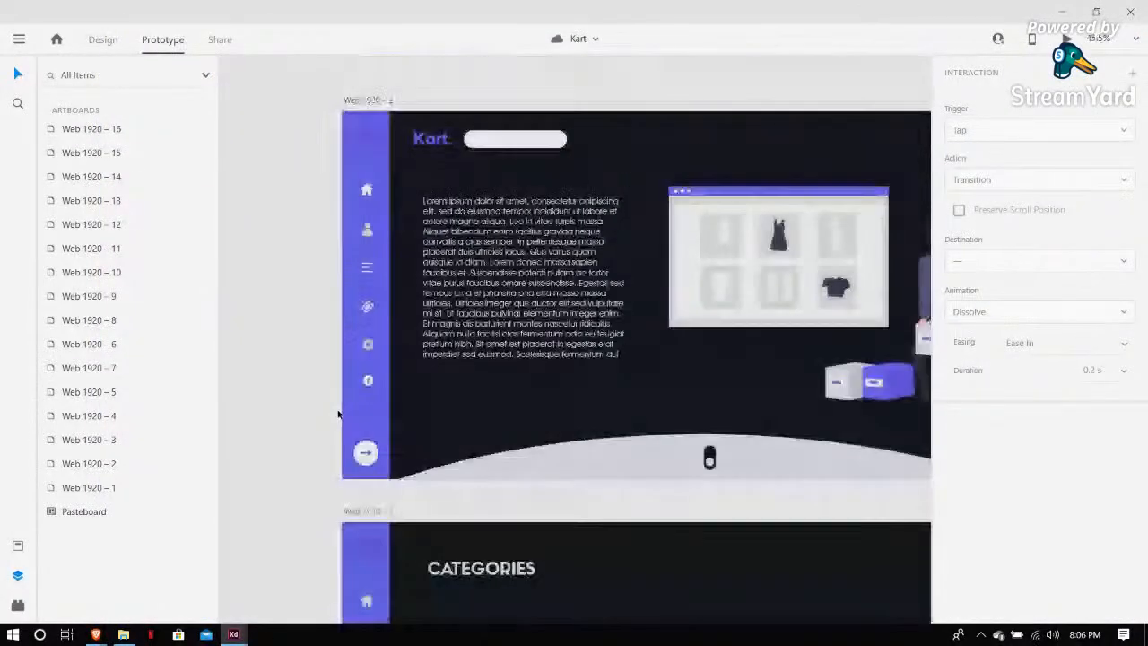
scroll(339, 415, "up", 2)
scroll(339, 415, "right", 2)
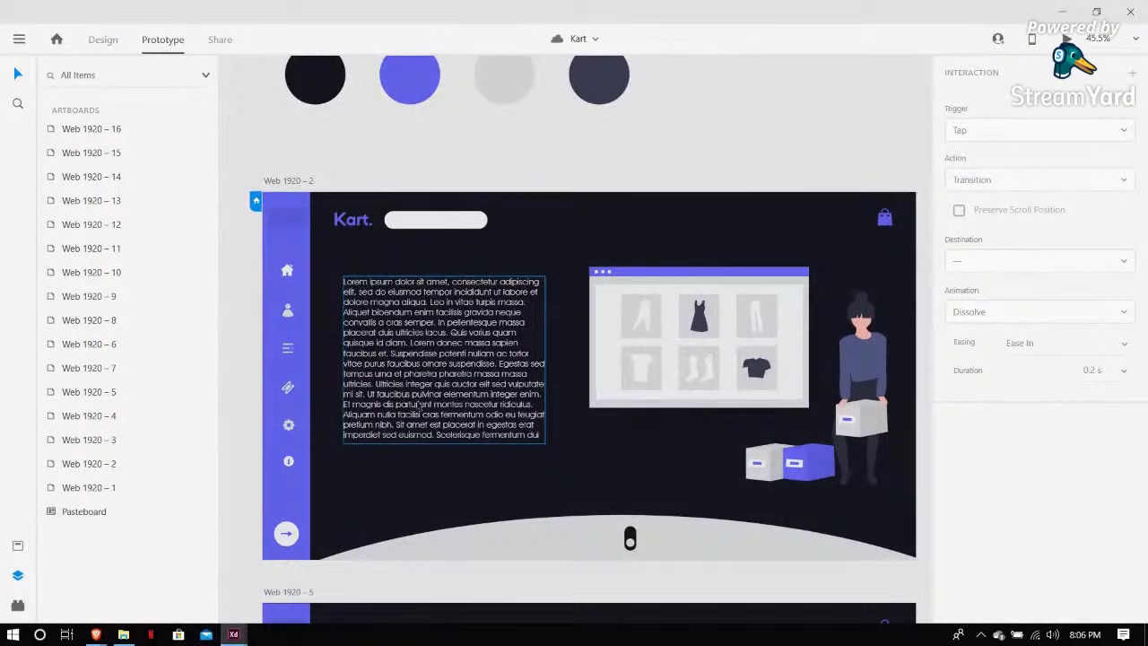
scroll(420, 405, "up", 1)
scroll(420, 405, "down", 1)
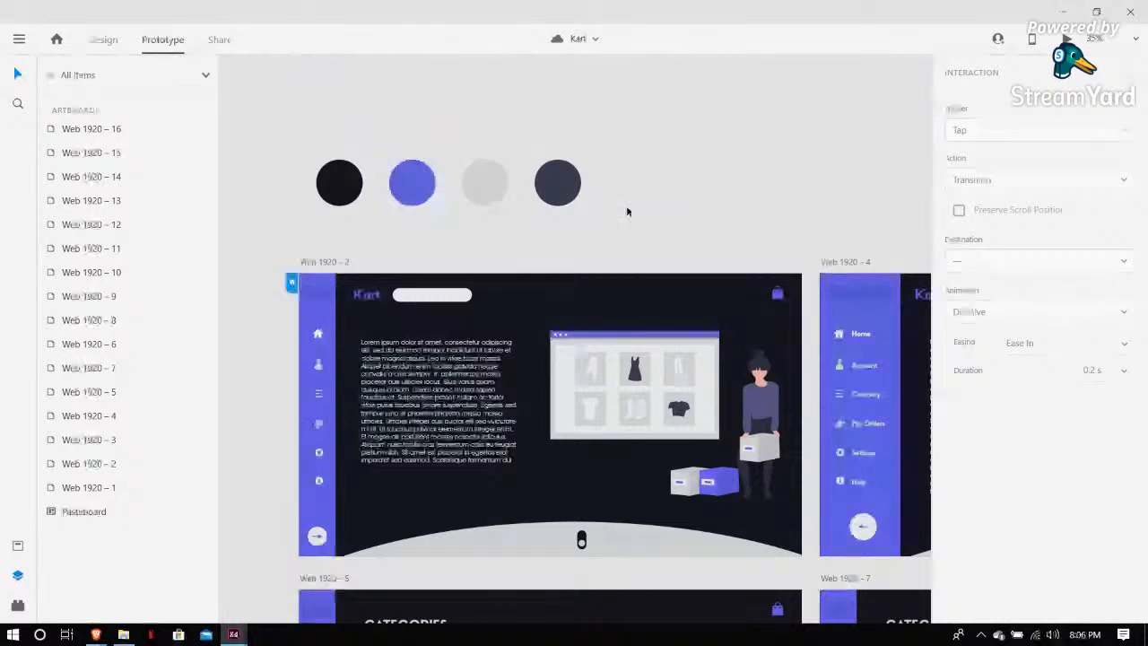
left_click_drag(625, 213, 359, 157)
mouse_move(233, 635)
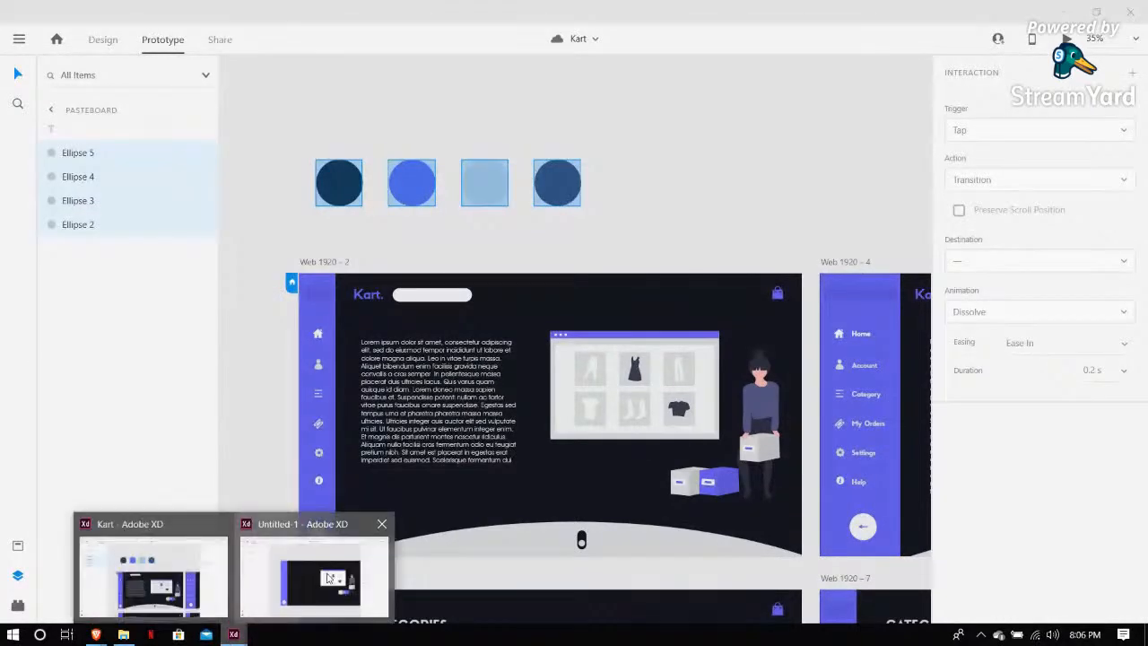
left_click(313, 577)
key("ctrl+v")
left_click_drag(524, 334, 475, 96)
left_click(776, 169)
Draw a rectangle about 135 × 53 px at the top of the purple sidebar and remove its border
scroll(686, 265, "up", 1)
scroll(678, 273, "down", 2)
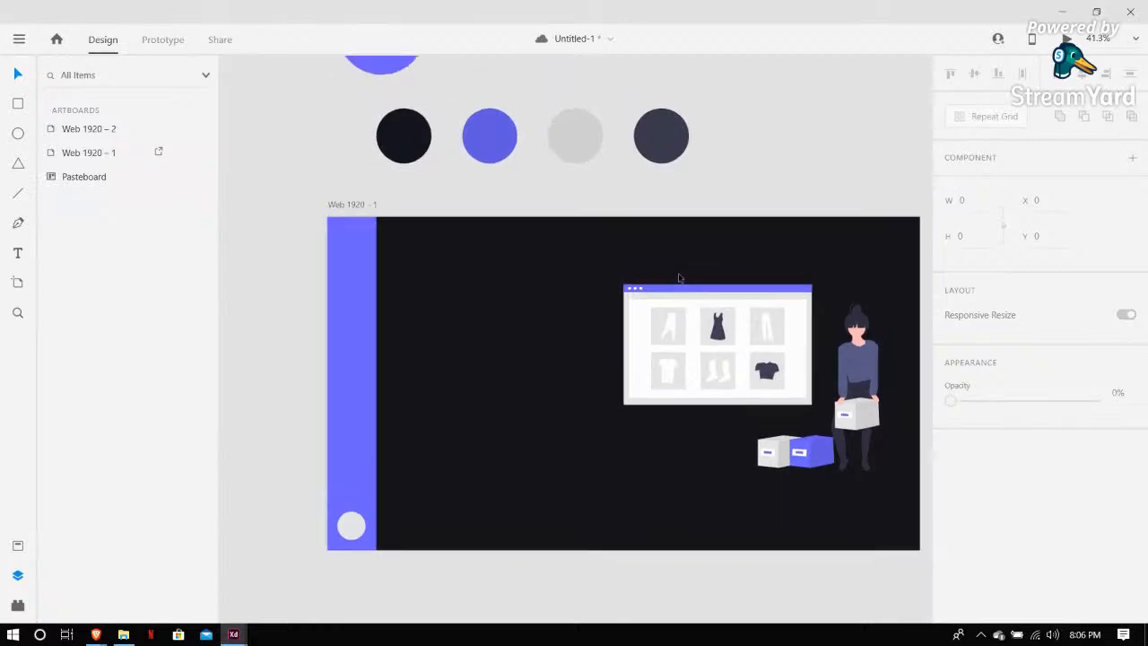
scroll(556, 444, "right", 1)
scroll(498, 492, "up", 1)
scroll(497, 490, "left", 1)
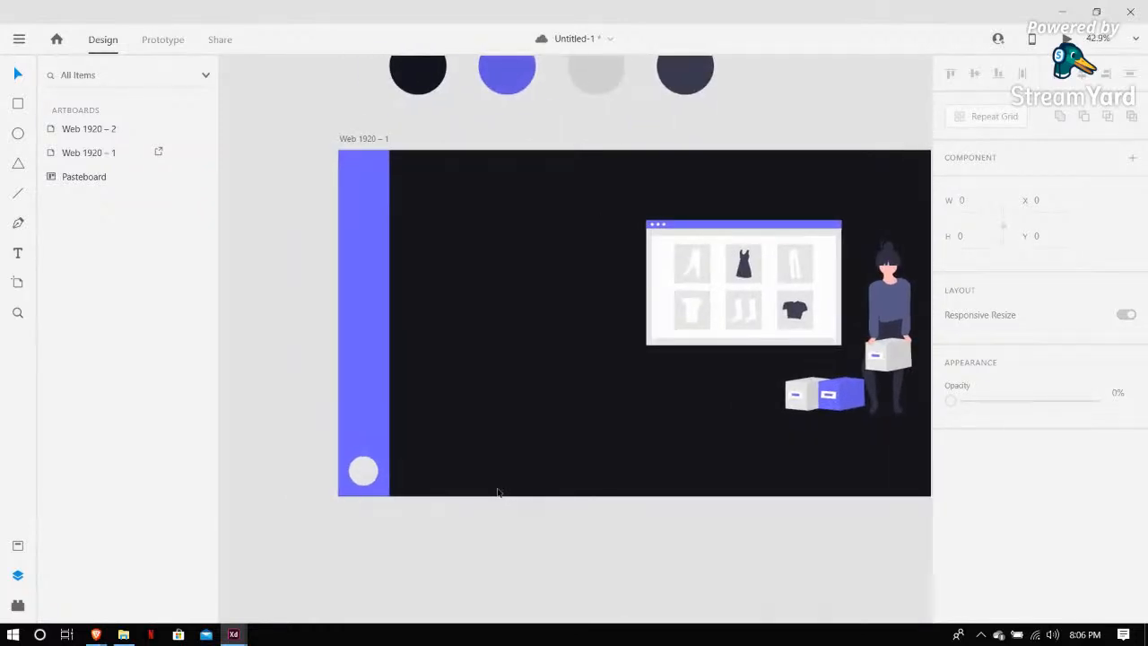
scroll(387, 216, "left", 1)
scroll(388, 216, "up", 4)
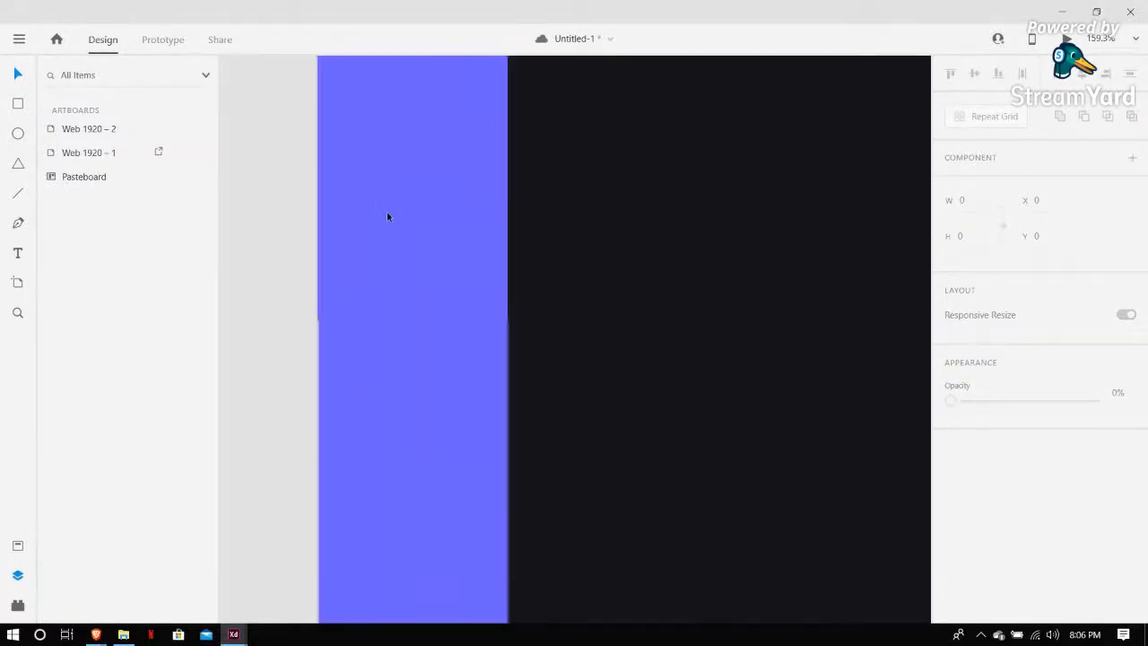
scroll(388, 217, "up", 1)
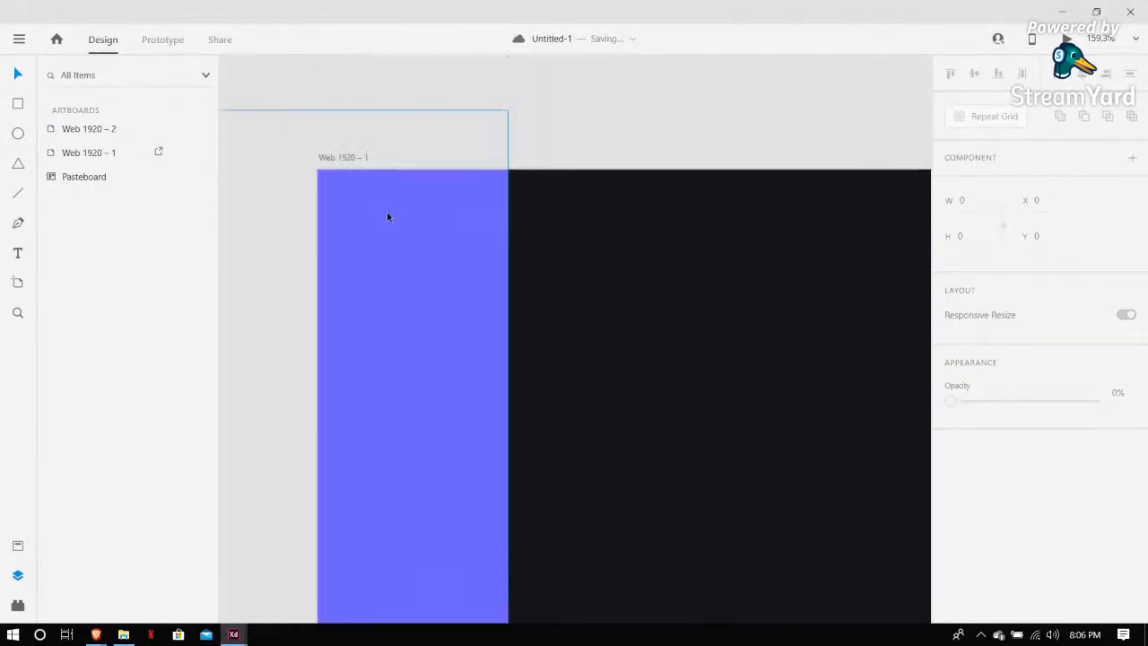
left_click(22, 103)
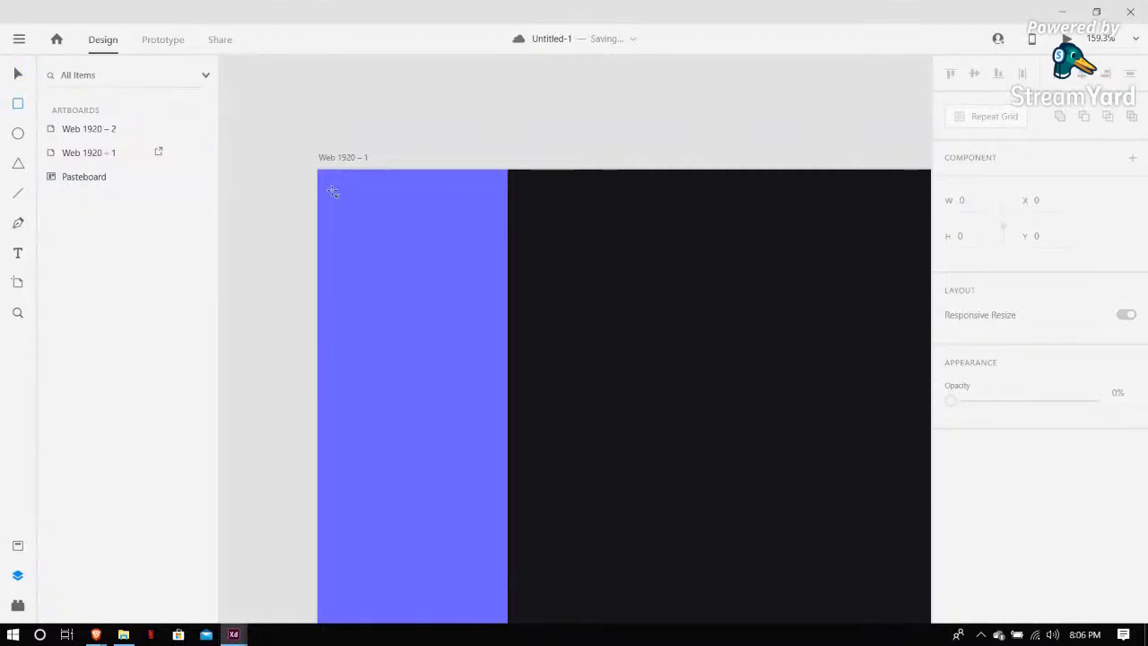
left_click_drag(333, 192, 492, 254)
scroll(780, 350, "down", 1)
scroll(1056, 441, "down", 3)
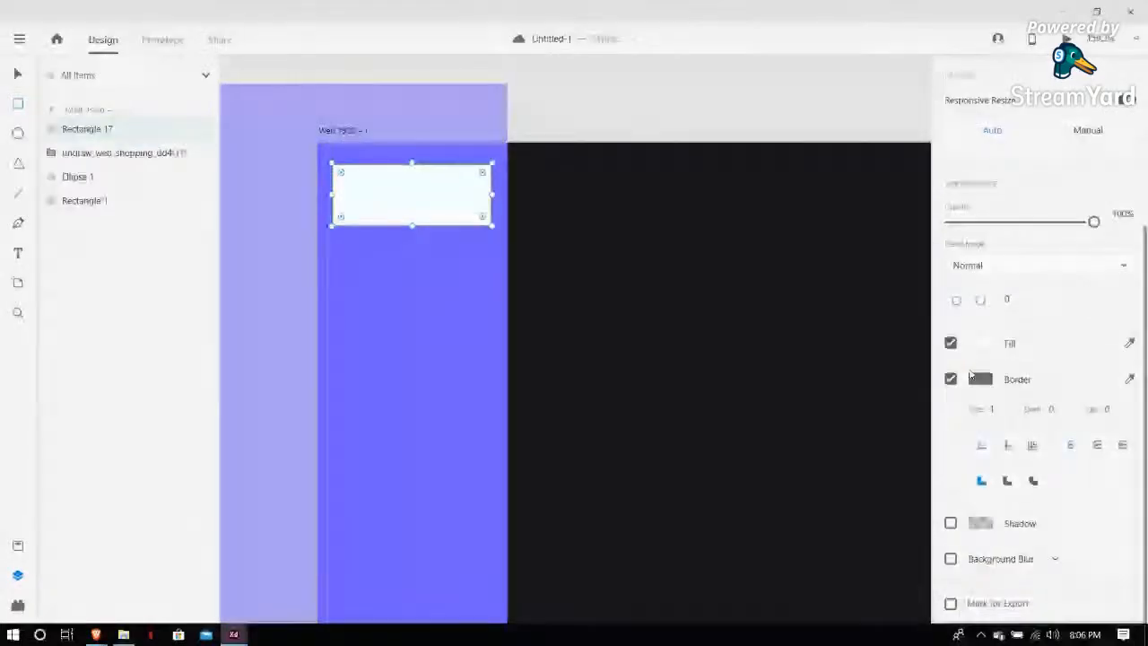
left_click(952, 380)
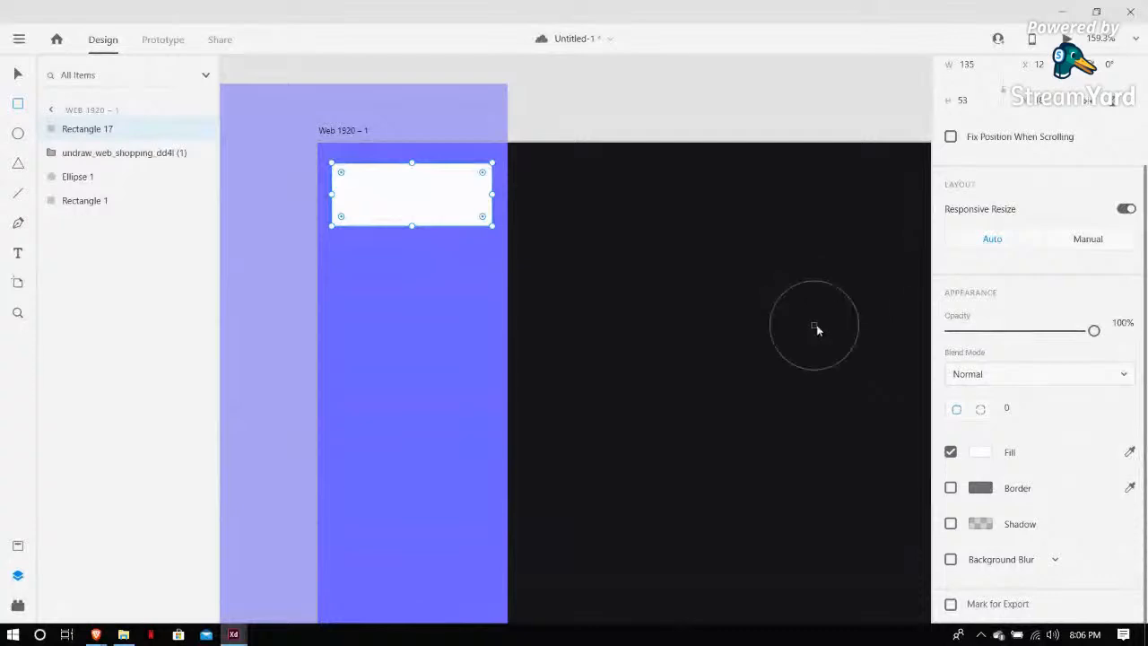
Fill the rectangle with the dark grey swatch colour using the eyedropper
left_click(816, 330)
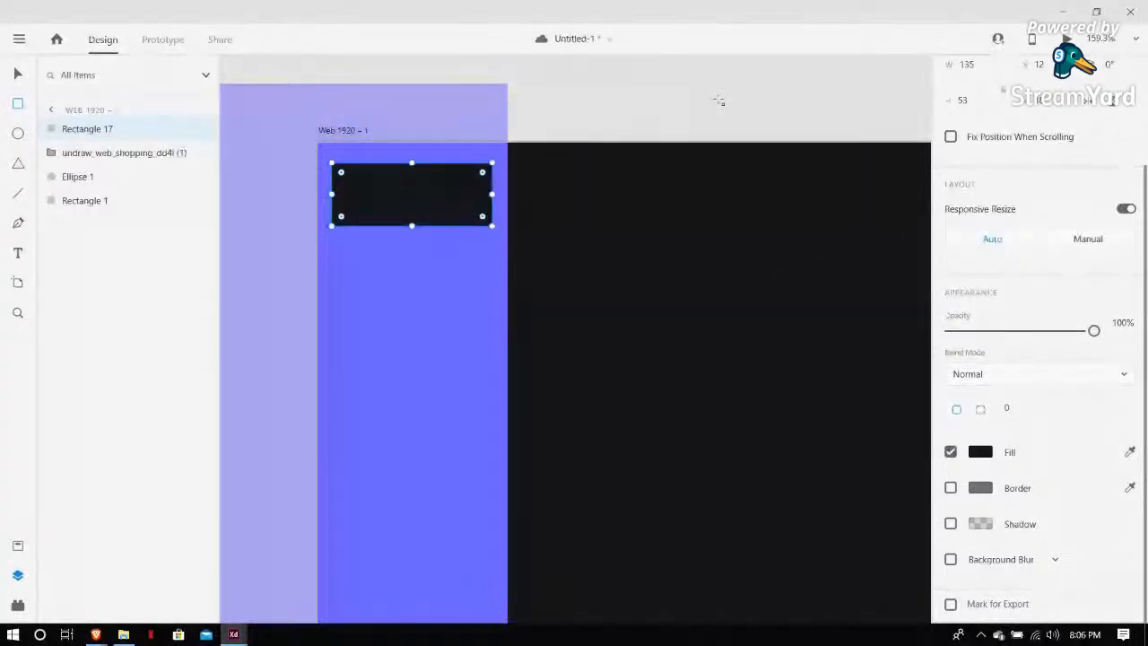
key("ctrl+minus")
key("ctrl+minus")
key("ctrl+minus")
left_click(1130, 451)
left_click(901, 190)
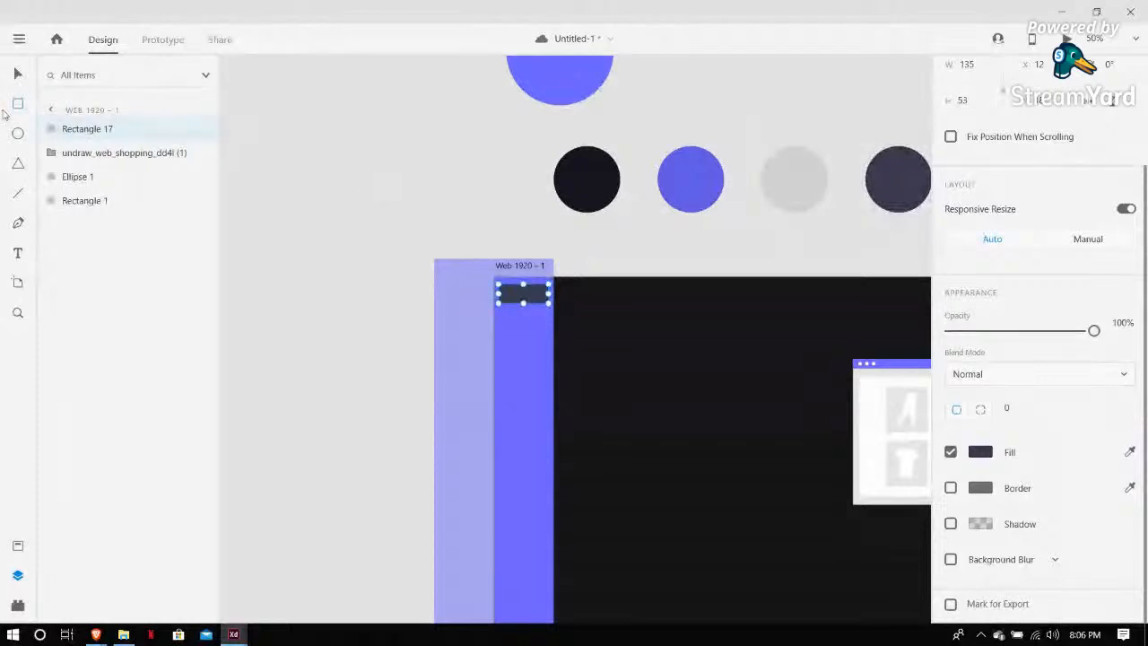
Delete the extra Web 1920 – 2 artboard
left_click(17, 74)
left_click(340, 174)
key("ctrl+0")
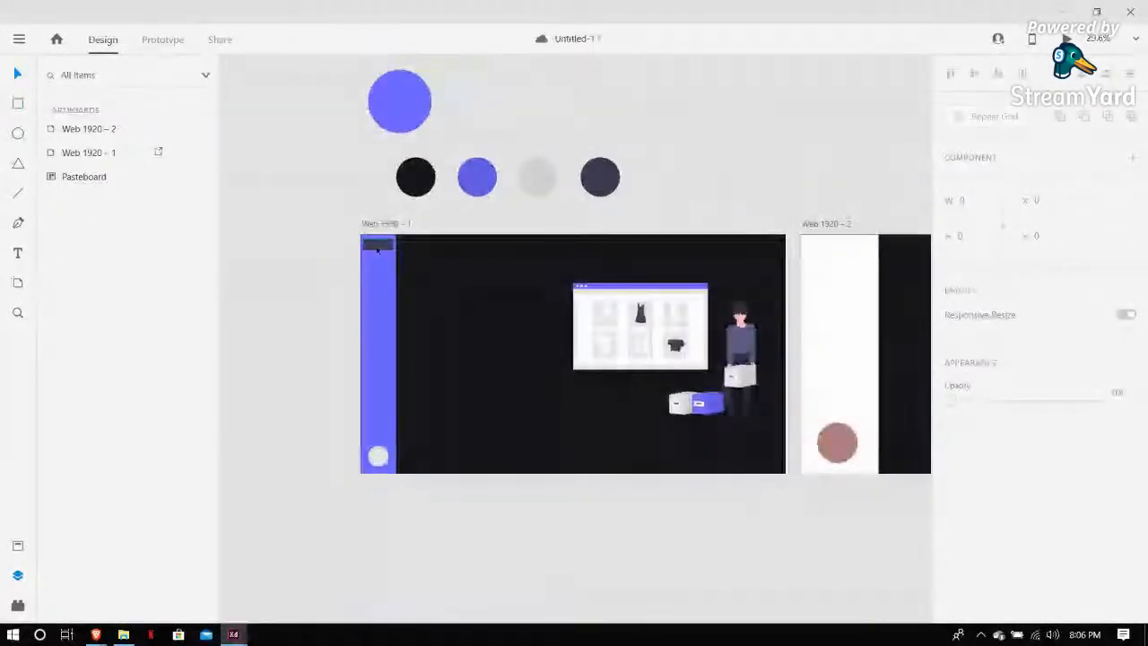
left_click(379, 253)
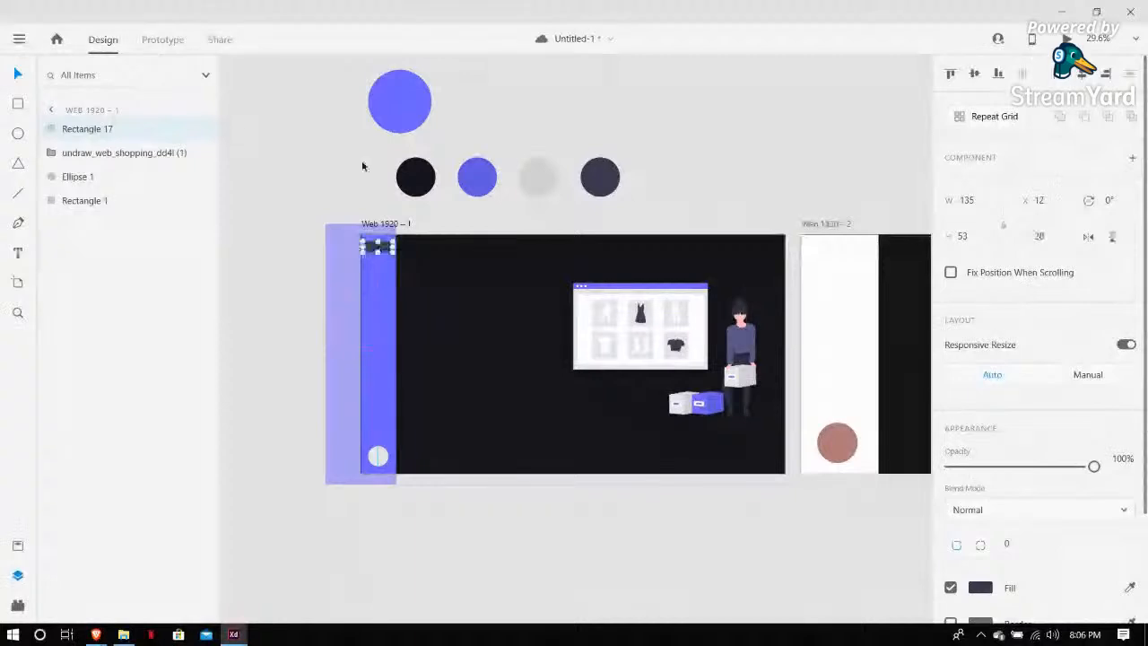
left_click(333, 138)
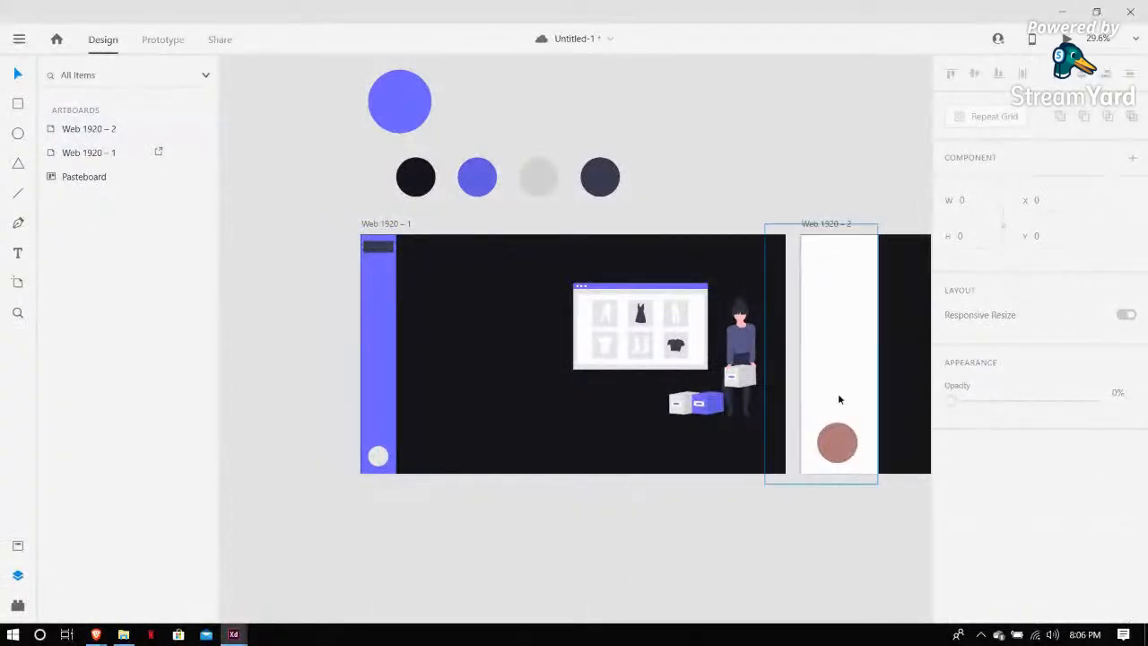
left_click(831, 225)
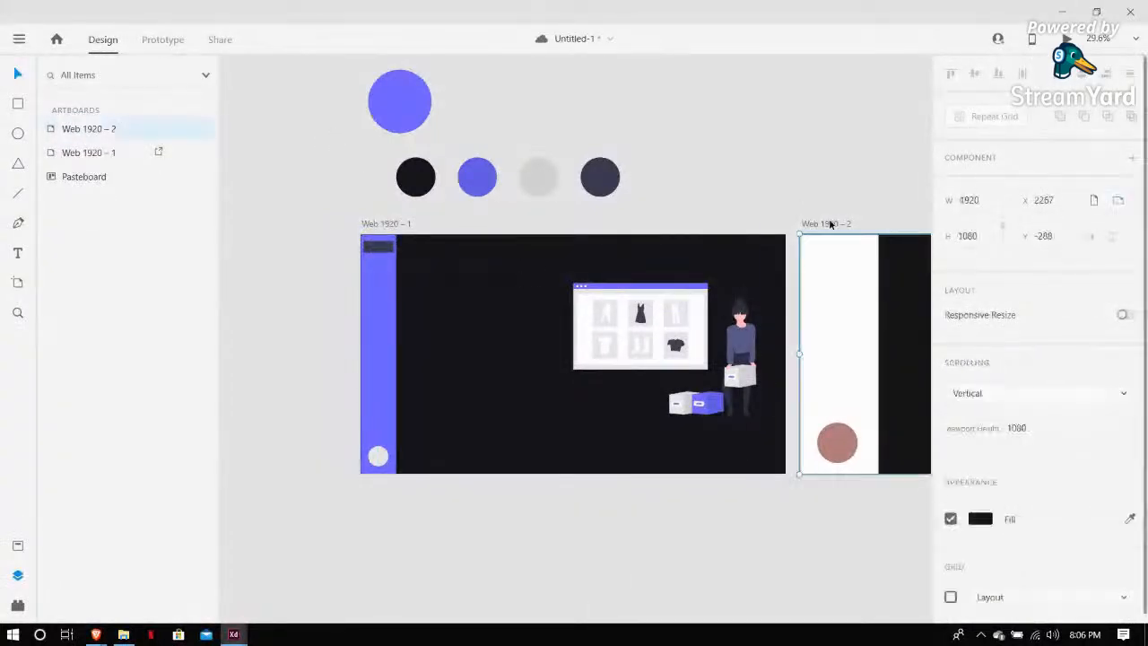
key("Delete")
scroll(378, 320, "up", 5)
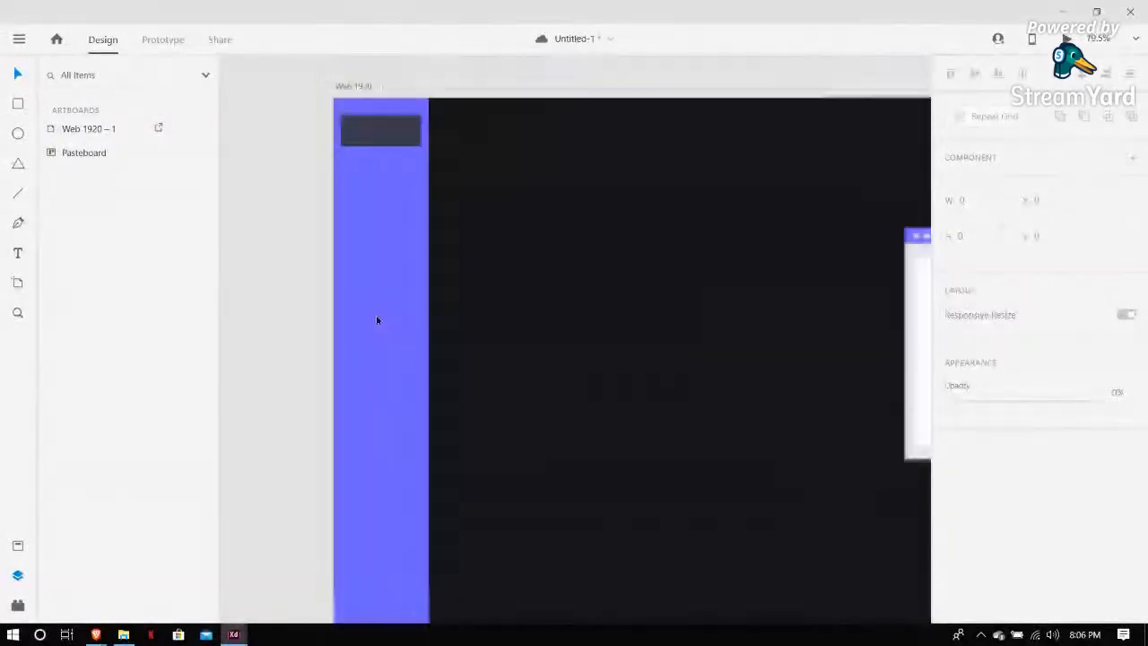
scroll(378, 320, "down", 3)
scroll(378, 492, "down", 1)
Switch to the browser's Flaticon tab and search for home icons
left_click(97, 633)
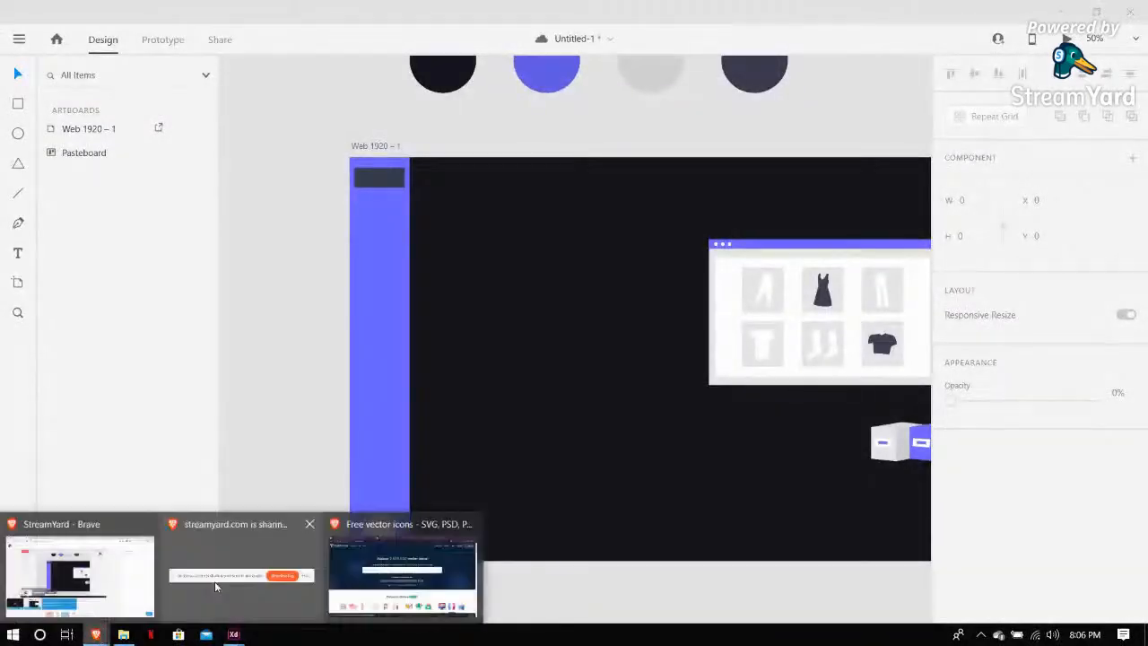
left_click(402, 578)
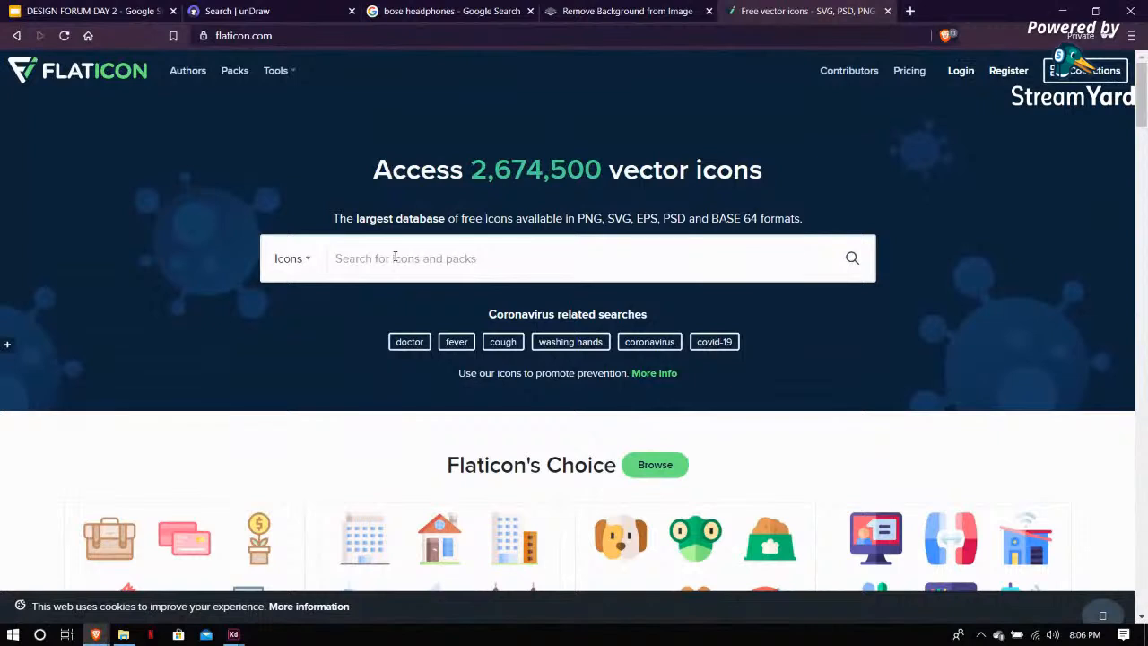
left_click(394, 257)
type("home")
key("Return")
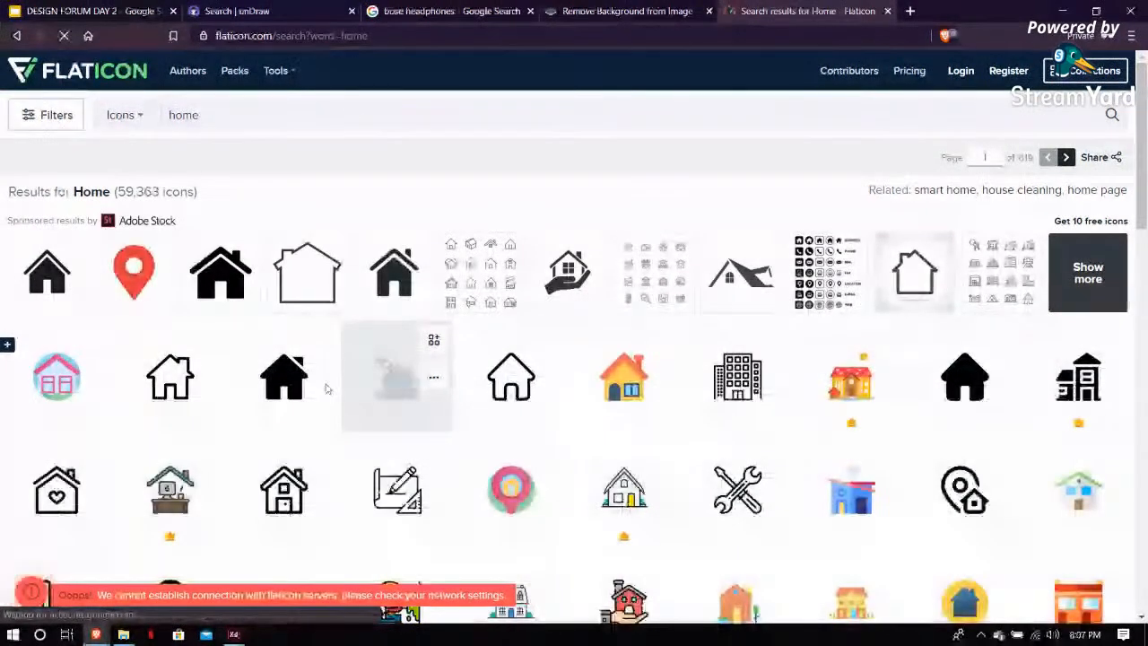
Open a filled home icon and start its free SVG download
left_click(260, 464)
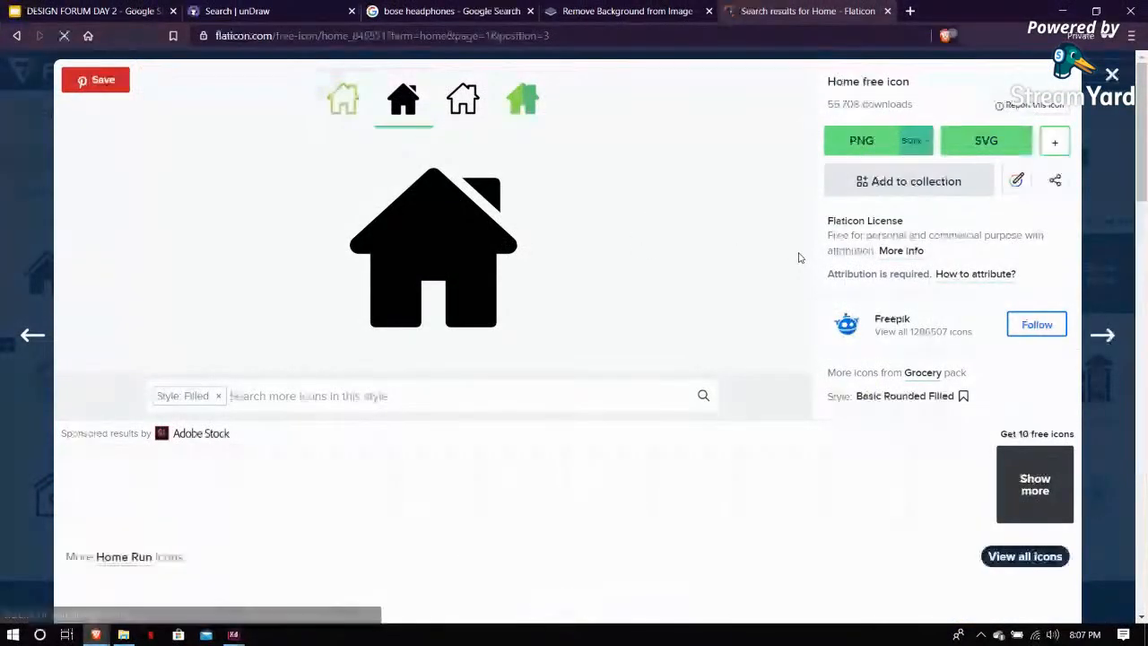
left_click(1018, 146)
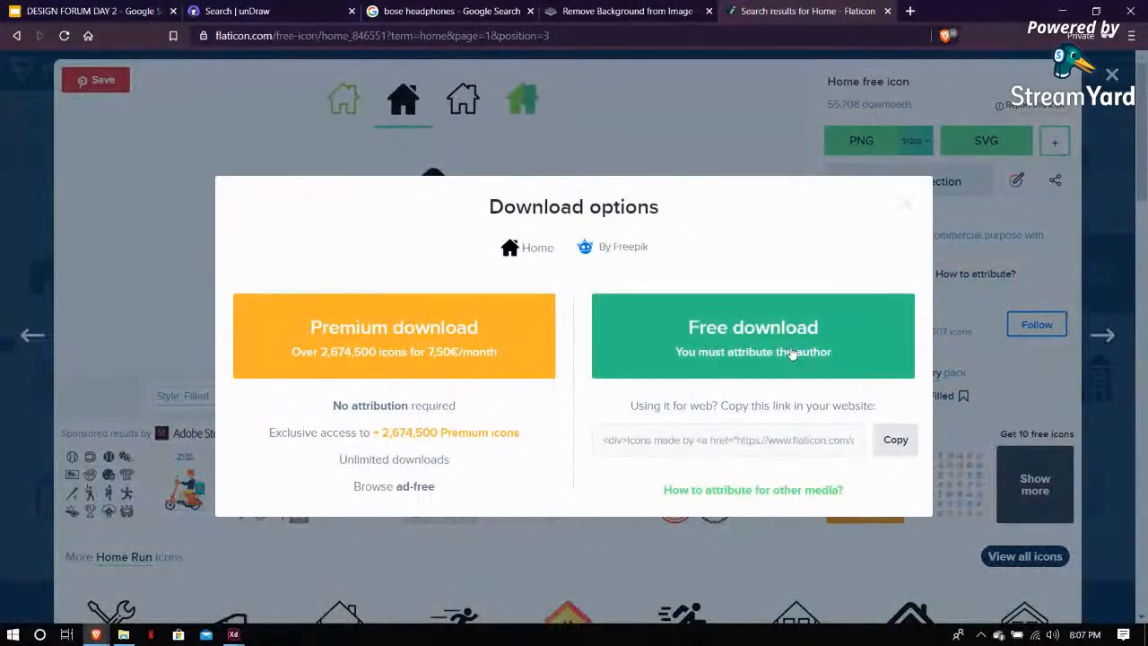
left_click(807, 336)
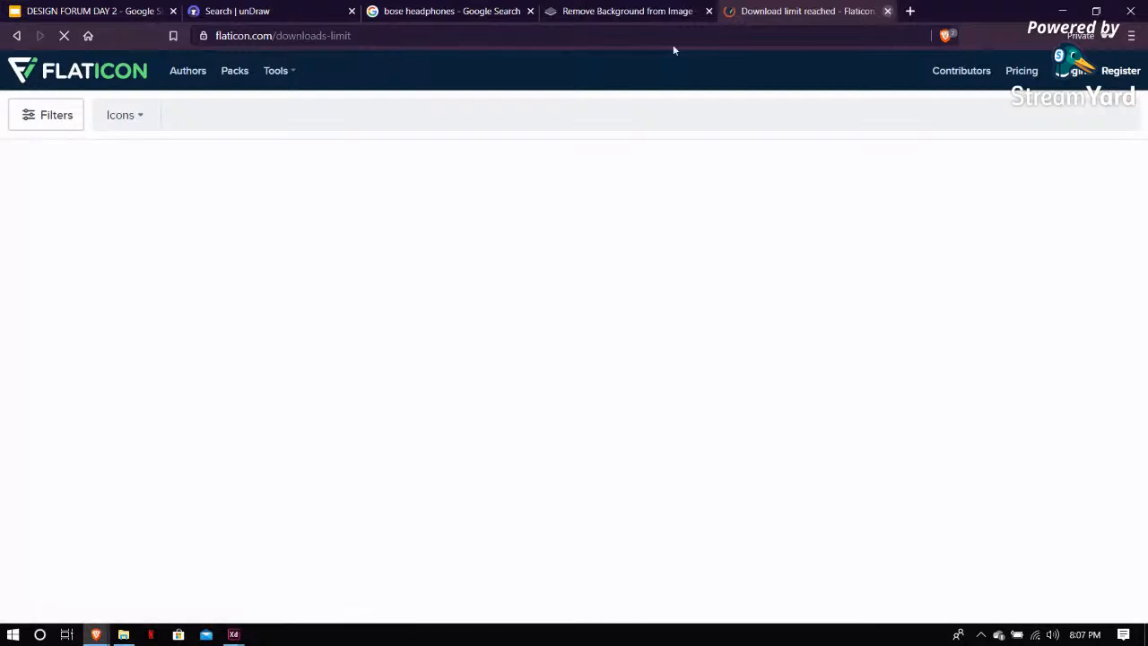
Close the Flaticon tab and import the downloaded home SVG from the Kart folder onto the landing artboard
middle_click(827, 16)
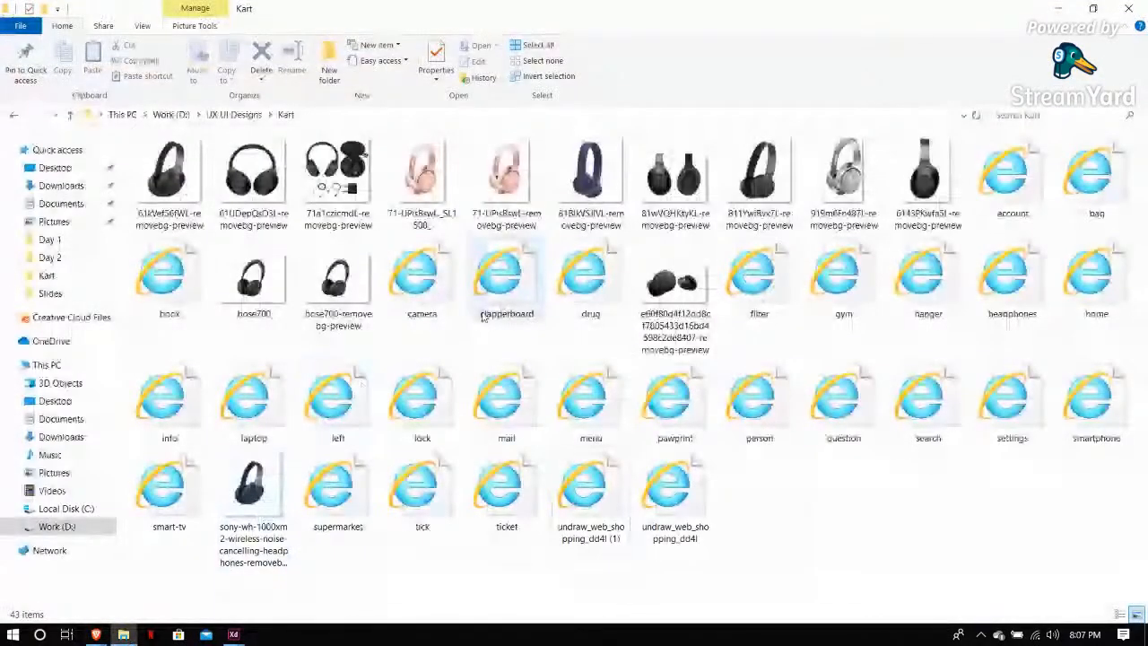
left_click(1093, 277)
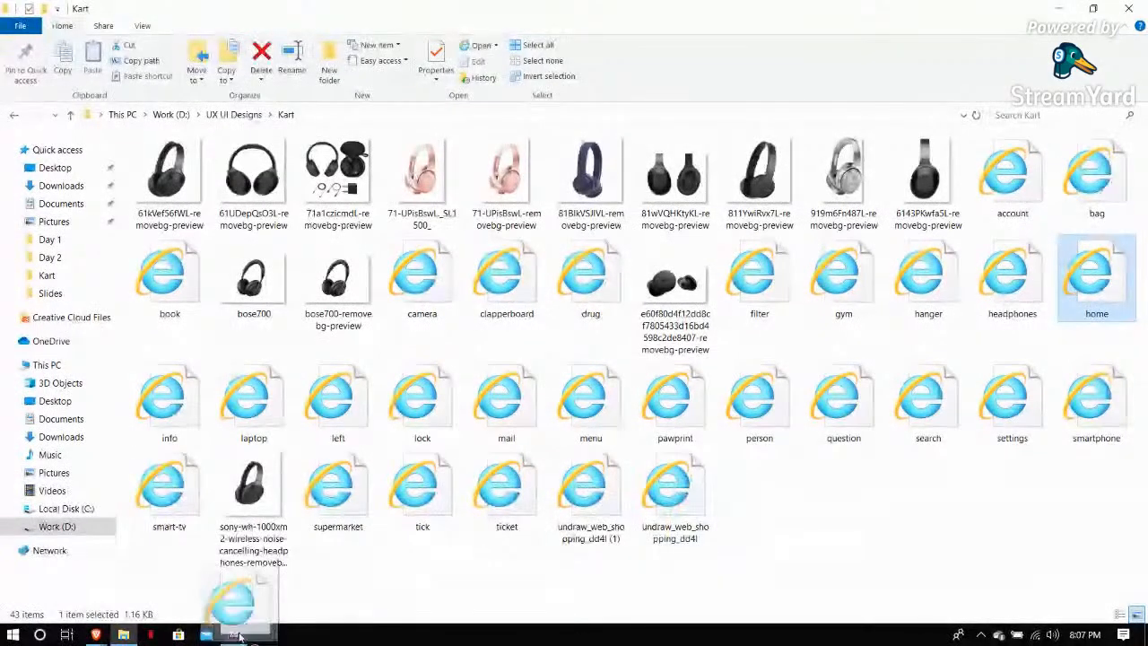
mouse_move(239, 635)
left_click(314, 579)
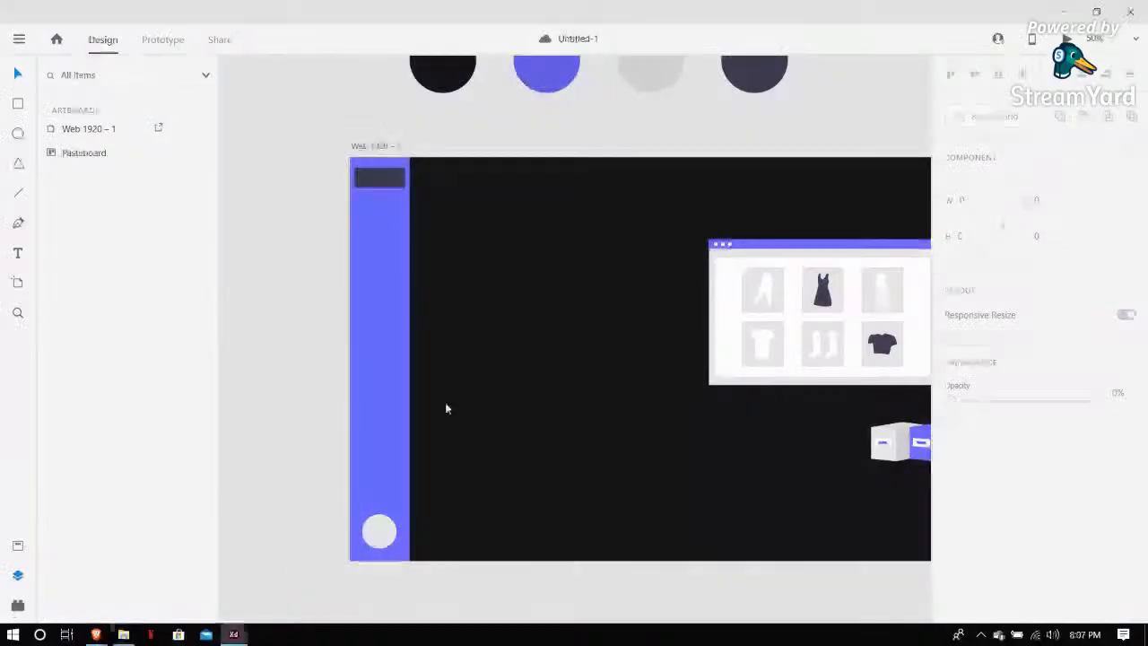
left_click_drag(446, 409, 418, 359)
left_click(616, 266)
left_click(447, 385)
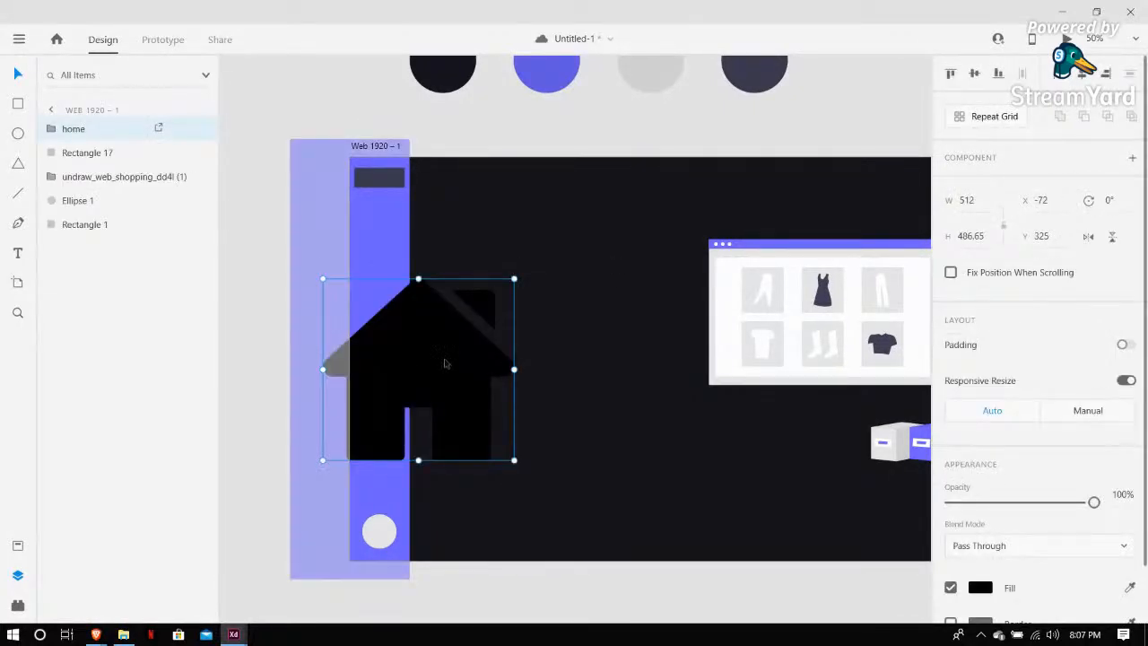
Fill the home icon with the light grey of the sidebar's bottom circle using the eyedropper
scroll(731, 399, "down", 1)
scroll(775, 428, "down", 2)
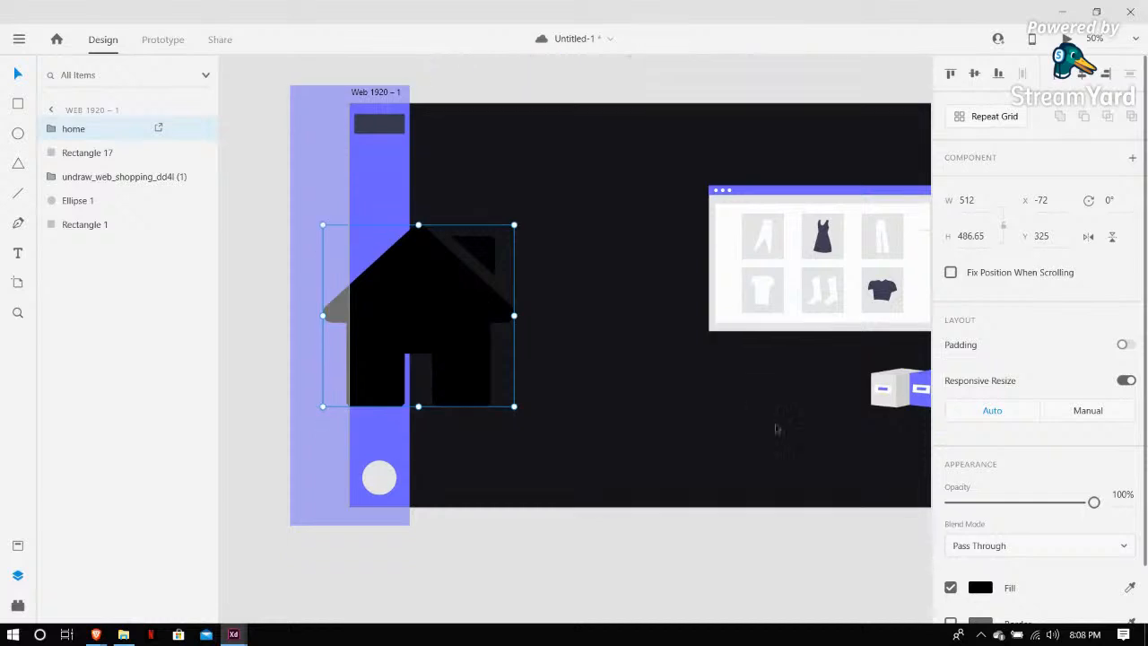
scroll(1048, 402, "down", 2)
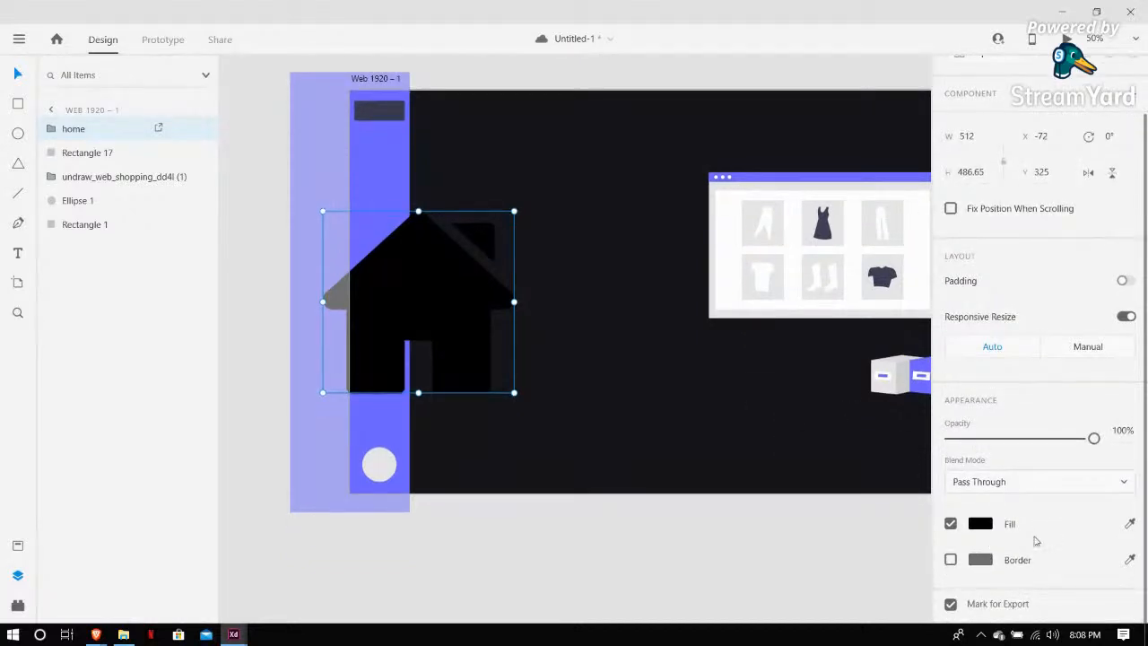
left_click(1130, 525)
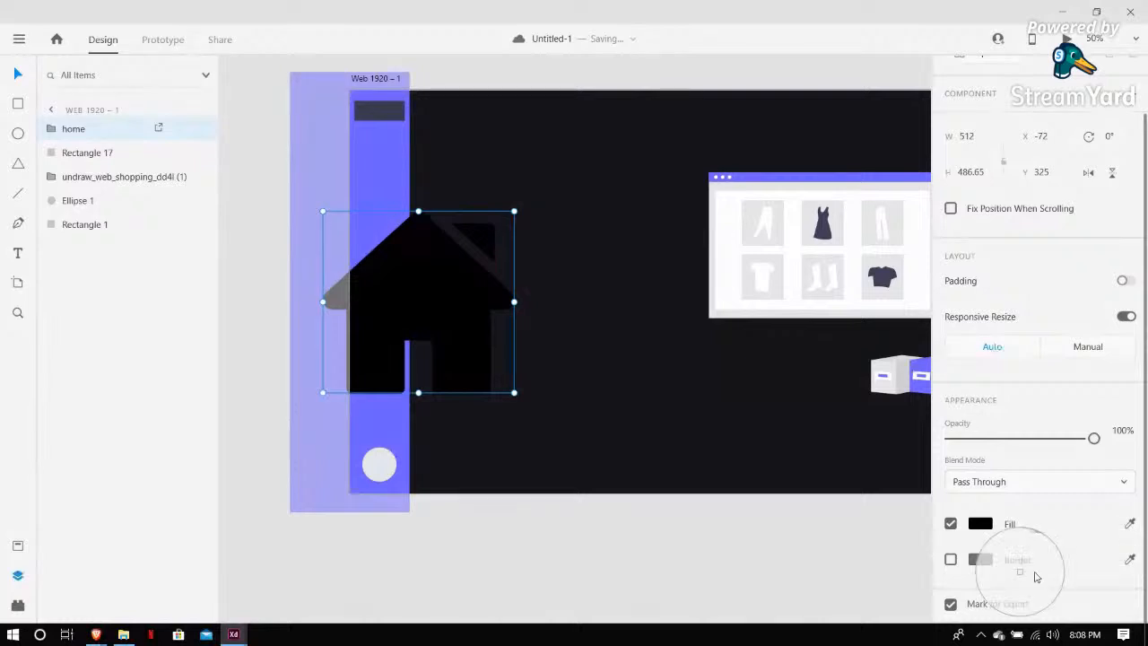
left_click(375, 462)
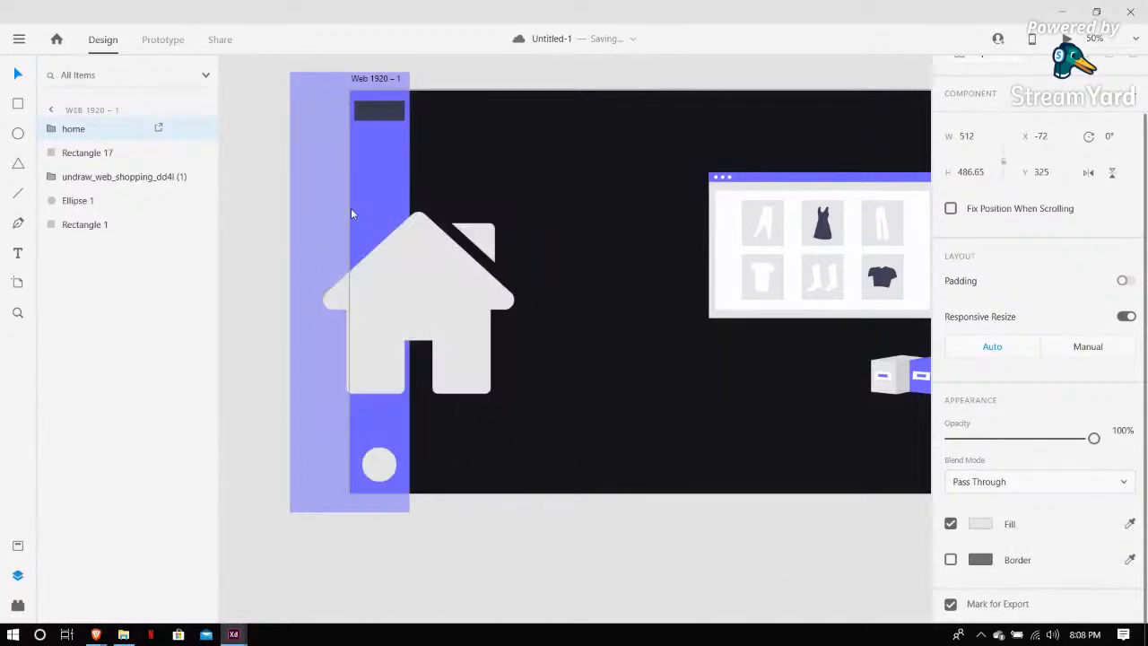
Scale the home icon down to about 46 × 44 and place it near the top of the sidebar
left_click_drag(405, 280, 445, 253)
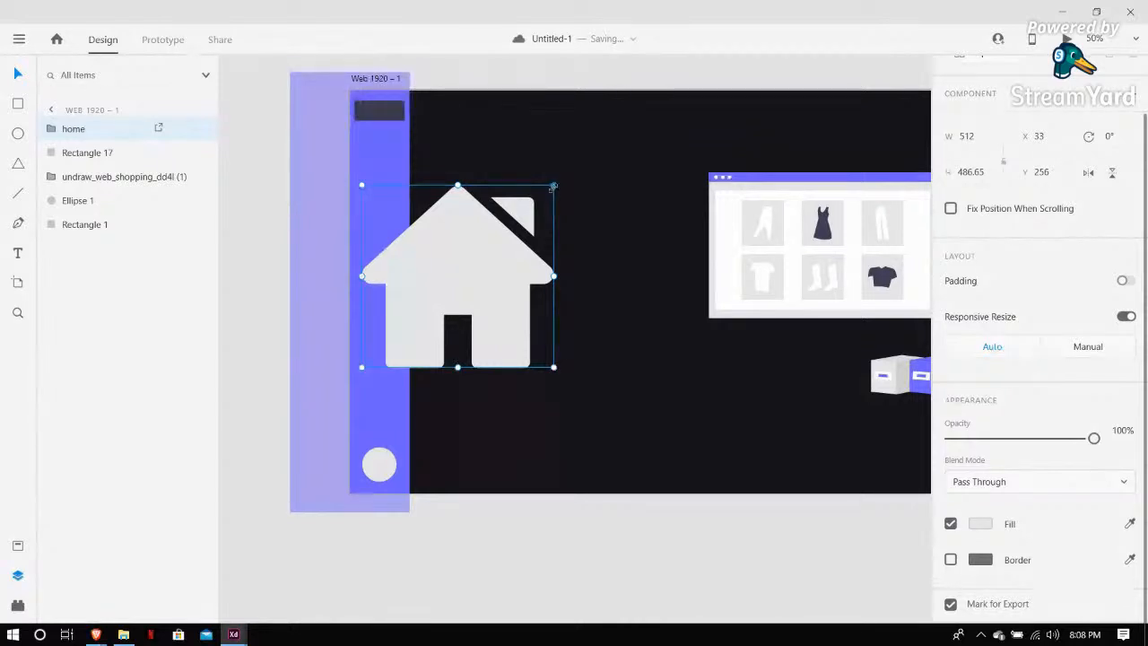
left_click_drag(553, 186, 382, 176)
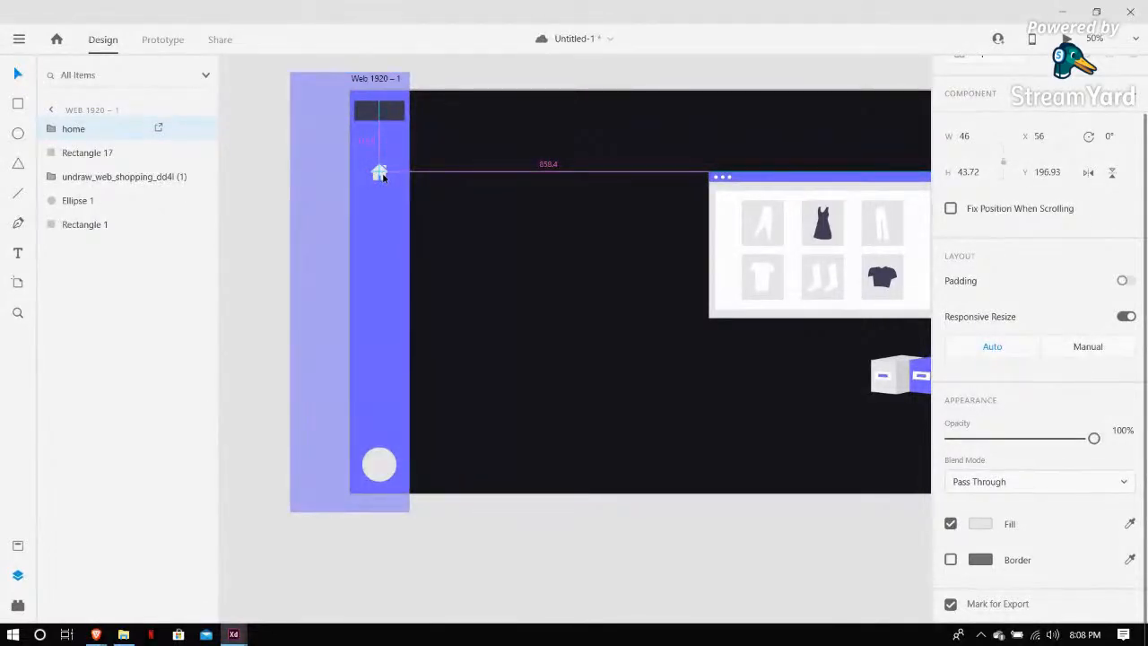
left_click_drag(382, 177, 383, 177)
key("Escape")
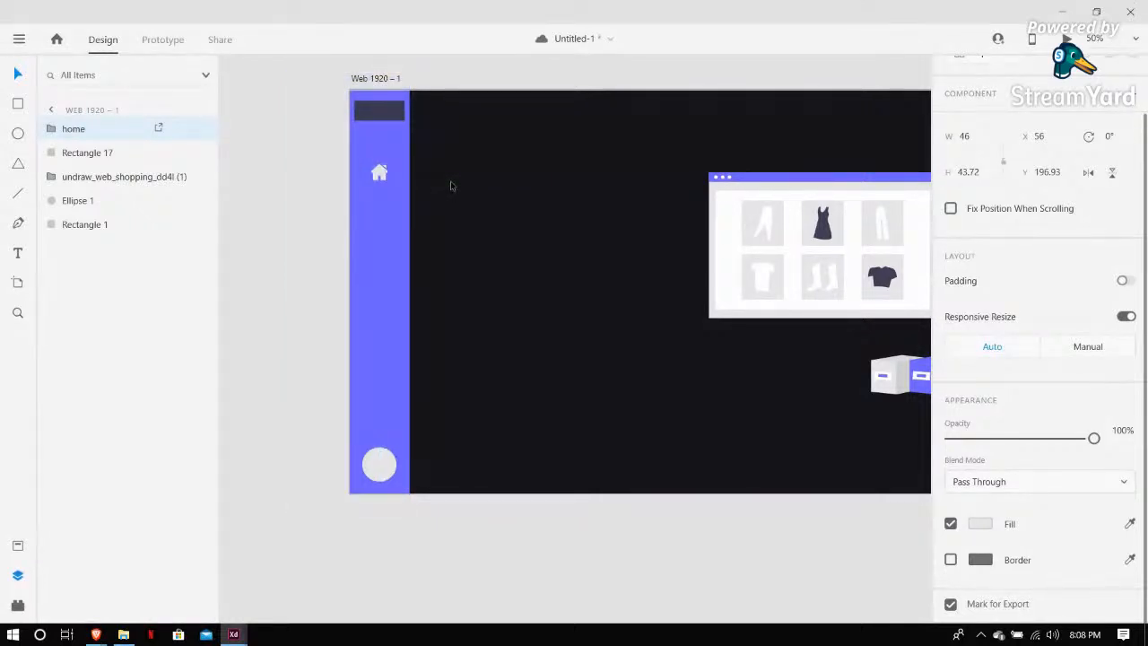
scroll(347, 176, "up", 5)
scroll(347, 177, "down", 4)
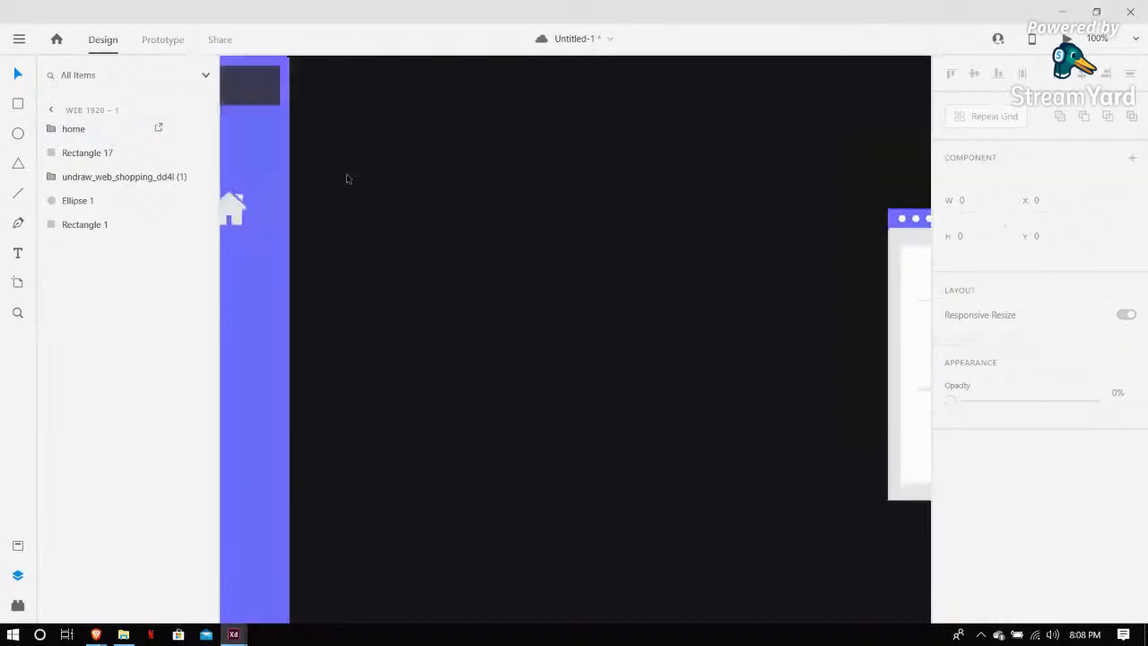
left_click(331, 195)
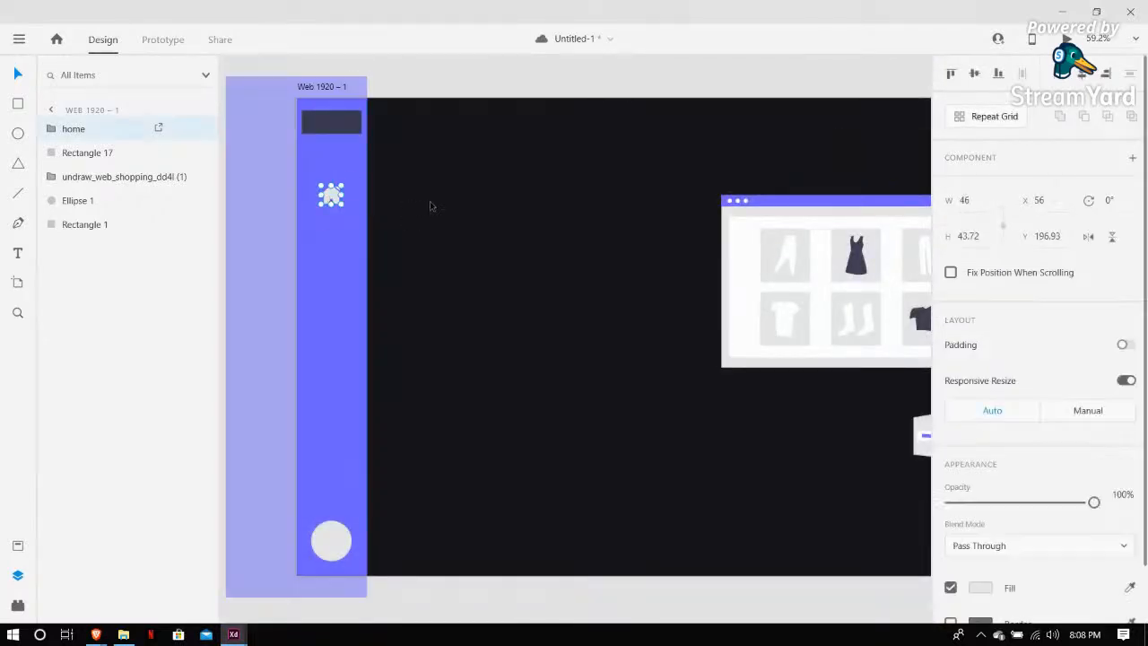
left_click(423, 83)
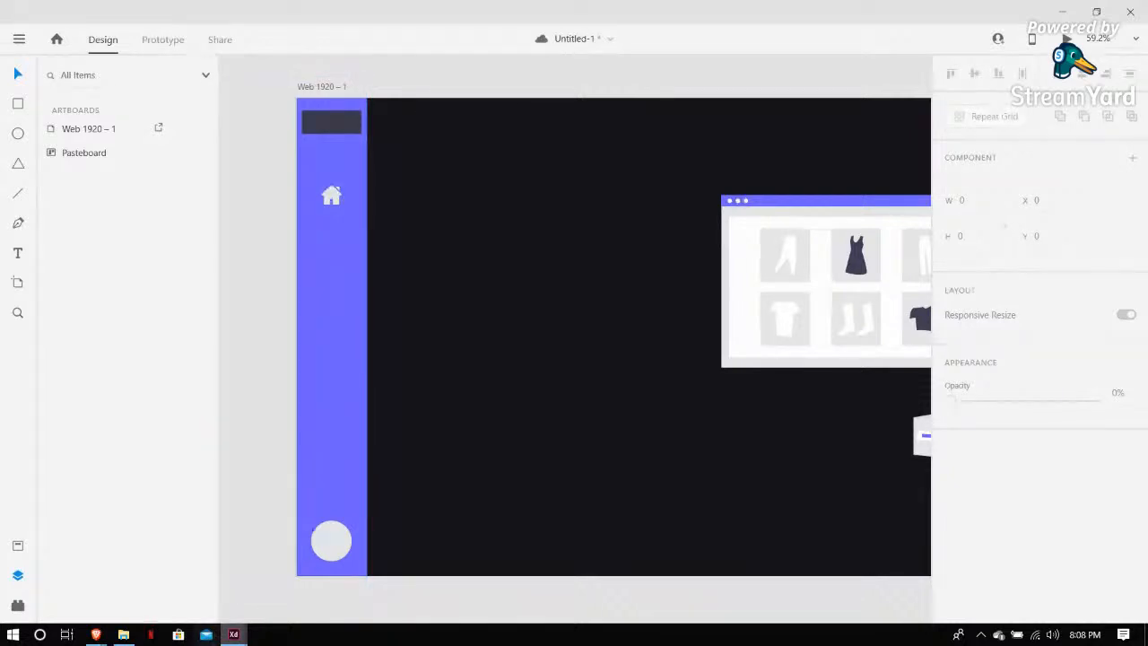
Copy the arrow icon from the Kart document and place it inside the sidebar's bottom circle
mouse_move(233, 634)
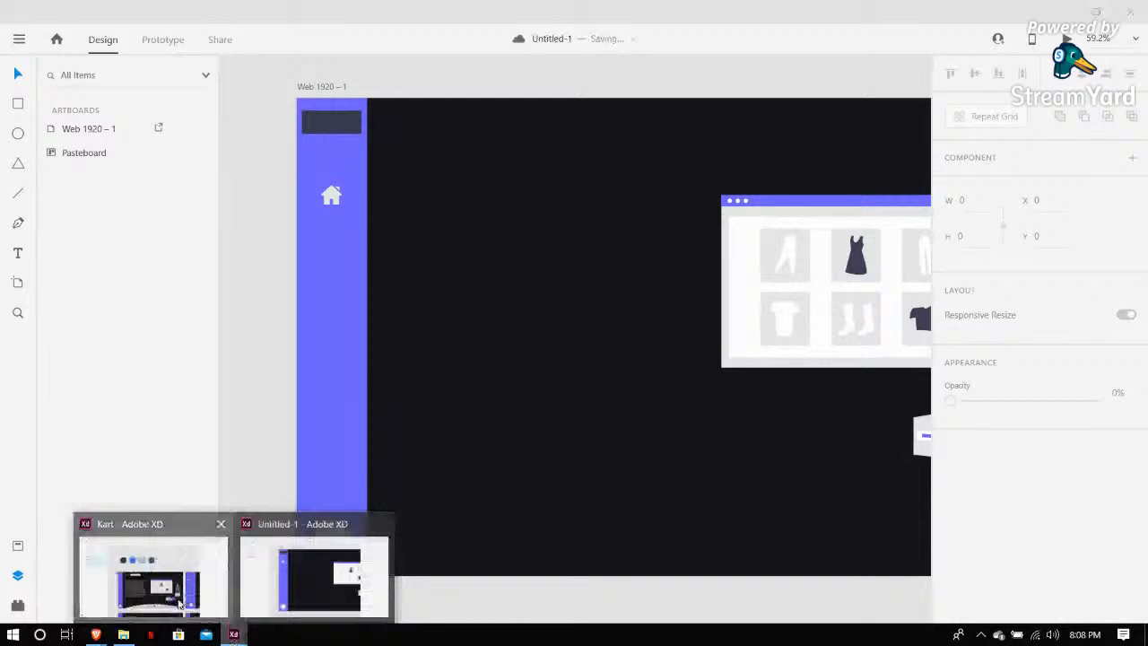
left_click(179, 605)
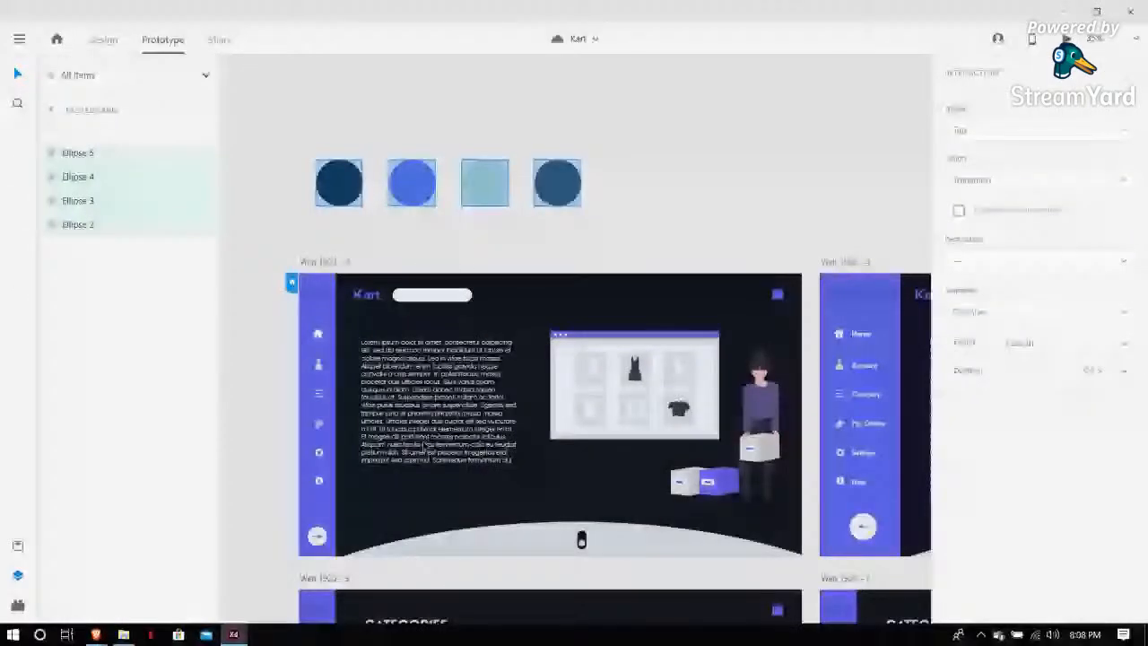
scroll(315, 366, "up", 3)
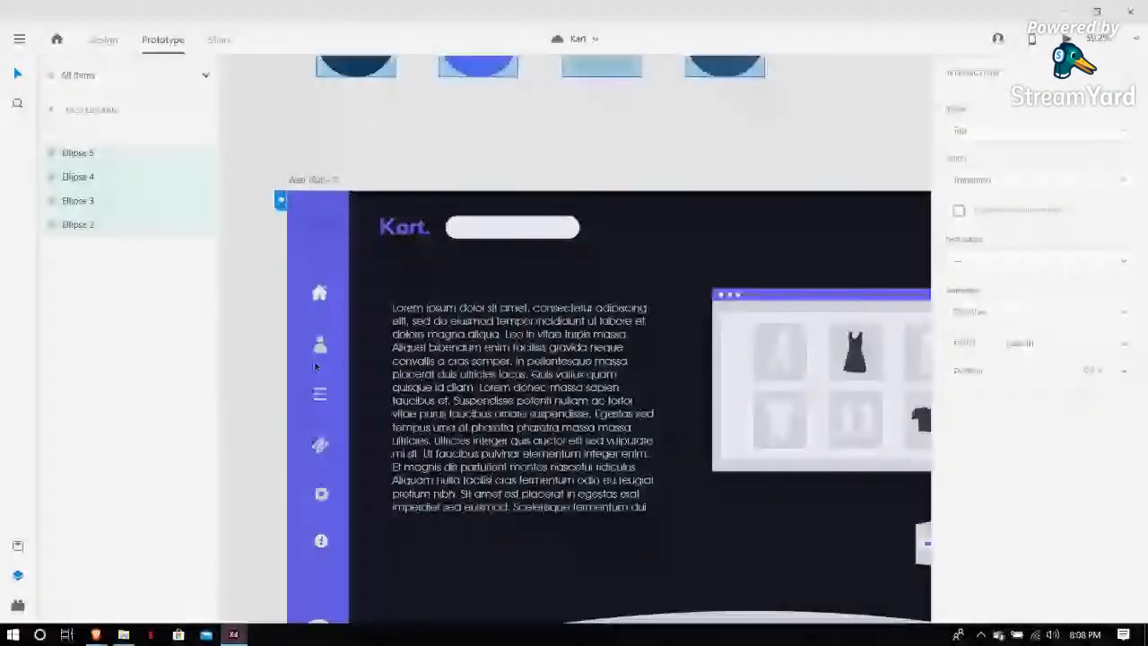
scroll(315, 366, "down", 2)
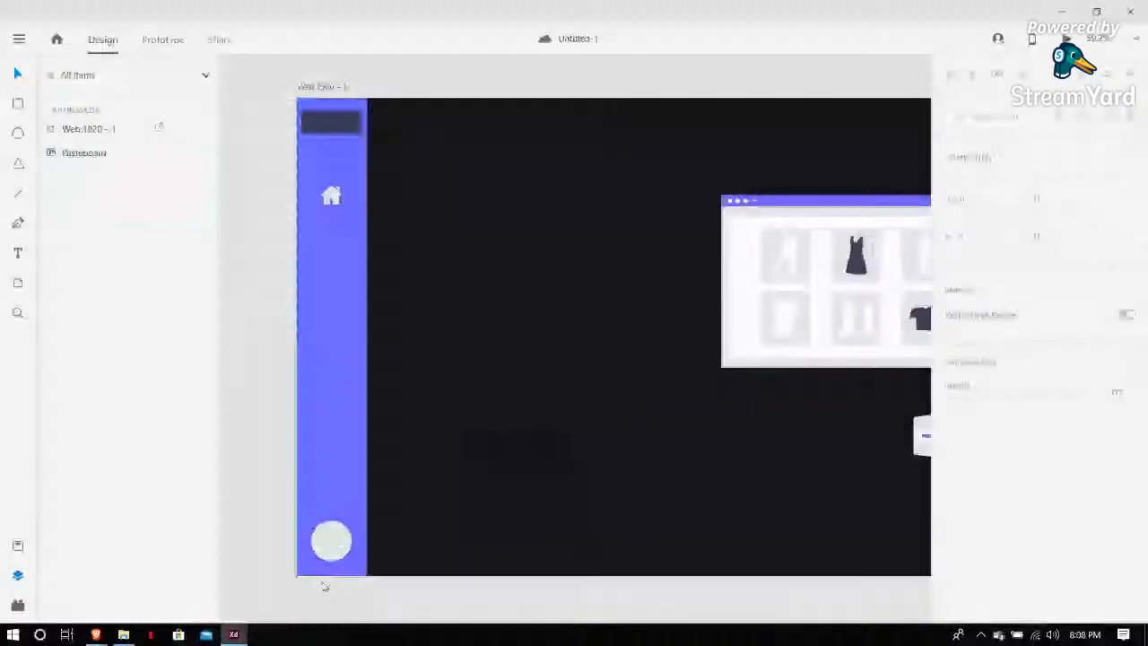
scroll(338, 384, "up", 3)
scroll(338, 384, "down", 3)
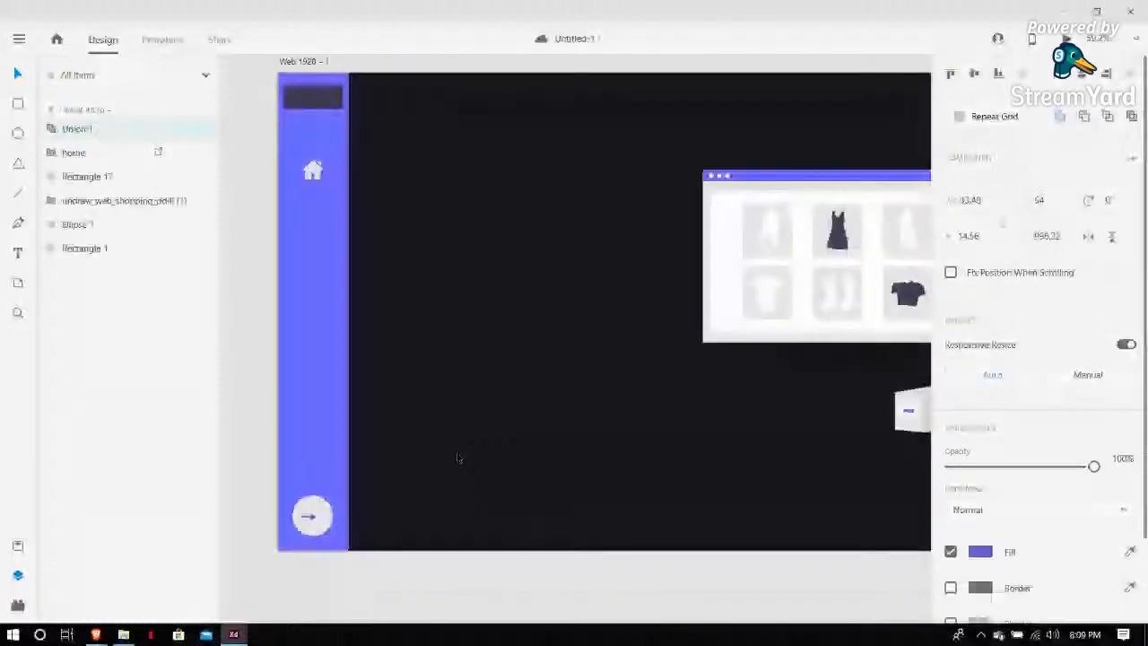
mouse_move(312, 516)
left_mouse_down()
mouse_move(357, 489)
mouse_move(327, 522)
left_mouse_up()
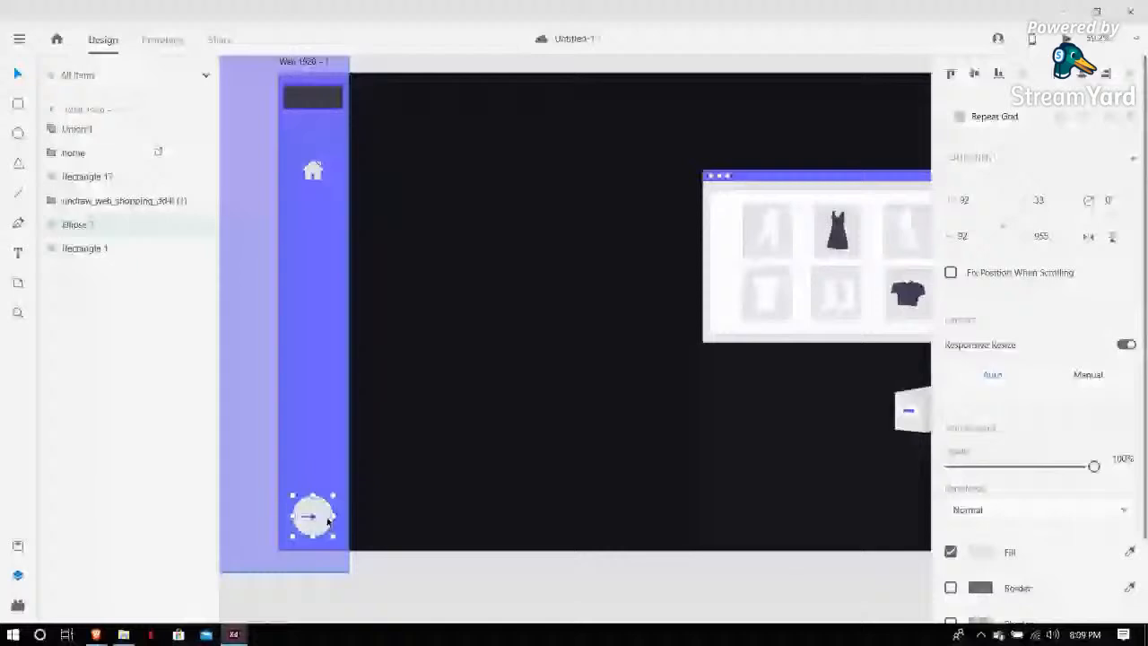
left_click(255, 507)
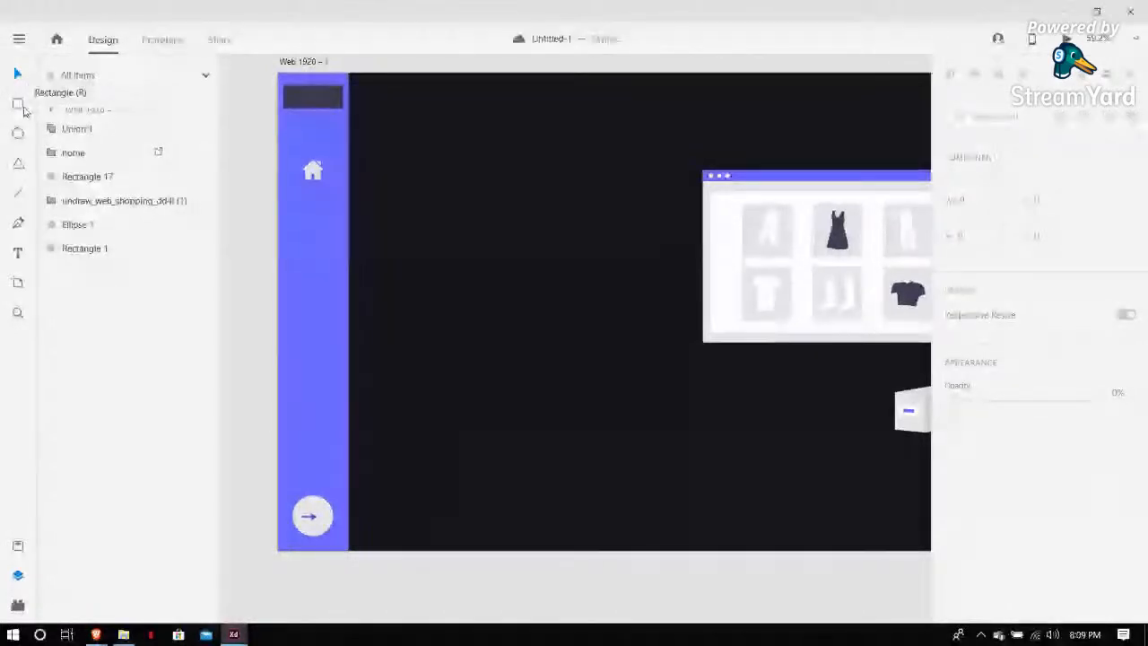
Draw a thin rounded white bar about 295 × 24 on the artboard with the Rectangle tool
left_click(22, 106)
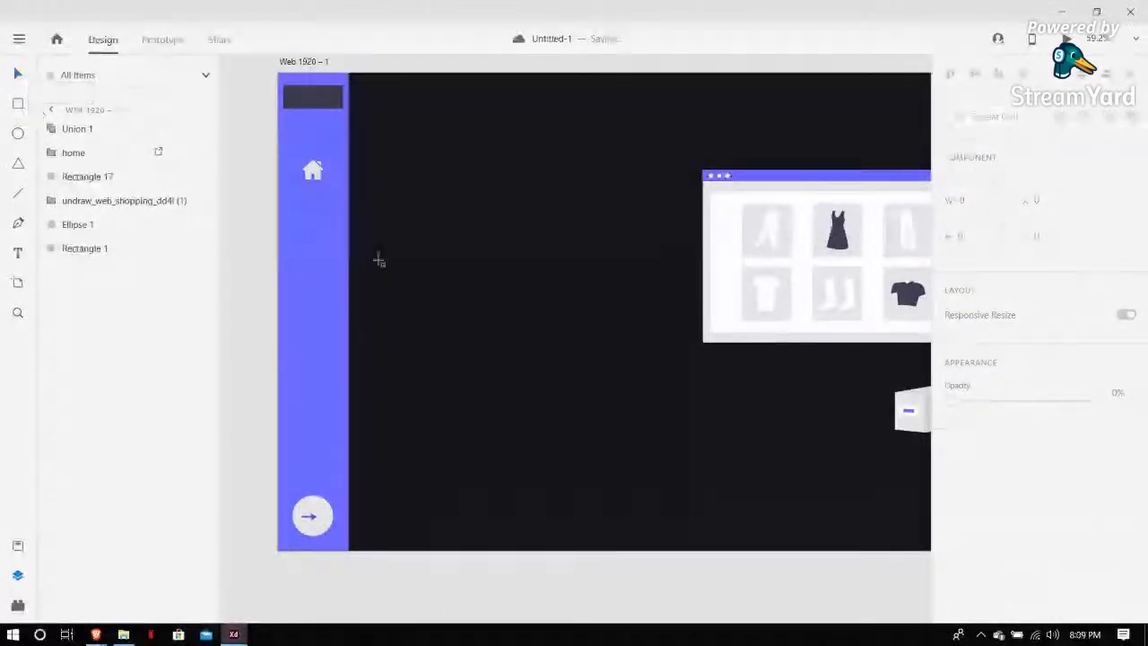
mouse_move(392, 248)
left_mouse_down()
mouse_move(582, 269)
mouse_move(526, 252)
left_mouse_up()
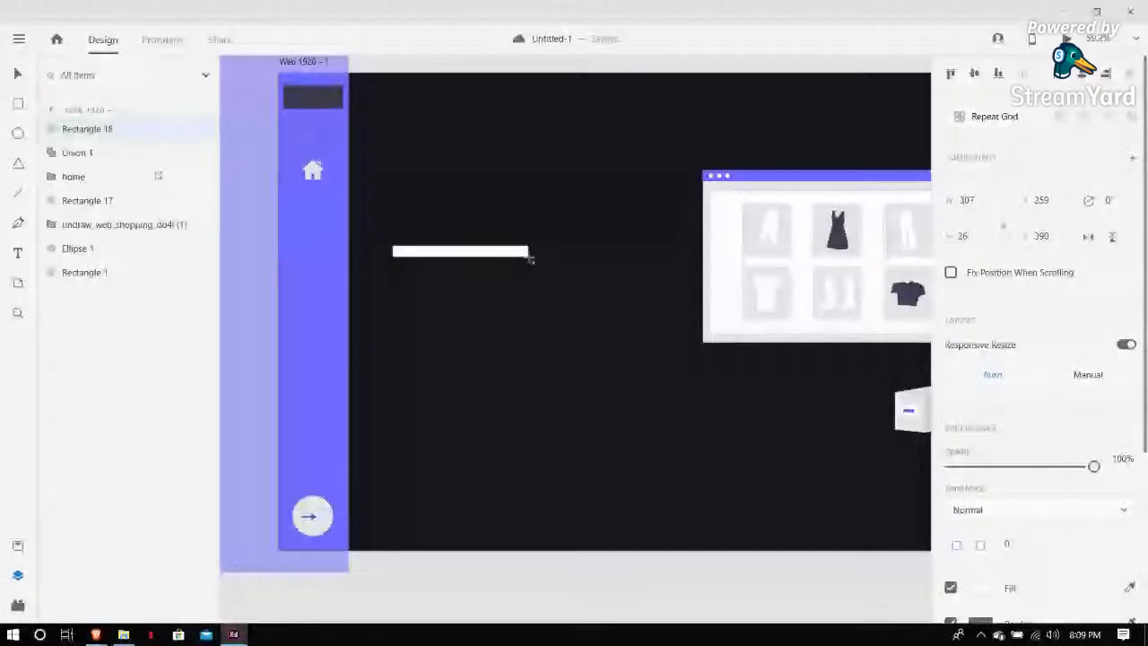
scroll(449, 236, "down", 2)
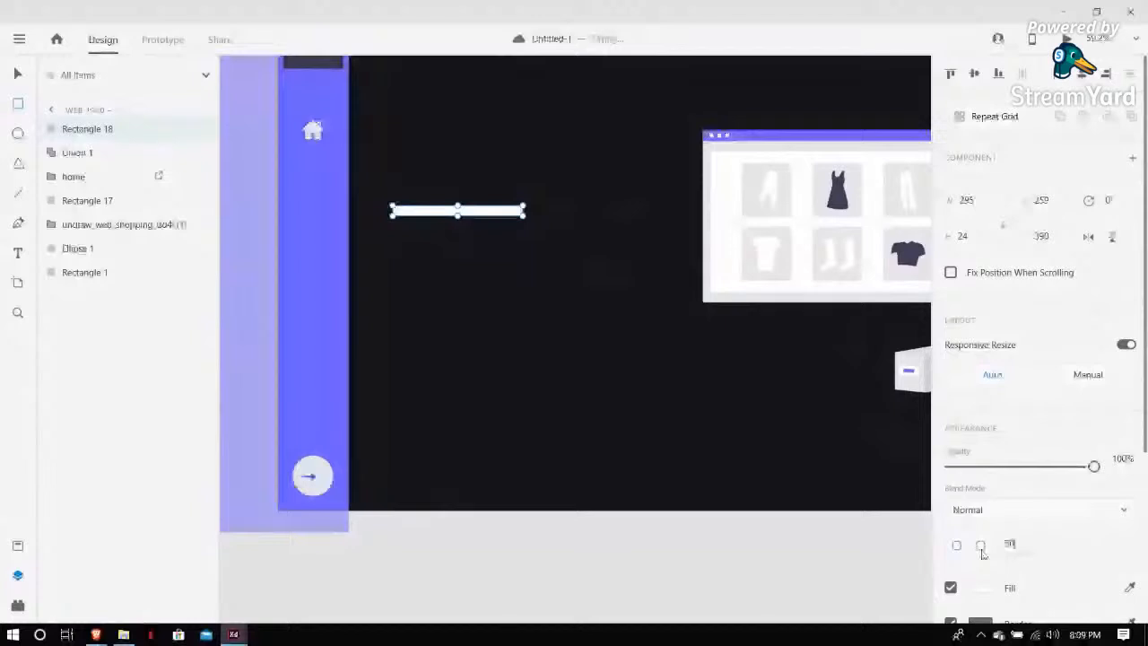
left_click(405, 270)
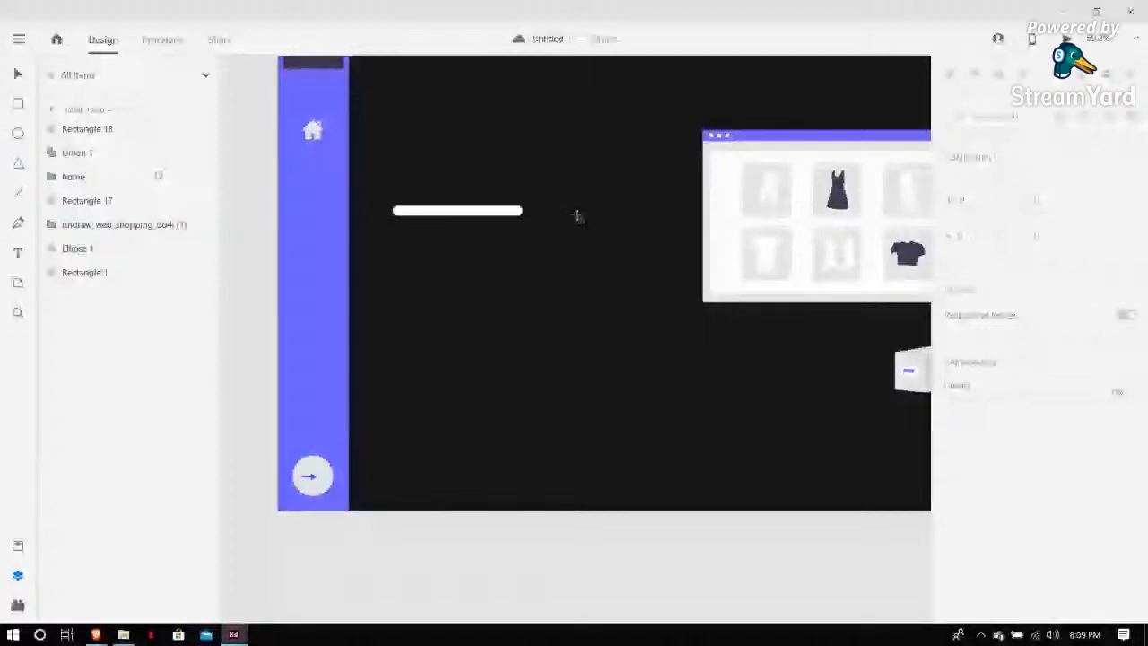
Draw a triangle about 89 × 77 with the Polygon tool and rotate it 90° to point right at the bar's end
left_click_drag(552, 197, 591, 229)
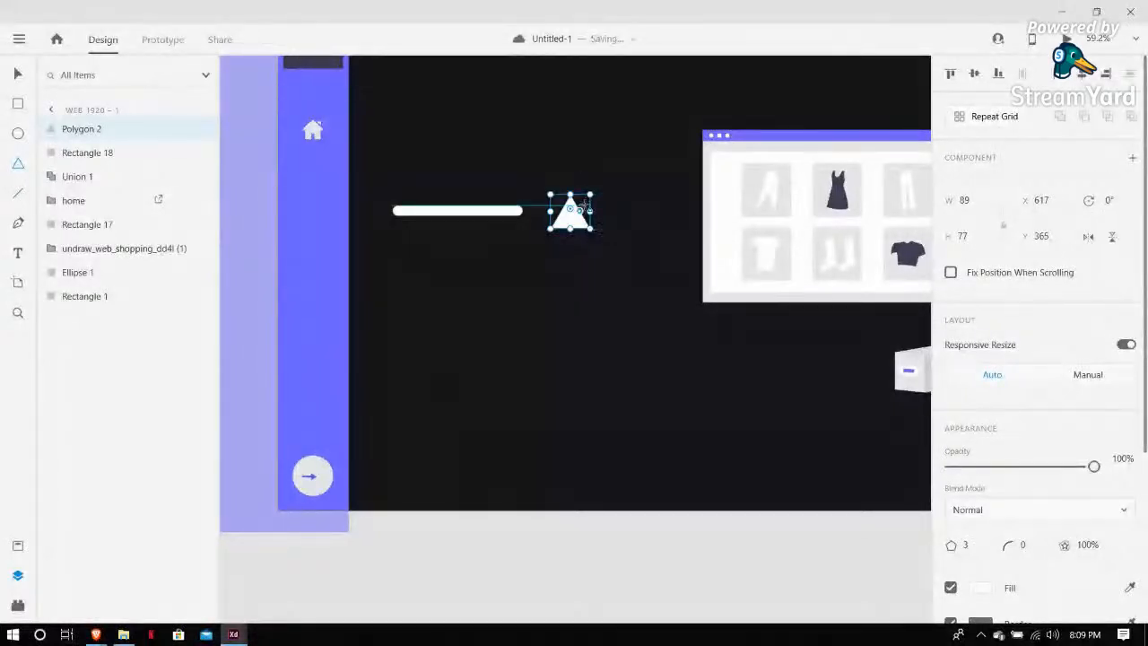
key("v")
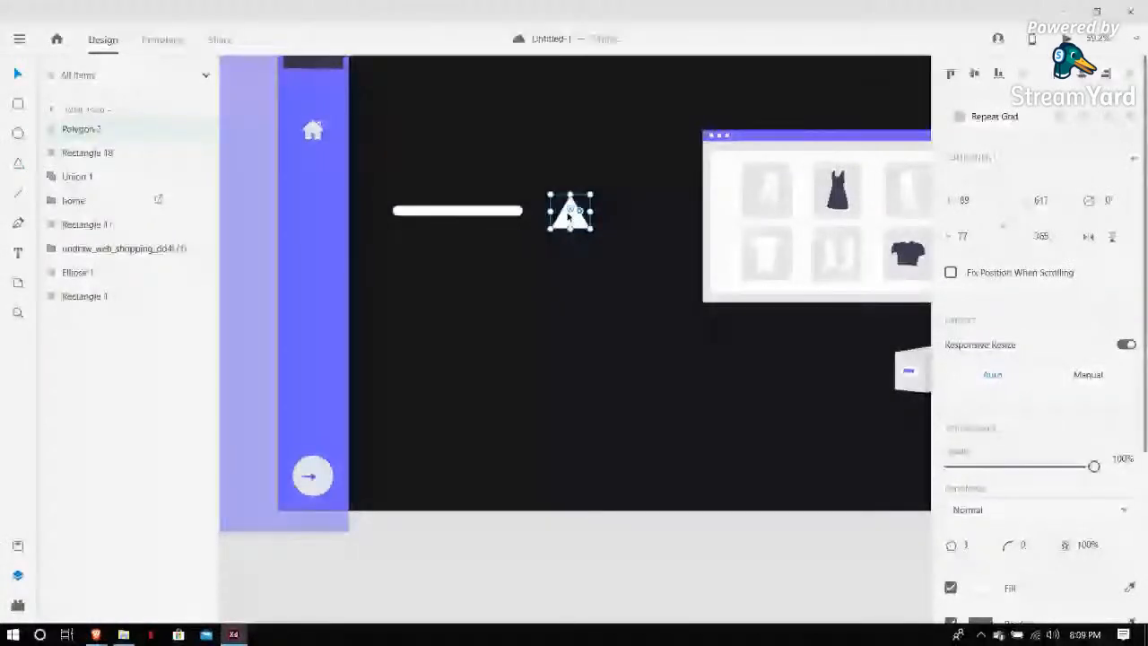
left_click_drag(569, 216, 568, 203)
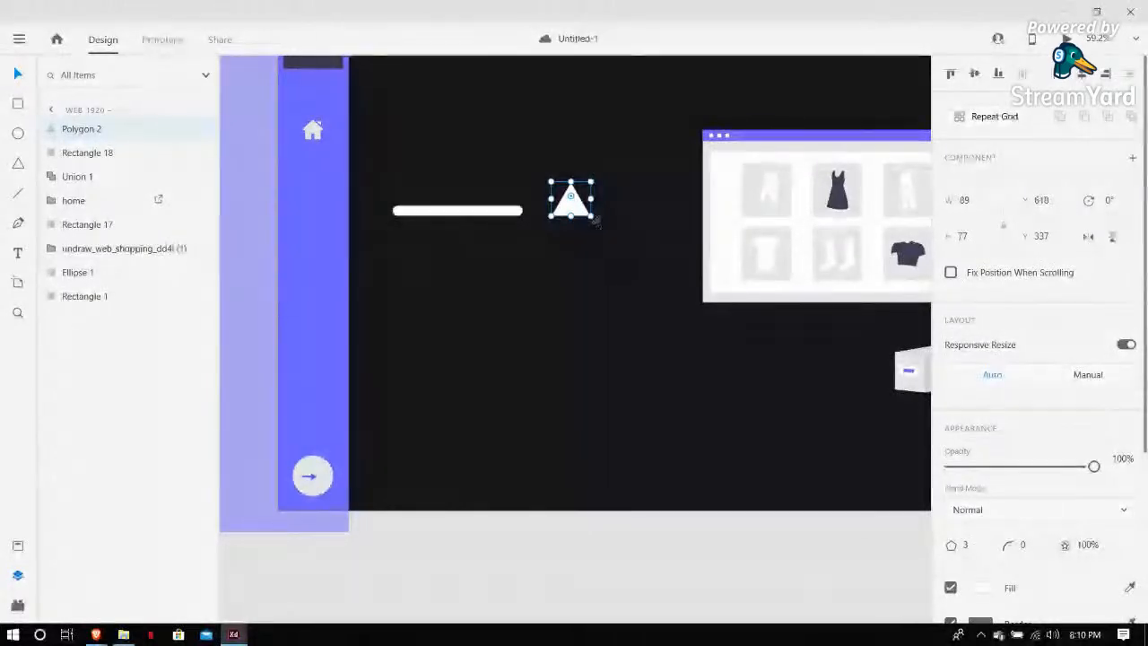
left_click_drag(597, 219, 512, 211)
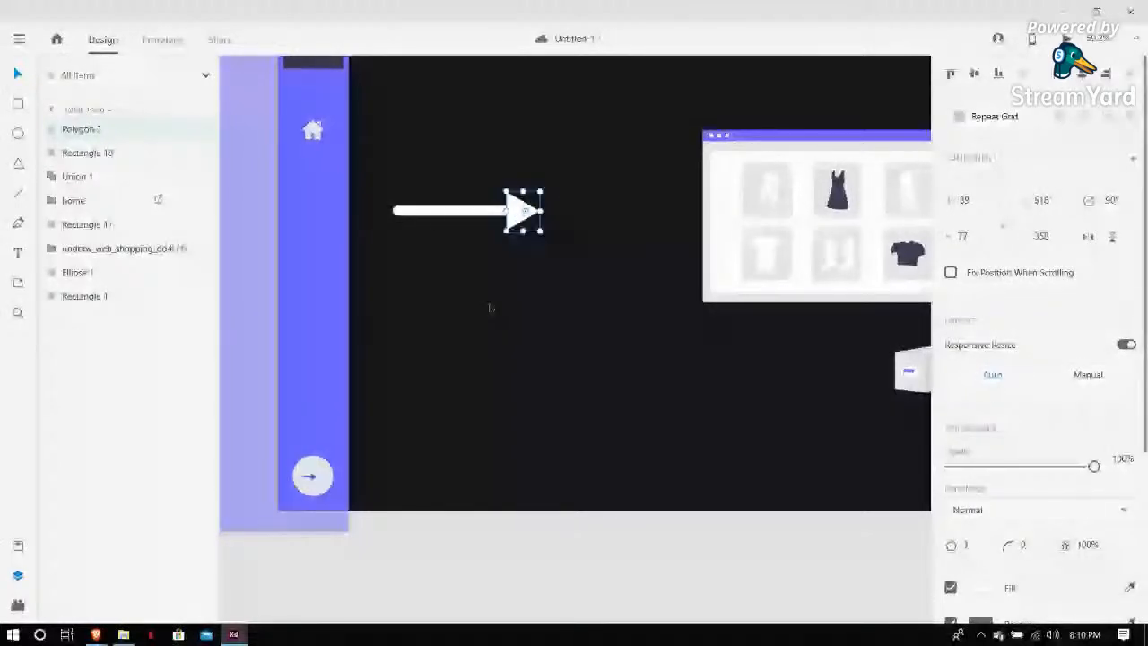
Shorten the bar from its left end to about 149 wide so it meets the triangle
left_click(395, 212)
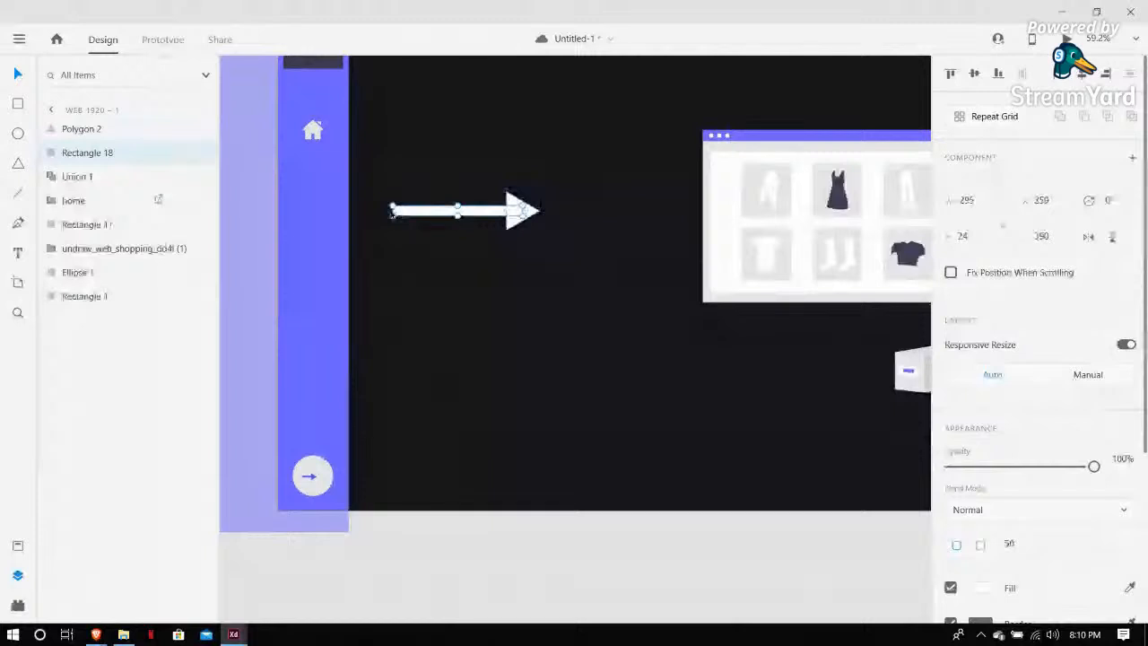
left_click_drag(392, 211, 457, 214)
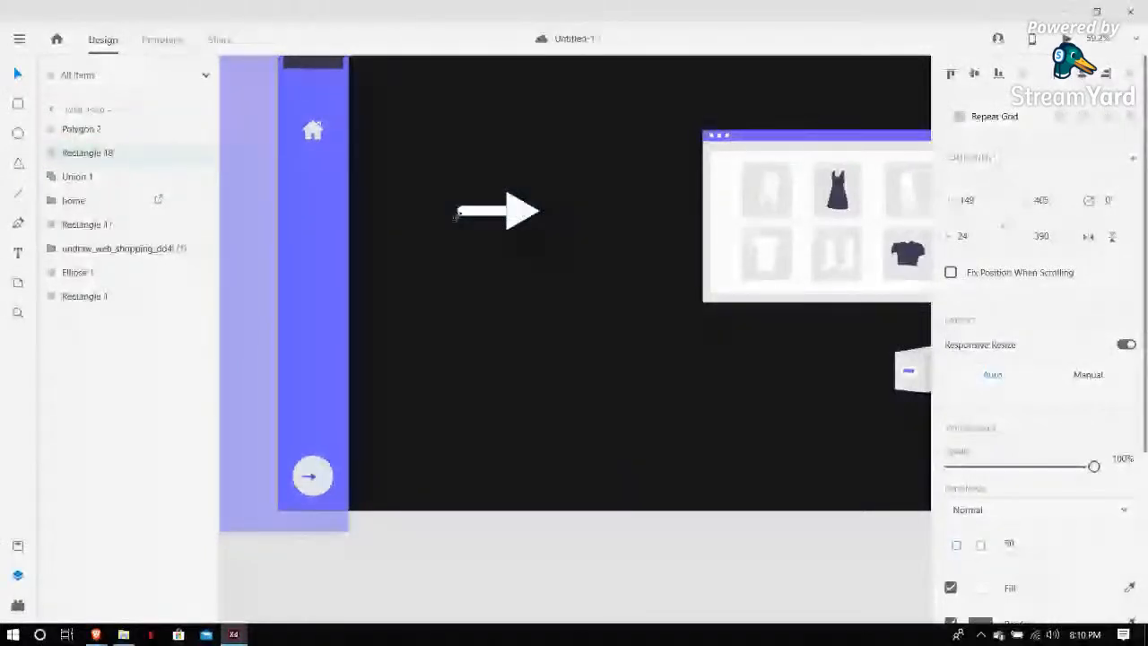
left_click(518, 210)
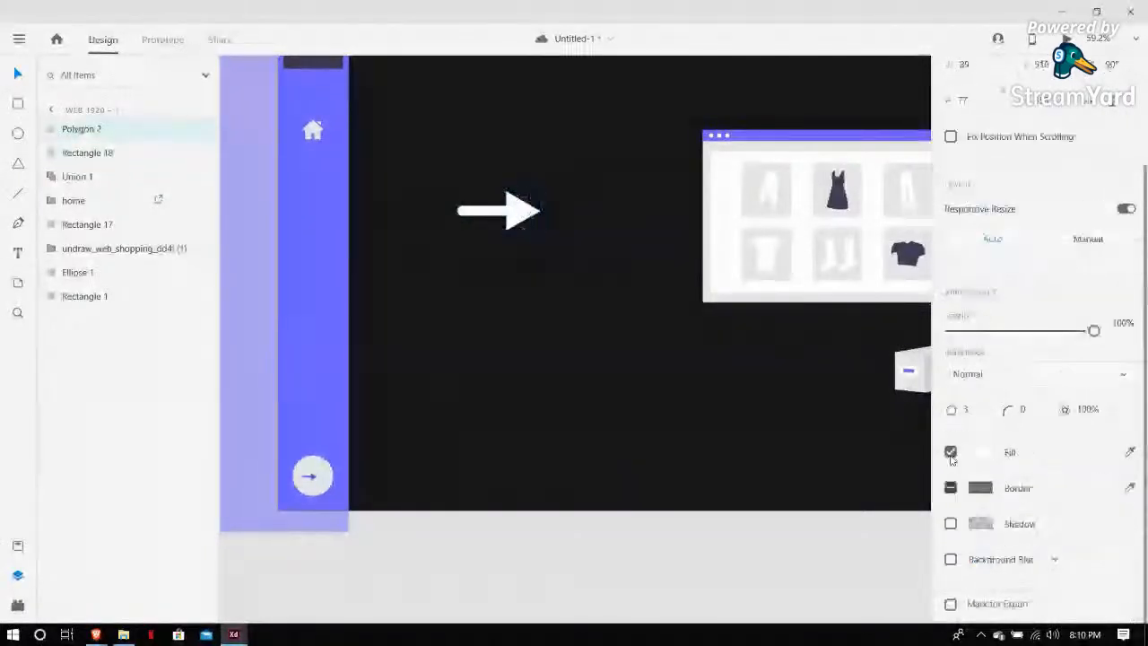
left_click(533, 365)
scroll(533, 364, "up", 1)
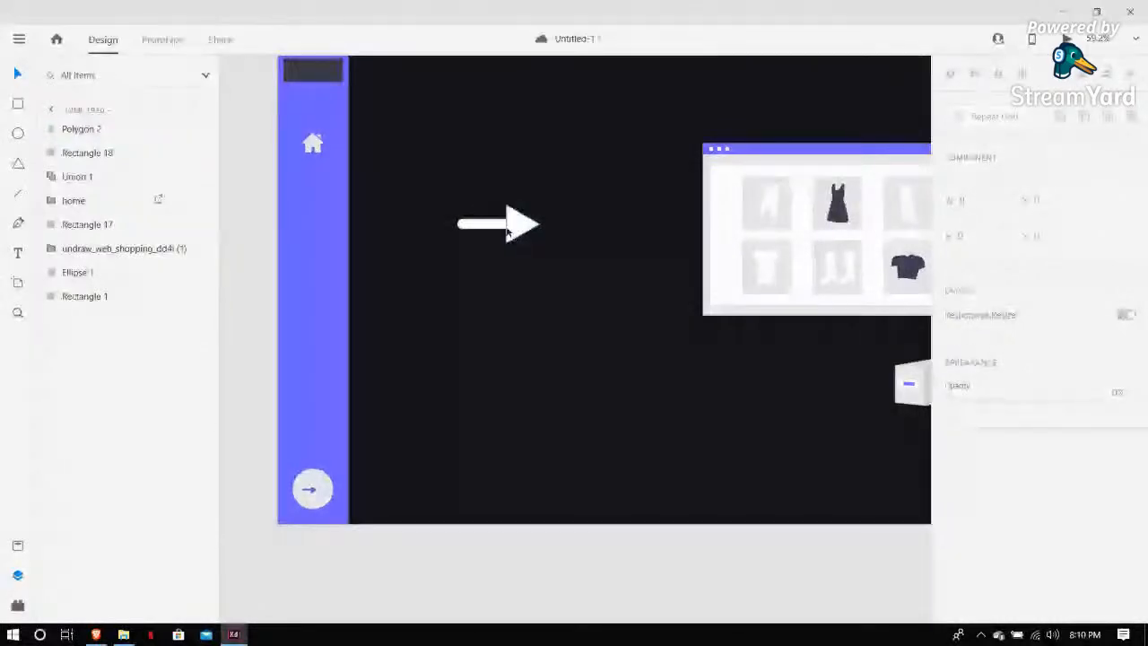
Select the bar and the triangle and combine them into one arrow shape with Add
left_click(523, 230)
left_click(484, 229, "shift")
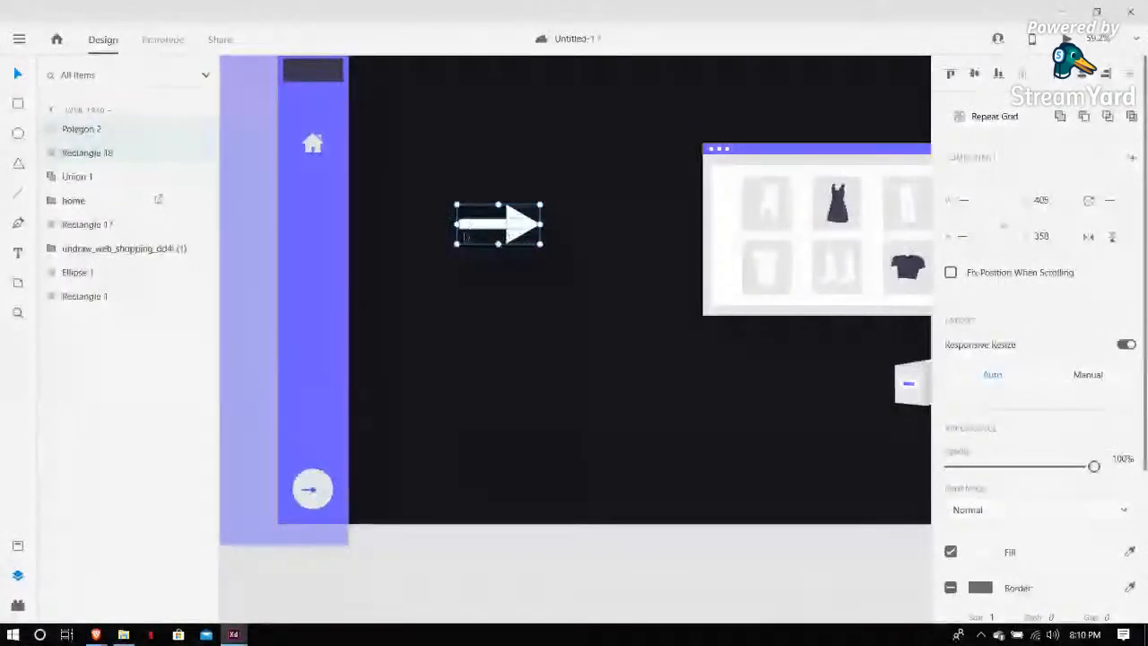
left_click(1062, 119)
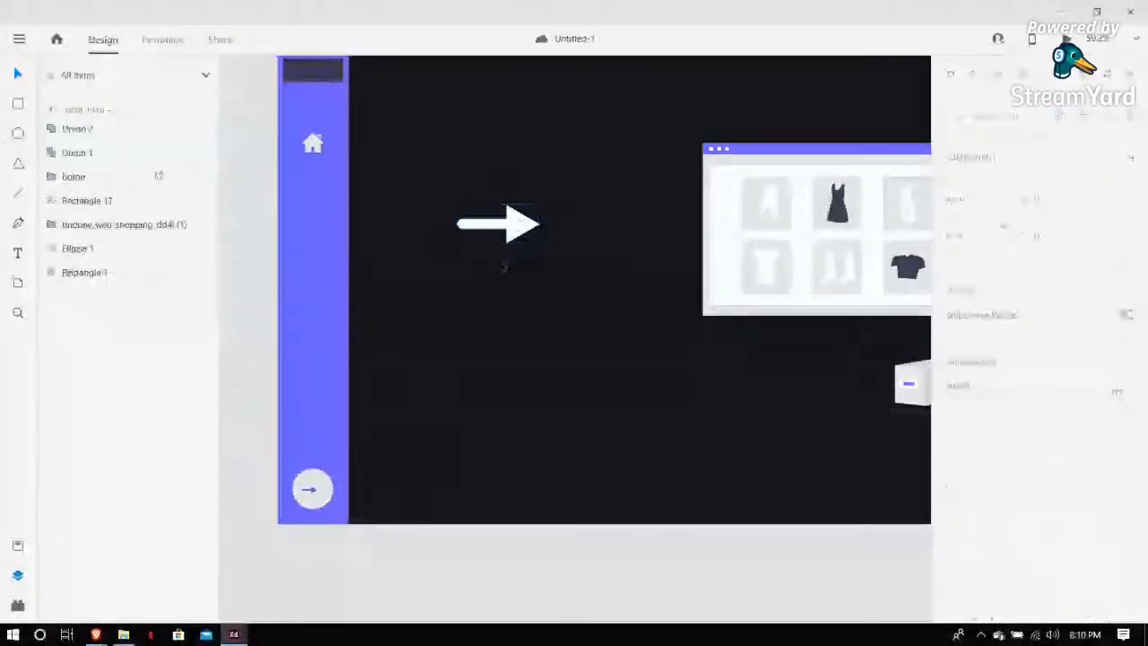
Delete the large combined arrow shape from the artboard
left_click(520, 235)
left_click_drag(520, 235, 492, 310)
left_click(505, 337)
key("ctrl+minus")
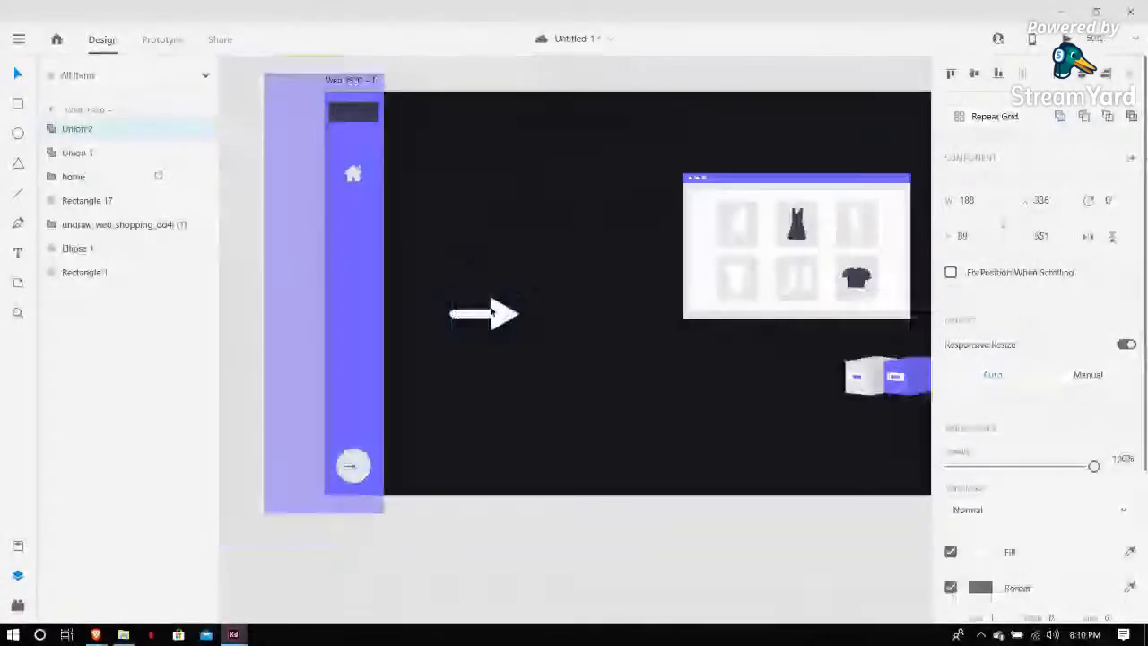
key("Delete")
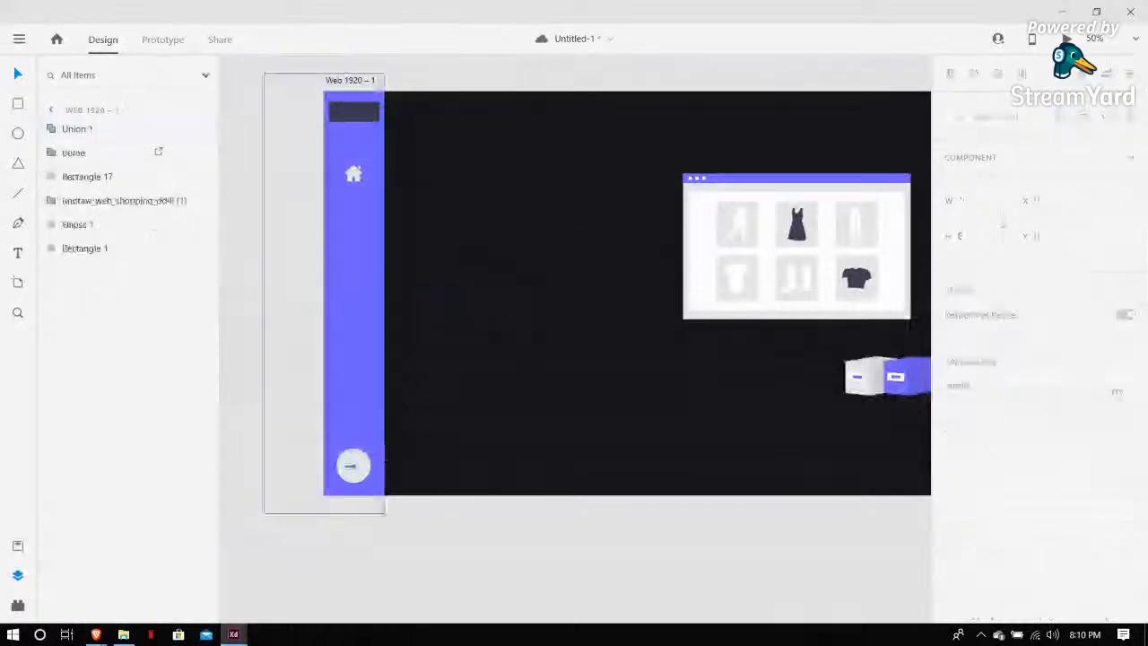
Duplicate the Web 1920 – 1 artboard
key("ctrl+plus")
scroll(375, 489, "left", 3)
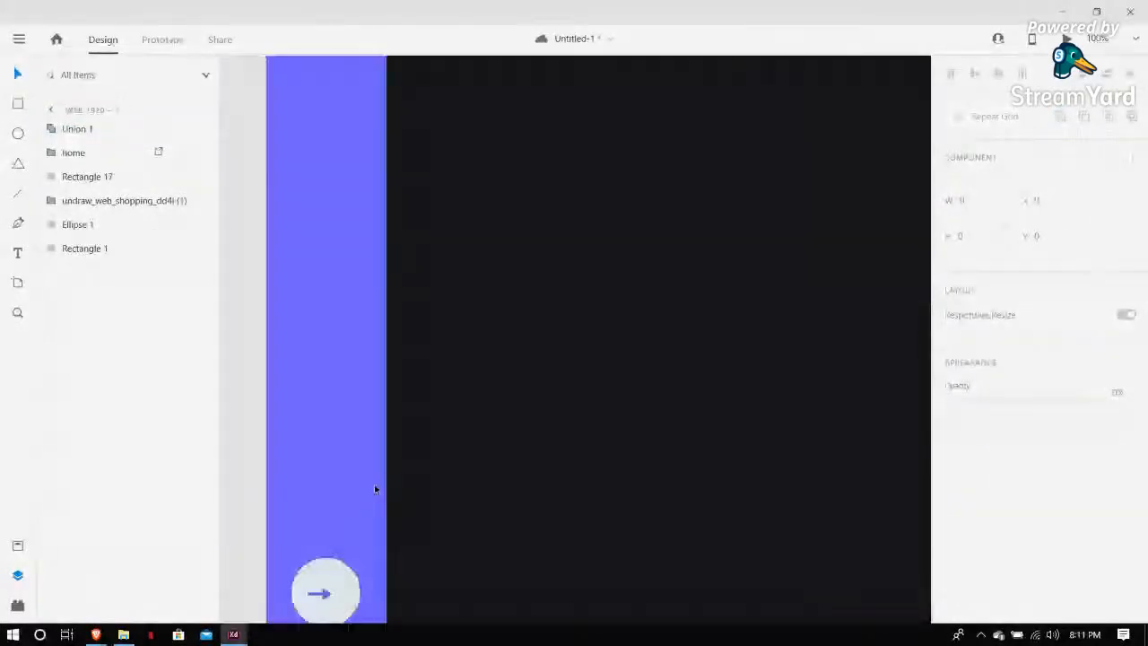
scroll(376, 489, "down", 2)
left_click(344, 500)
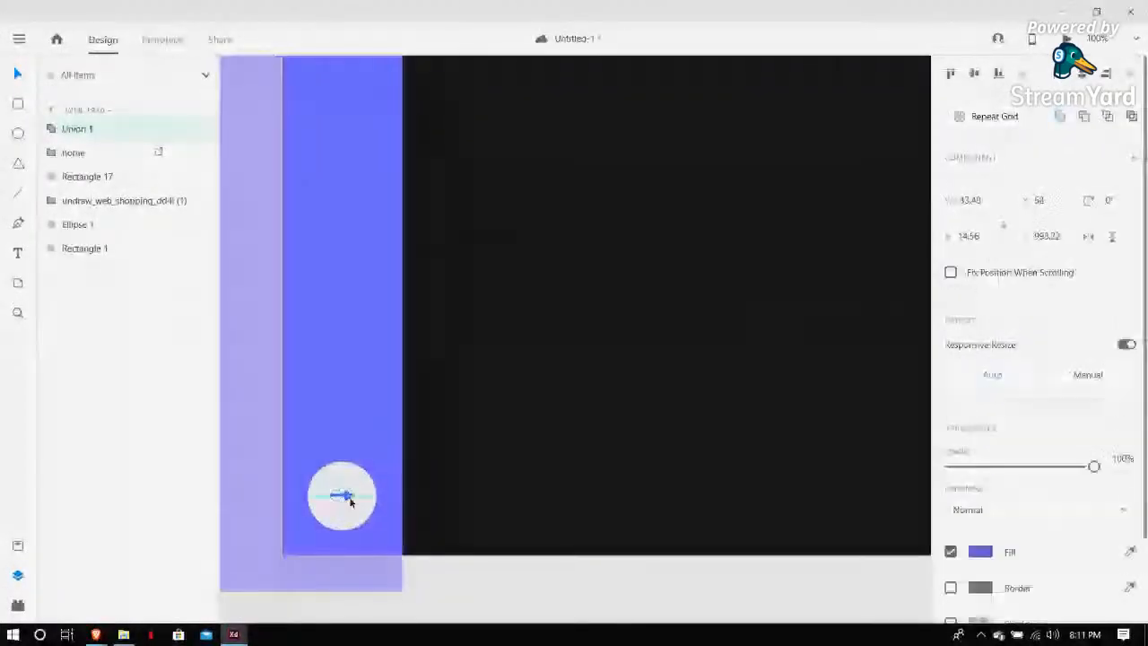
left_click(475, 463)
scroll(475, 463, "down", 8)
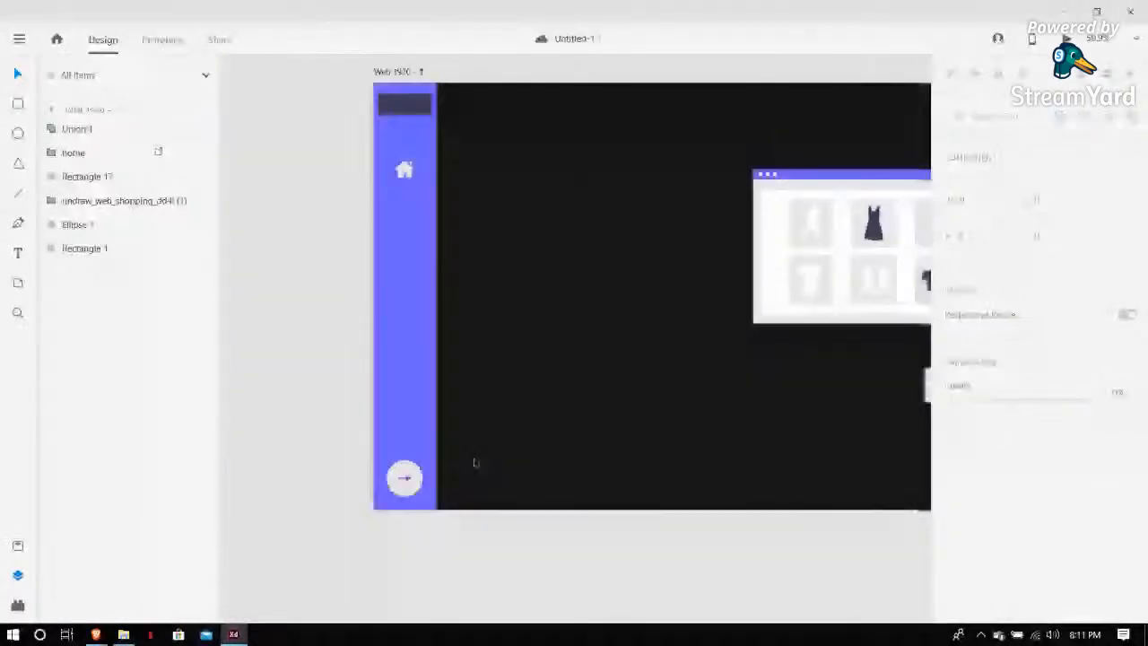
left_click(371, 307)
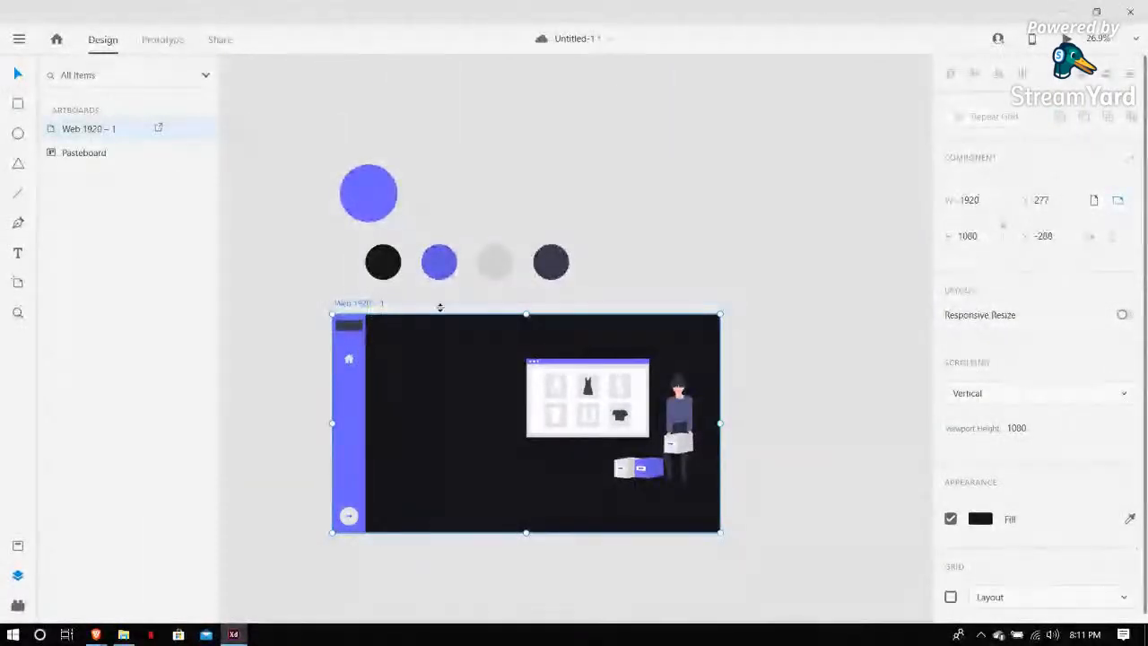
key("ctrl+d")
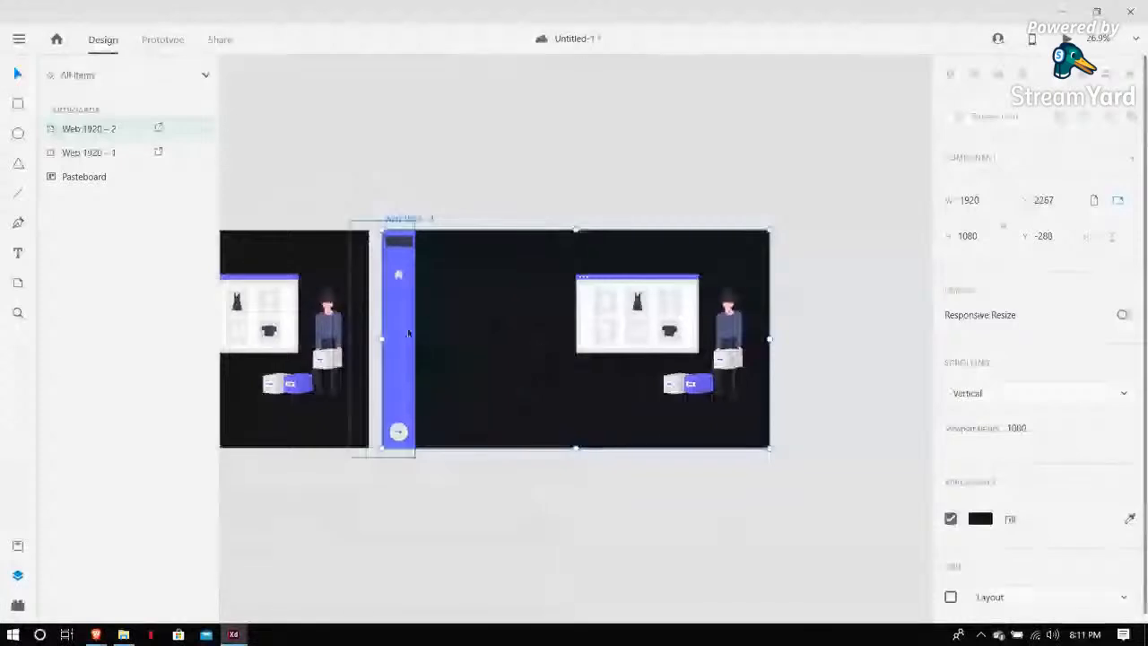
Widen the duplicate artboard's purple sidebar rectangle to about 493 wide
left_click(409, 332)
left_click_drag(413, 337, 450, 338)
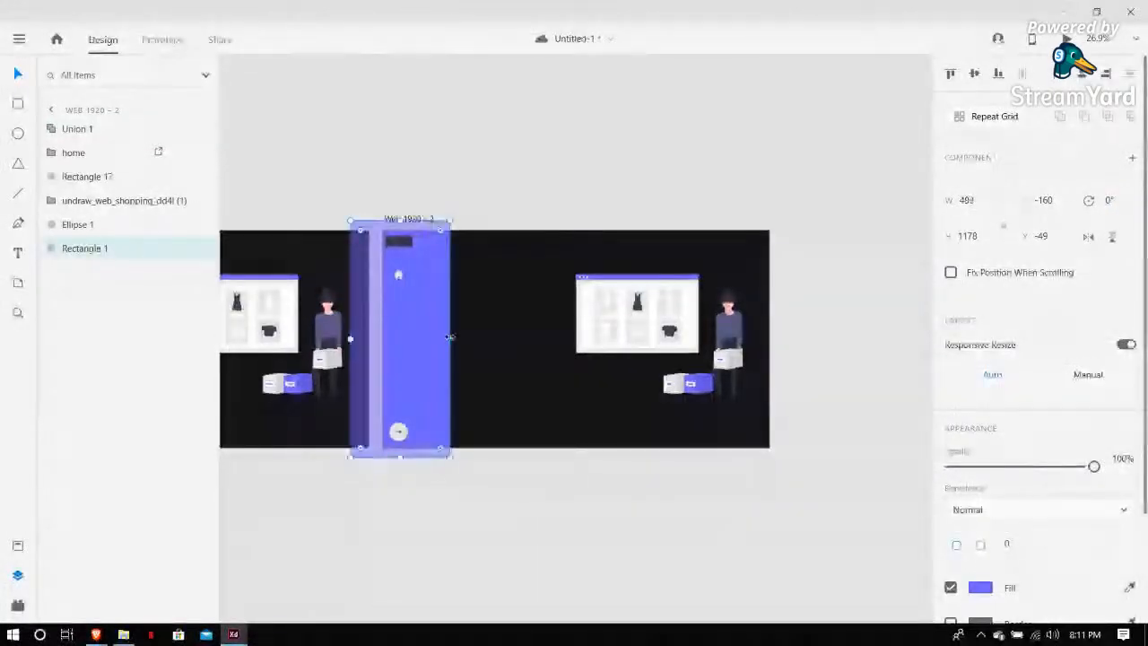
left_click(486, 172)
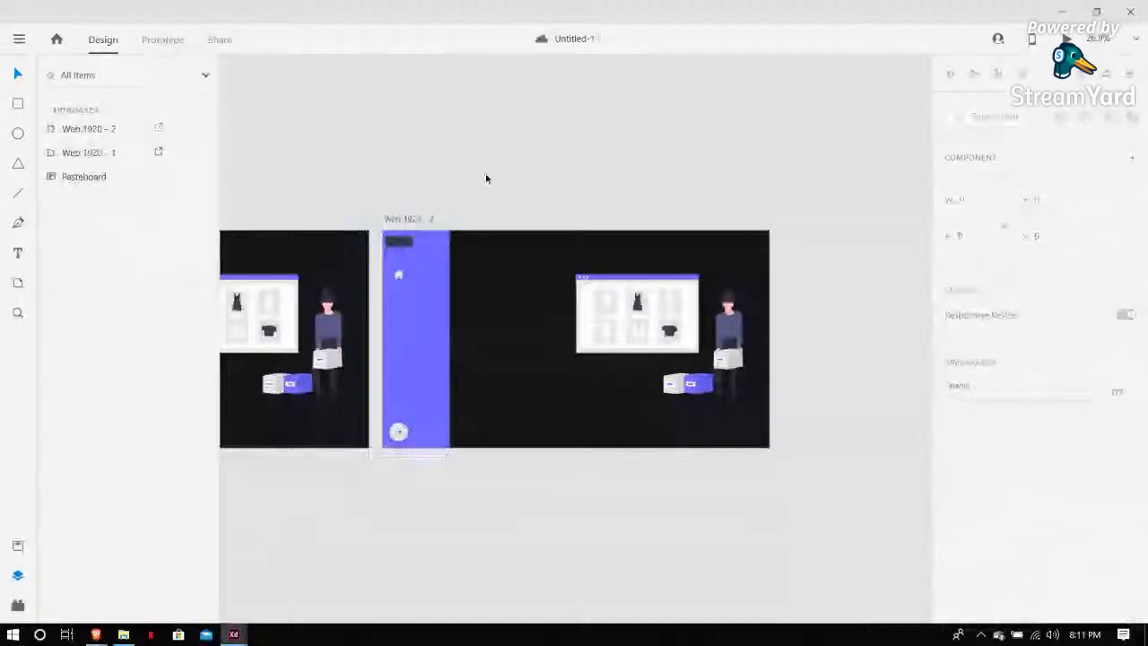
Stretch the dark bar at the top of the sidebar wider to match the expanded sidebar
left_click(409, 247)
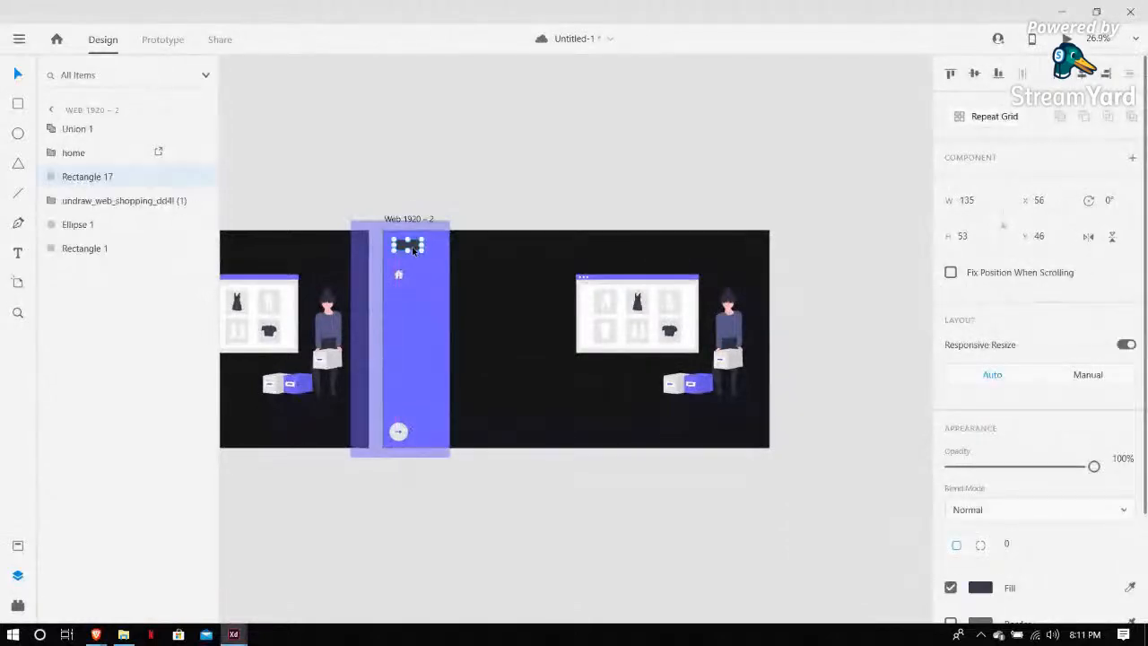
scroll(409, 247, "up", 4)
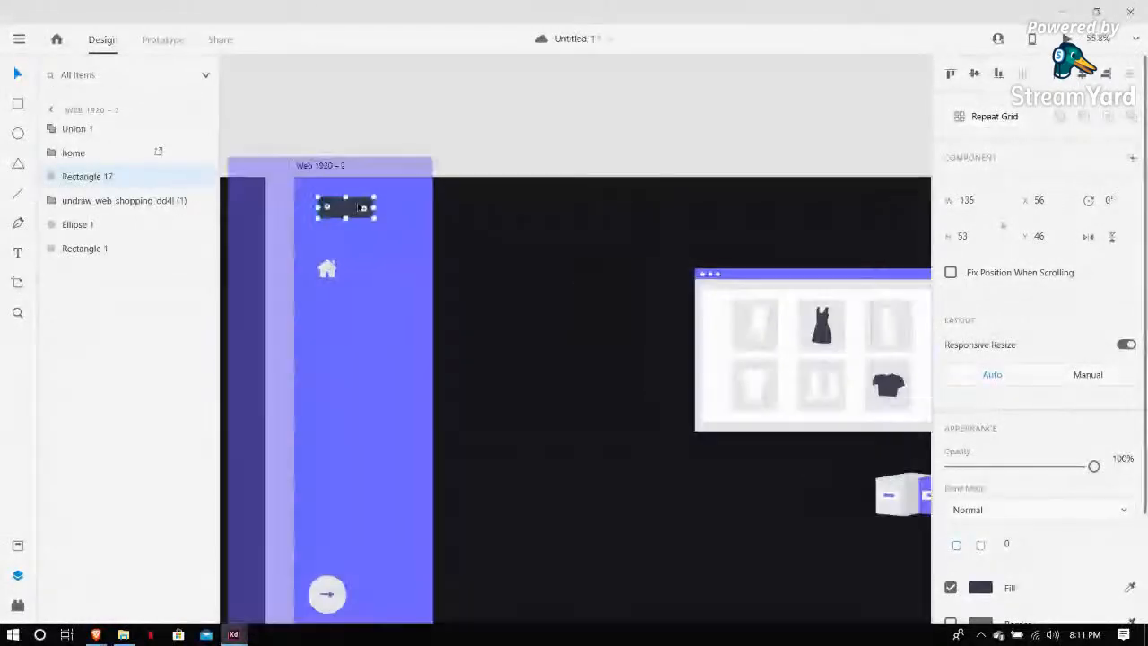
mouse_move(376, 208)
left_mouse_down()
mouse_move(429, 208)
mouse_move(394, 211)
left_mouse_up()
left_click(448, 112)
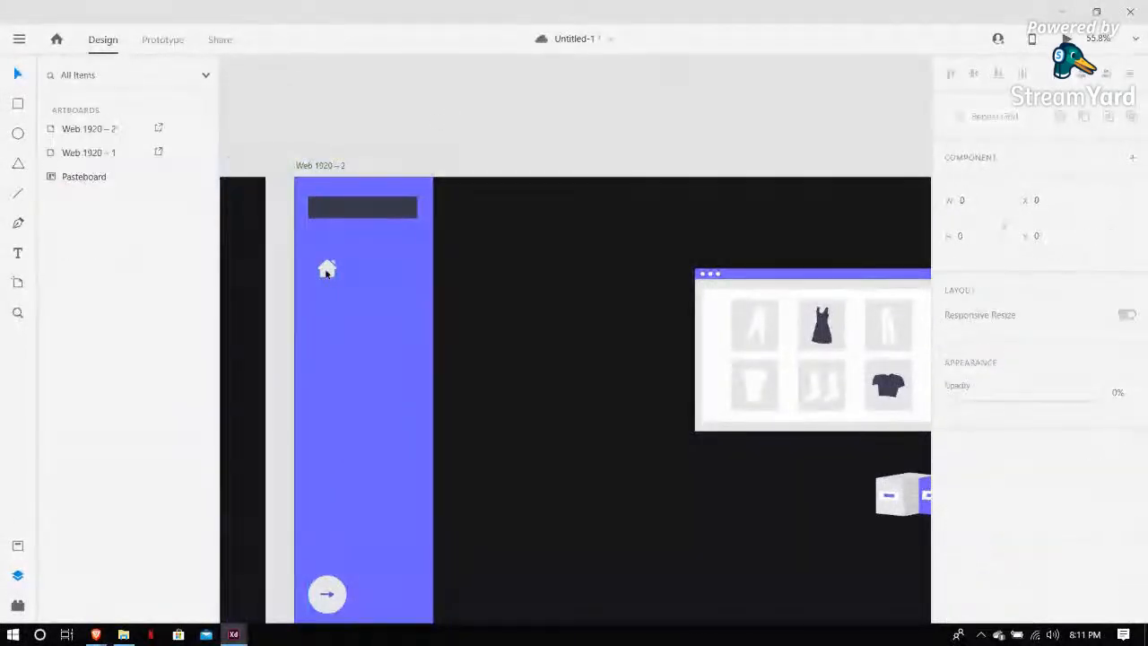
Nudge the house icon slightly right within the widened sidebar
left_click_drag(327, 273, 333, 273)
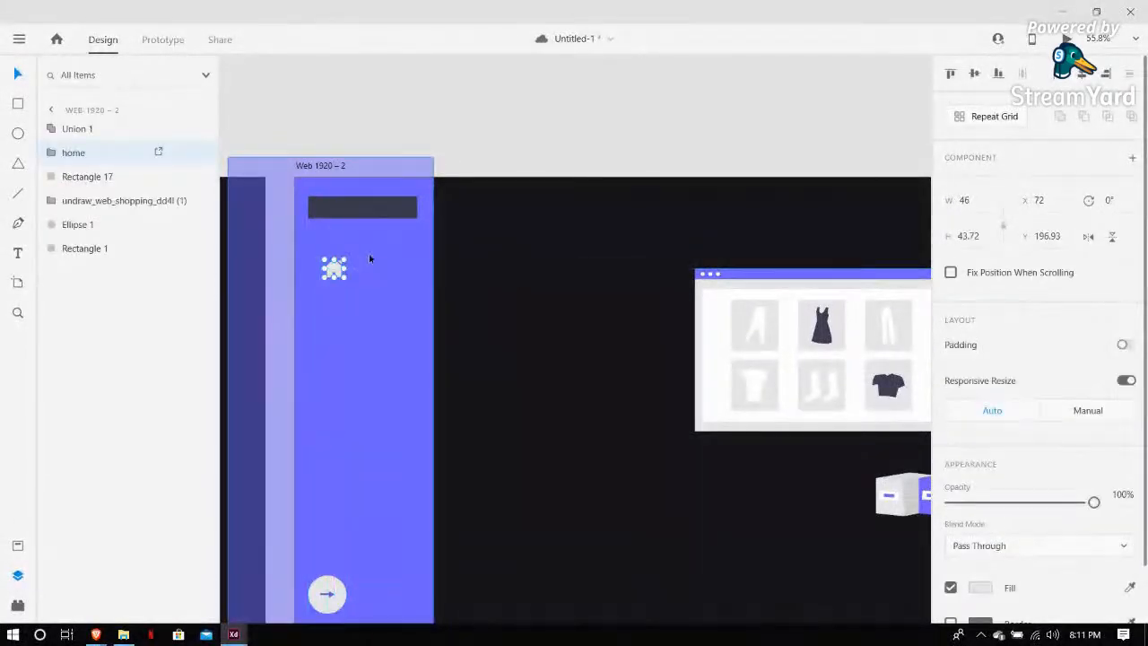
left_click(475, 115)
scroll(403, 449, "down", 1)
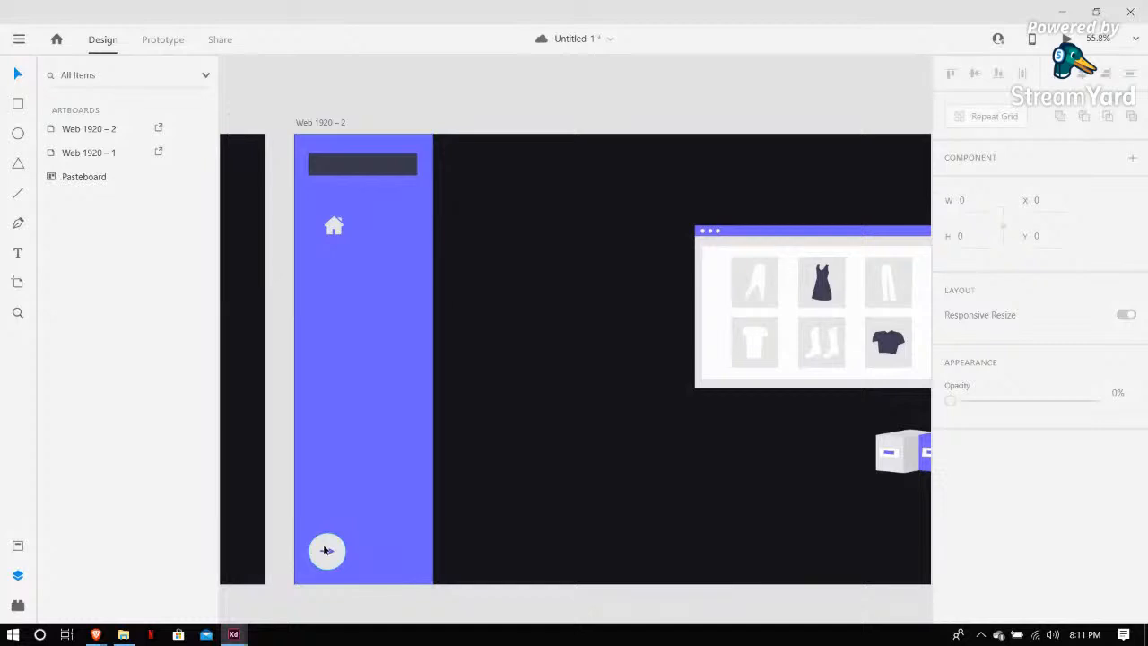
Move the round arrow button toward the sidebar's centre and rotate its arrow to point left
left_click(327, 549)
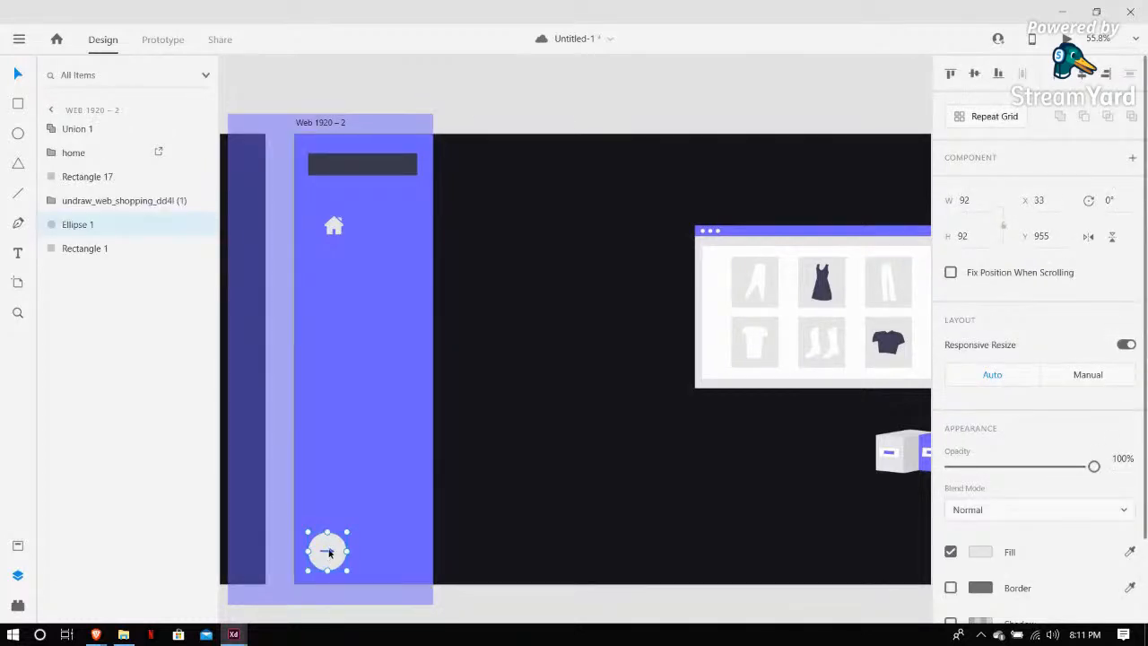
left_click(334, 551, "shift")
left_click_drag(338, 550, 393, 570)
left_click(393, 495)
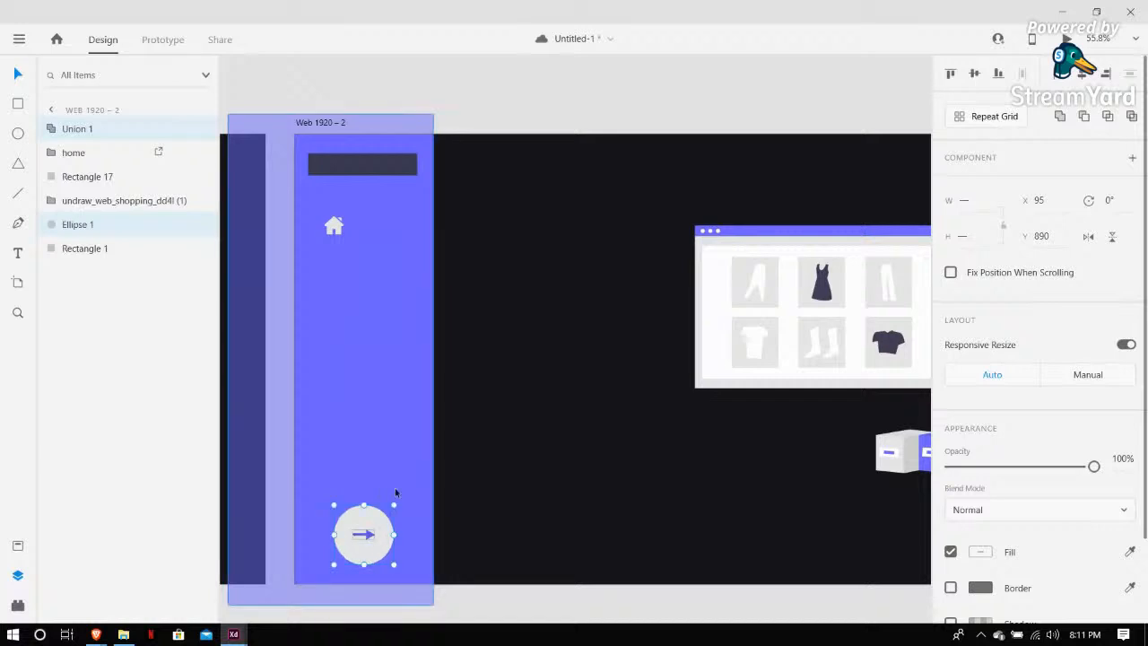
left_click(372, 536)
left_click_drag(376, 556, 336, 508)
left_click(490, 511)
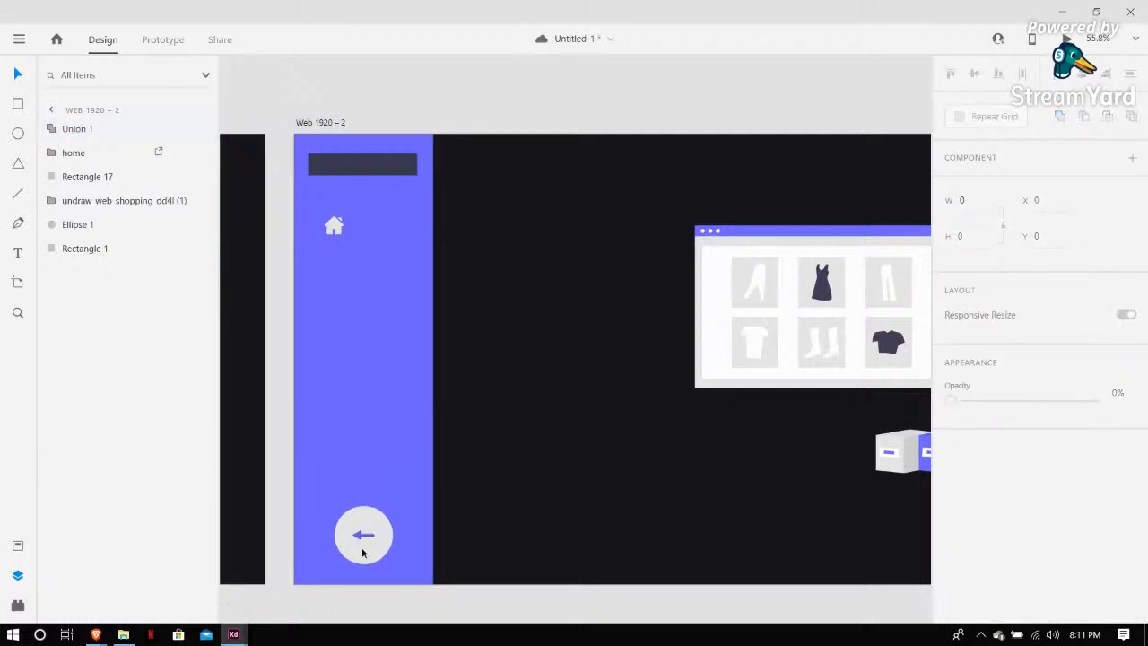
Add a HOME text label beside the house icon in the duplicate sidebar and select its text
key("ctrl+minus")
key("ctrl+minus")
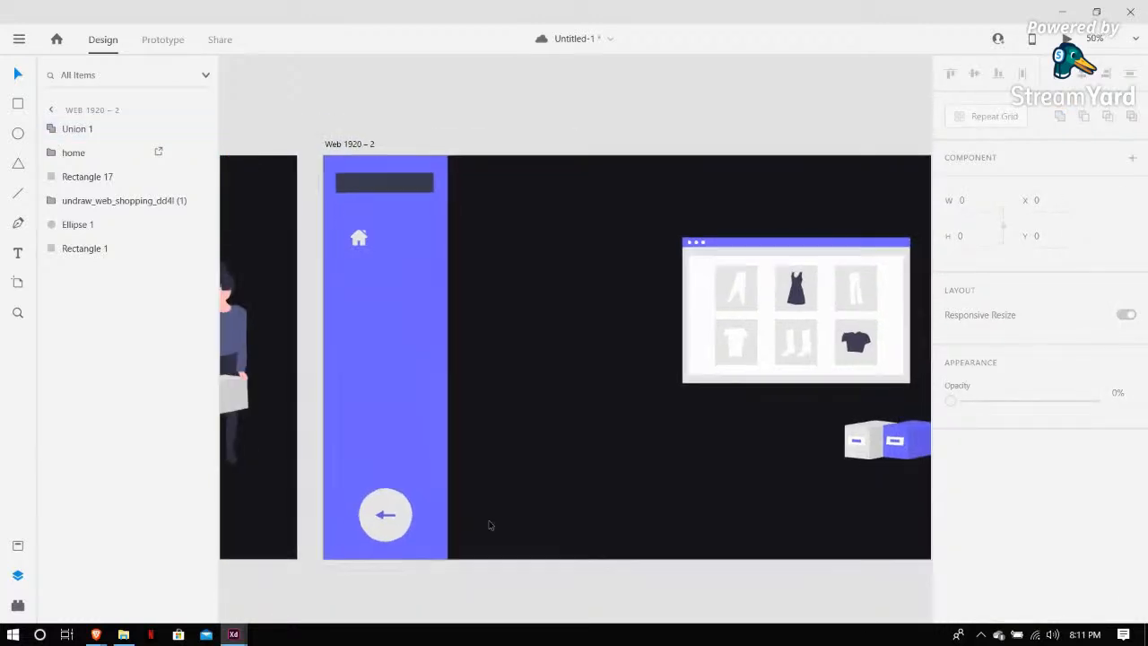
scroll(489, 521, "left", 2)
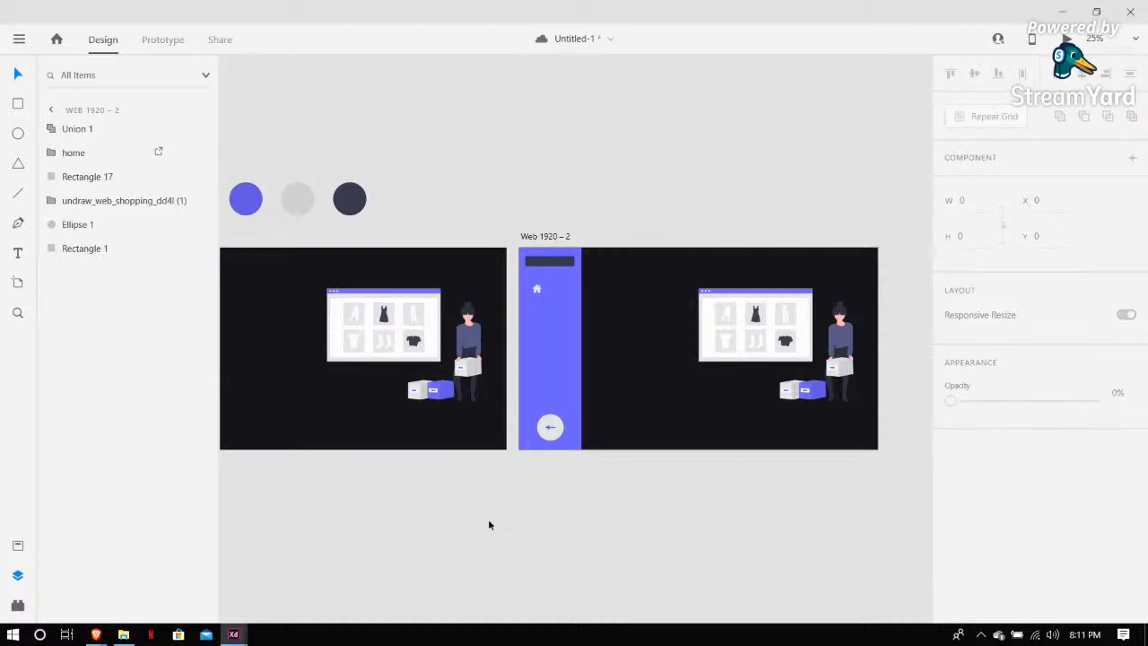
scroll(489, 525, "left", 4)
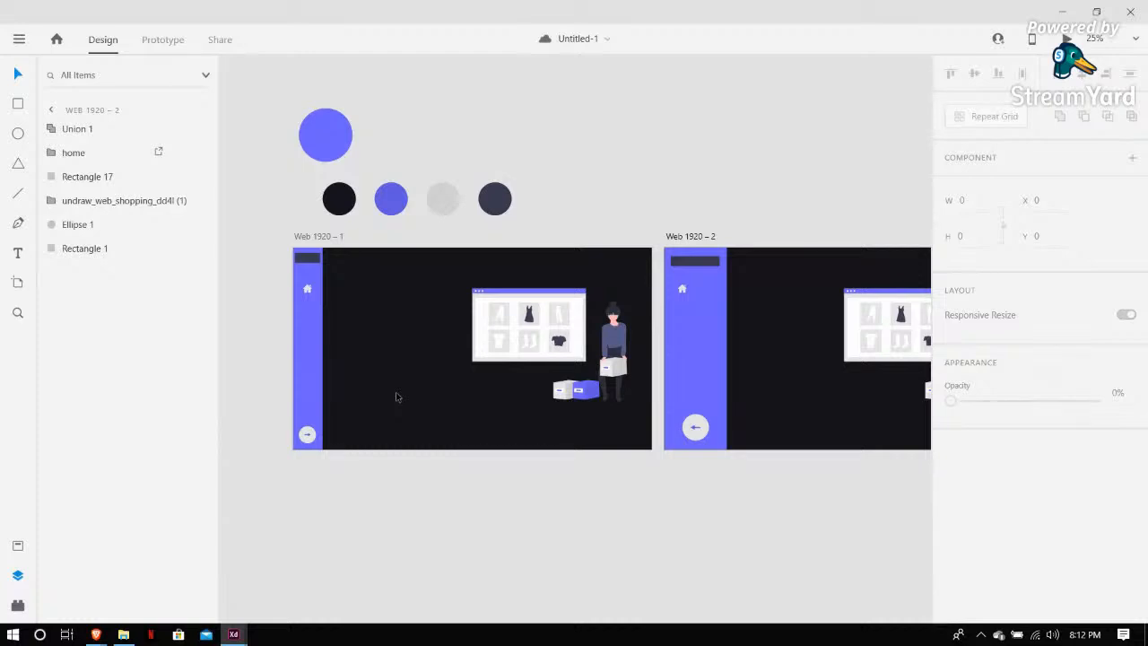
scroll(619, 401, "up", 3)
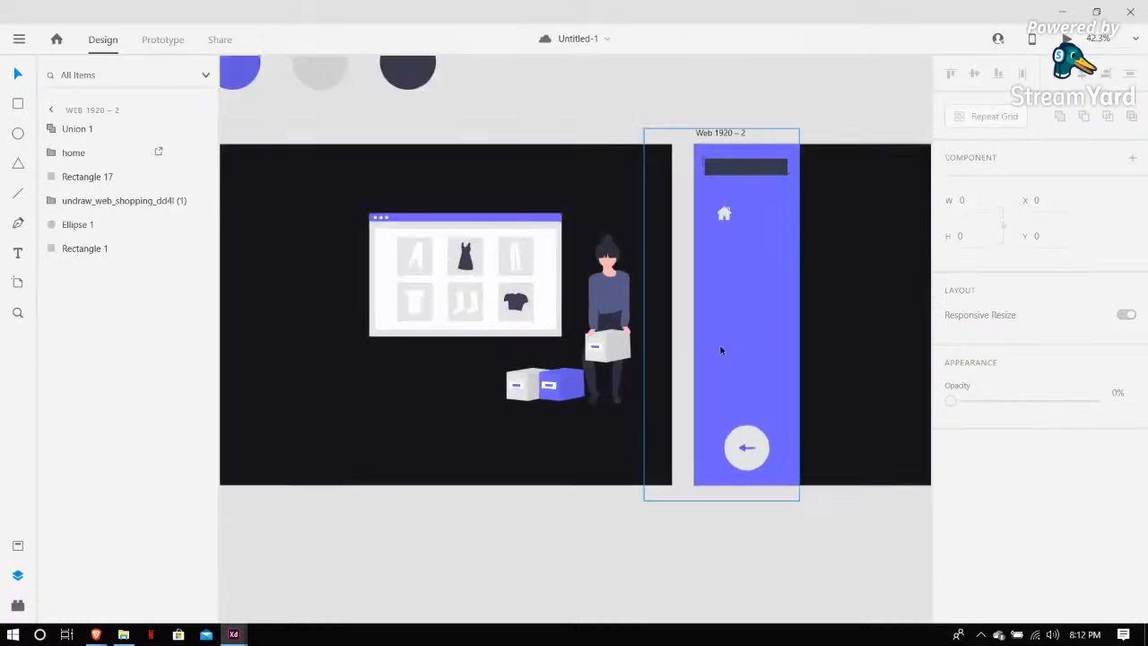
scroll(746, 315, "down", 1)
scroll(745, 315, "up", 5)
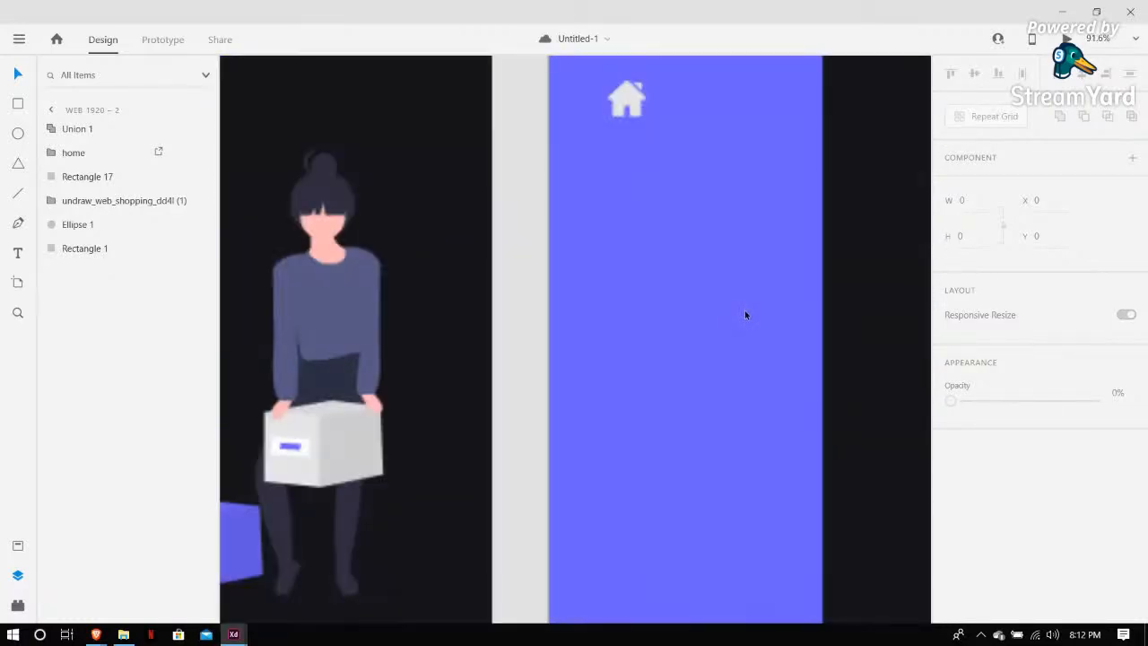
scroll(745, 315, "right", 3)
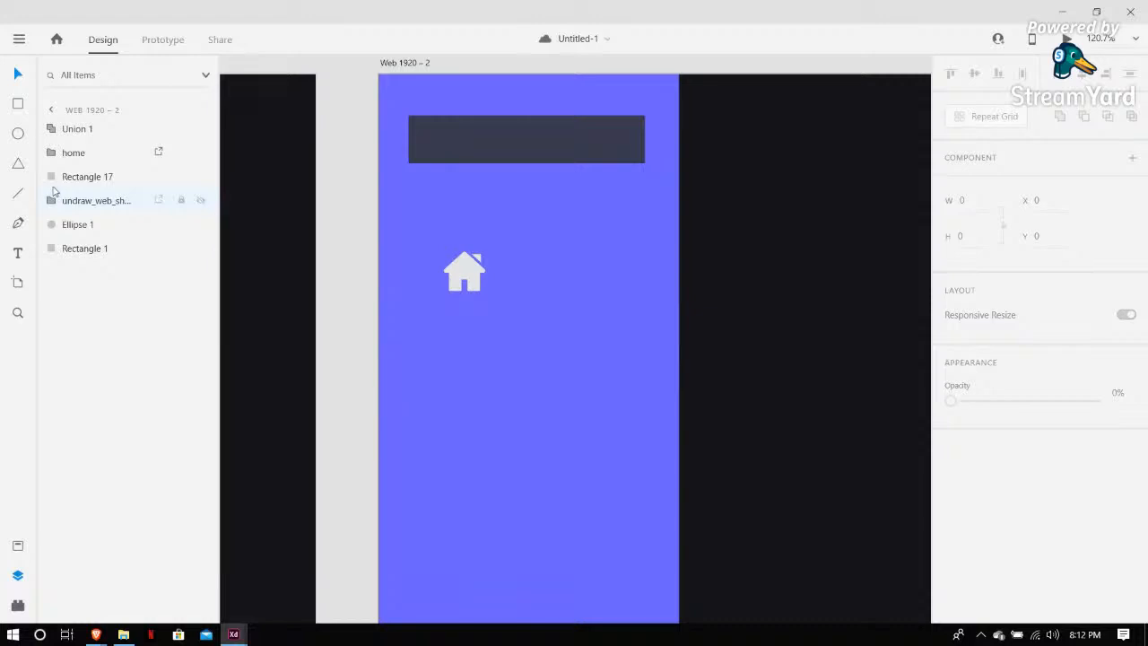
left_click(18, 253)
left_click(607, 293)
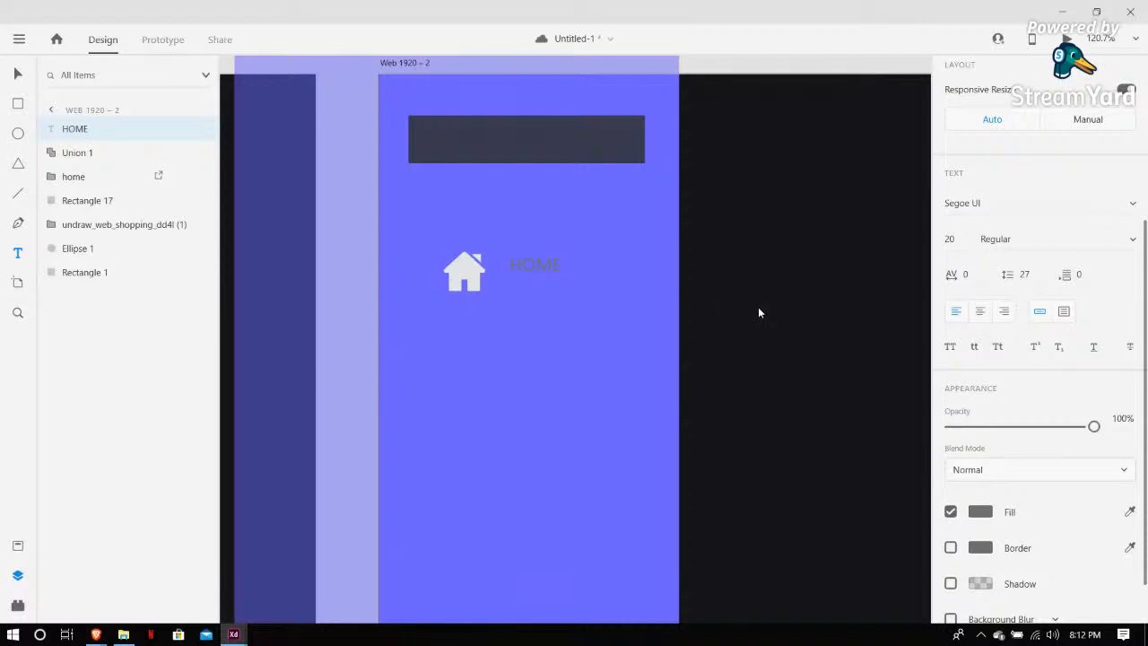
key("ctrl+a")
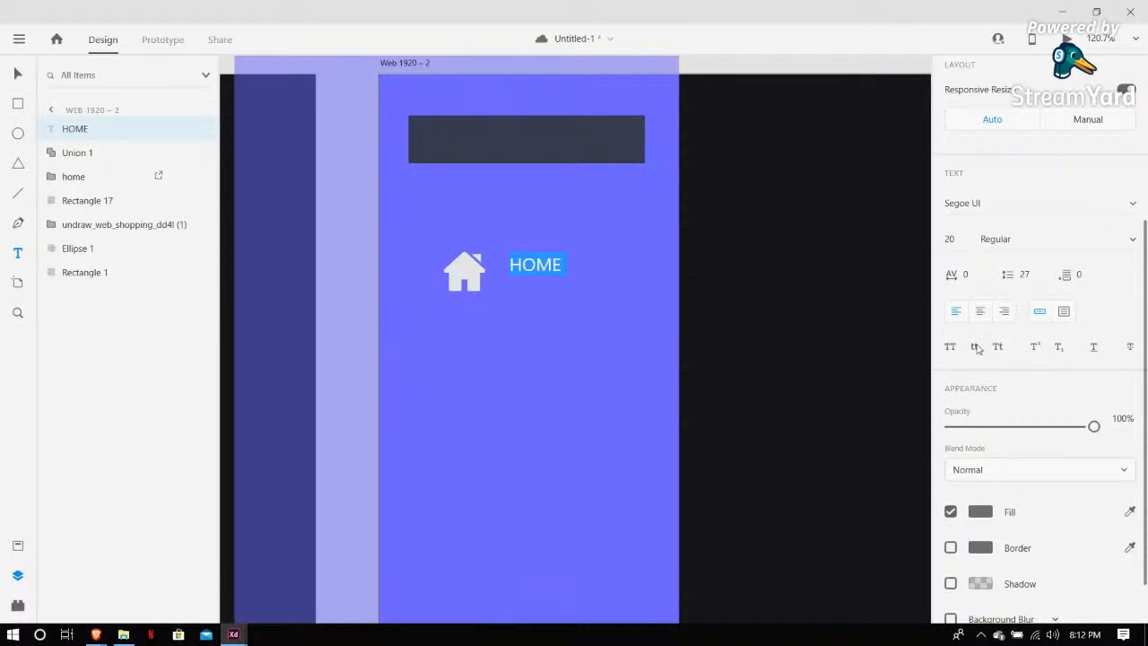
Change the HOME label's font to Sifonn Pro
scroll(1014, 350, "down", 1)
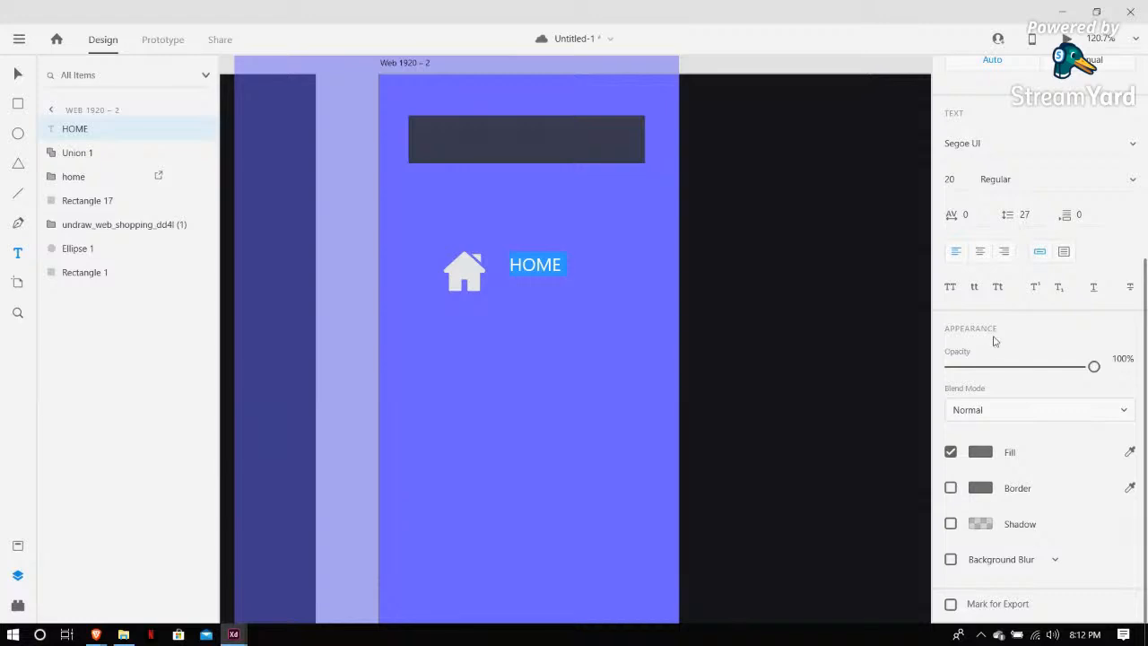
scroll(1036, 430, "up", 3)
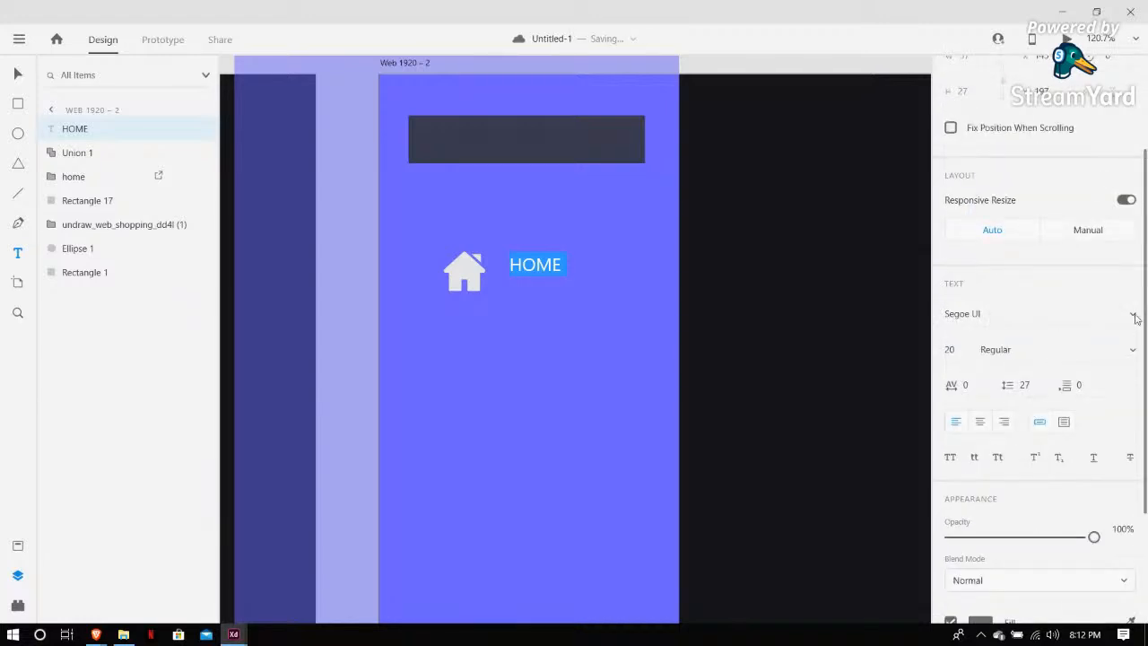
left_click(1133, 314)
scroll(1033, 428, "up", 4)
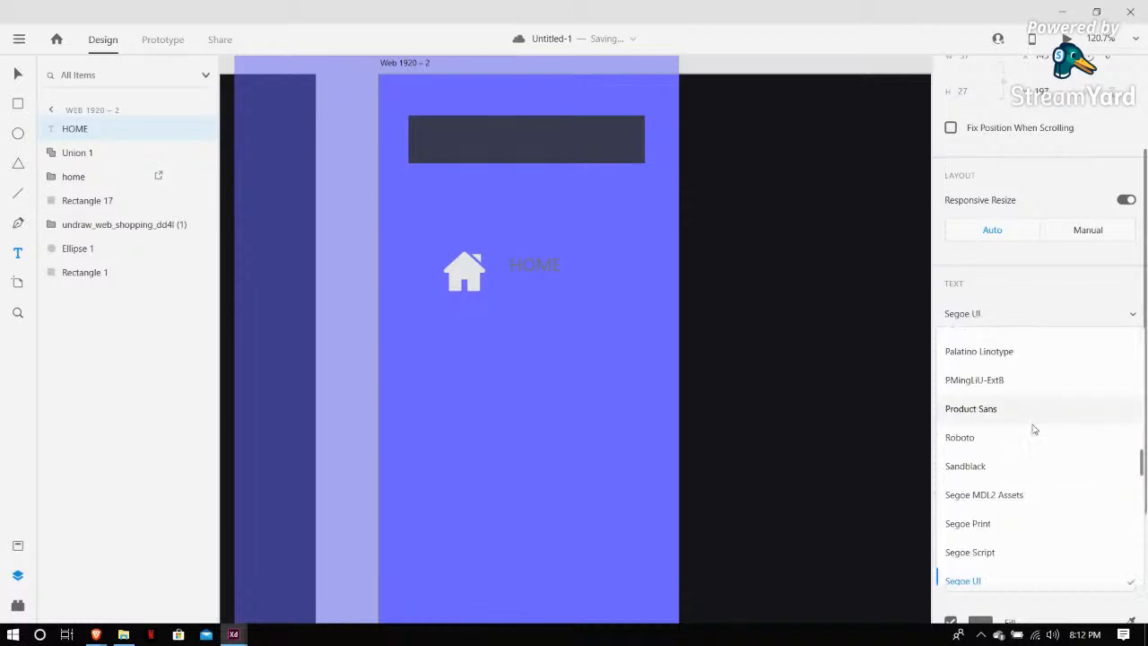
scroll(999, 493, "down", 2)
scroll(1013, 484, "down", 3)
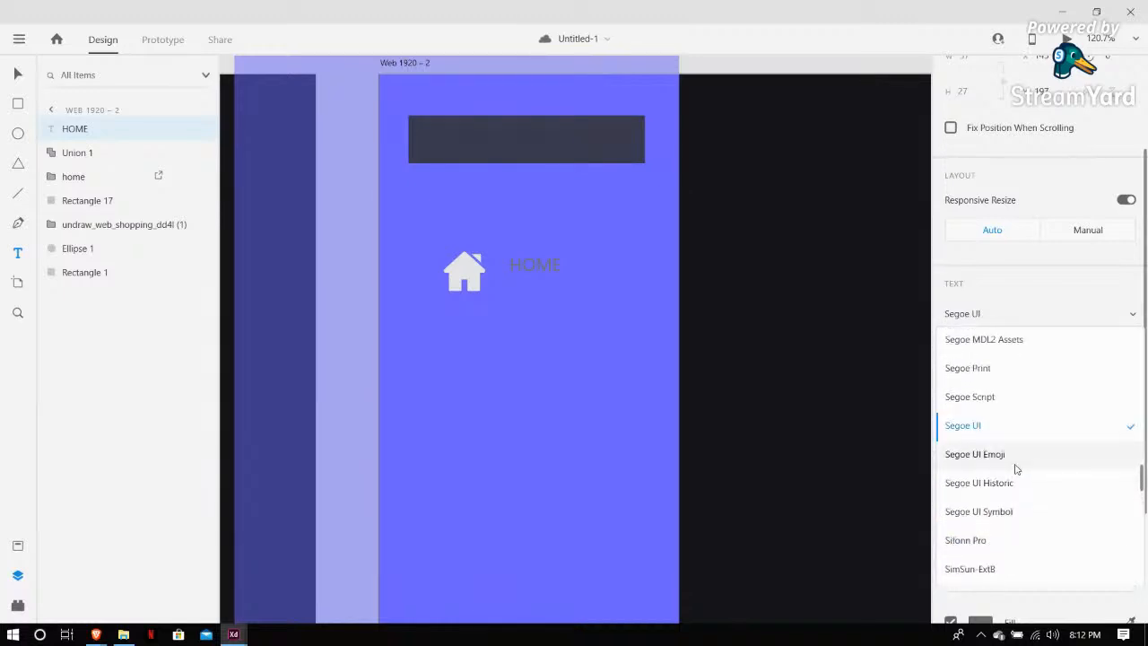
left_click(989, 539)
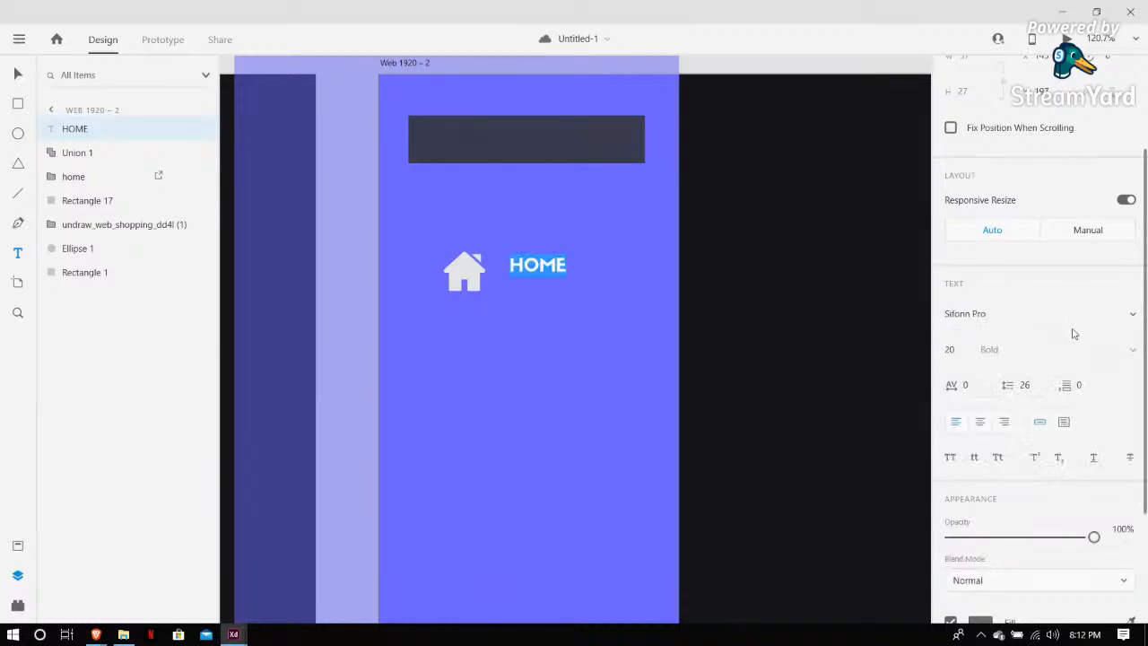
Set the HOME label's font size to 25
left_click(948, 350)
type("35")
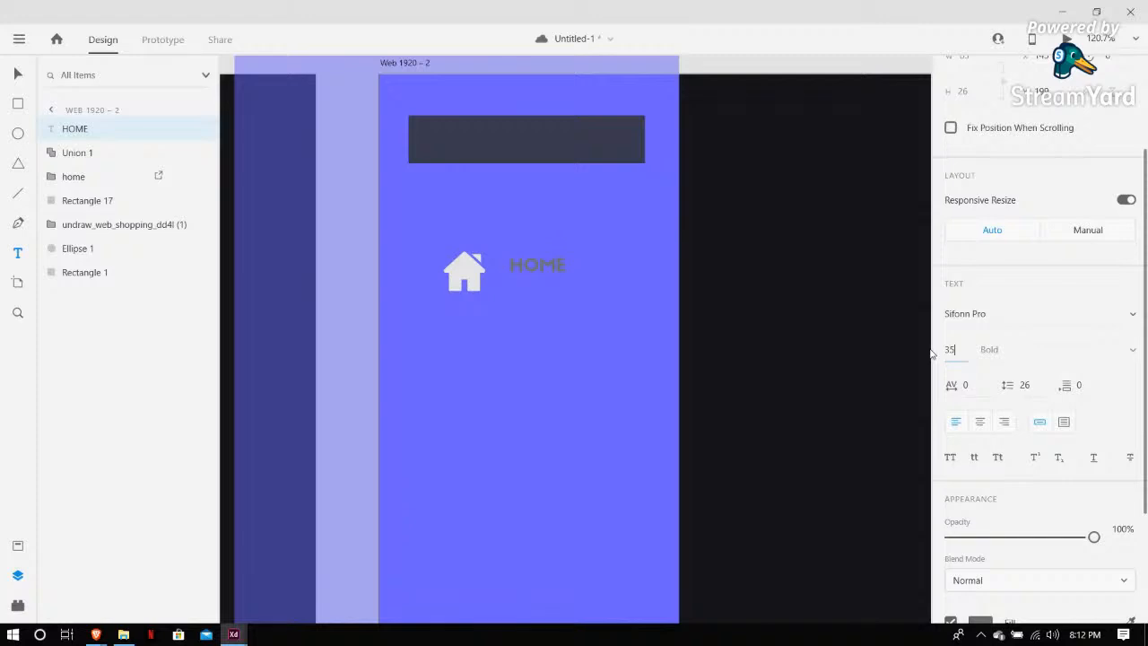
key("BackSpace")
key("BackSpace")
type("25")
key("Return")
Sample the house icon's colour as the HOME label's fill and nudge the label to line up with the icon
scroll(1050, 425, "down", 2)
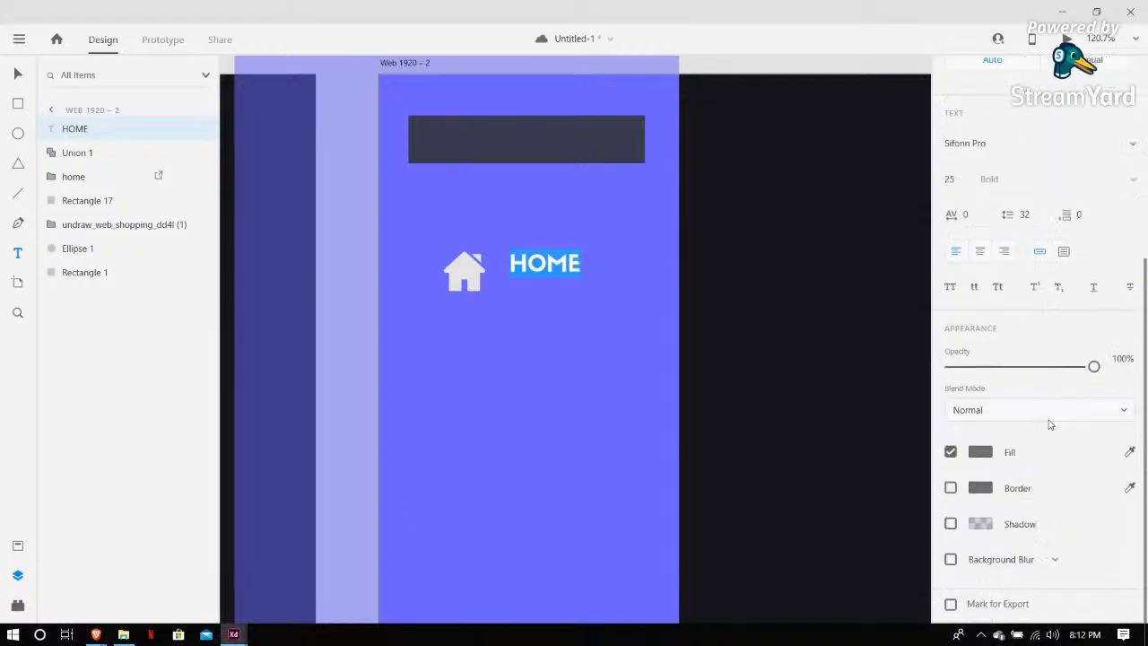
left_click(1129, 453)
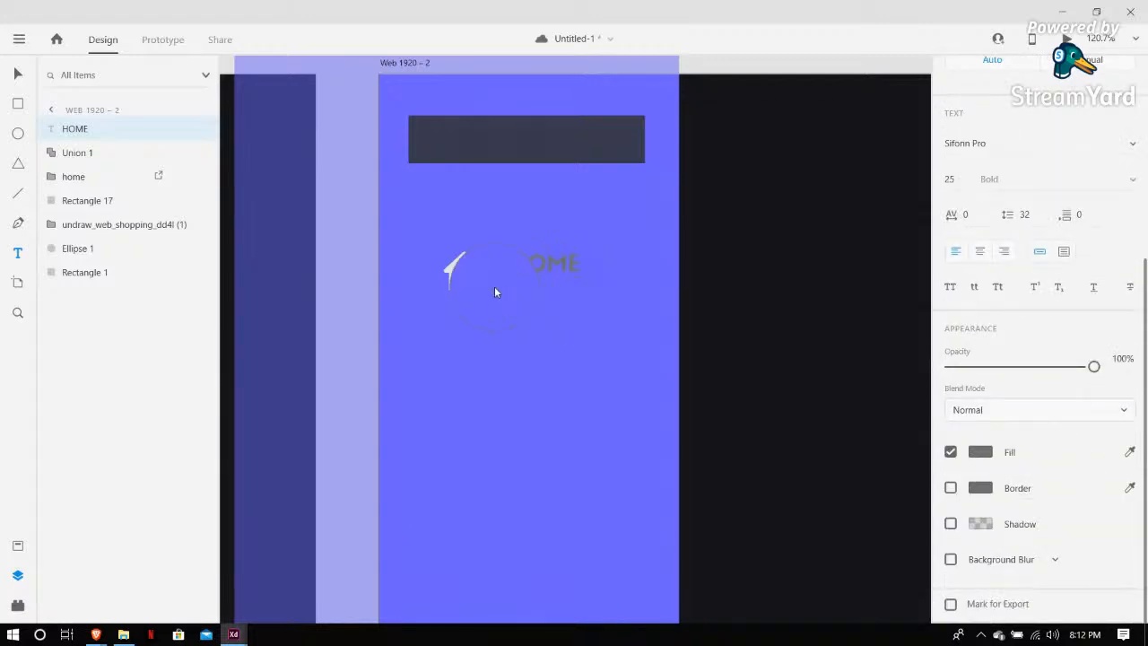
left_click(450, 268)
left_click(18, 74)
left_click_drag(528, 262, 526, 269)
left_click(658, 285)
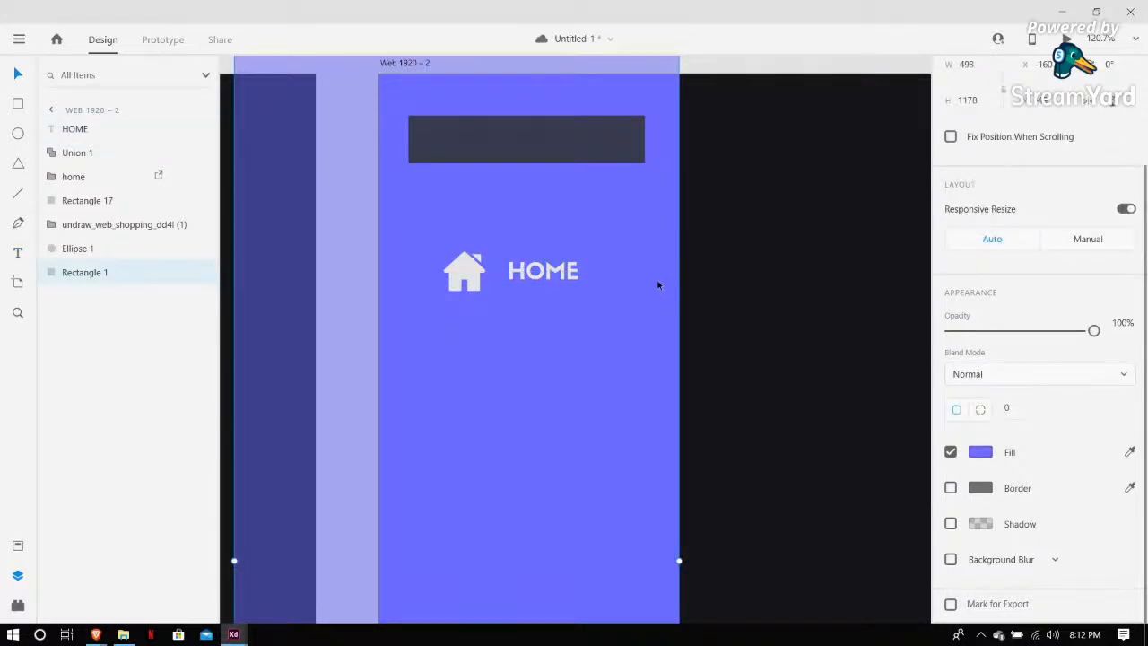
key("ctrl+minus")
key("ctrl+minus")
key("ctrl+minus")
key("ctrl+minus")
left_click(819, 172)
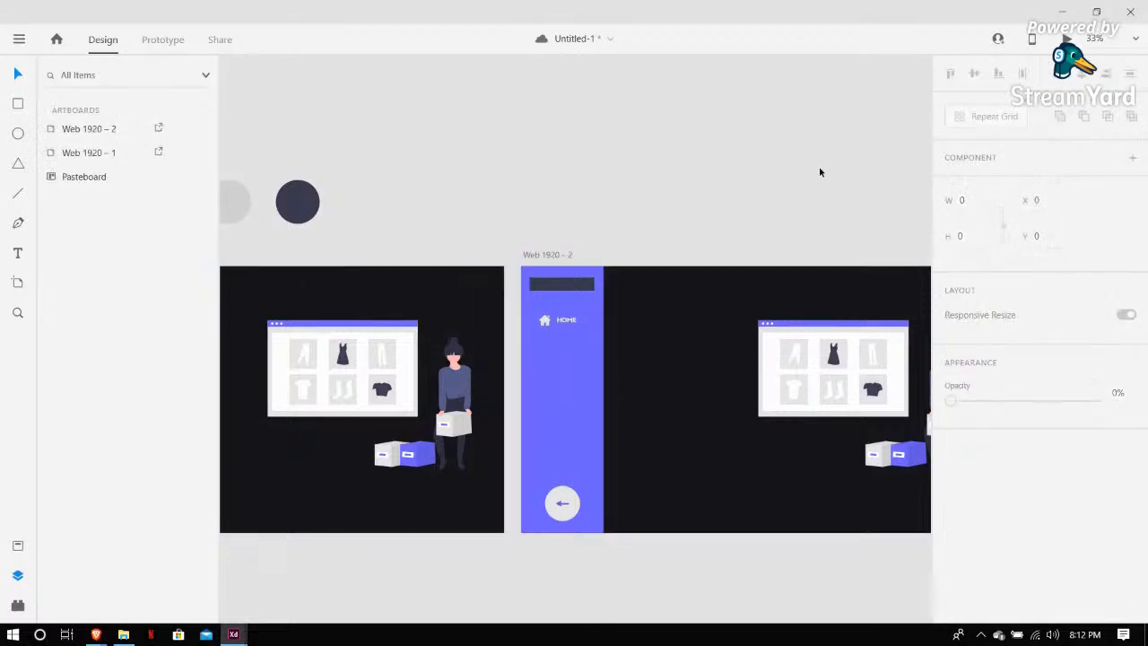
key("ctrl+minus")
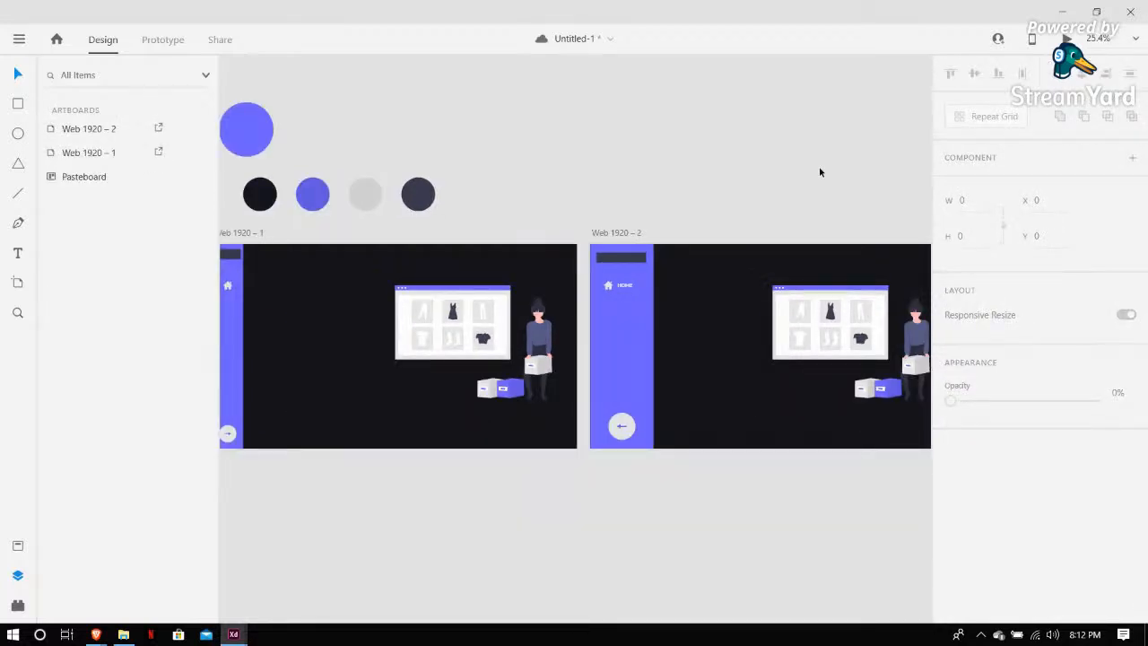
Nudge the HOME label into line with the house icon and save the file
key("ctrl+s")
scroll(669, 192, "left", 2)
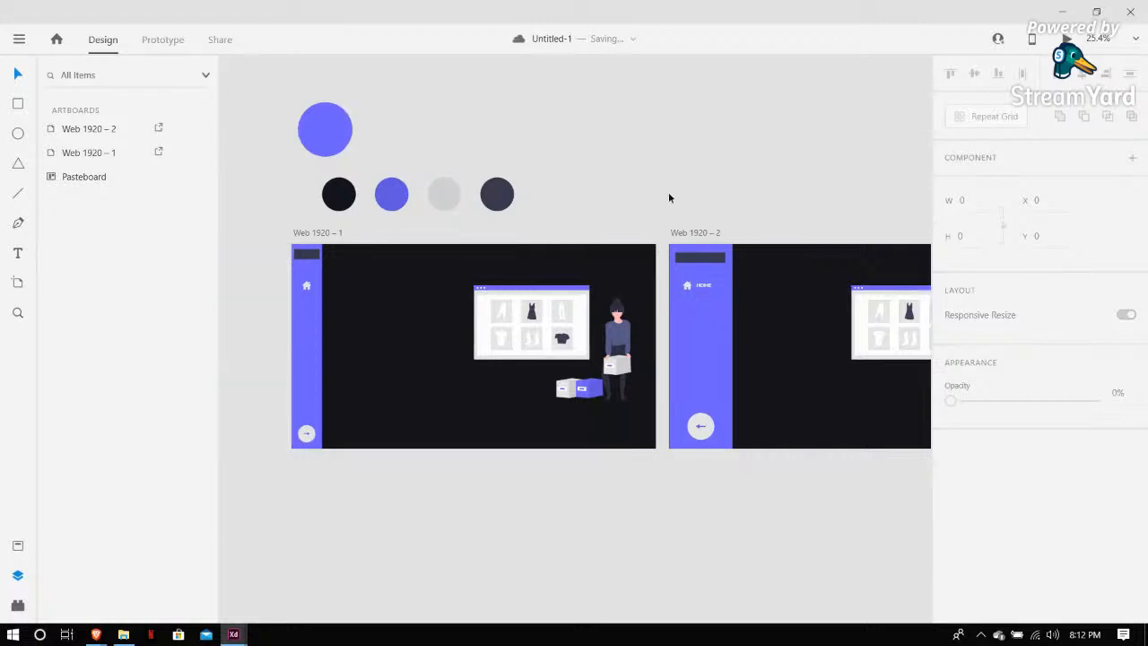
left_click(707, 287)
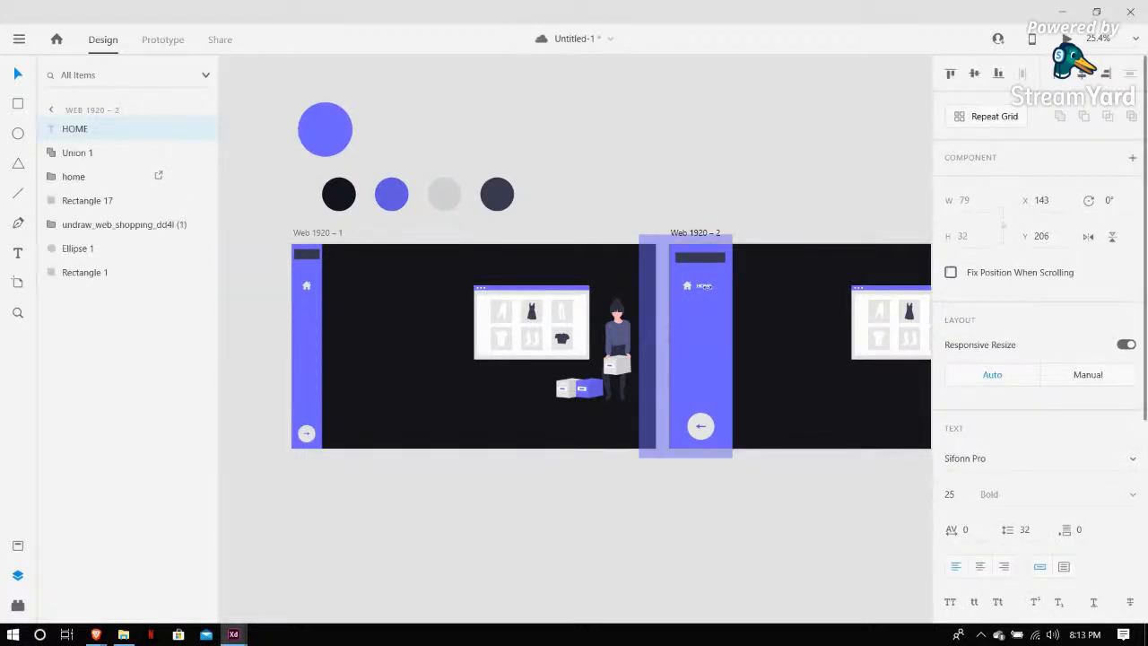
key("Left")
key("Down")
left_click(633, 153)
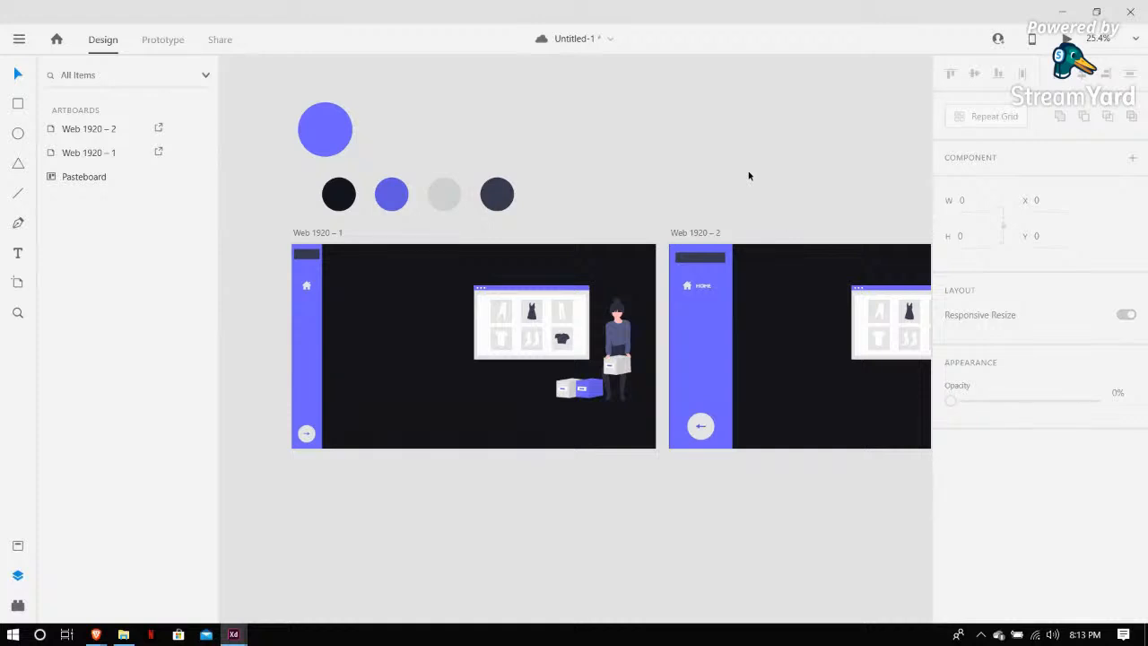
key("ctrl+s")
Link the arrow button on Web 1920 – 1 to the Web 1920 – 2 artboard as a tap interaction
scroll(746, 177, "up", 5)
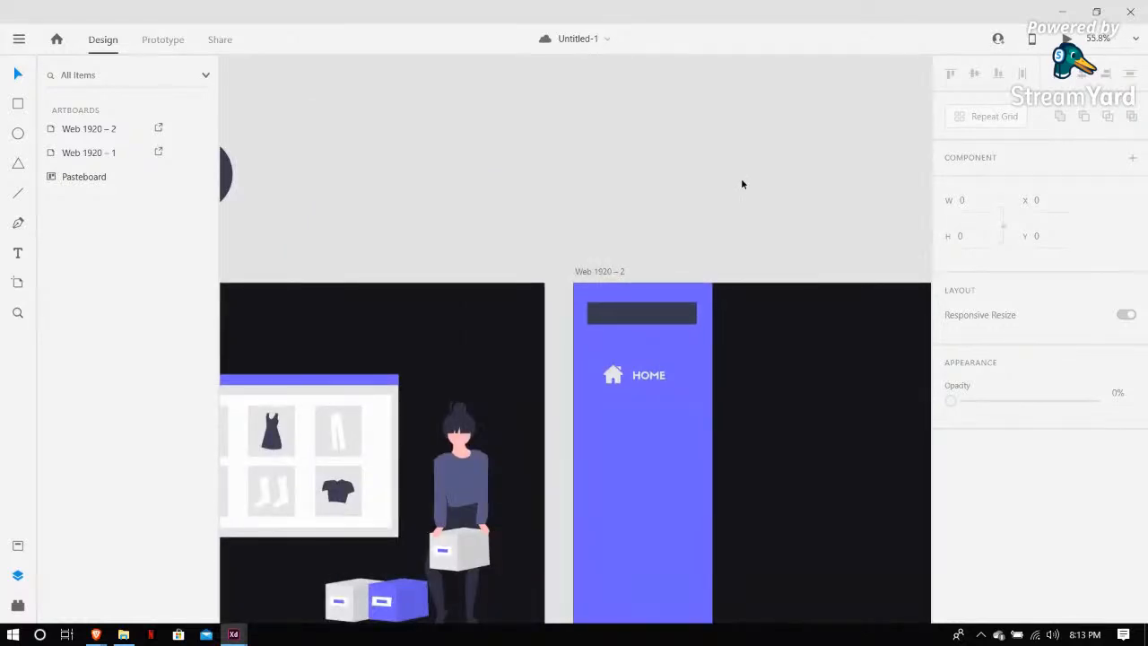
scroll(741, 184, "down", 6)
scroll(591, 237, "up", 3)
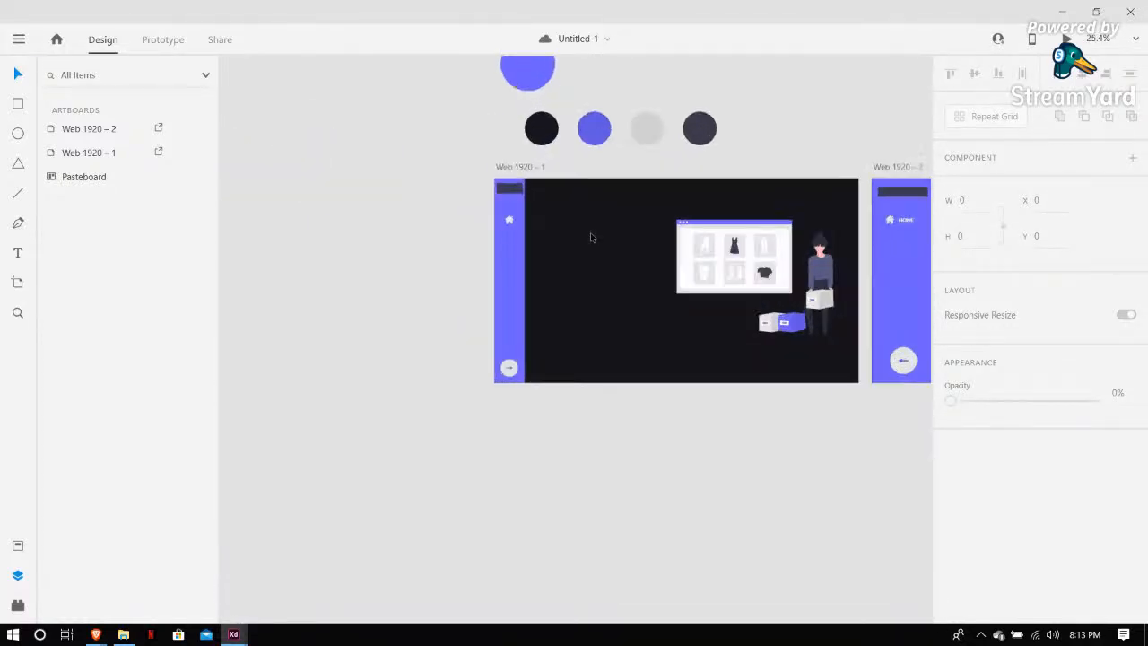
scroll(440, 179, "right", 5)
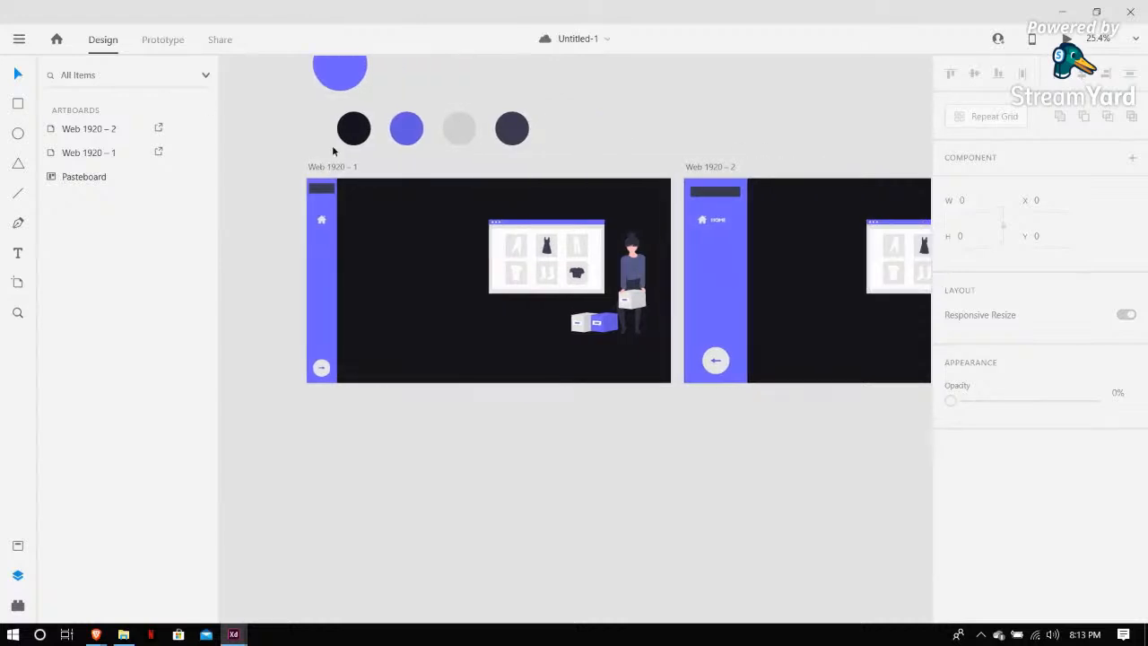
left_click(334, 167)
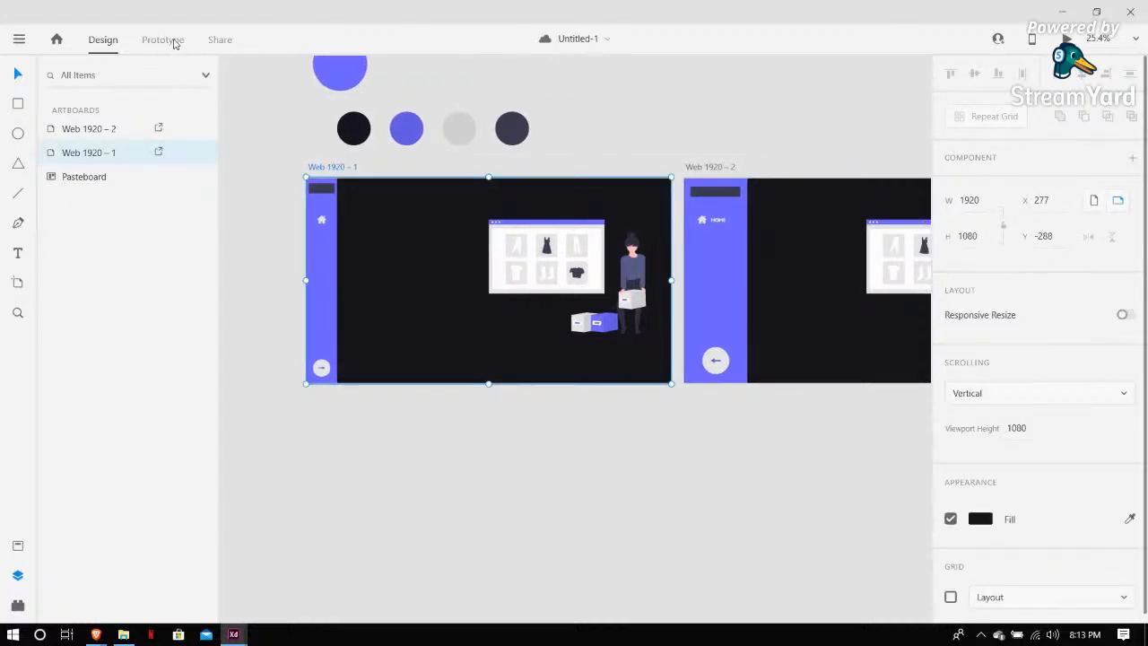
left_click(166, 40)
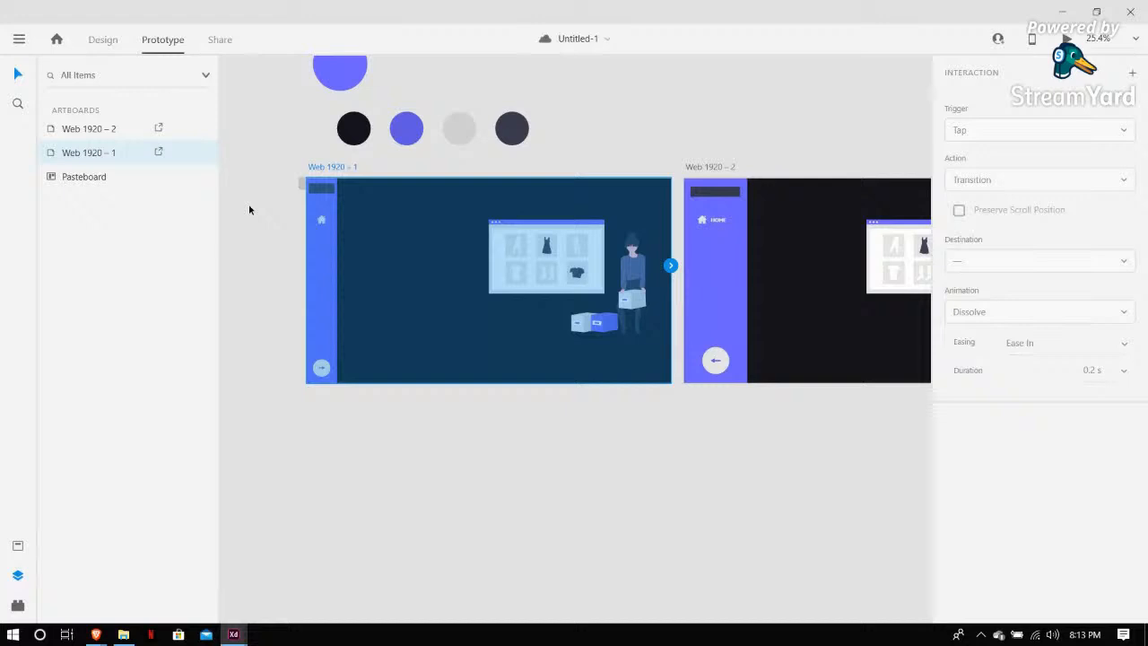
left_click(321, 370)
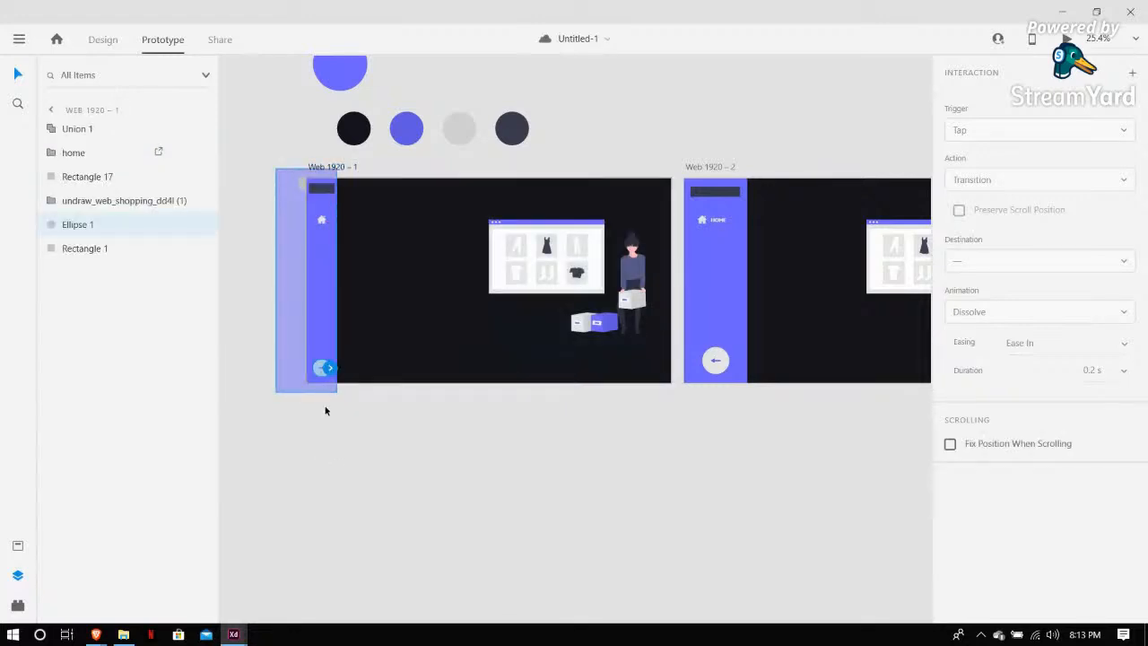
left_click(316, 395)
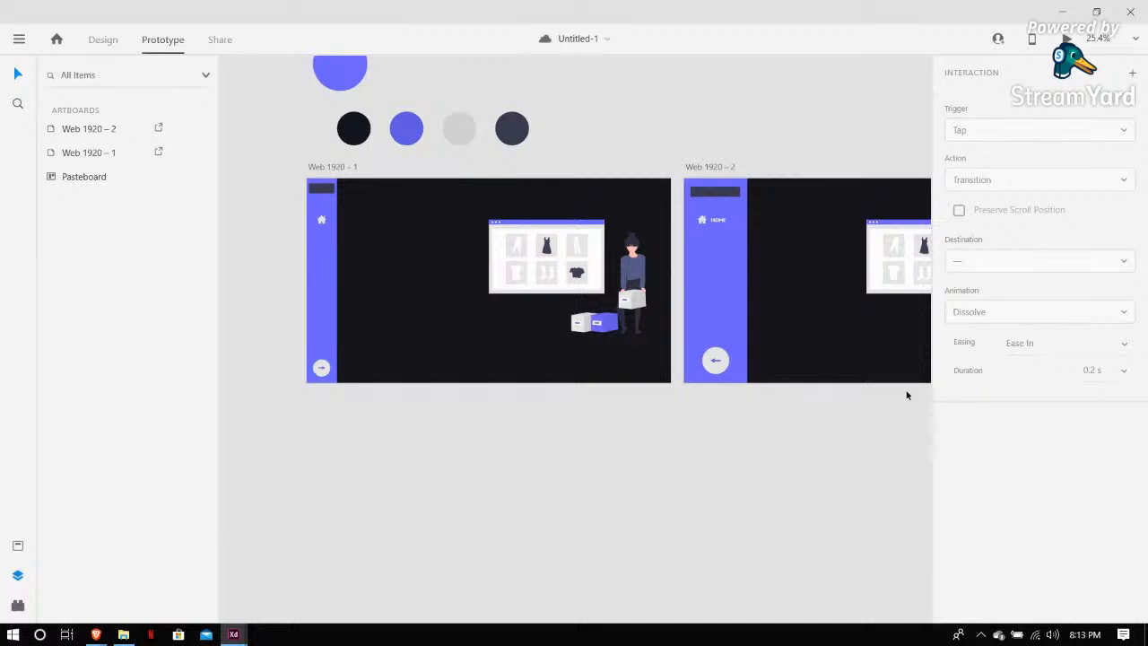
left_click(322, 370)
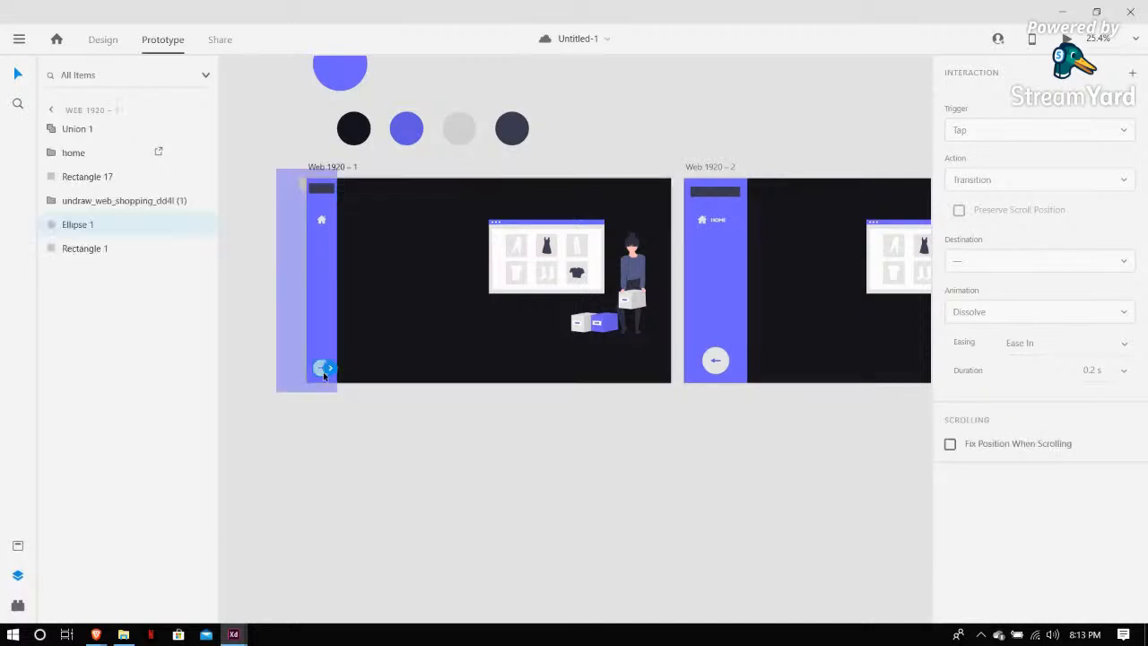
left_click_drag(330, 373, 703, 338)
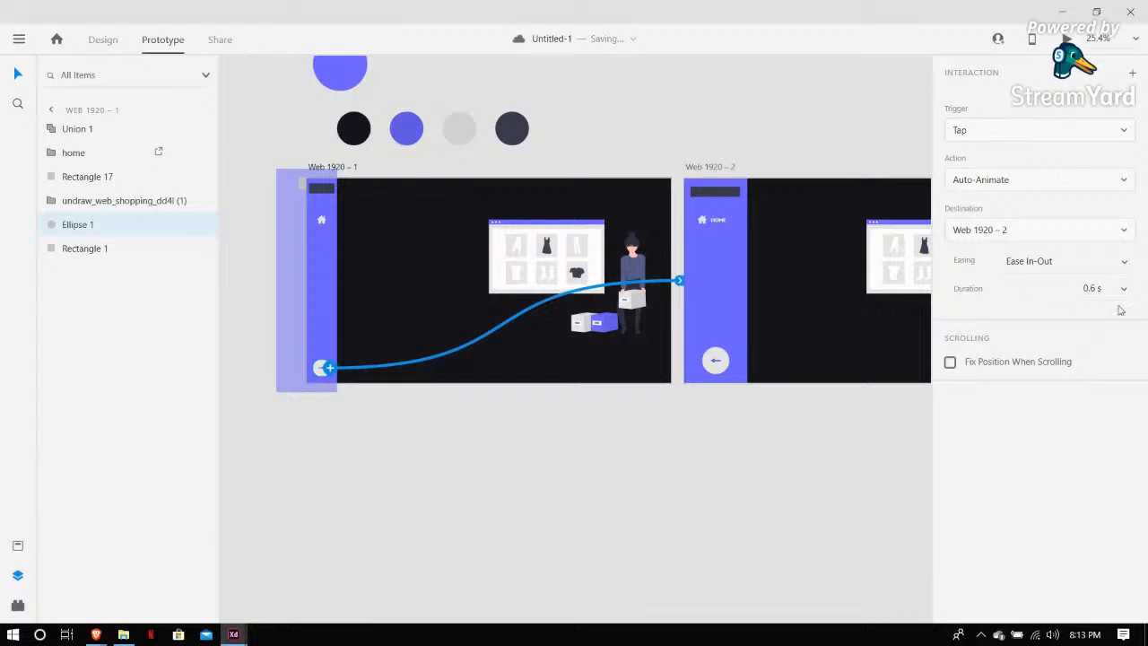
Link the back-arrow button on Web 1920 – 2 back to the Web 1920 – 1 artboard
left_click(716, 360)
left_click_drag(728, 359, 572, 334)
left_click(579, 123)
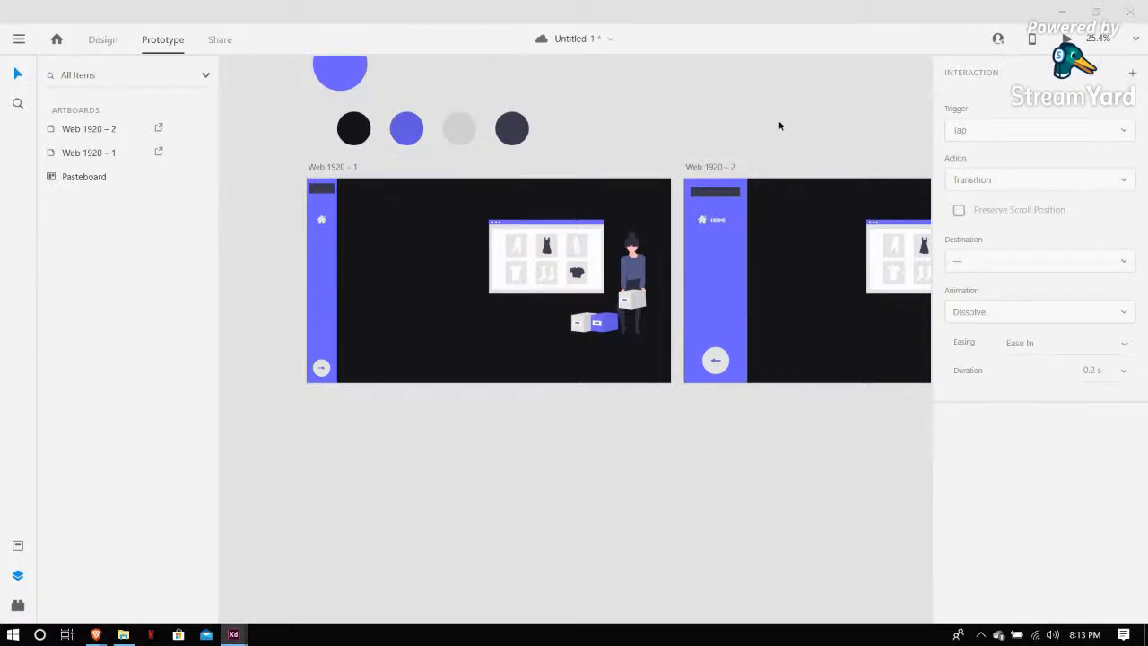
Preview the prototype and test opening and closing the sidebar with the arrow buttons
key("ctrl+Return")
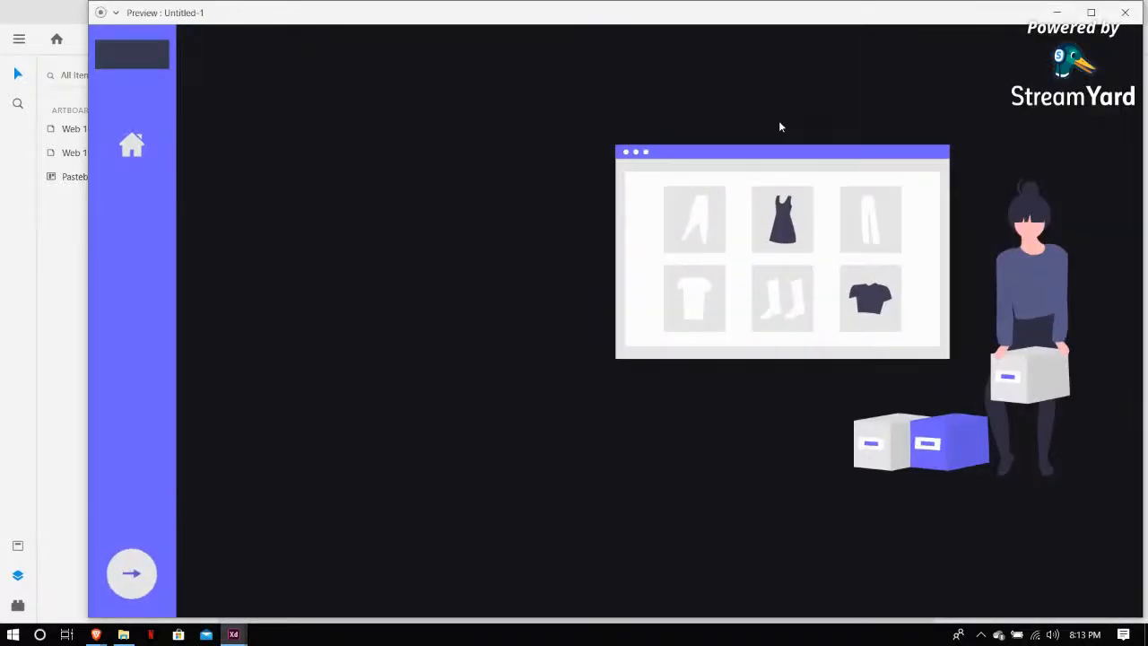
left_click(135, 579)
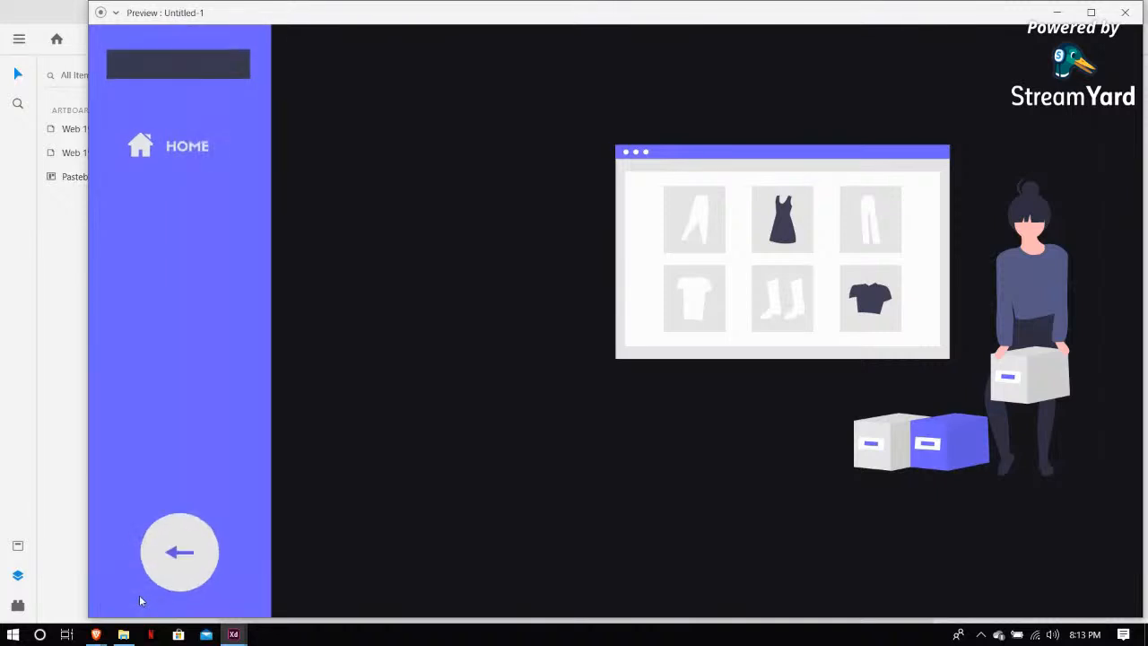
left_click(207, 575)
left_click(132, 587)
left_click(170, 581)
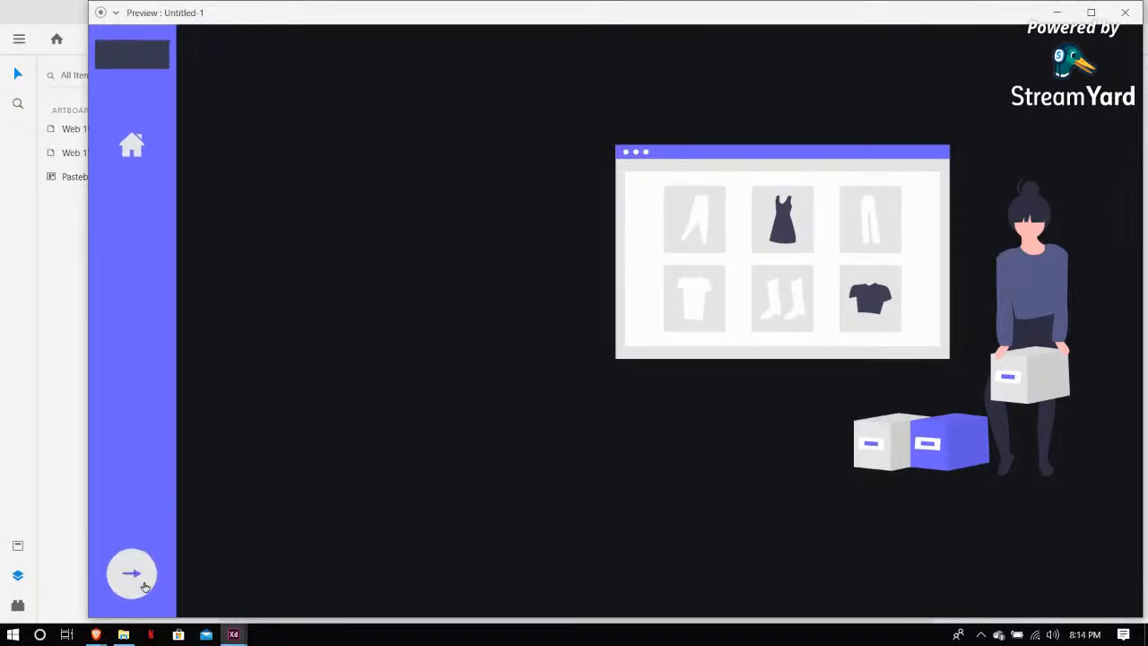
left_click(136, 587)
left_click(171, 577)
left_click(1127, 12)
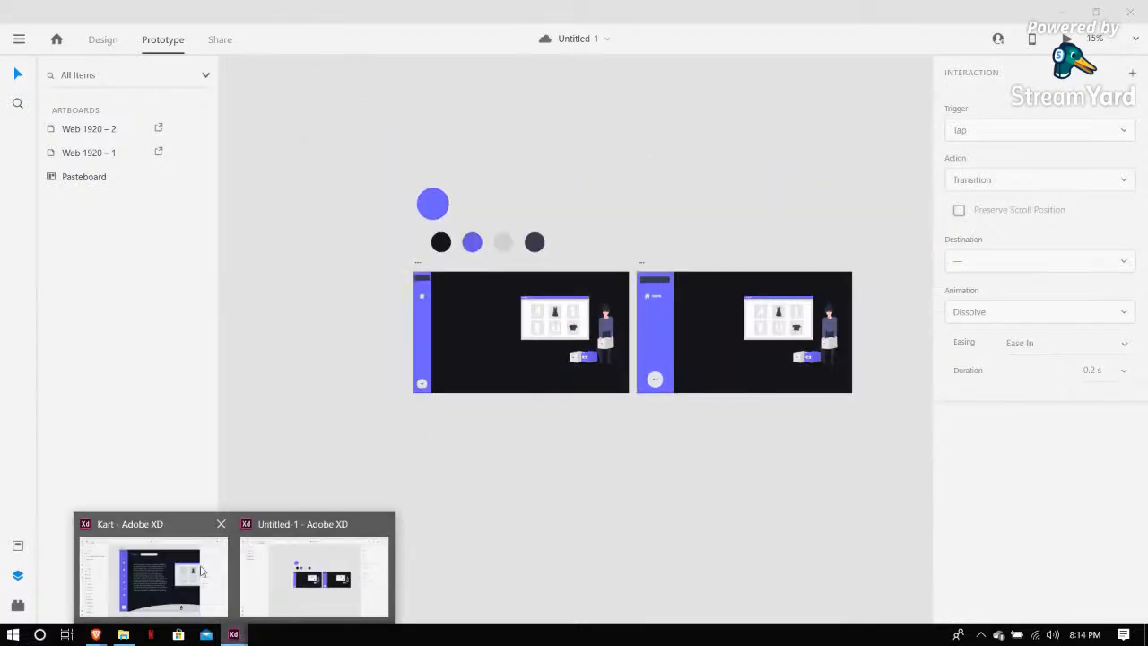
Add a "Kart." text heading near the top of the Web 1920 – 1 artboard beside the sidebar
scroll(459, 494, "up", 2)
scroll(460, 495, "right", 1)
scroll(459, 495, "up", 4)
scroll(459, 495, "up", 2)
scroll(460, 494, "up", 5)
scroll(459, 495, "up", 4)
scroll(459, 494, "left", 2)
scroll(459, 494, "down", 2)
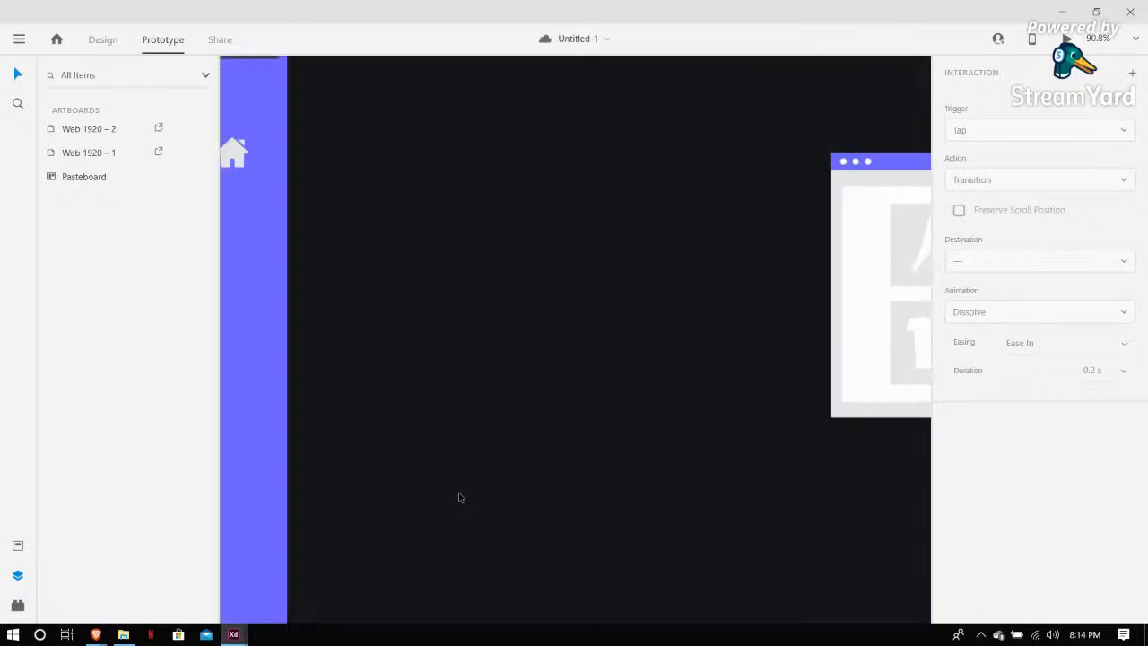
scroll(459, 494, "up", 1)
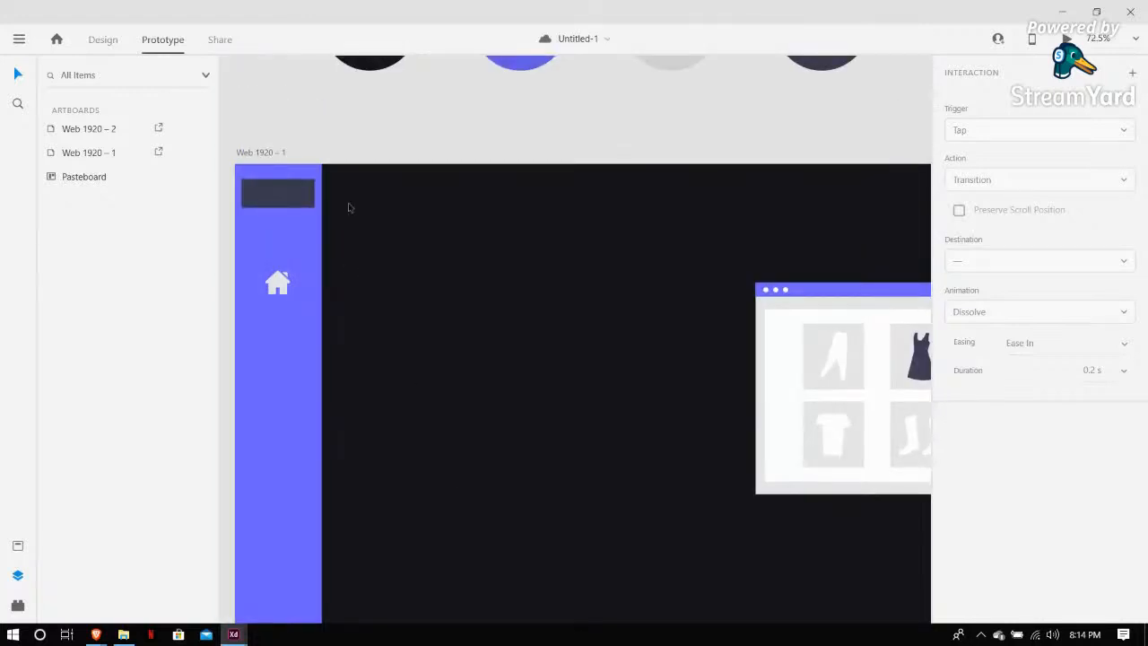
left_click(324, 242)
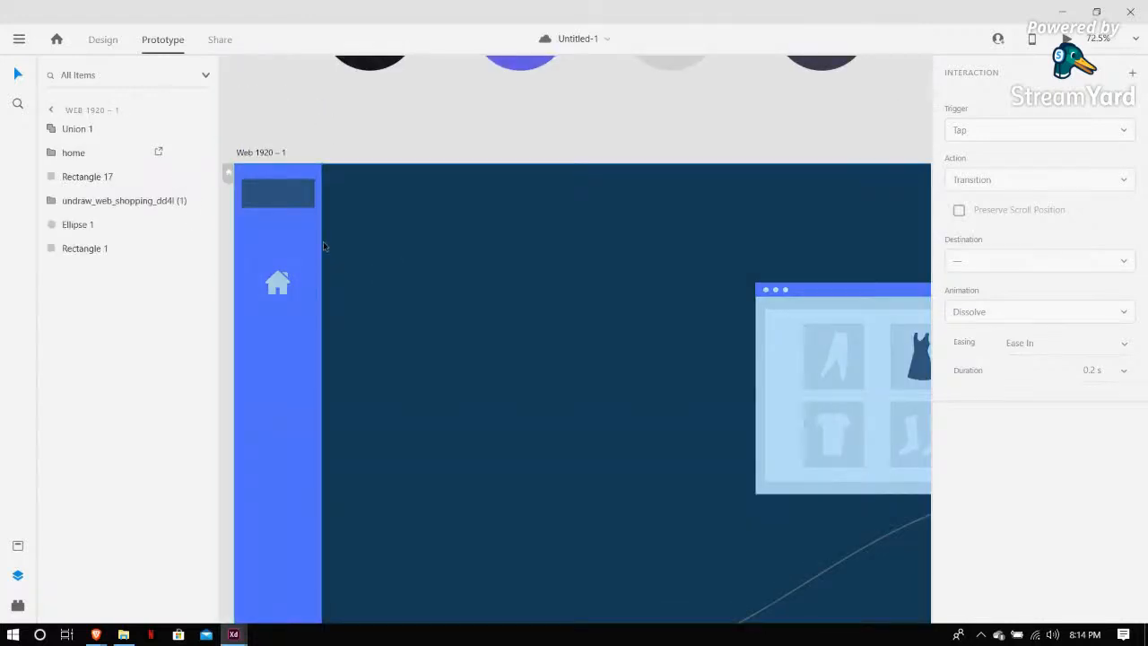
left_click(106, 41)
key("t")
left_click(363, 215)
type("Ka")
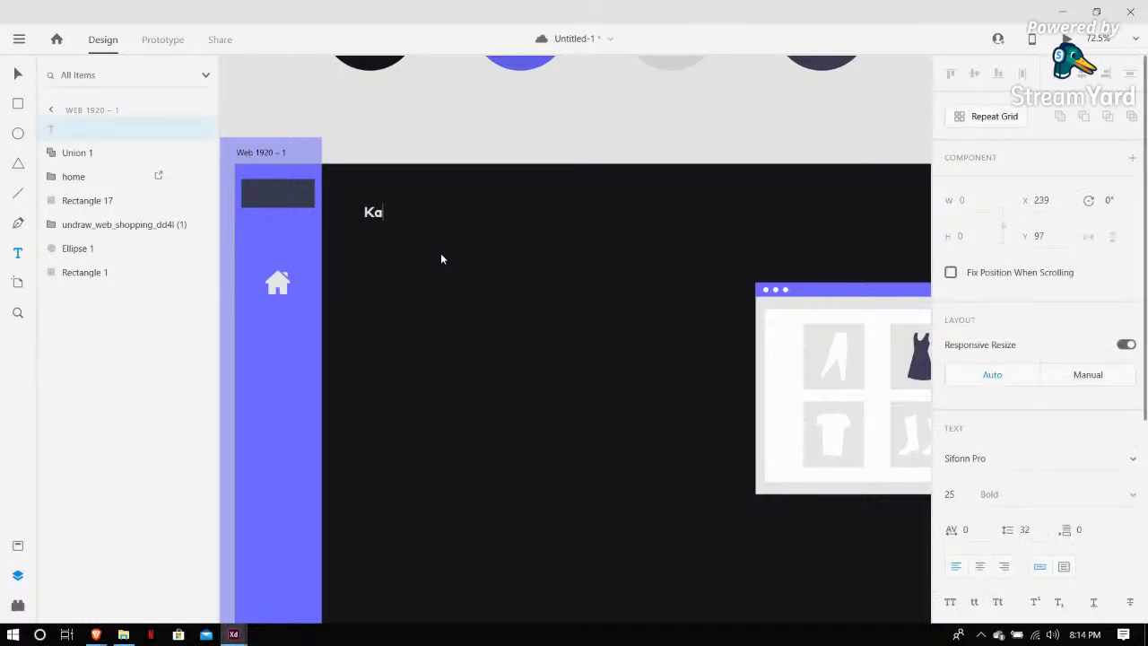
type("rt.")
Set the Kart. heading's font size to 50
key("ctrl+a")
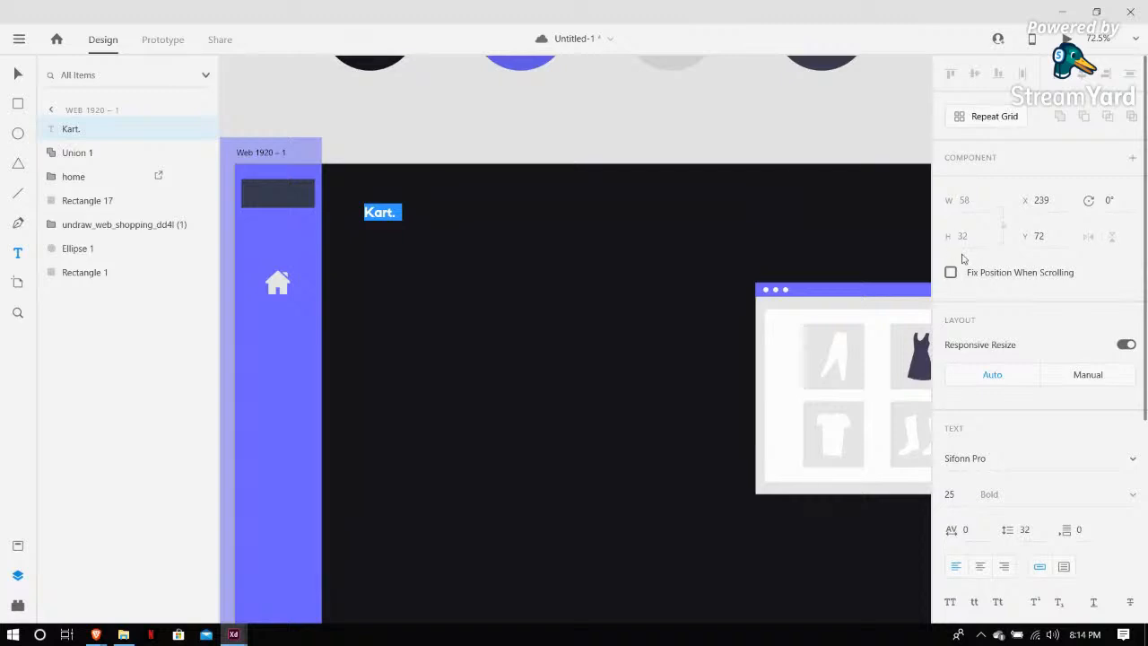
scroll(959, 324, "down", 4)
left_click(955, 324)
type("50")
key("Return")
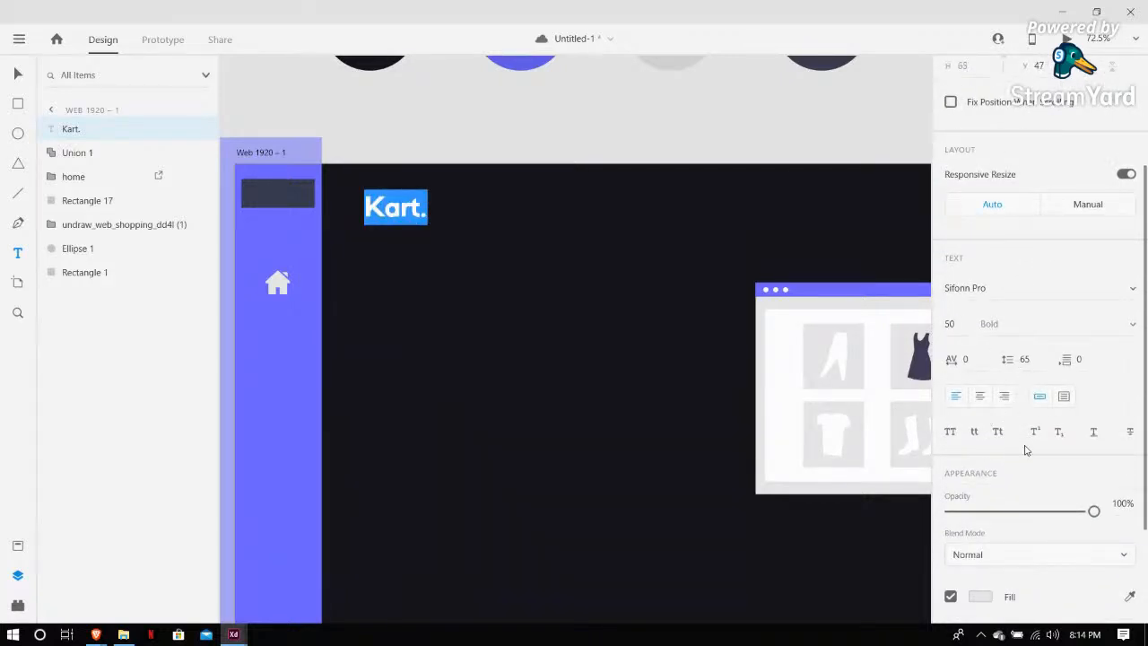
Sample the purple from the shop illustration as the Kart. heading's fill colour
scroll(1028, 451, "down", 3)
left_click(1131, 452)
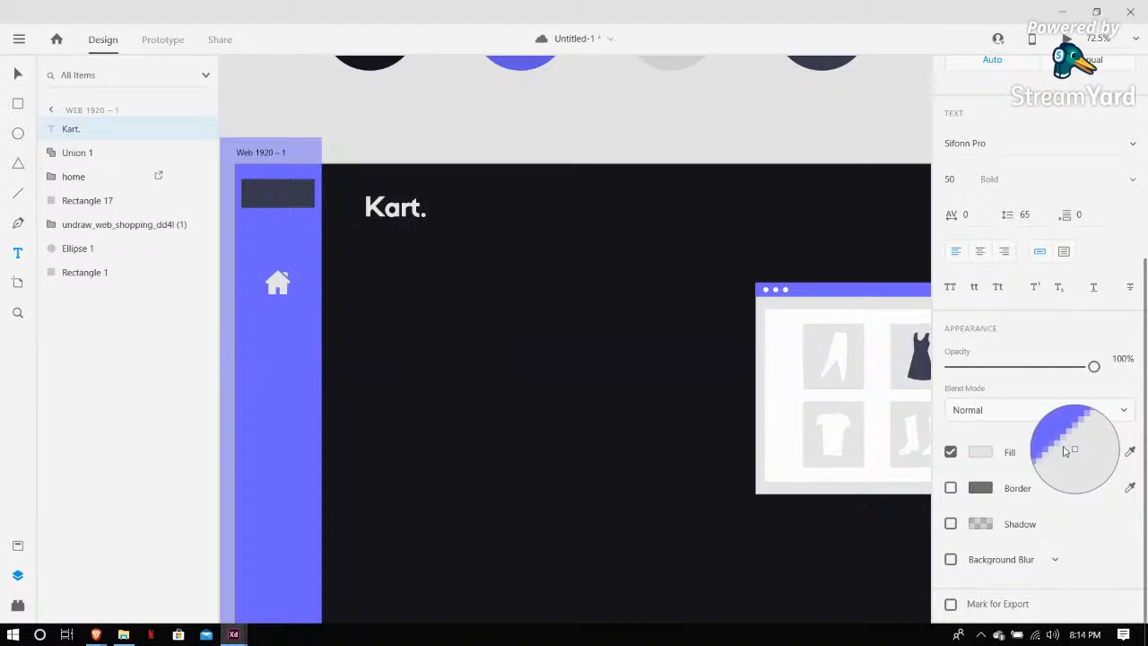
left_click(859, 289)
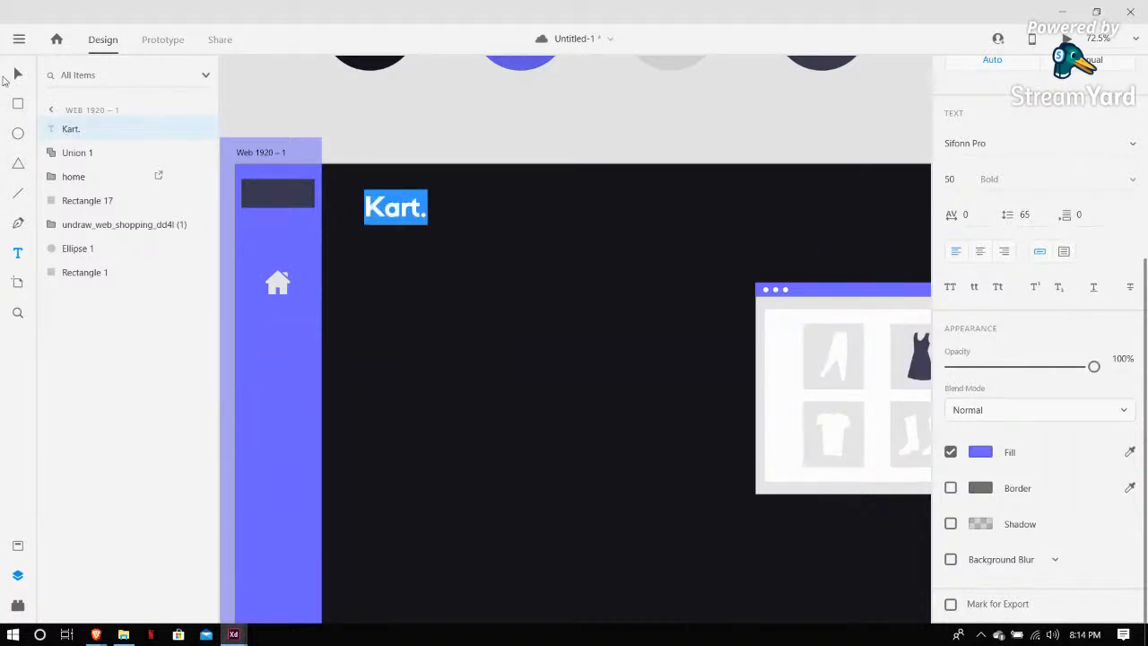
key("Escape")
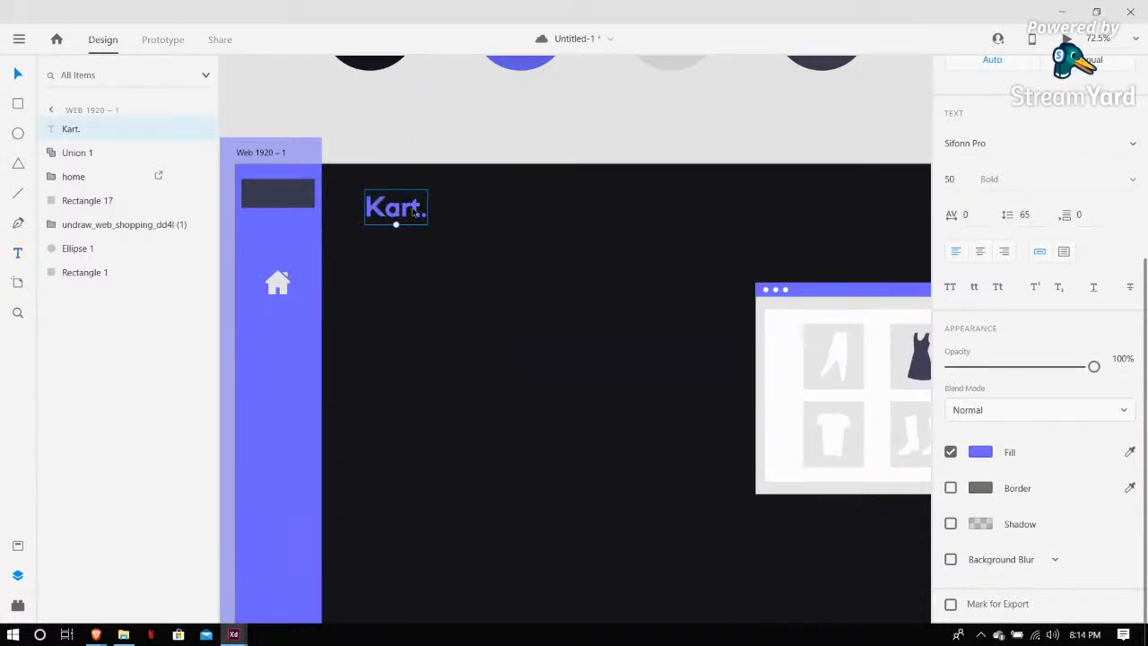
Move the Kart. heading to line up with the dark bar at the top of the sidebar
mouse_move(414, 211)
left_mouse_down()
mouse_move(390, 204)
mouse_move(404, 199)
left_mouse_up()
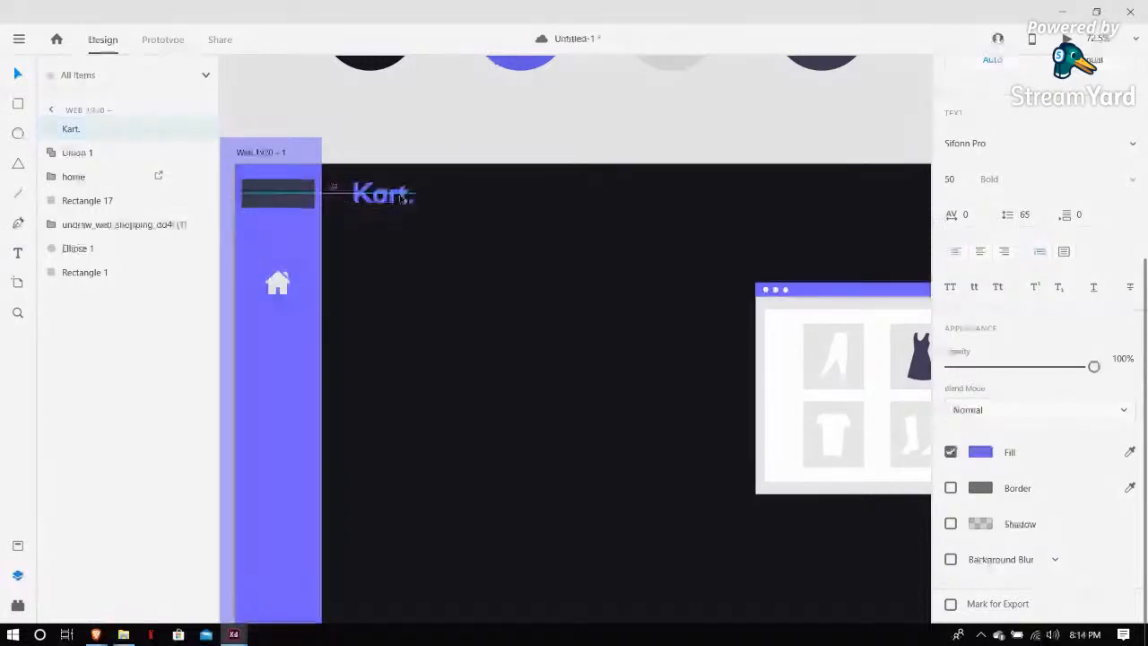
left_click(474, 123)
scroll(476, 128, "down", 3)
scroll(476, 127, "right", 2)
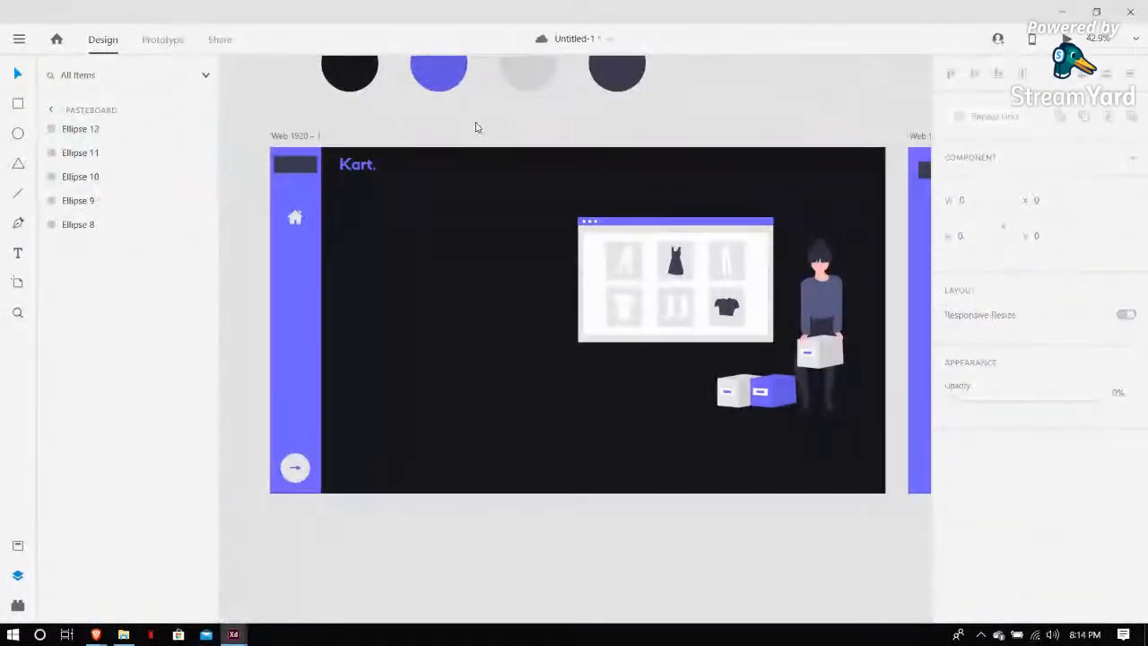
scroll(440, 186, "up", 1)
left_click_drag(369, 198, 375, 207)
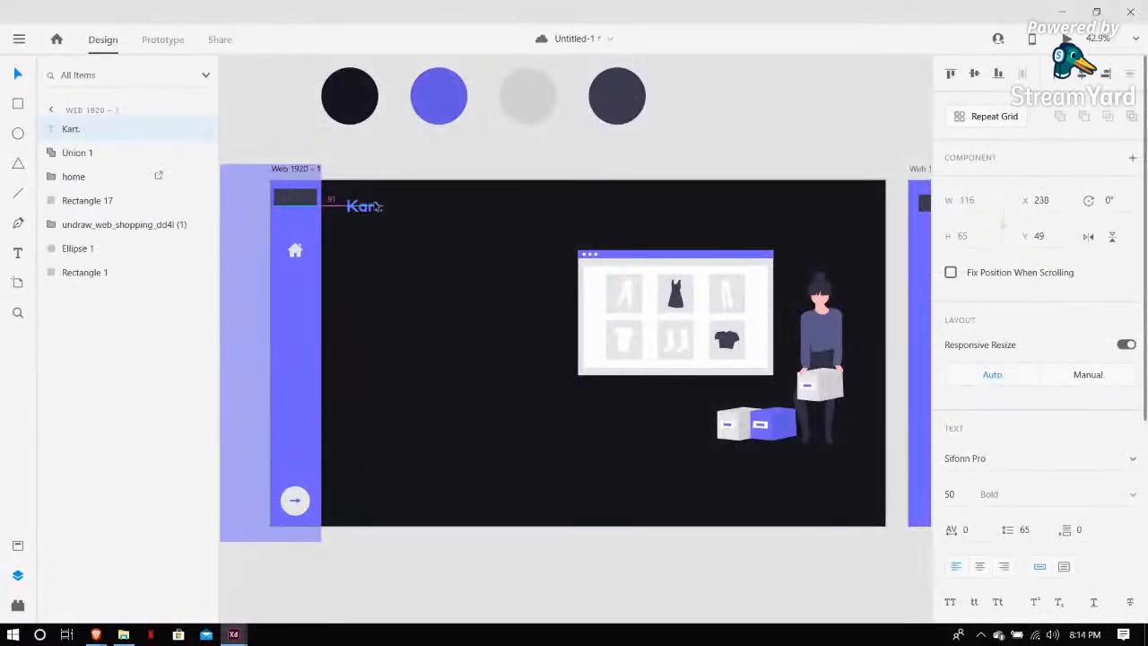
left_click(396, 131)
Draw a white rectangle about 366 × 59 px to the right of the Kart. heading and save the file
left_click(12, 105)
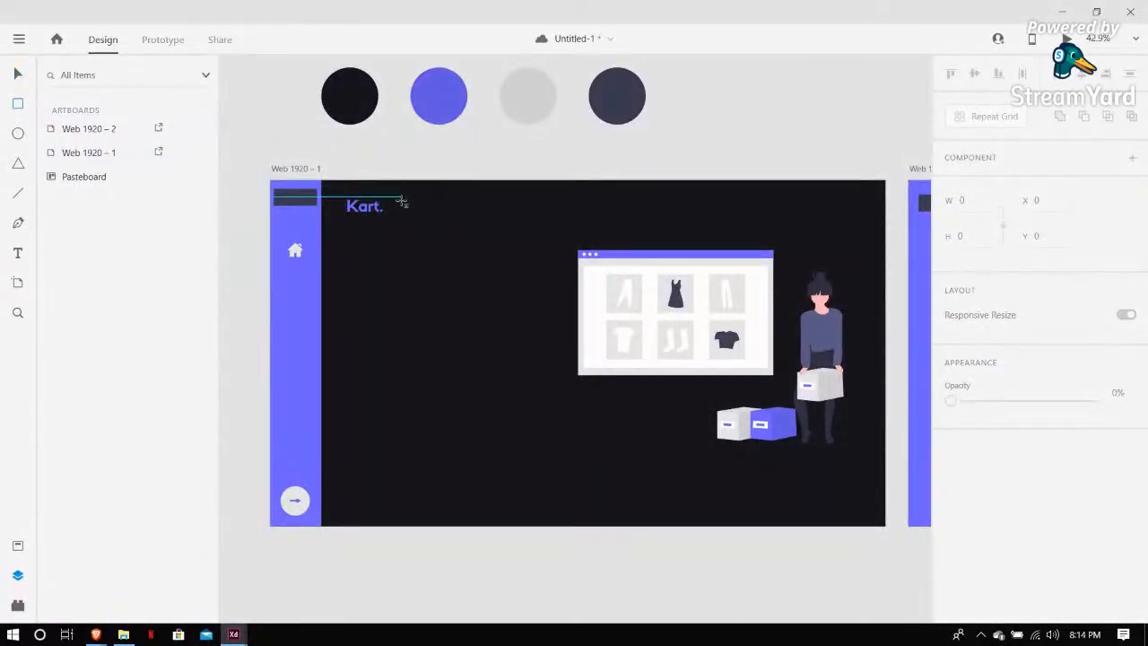
left_click_drag(401, 199, 520, 216)
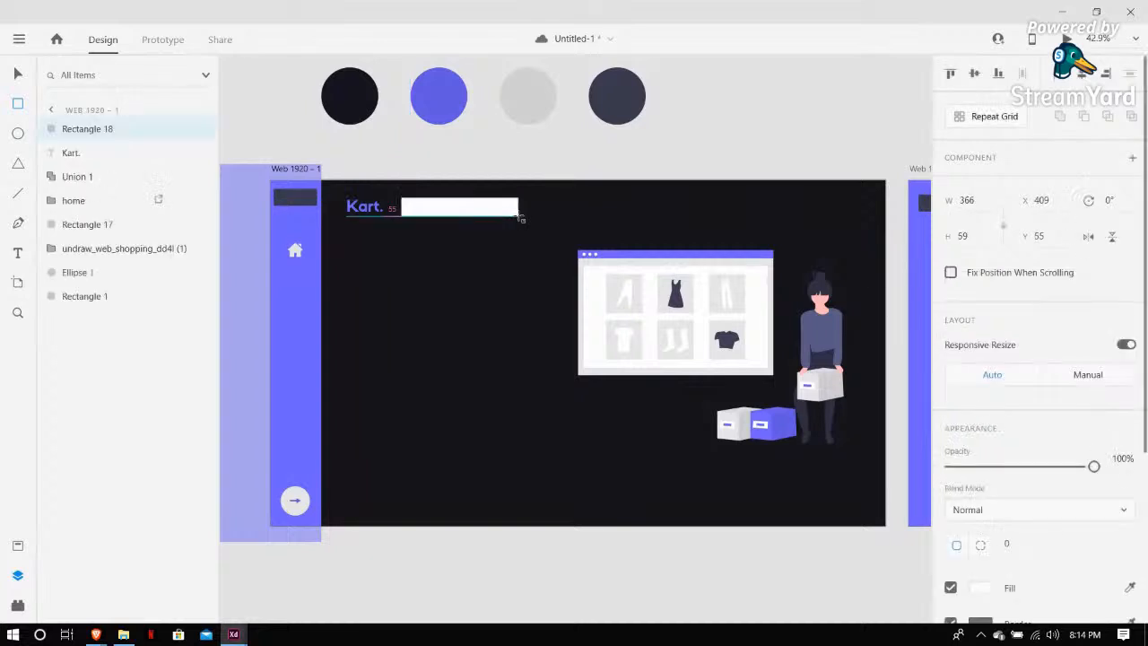
scroll(1000, 579, "down", 3)
left_click(951, 451)
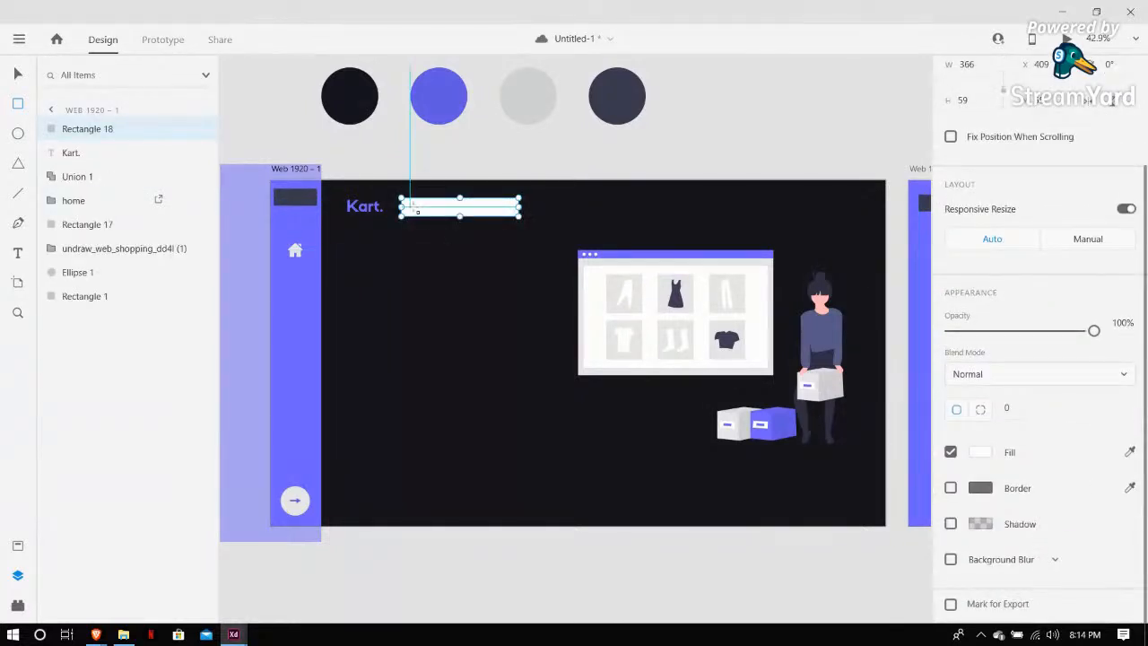
scroll(440, 247, "up", 5)
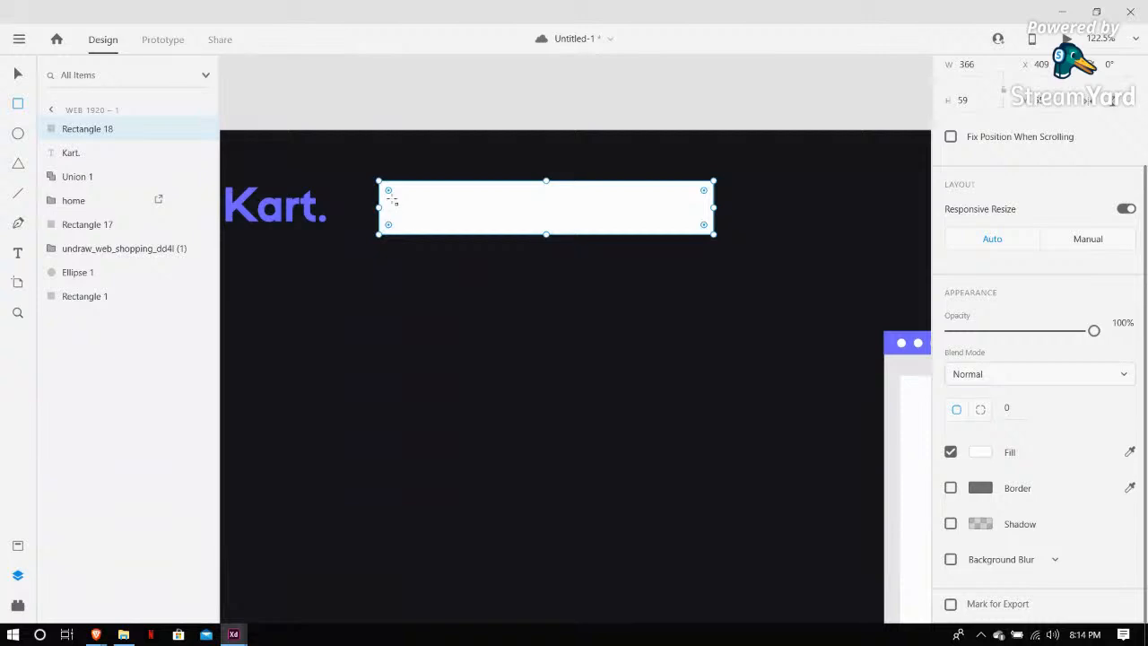
key("ctrl+s")
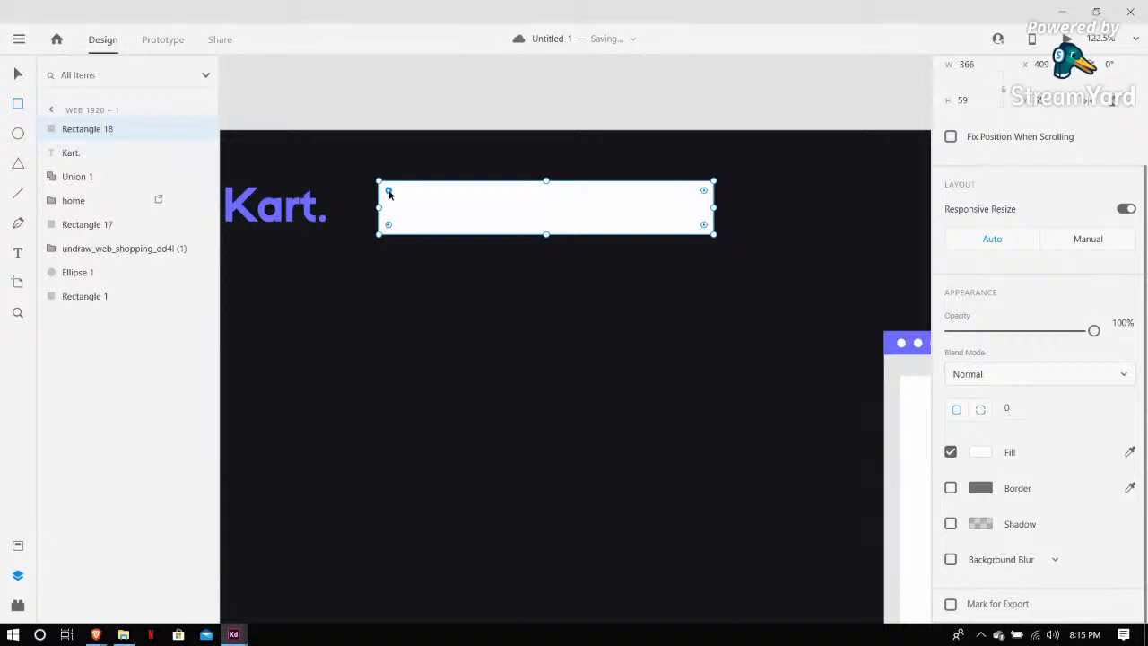
Round the white rectangle's corners to 30 and nudge it closer to the Kart. heading
left_click_drag(388, 192, 543, 251)
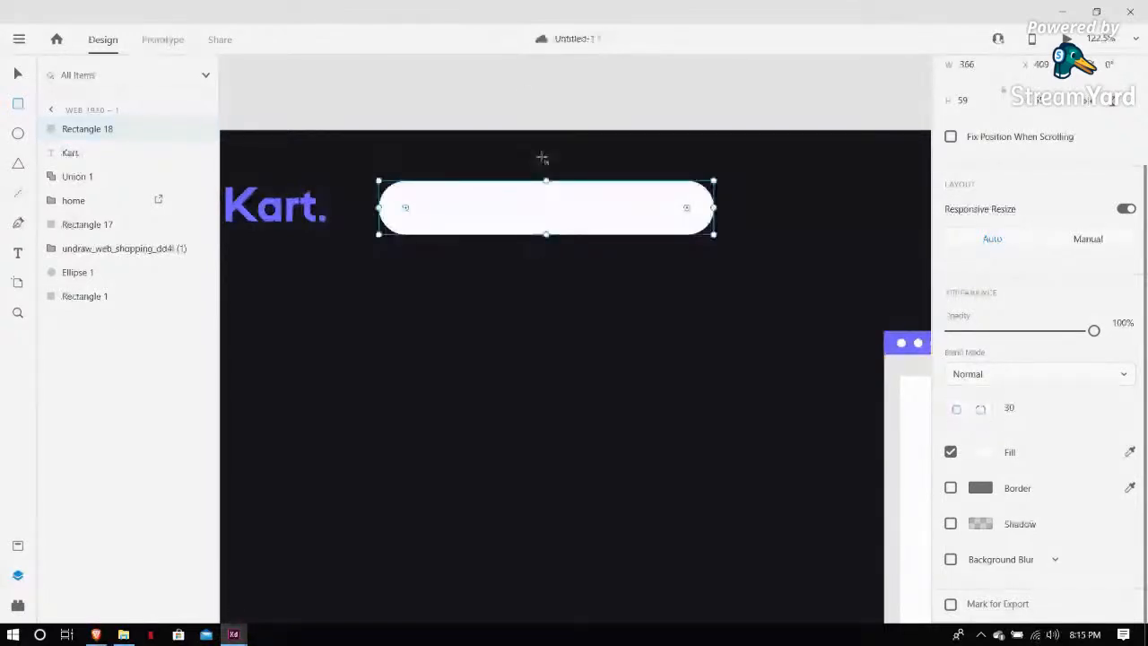
left_click(18, 74)
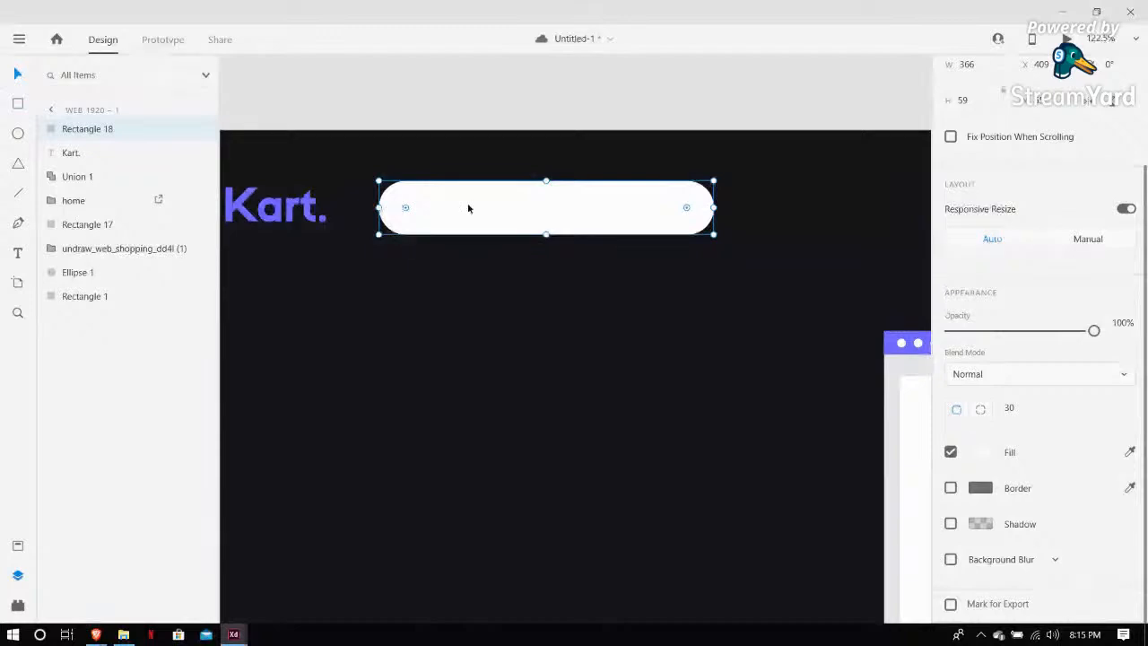
left_click_drag(468, 208, 448, 208)
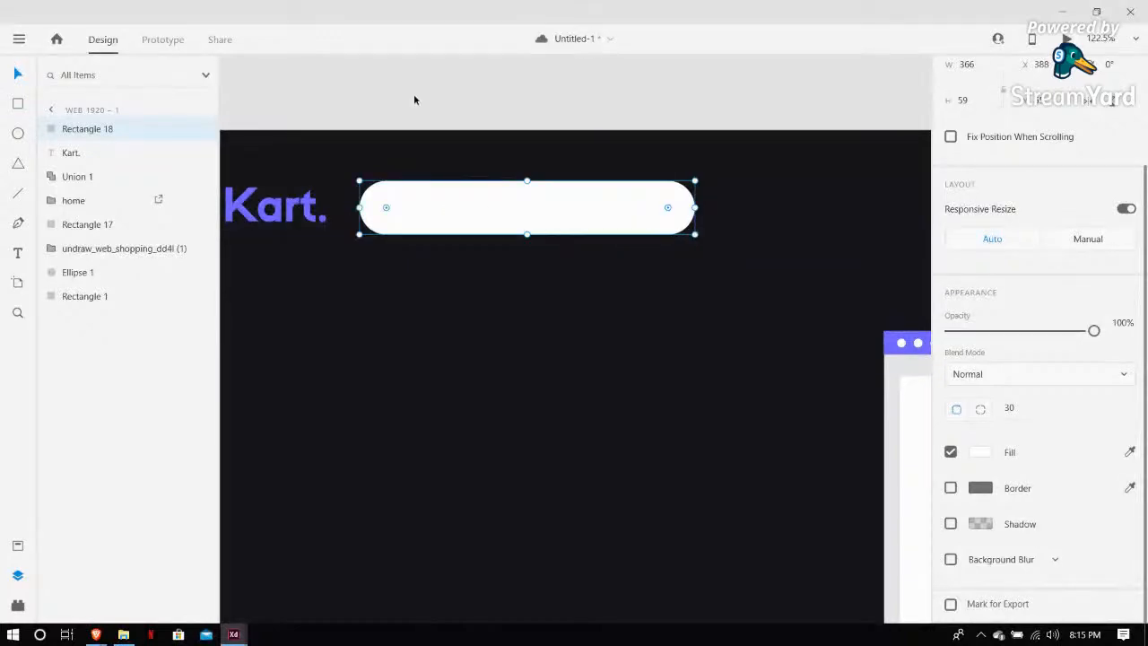
key("Up")
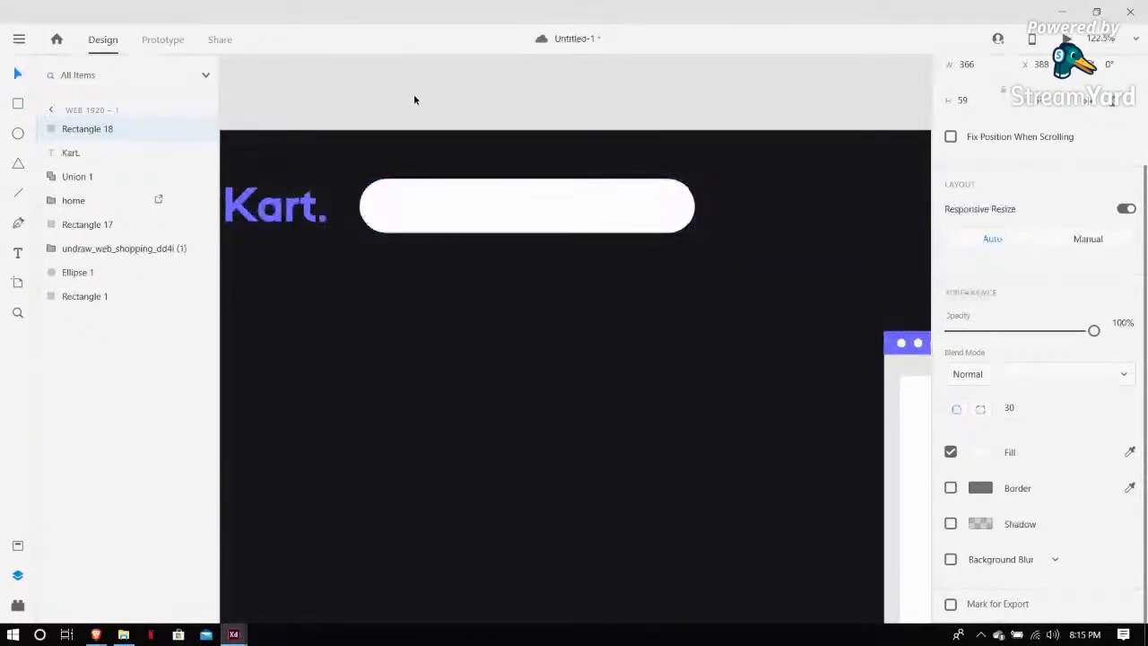
left_click(414, 94)
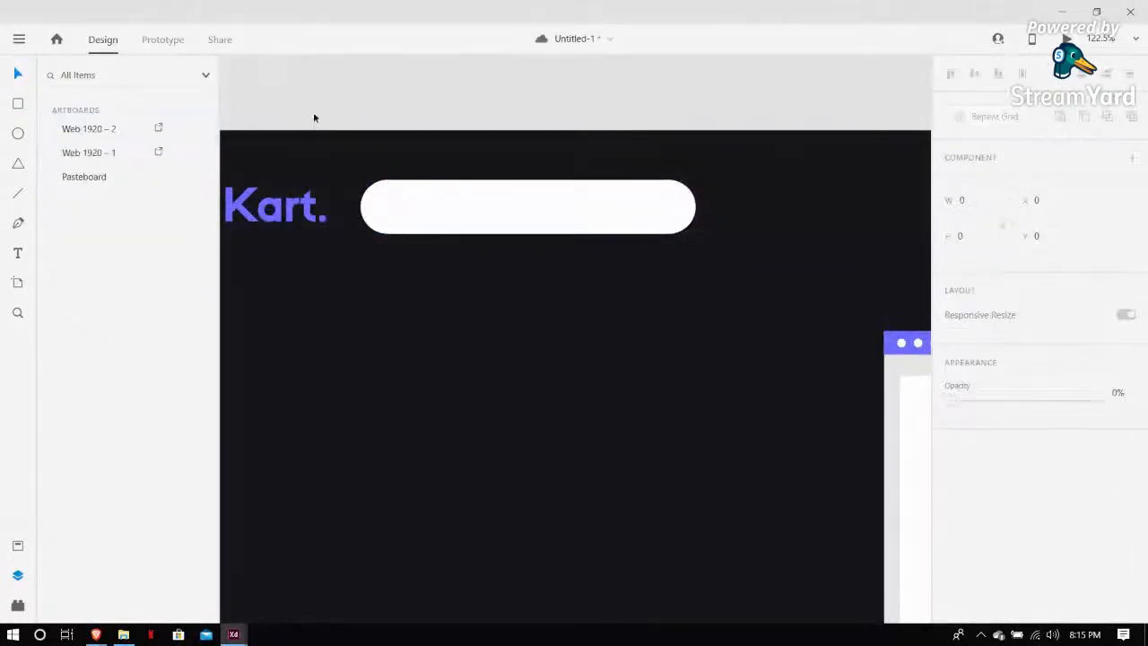
Bring the search icon from the Kart assets folder into the design on the pasteboard
left_click(121, 635)
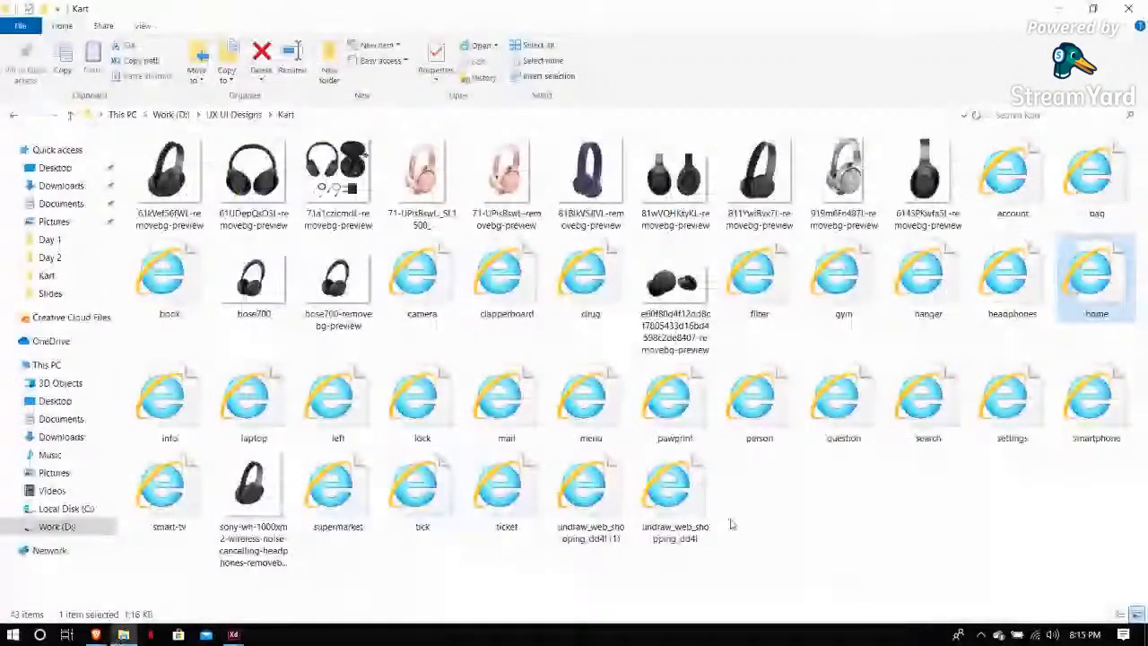
left_click(924, 431)
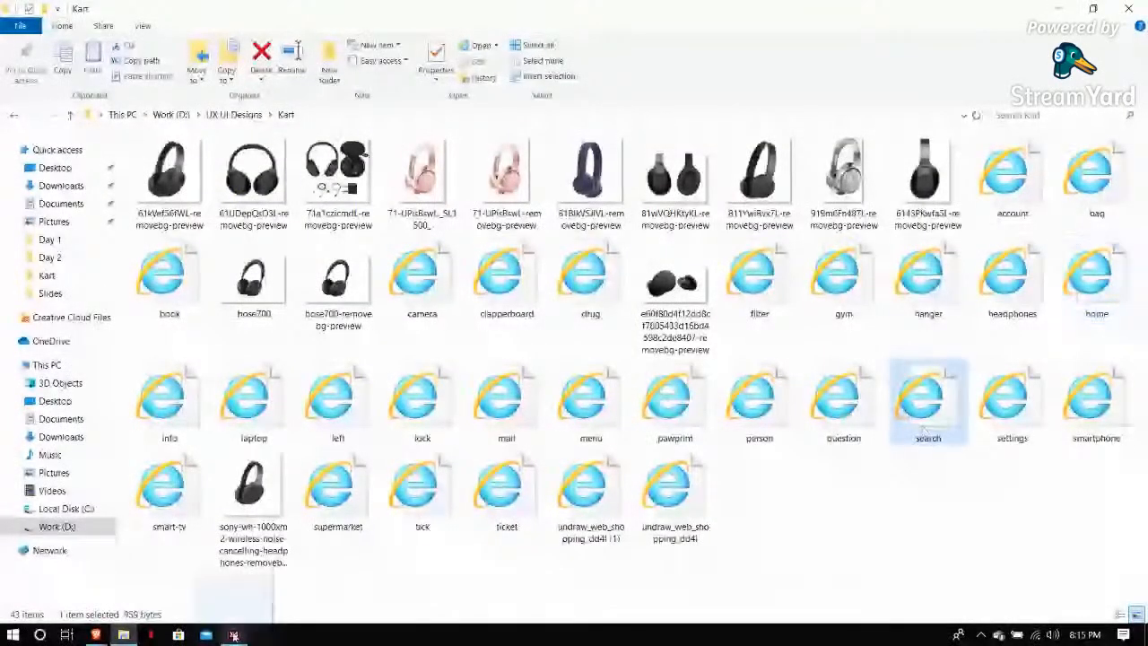
mouse_move(233, 632)
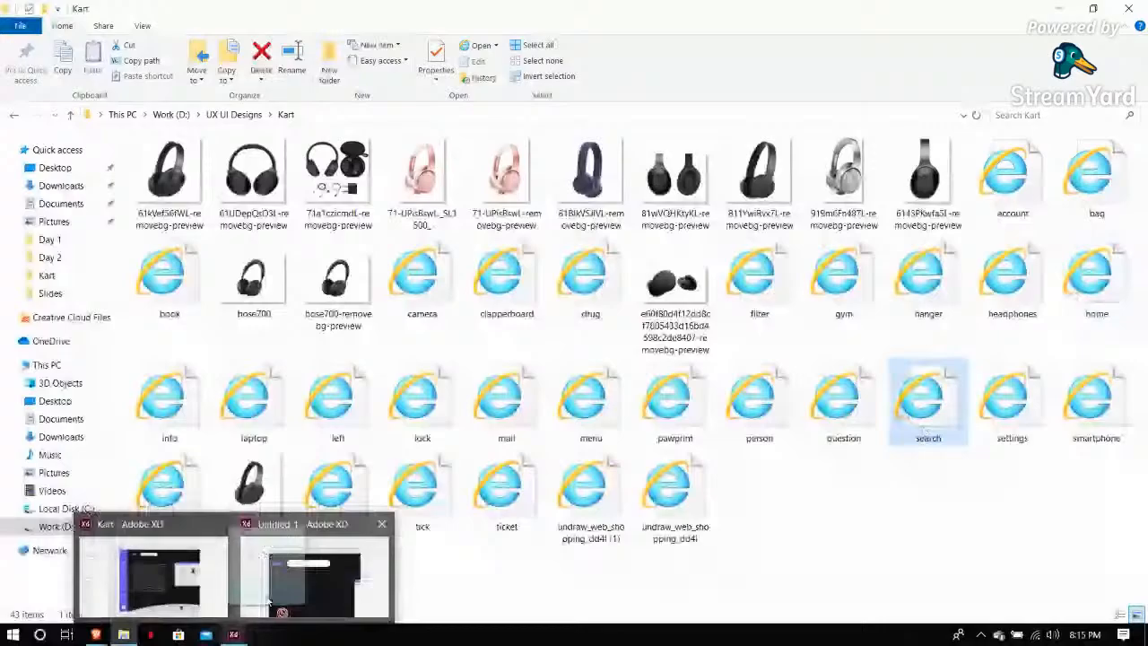
left_click(305, 579)
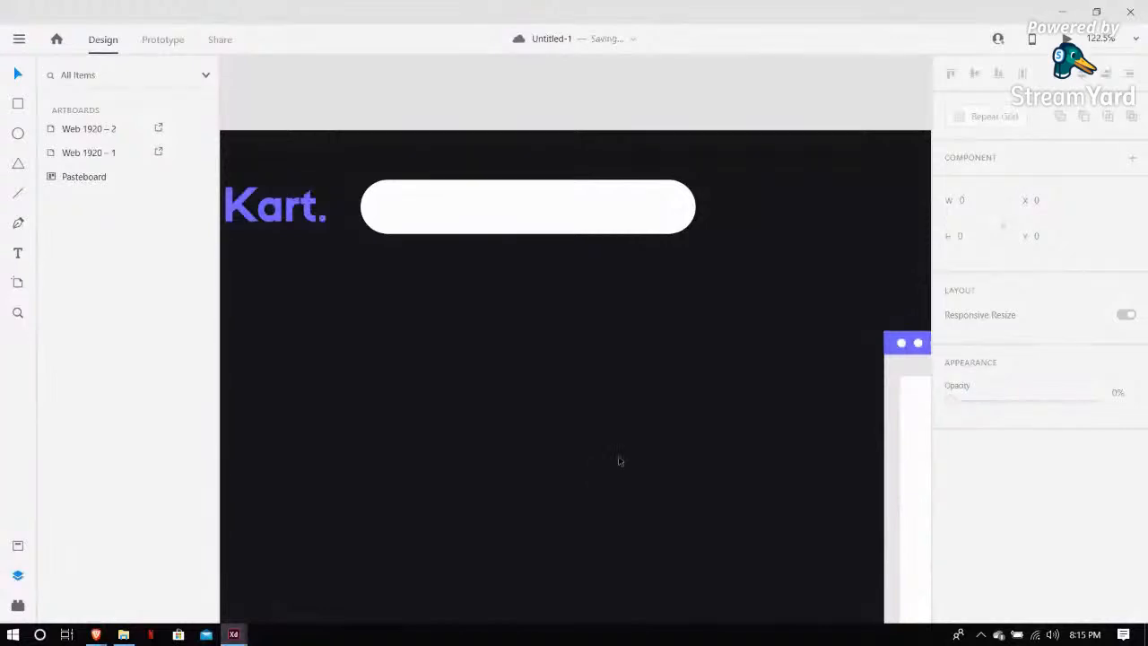
scroll(618, 462, "down", 2)
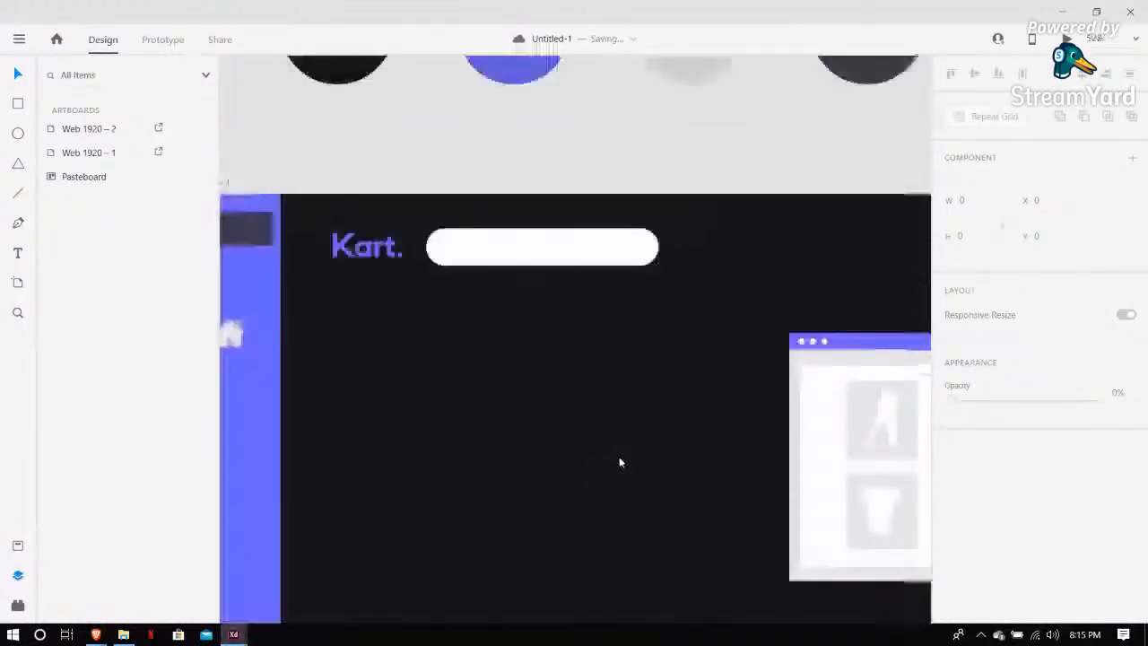
scroll(619, 462, "down", 2)
left_click(680, 492)
left_click_drag(680, 491, 506, 239)
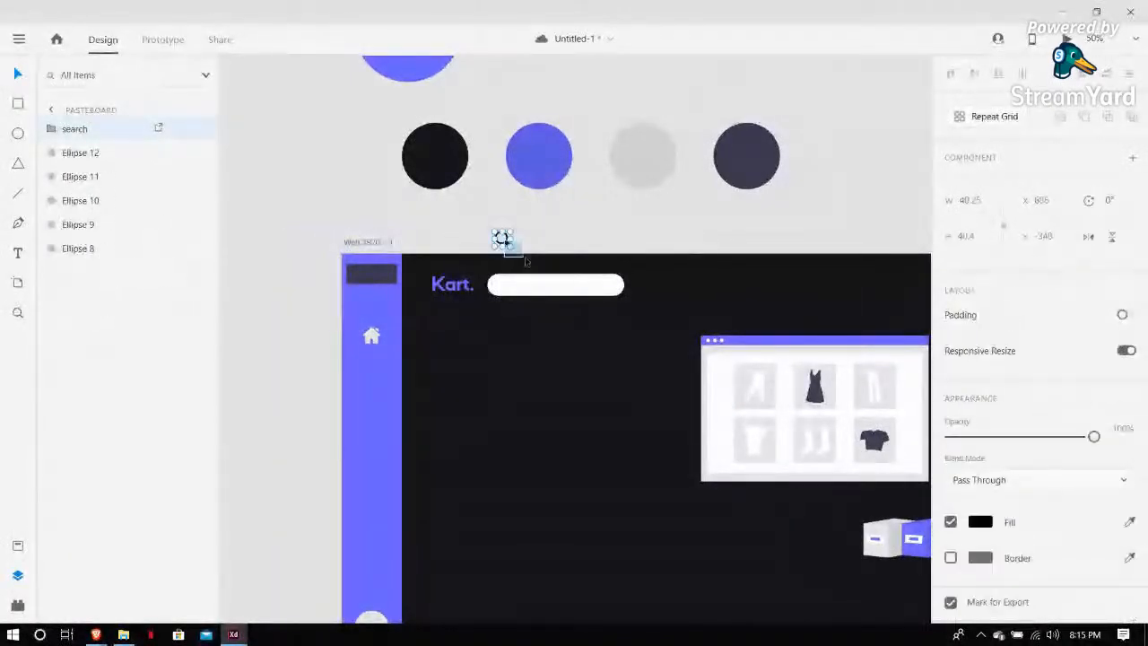
Move the search icon into the right end of the white search bar
left_click_drag(505, 238, 556, 281)
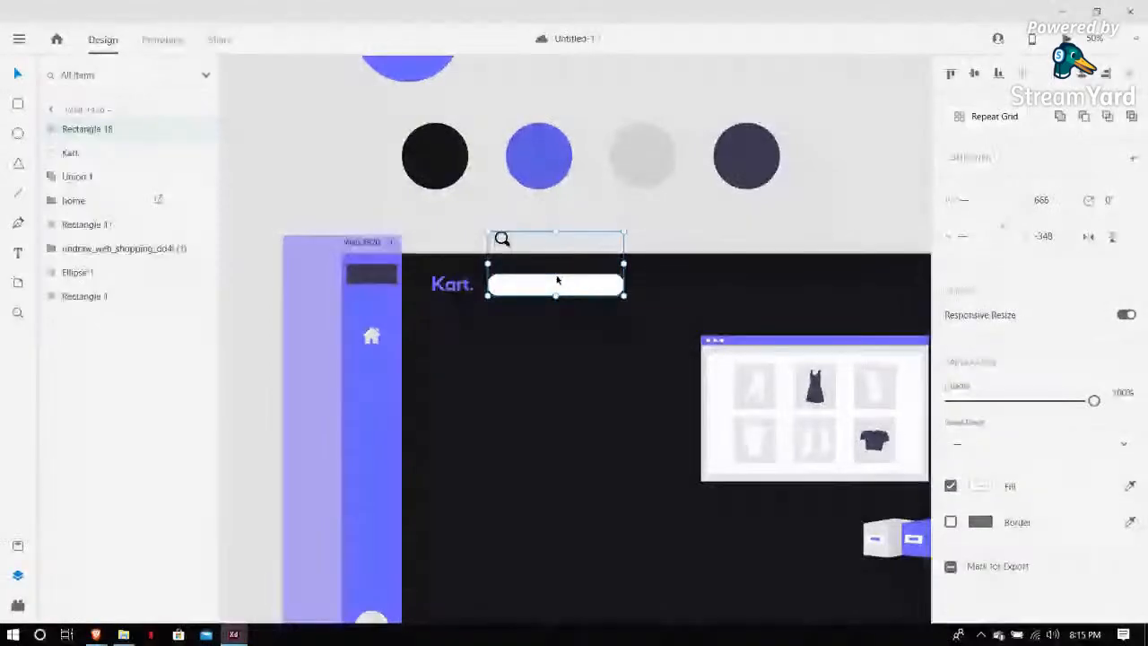
scroll(556, 281, "up", 3)
left_click(424, 139)
left_click_drag(370, 153, 682, 291)
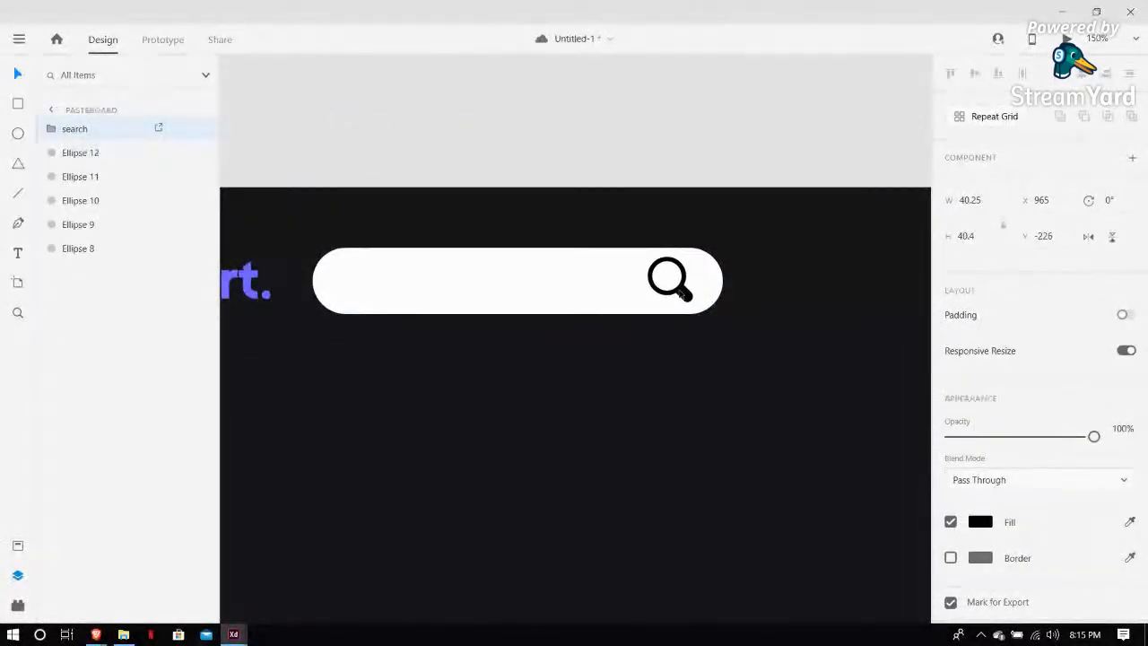
left_click_drag(682, 291, 678, 287)
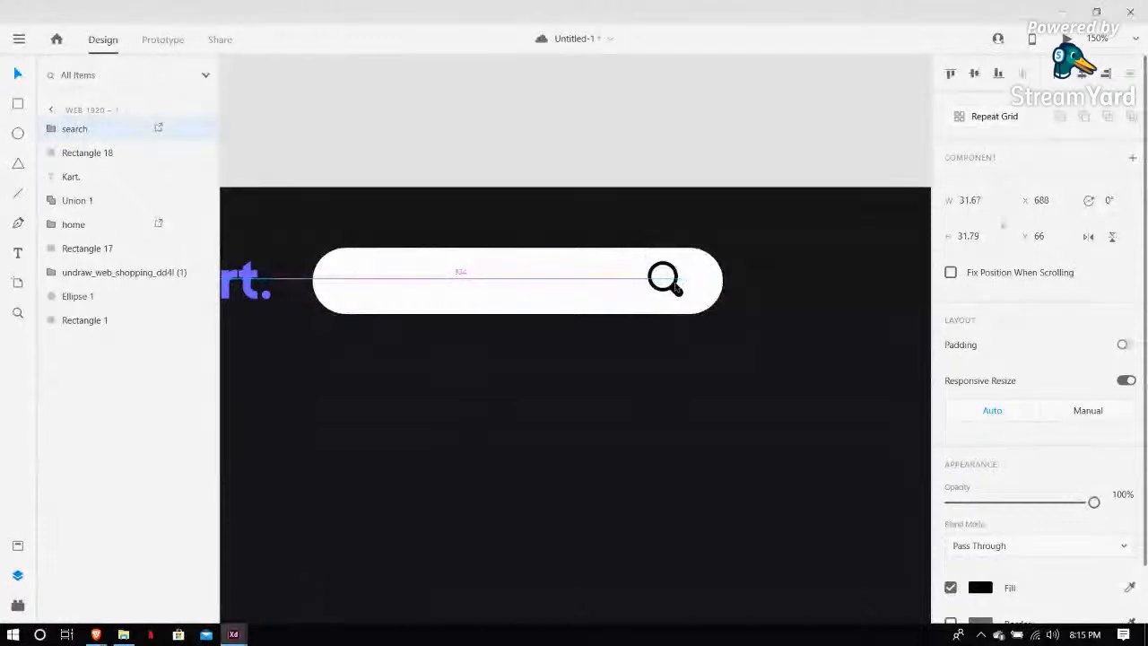
Sample the purple of the Kart. heading as the search icon's fill colour
left_click(699, 139)
left_click(665, 280)
scroll(969, 451, "down", 1)
left_click(1130, 524)
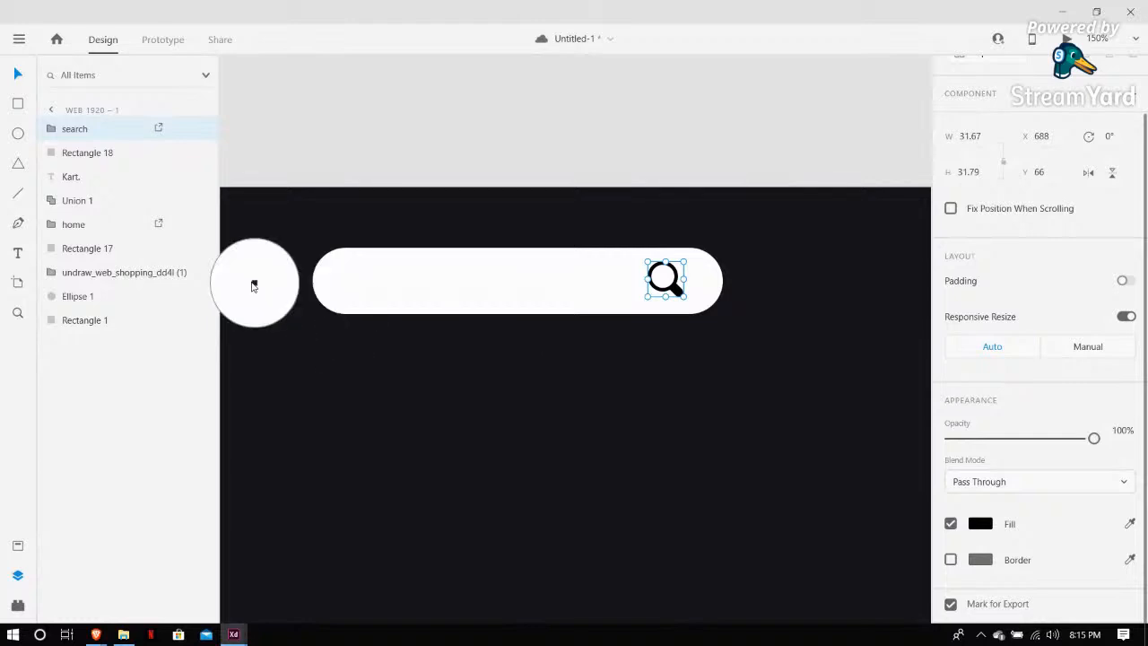
left_click(244, 278)
left_click(393, 173)
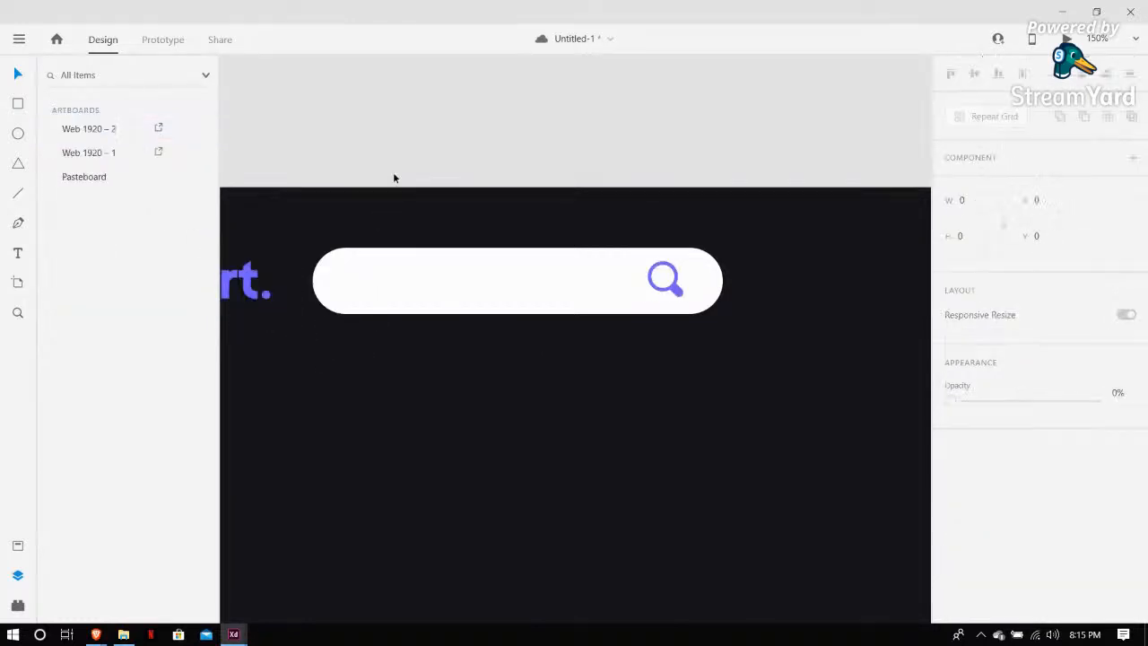
Add a text layer reading Search inside the search bar and select its text
scroll(393, 173, "down", 3)
key("t")
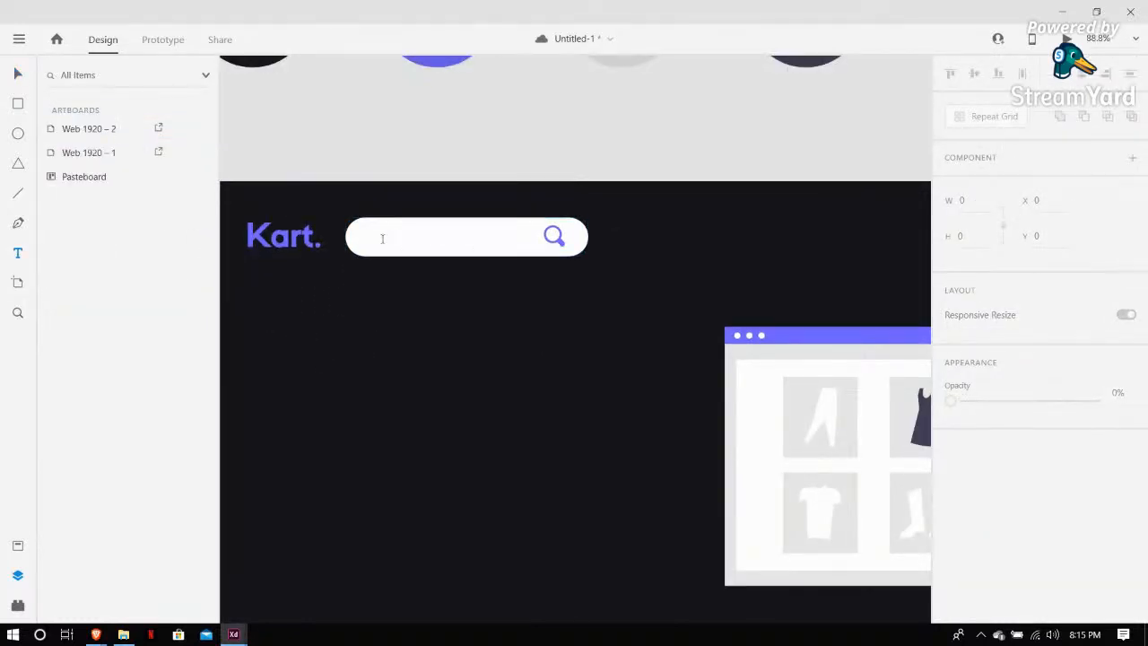
left_click(373, 238)
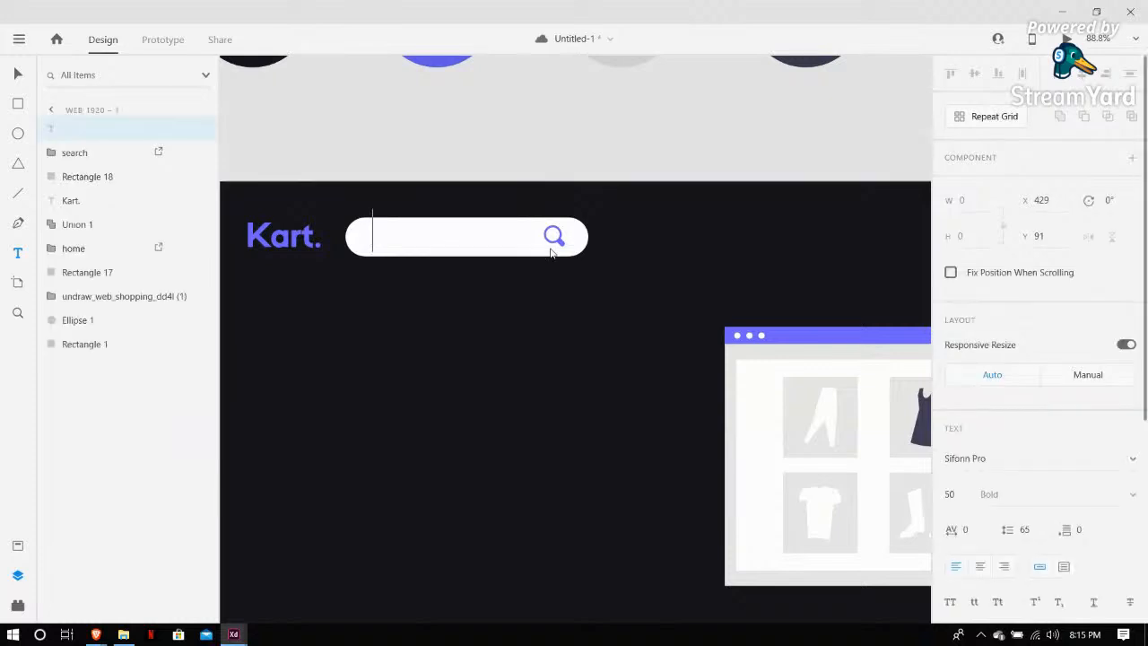
type("S")
key("Num_Lock")
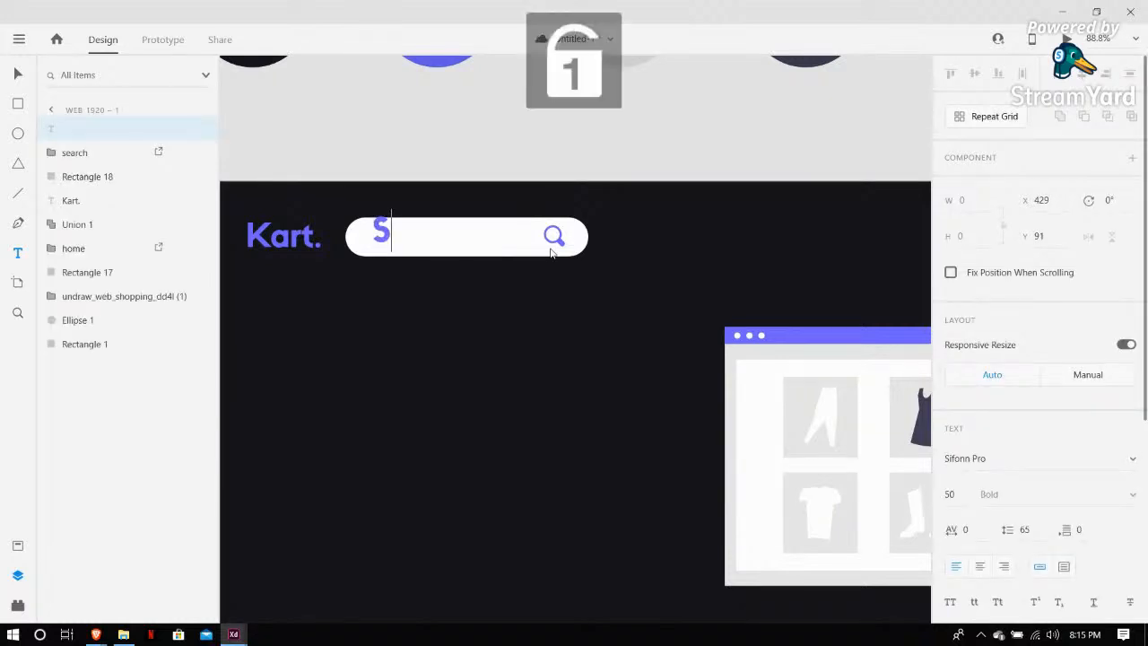
key("BackSpace")
type("Searc")
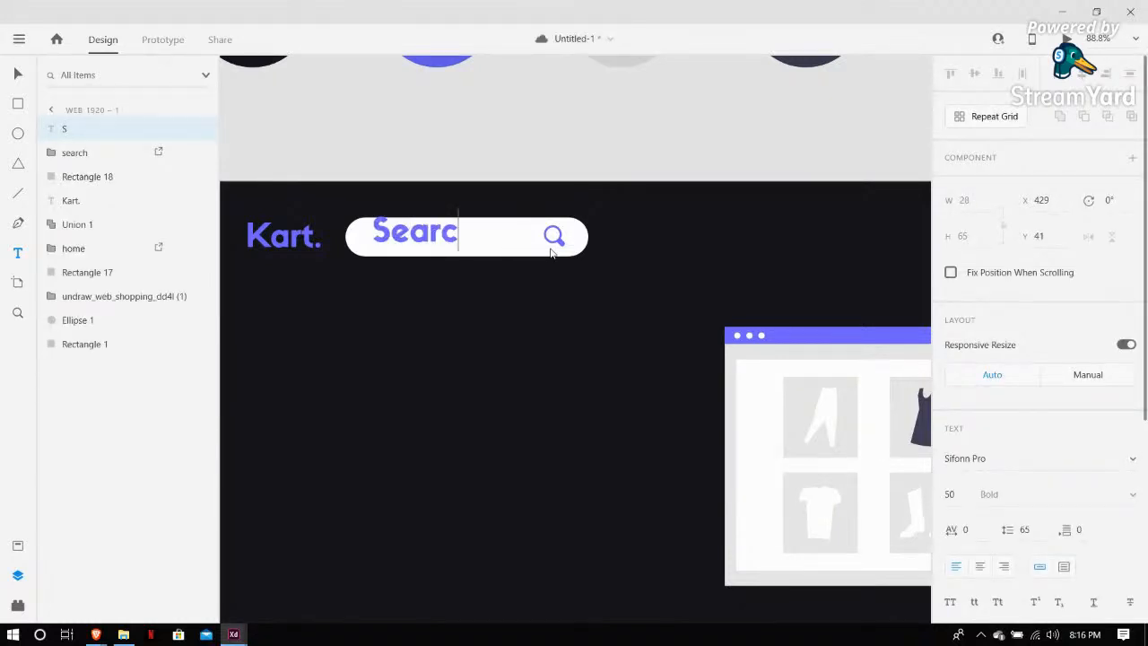
type("h")
key("ctrl+a")
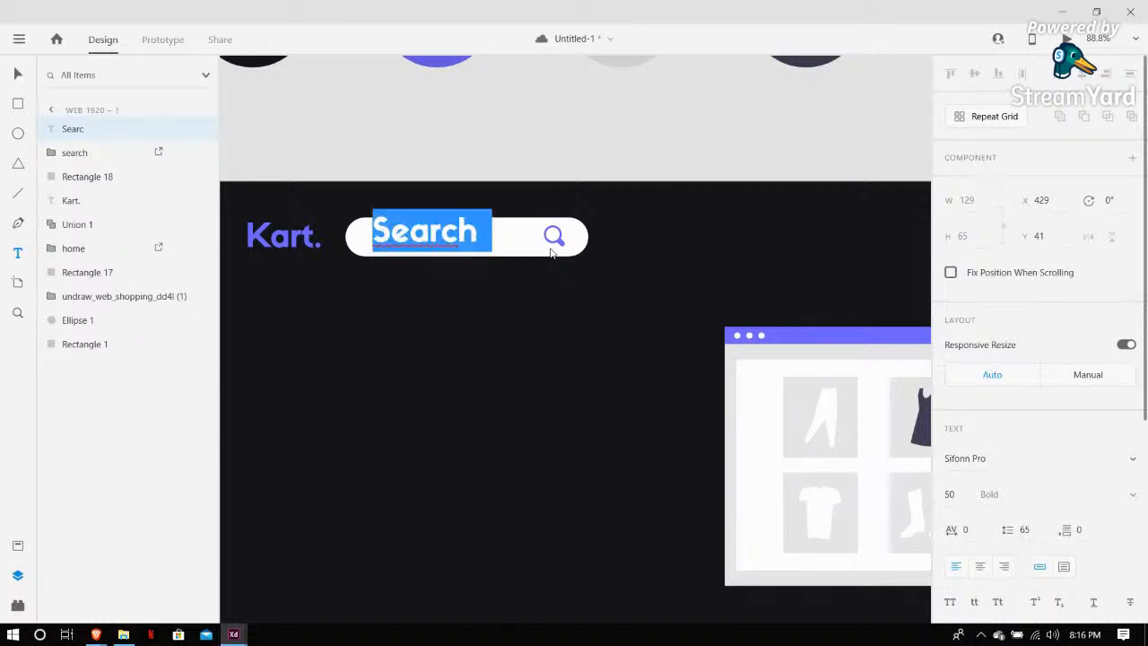
Set the Search text's font size to 20
left_click_drag(963, 494, 917, 495)
key("Down")
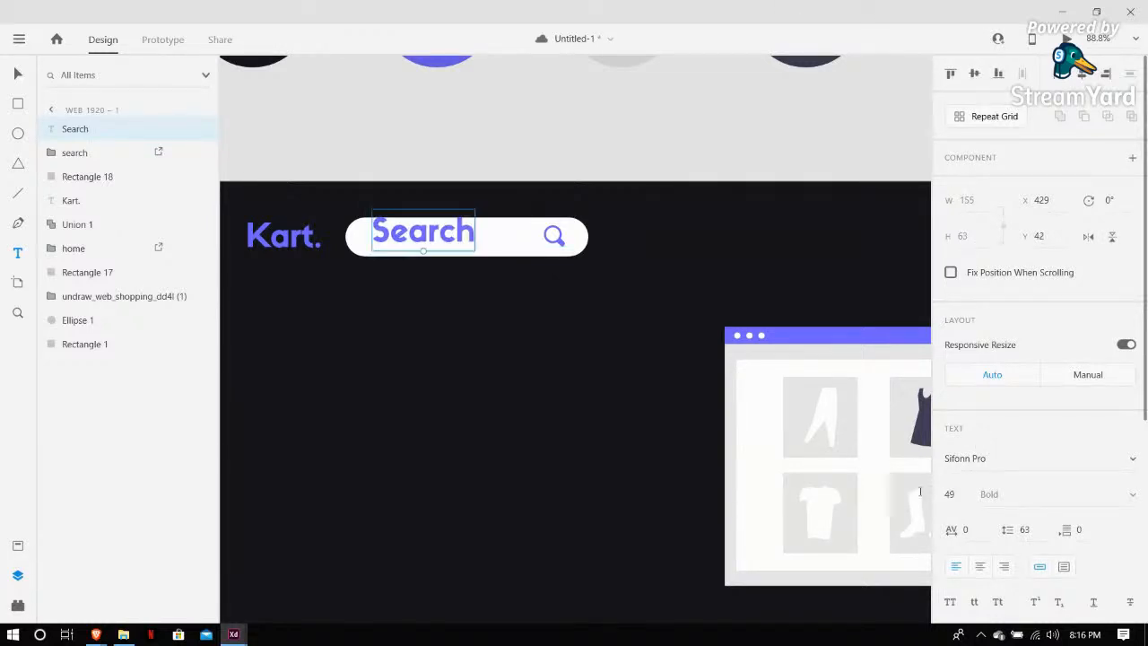
left_click_drag(963, 496, 912, 497)
key("Num_Lock")
type("25")
key("Return")
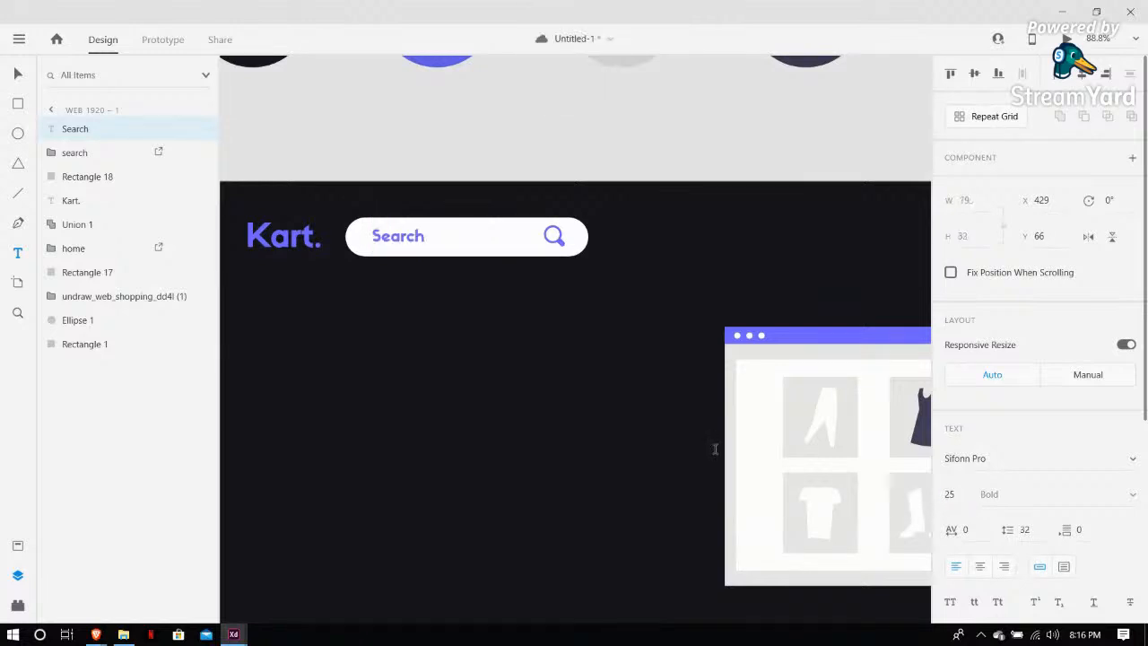
left_click_drag(956, 494, 929, 494)
type("20")
key("Return")
key("Escape")
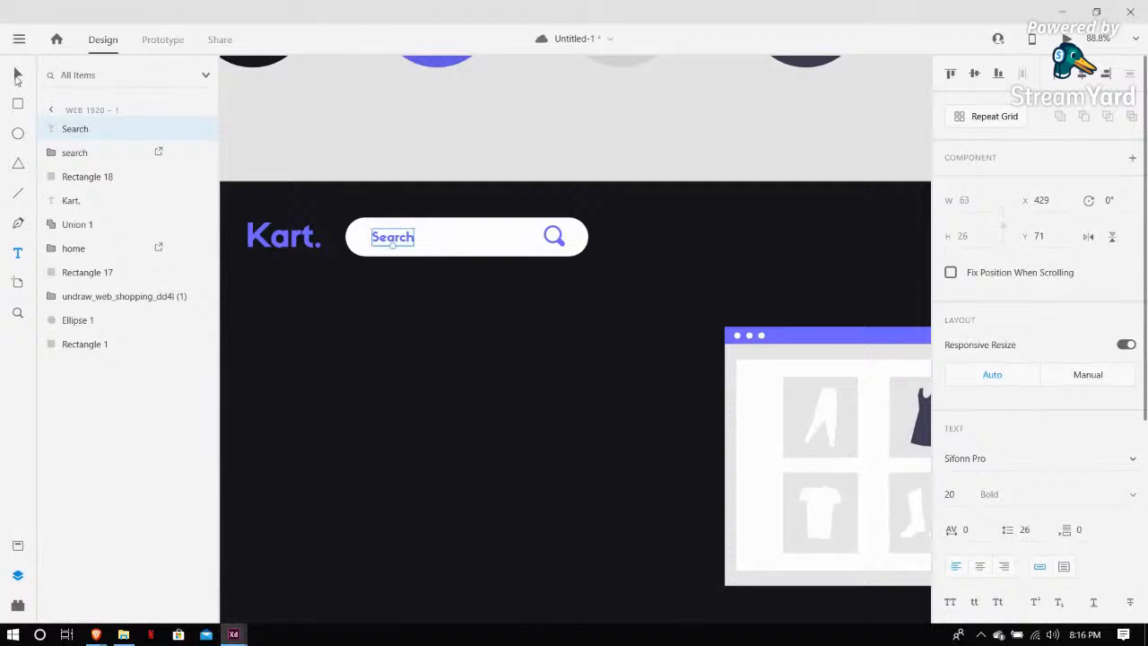
Shift the Search text slightly right inside the search bar
mouse_move(401, 240)
left_mouse_down()
mouse_move(471, 238)
mouse_move(411, 237)
left_mouse_up()
left_click(433, 129)
key("ctrl+0")
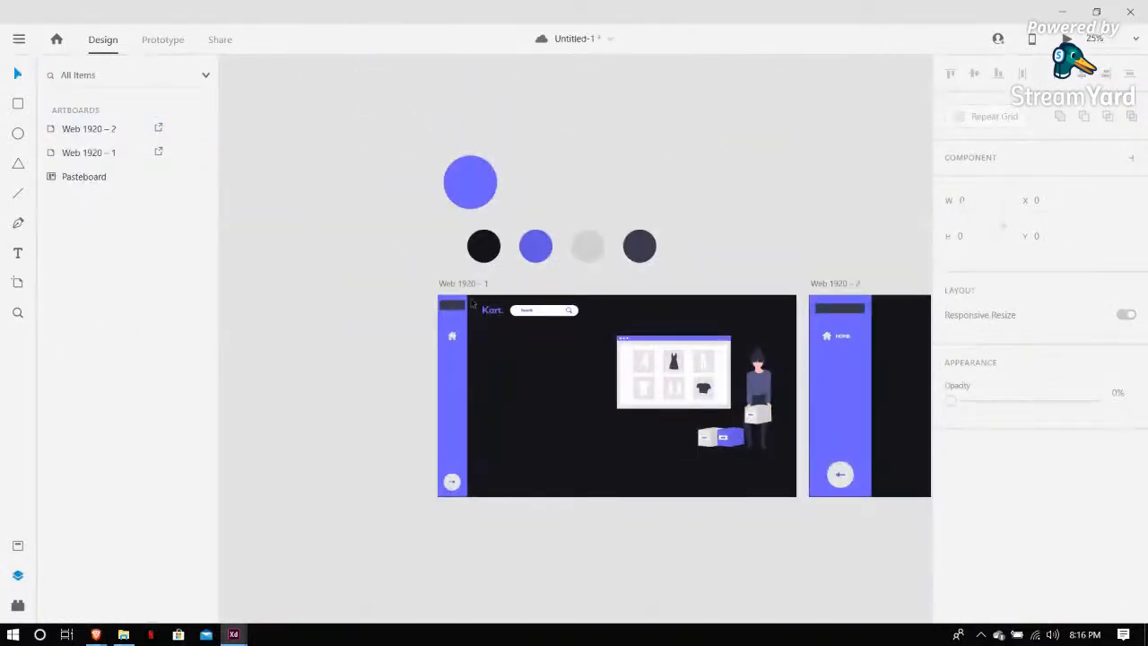
scroll(521, 365, "up", 5)
scroll(520, 365, "down", 2)
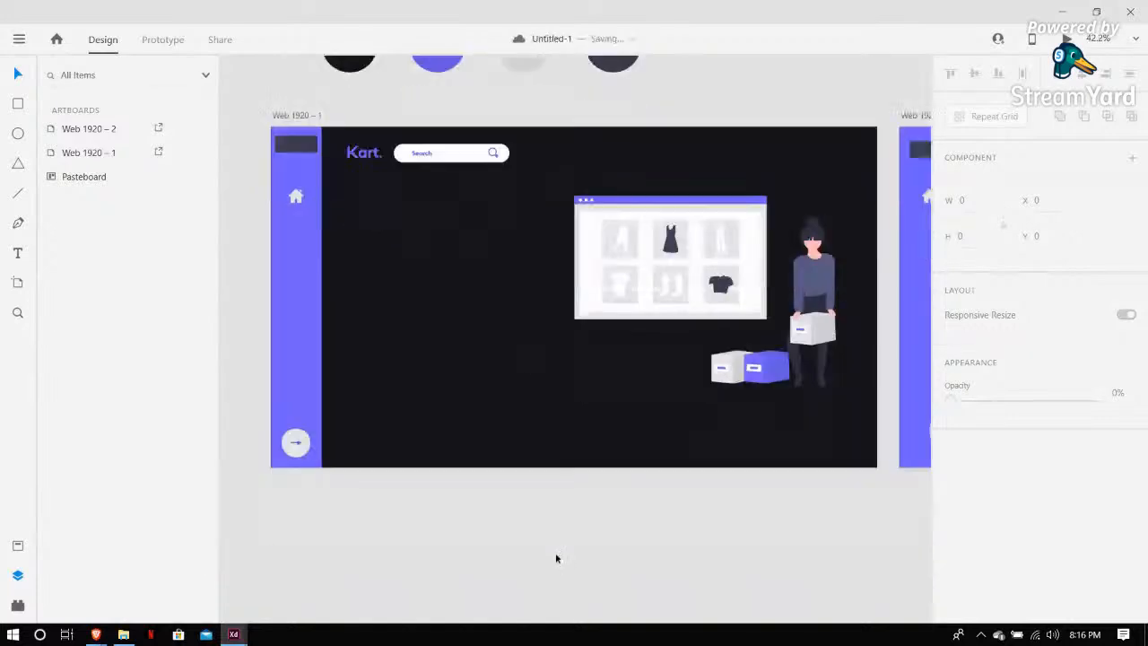
Copy the lorem ipsum paragraph from the Kart document and return to this design
left_click(18, 254)
left_click(349, 223)
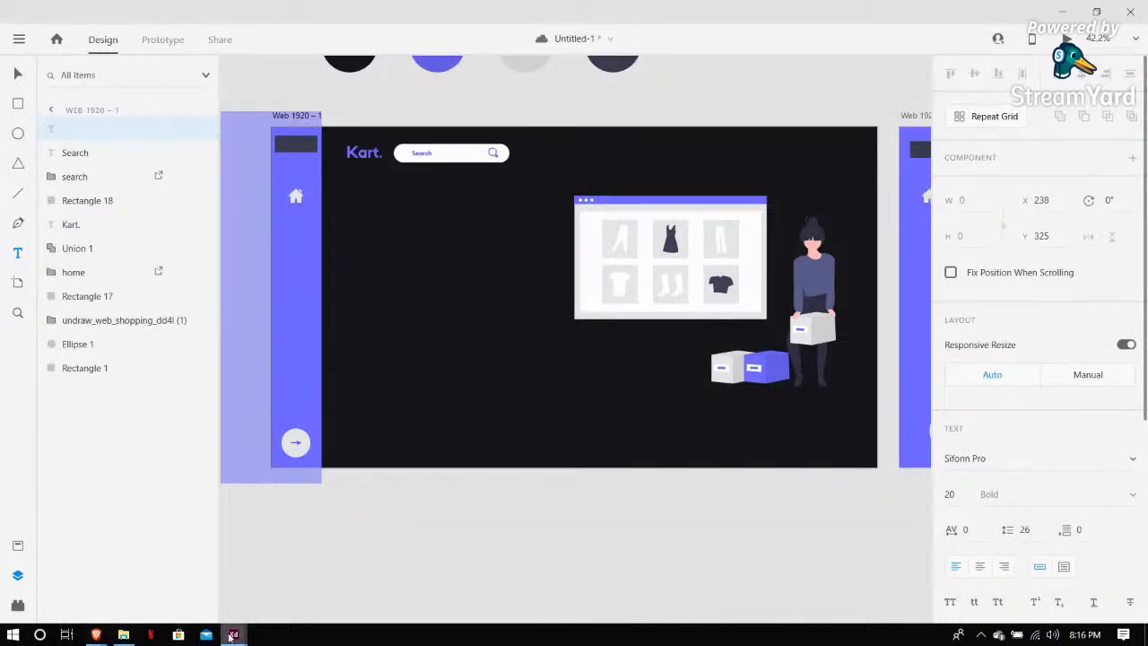
mouse_move(233, 634)
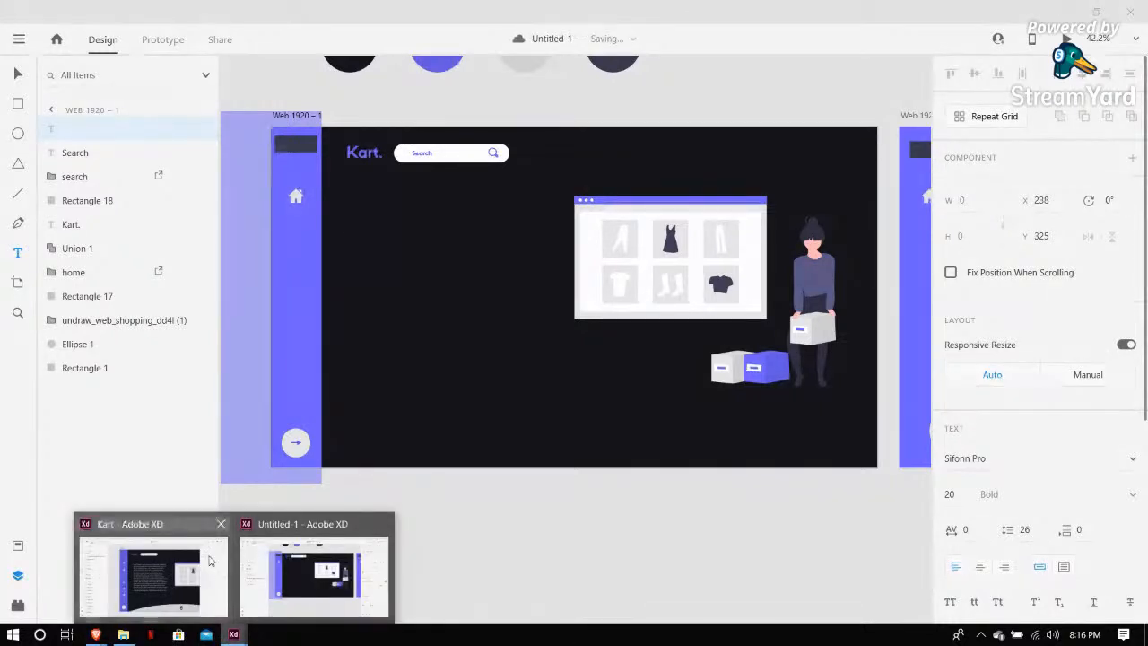
left_click(210, 561)
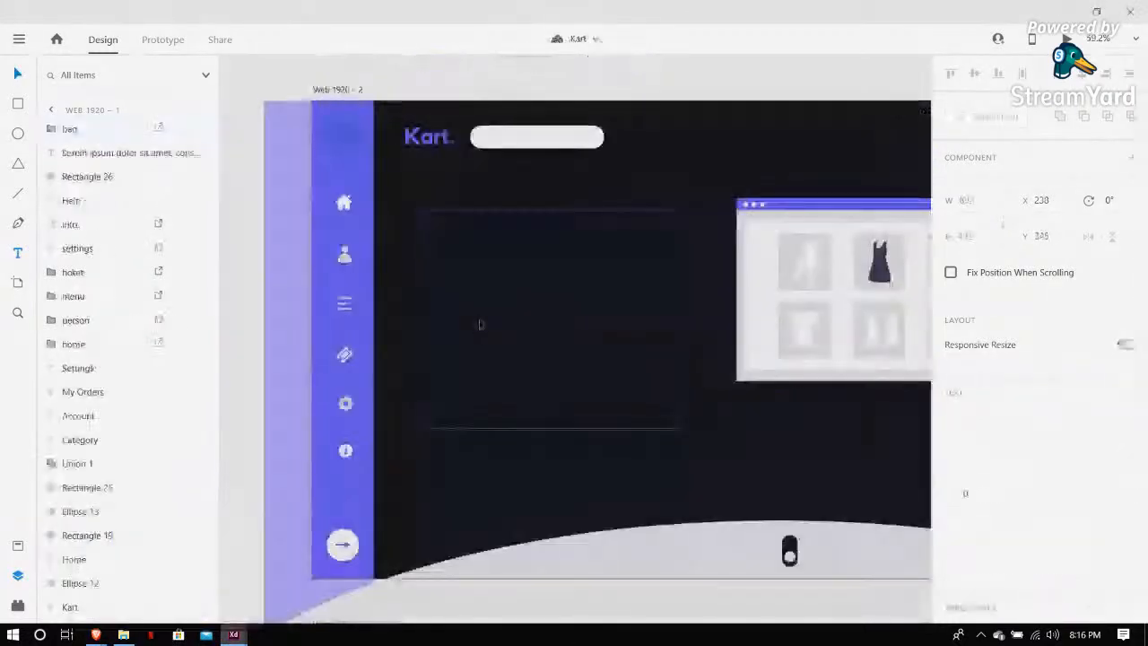
left_click(223, 489)
key("alt+Tab")
key("Delete")
Draw a text area about 621 × 599 px below the Kart. heading and paste the lorem ipsum text into it
key("t")
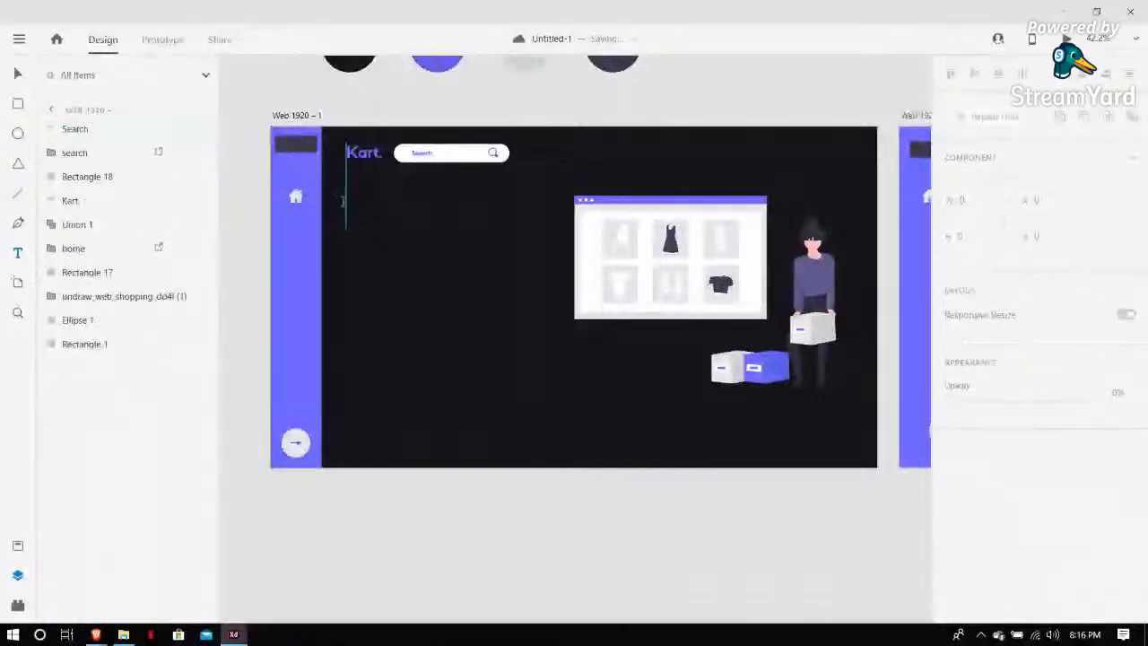
left_click_drag(342, 201, 541, 383)
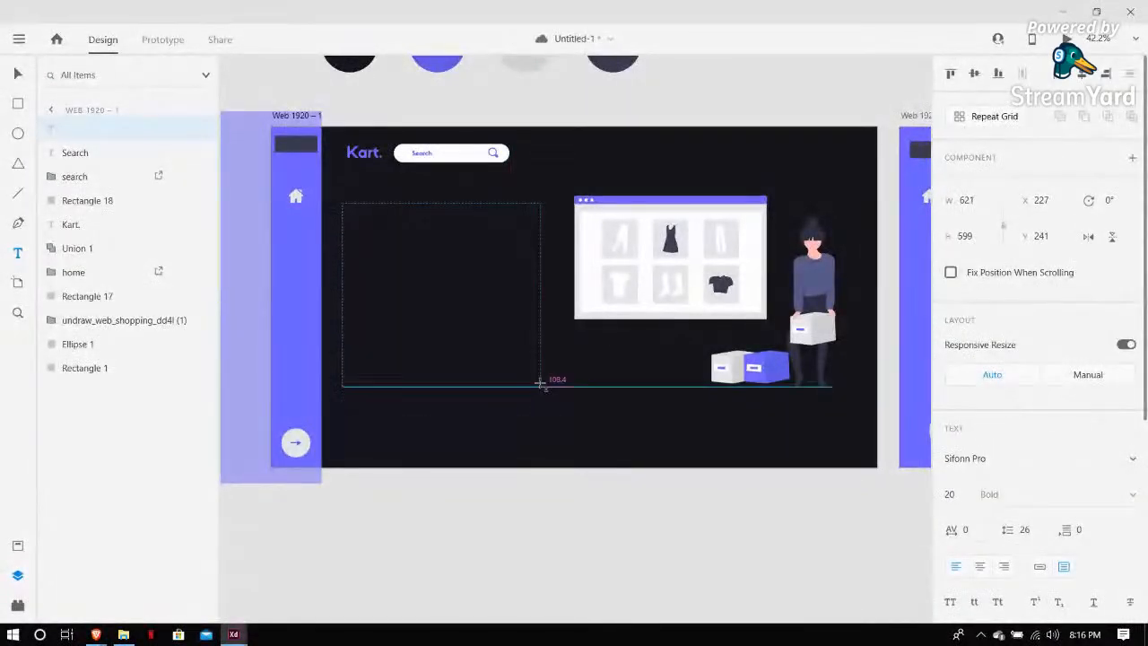
key("ctrl+v")
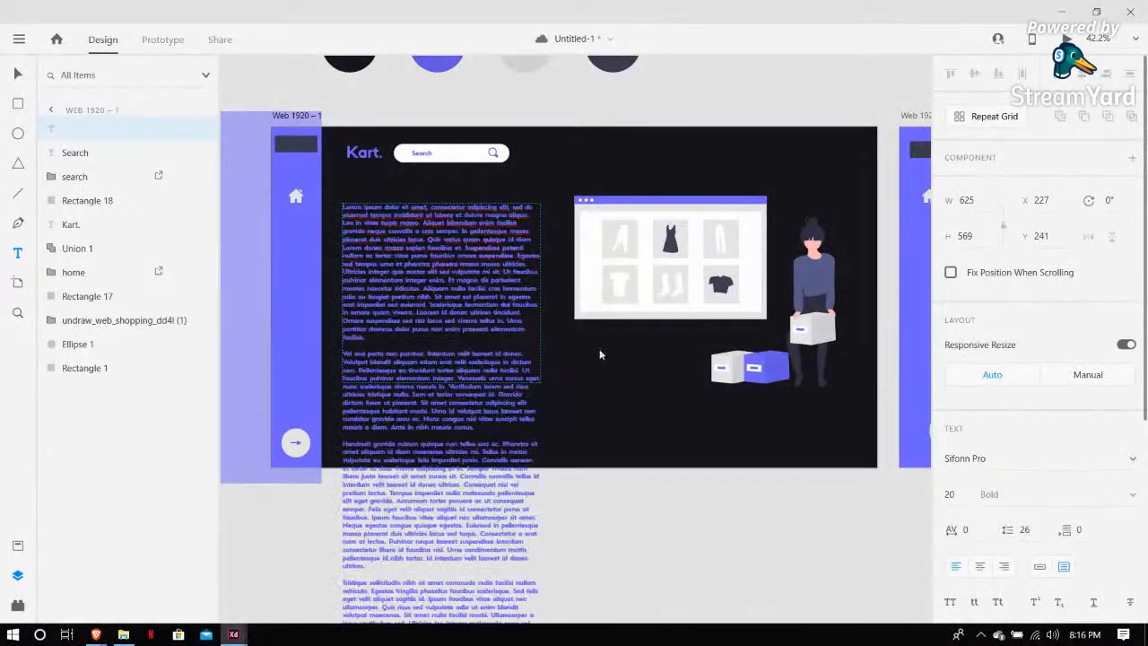
Select all of the pasted paragraph text and give it a white fill
key("ctrl+a")
scroll(1041, 448, "down", 1)
scroll(1014, 517, "down", 2)
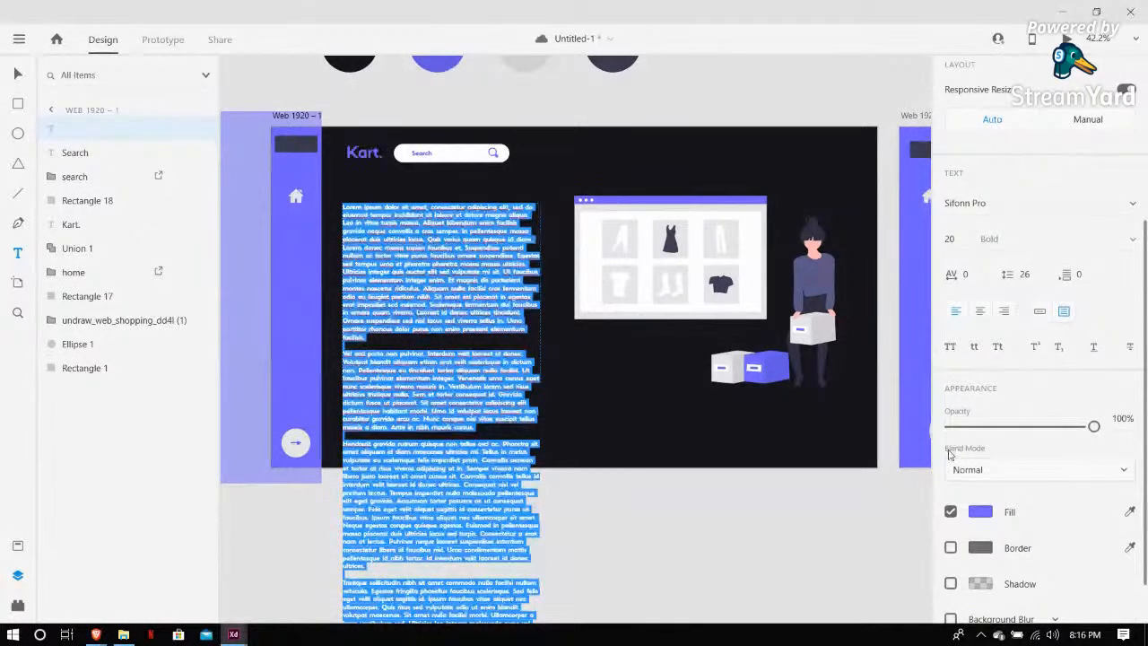
key("Escape")
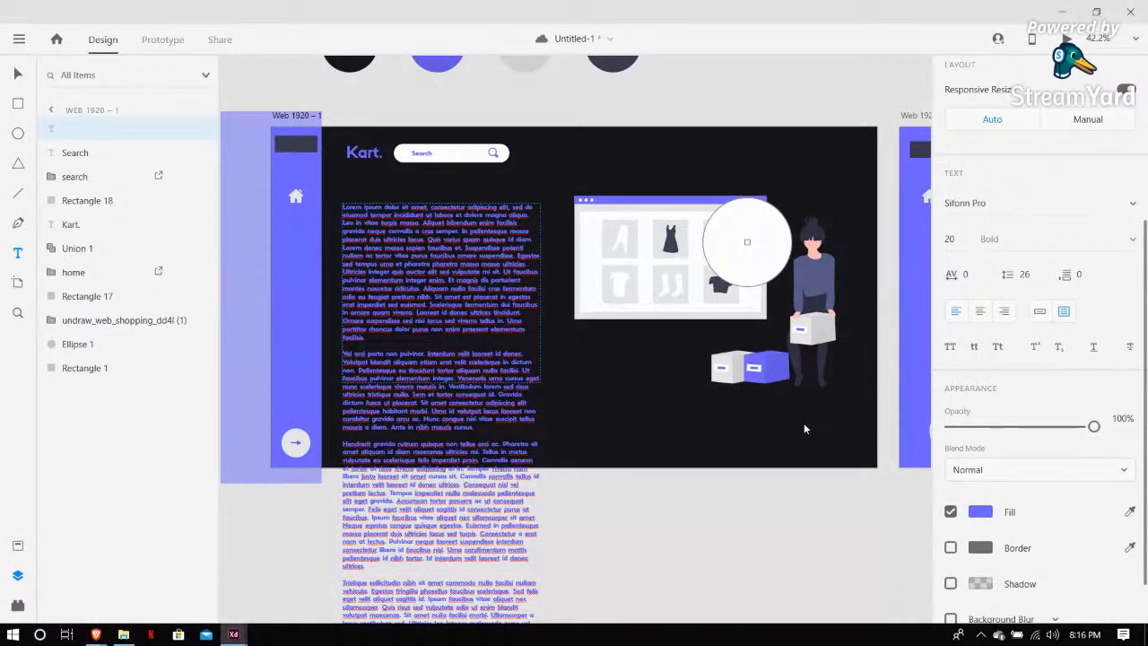
double_click(415, 314)
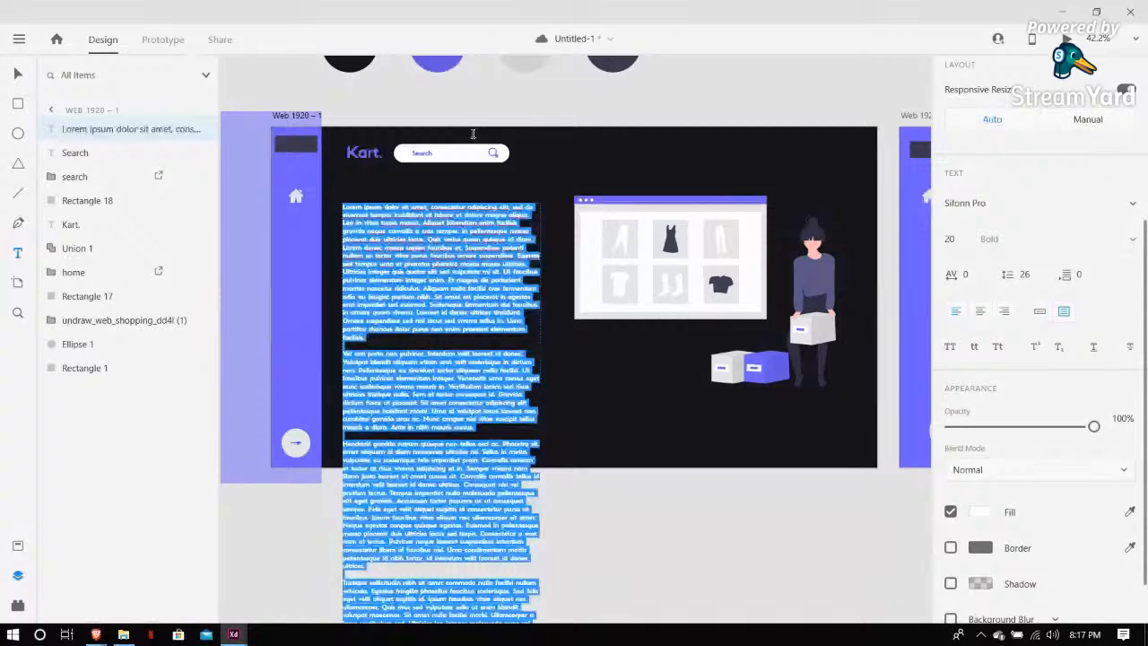
left_click(439, 106)
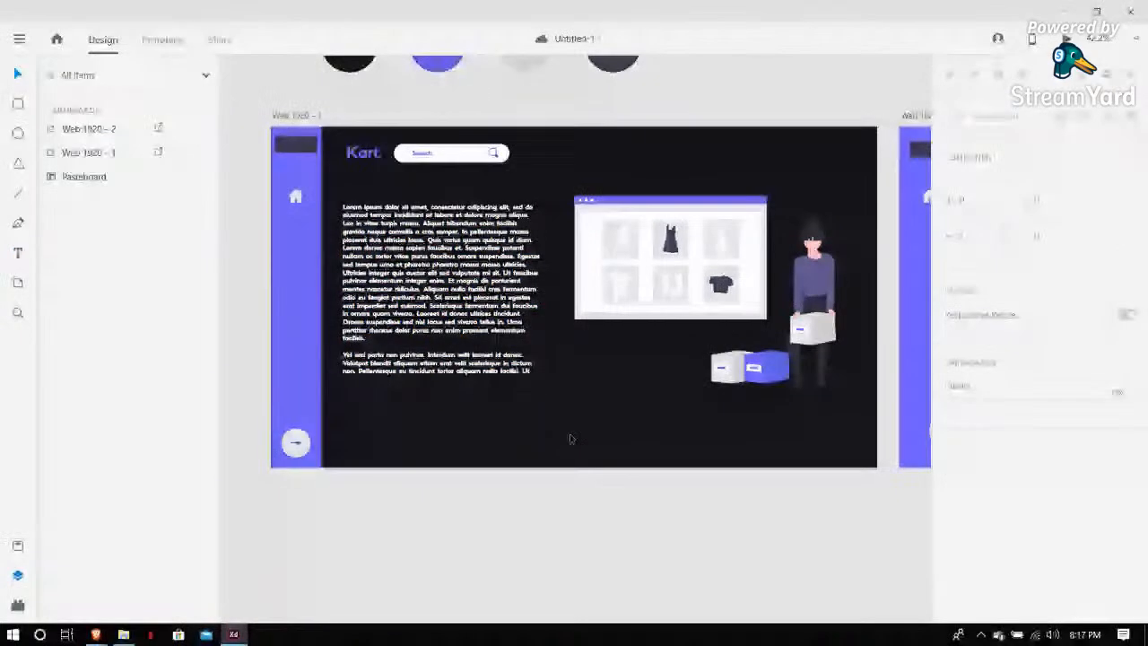
Nudge the paragraph text box slightly and change its font to Muli
left_click_drag(458, 315, 466, 320)
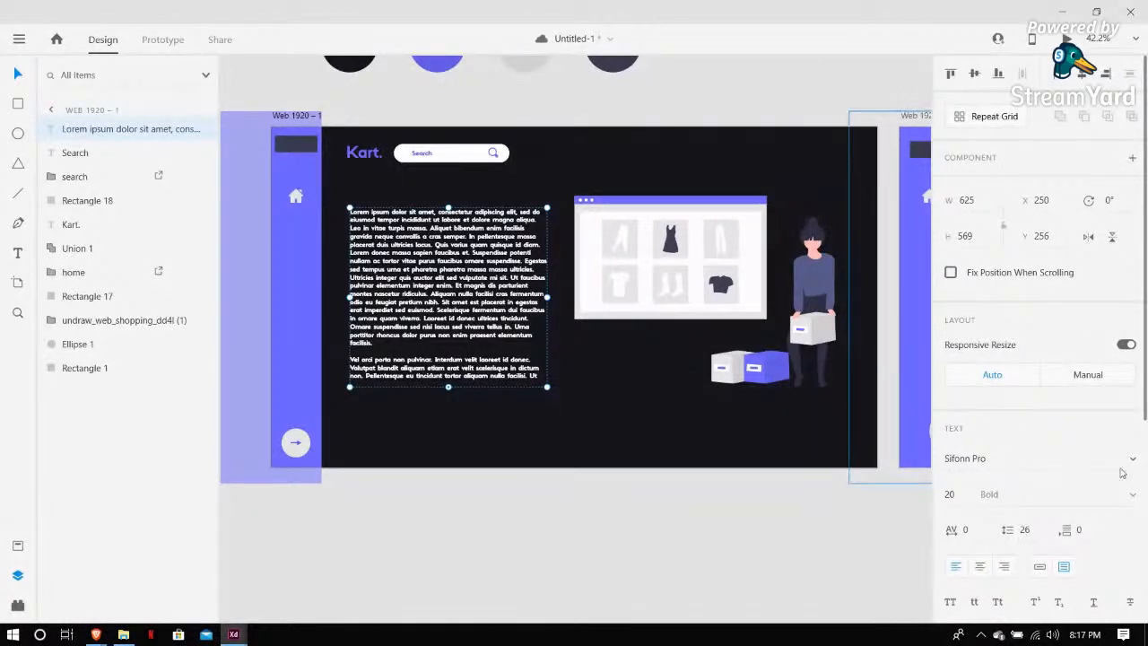
left_click(1133, 463)
scroll(1052, 314, "up", 2)
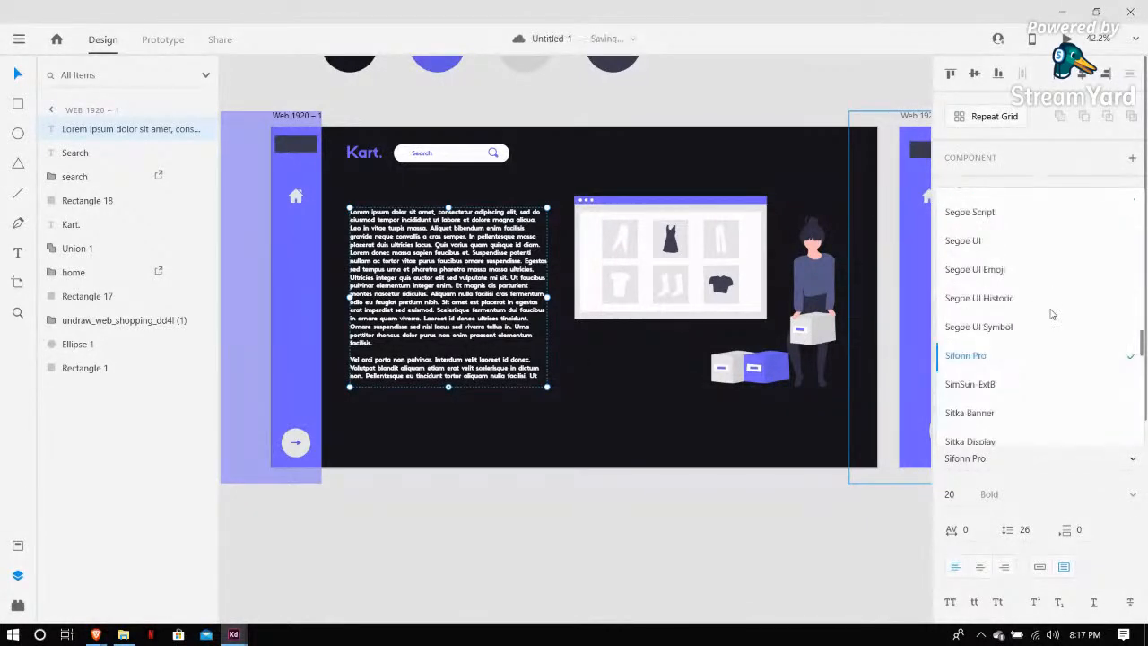
scroll(1052, 314, "up", 5)
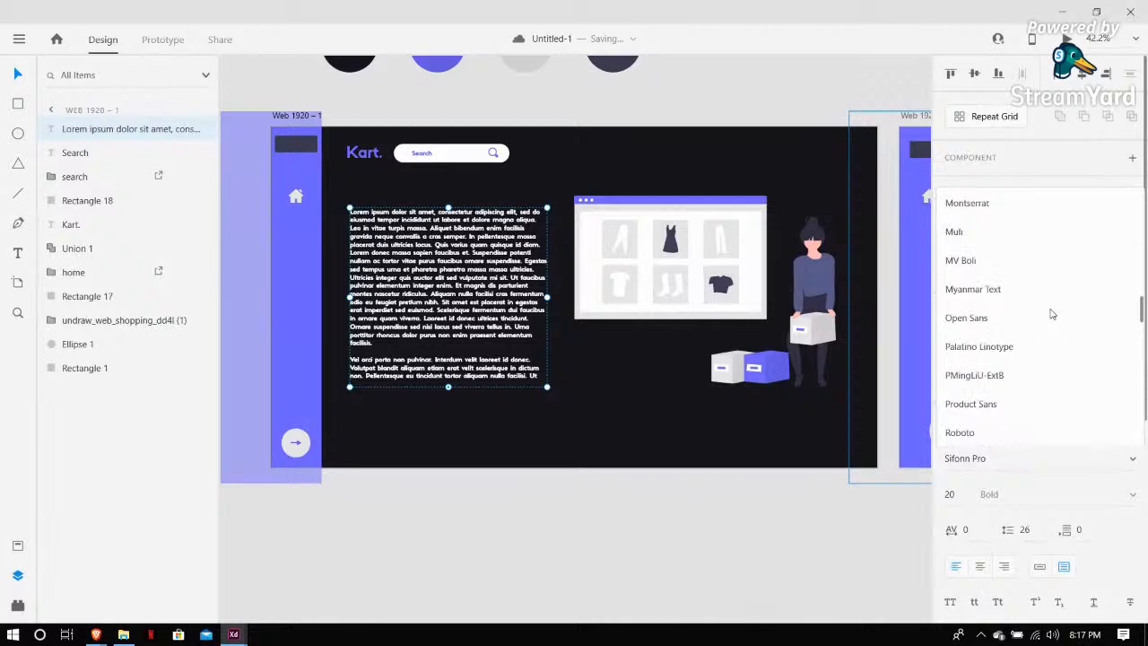
left_click(1002, 235)
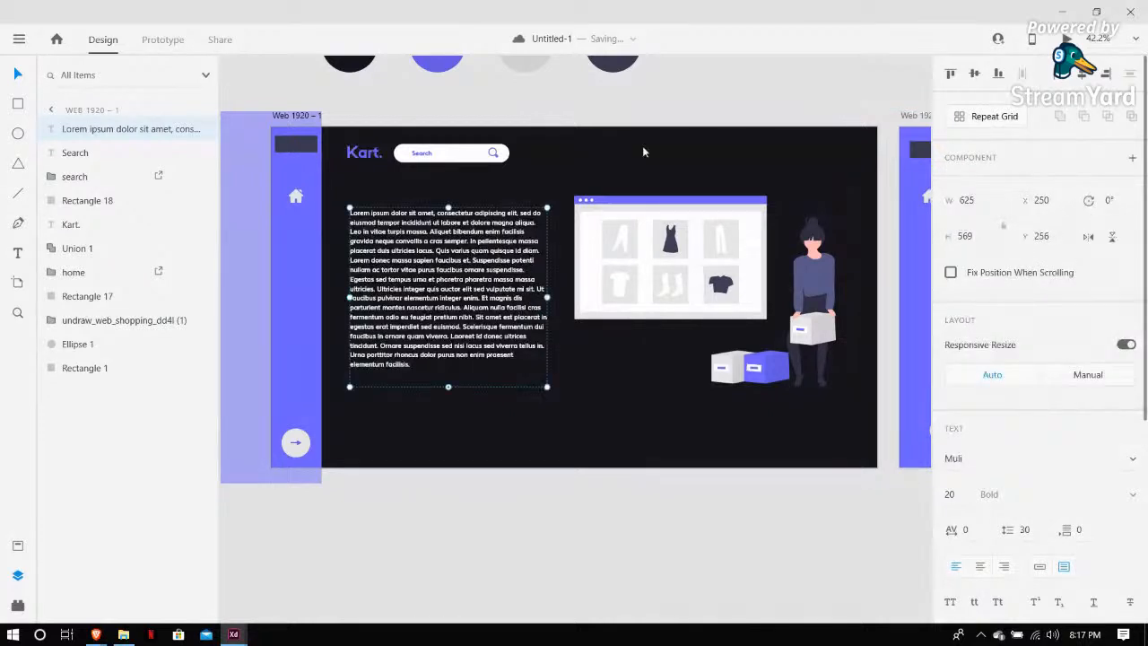
Shift the paragraph text box slightly left on the landing artboard
left_click(619, 108)
key("ctrl+minus")
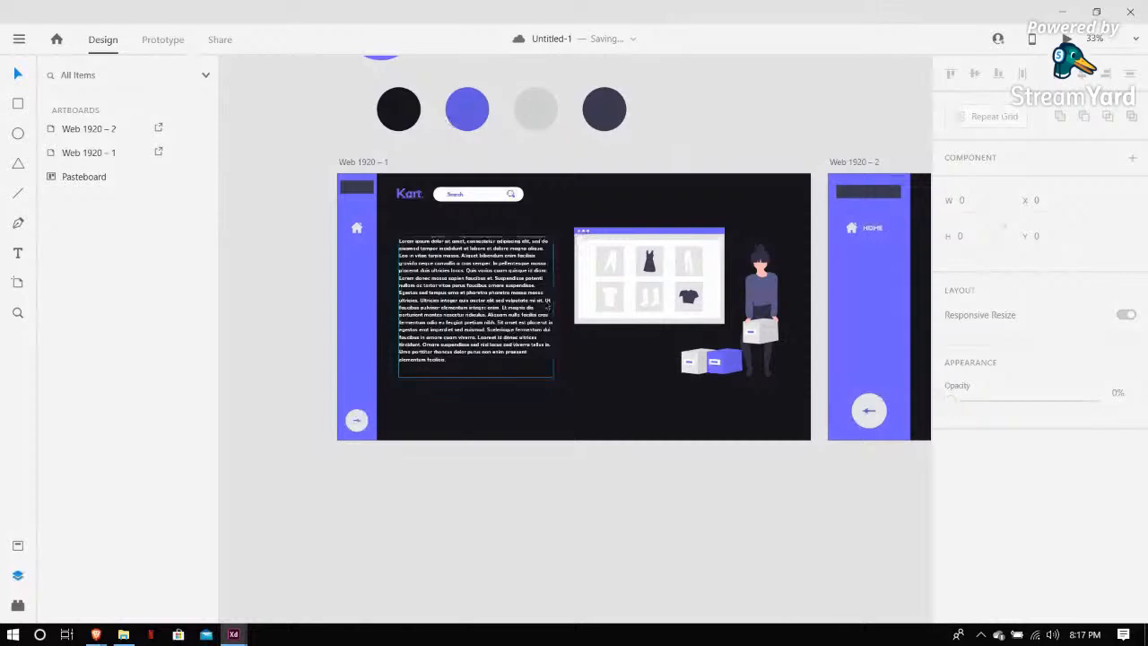
left_click_drag(520, 337, 516, 337)
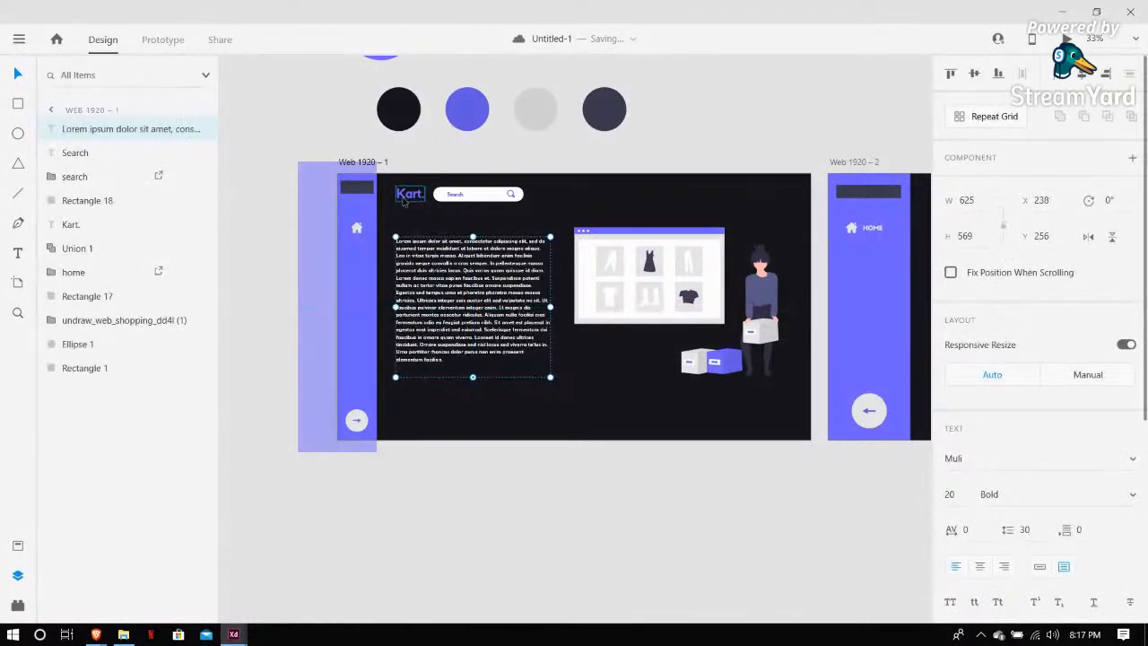
Draw a large ellipse about 2381 × 926 px and position it so its top curves across the artboard's bottom edge
left_click(564, 302)
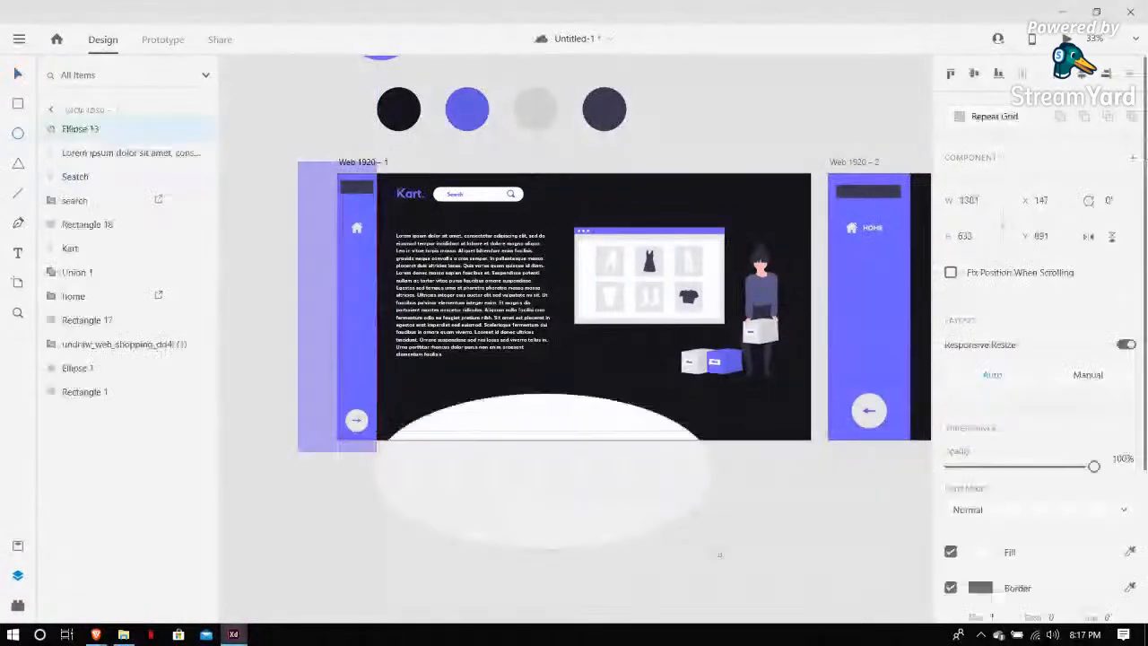
left_click_drag(720, 554, 833, 468)
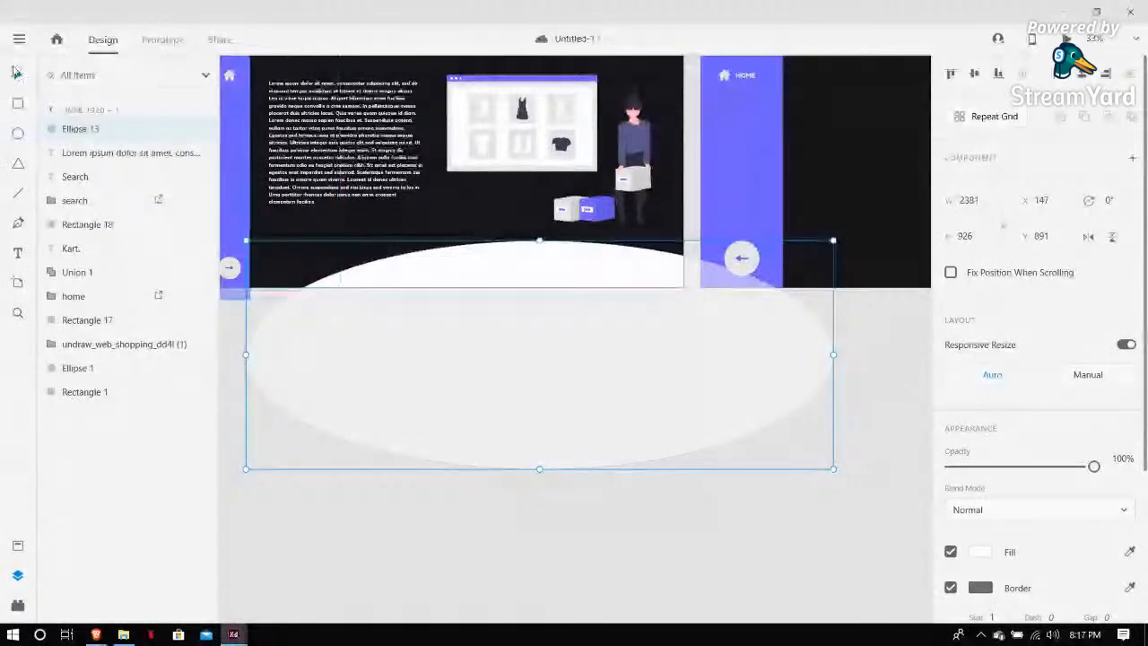
left_click_drag(425, 283, 348, 294)
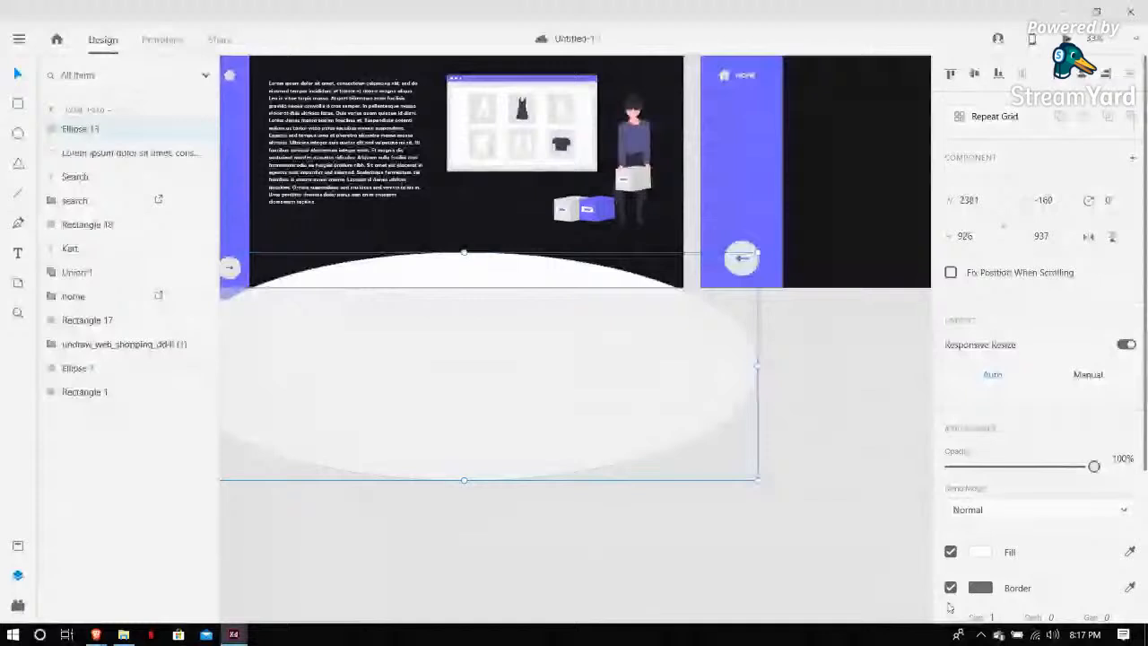
key("Delete")
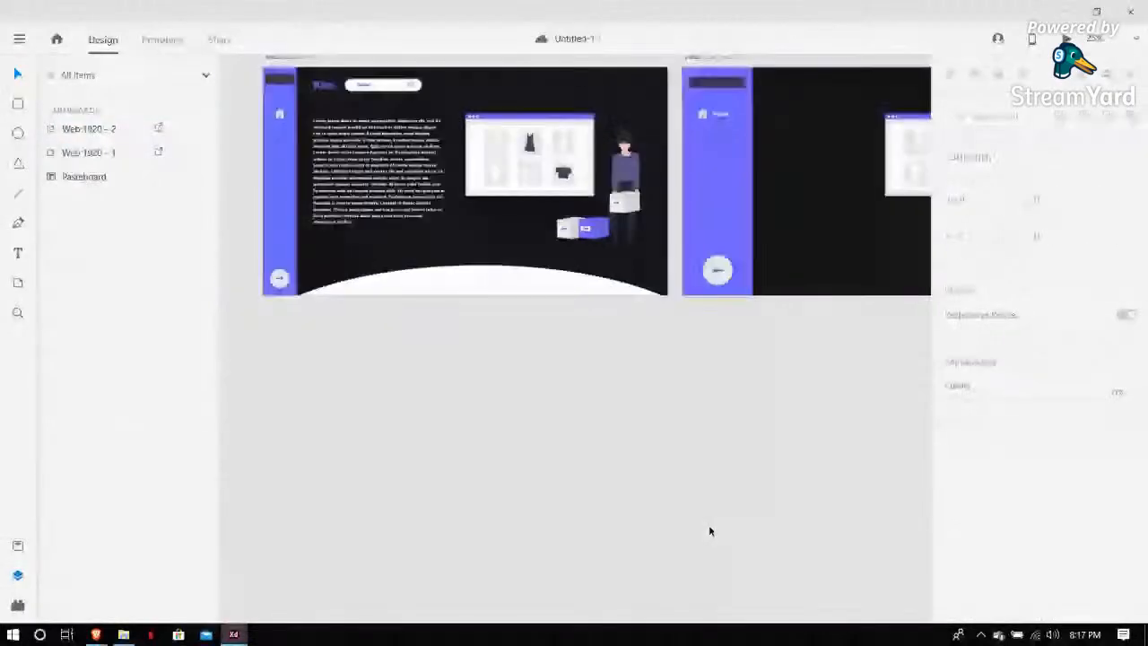
key("ctrl+minus")
key("ctrl+z")
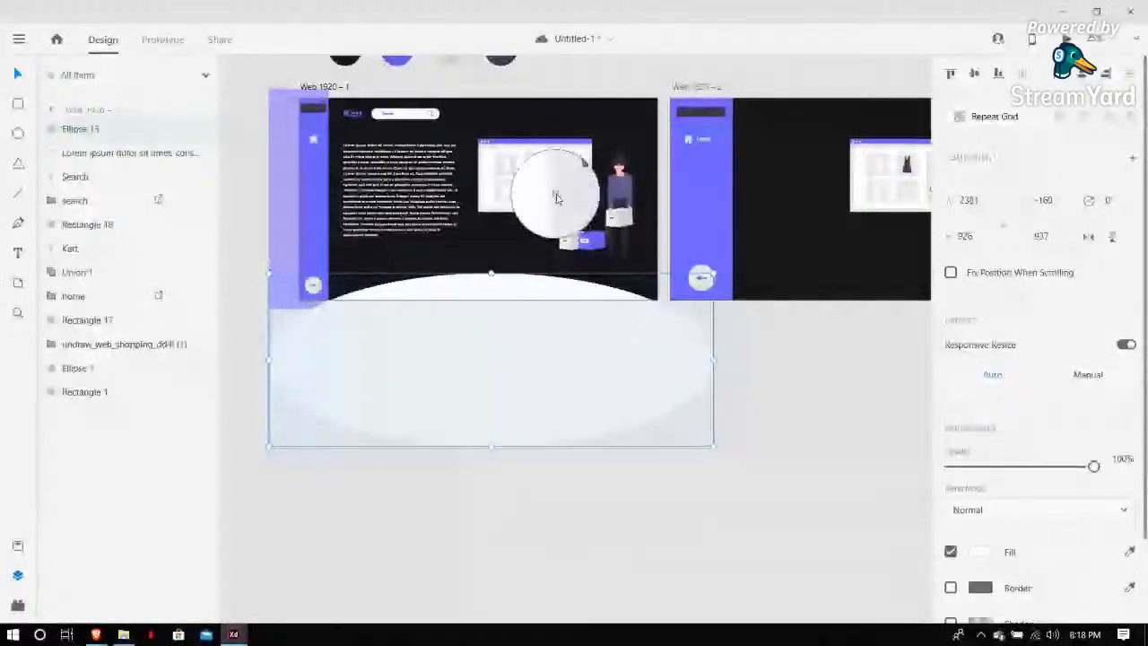
key("Delete")
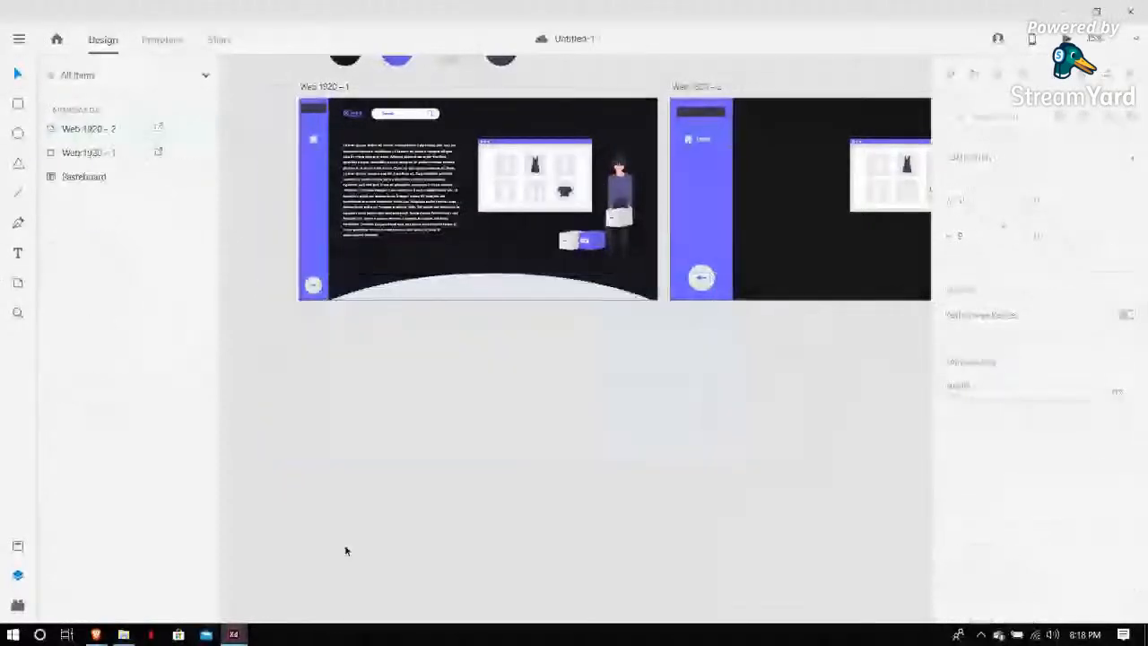
Switch to the Kart document and examine the scroll indicator on its landing artboard, then return to this design
key("ctrl+minus")
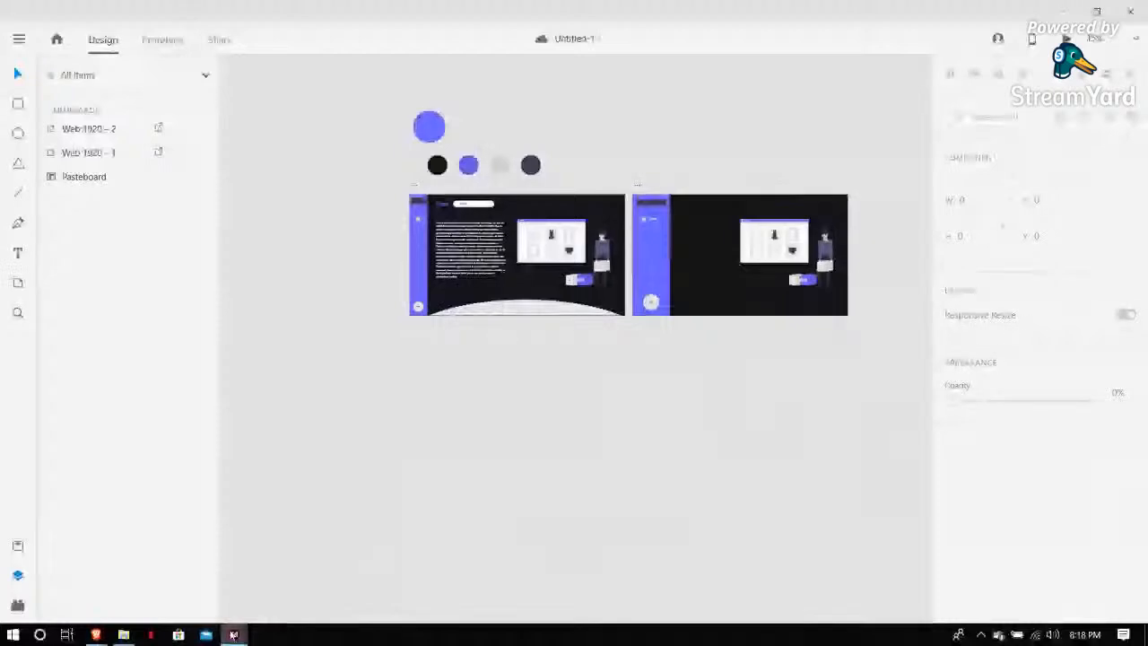
mouse_move(233, 634)
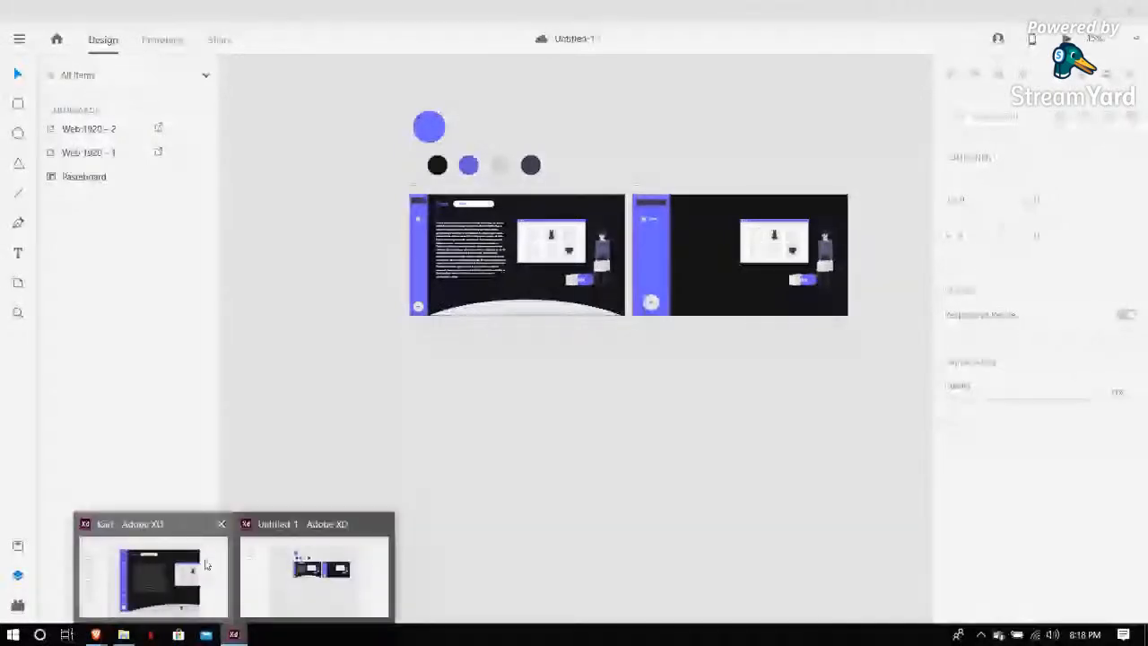
left_click(206, 565)
scroll(763, 211, "down", 1)
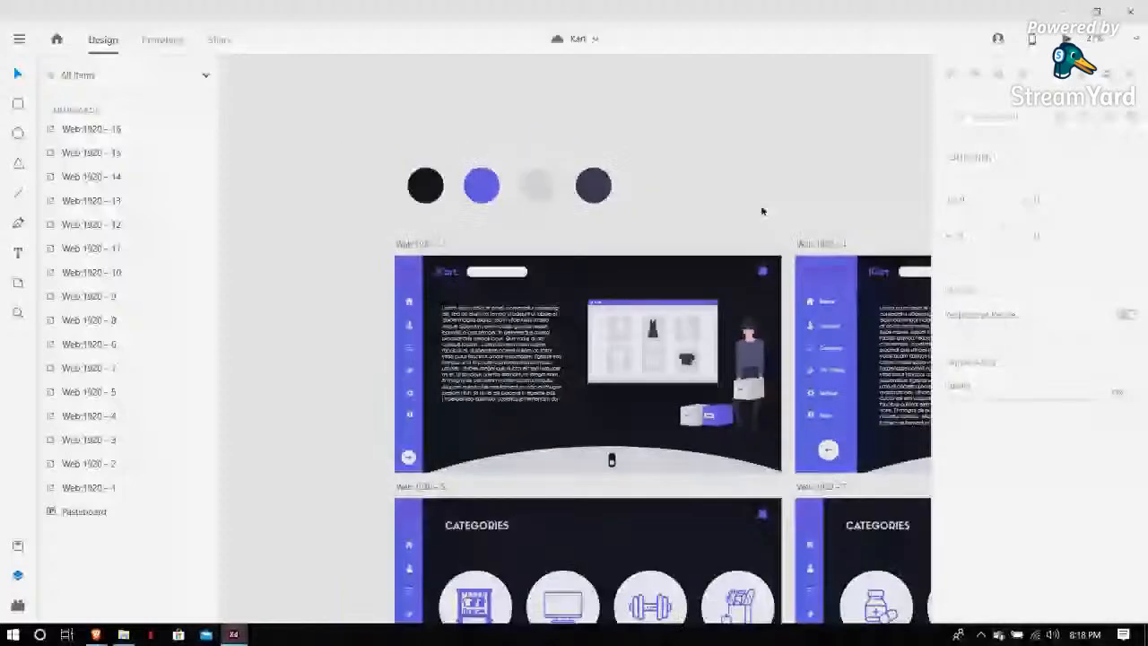
scroll(610, 460, "up", 5)
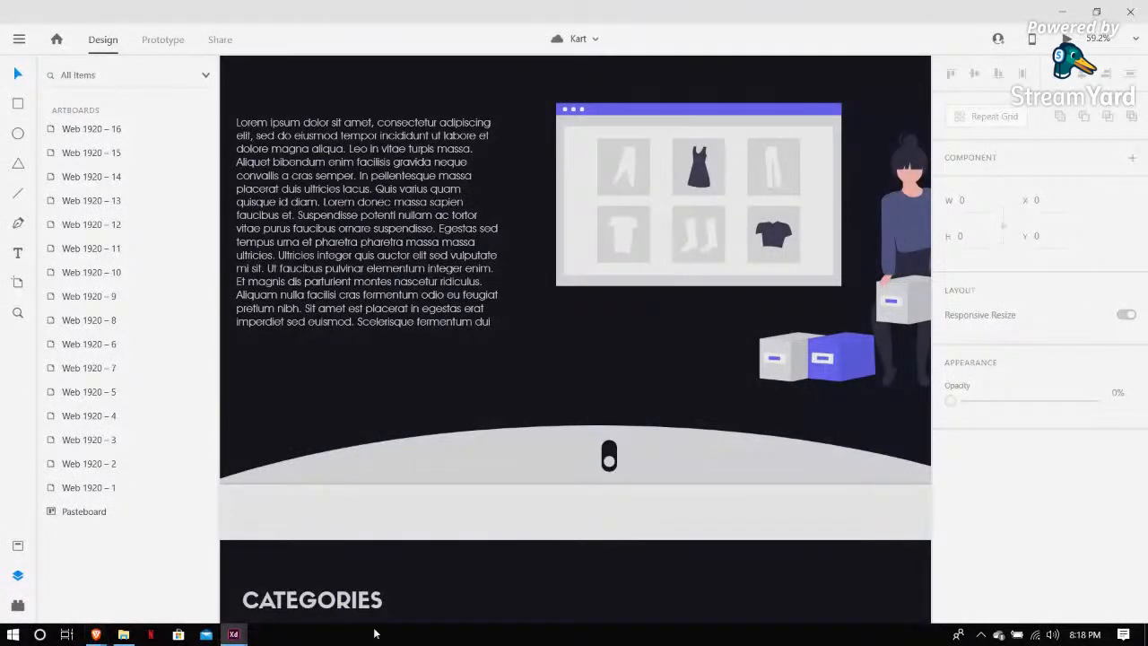
mouse_move(242, 635)
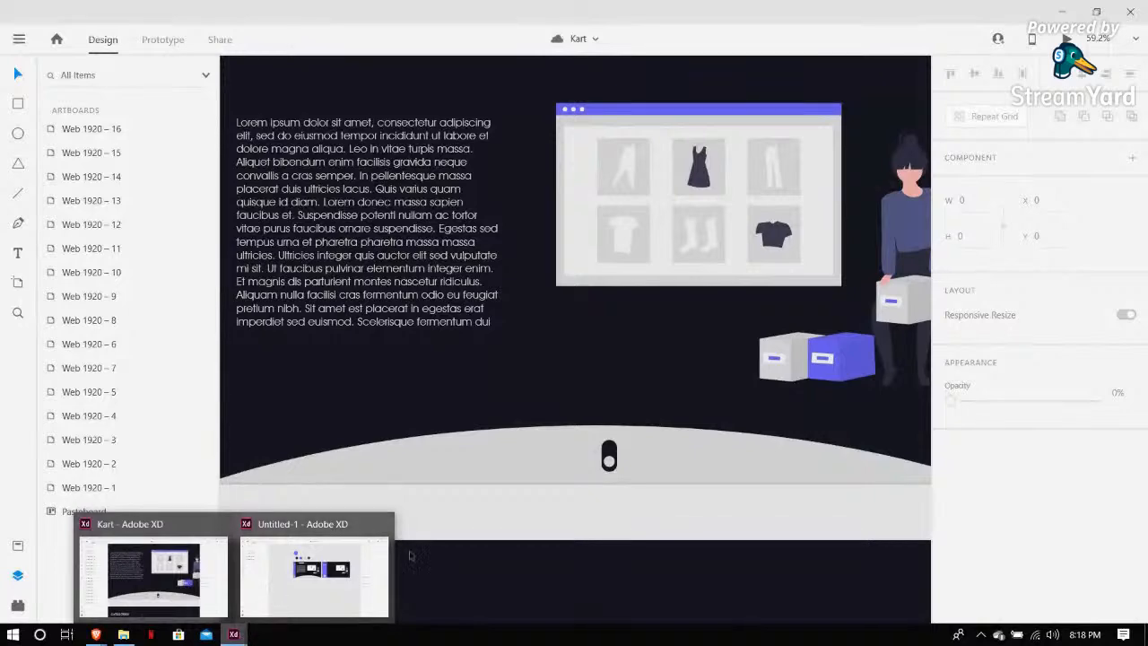
scroll(619, 459, "up", 5)
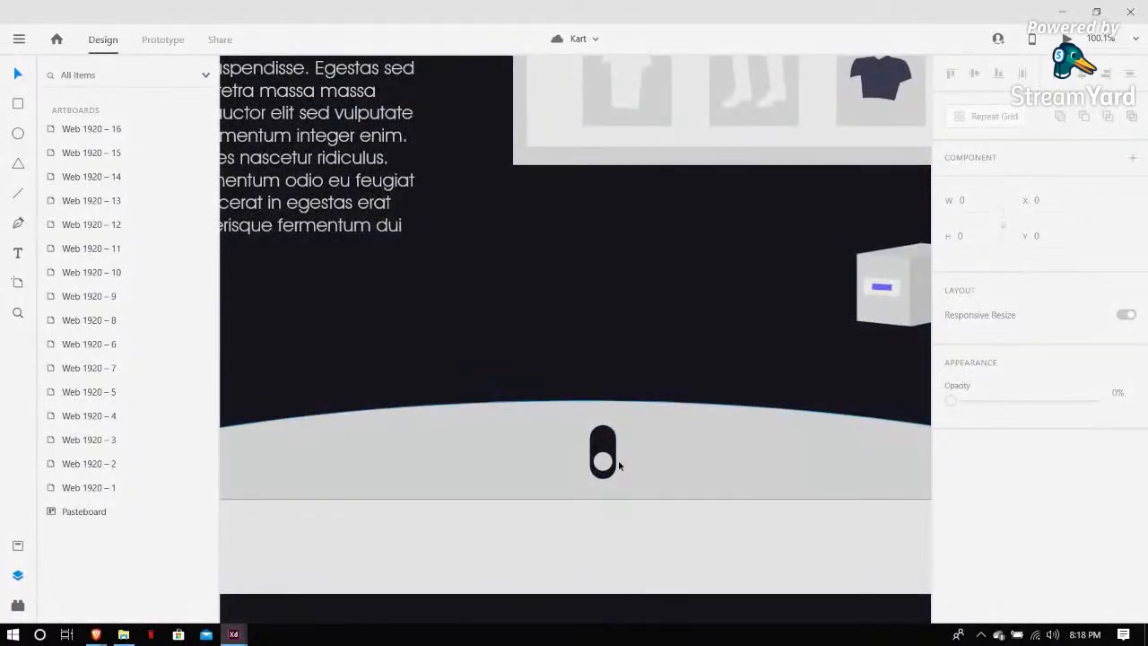
scroll(618, 464, "down", 2)
left_click(534, 447)
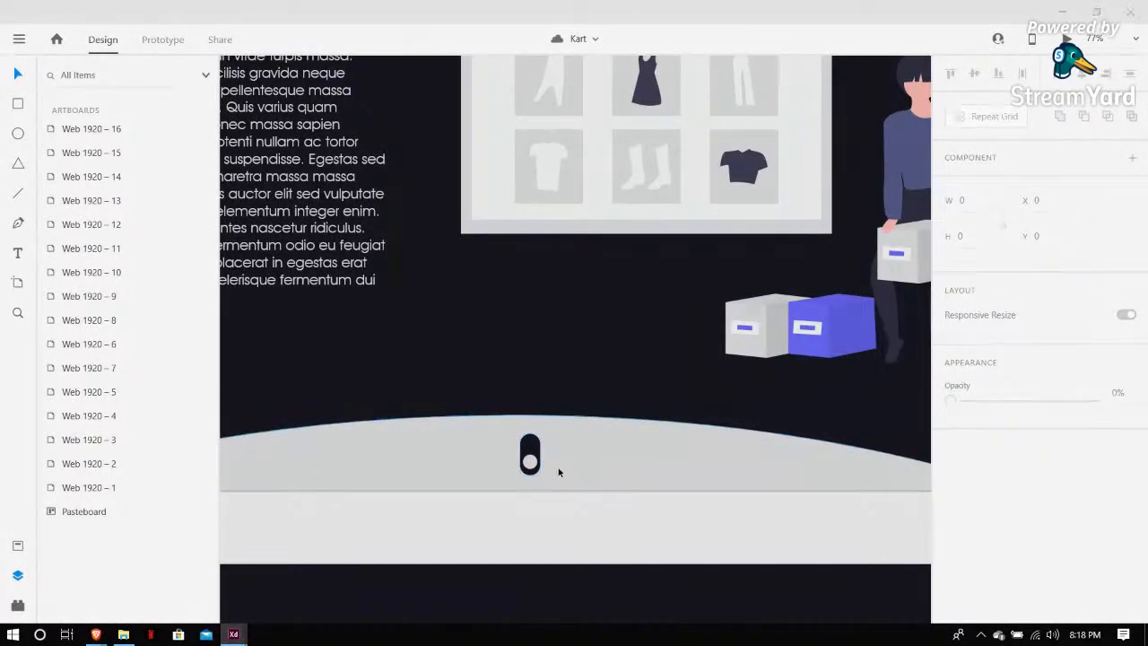
key("alt+Tab")
Draw a rectangle about 51 × 103 px on the curved band and round its corners to 26
scroll(567, 350, "up", 5)
scroll(567, 351, "down", 3)
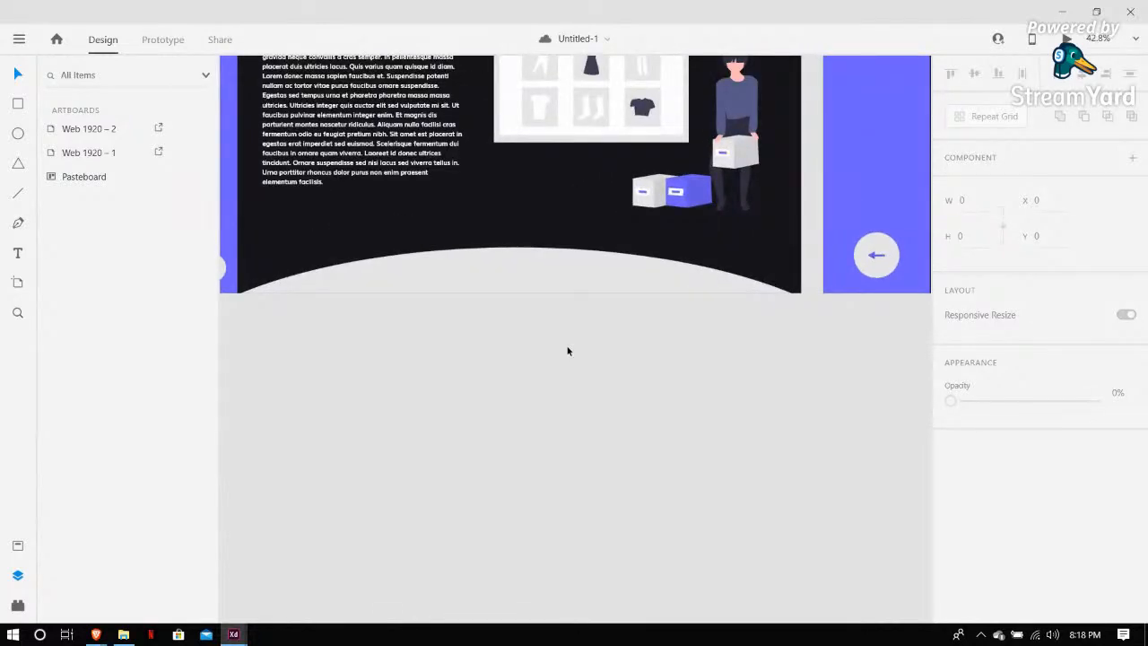
scroll(567, 351, "up", 5)
key("r")
left_click_drag(482, 281, 511, 337)
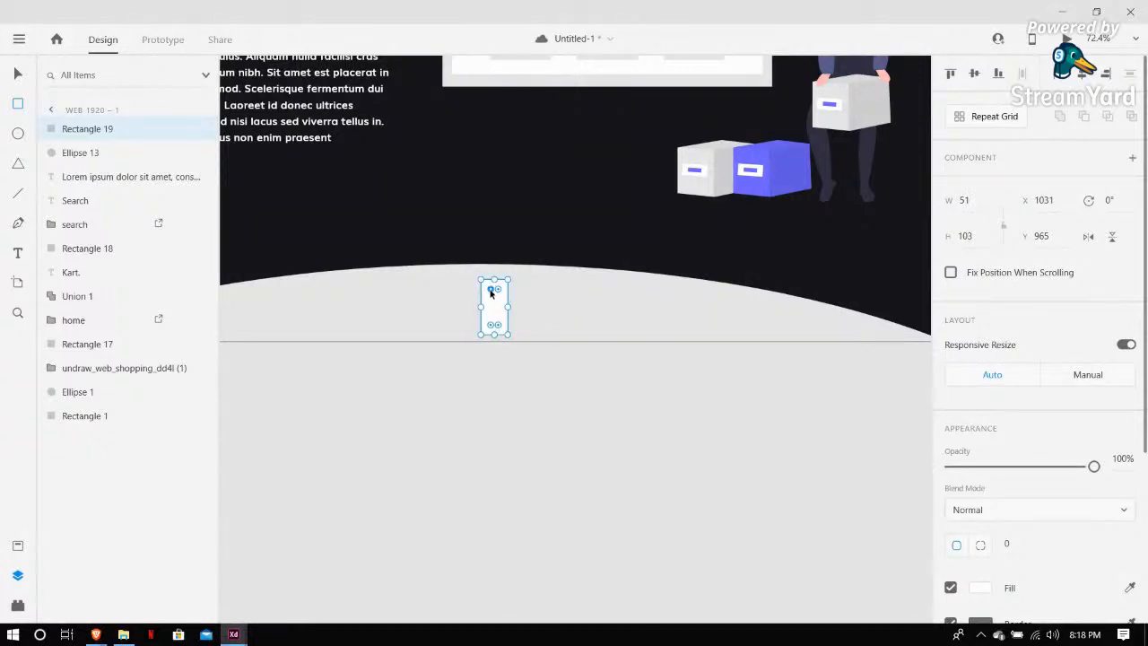
left_click_drag(492, 292, 494, 305)
Remove the rounded rectangle's border and set its fill to #5C5C5C
scroll(661, 325, "down", 1)
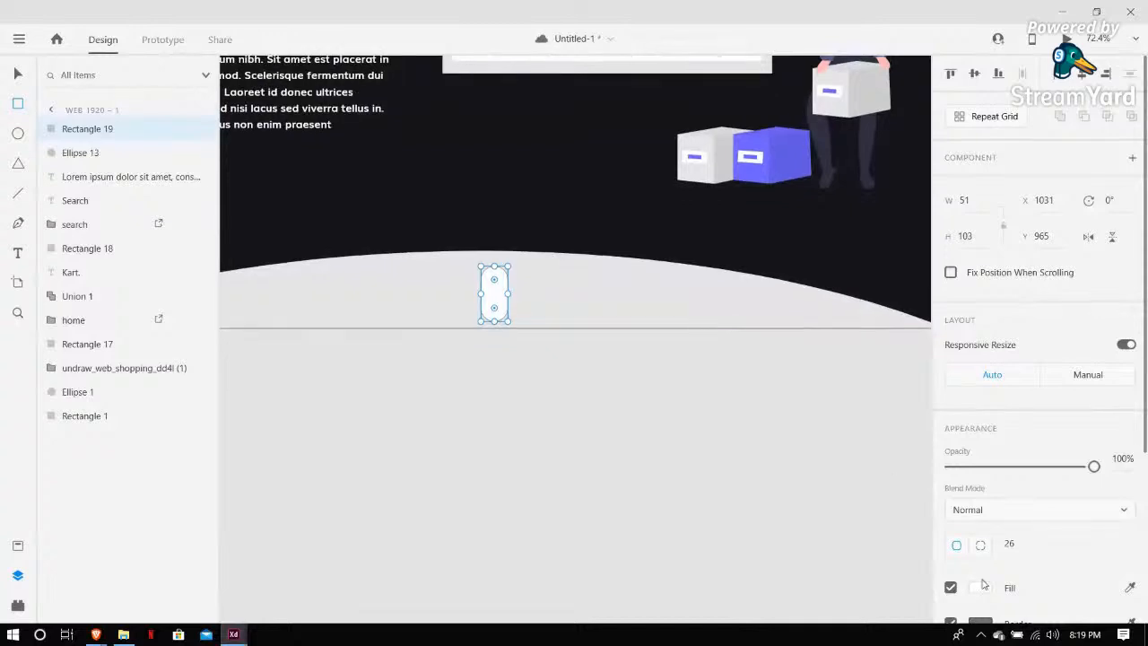
scroll(1000, 581, "down", 1)
scroll(1000, 581, "down", 1)
left_click(951, 538)
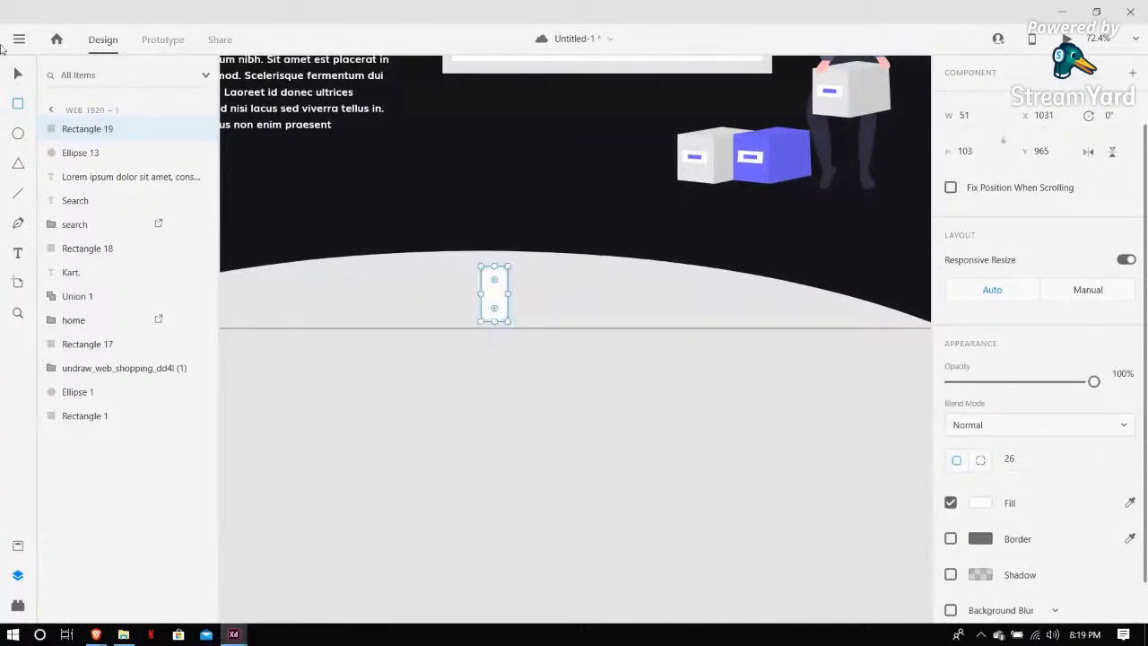
left_click_drag(496, 296, 506, 296)
left_click(984, 504)
left_click_drag(783, 460, 718, 497)
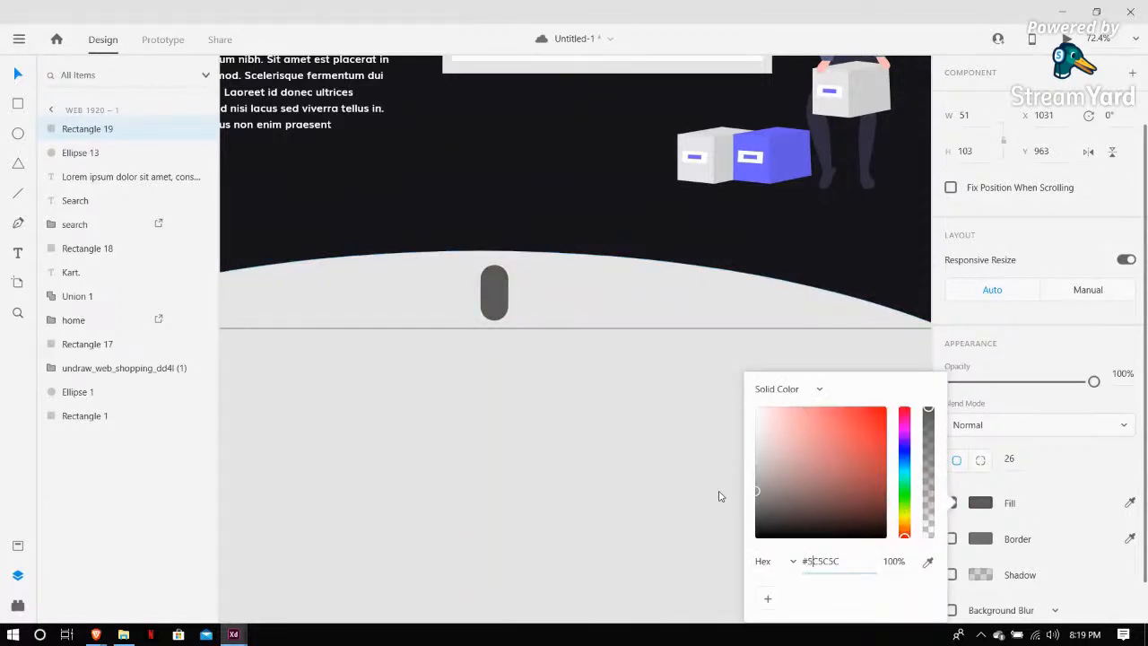
Draw a 40 × 40 px borderless white circle inside the lower part of the rounded rectangle
left_click(73, 152)
left_click(17, 133)
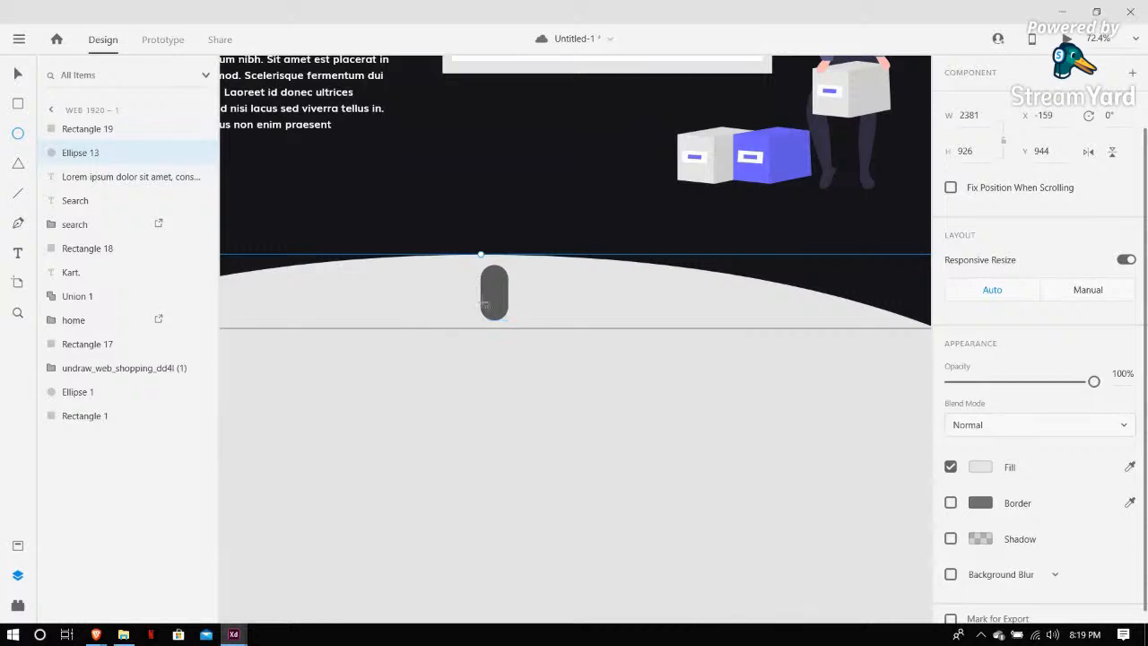
left_click_drag(481, 289, 507, 313)
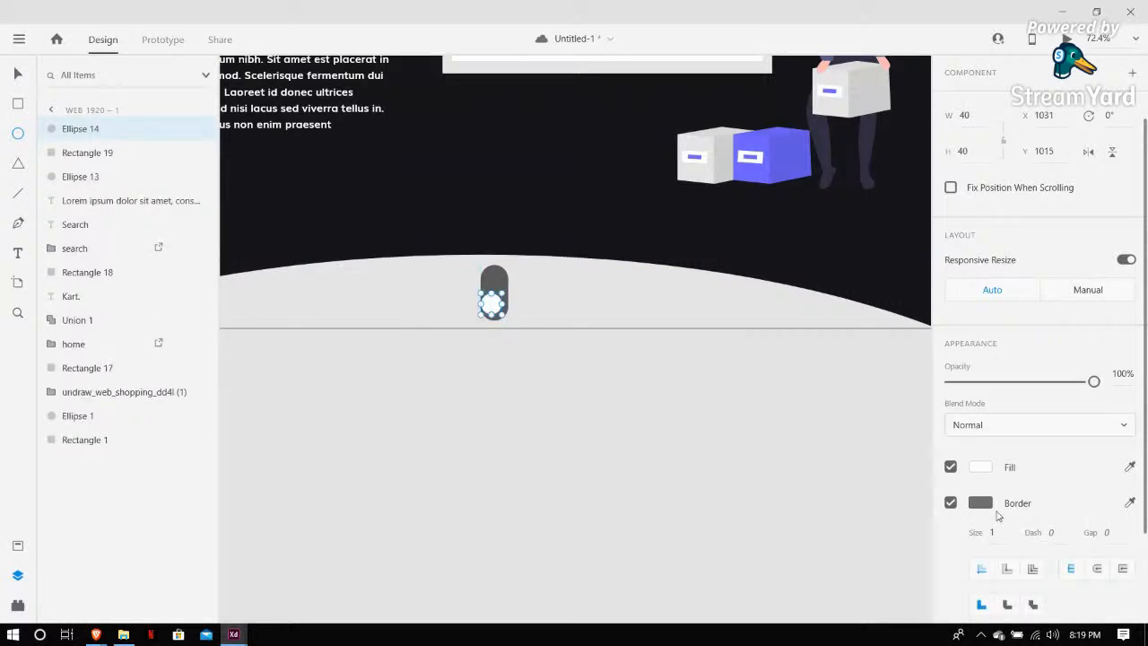
left_click(951, 502)
left_click(17, 73)
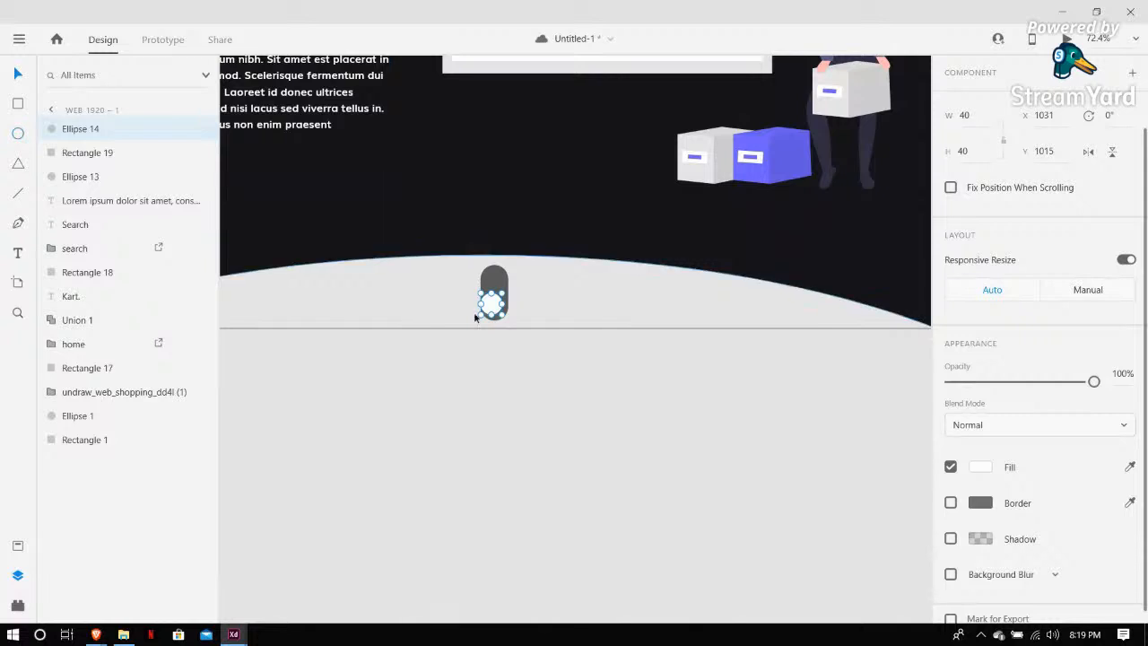
left_click_drag(494, 304, 498, 308)
left_click(477, 507)
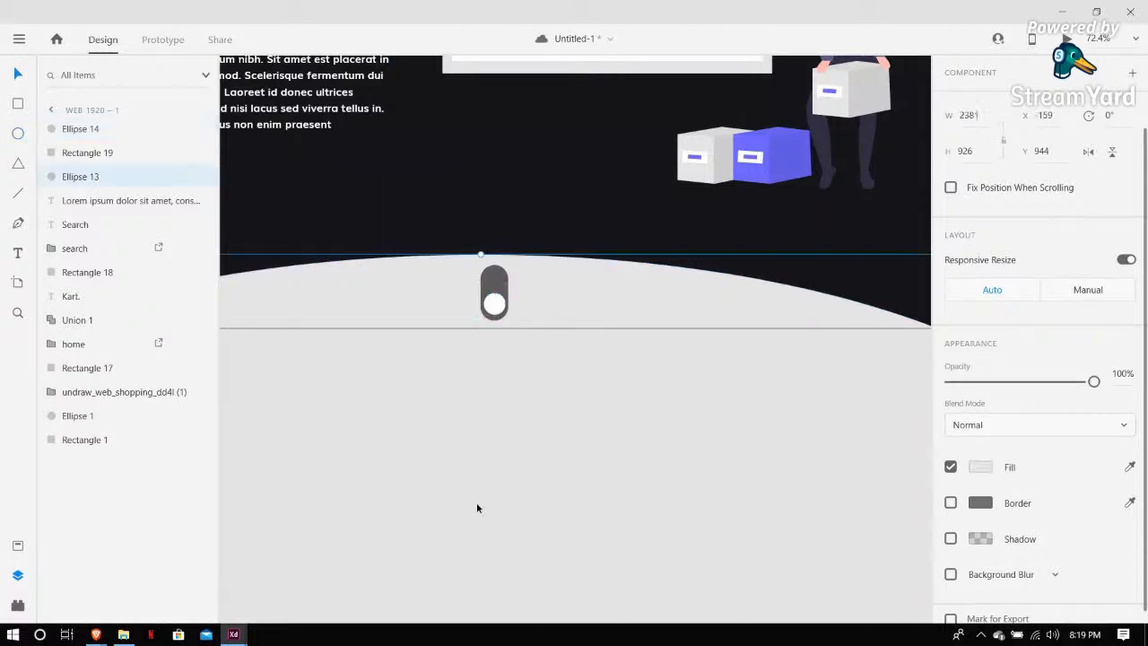
key("Escape")
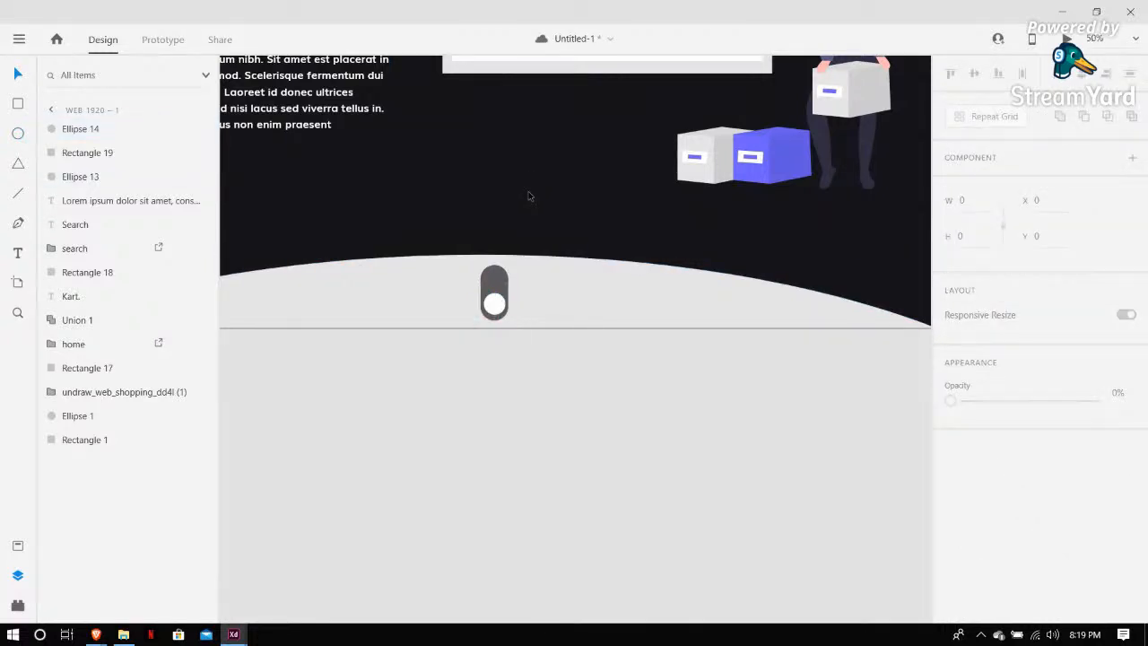
key("ctrl+minus")
key("ctrl+minus")
key("ctrl+minus")
key("ctrl+plus")
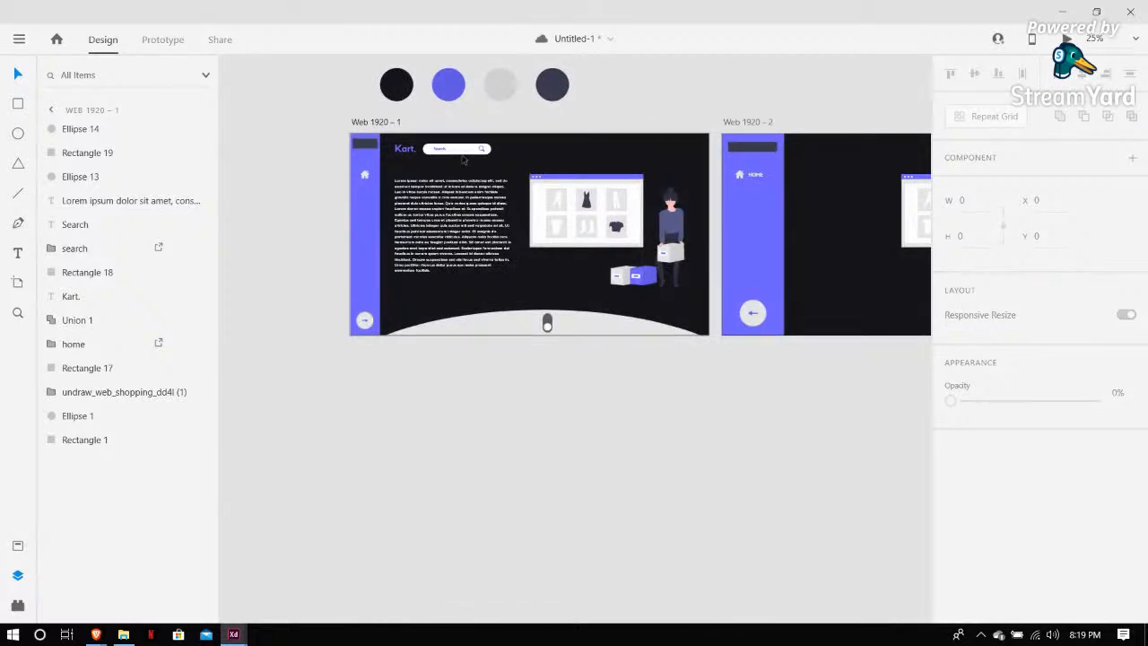
left_click(259, 149)
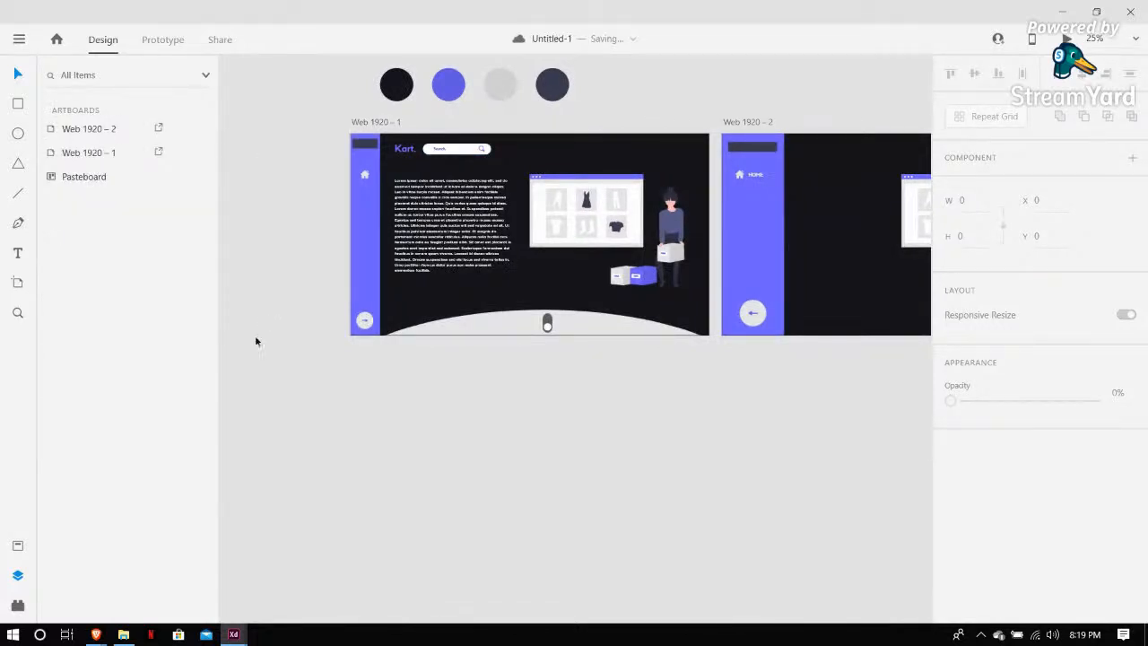
Switch to the Kart document and preview the Categories artboard, paging its category slider forward and back
left_click(235, 635)
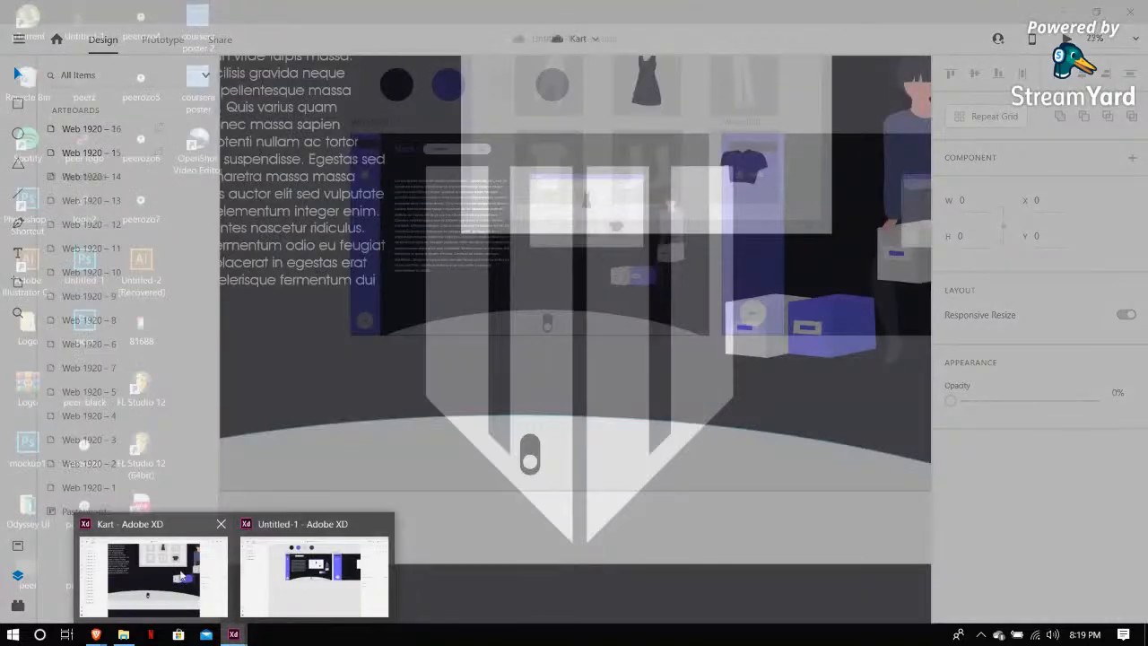
left_click(182, 577)
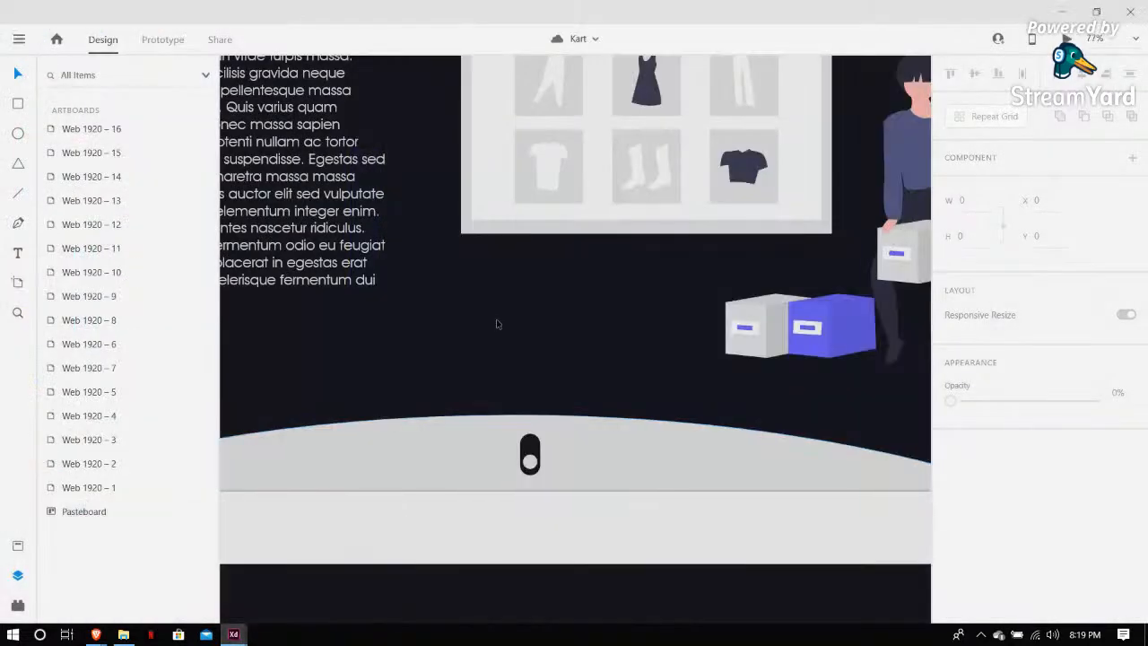
scroll(498, 325, "down", 5)
scroll(501, 326, "down", 2)
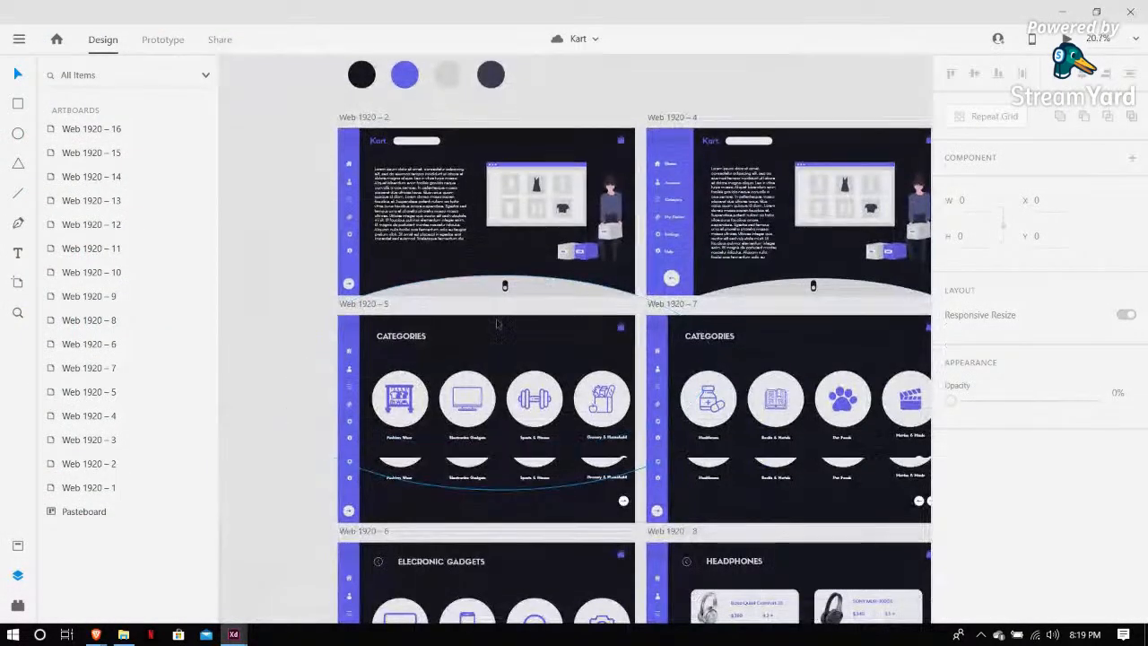
scroll(432, 296, "up", 3)
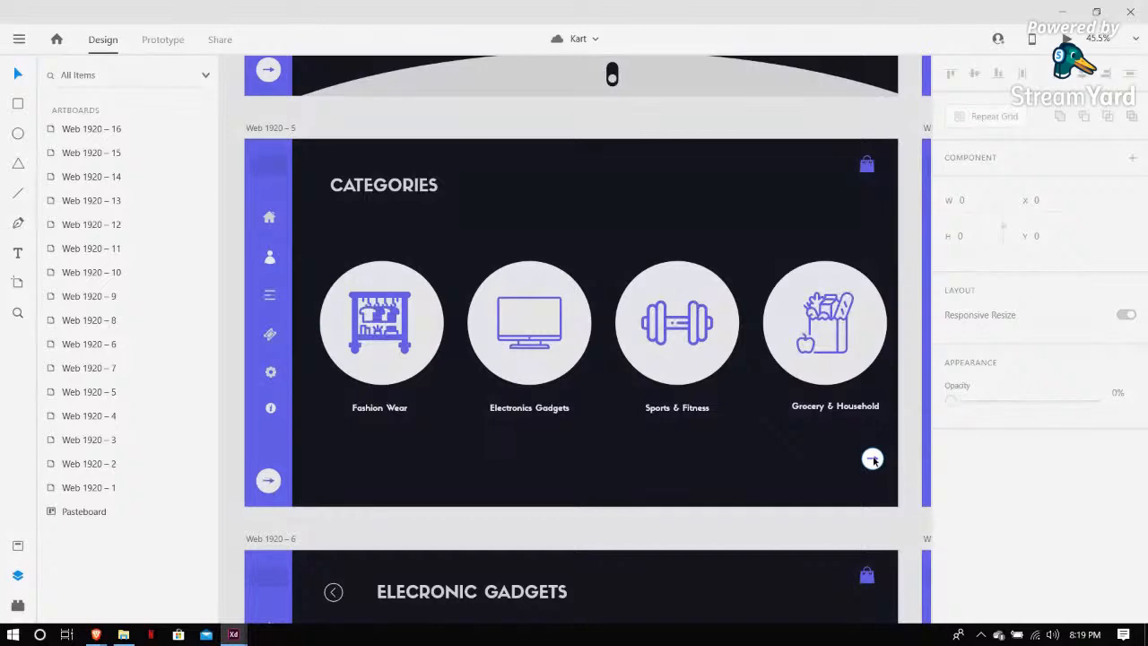
scroll(873, 460, "down", 4)
scroll(714, 313, "right", 4)
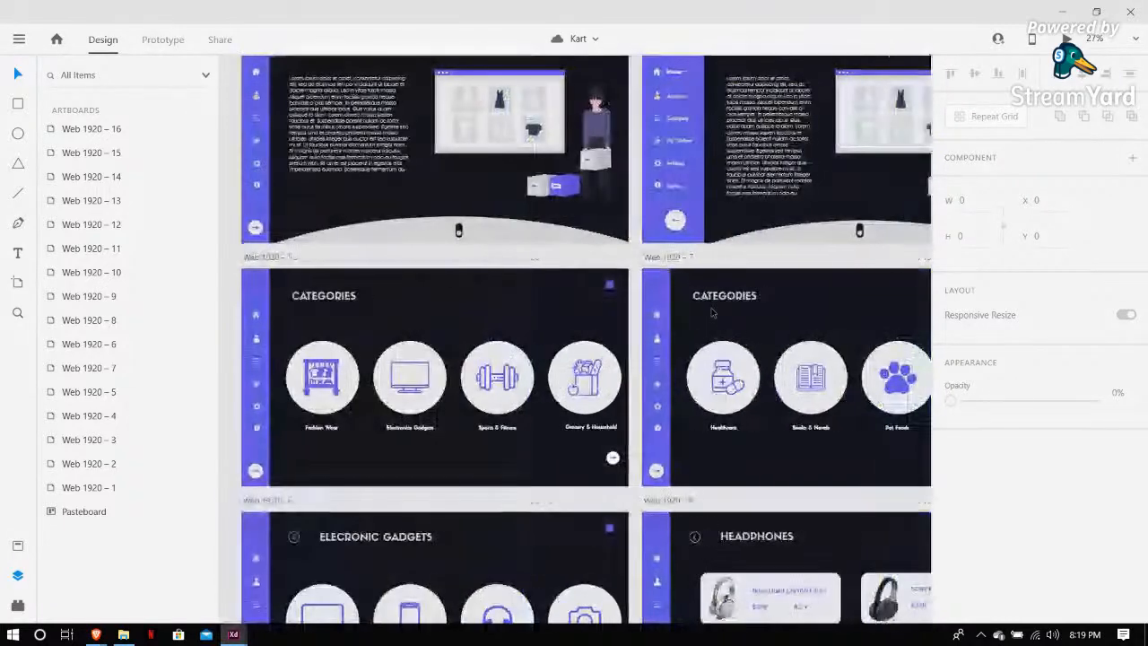
scroll(714, 313, "left", 1)
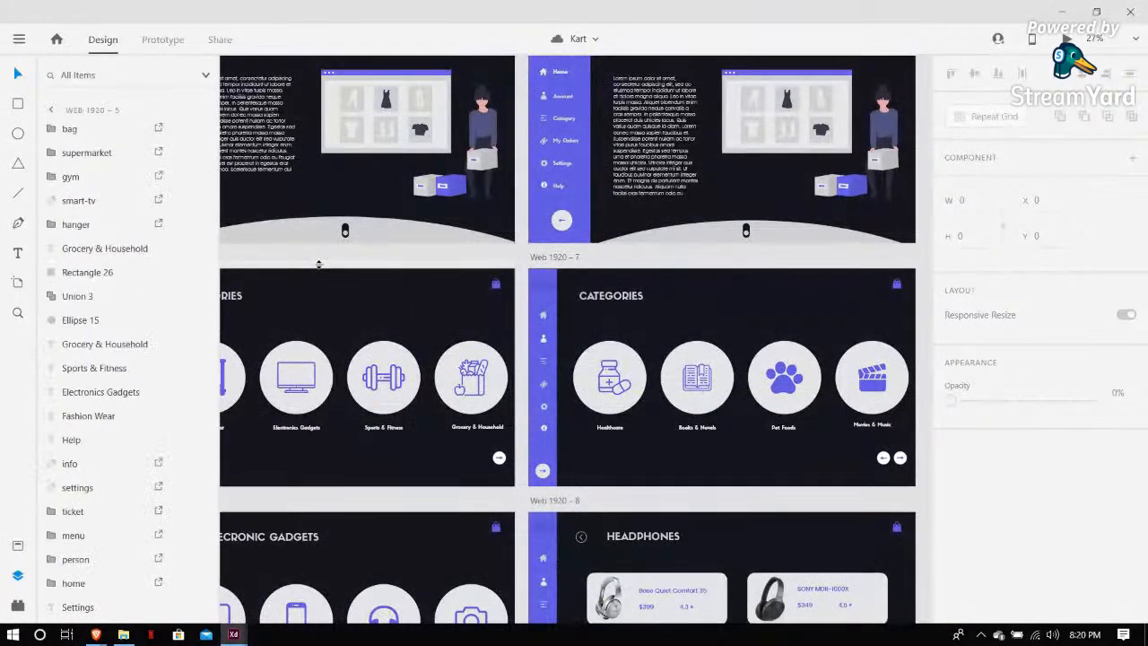
scroll(305, 262, "left", 2)
left_click(260, 258)
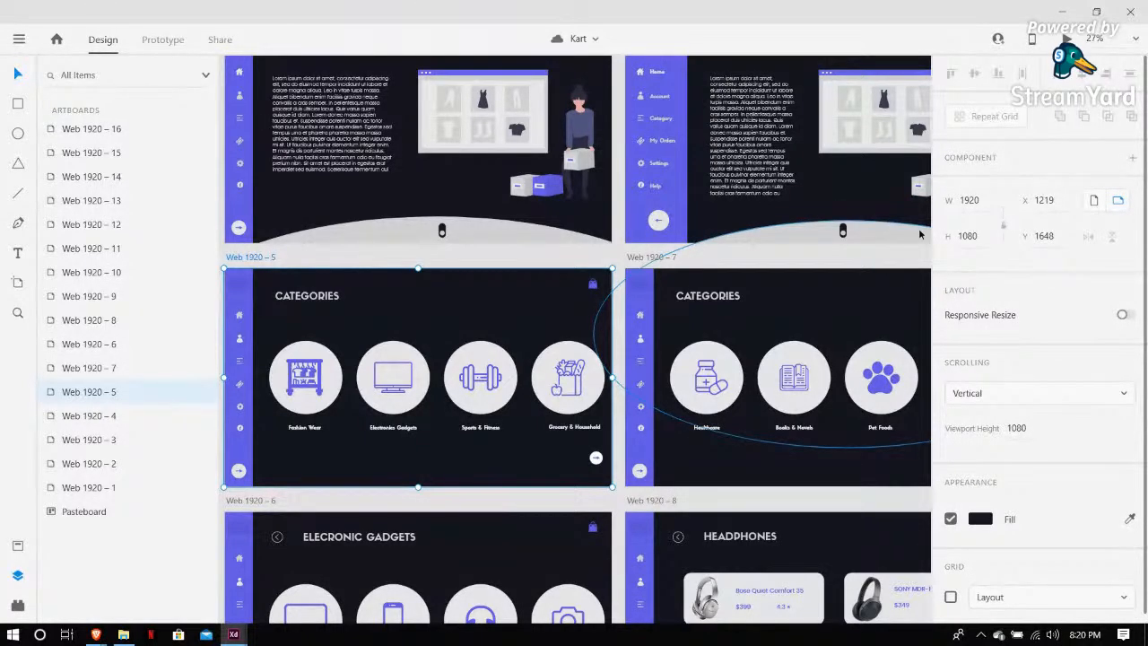
key("ctrl+Return")
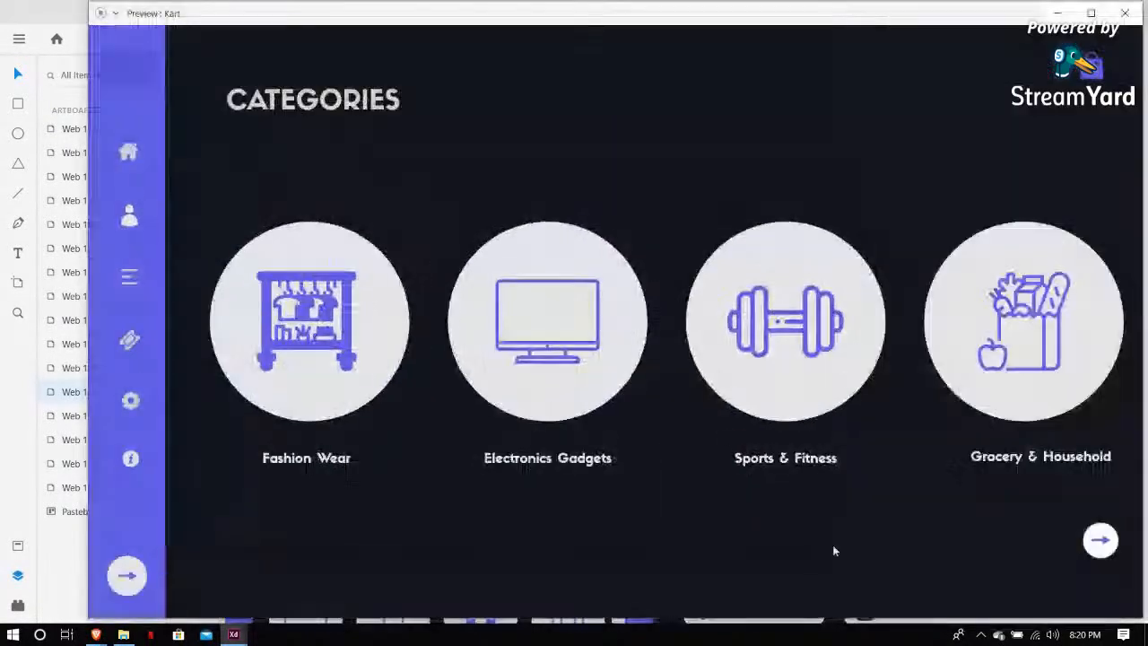
left_click(1100, 549)
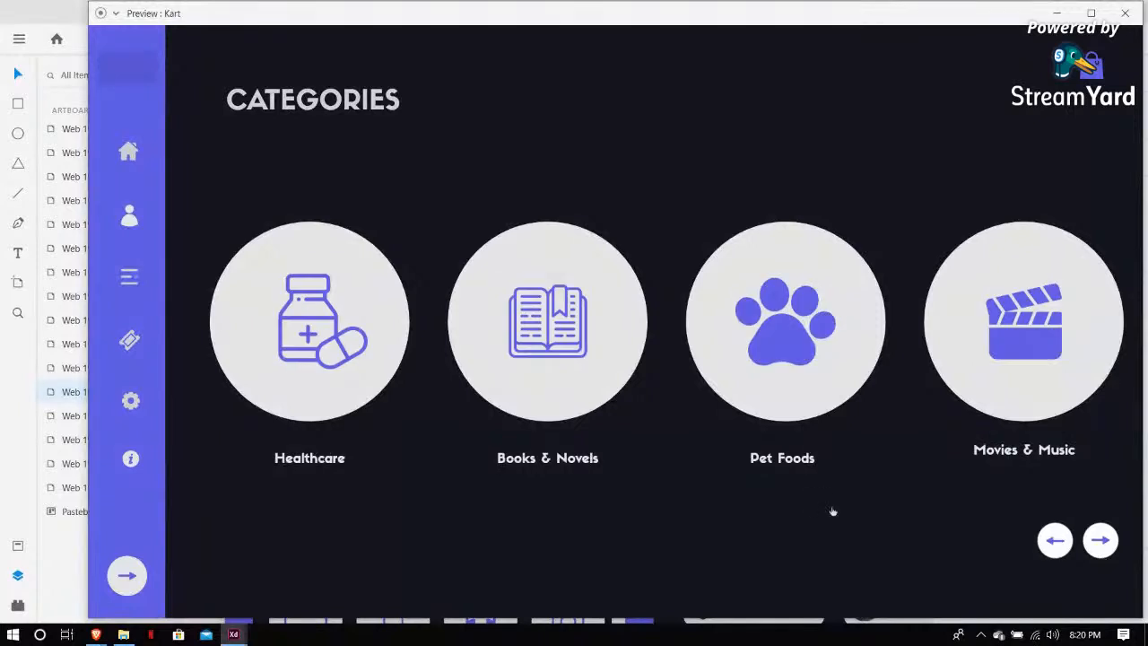
left_click(1057, 553)
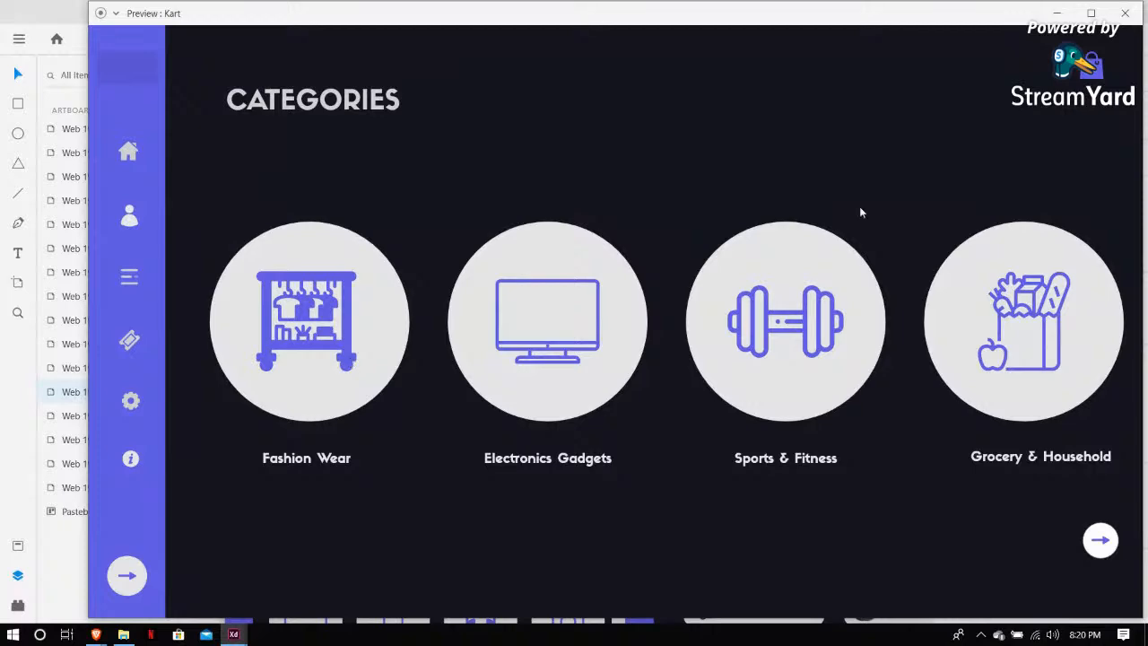
left_click(1126, 13)
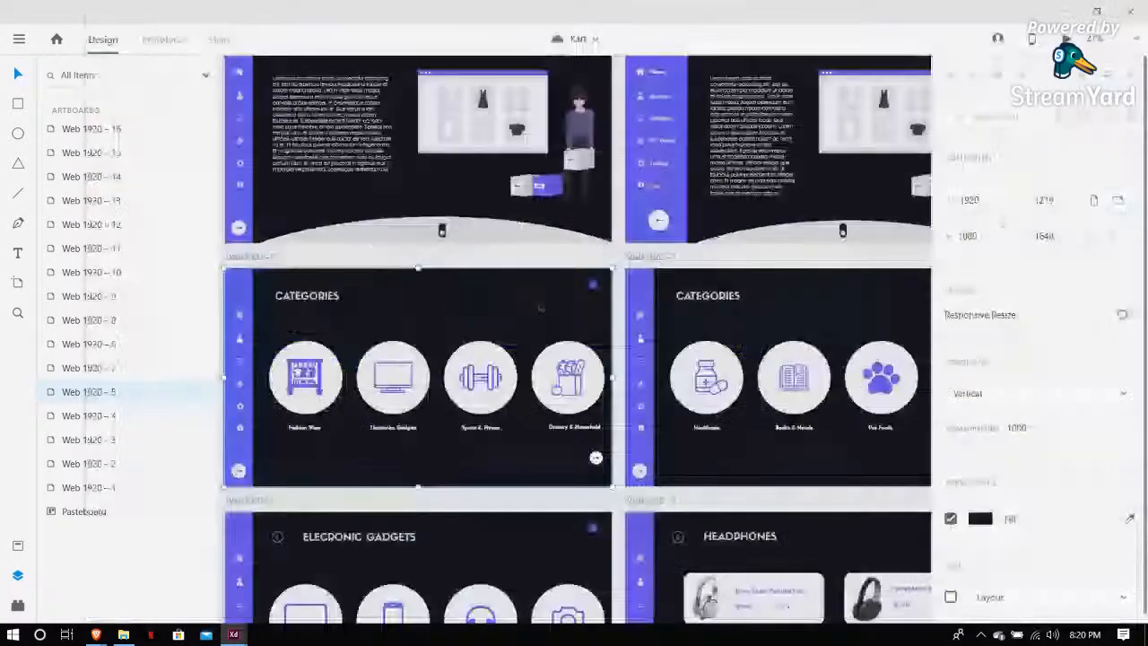
Switch to prototype mode and inspect the tap interaction wired to the categories artboard's next arrow
scroll(489, 363, "down", 3)
scroll(487, 438, "up", 3)
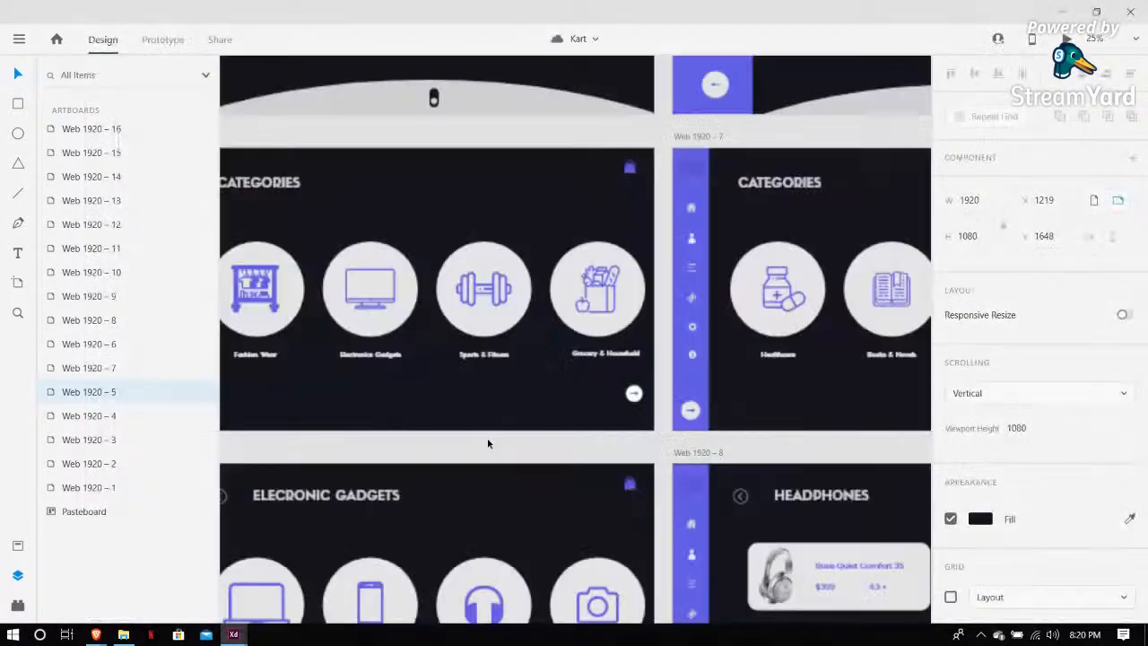
scroll(537, 436, "down", 2)
scroll(538, 442, "right", 3)
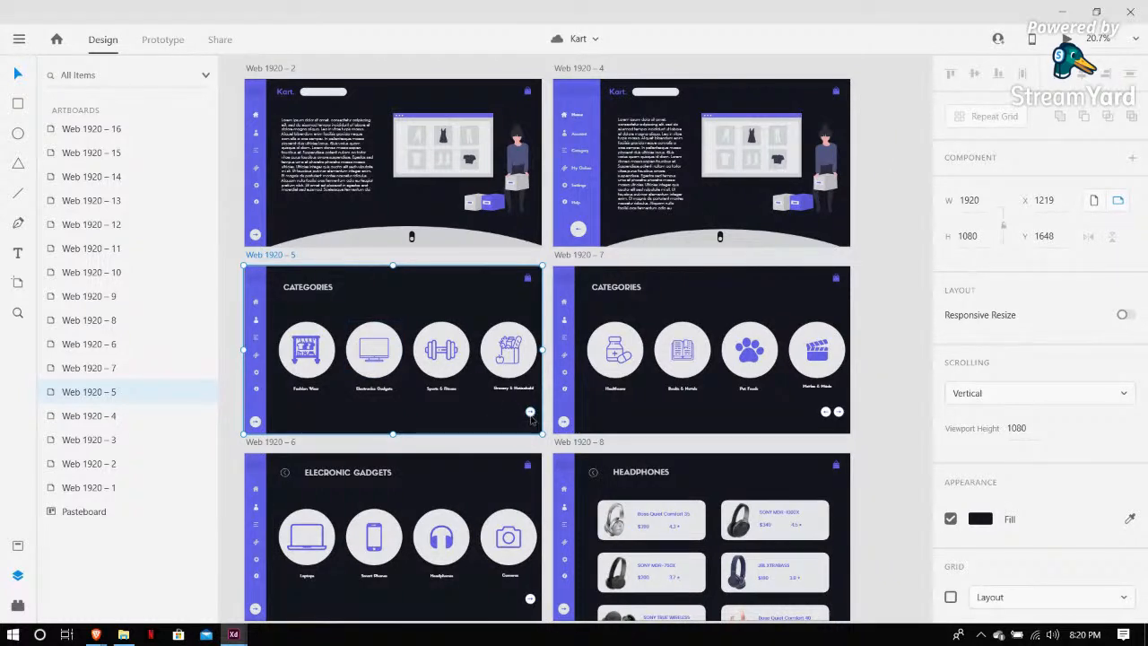
key("ctrl+Tab")
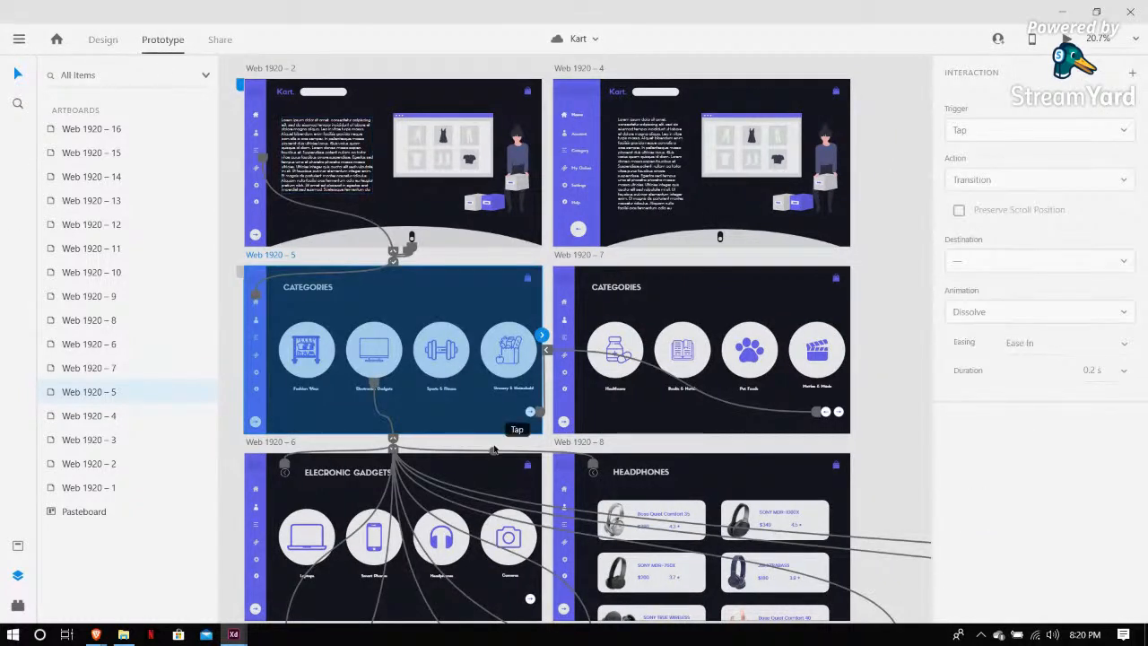
left_click(532, 414)
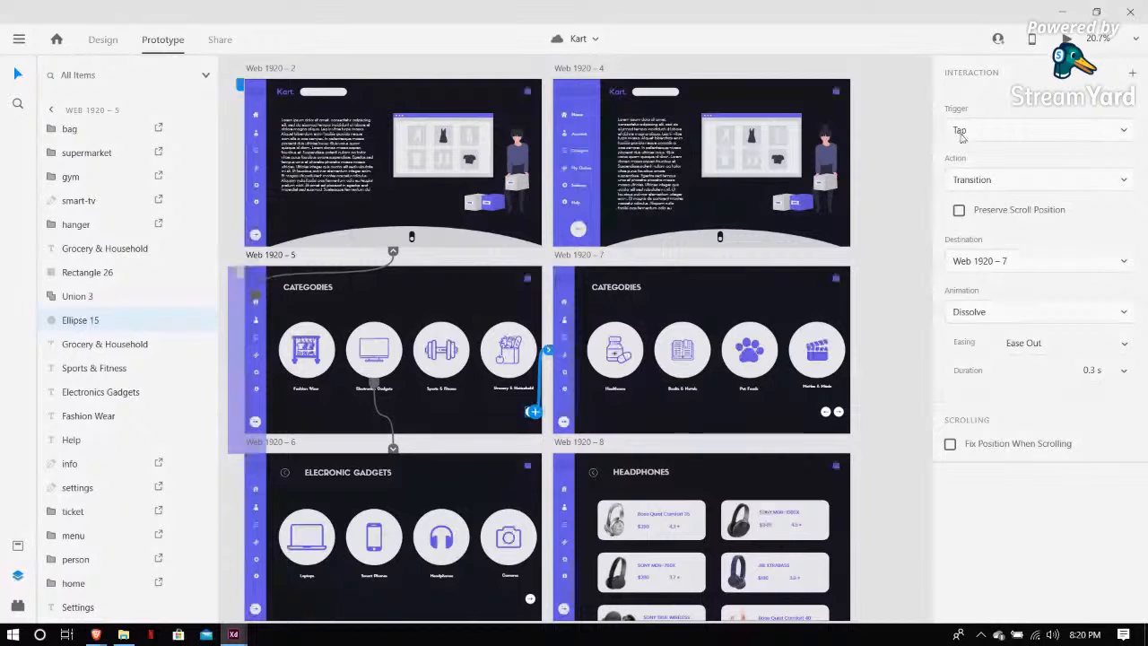
left_click(1082, 182)
left_click(1020, 226)
left_click(1126, 295)
left_click(1082, 378)
left_click(886, 156)
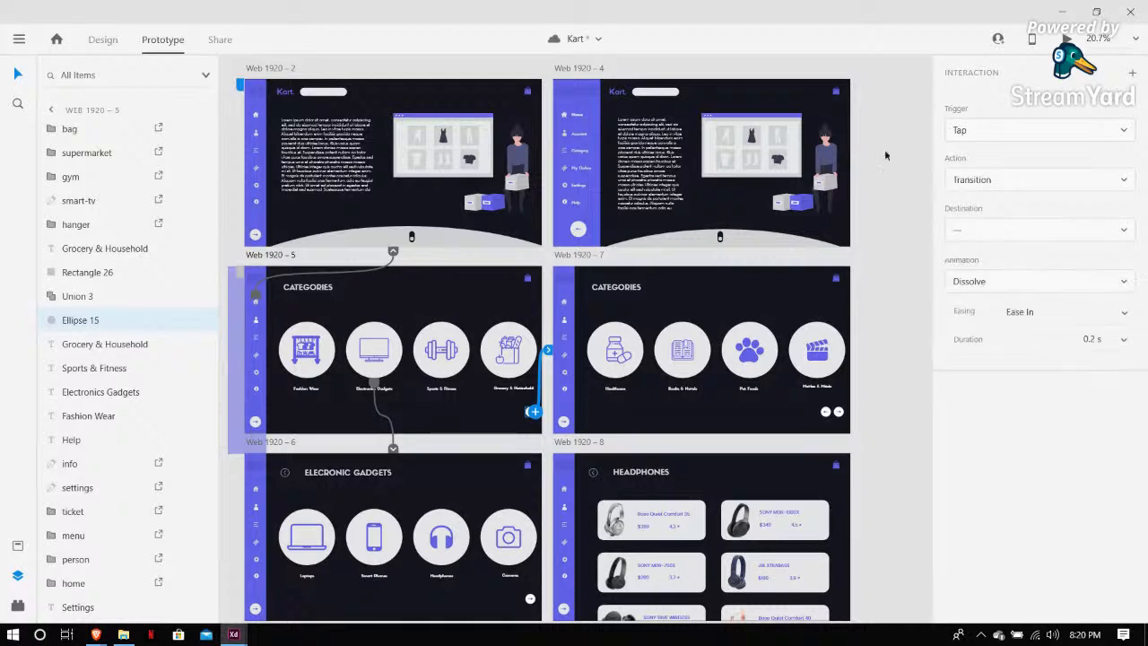
Preview the prototype from the landing artboard, navigating through categories to a headphones product page and its images
left_click(261, 261)
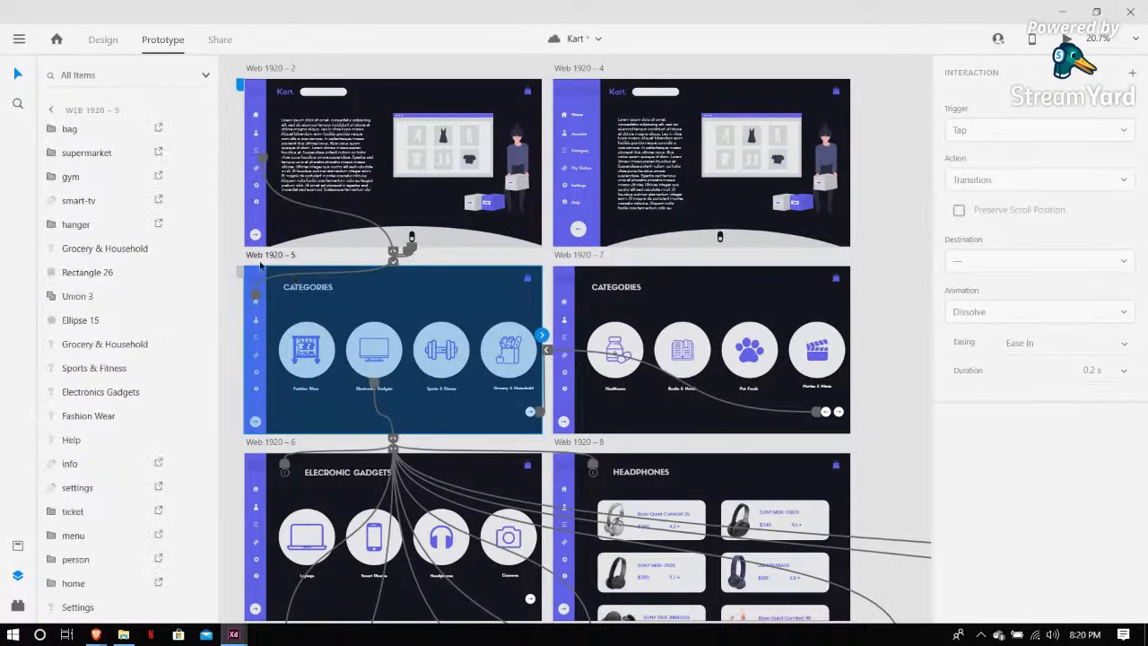
left_click(260, 263)
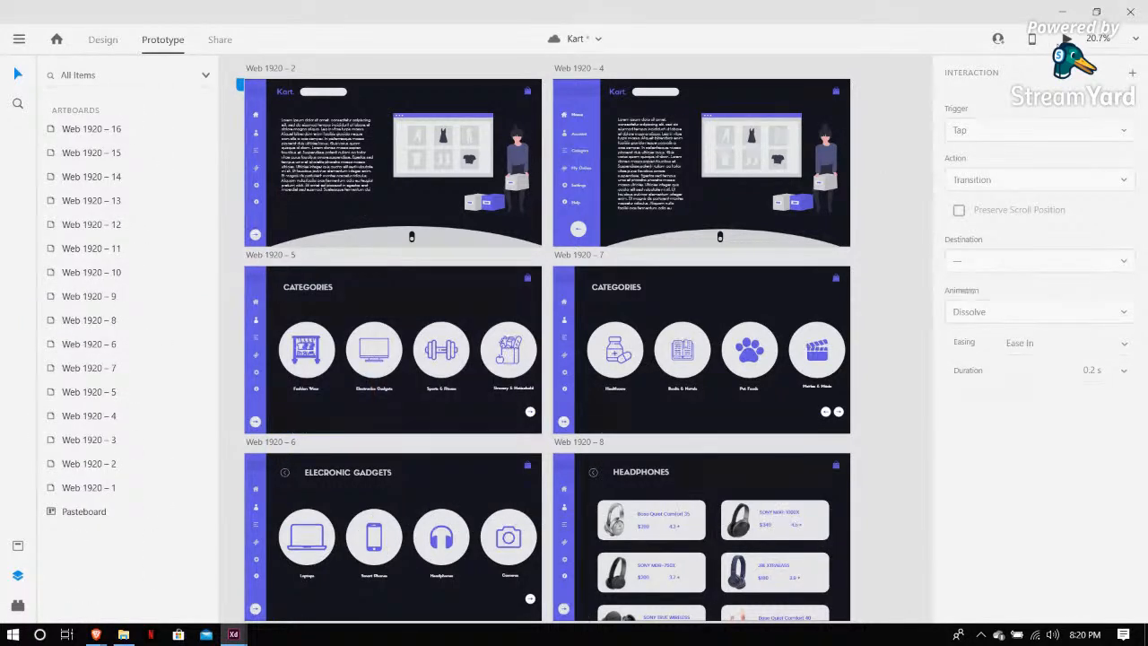
left_click(1067, 38)
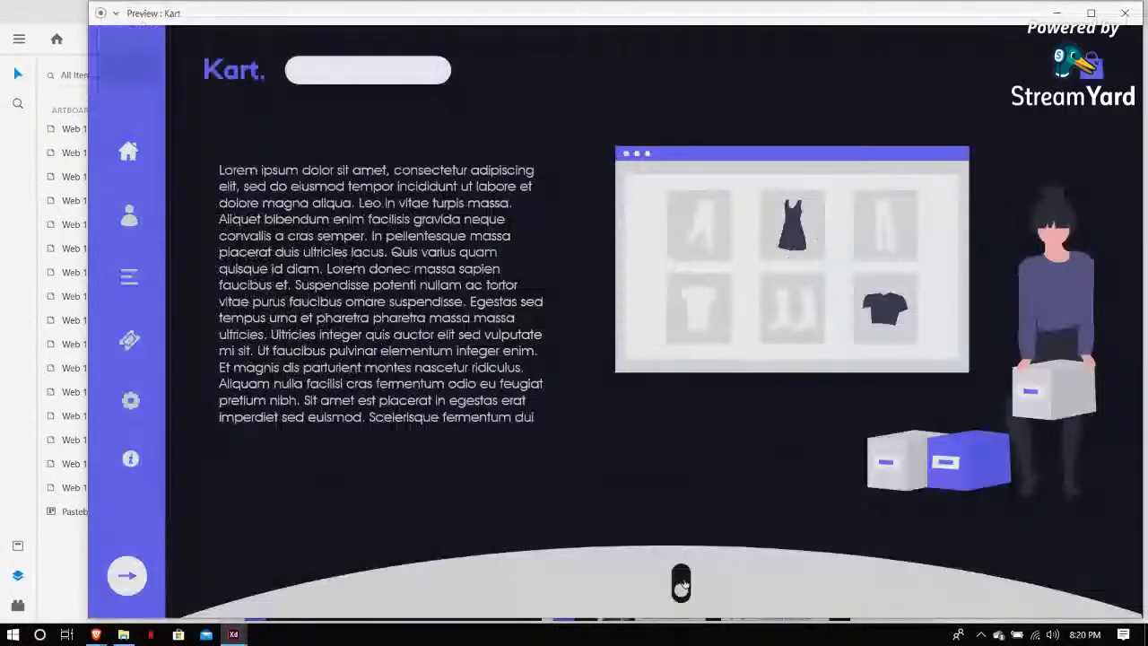
left_click(682, 584)
left_click(1101, 540)
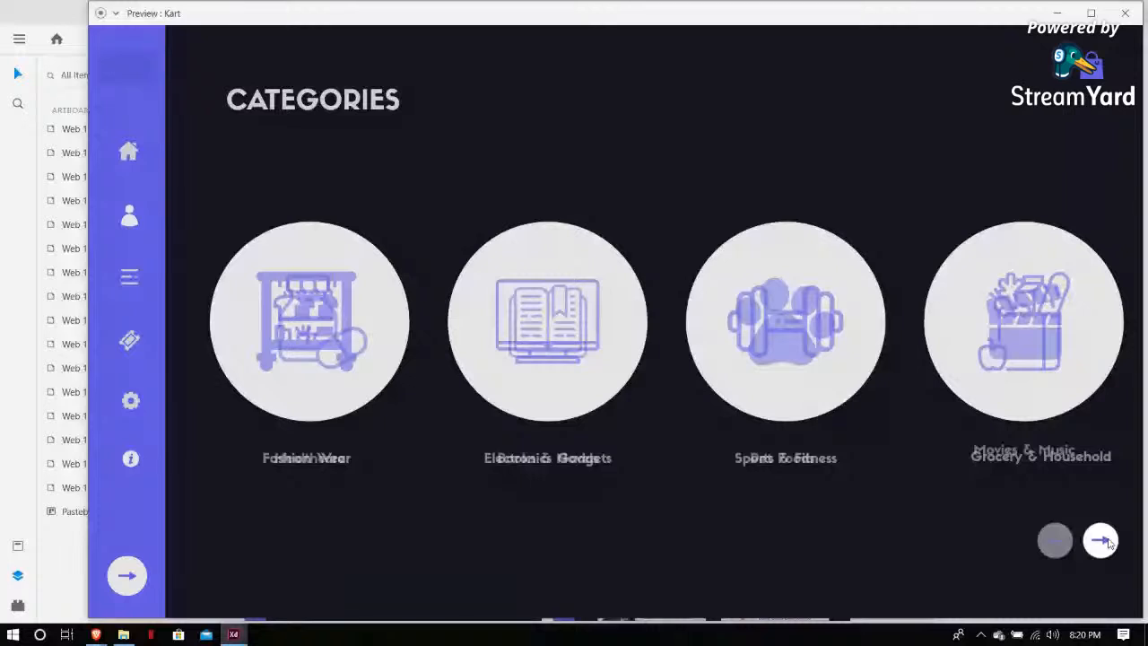
left_click(1097, 540)
left_click(1095, 541)
left_click(1054, 541)
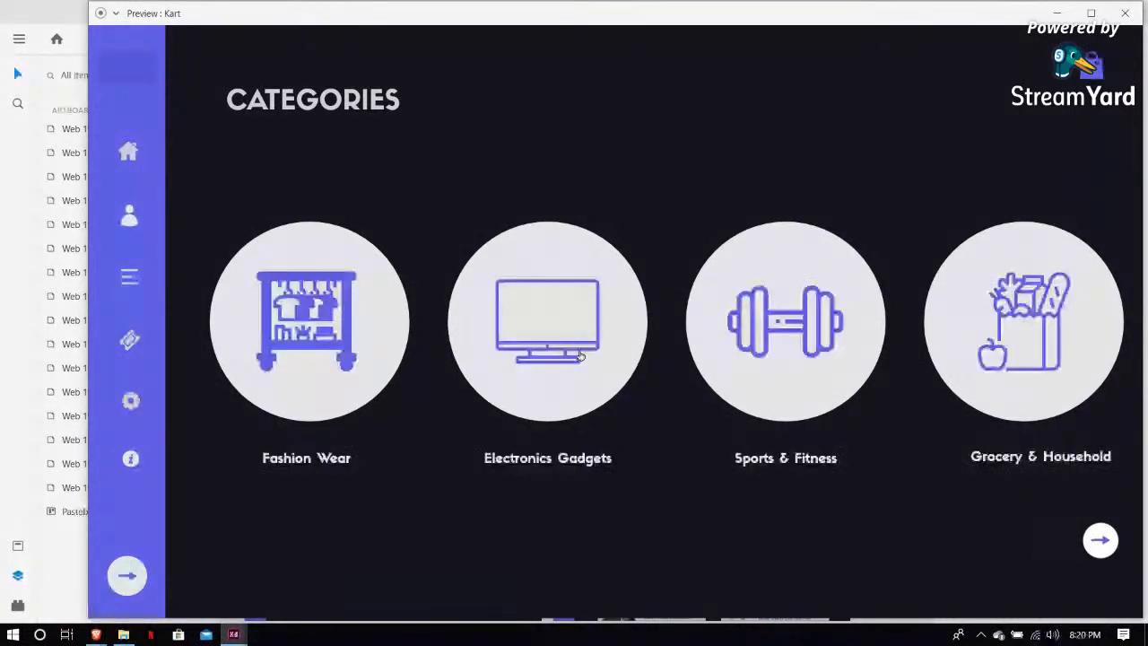
left_click(581, 356)
left_click(782, 332)
left_click(827, 338)
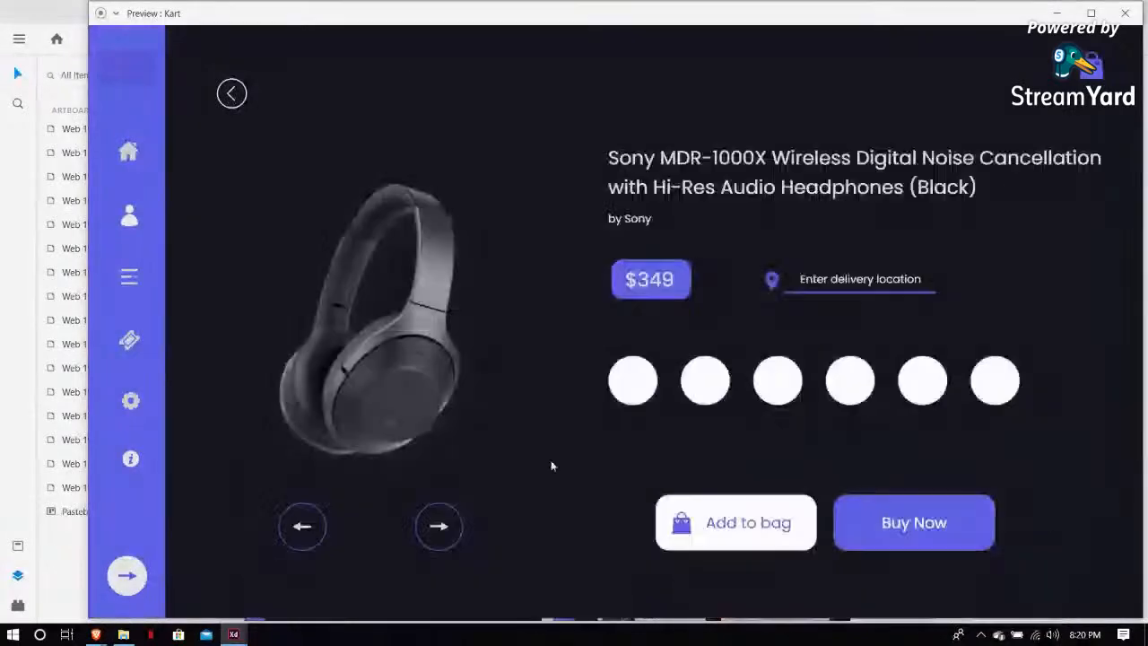
left_click(439, 526)
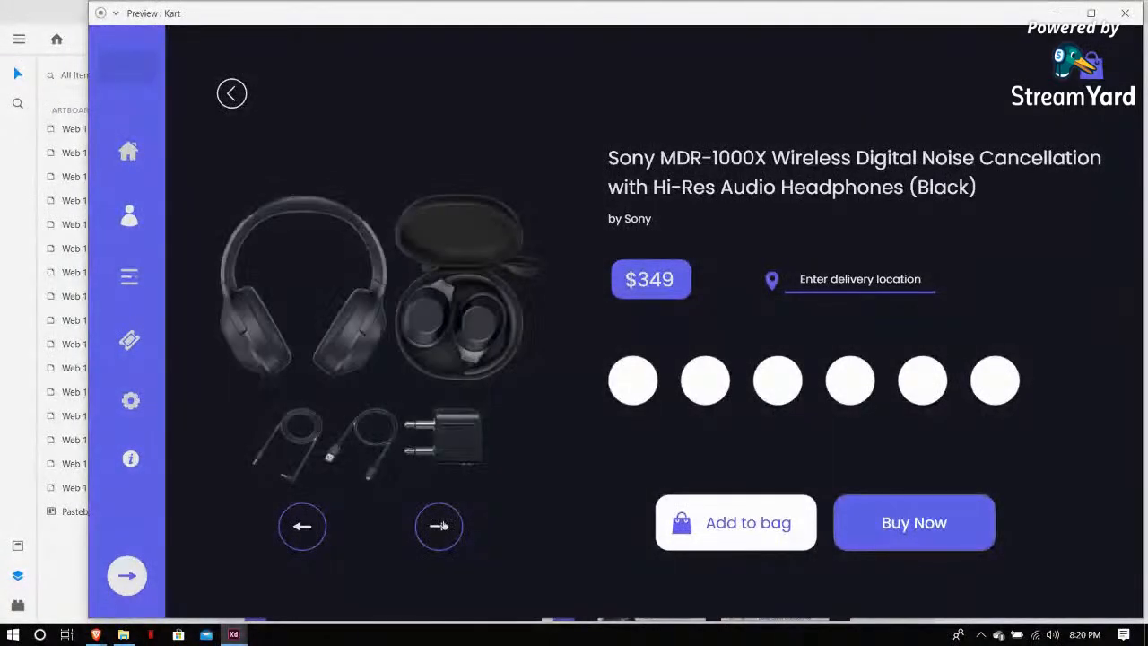
left_click(442, 526)
left_click(1125, 13)
Preview the Web 1920 – 14 product artboard, cycling its image arrows, then return to design mode
scroll(788, 228, "down", 3)
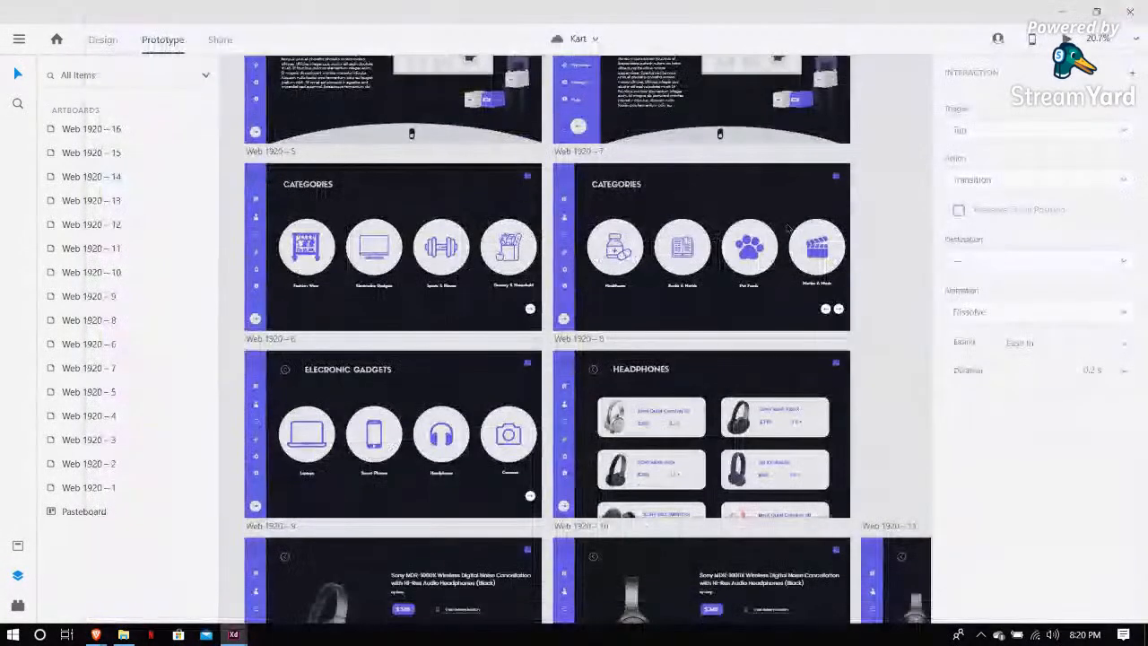
scroll(788, 228, "down", 5)
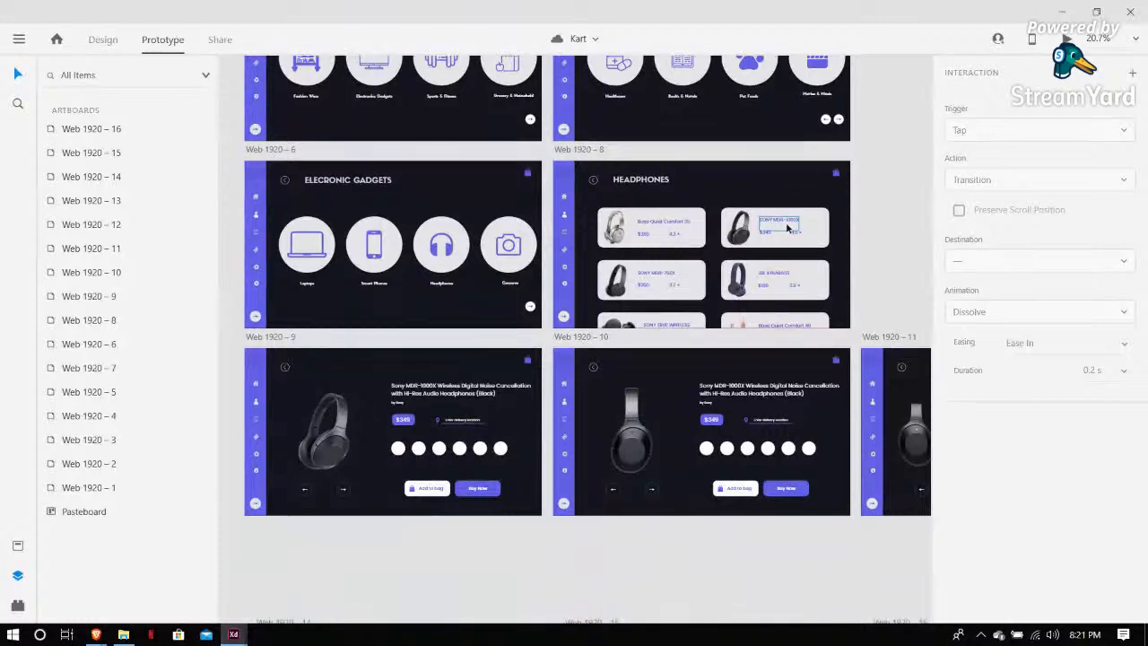
scroll(780, 255, "down", 2)
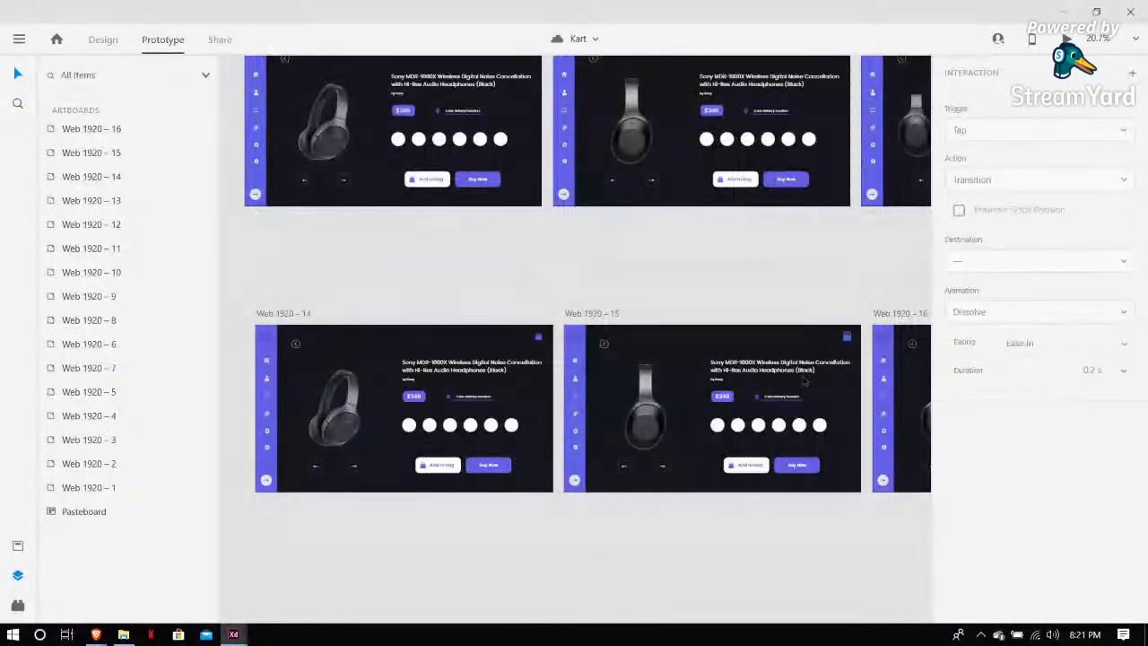
scroll(309, 287, "up", 2)
left_click(339, 171)
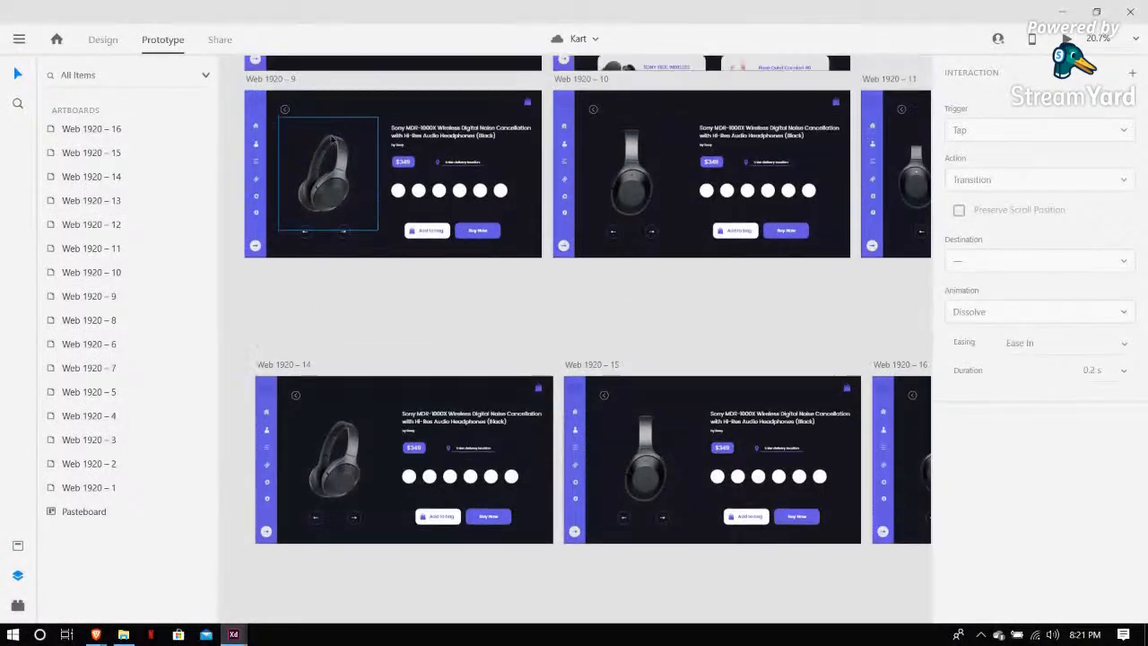
scroll(296, 99, "up", 1)
scroll(310, 348, "down", 1)
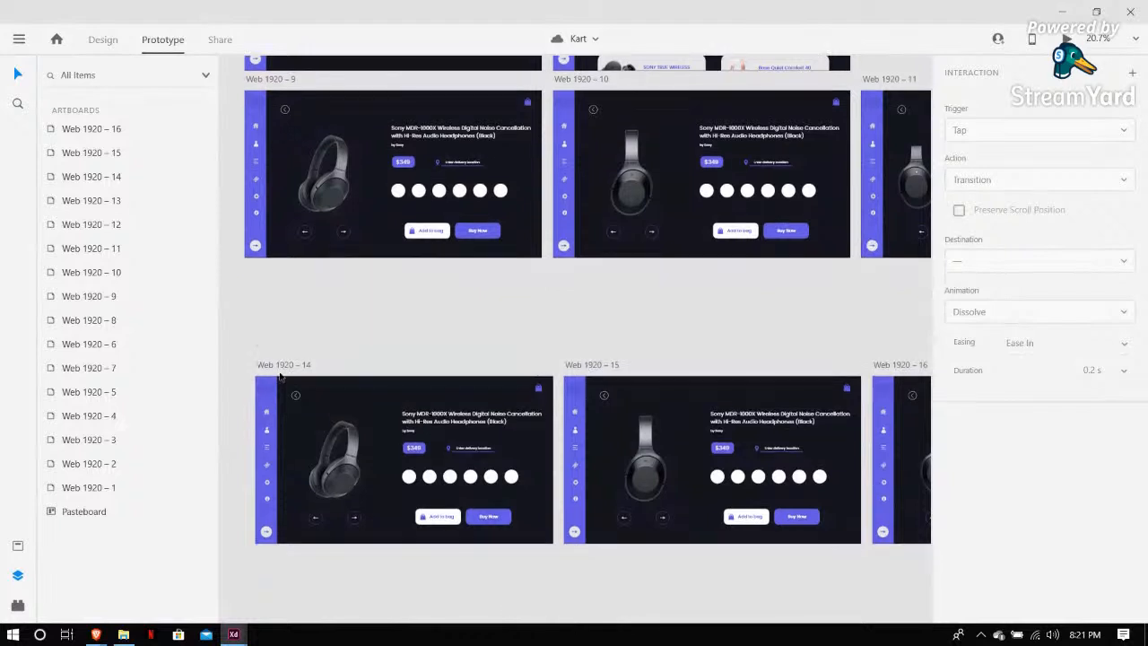
left_click(288, 366)
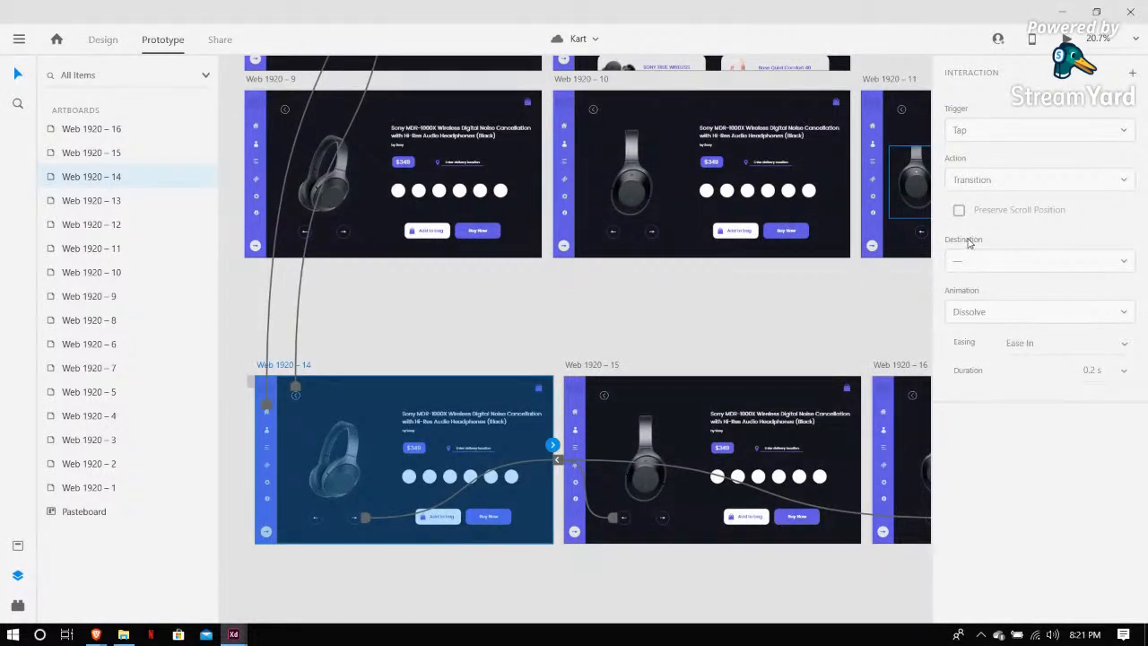
key("ctrl+Return")
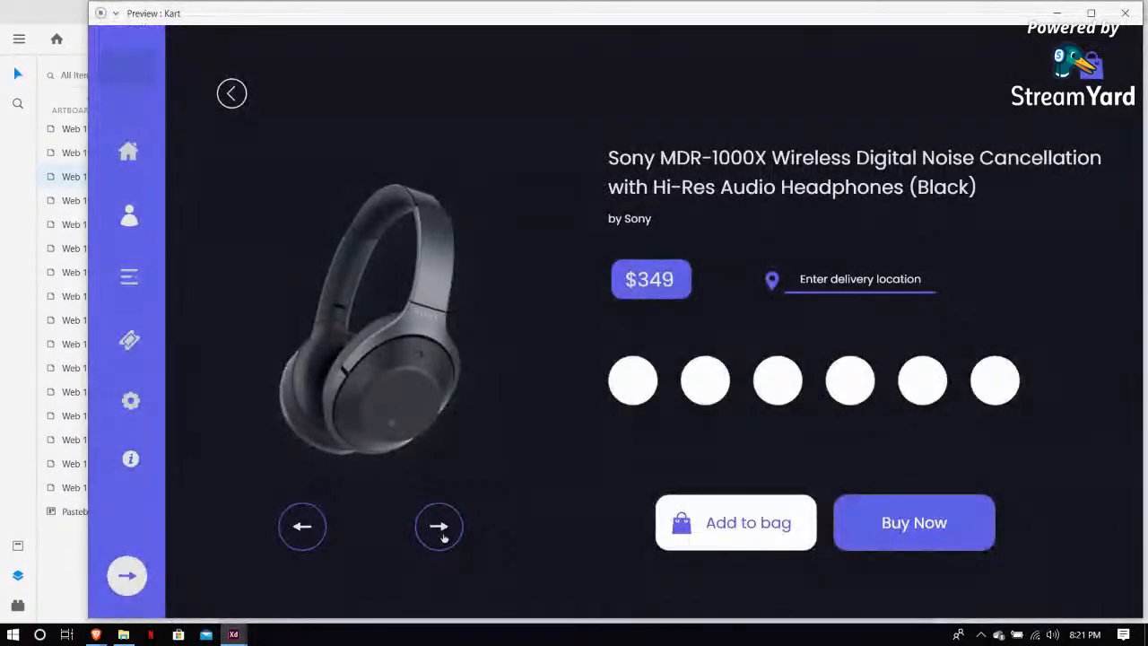
left_click(444, 536)
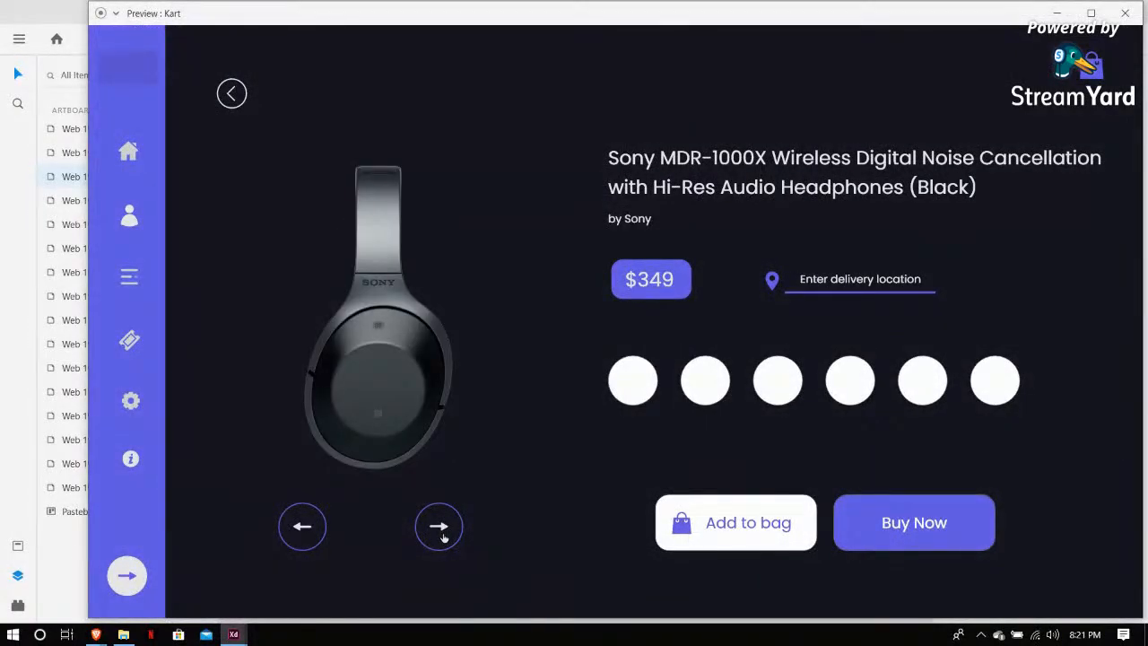
left_click(443, 536)
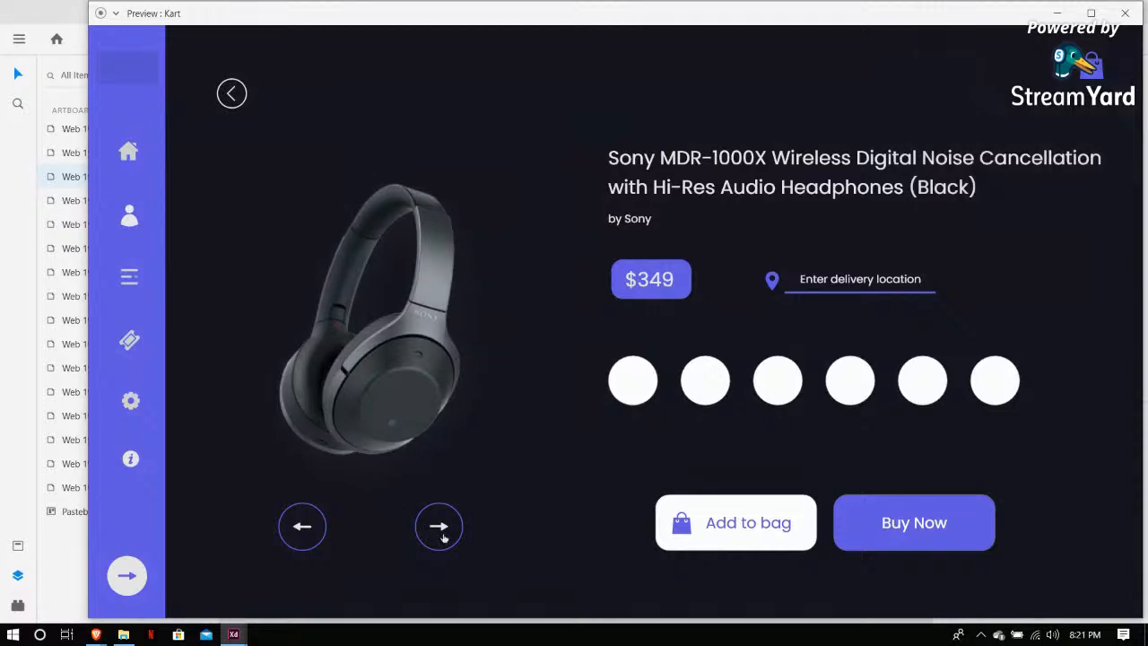
left_click(443, 537)
left_click(443, 536)
left_click(443, 537)
left_click(443, 536)
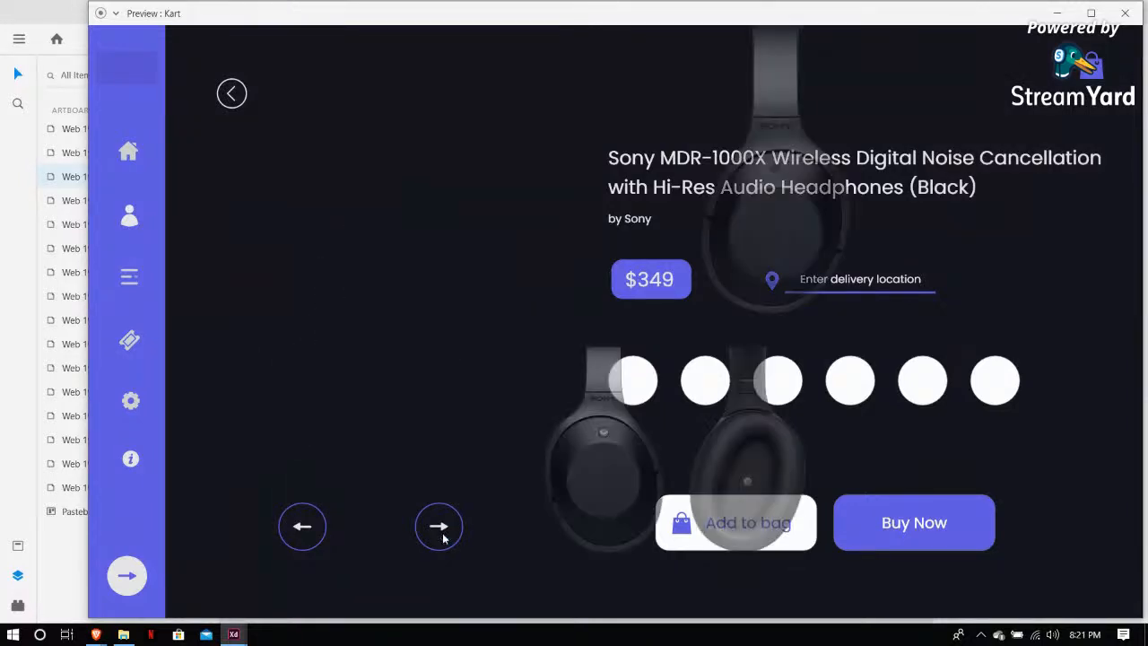
left_click(443, 537)
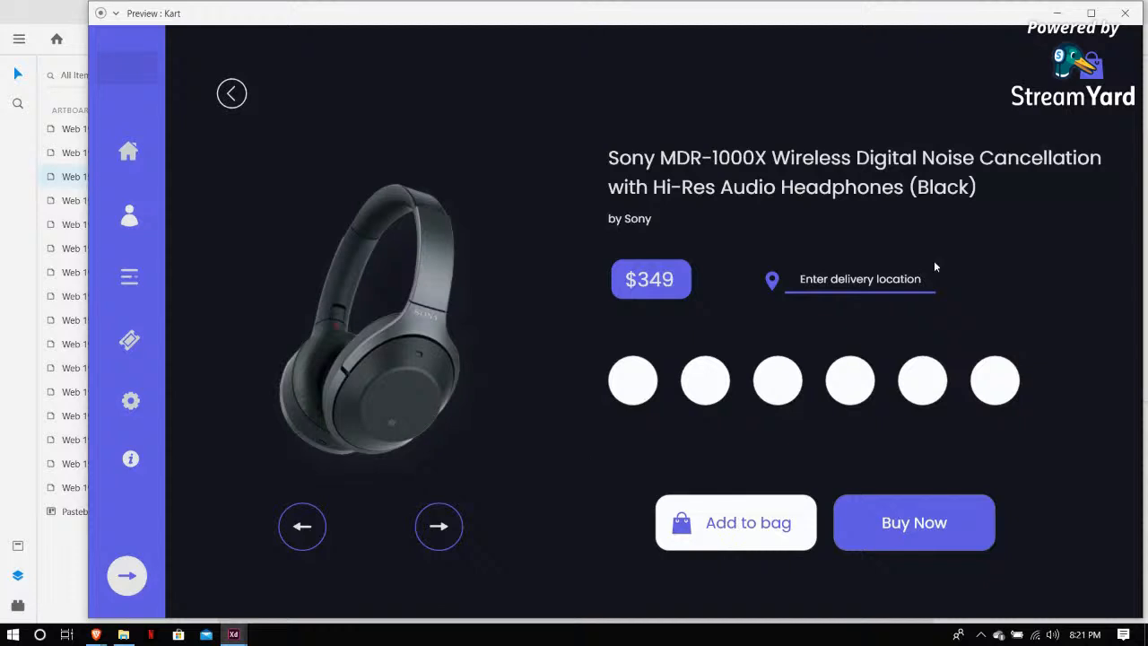
left_click(1125, 12)
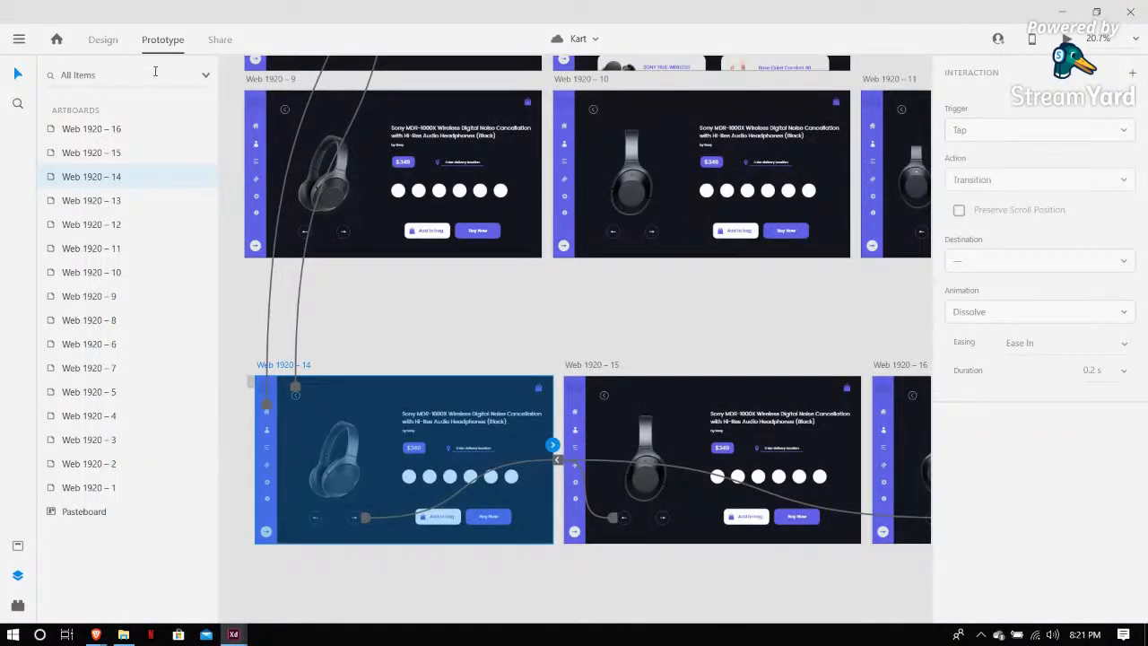
left_click(103, 41)
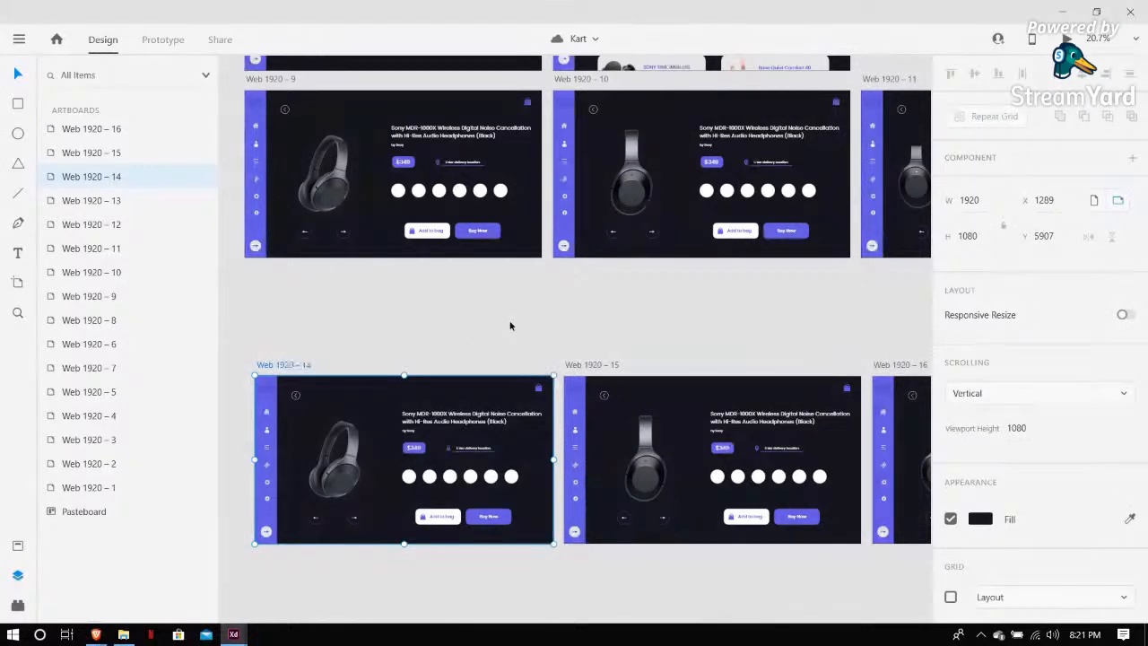
Inspect the hidden headphone images on Web 1920 – 14 by temporarily raising their opacity to 100%, then restore 0% and save
scroll(509, 326, "up", 2)
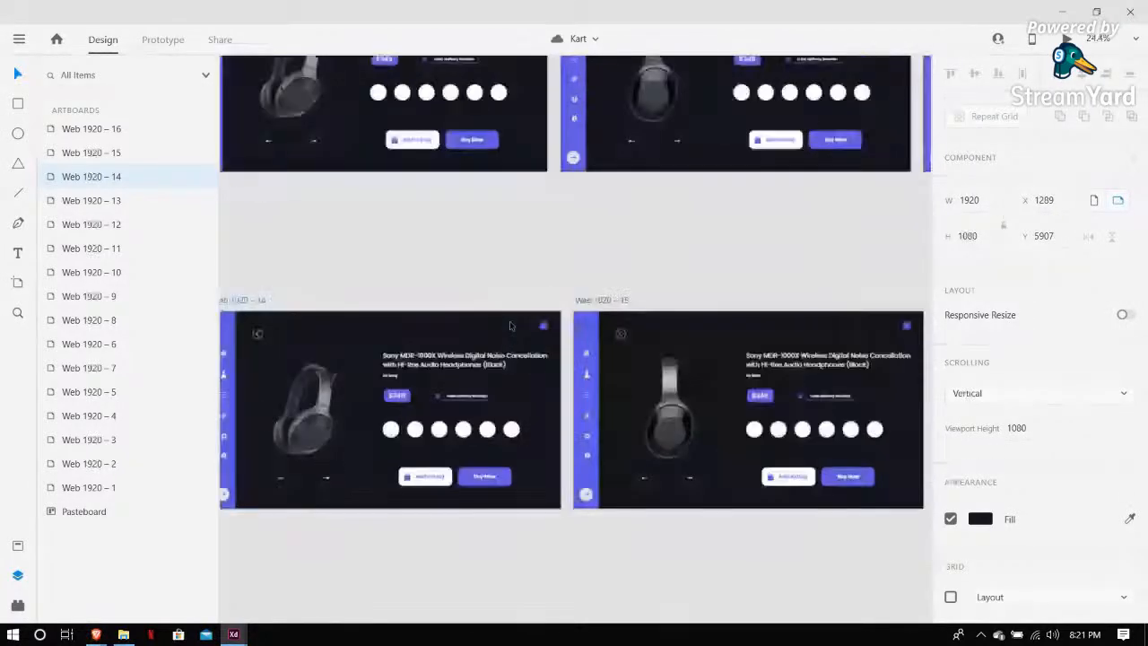
scroll(511, 325, "up", 2)
scroll(511, 325, "down", 7)
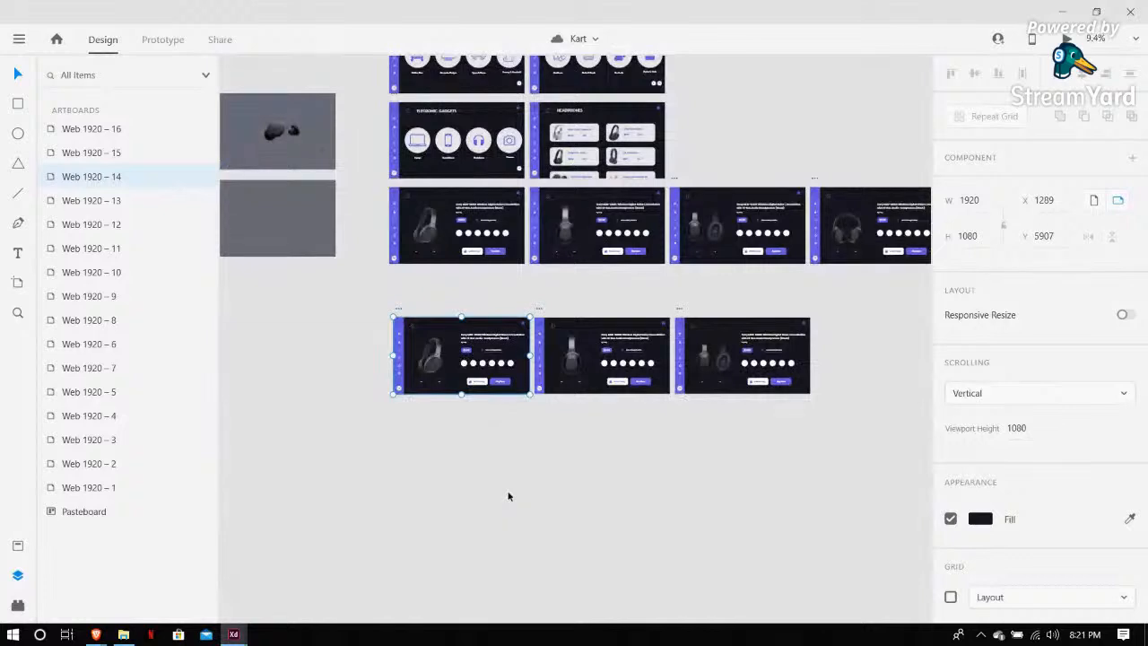
scroll(510, 496, "up", 4)
scroll(521, 457, "up", 3)
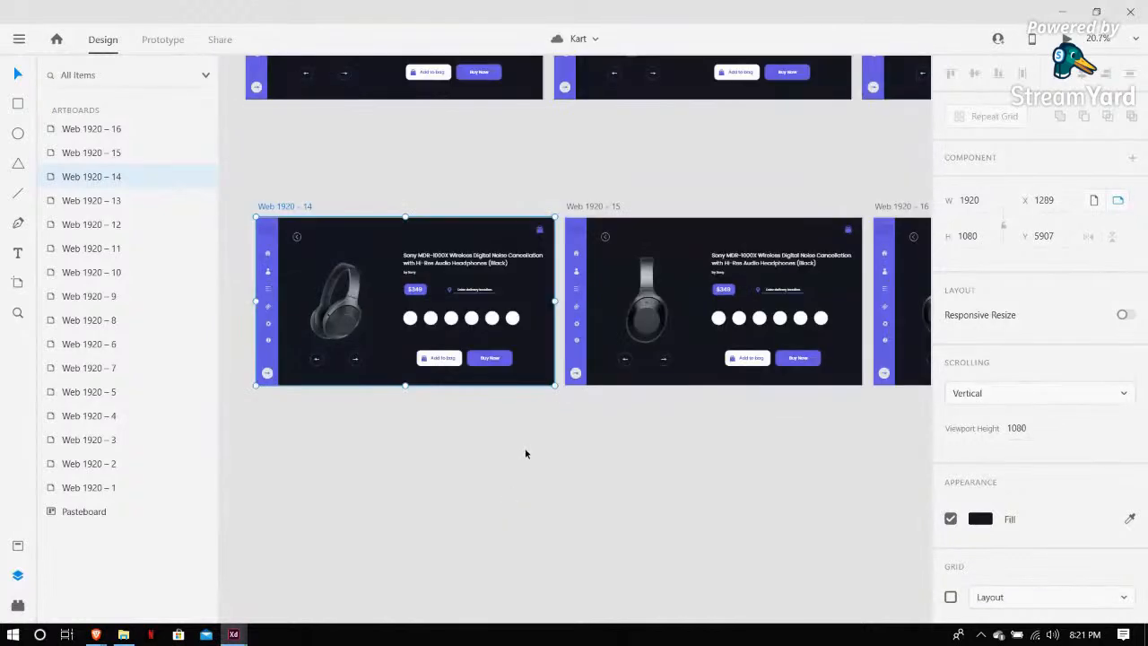
left_click(527, 247)
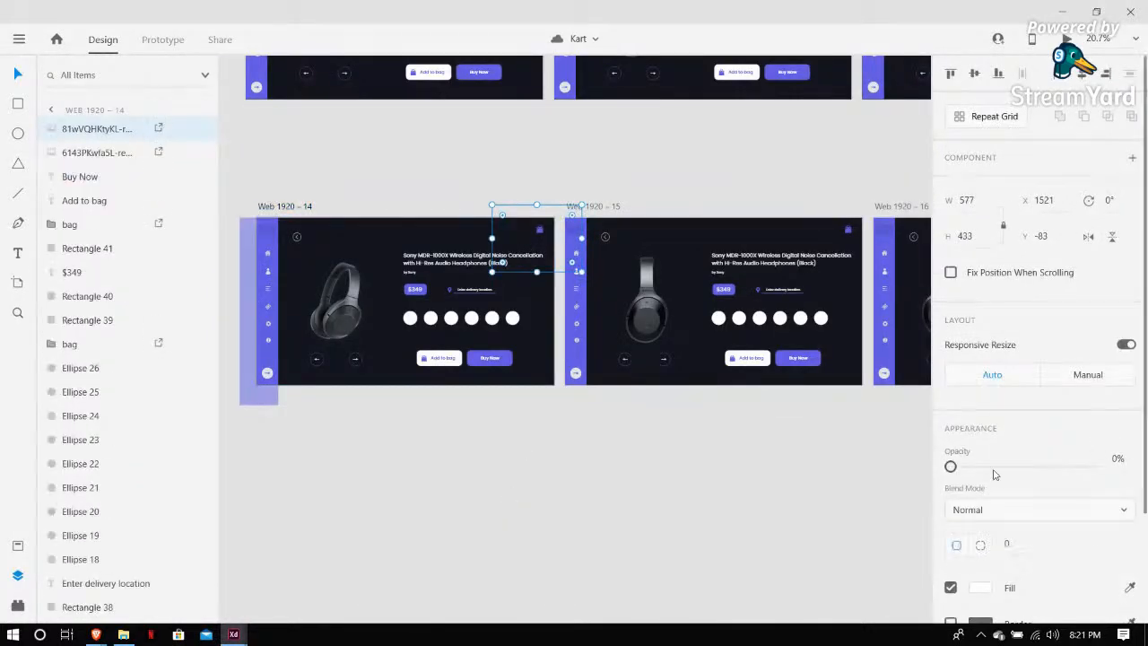
left_click_drag(952, 467, 1096, 466)
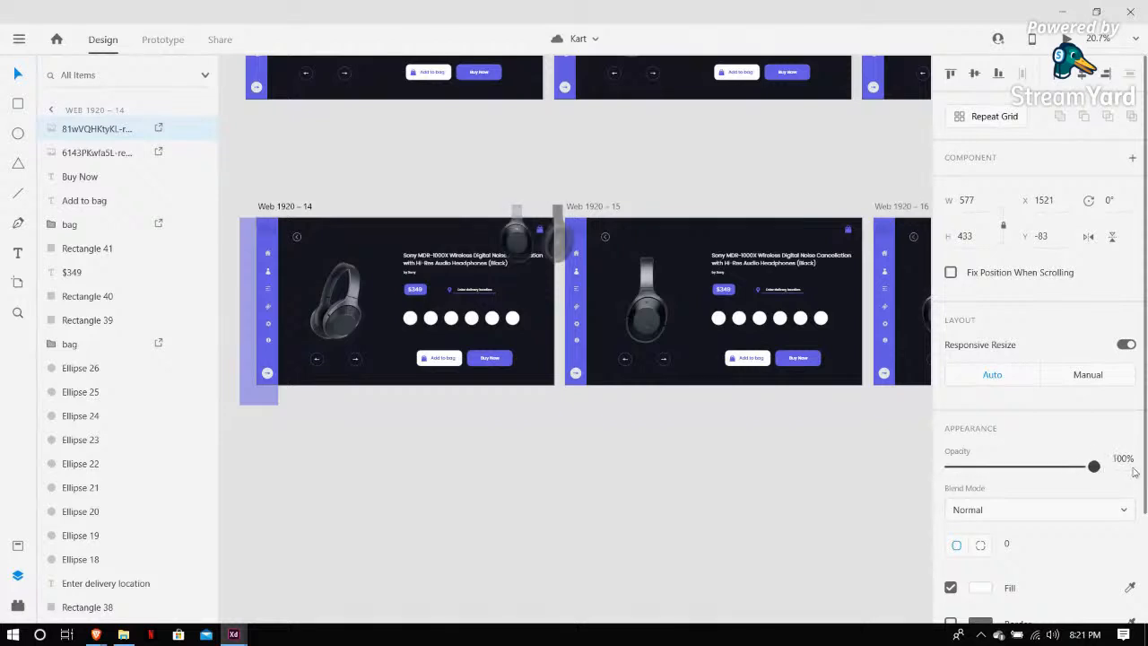
left_click(546, 391)
left_click_drag(955, 470, 1095, 467)
left_click(628, 409)
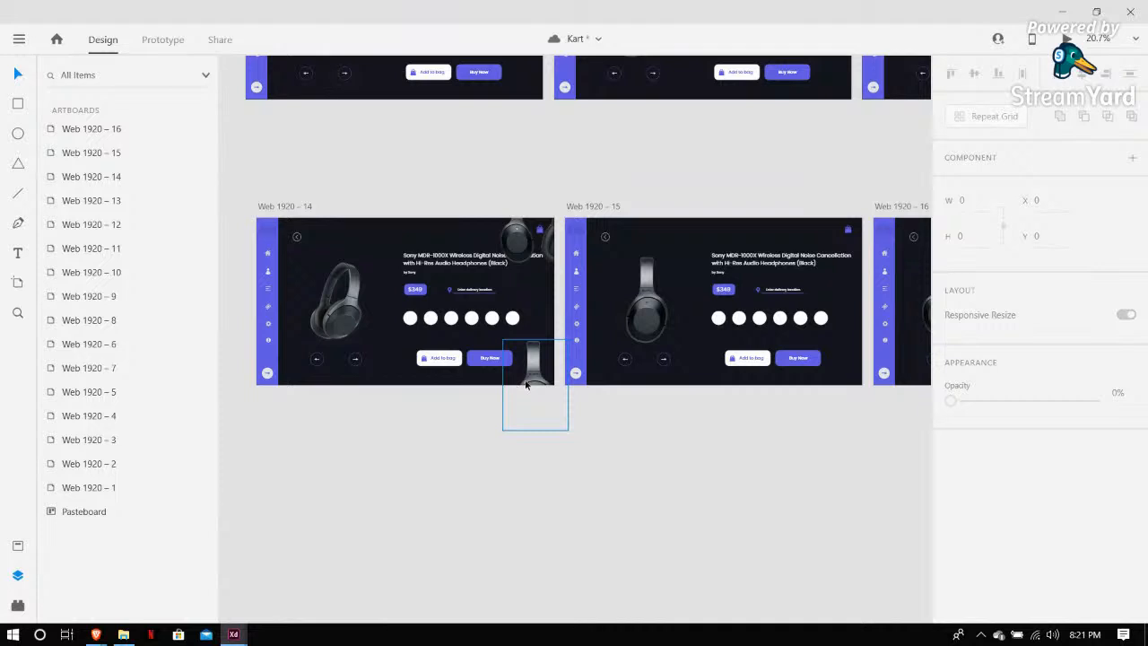
left_click_drag(527, 384, 526, 236)
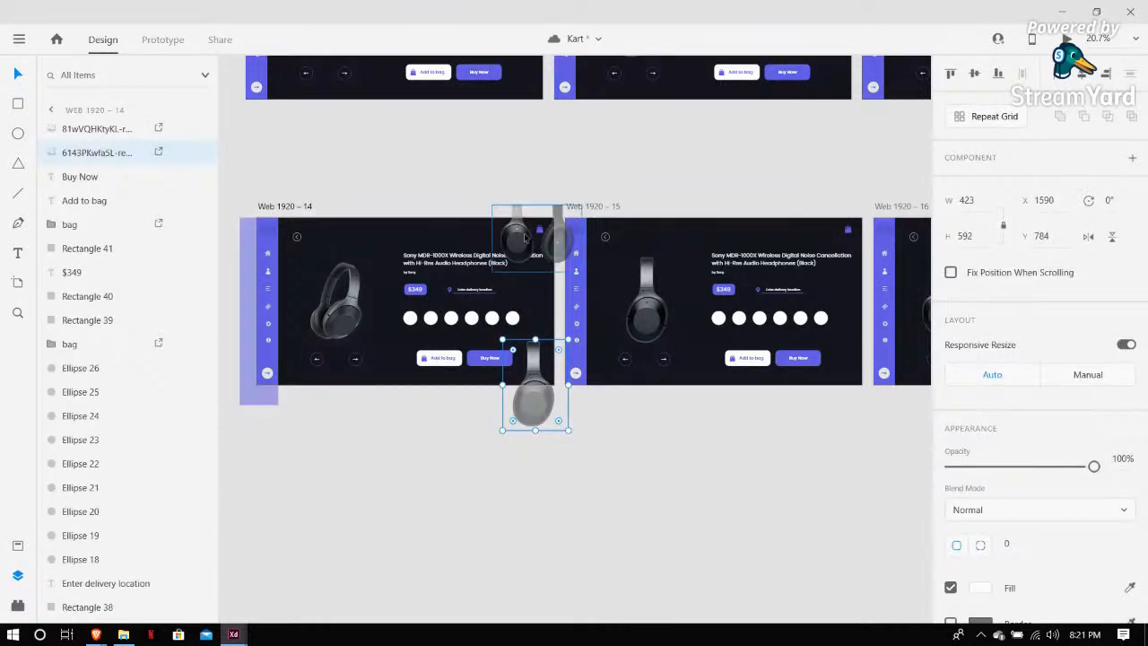
left_click(527, 236, "shift")
left_click_drag(1096, 467, 951, 467)
left_click(732, 458)
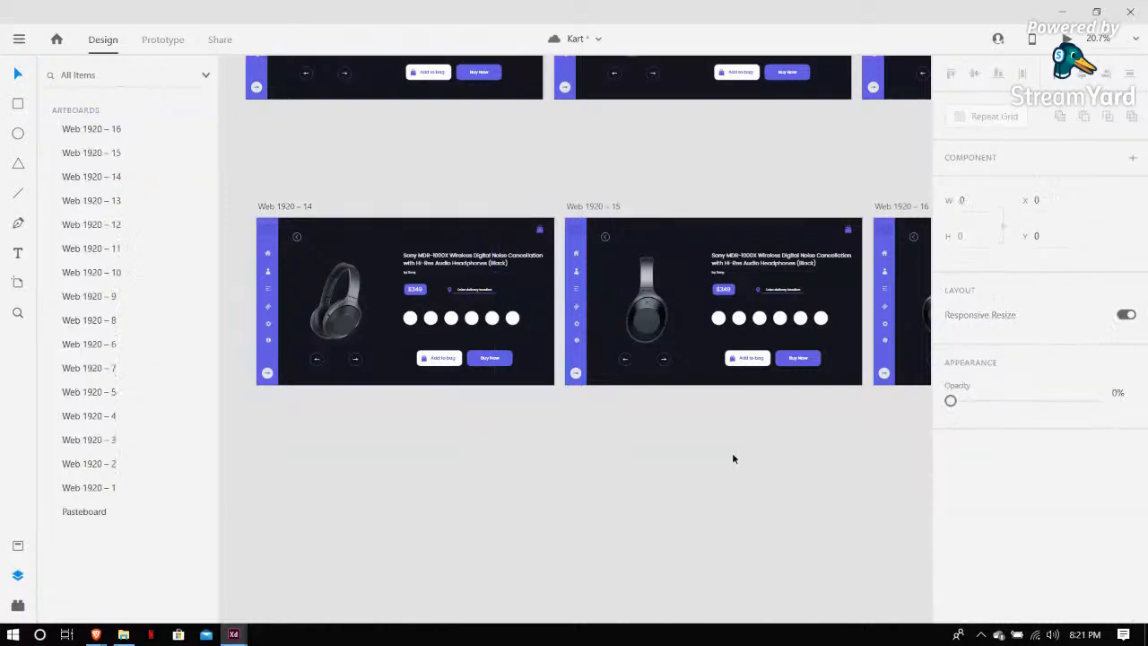
left_click_drag(568, 430, 543, 384)
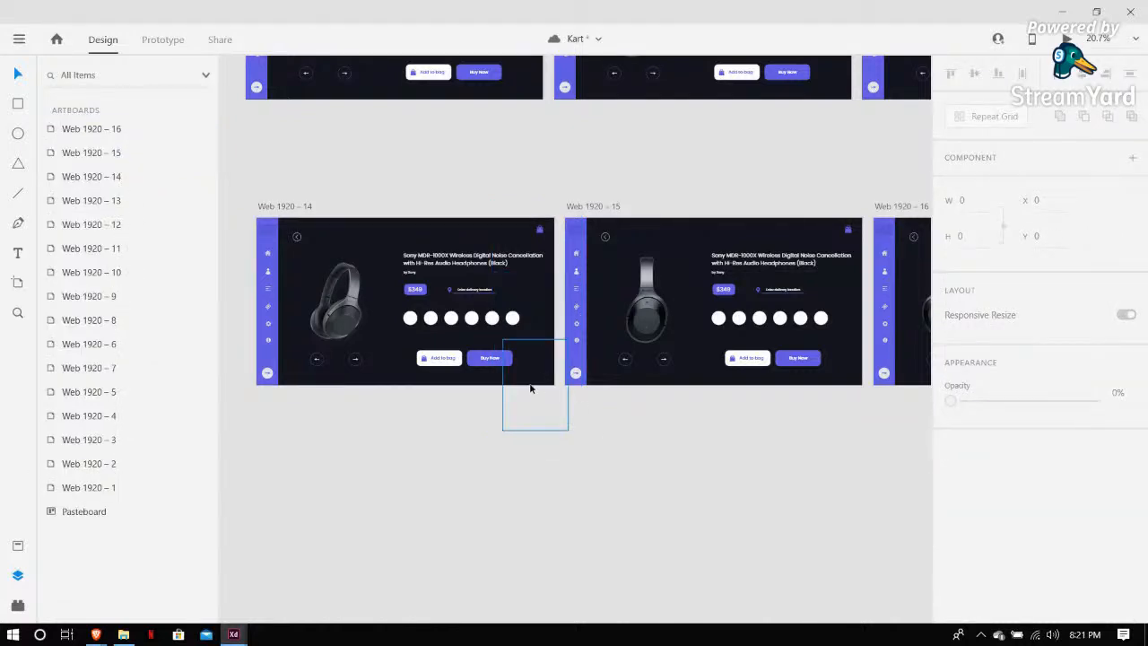
left_click_drag(529, 372, 529, 373)
left_click(365, 310)
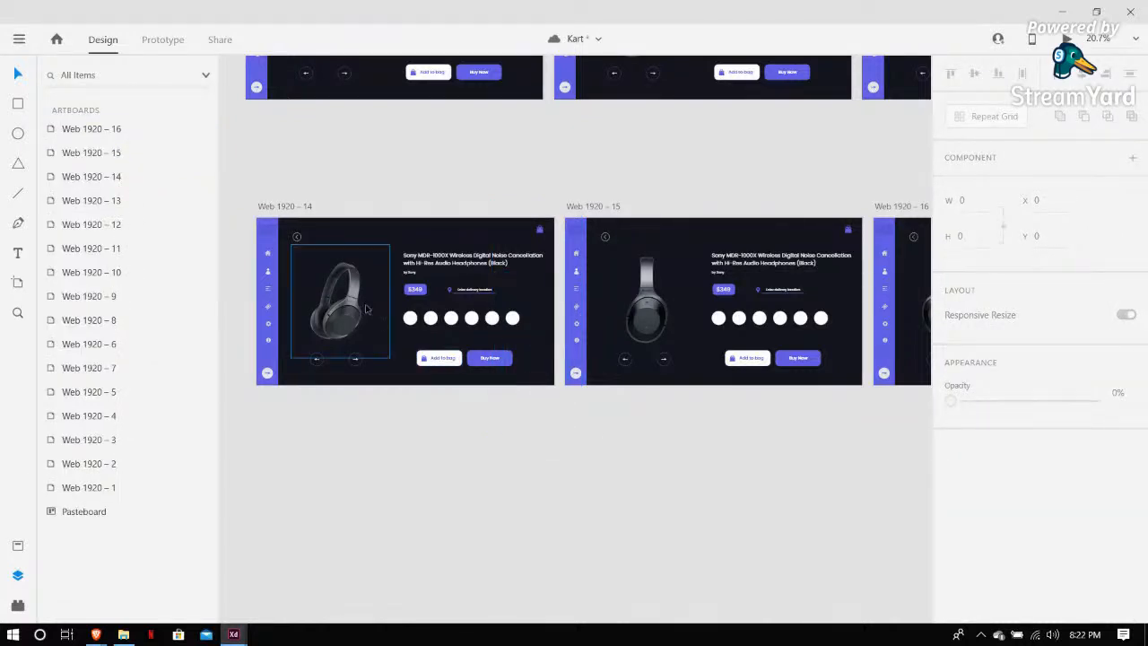
key("ctrl+s")
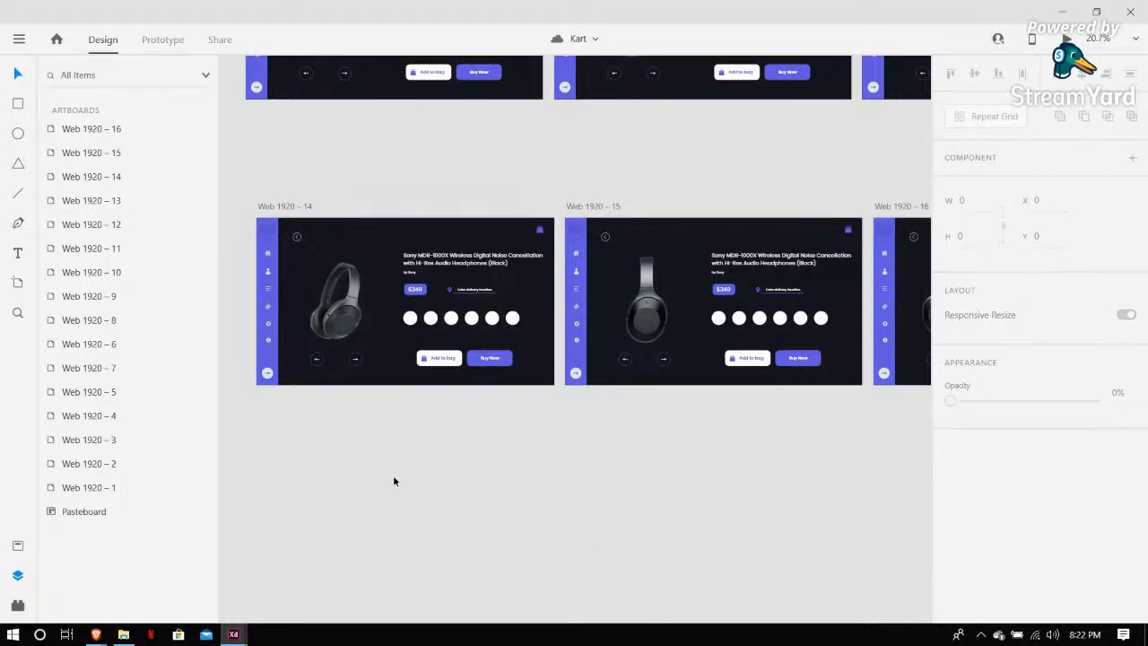
Preview the Kart prototype from the landing artboard through the categories to the headphones product page, cycling its images
scroll(448, 438, "up", 3)
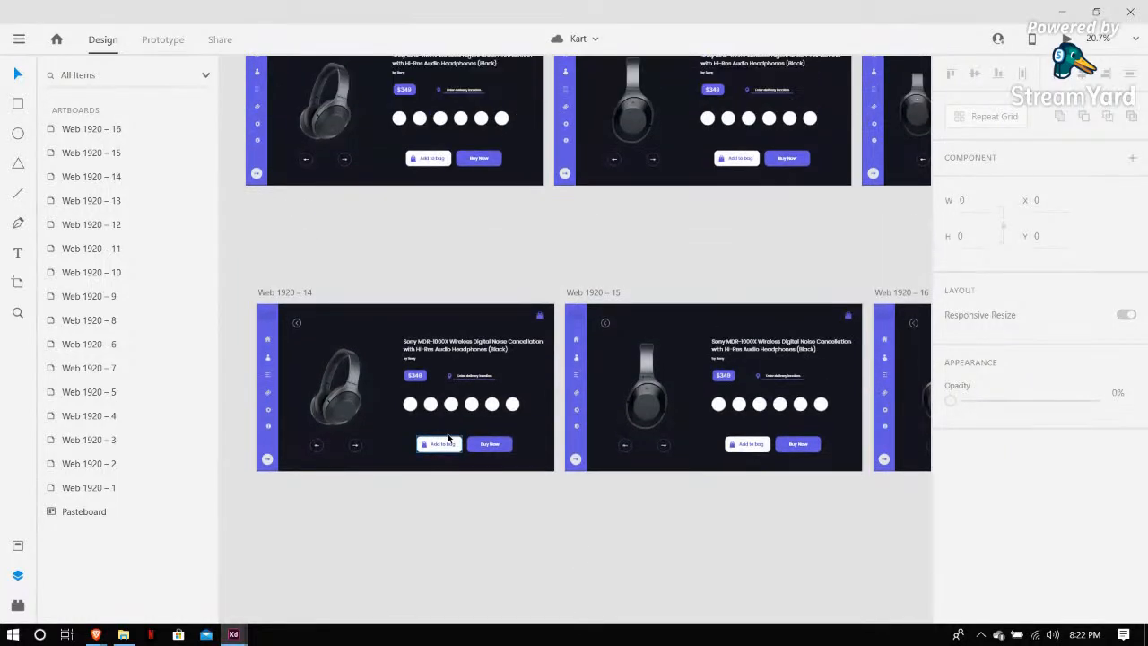
scroll(583, 314, "up", 1)
scroll(551, 329, "up", 1)
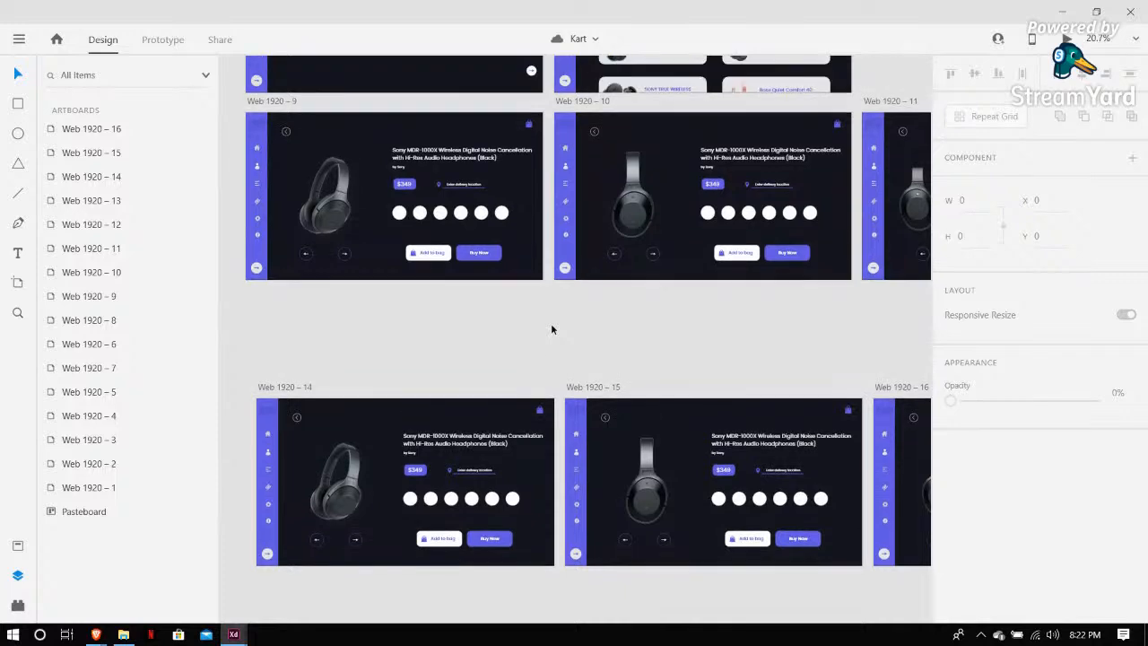
scroll(551, 329, "down", 3)
scroll(552, 329, "down", 3)
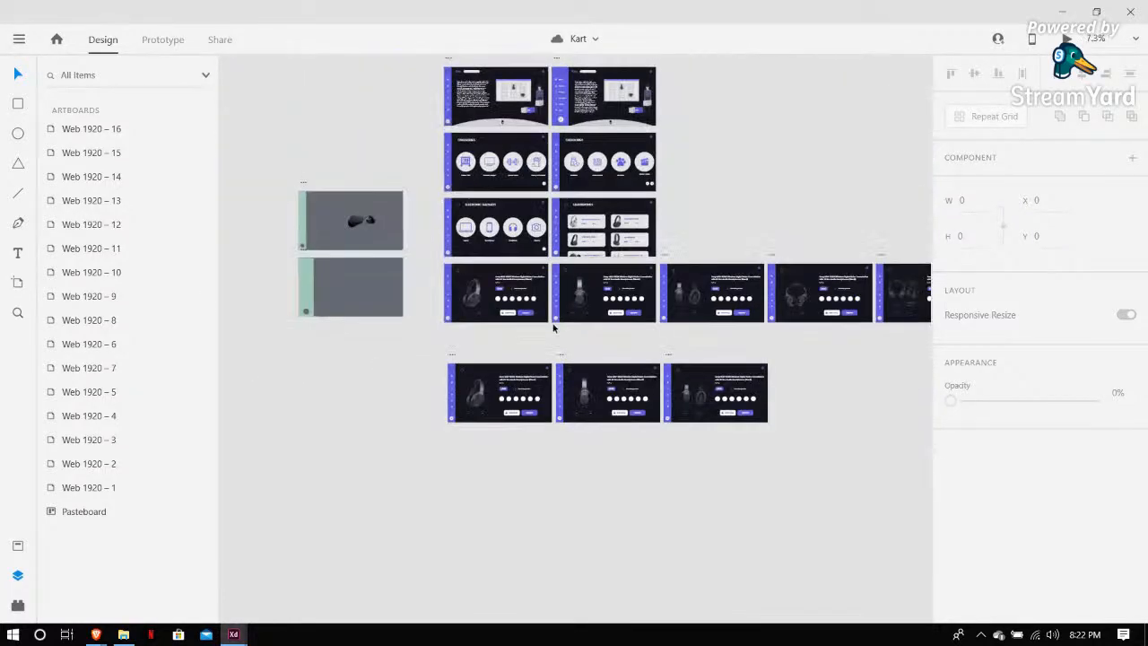
scroll(552, 329, "right", 1)
scroll(511, 329, "right", 2)
scroll(510, 324, "up", 2)
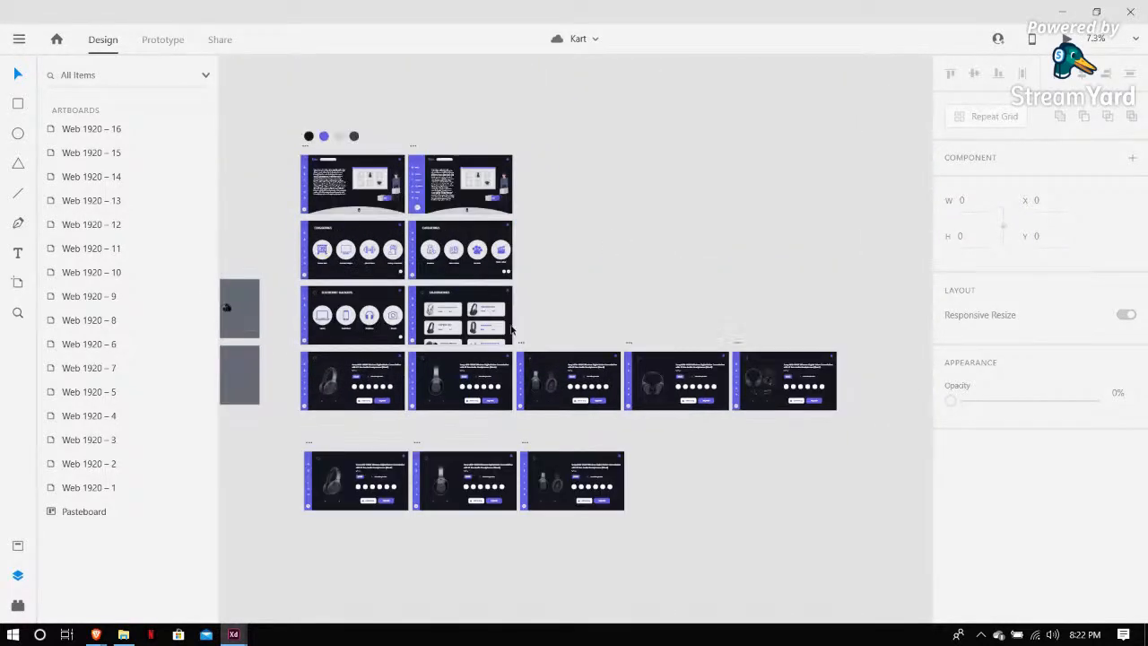
scroll(567, 273, "up", 1)
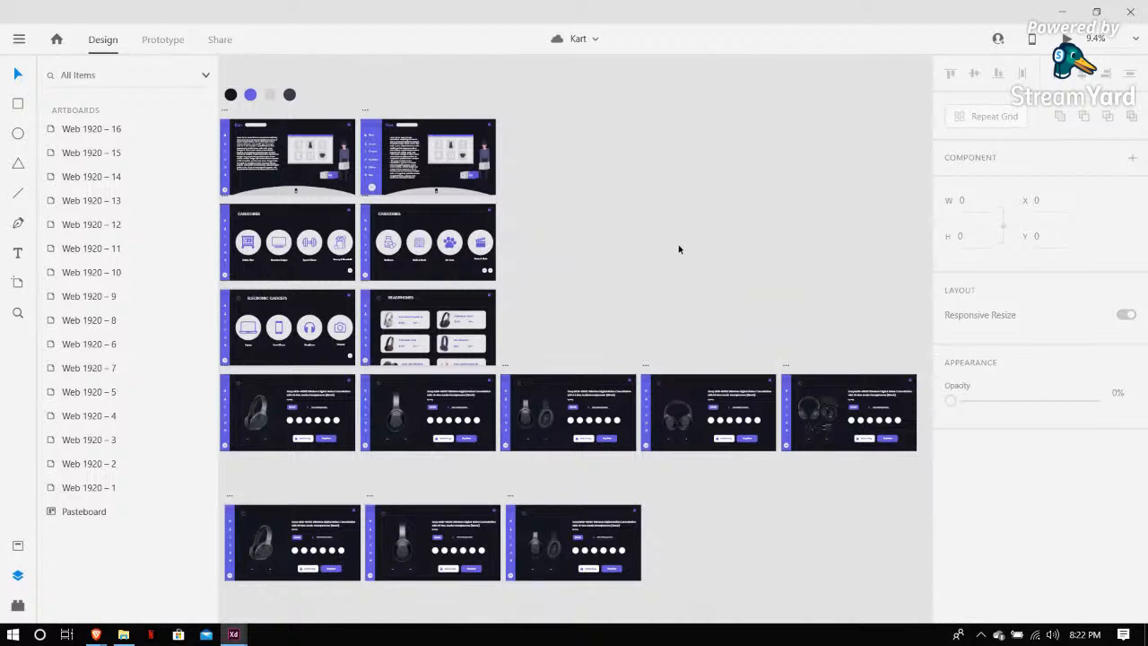
scroll(716, 255, "left", 1)
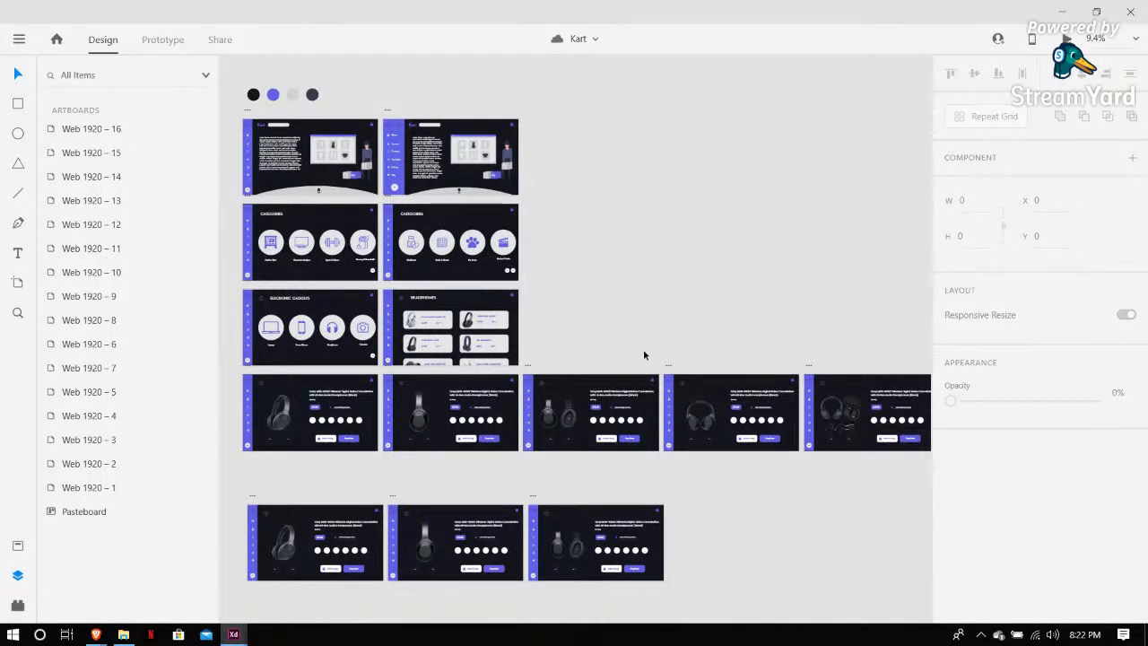
key("ctrl+Return")
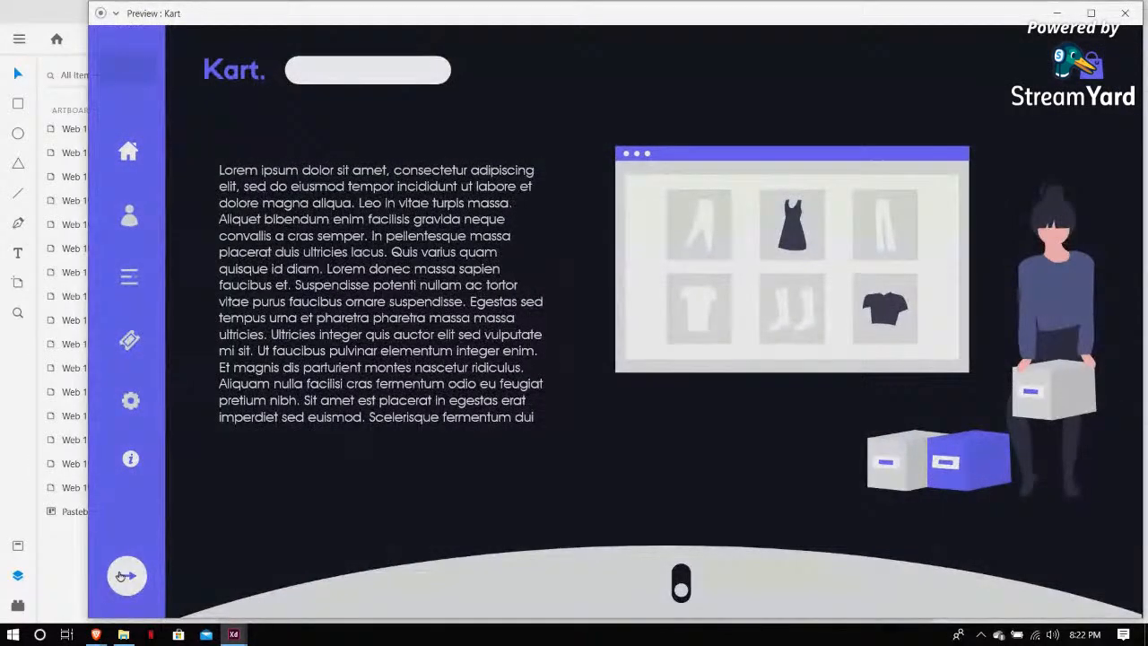
left_click(124, 576)
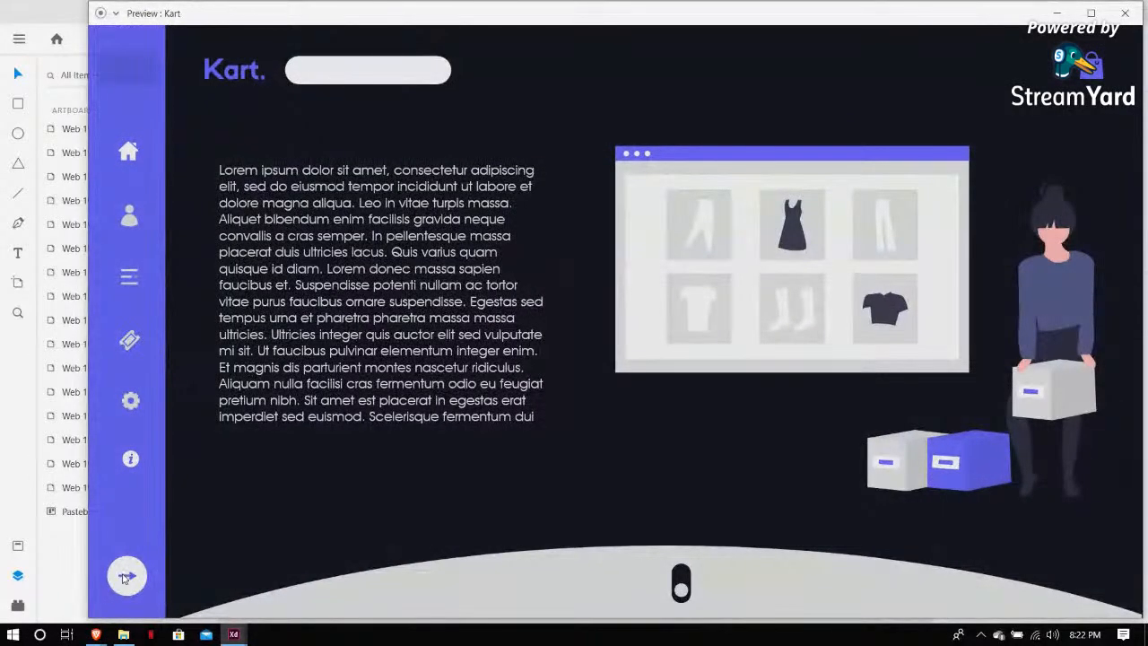
left_click(178, 556)
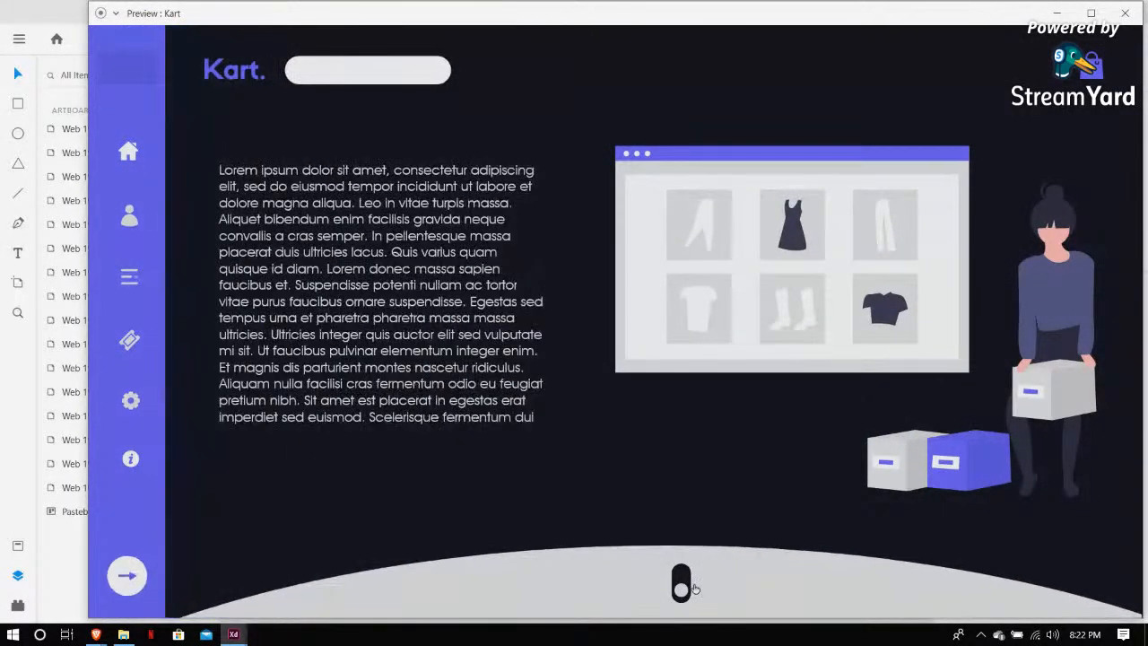
left_click(129, 277)
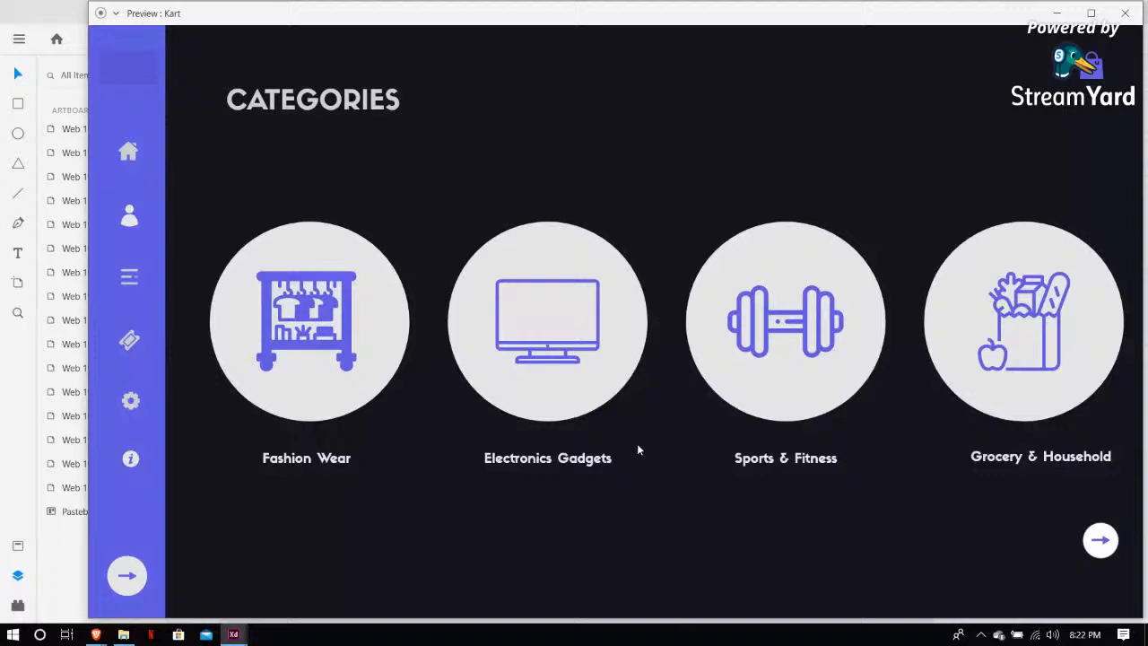
left_click(589, 400)
left_click(745, 384)
left_click(814, 317)
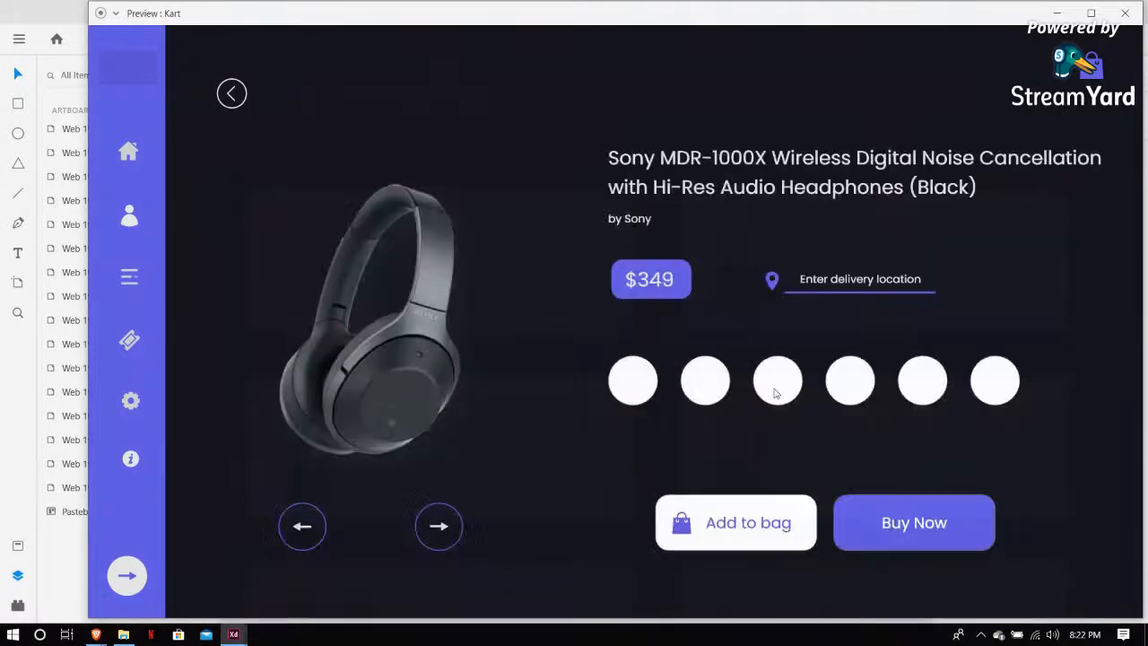
left_click(444, 547)
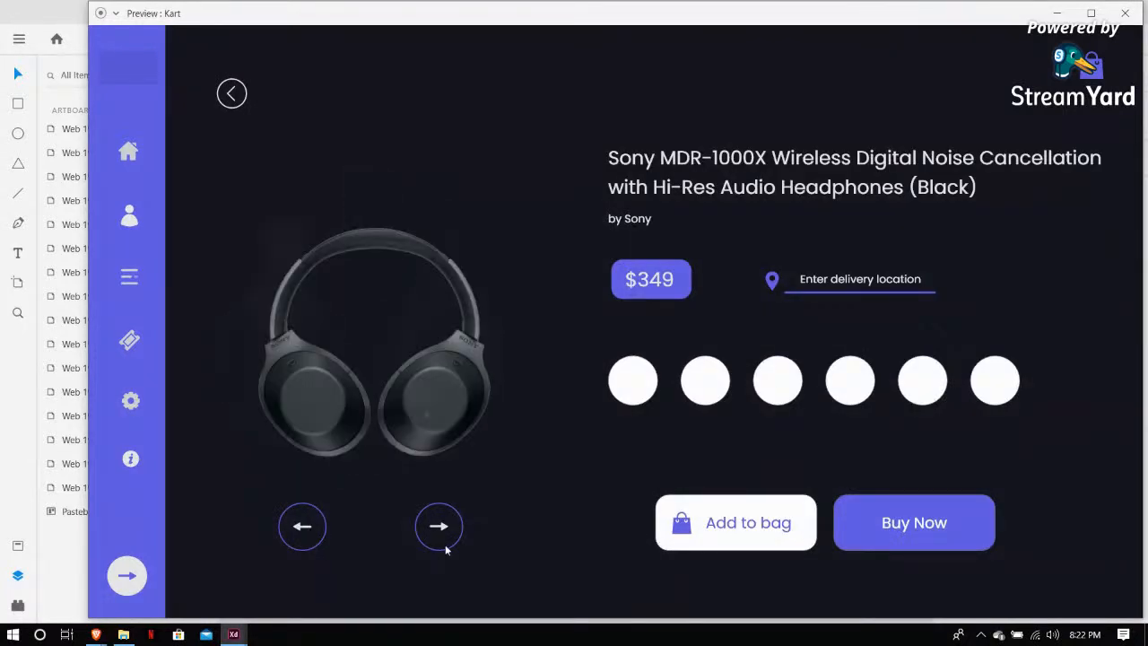
left_click(445, 548)
left_click(1125, 12)
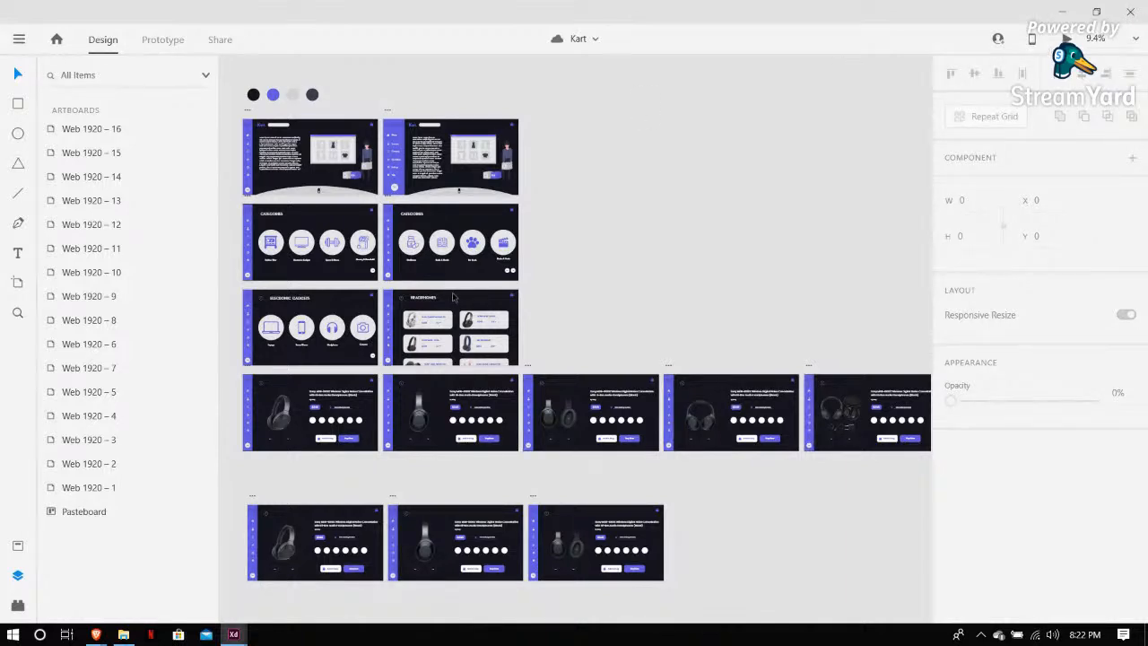
Bring the supermarket icon from the Kart assets folder into the Untitled-1 document below Web 1920 – 1
scroll(455, 297, "up", 3)
scroll(455, 297, "left", 1)
left_click(126, 634)
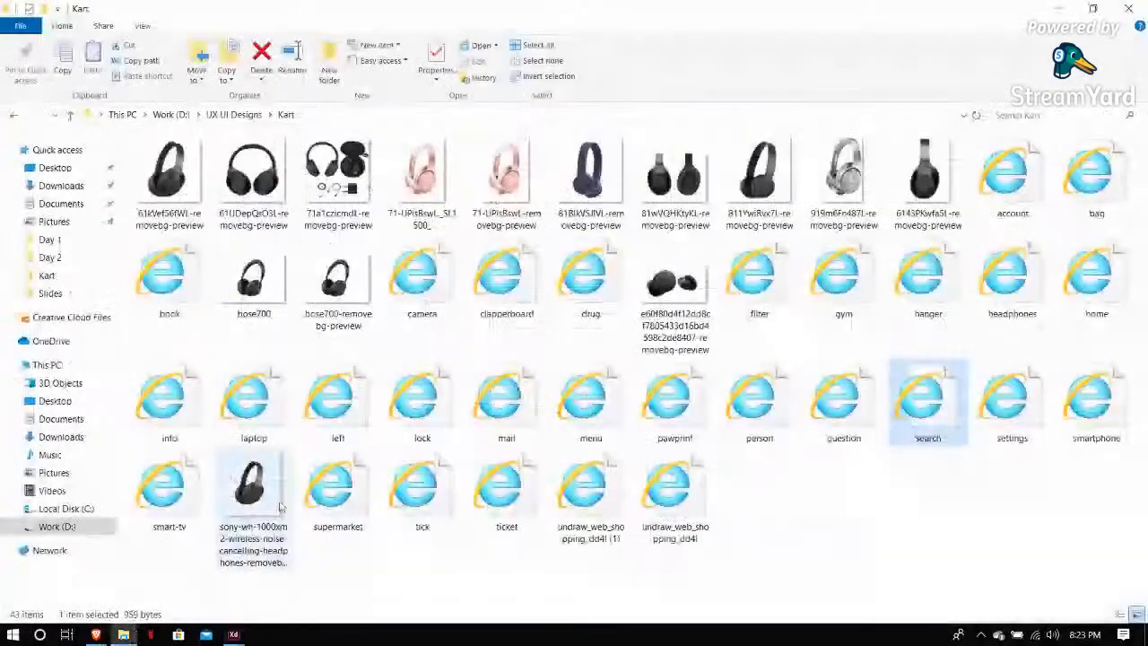
left_click_drag(175, 487, 274, 607)
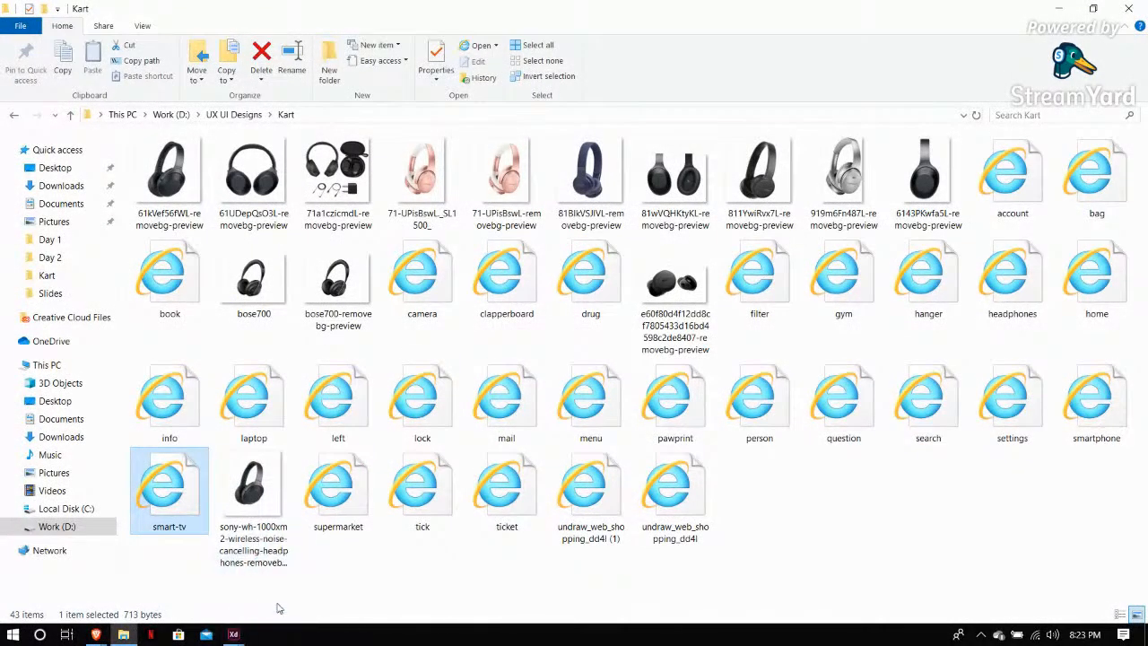
left_click_drag(332, 508, 488, 360)
left_click_drag(490, 297, 491, 295)
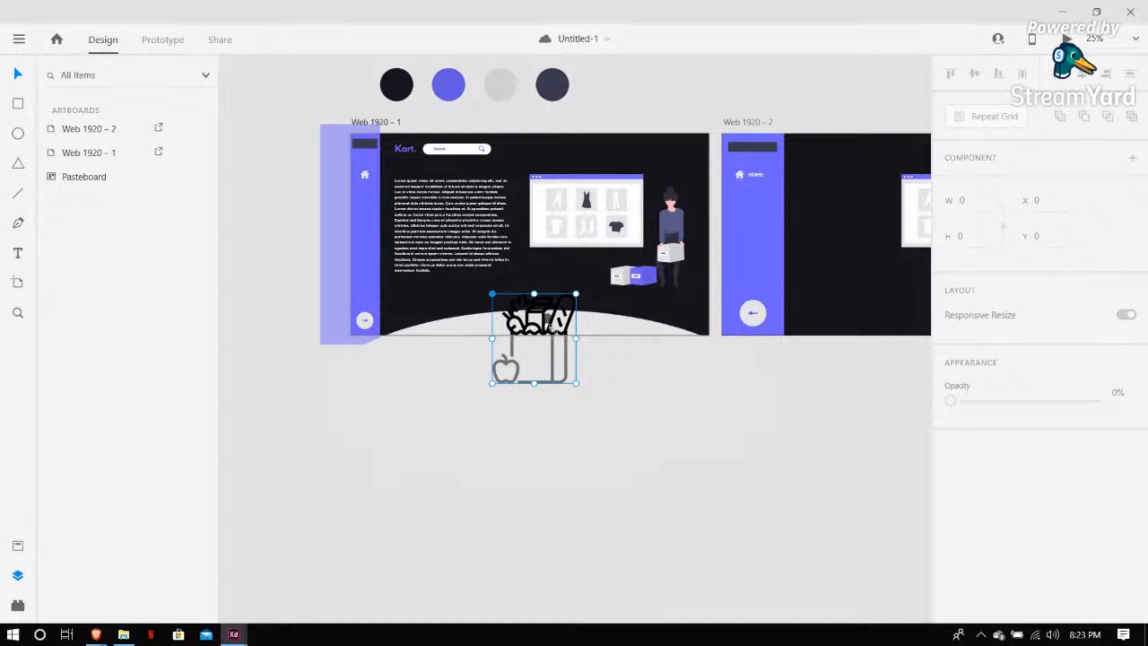
left_click_drag(551, 328, 522, 371)
key("ctrl+z")
left_click(546, 323)
key("ctrl+z")
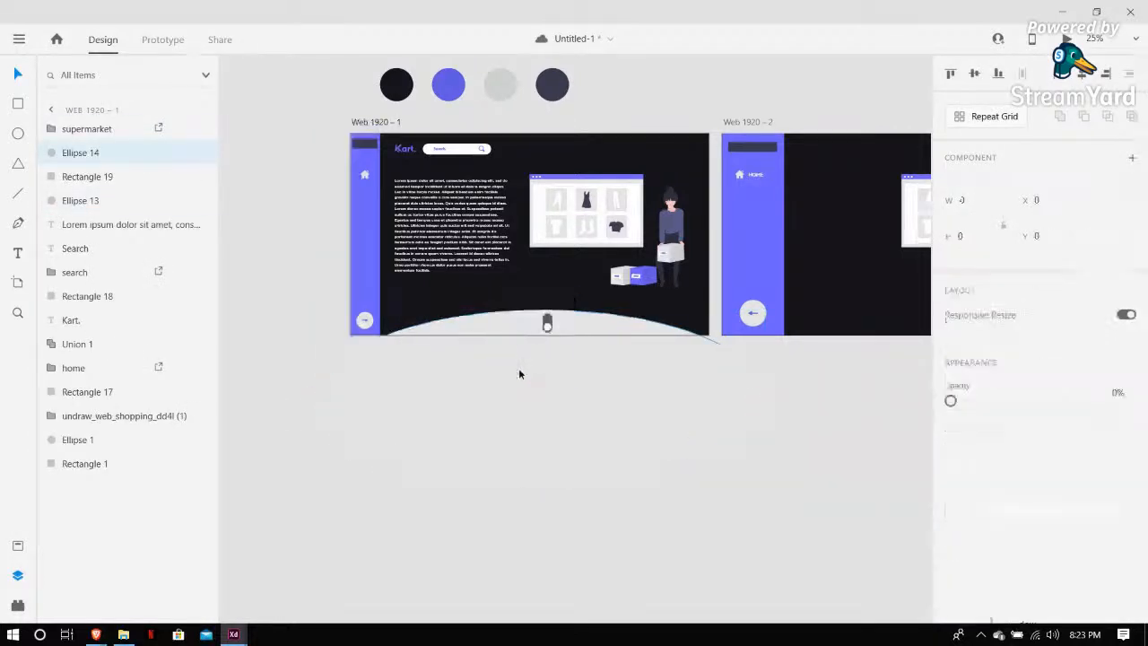
key("ctrl+z")
left_click(551, 414)
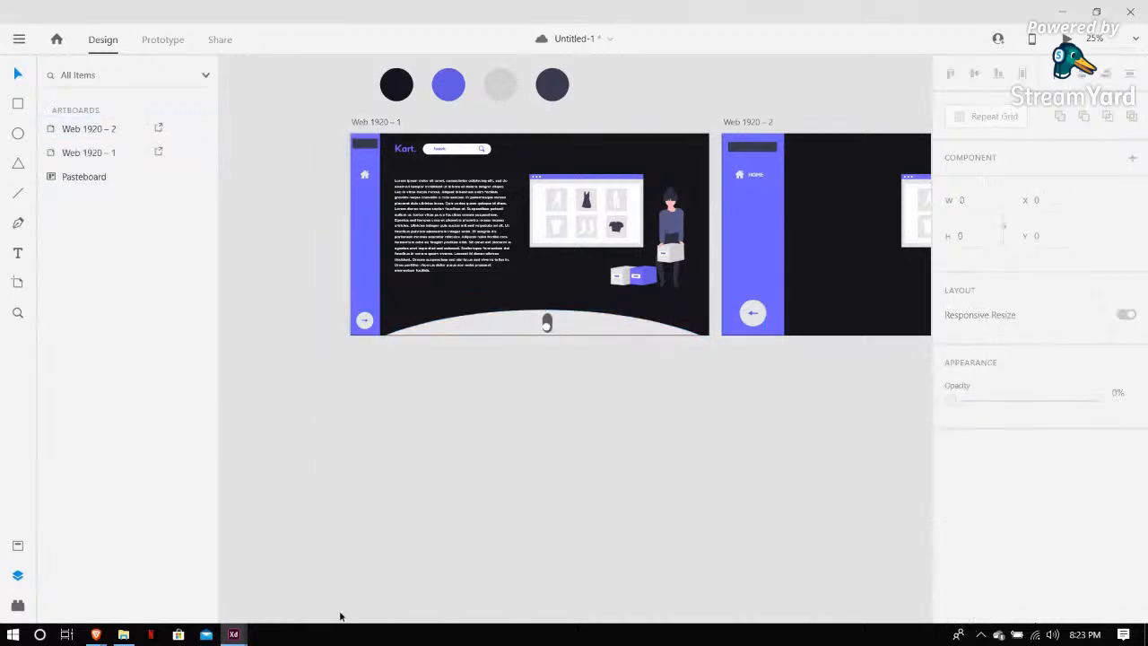
key("ctrl+shift+z")
left_click(400, 511)
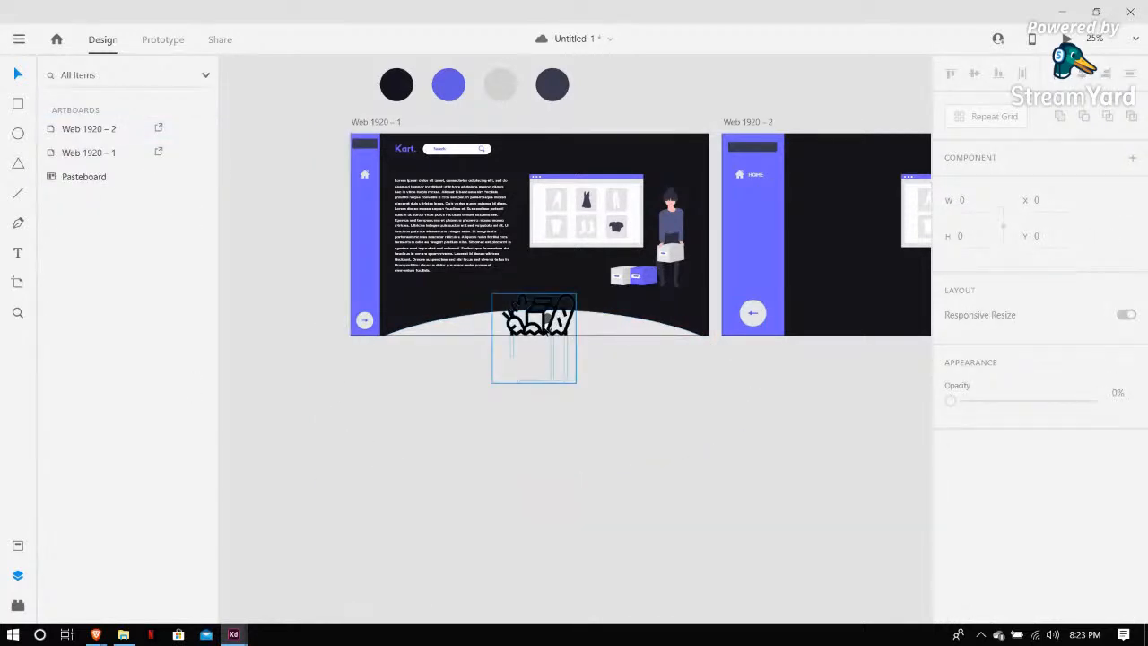
Set the supermarket icon's fill to the white sampled from the back-arrow button with the eyedropper
left_click(522, 332)
left_click_drag(522, 332, 351, 241)
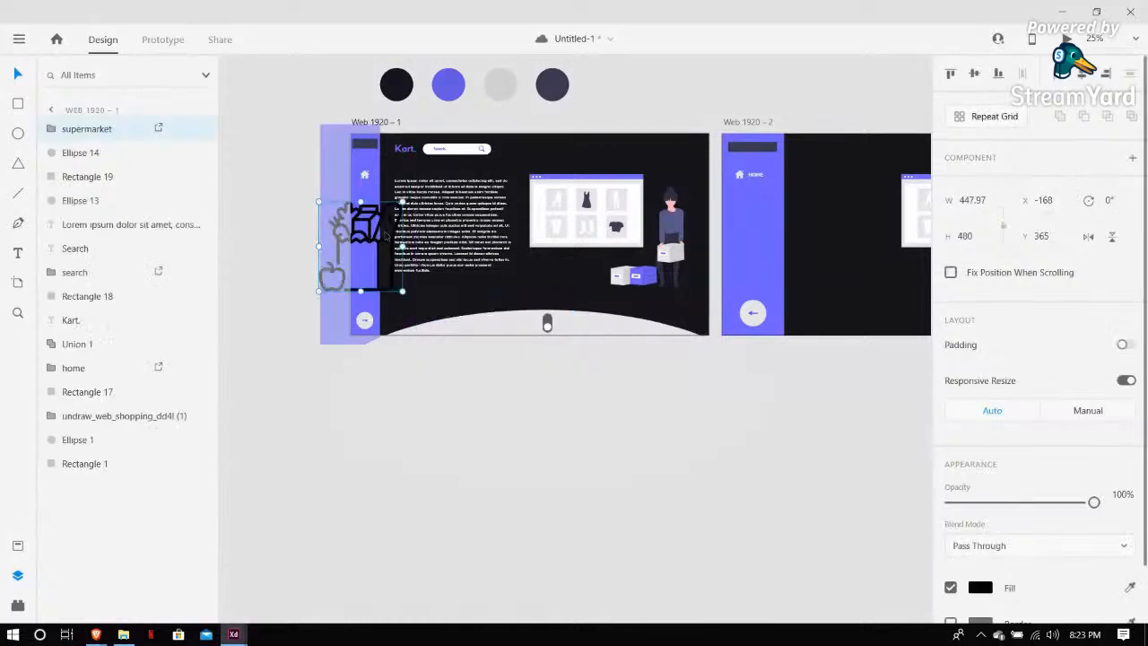
scroll(981, 524, "down", 1)
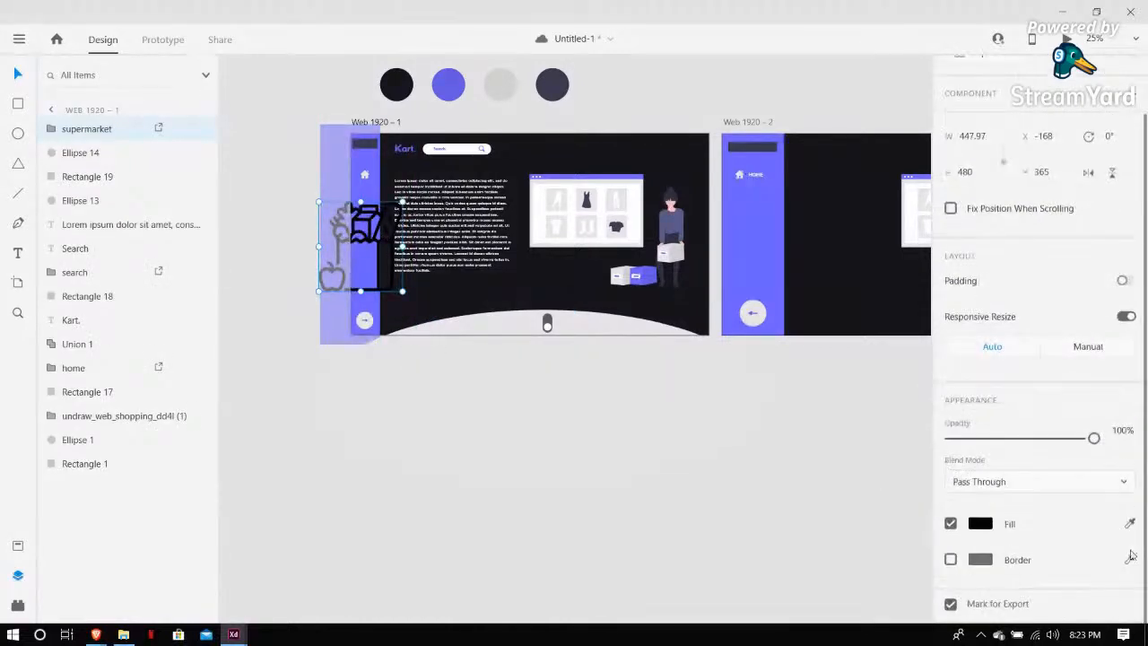
left_click(1130, 524)
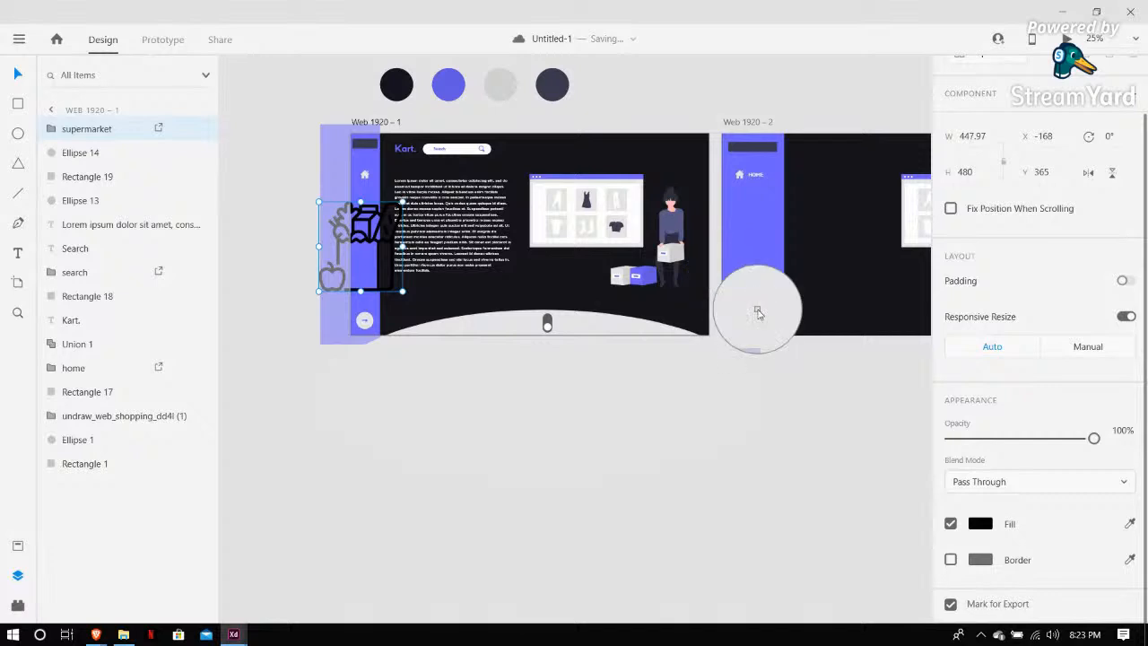
left_click(758, 311)
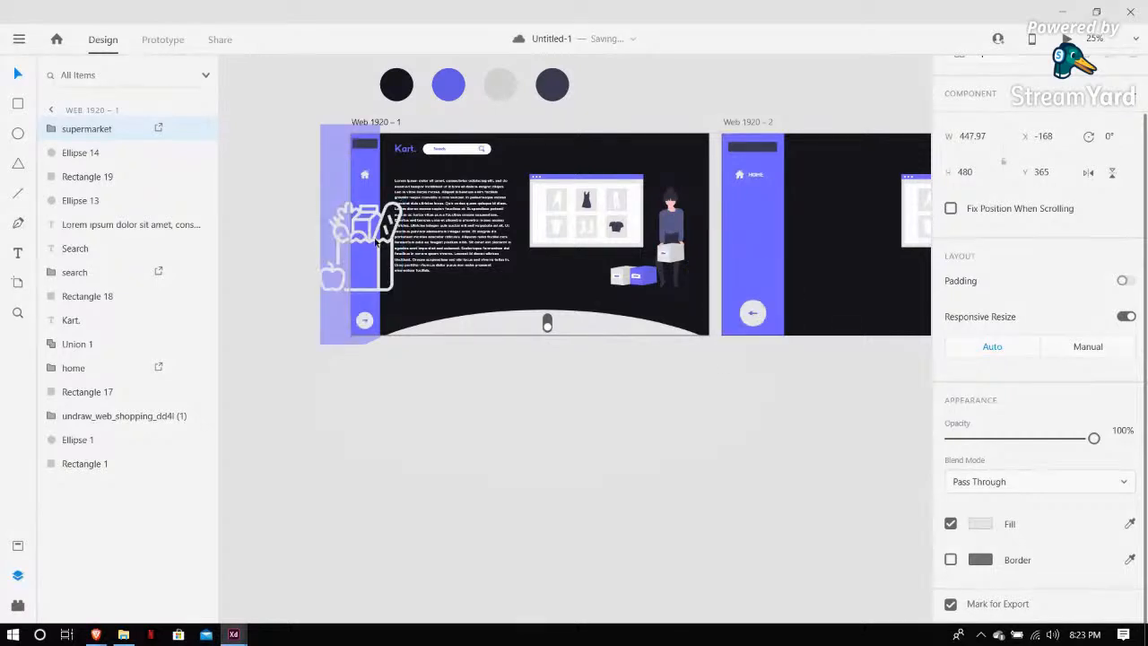
Move the supermarket icon onto the Web 1920 – 2 artboard beside its sidebar
left_click_drag(377, 242, 853, 258)
left_click(792, 415)
scroll(792, 416, "right", 4)
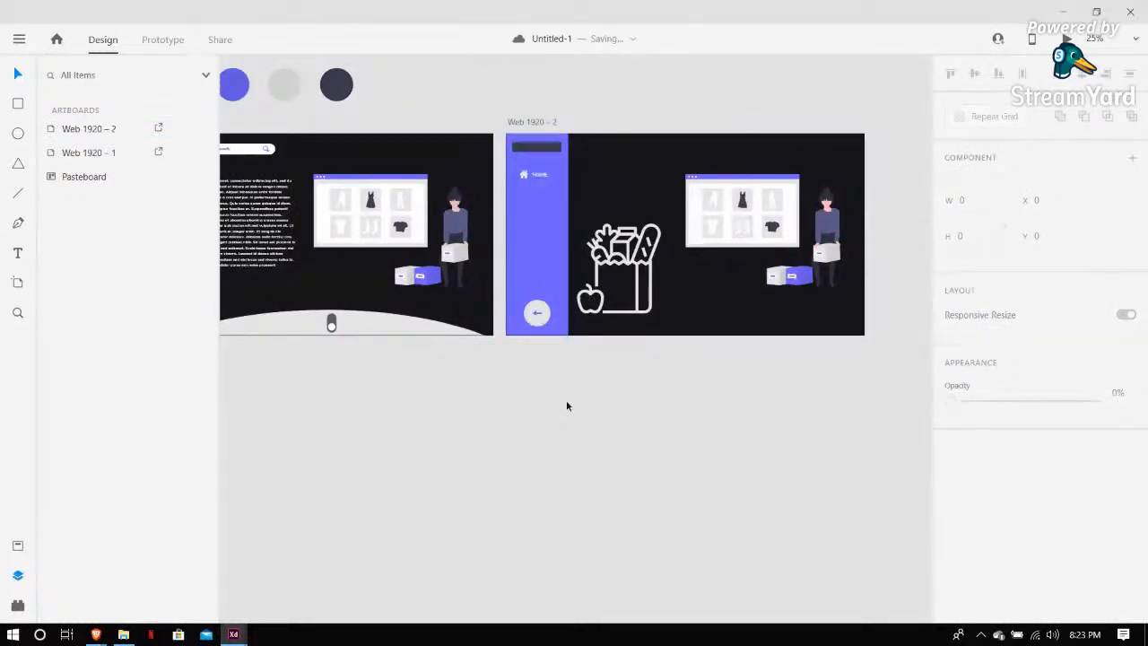
left_click(125, 635)
left_click(253, 547)
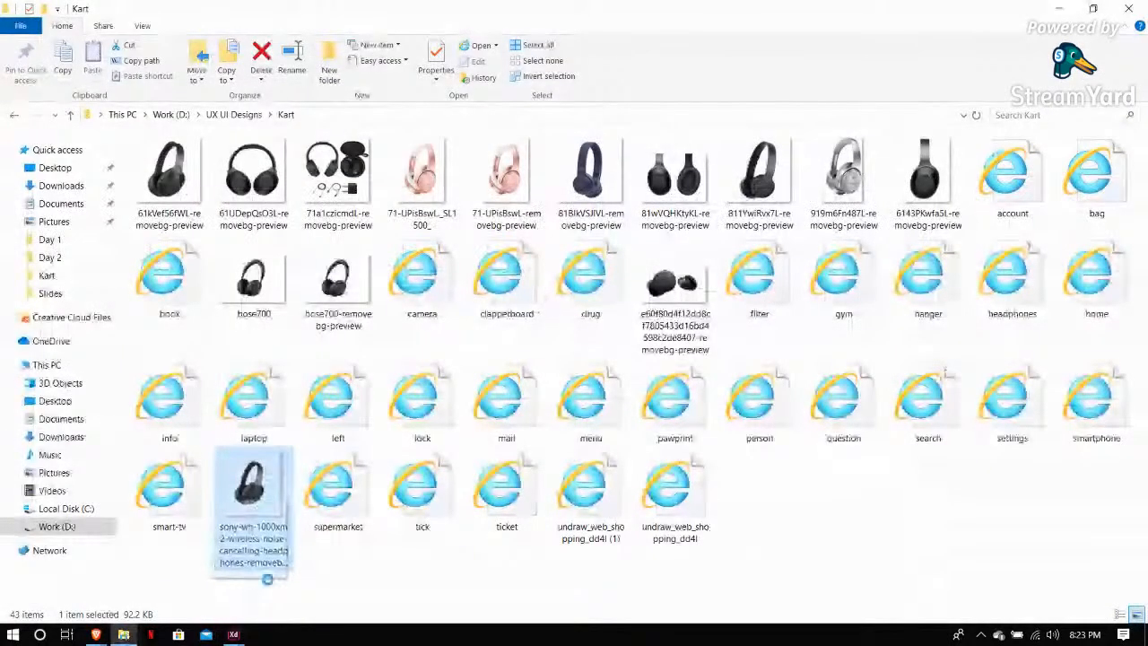
left_click_drag(268, 578, 297, 585)
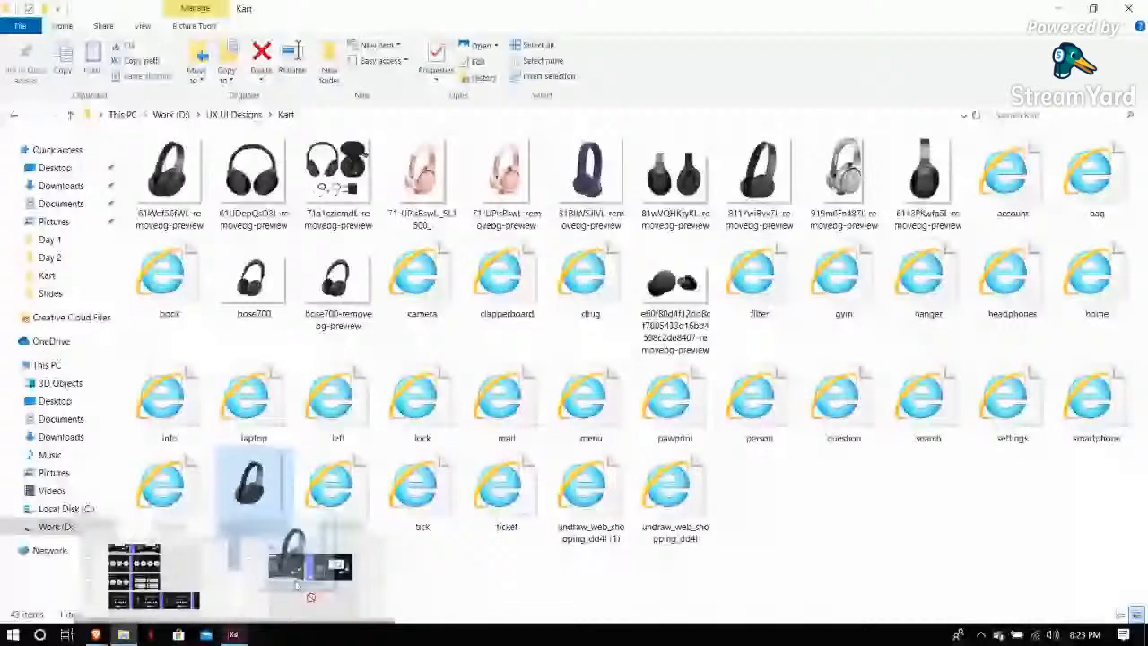
left_click_drag(297, 585, 532, 237)
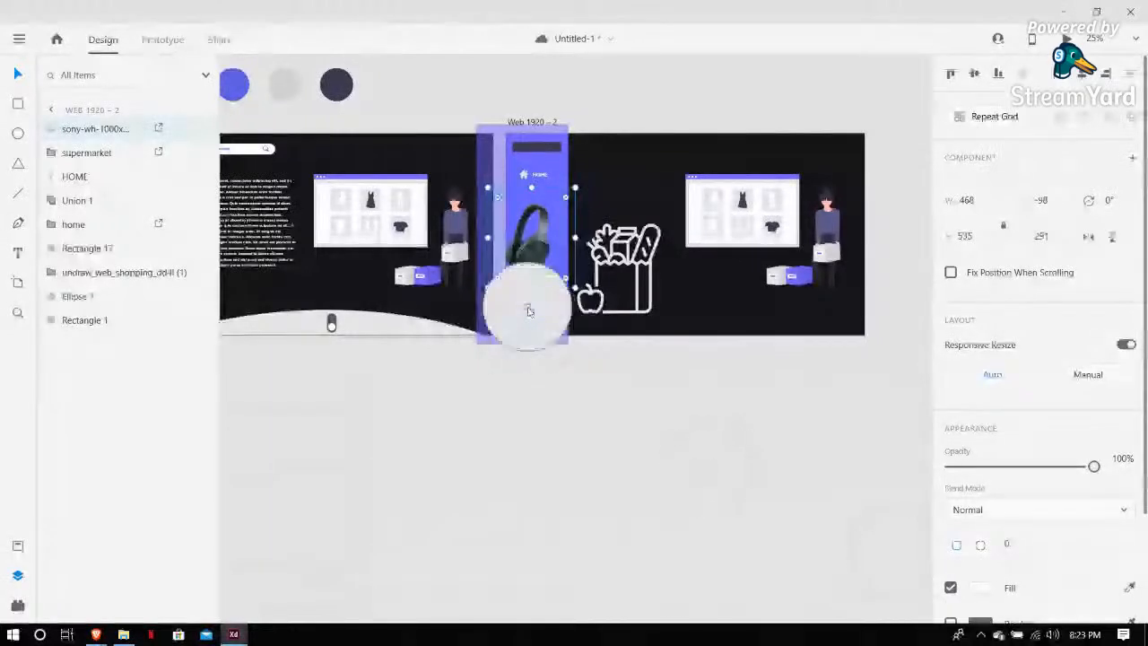
left_click(538, 246)
left_click_drag(537, 246, 561, 191)
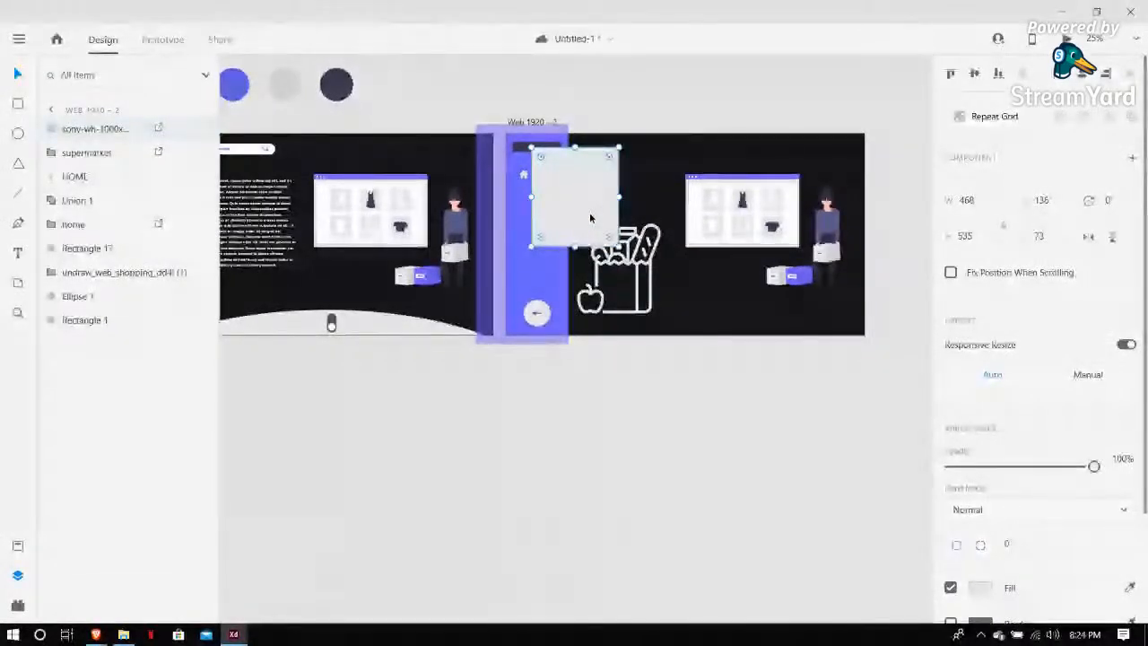
key("Delete")
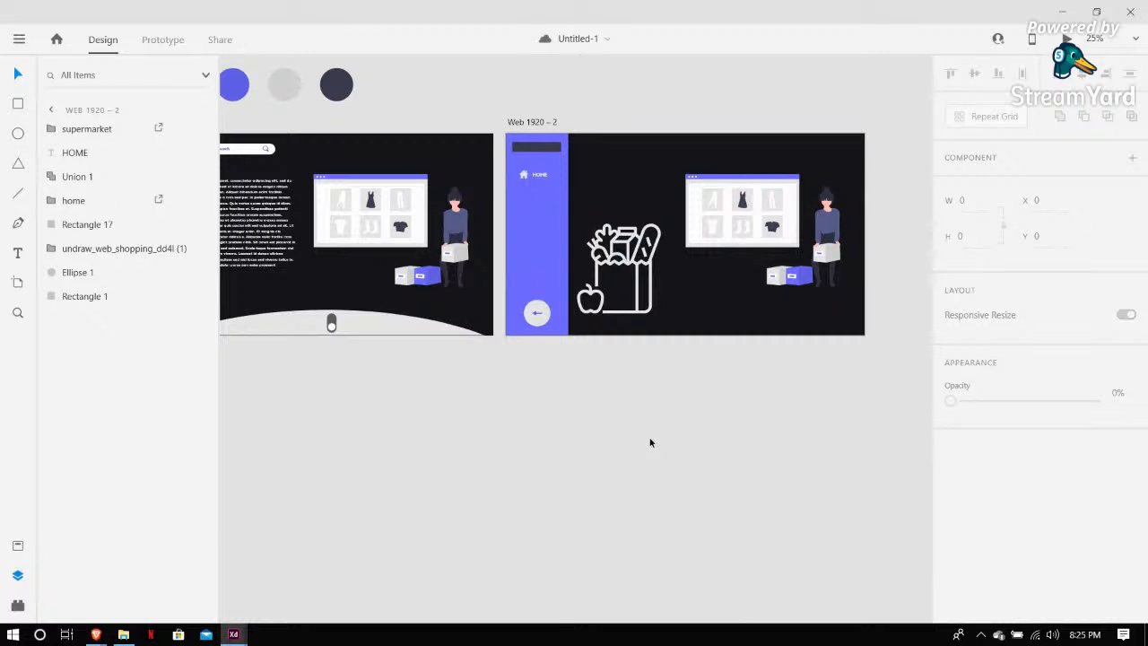
right_click(652, 441)
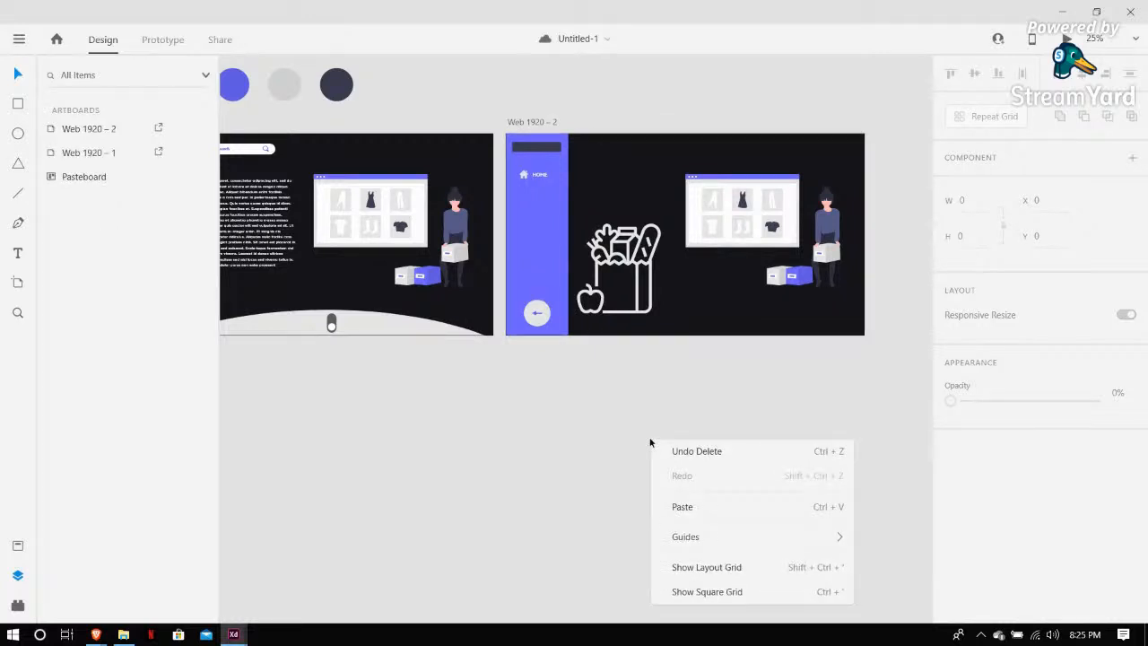
left_click(383, 396)
scroll(385, 393, "down", 3, "ctrl")
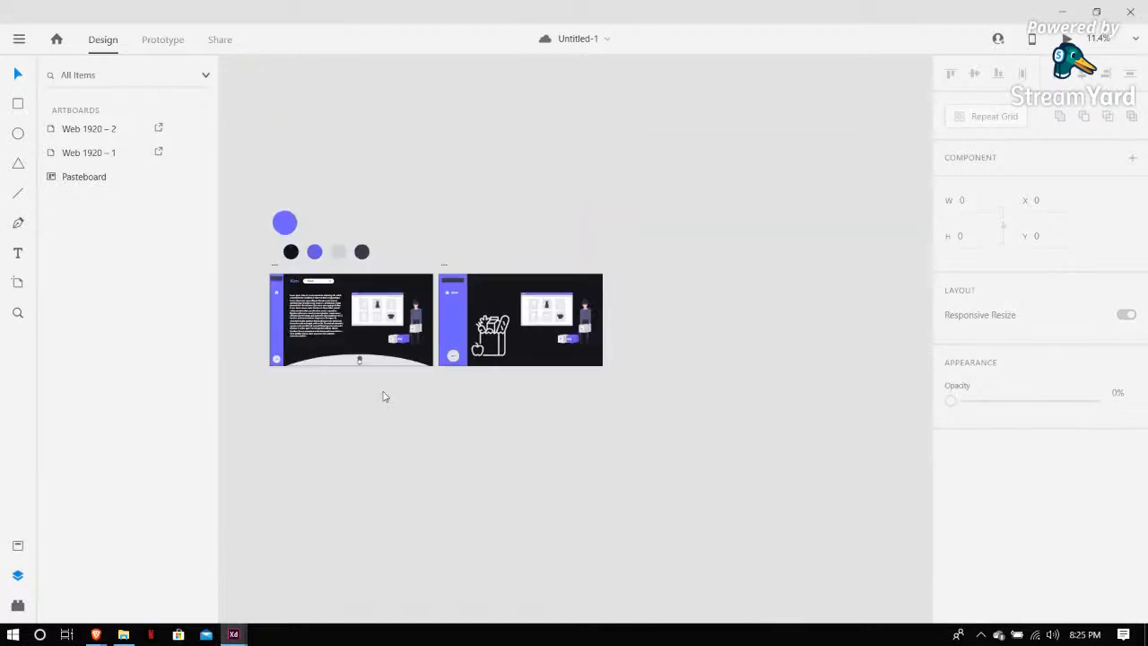
scroll(385, 393, "left", 1)
Switch to the Kart document window and zoom out to survey all of its artboards
mouse_move(242, 634)
left_click(153, 574)
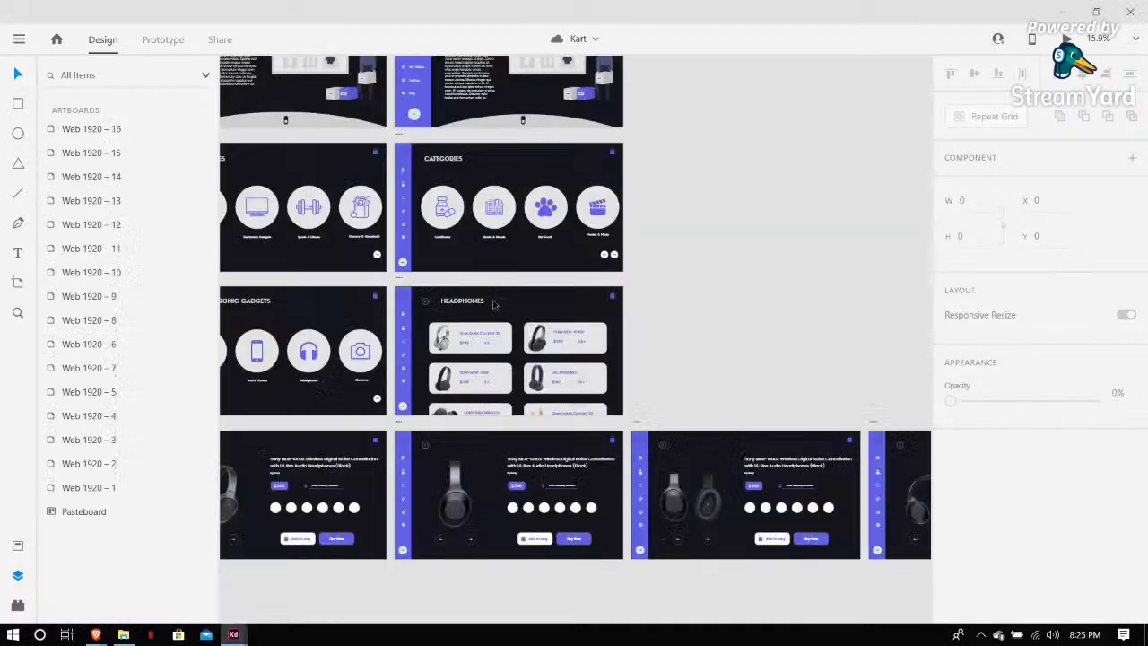
scroll(492, 305, "down", 1, "ctrl")
scroll(492, 305, "right", 3)
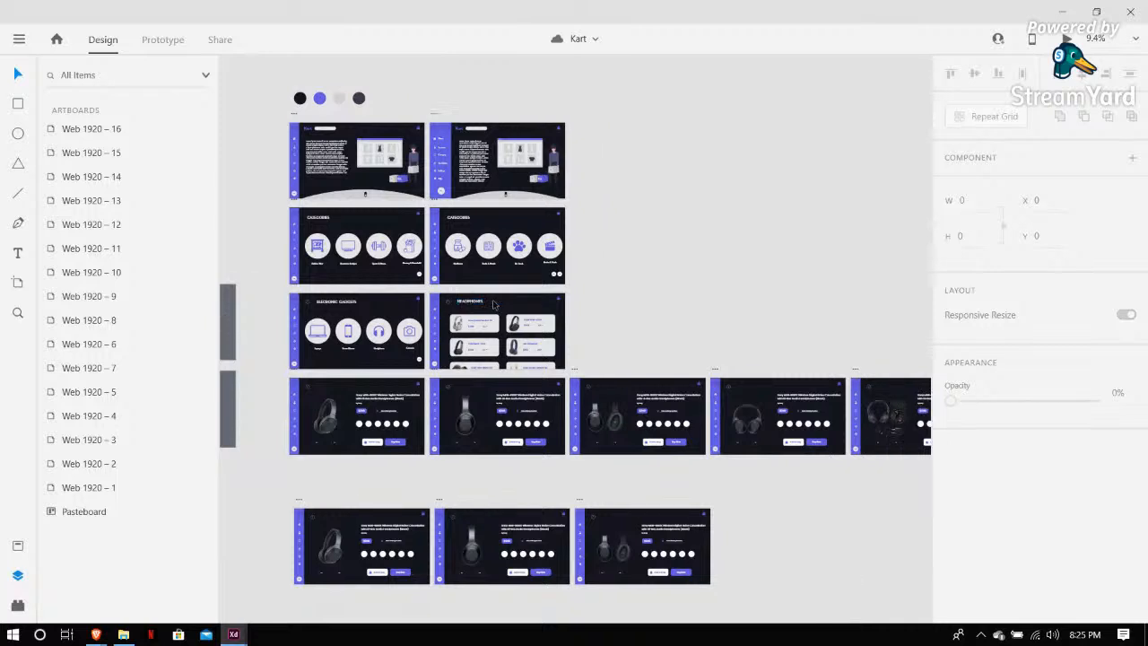
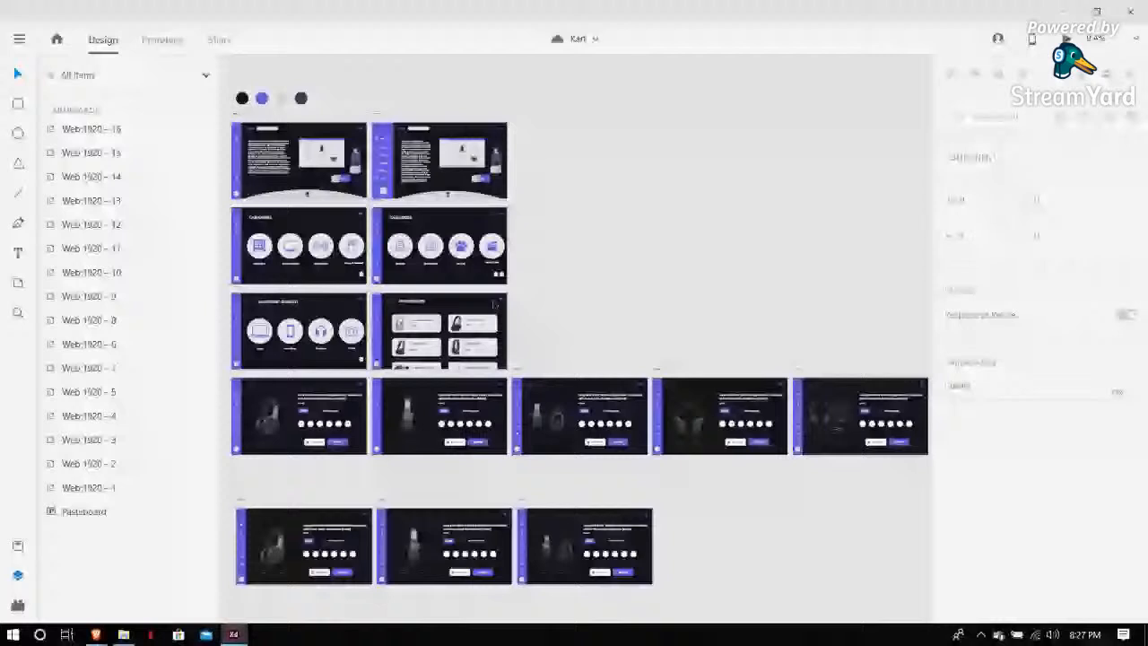
Zoom around the Kart canvas and box-select the bottom row of three artboards before clearing the selection
scroll(604, 235, "down", 2)
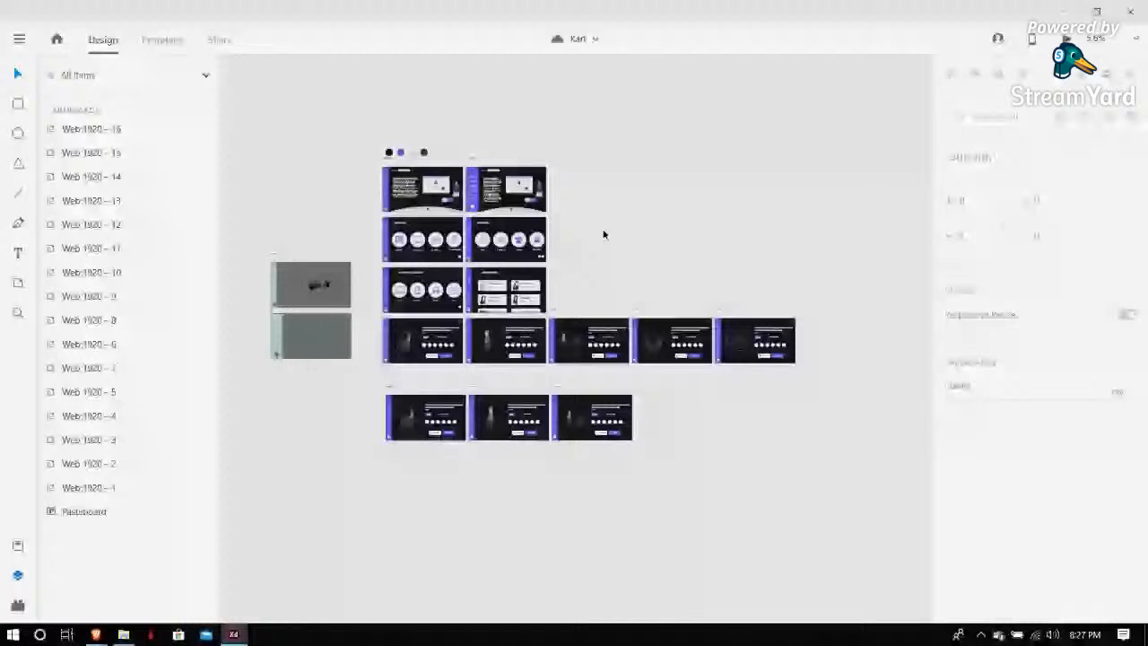
scroll(604, 235, "up", 1)
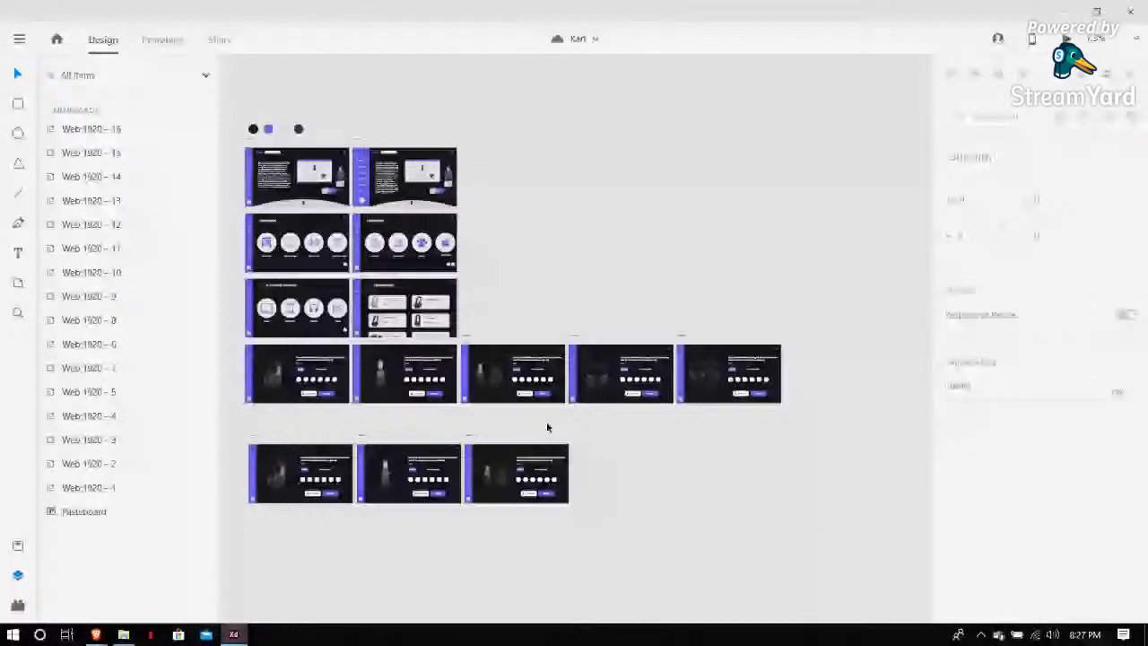
left_click_drag(611, 420, 242, 527)
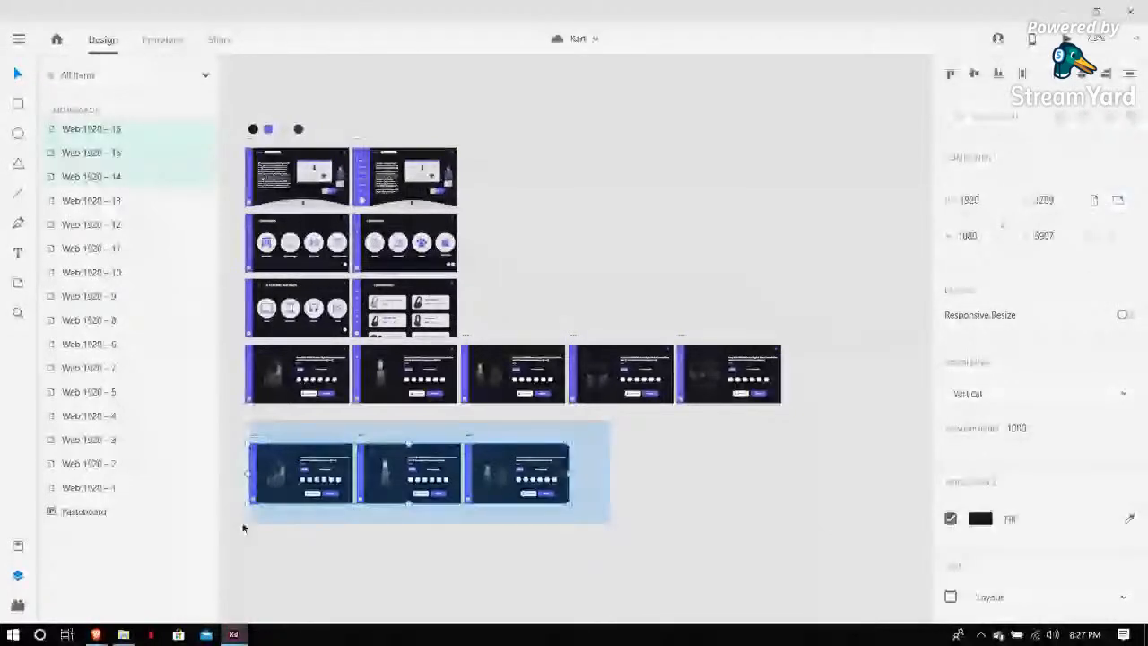
left_click(239, 522)
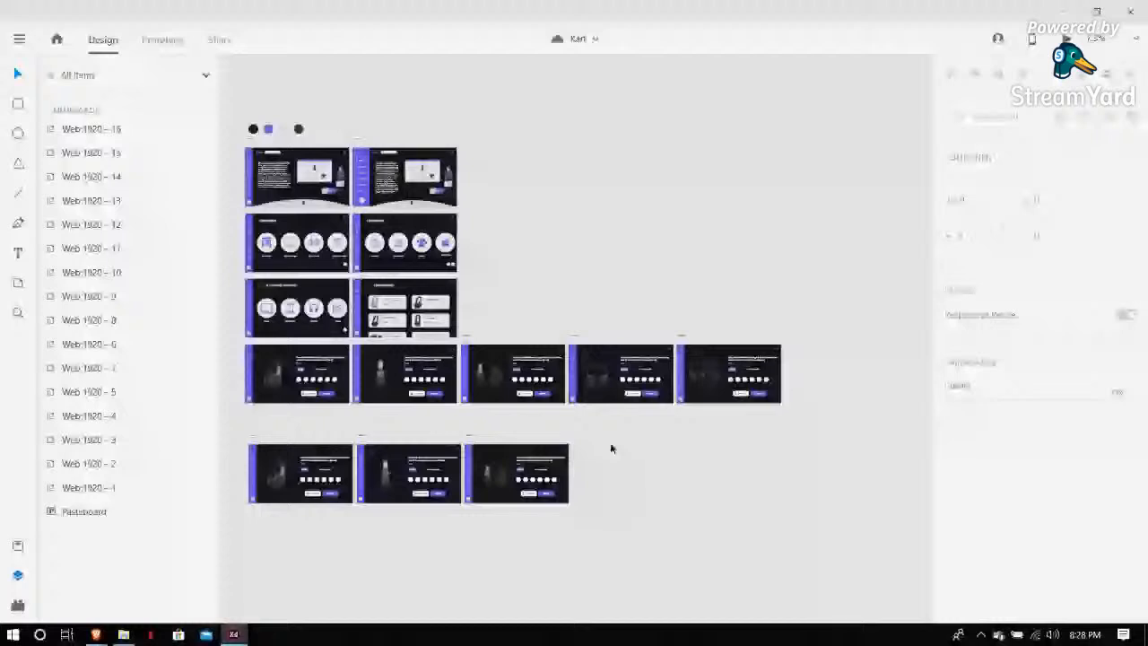
Switch to the browser window from the taskbar
mouse_move(93, 636)
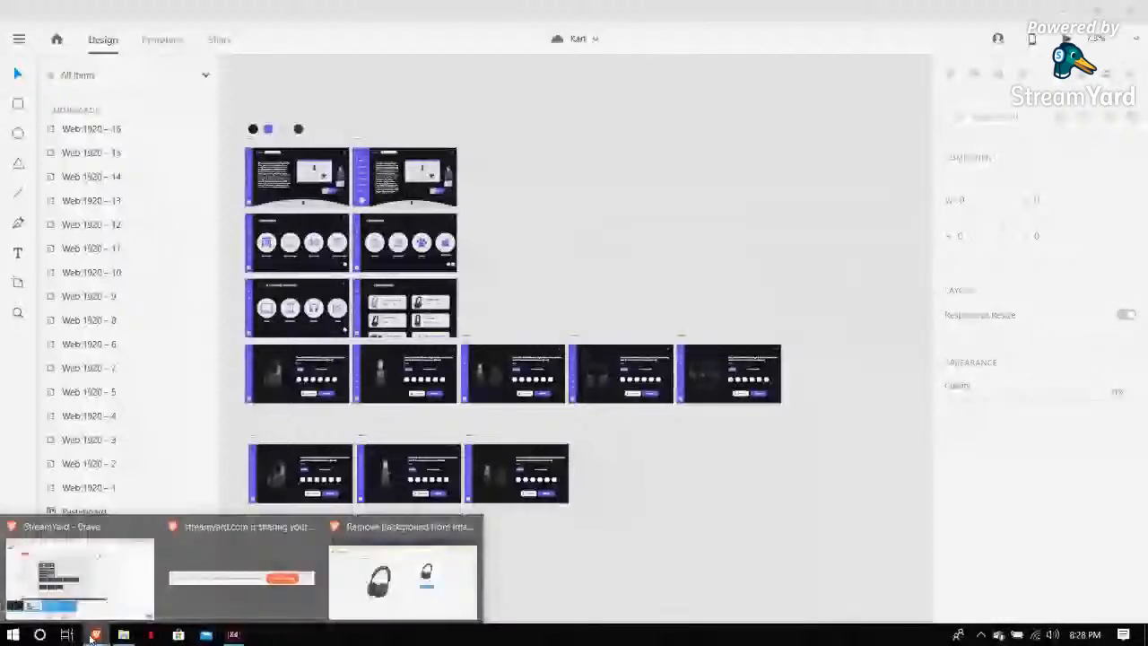